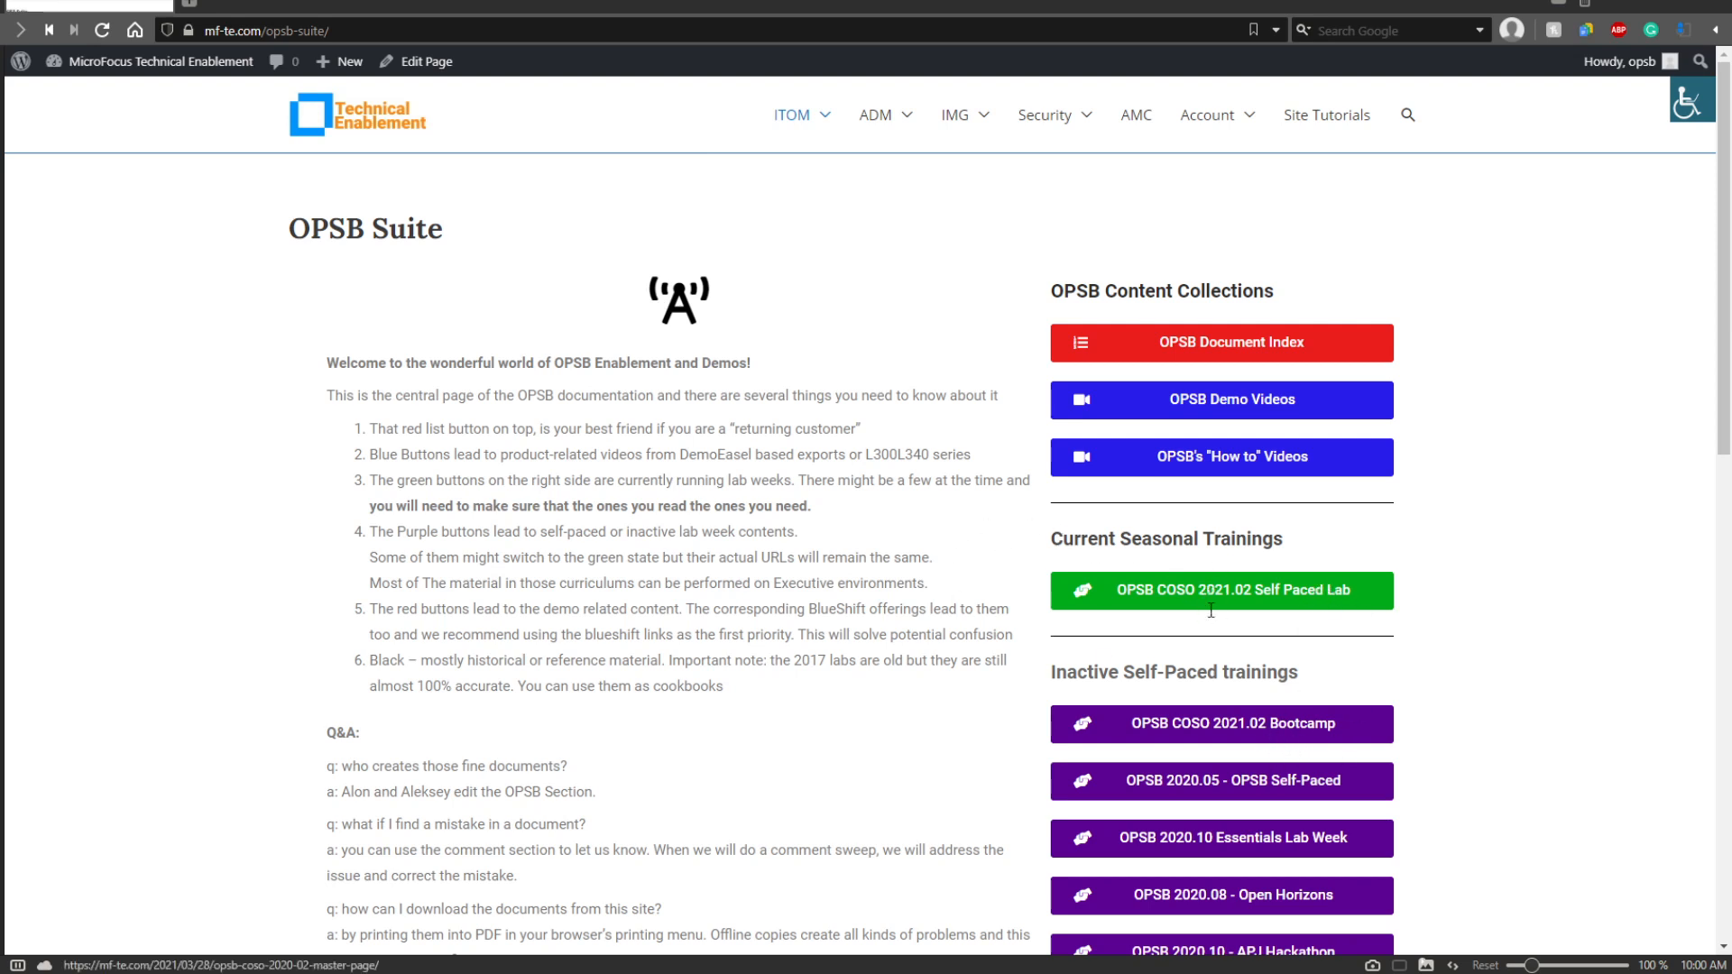
Open the OPSB COSO 2021.02 Bootcamp master page for editing and duplicate the post.
middle_click(1263, 729)
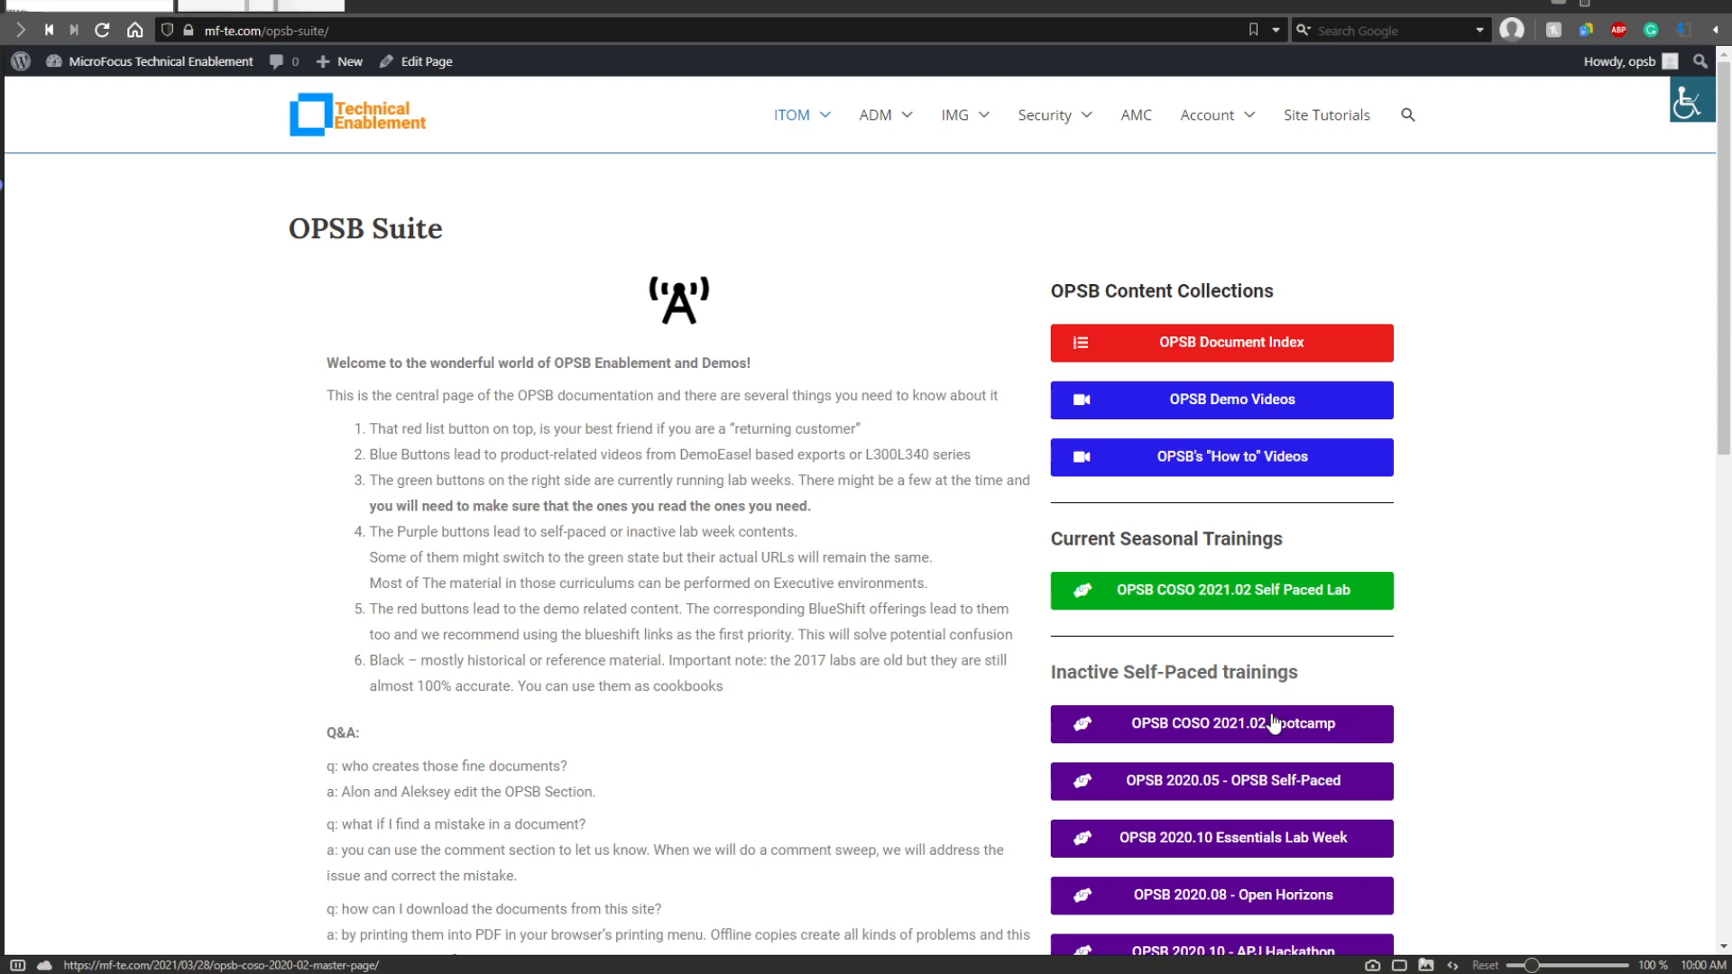
middle_click(1268, 730)
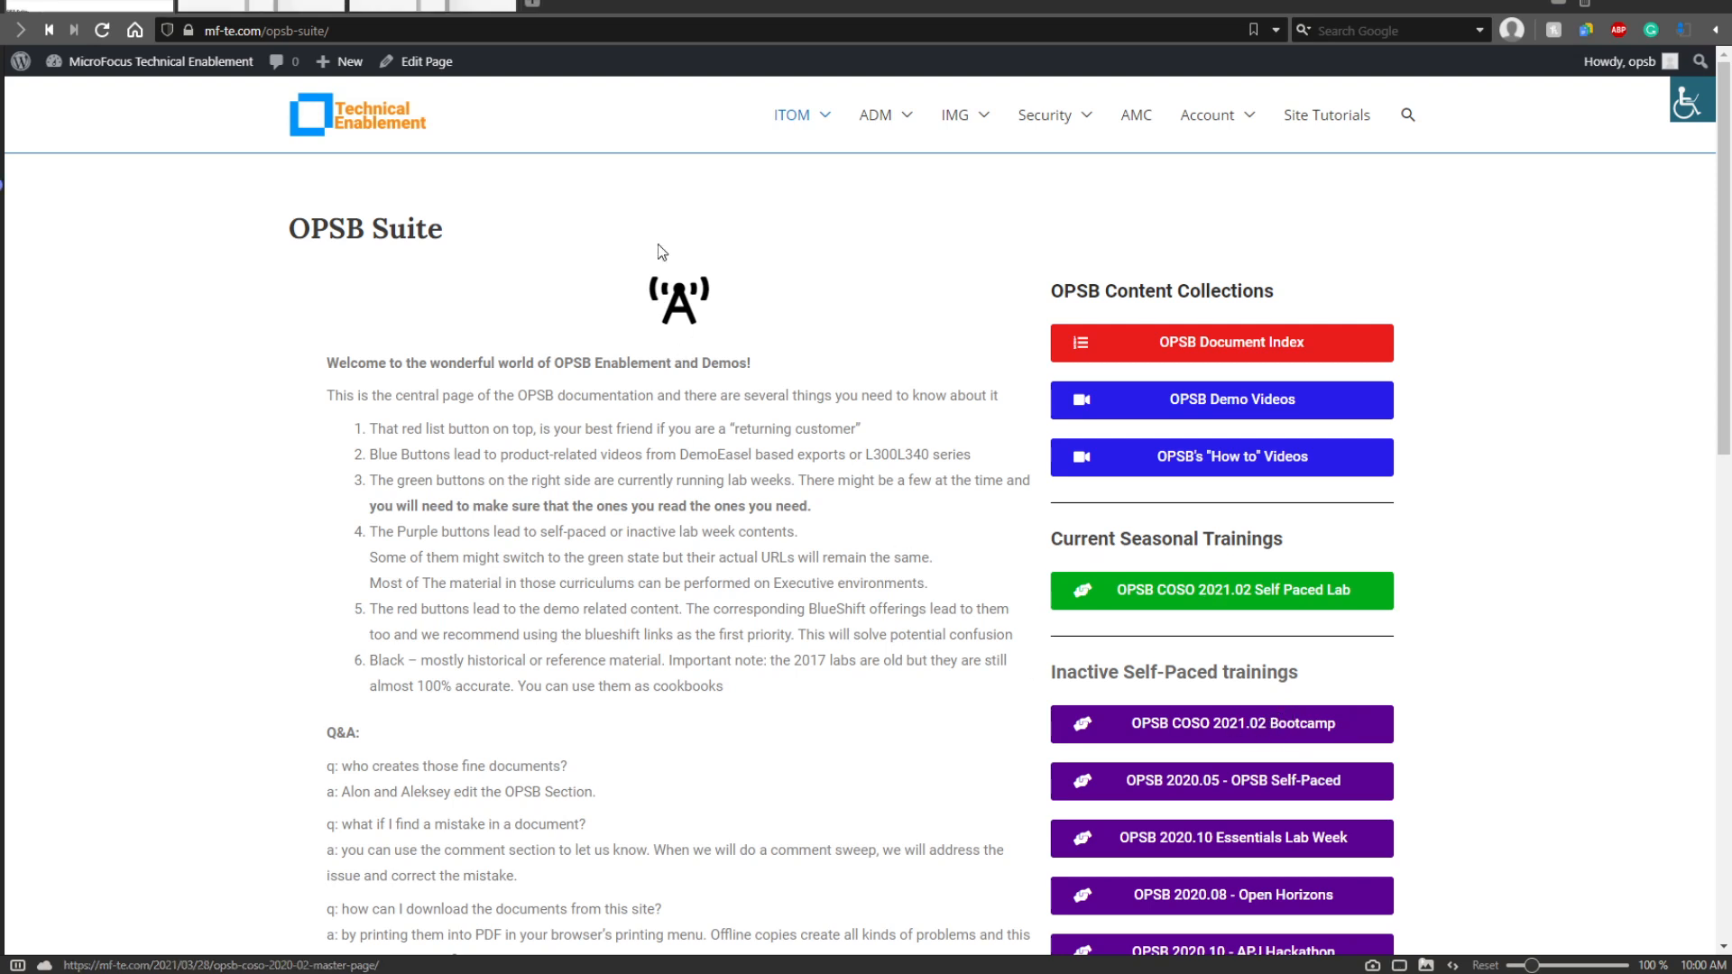
left_click(427, 5)
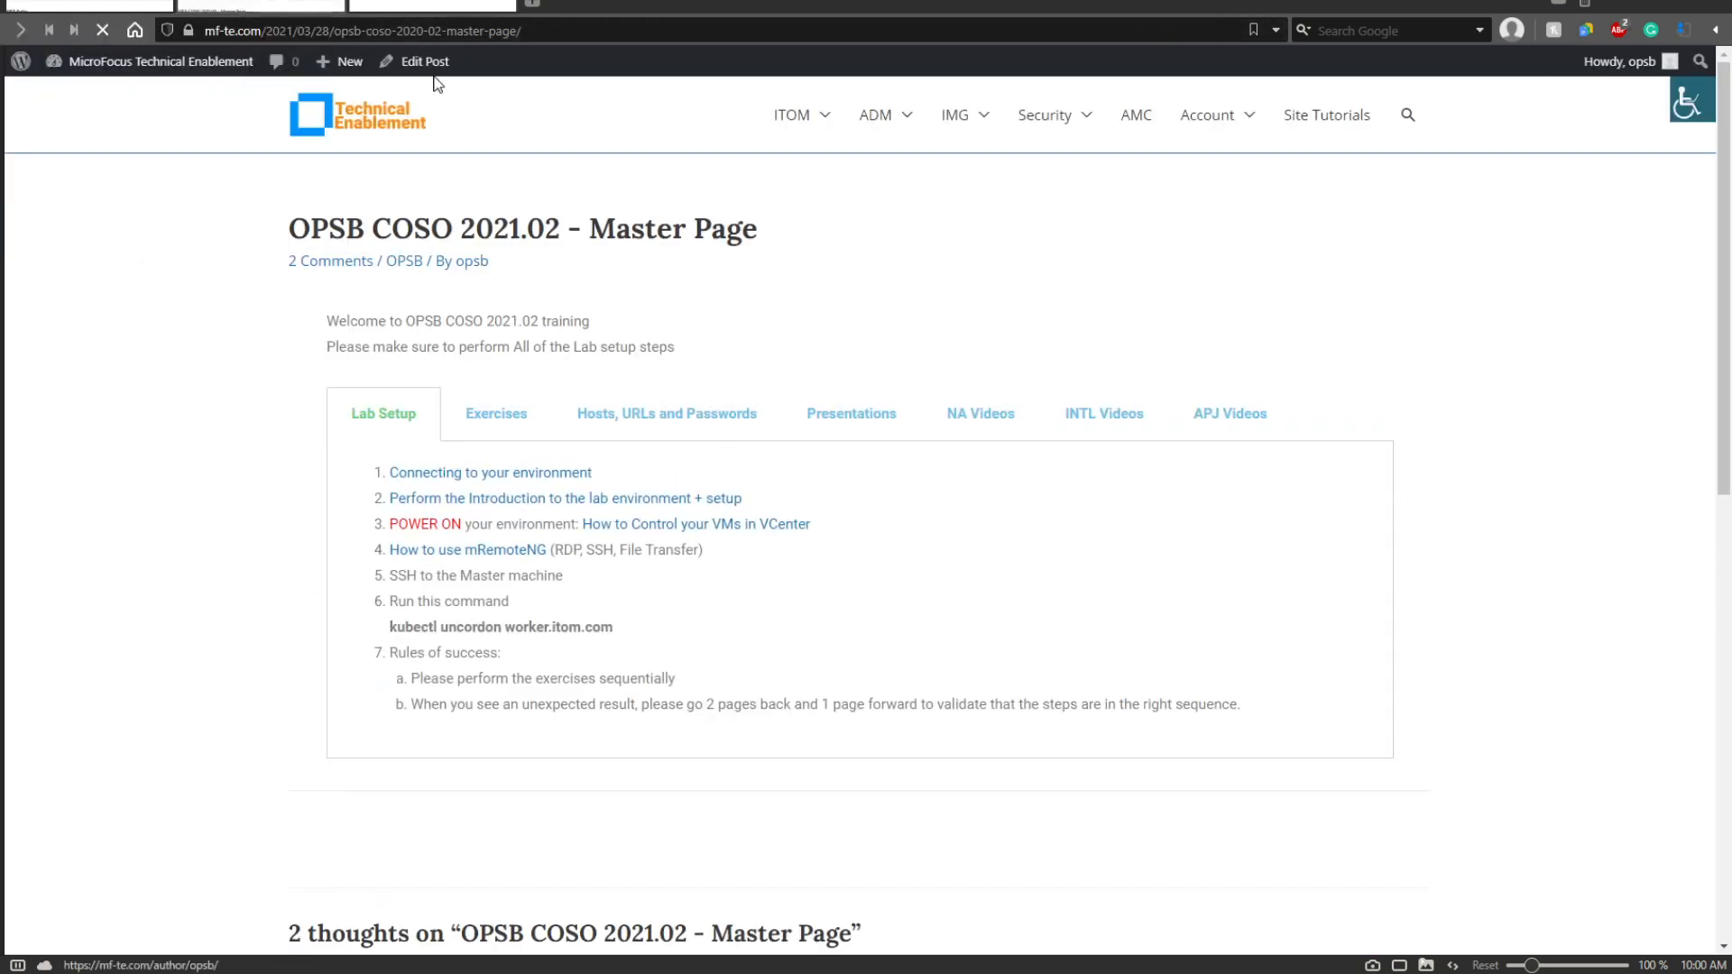
left_click(422, 61)
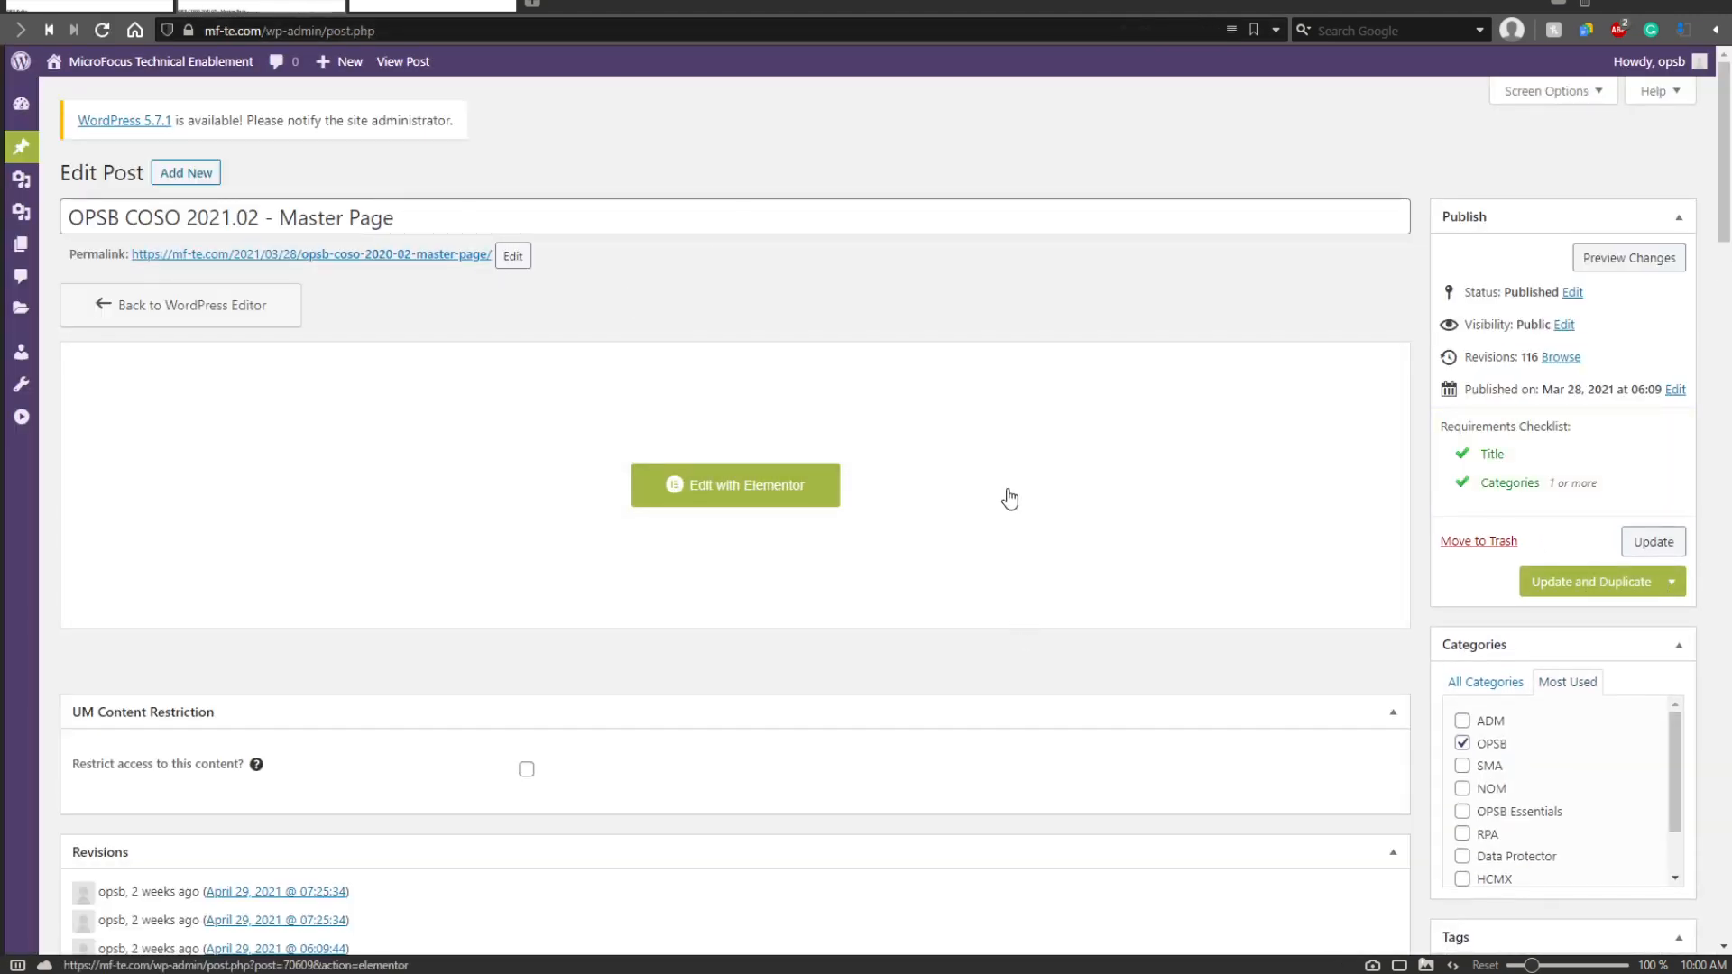
left_click(1622, 591)
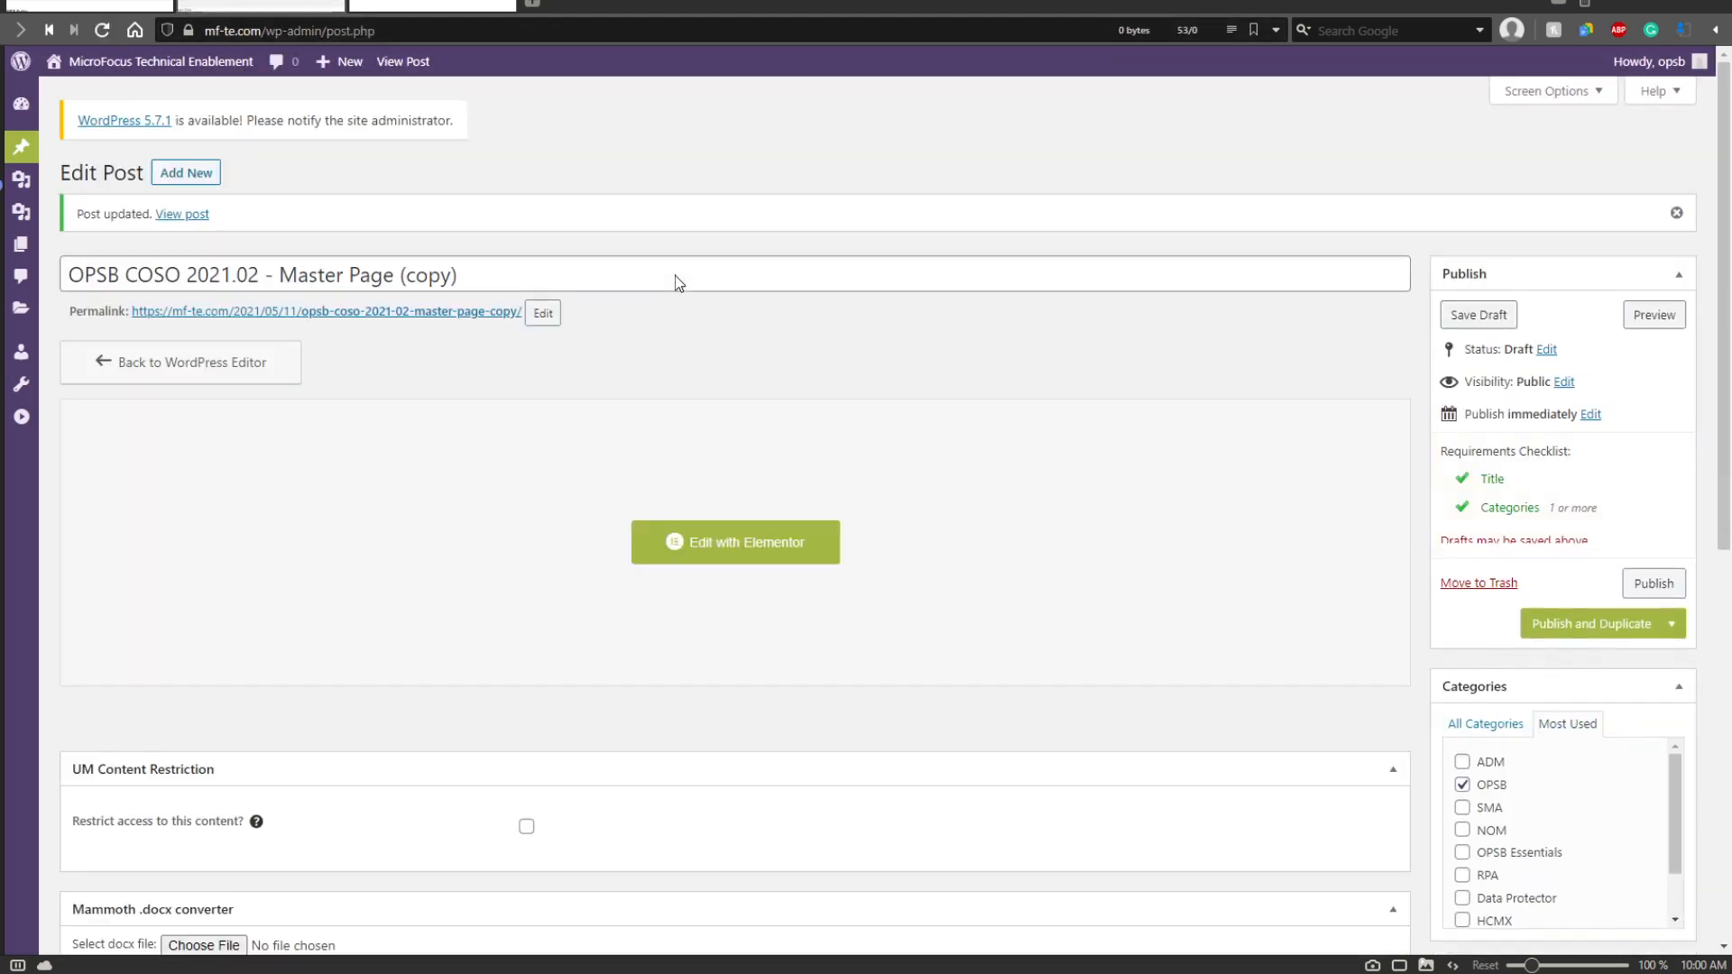
Retitle the duplicated post "OPSB COSO 2021.02 - Self paced Training Master Page" and publish it.
left_click(463, 271)
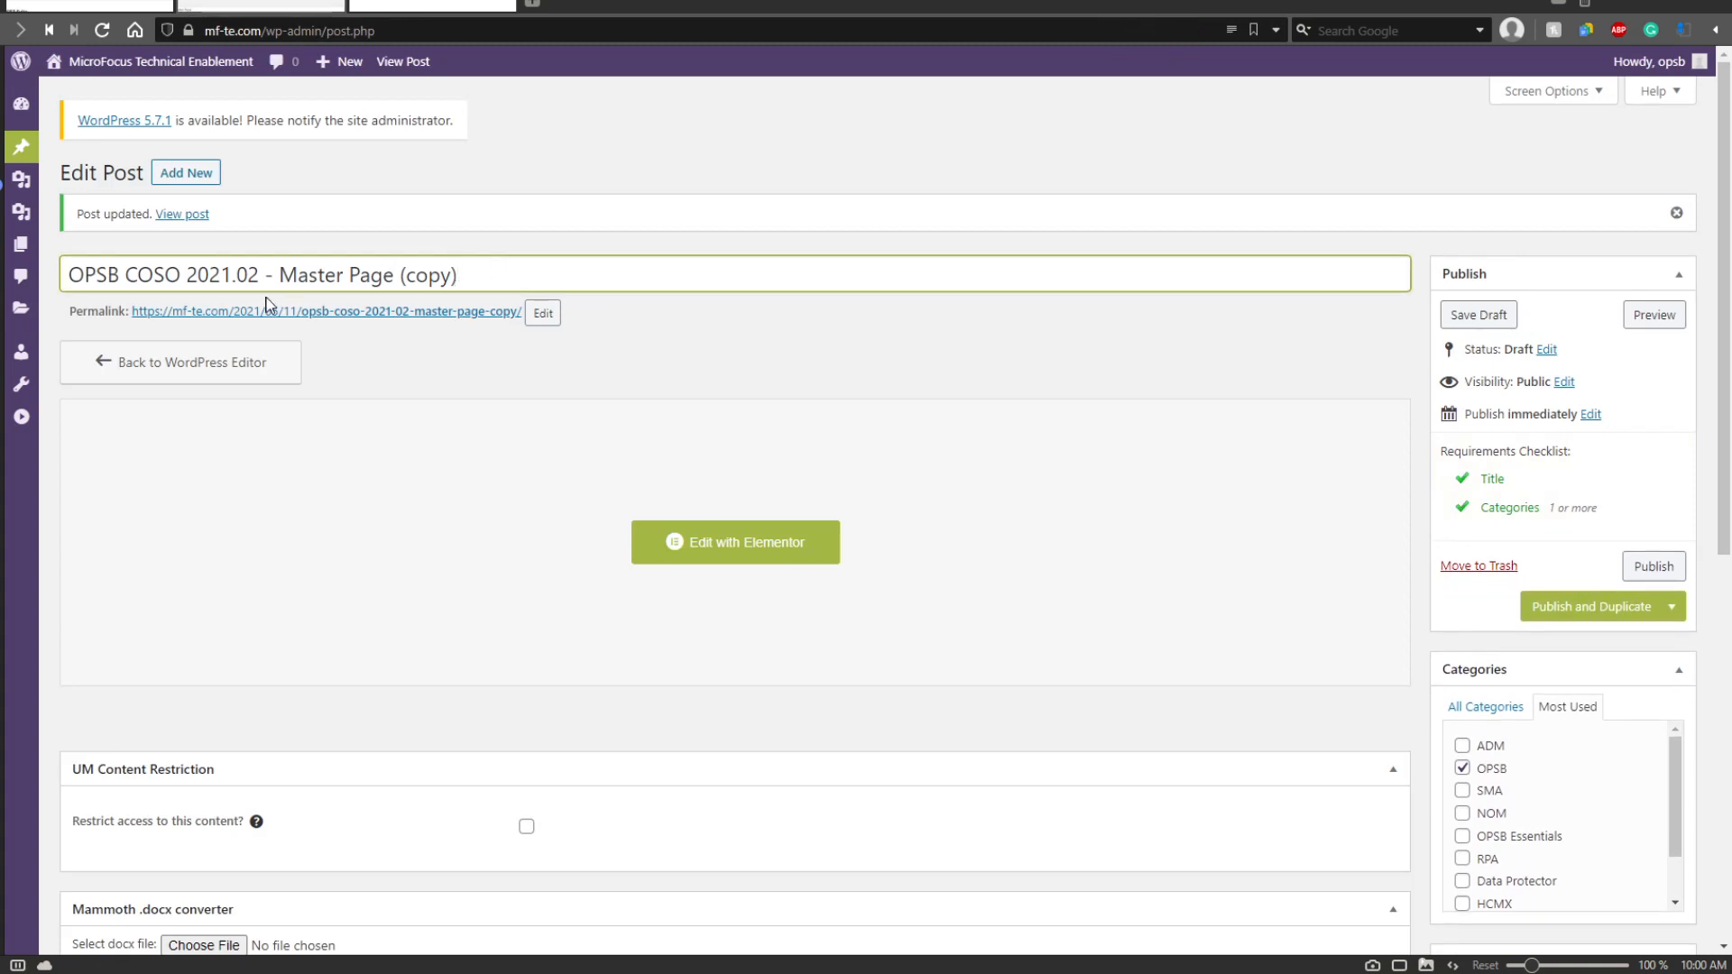
left_click(287, 273)
type("Sel")
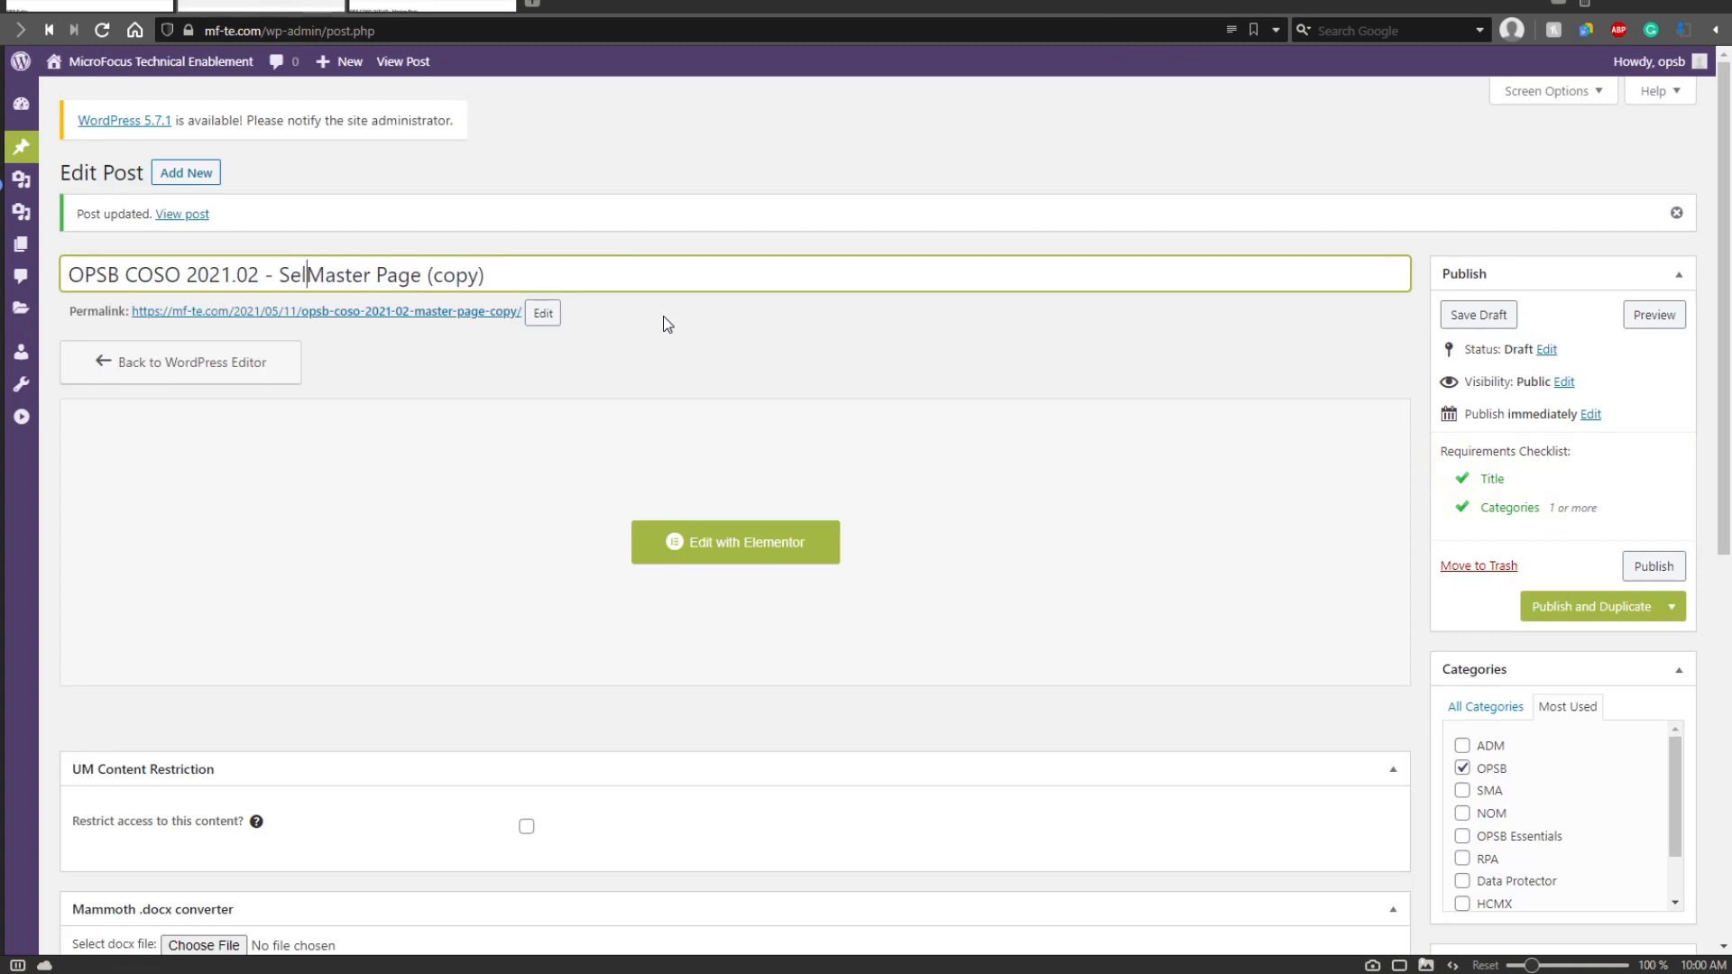
type("f paced")
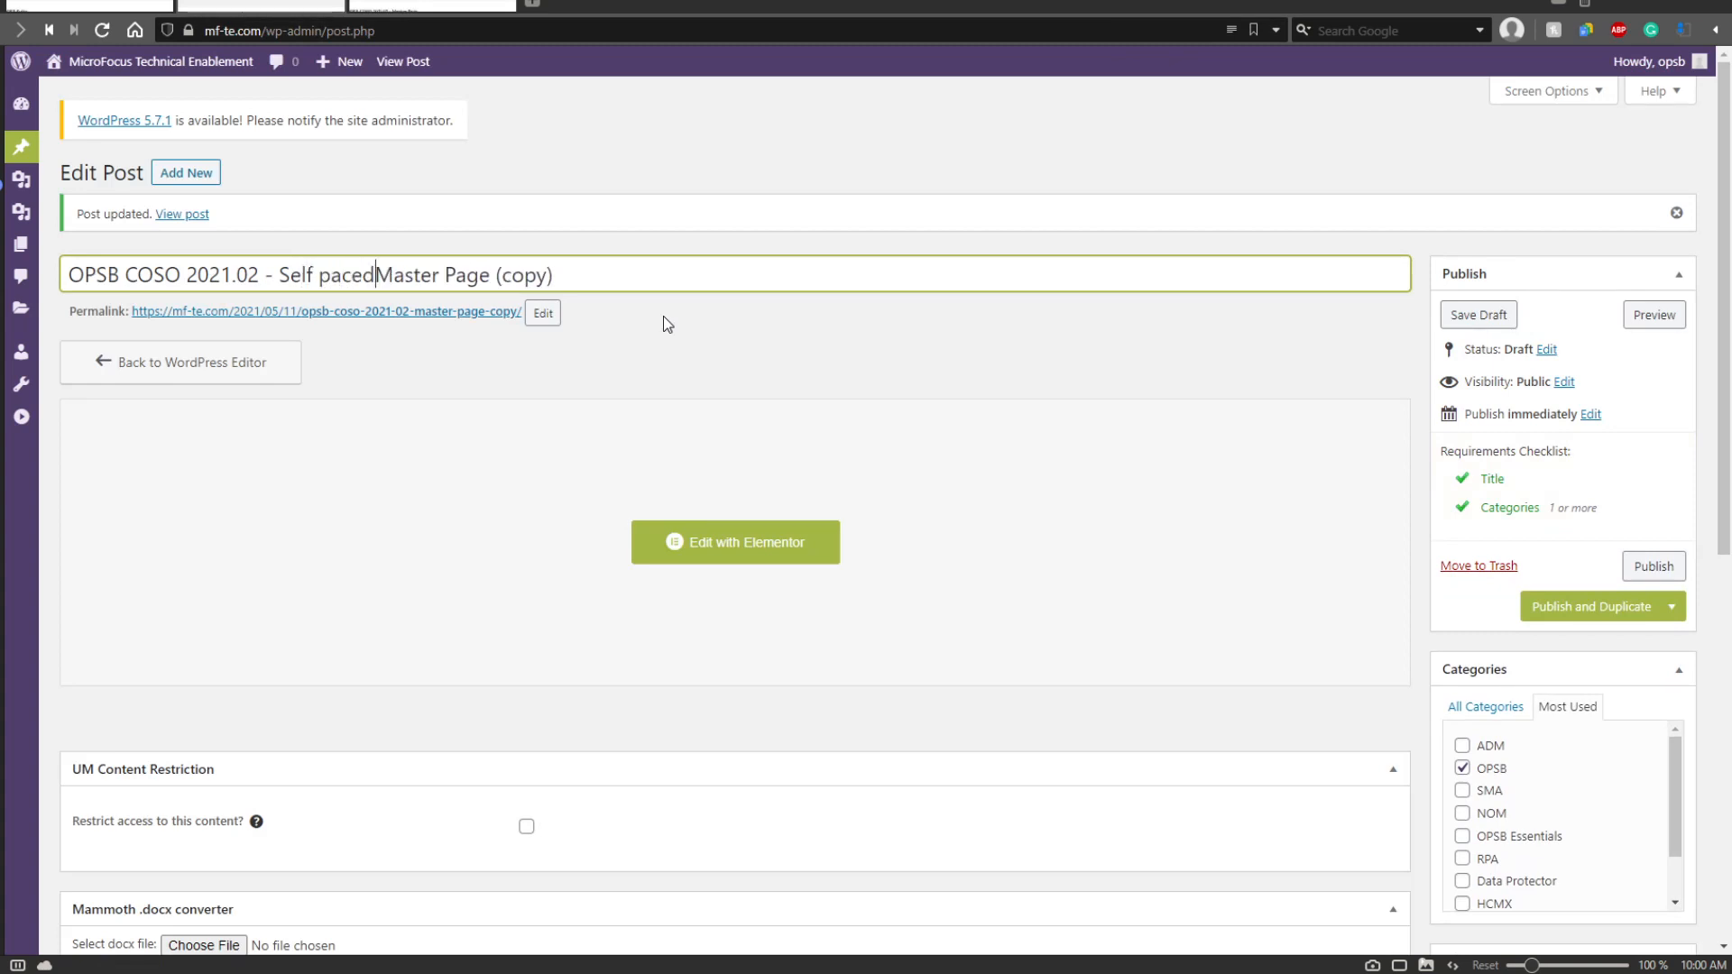
left_click(601, 286)
key("BackSpace")
key("BackSpace")
key("BackSpace")
key("BackSpace")
key("BackSpace")
key("BackSpace")
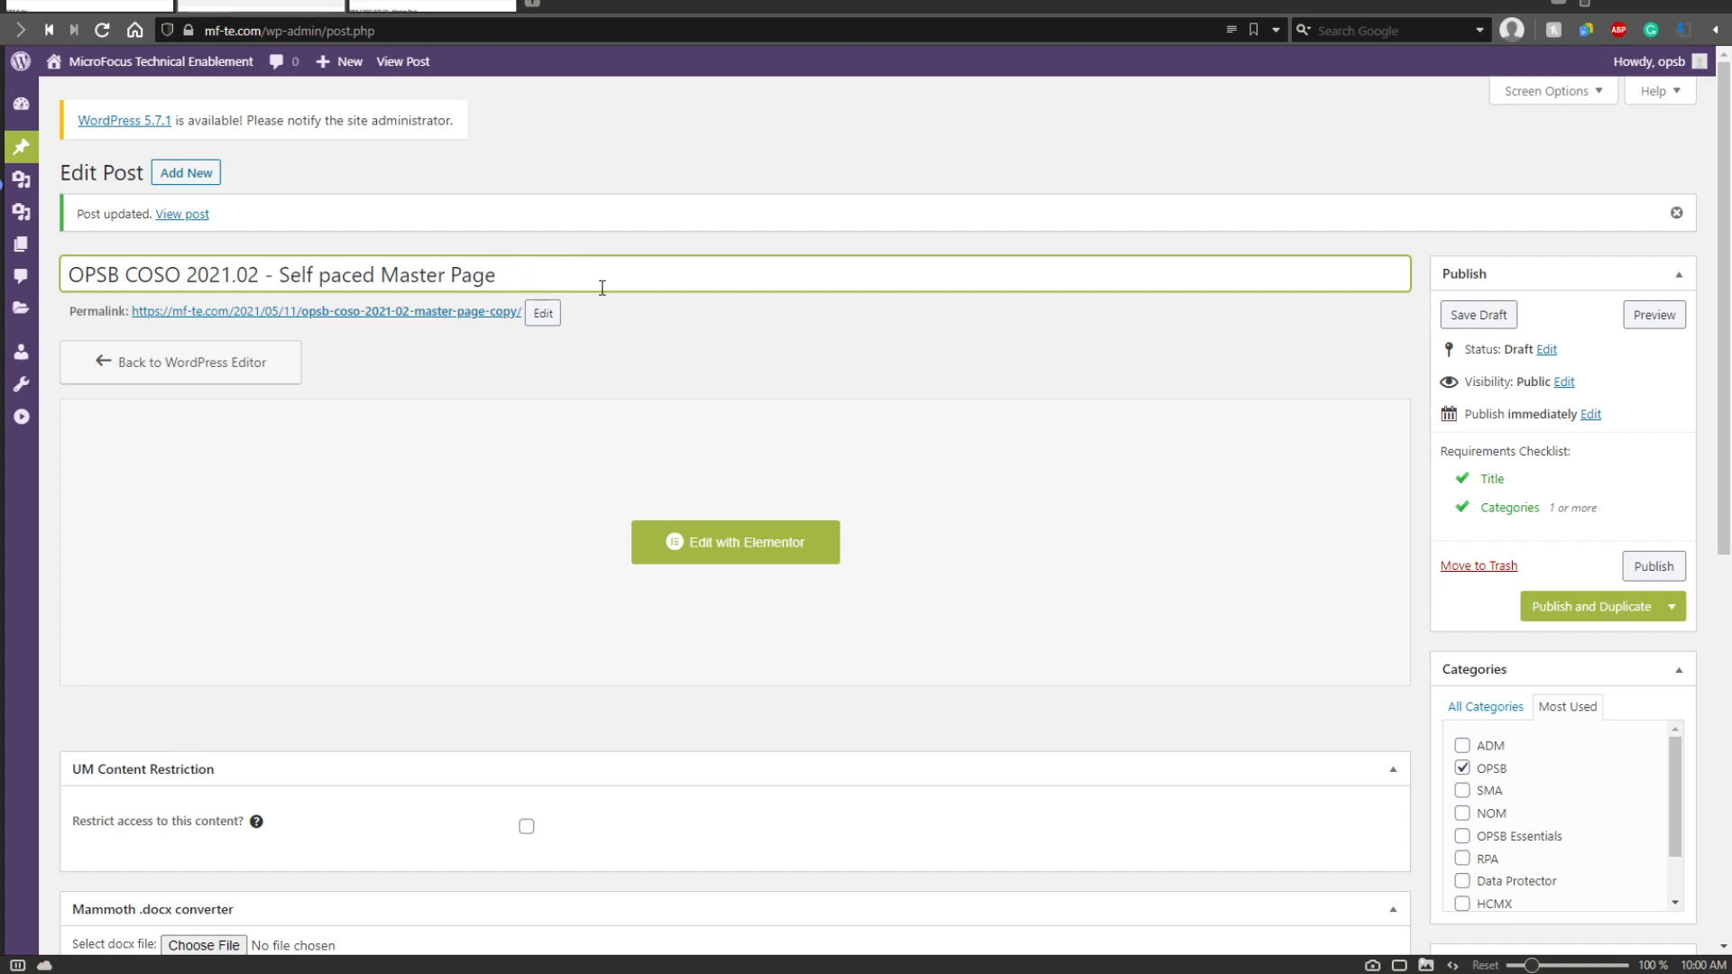
type("Training")
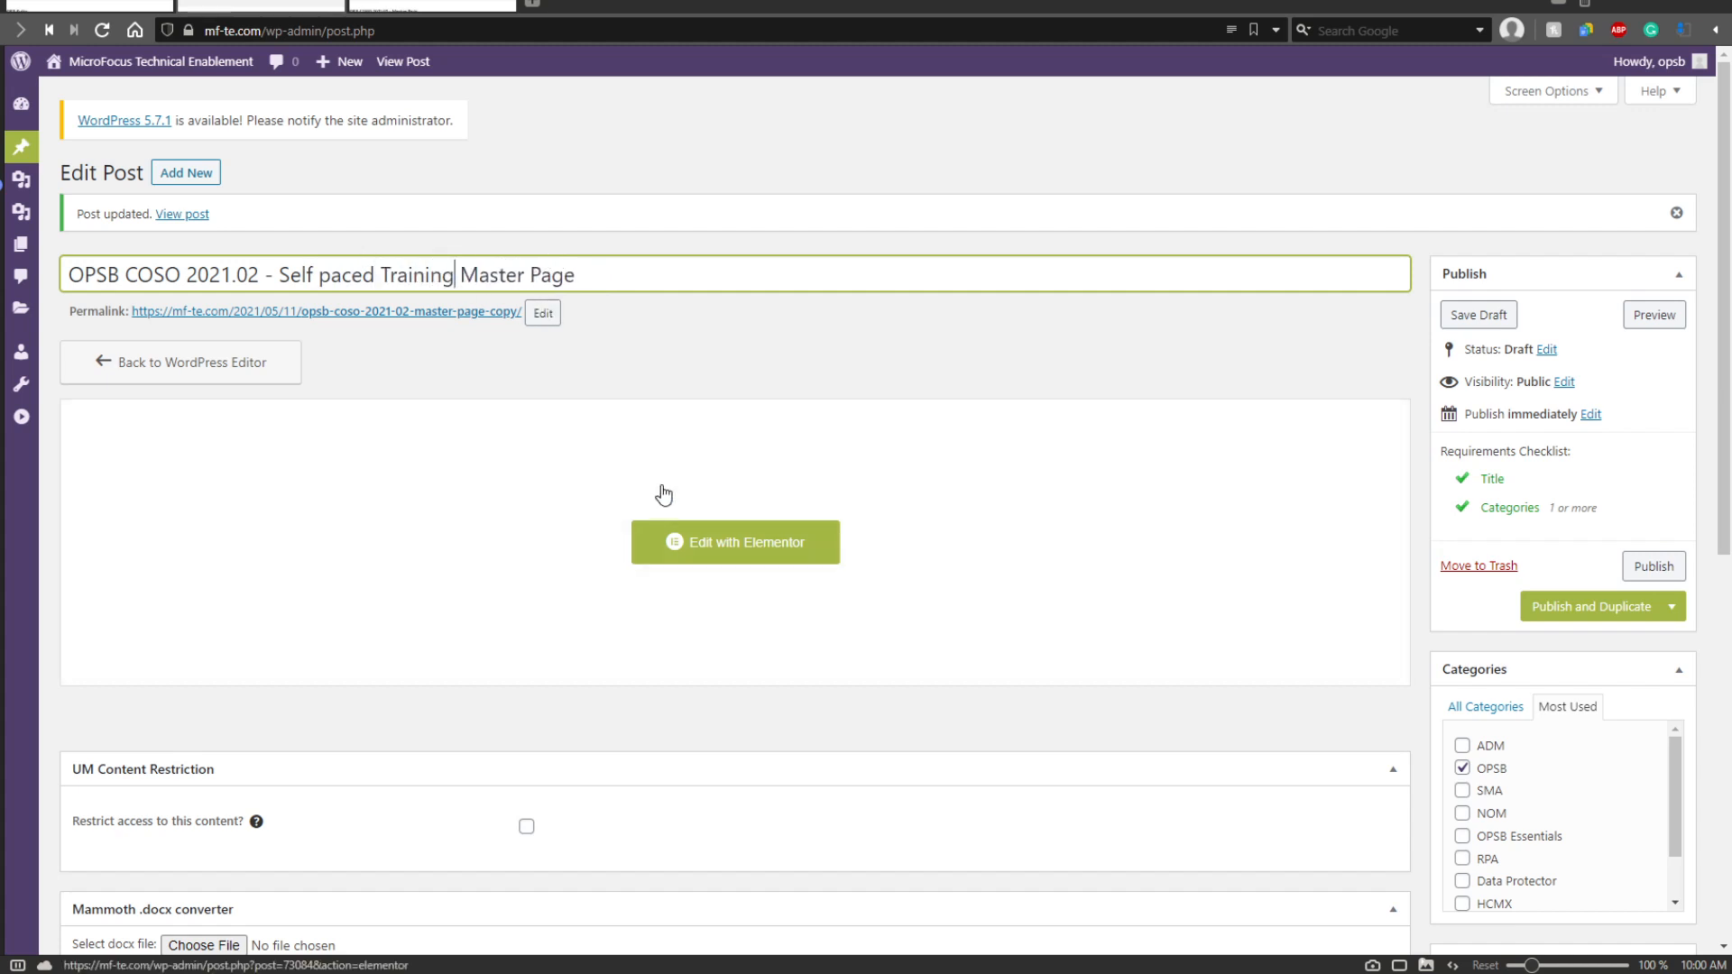
left_click(1654, 566)
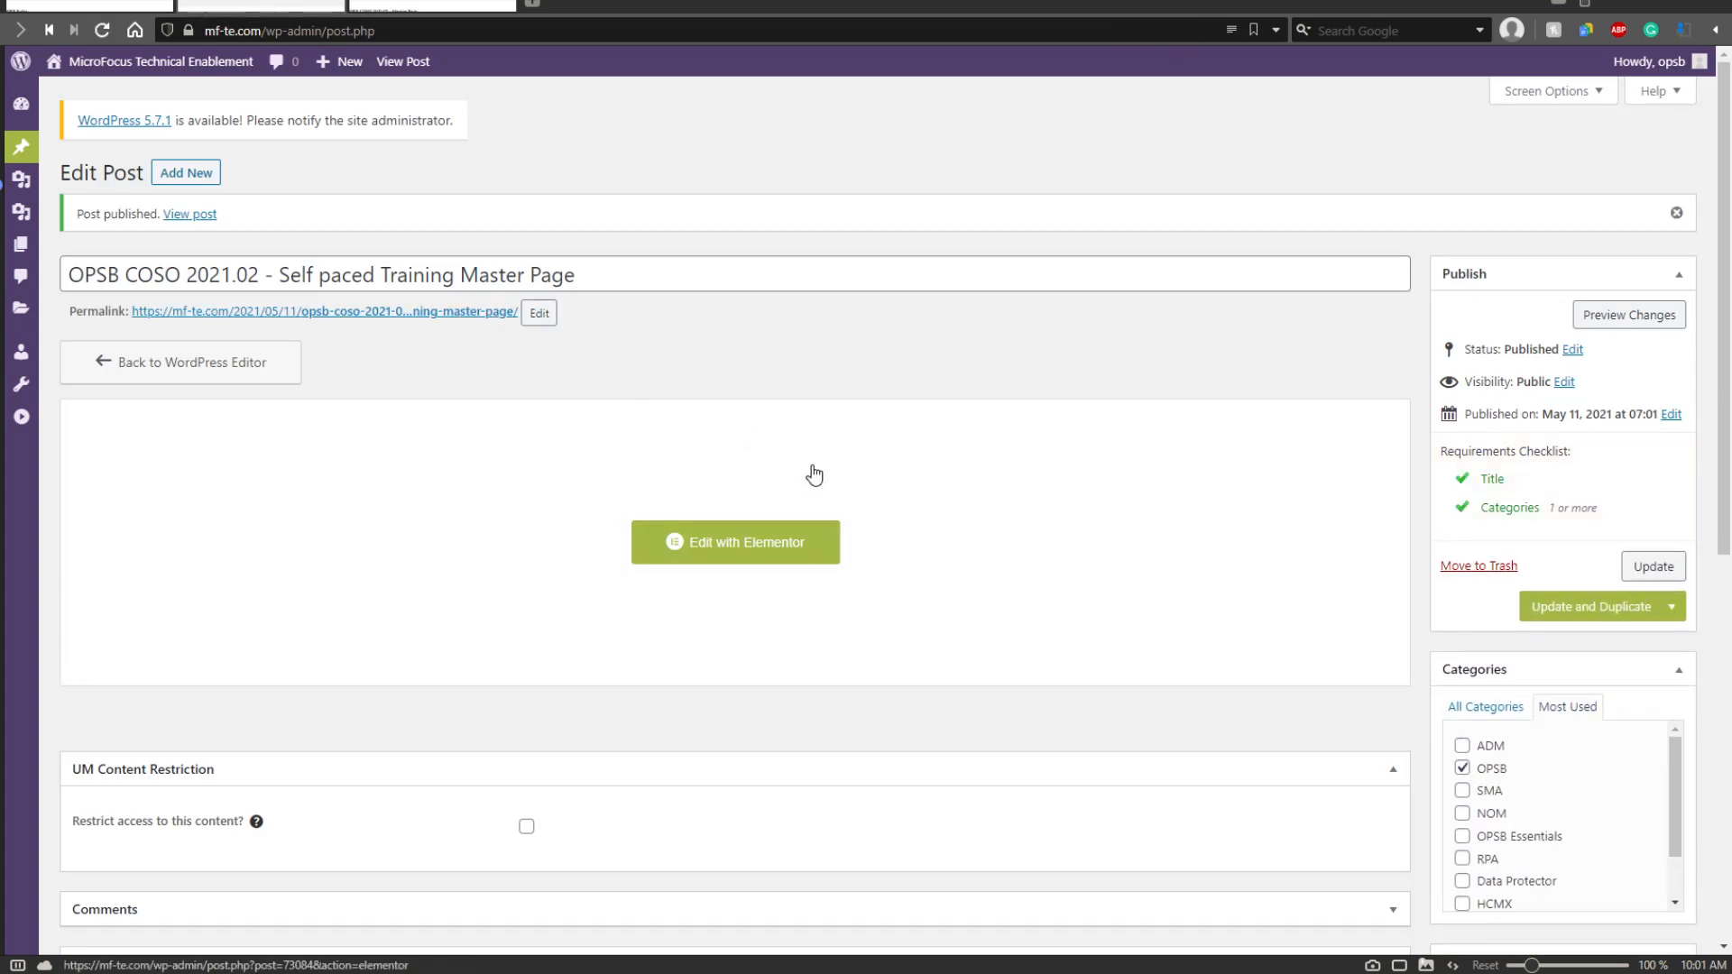
Open the new post in Elementor and change the welcome line to "Welcome to OPSB COSO 2021.02 Self Paced Training".
left_click(727, 541)
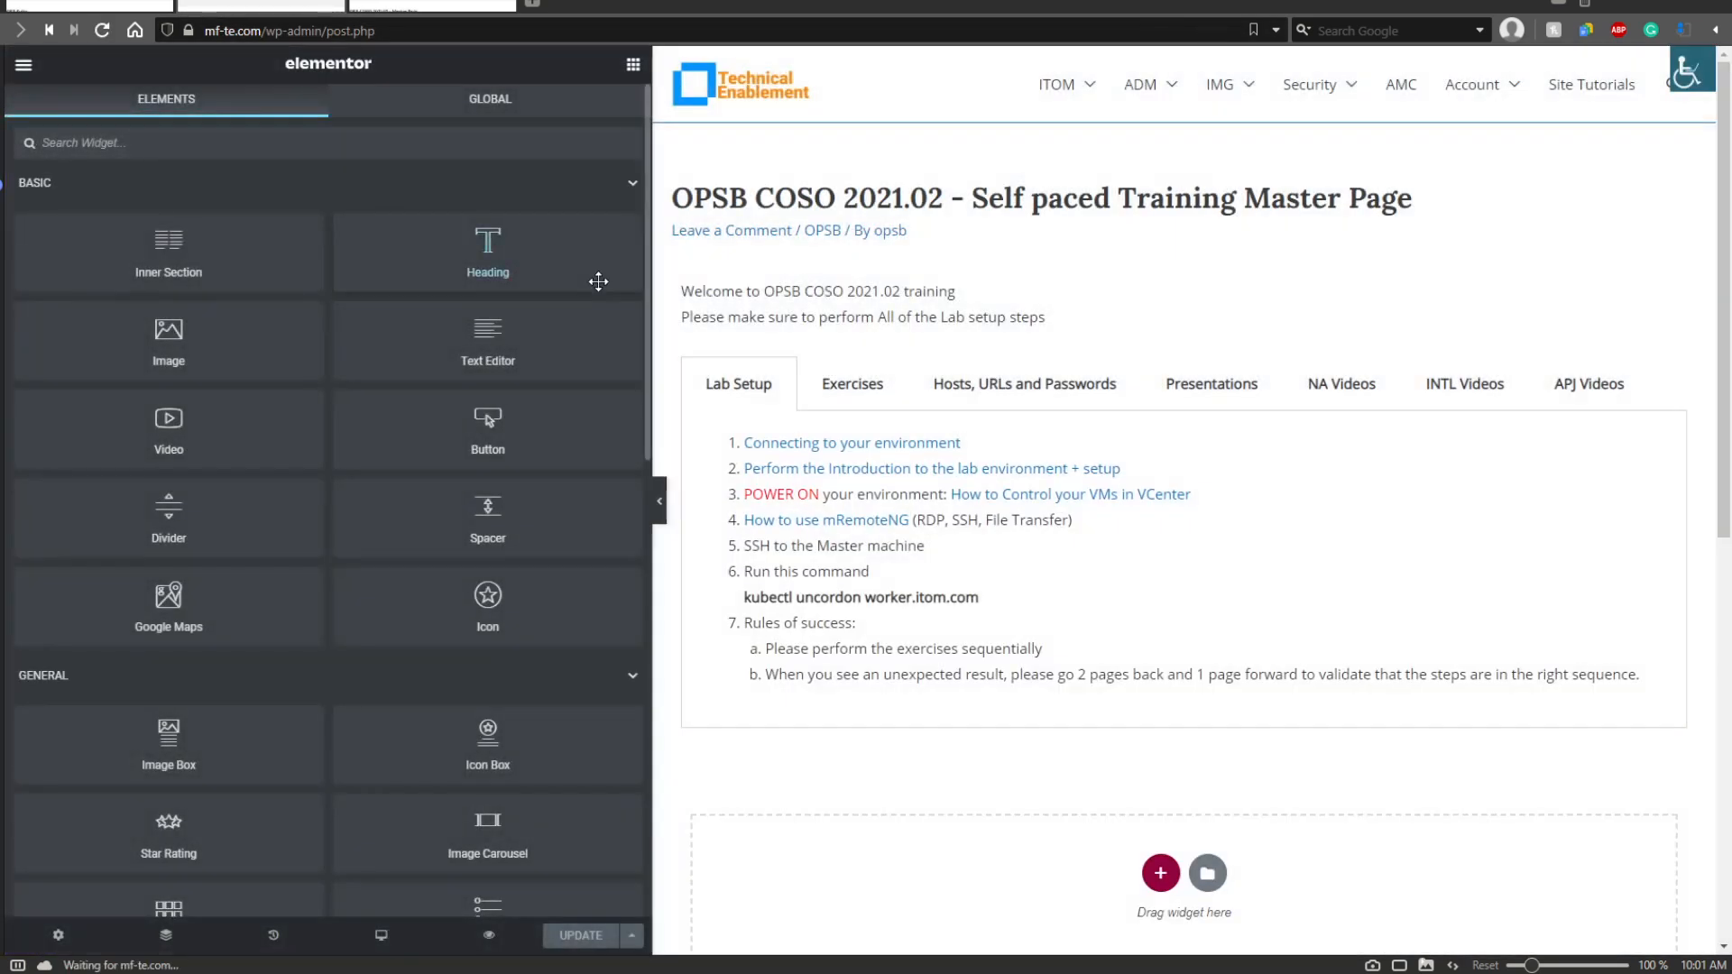
left_click(817, 297)
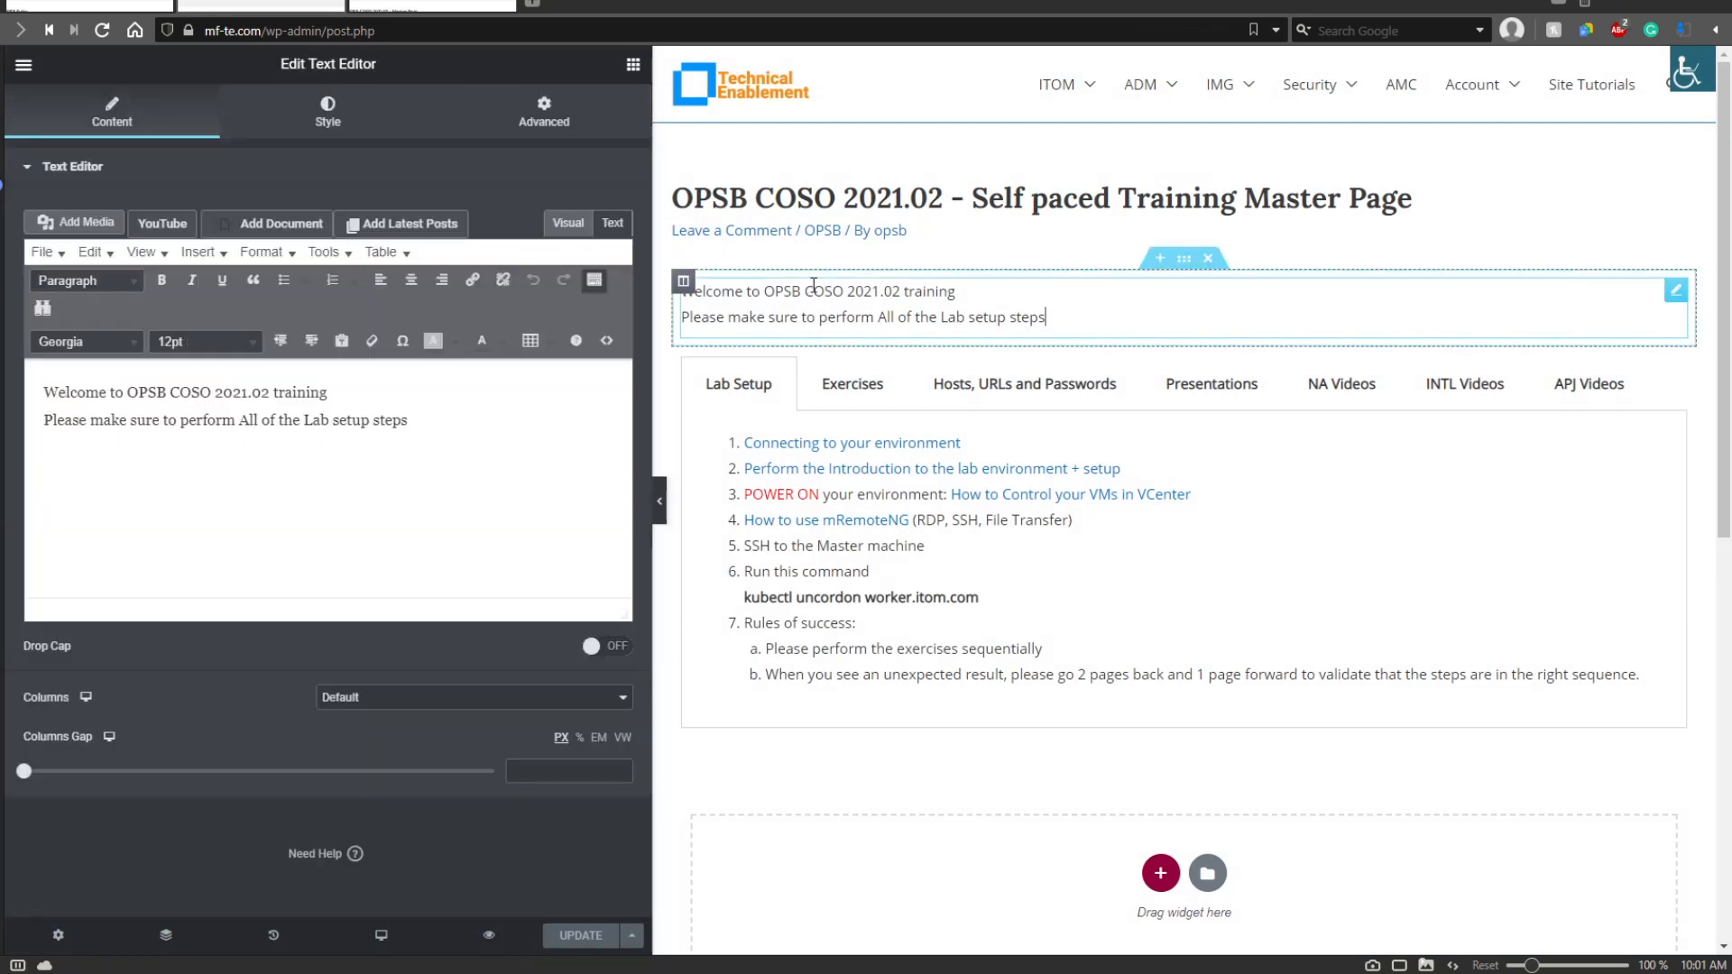
left_click_drag(328, 394, 279, 399)
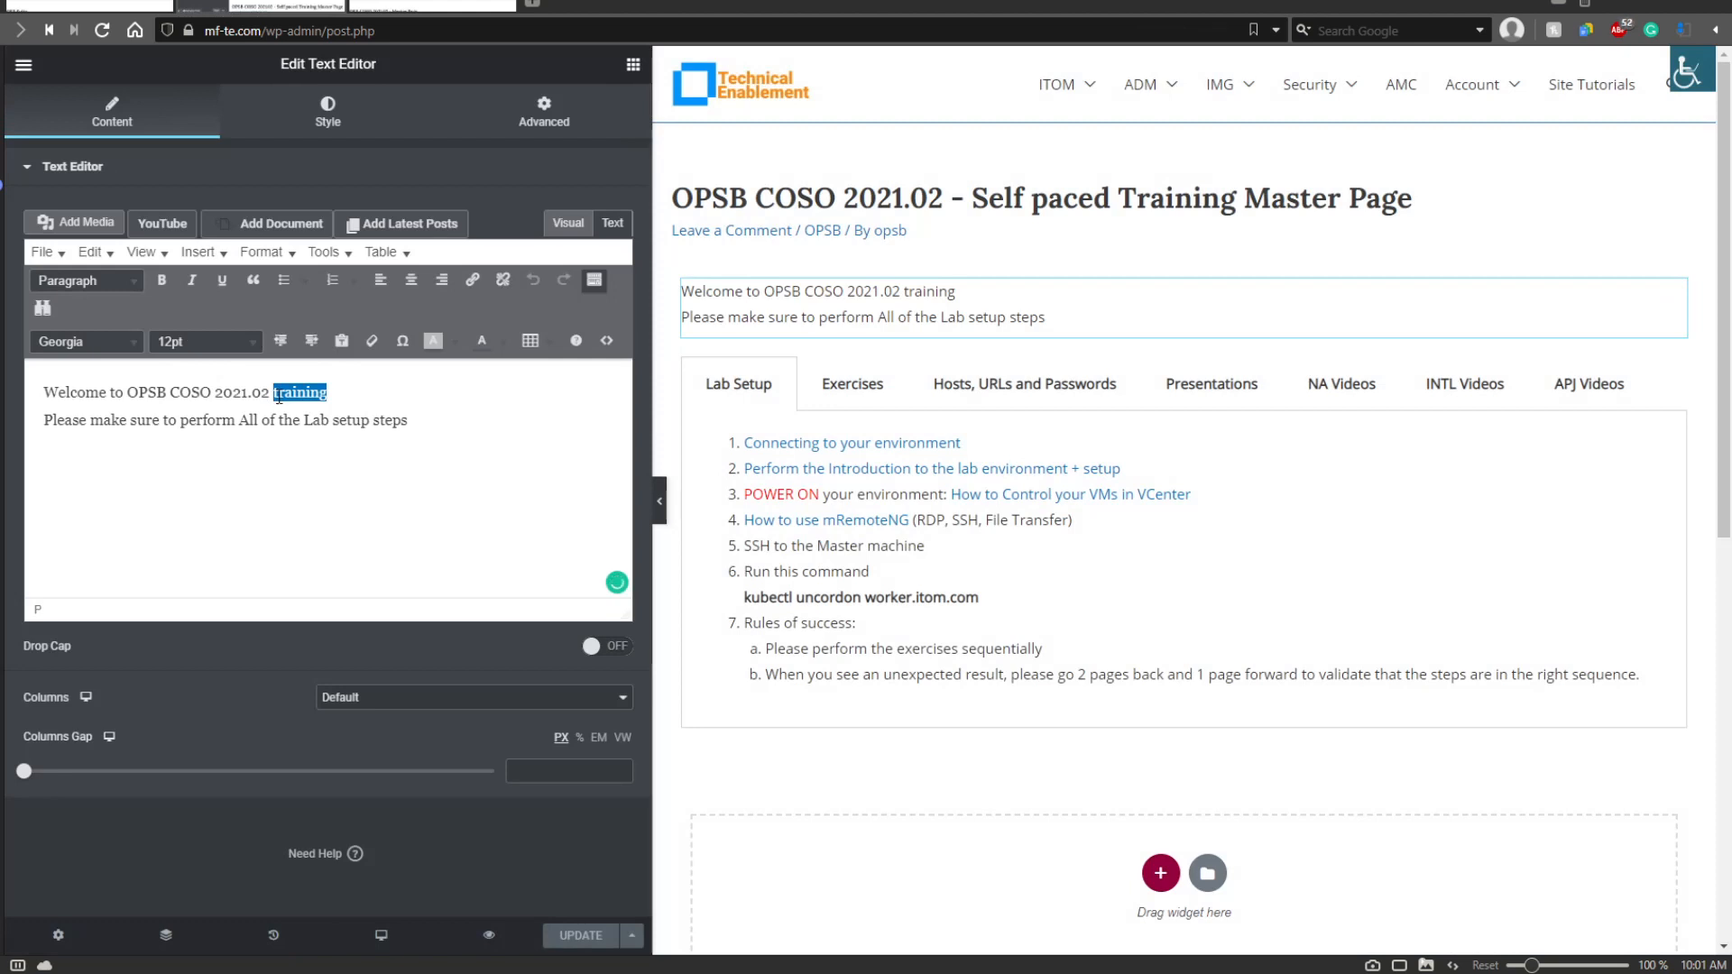
type("Self p")
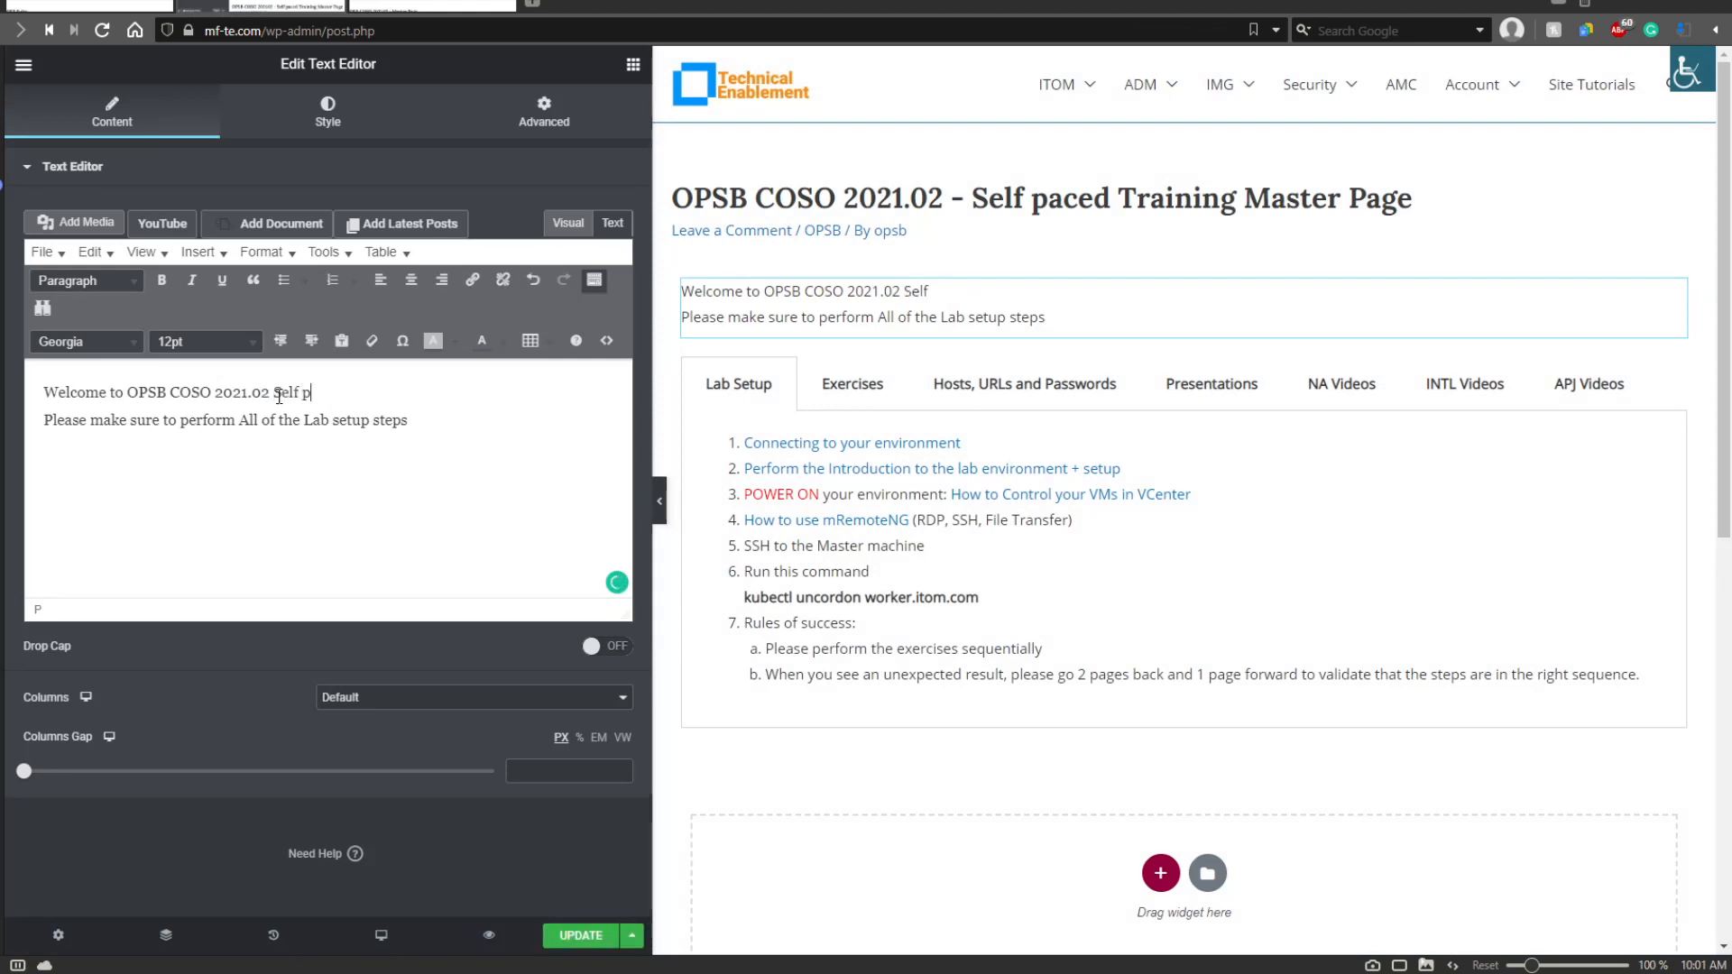
key("BackSpace")
type("A")
type("Paced Tr")
type("aining")
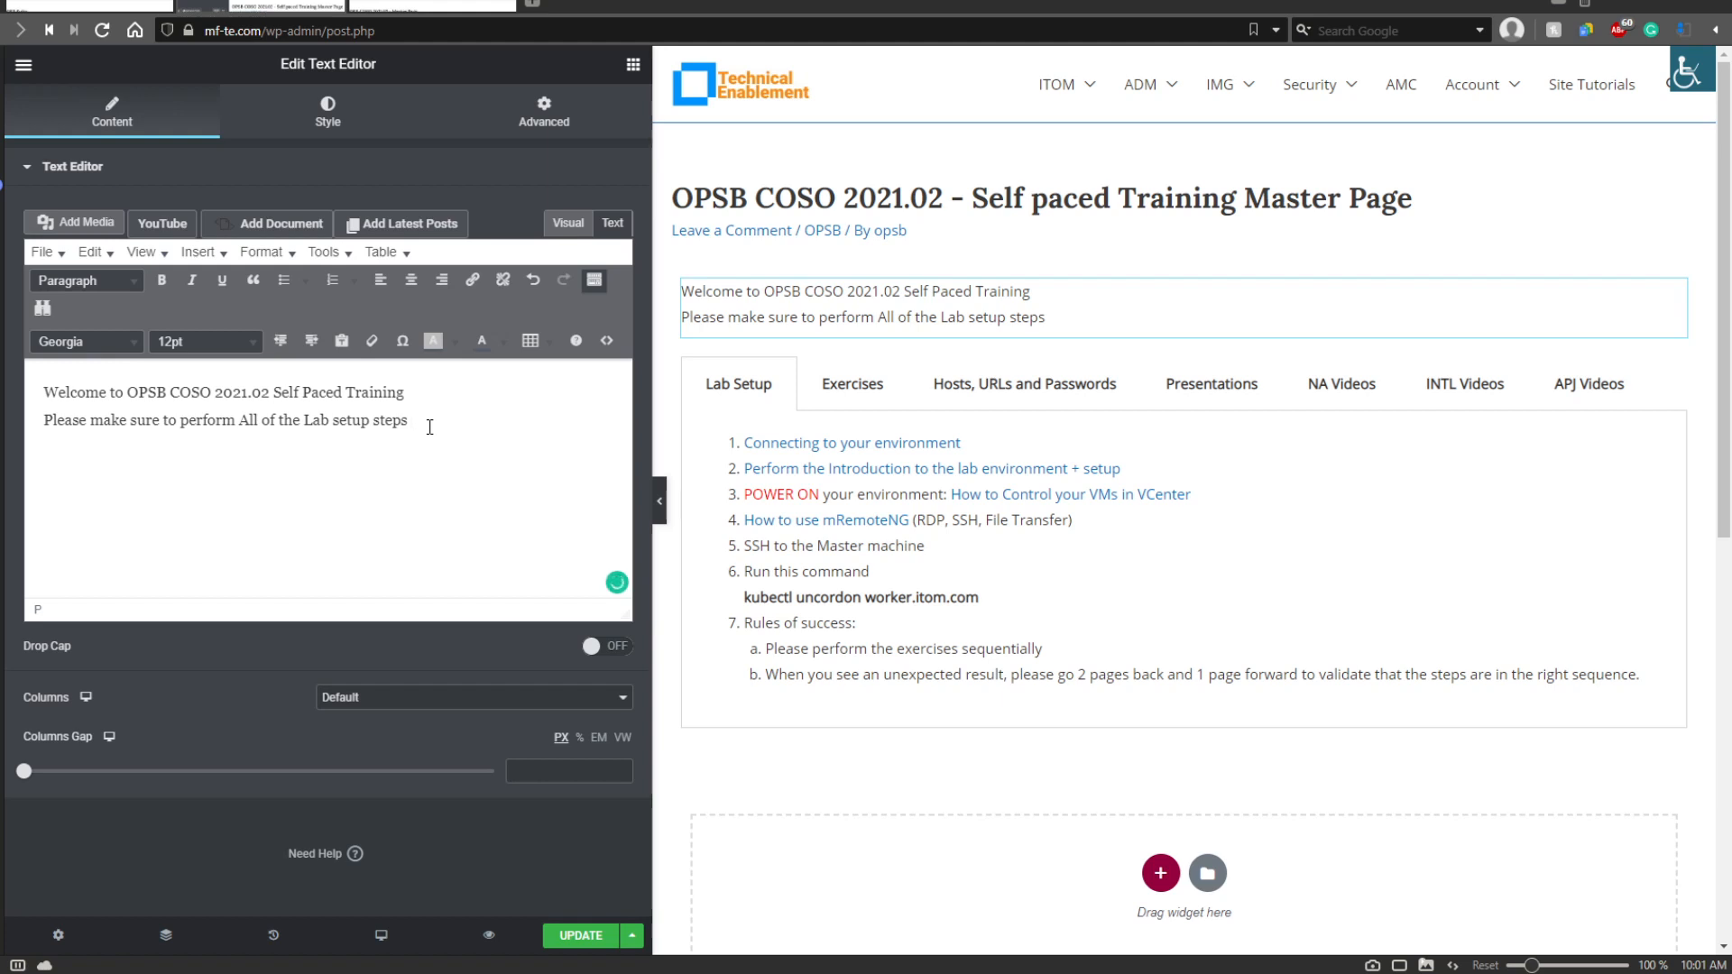
Extend the lab setup sentence with "Before starting the exercises." and make the word "Before" bold.
type(" Before starting the exr")
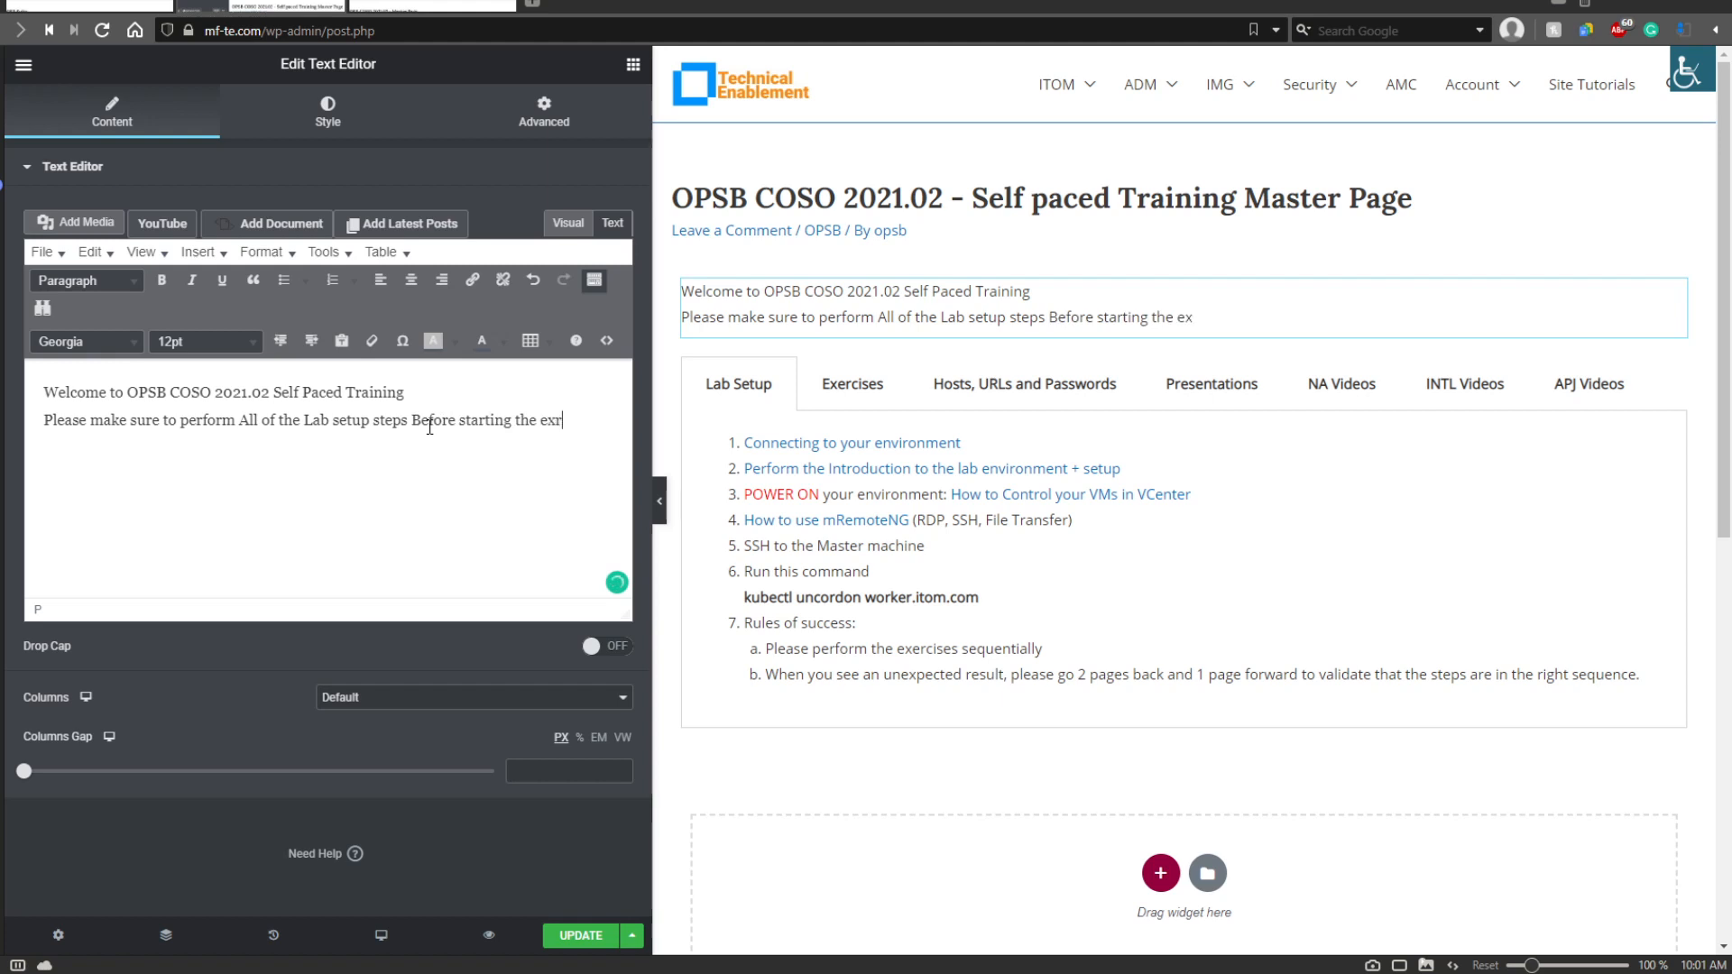
key("BackSpace")
type("ercises.")
double_click(434, 421)
key("ctrl+b")
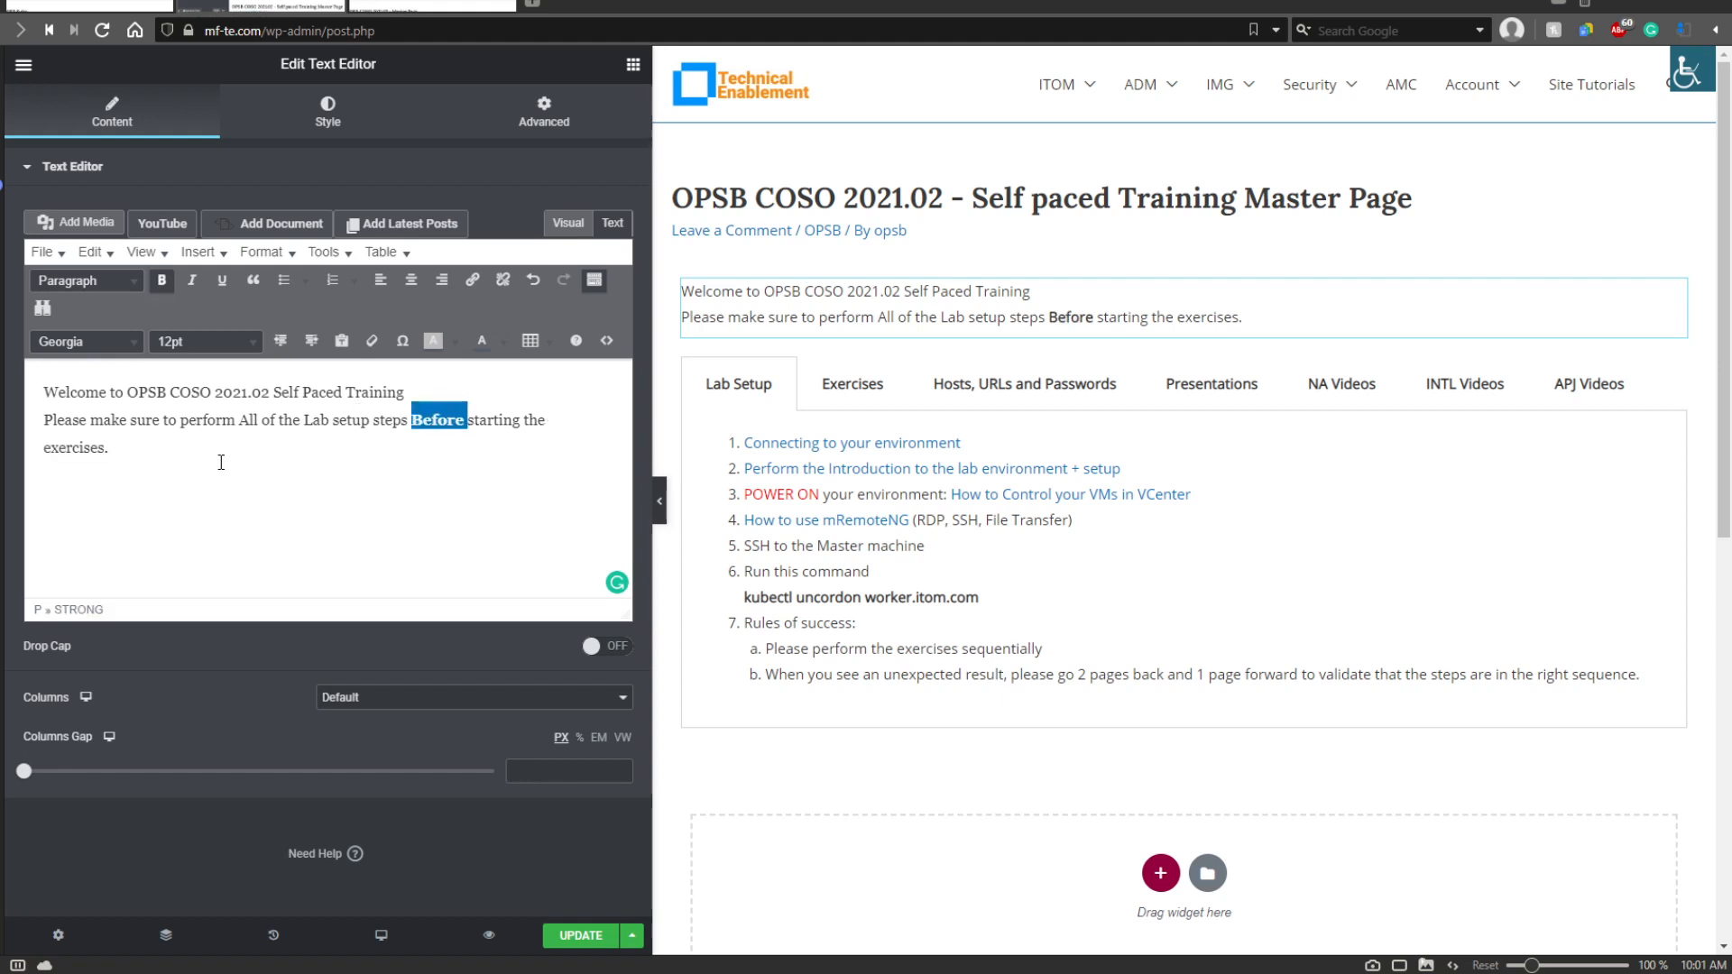
Add a new paragraph under the intro text reading "Watch this 5 minute introduction Video, it will change your", with "introduction" spelled correctly.
left_click(402, 447)
key("Return")
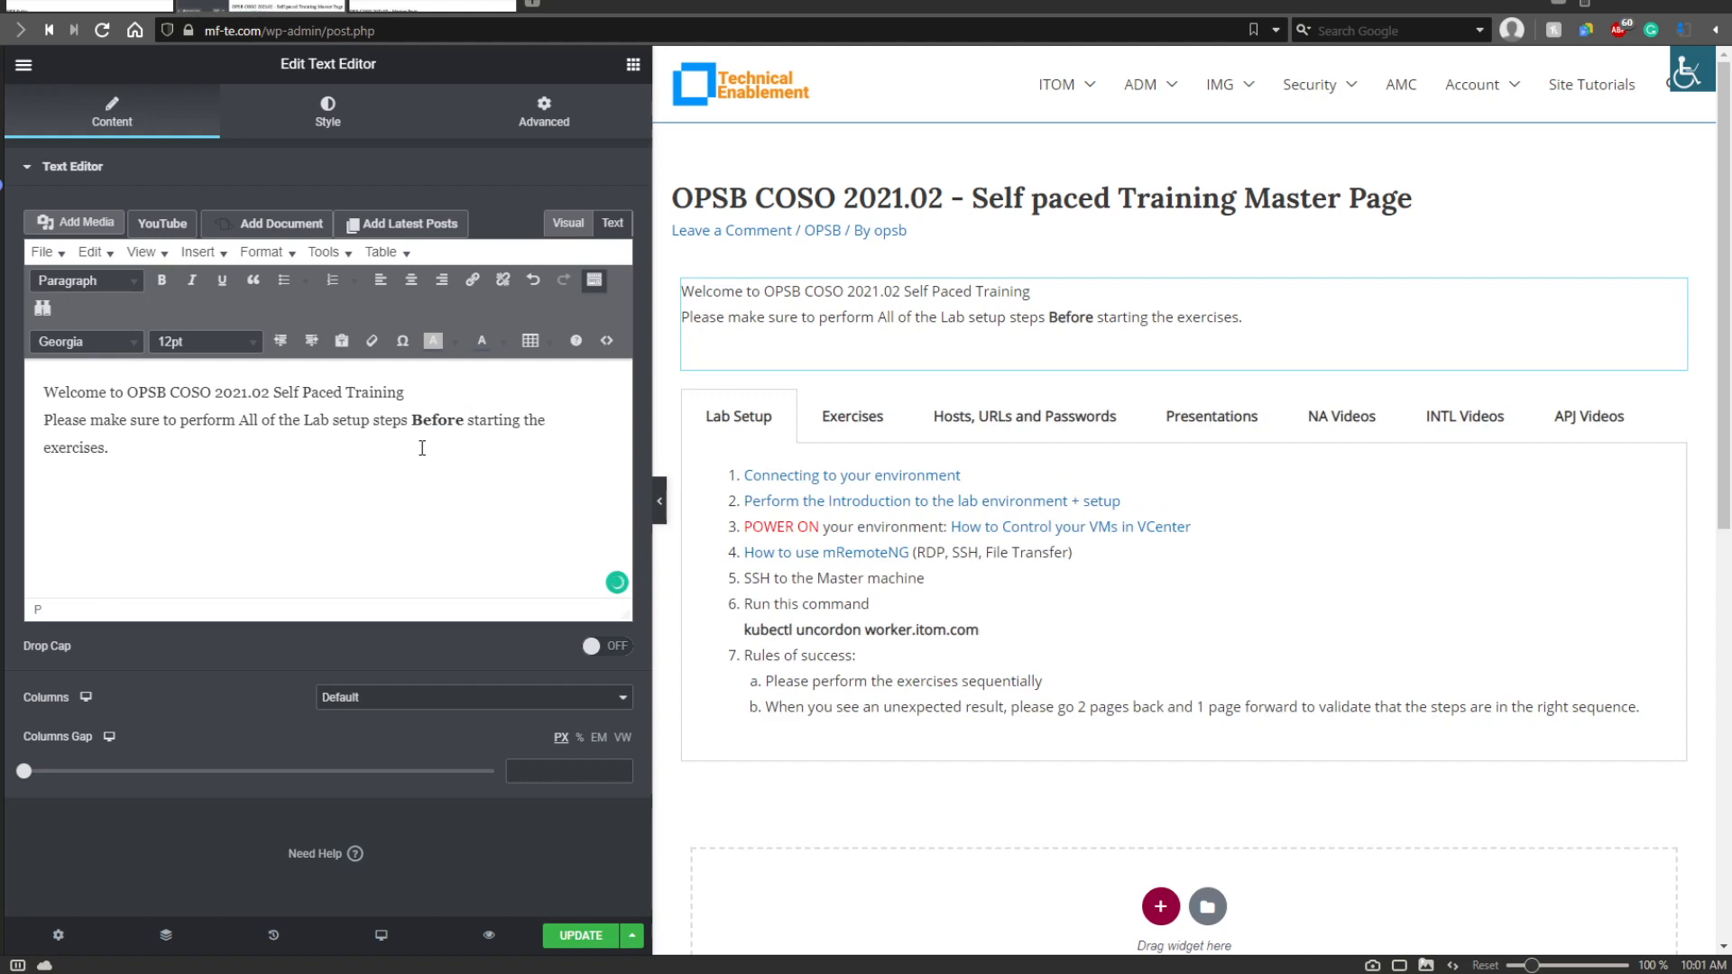
type("Watch this ve")
key("BackSpace")
key("BackSpace")
key("BackSpace")
type("4 minute ")
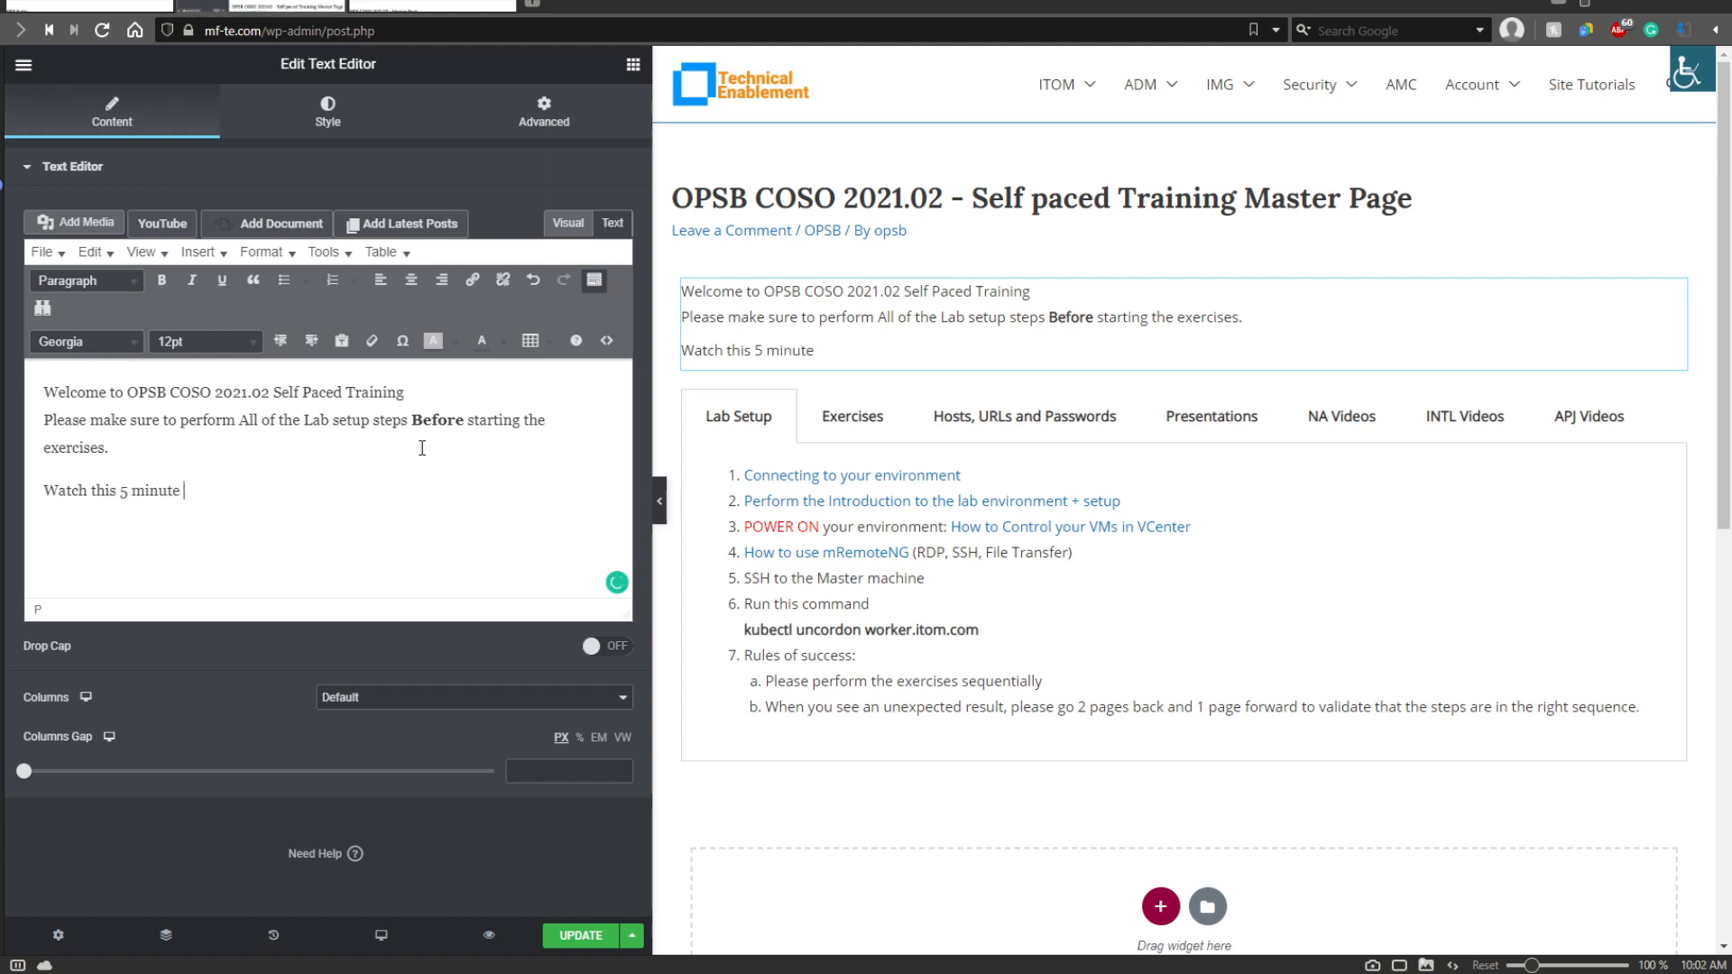
type("intridict")
key("BackSpace")
key("BackSpace")
type("tion Video,")
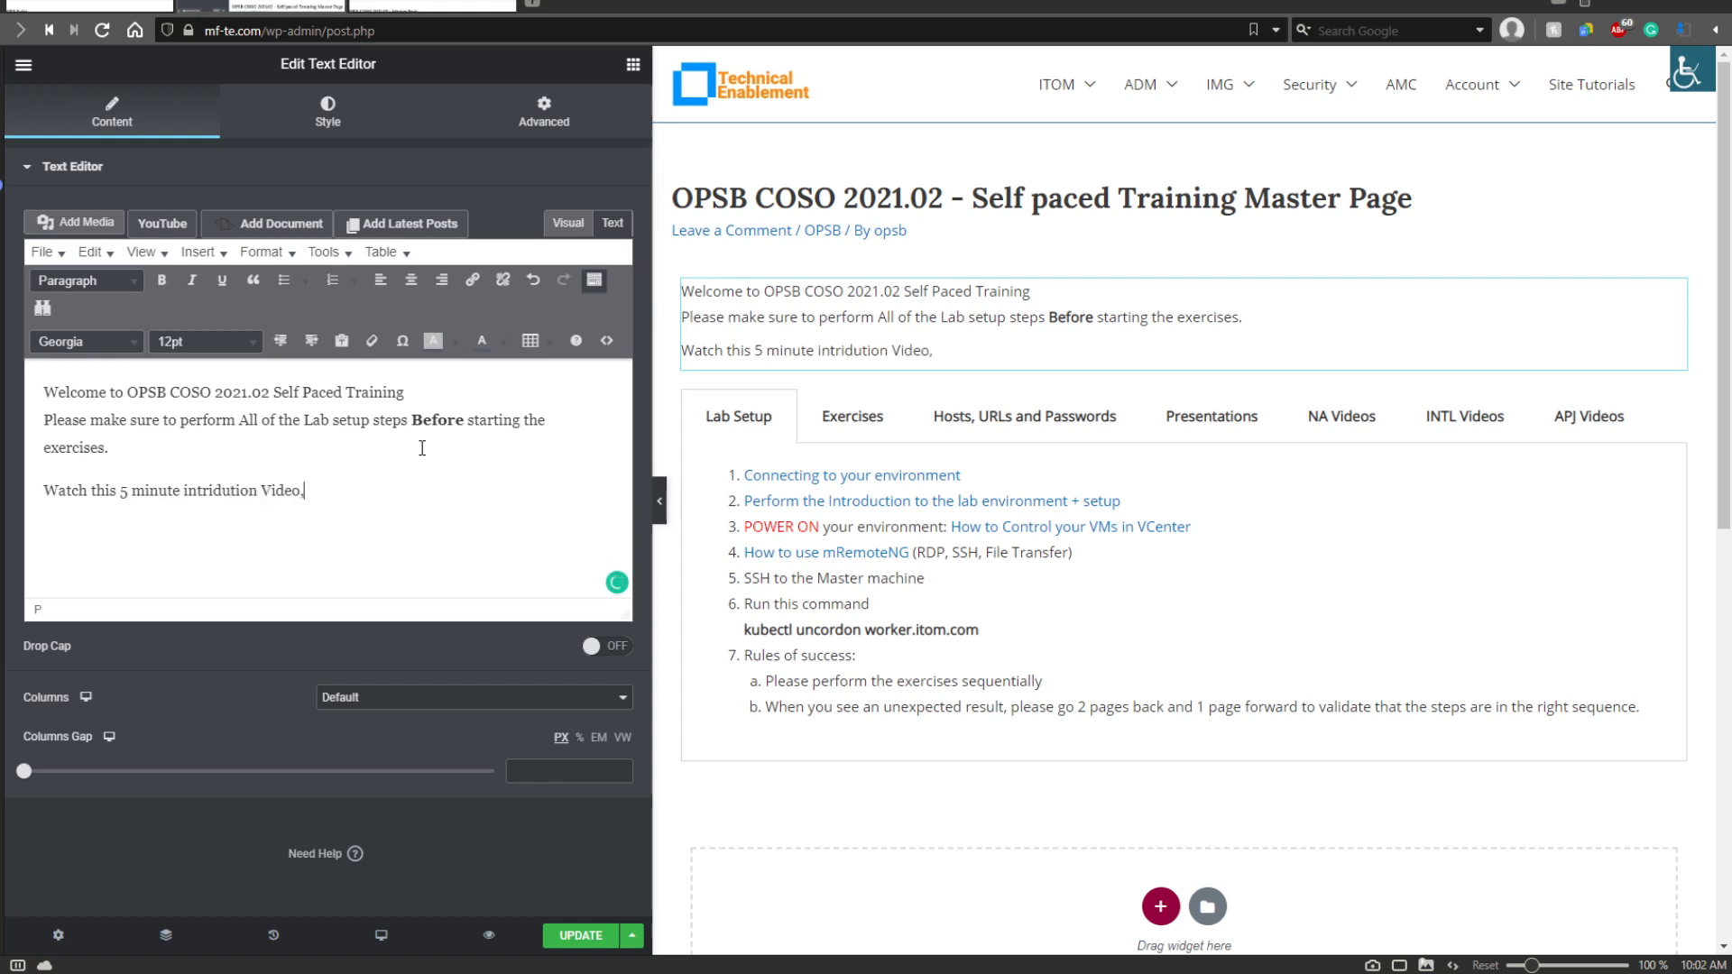
type(" is  will change your")
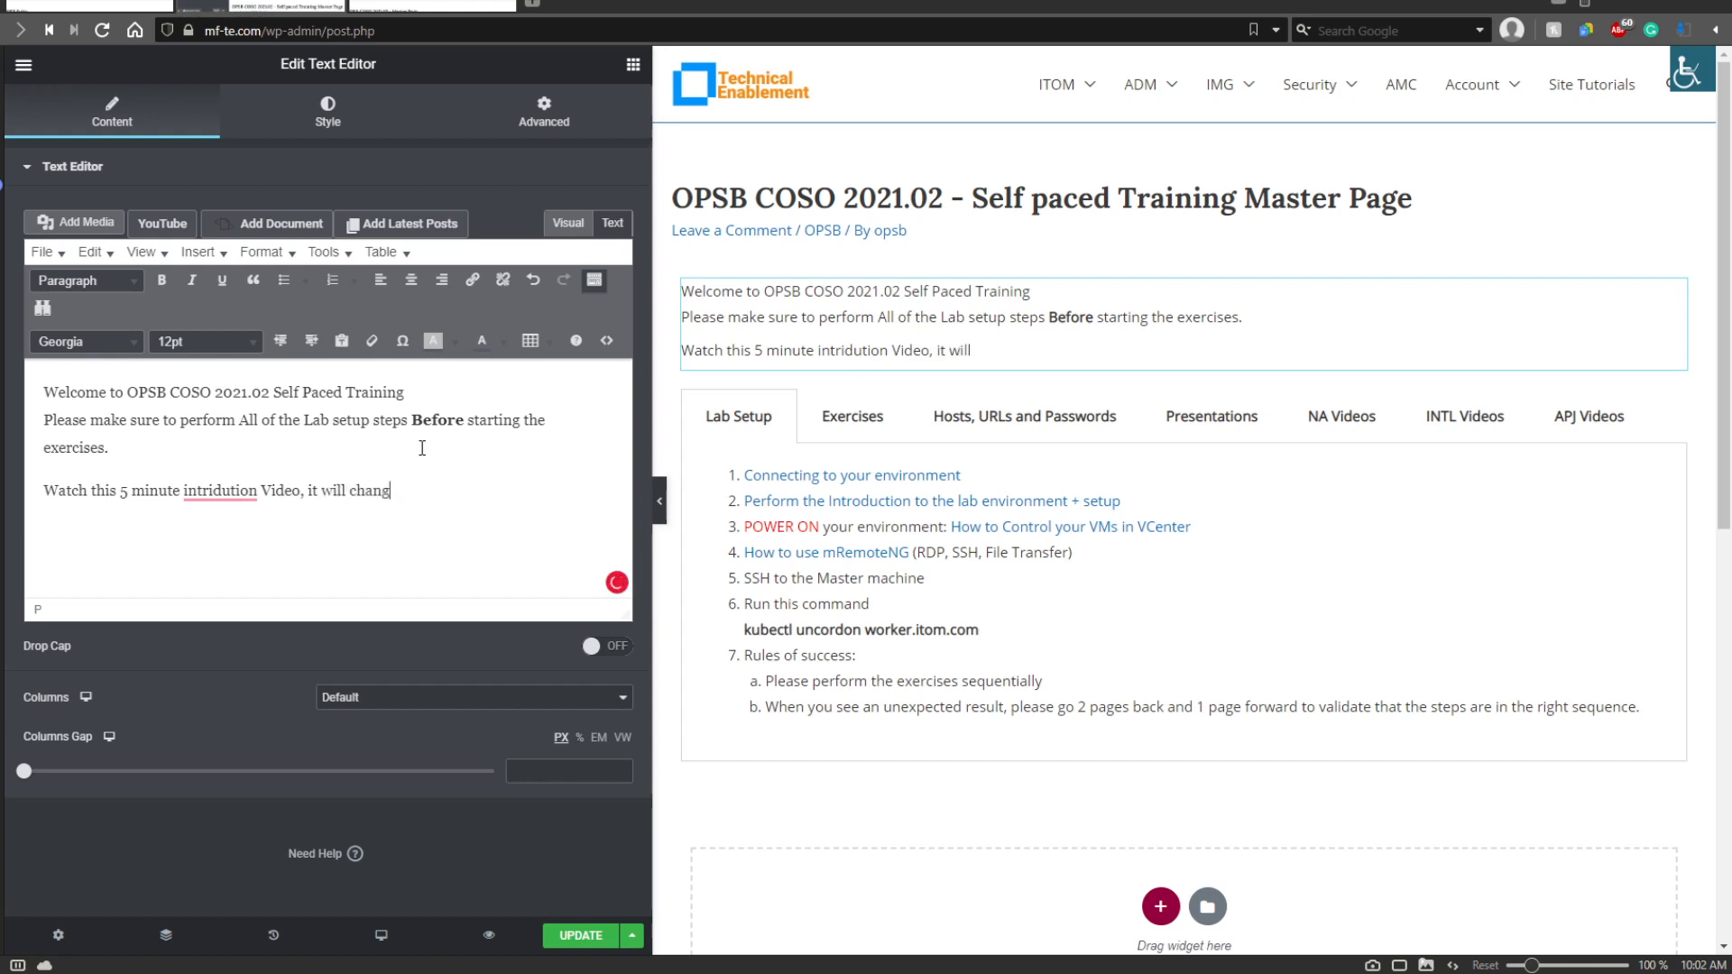
left_click(220, 494)
left_click(230, 526)
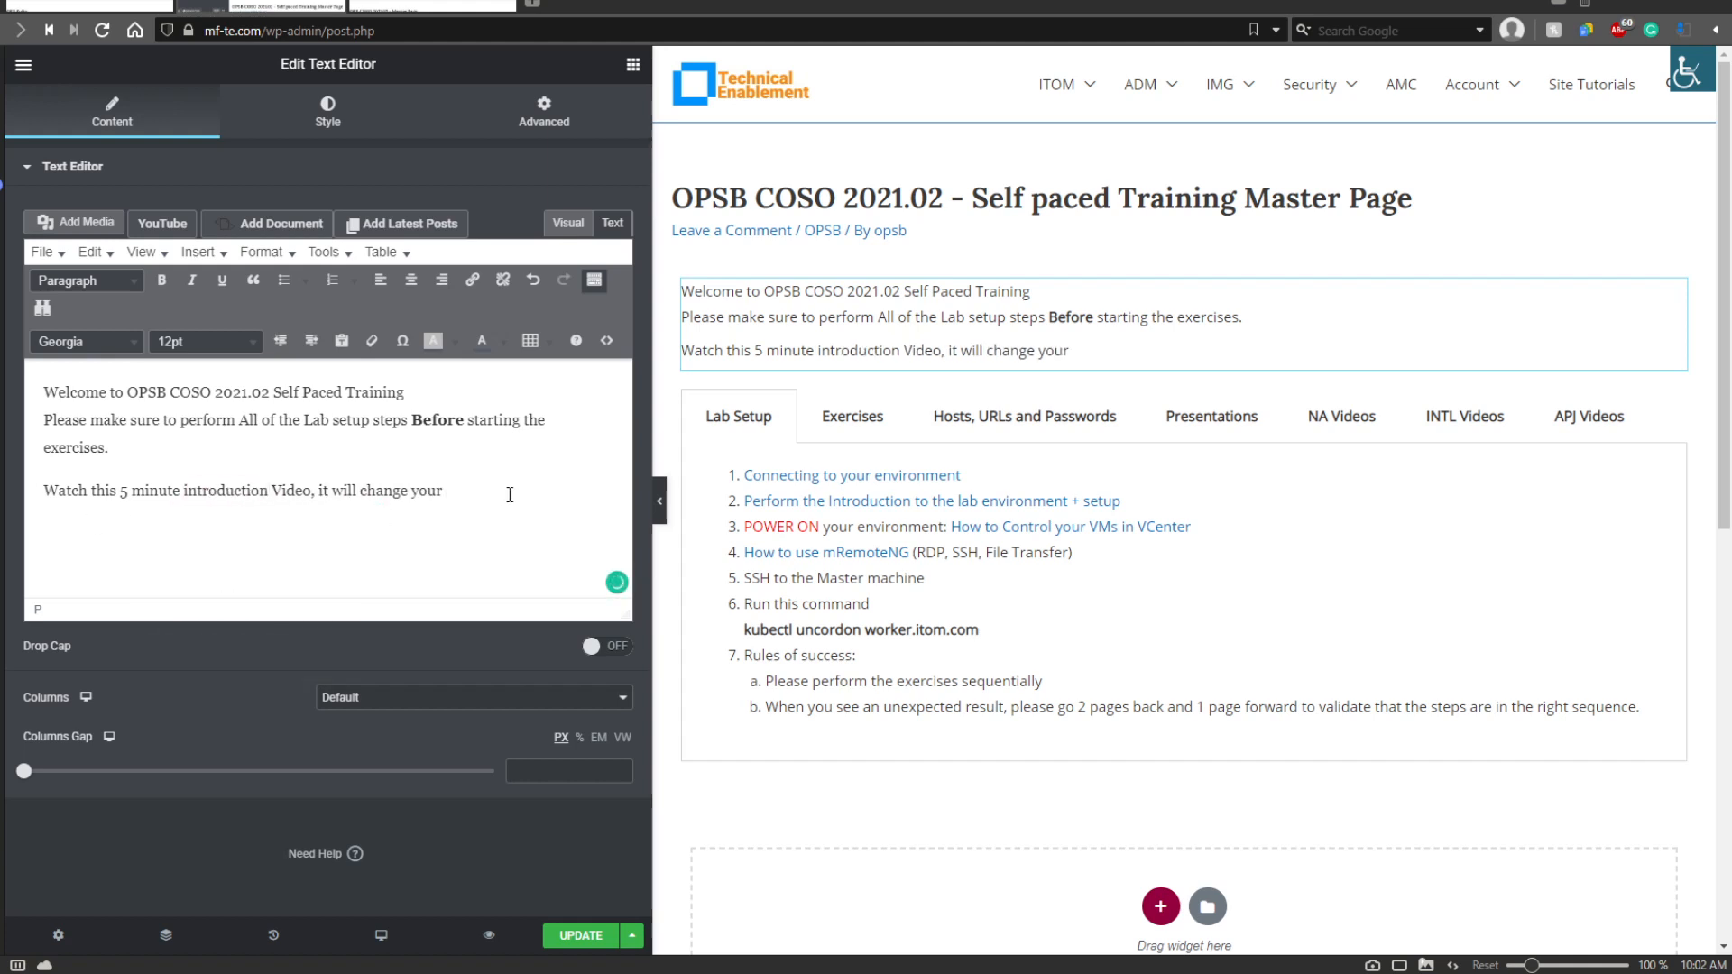
Remove "it will change your" from the new paragraph and hyphenate "5-minute".
key("BackSpace")
key("BackSpace")
key("BackSpace")
key("BackSpace")
key("BackSpace")
key("BackSpace")
key("BackSpace")
key("BackSpace")
key("BackSpace")
key("BackSpace")
key("BackSpace")
key("BackSpace")
key("BackSpace")
key("BackSpace")
key("BackSpace")
key("BackSpace")
key("BackSpace")
key("BackSpace")
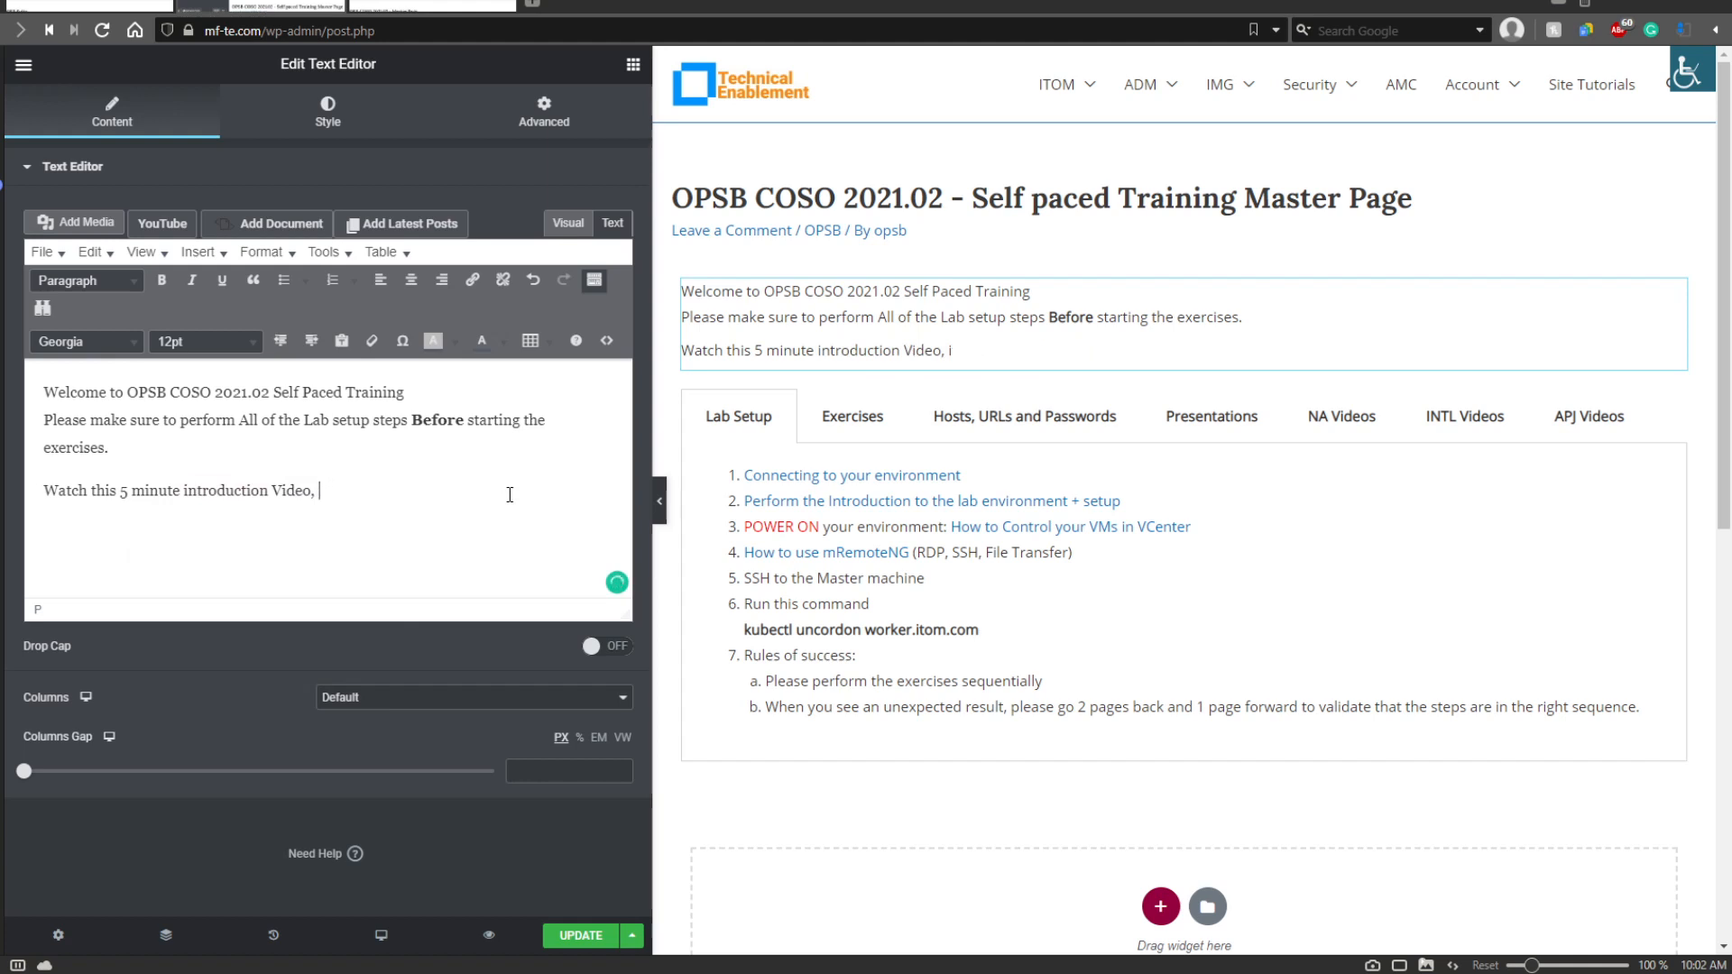
left_click(132, 492)
key("BackSpace")
type("-")
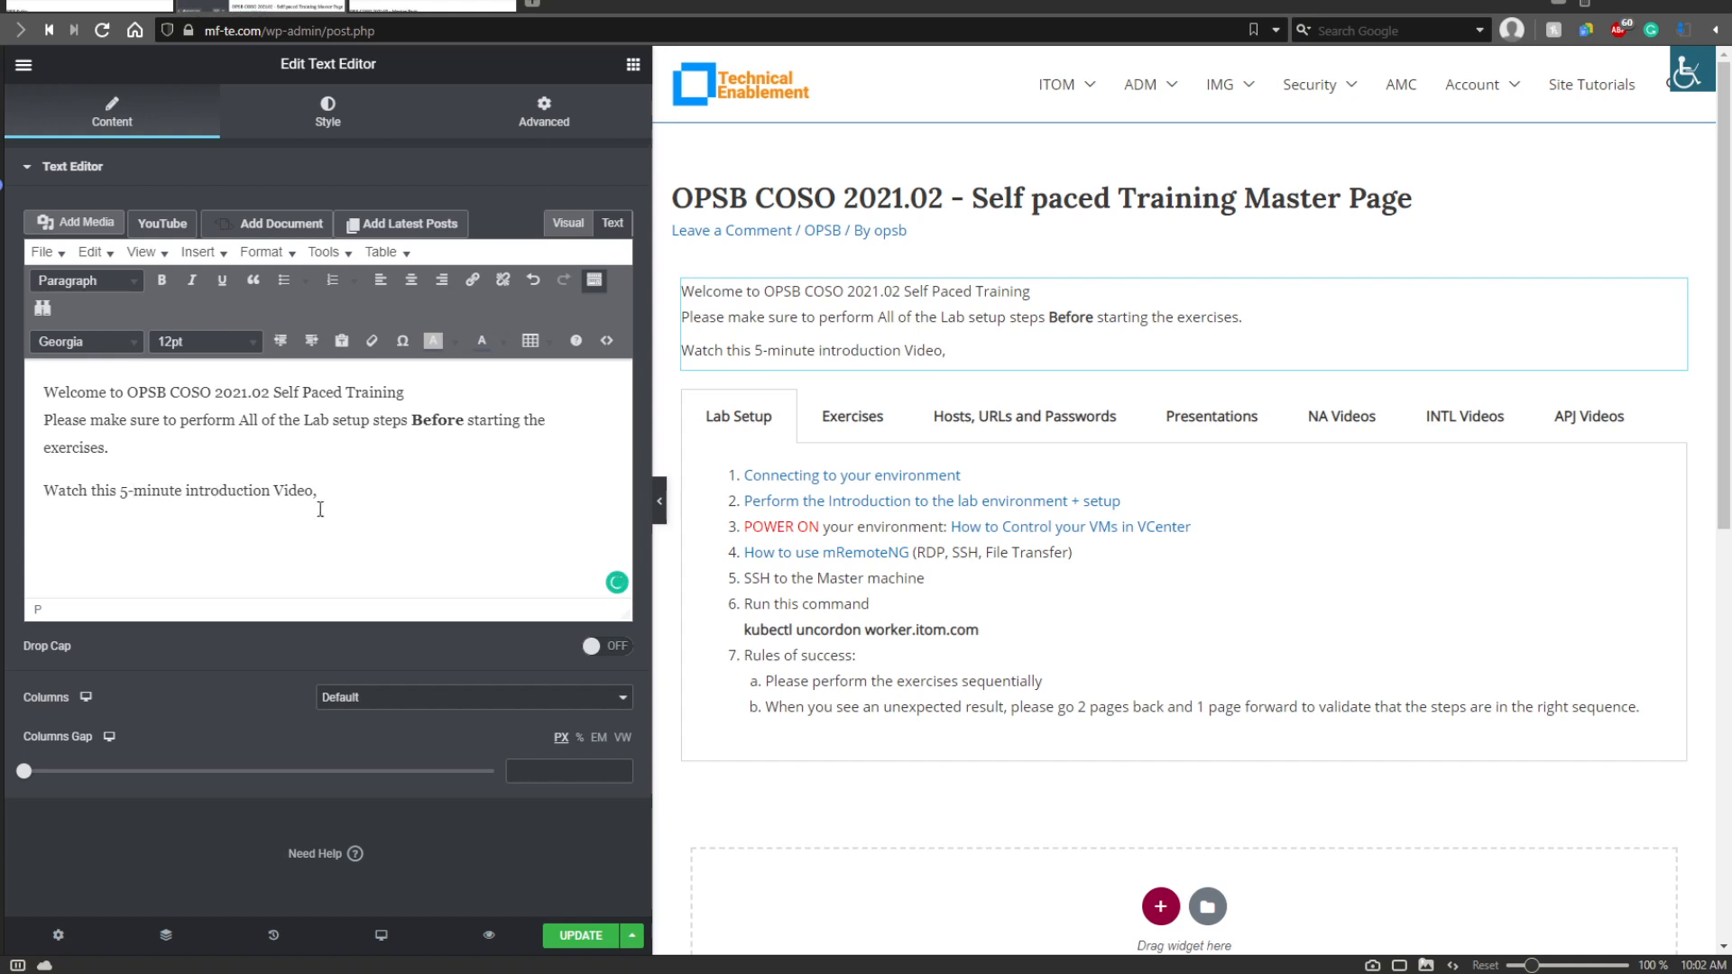
Complete the video sentence with "to make the training convenient and logical".
type(" to make t")
type(" the training conv")
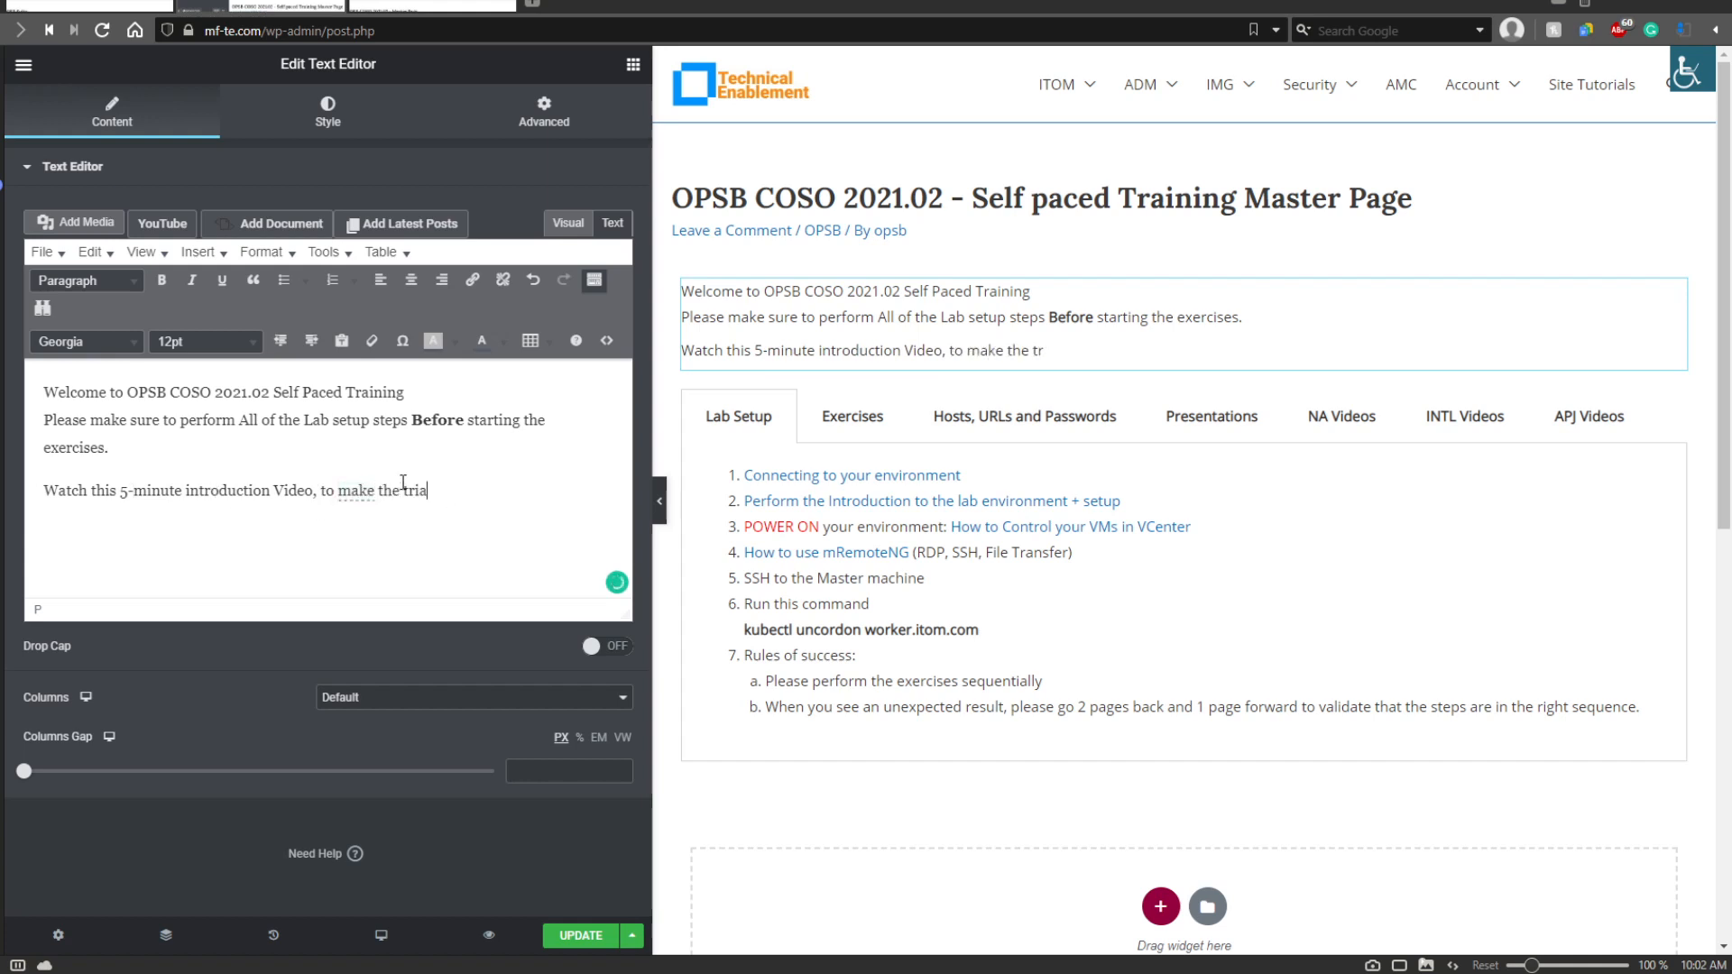
type("enien")
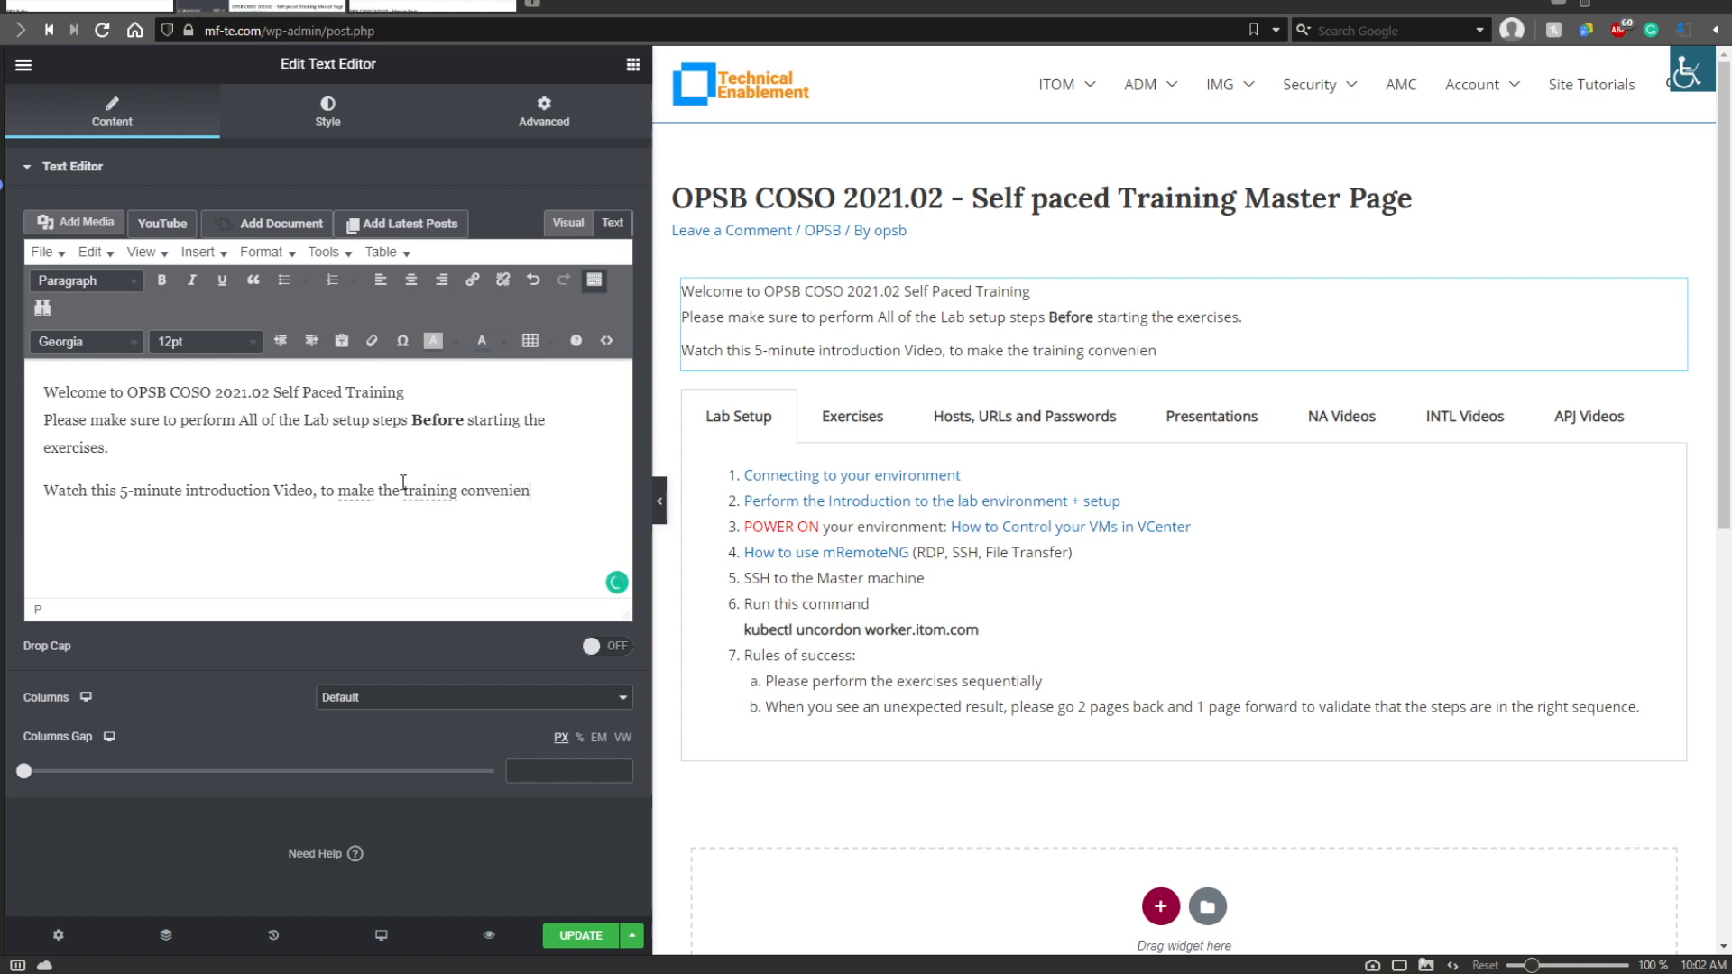
type("t and logical")
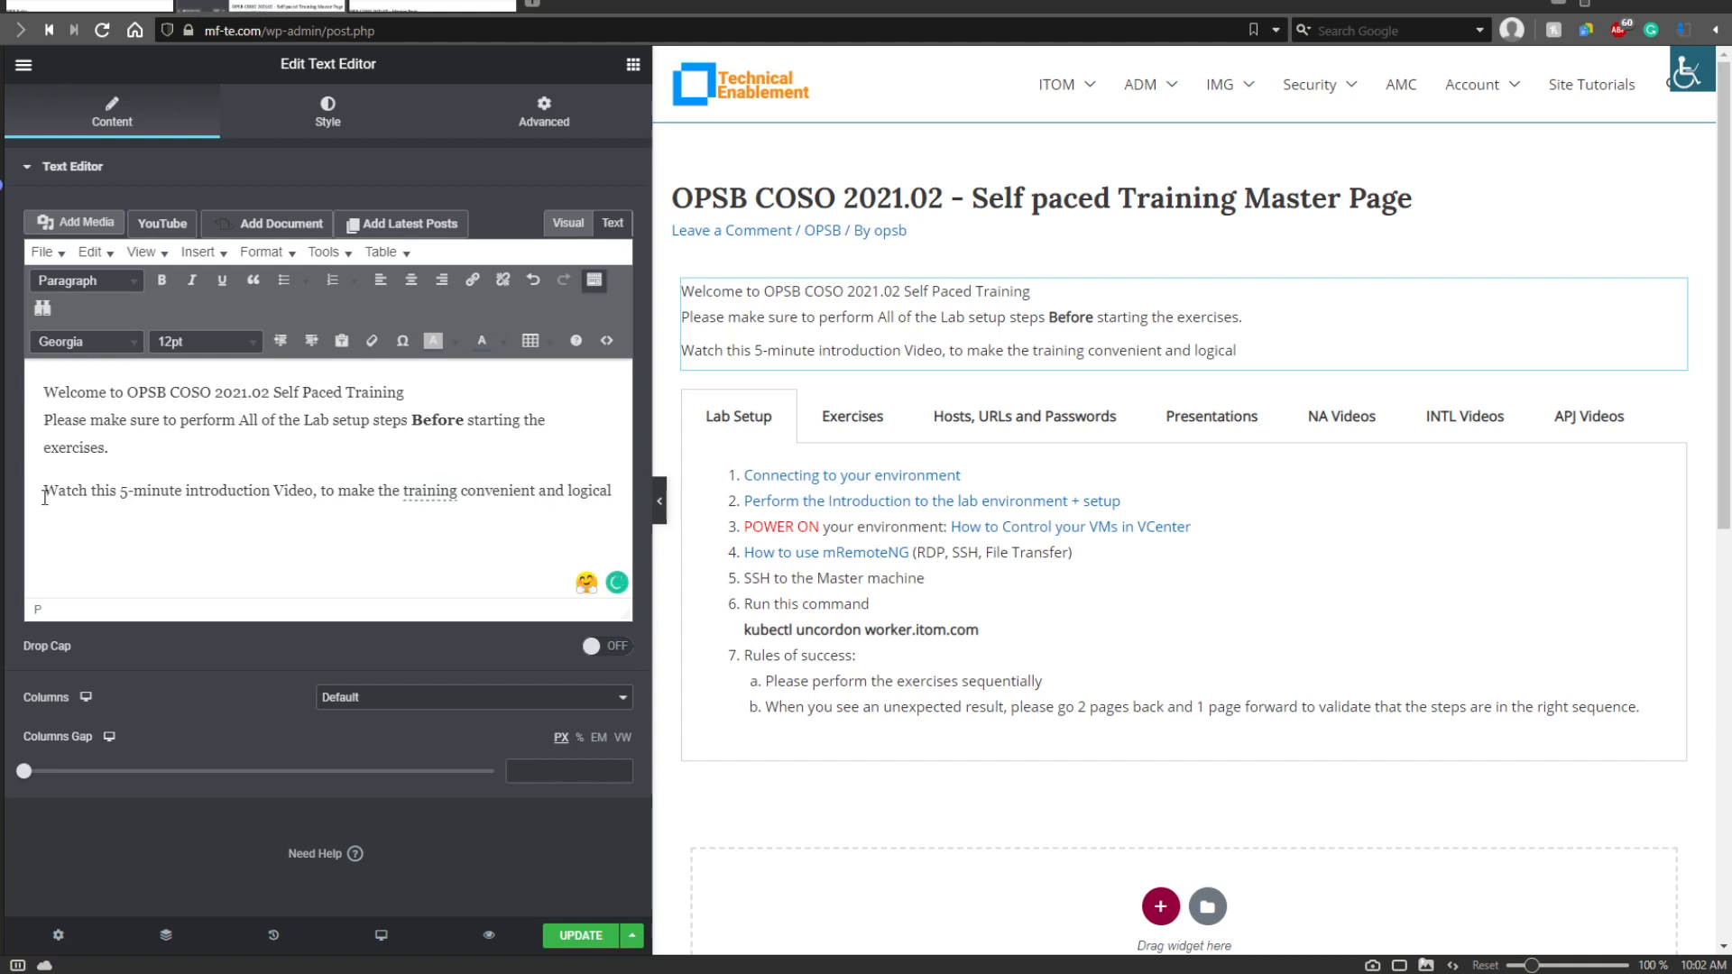
Color the whole "Watch this 5-minute introduction Video" line red.
left_click_drag(611, 489, 279, 474)
left_click(610, 484)
left_click_drag(43, 490, 612, 489)
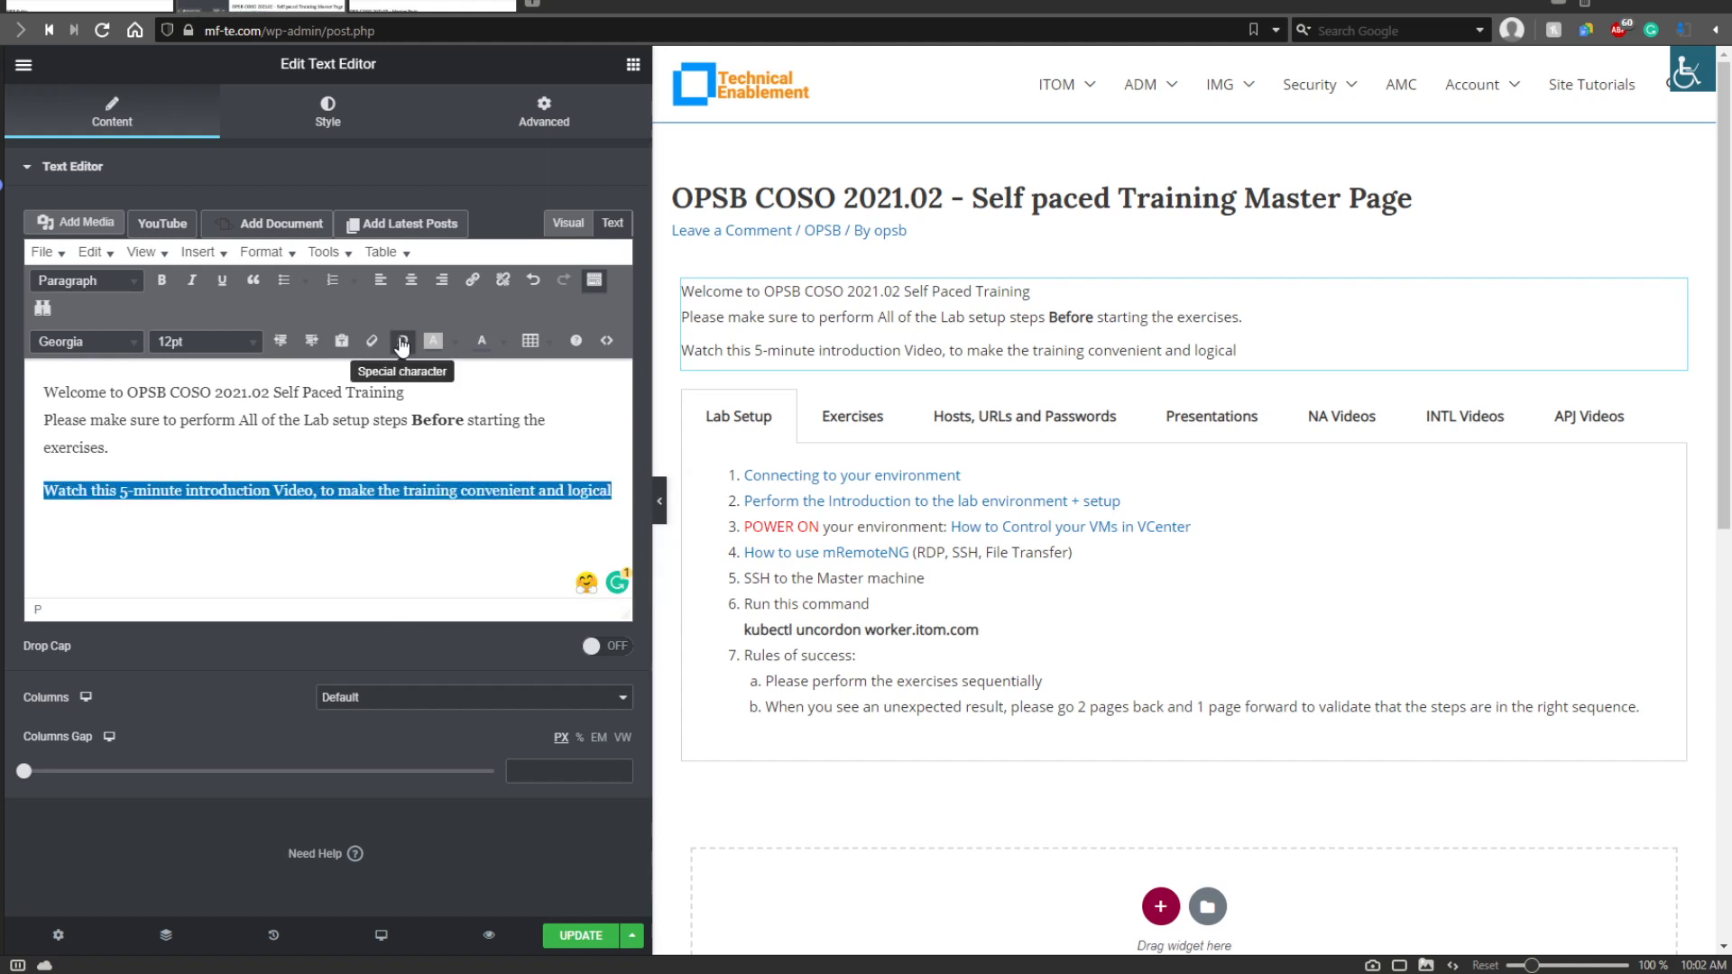
left_click(504, 342)
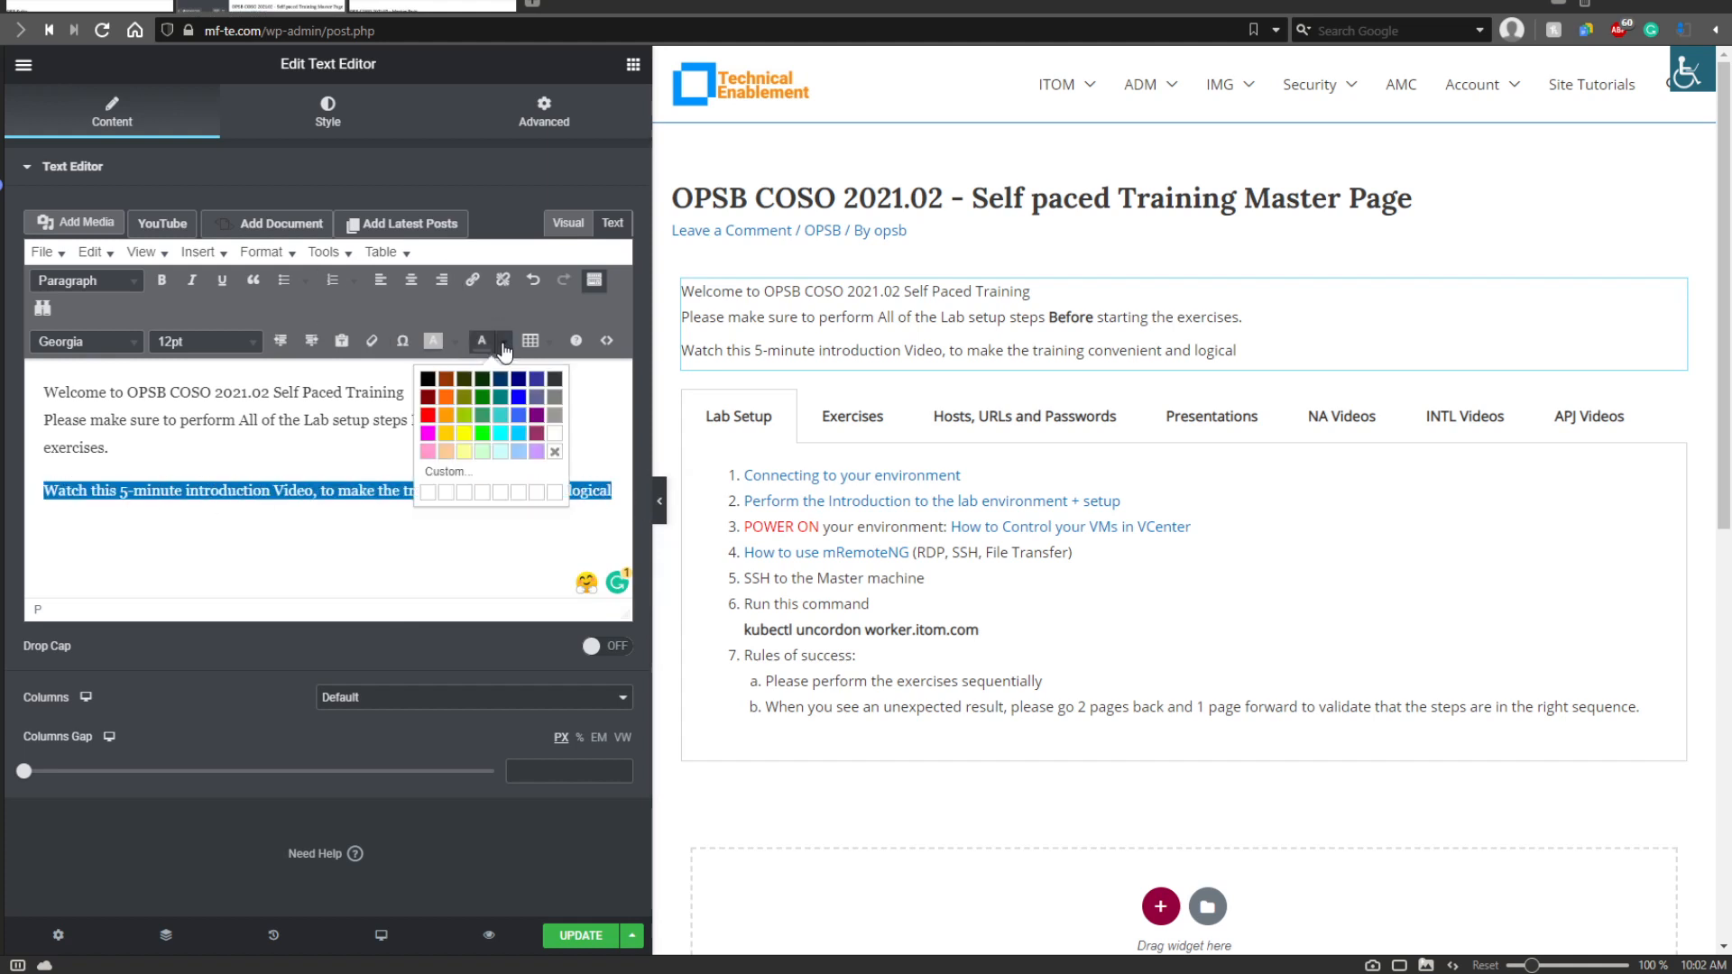
left_click(427, 415)
left_click(563, 533)
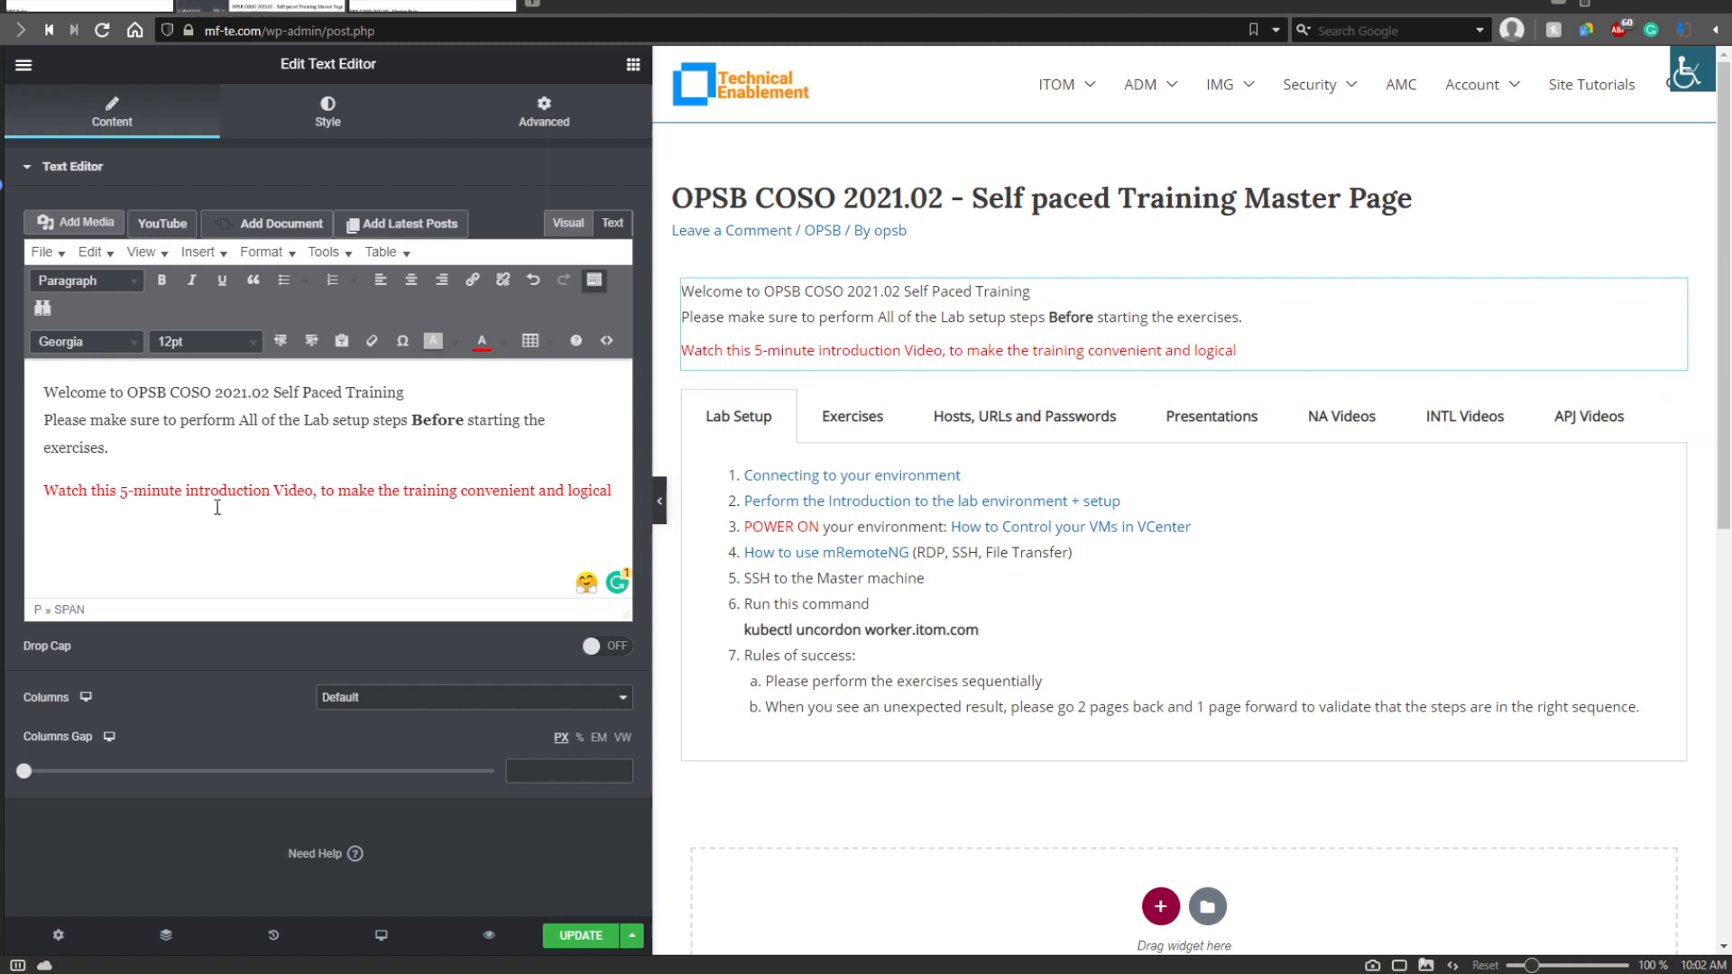
Set the font size of the red video line to 18pt.
left_click_drag(66, 491, 617, 501)
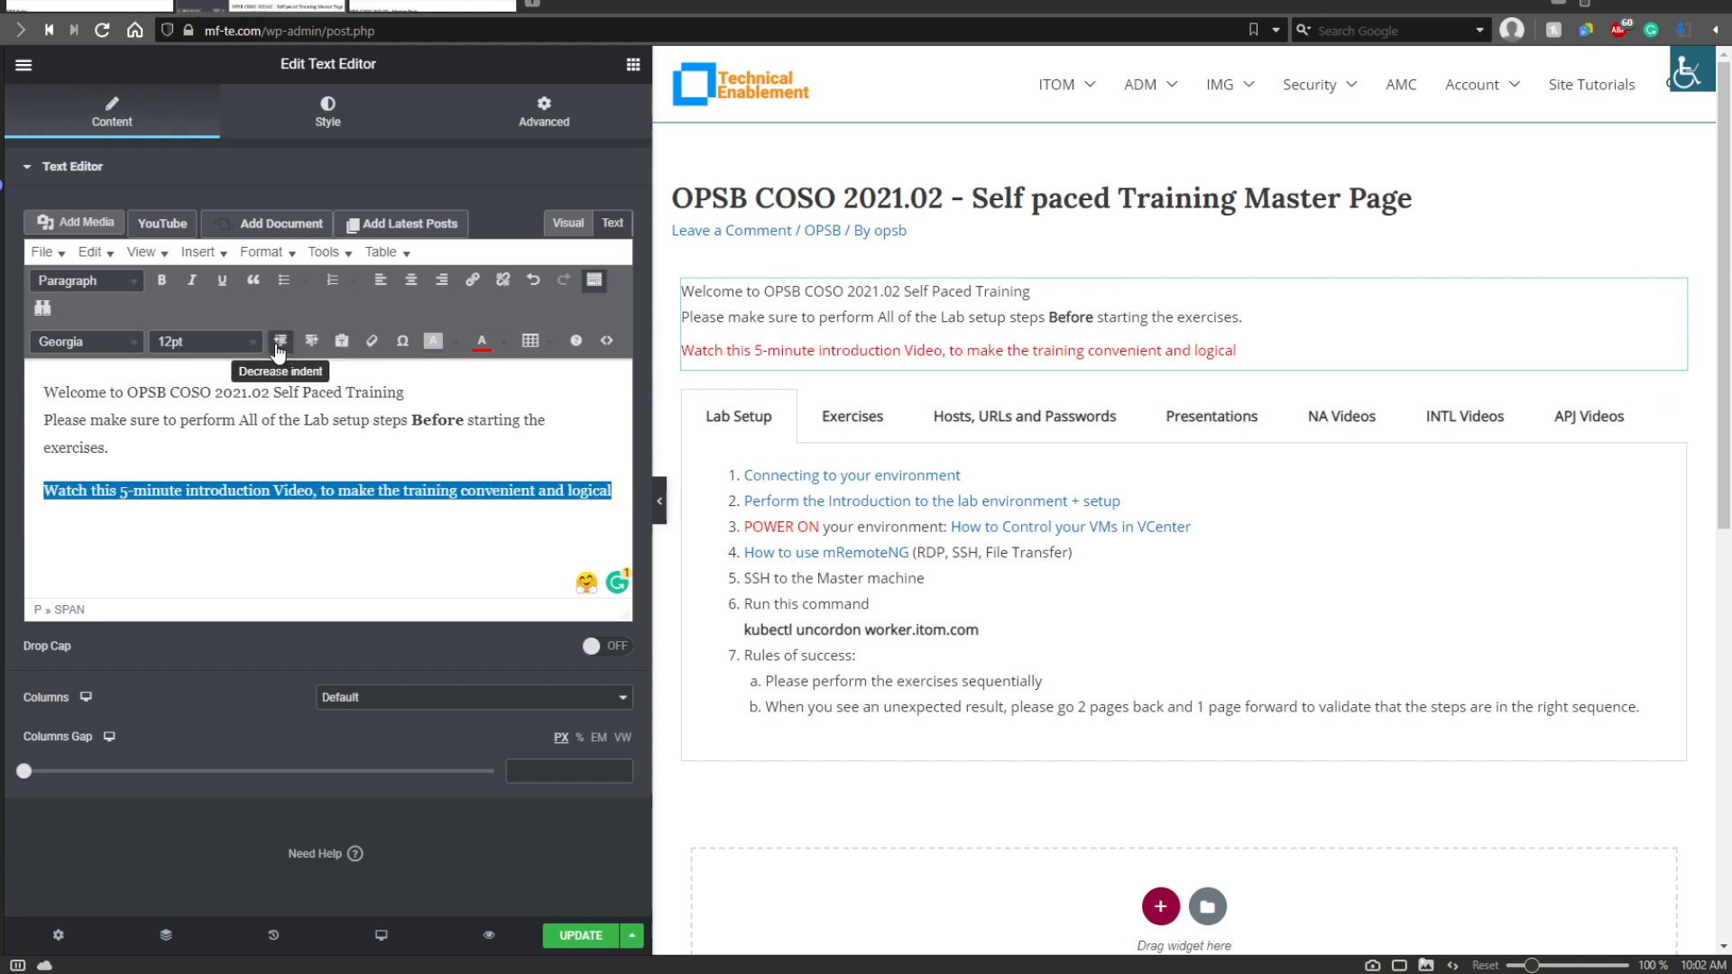
left_click(246, 359)
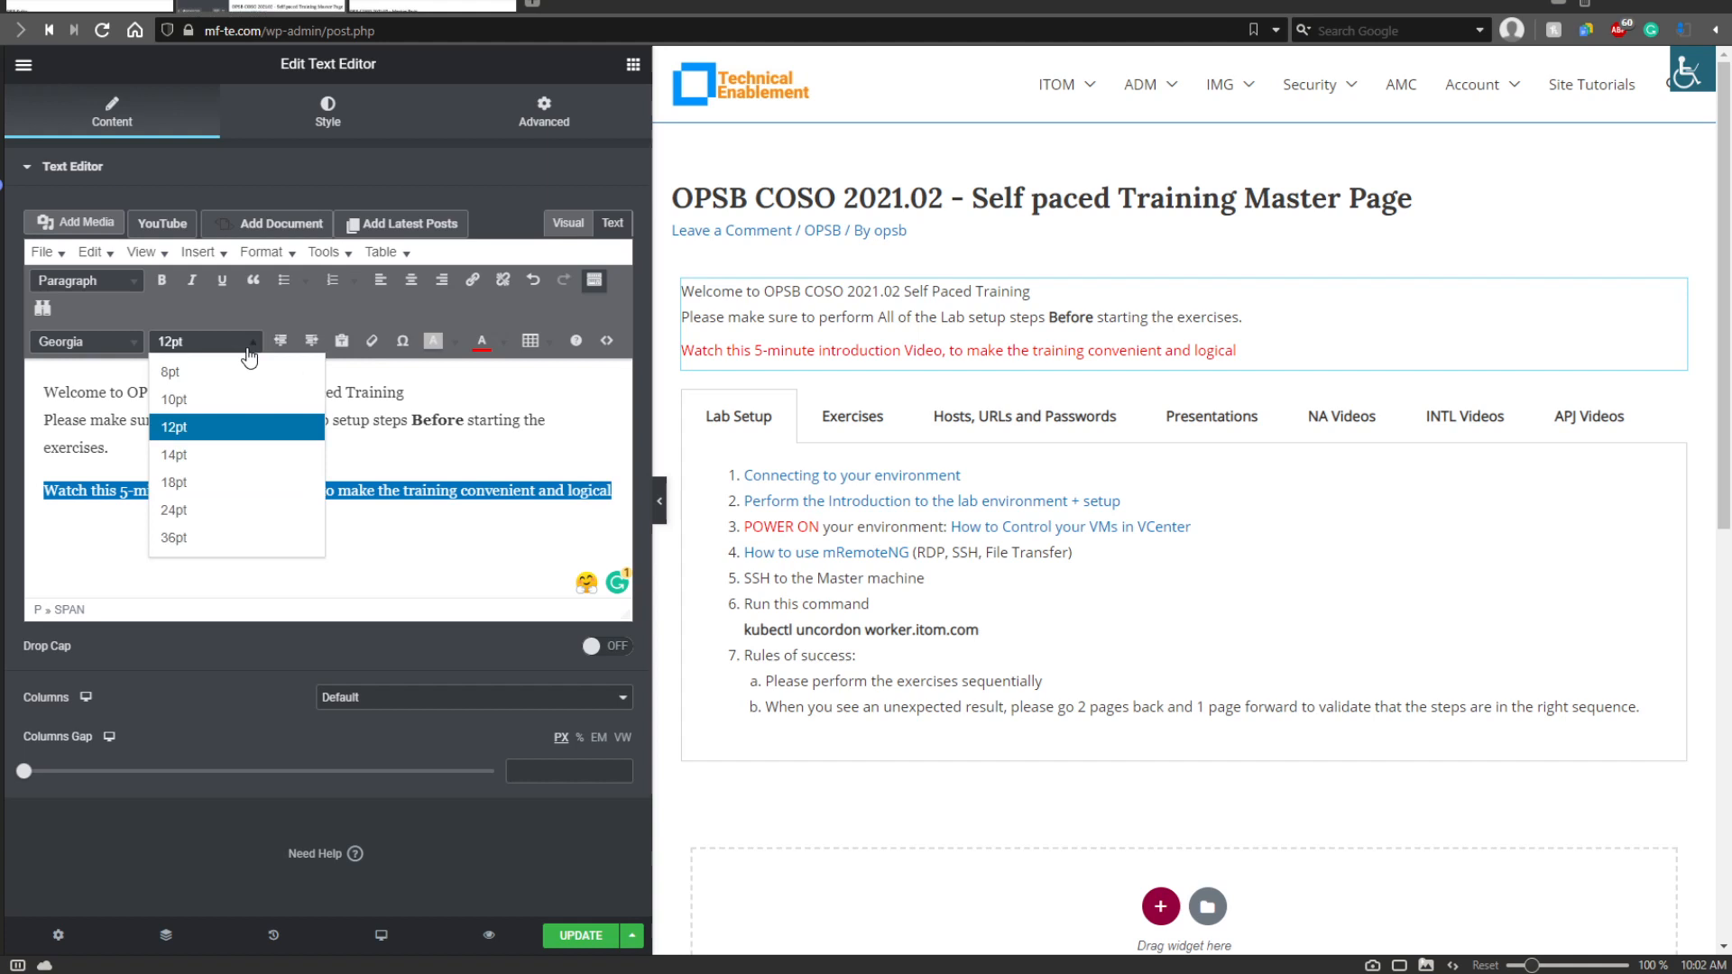
left_click(246, 484)
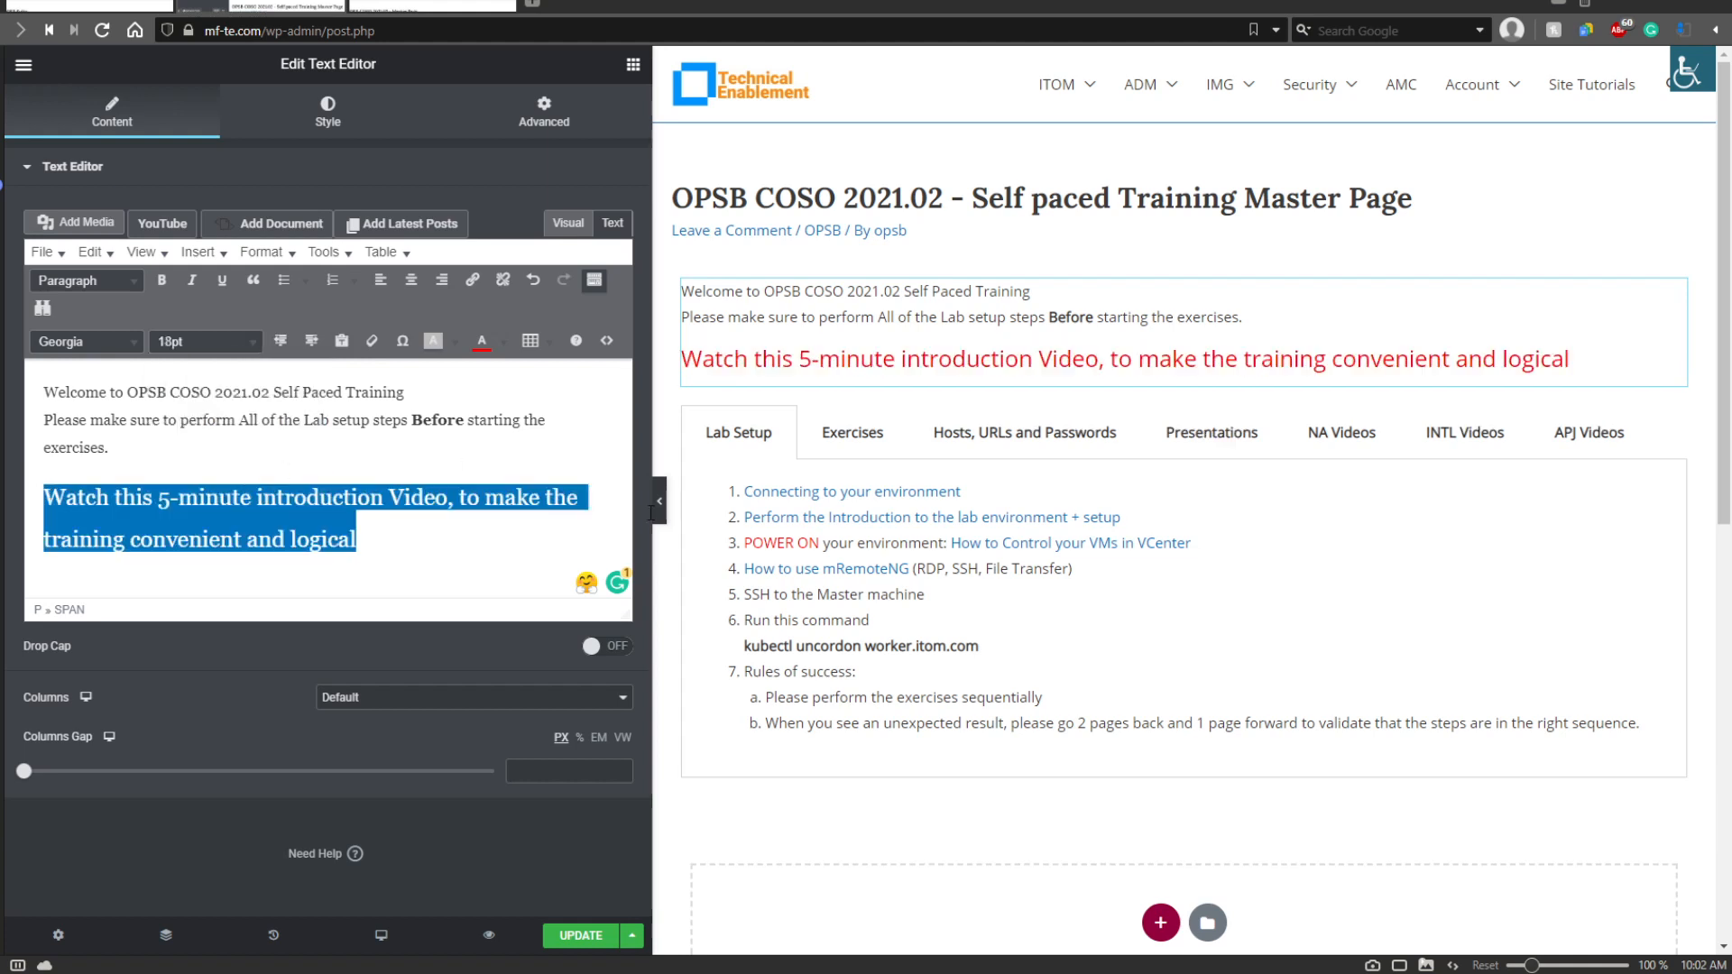
left_click(429, 550)
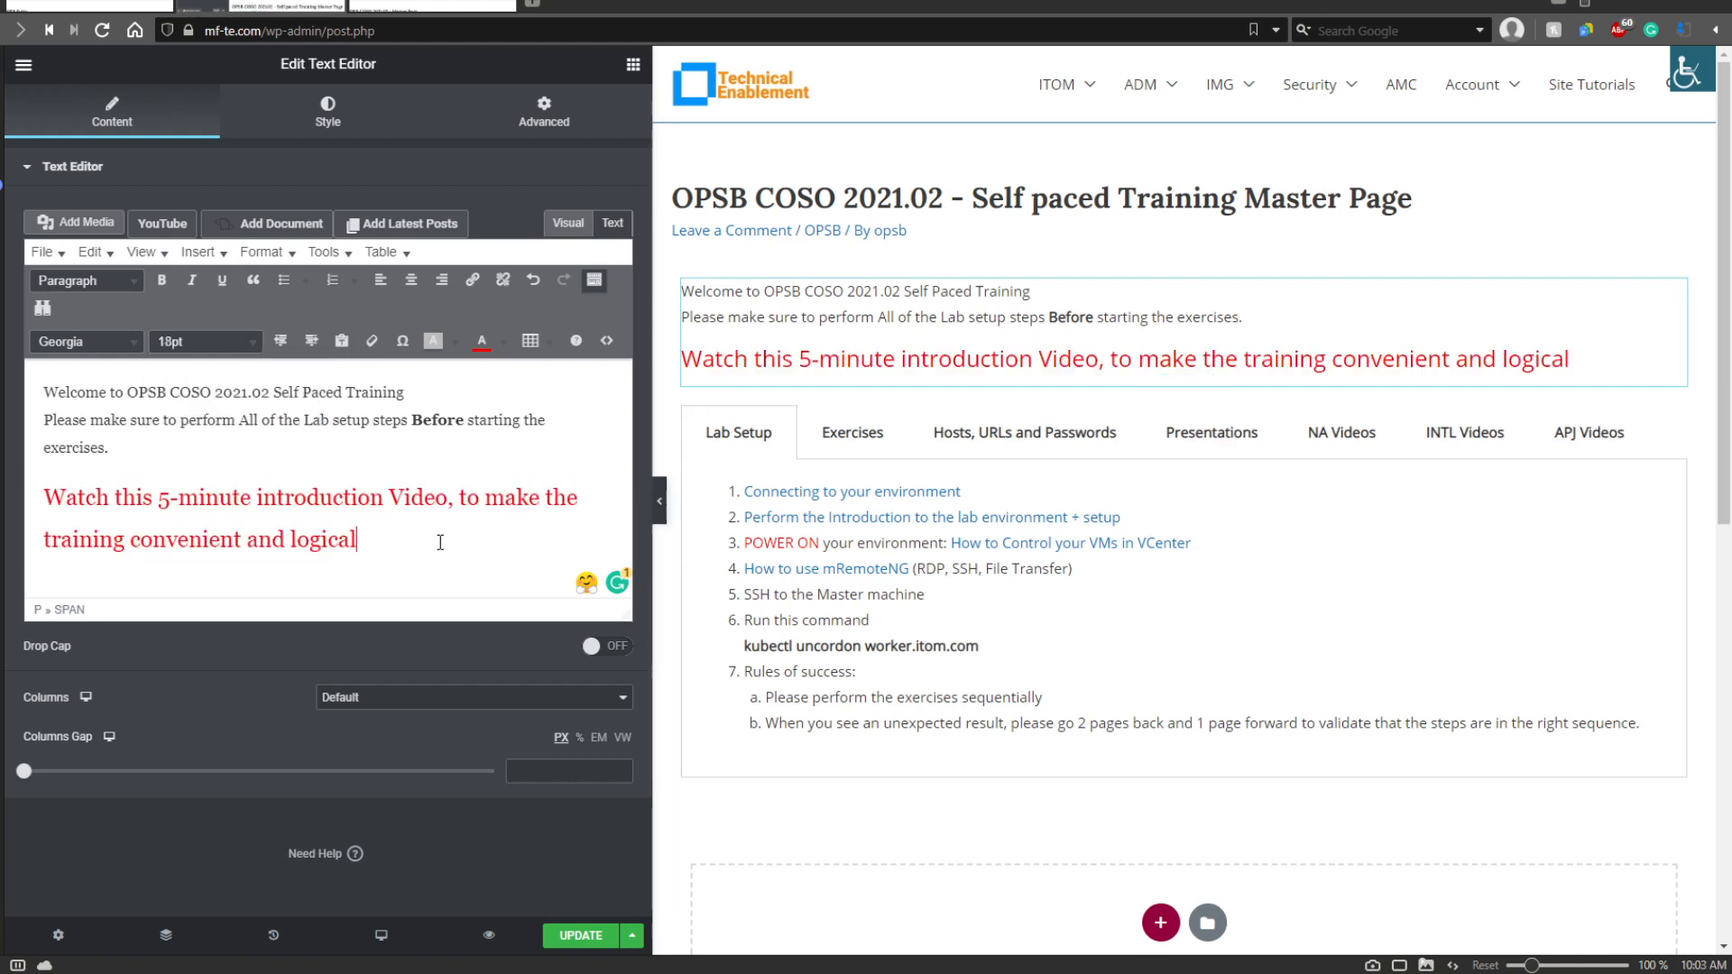
Add a "<video placeholer>" line below the red video sentence and update the page.
key("Return")
type("<")
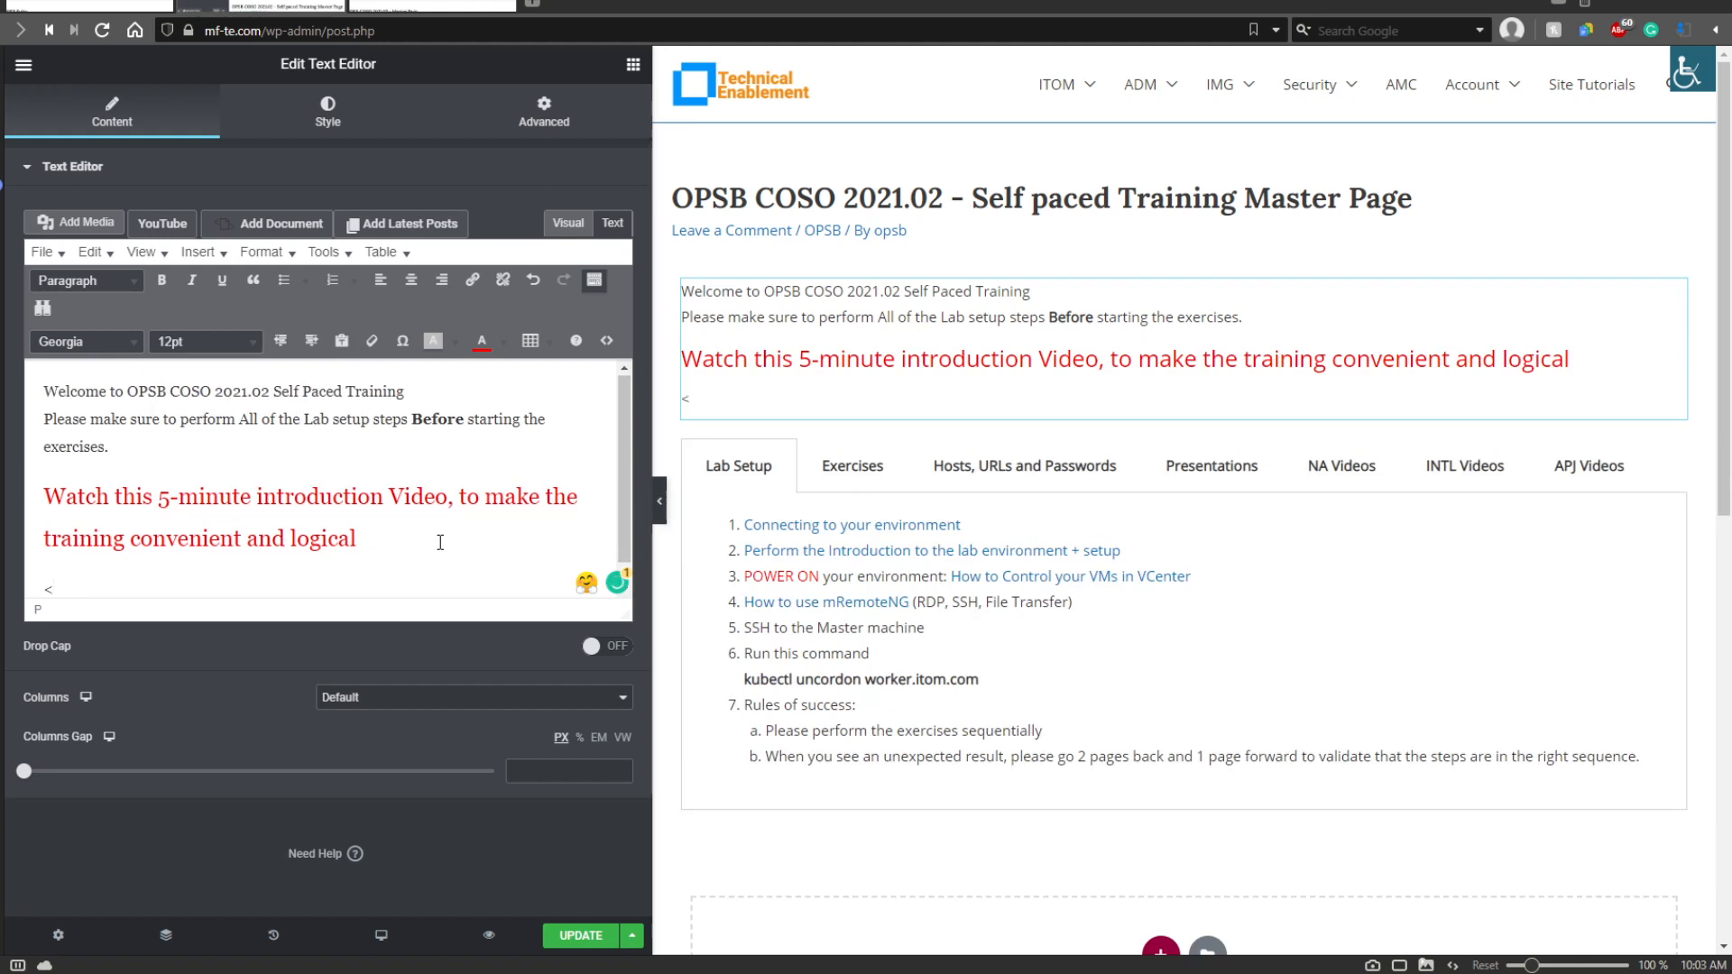
type("video placeholder")
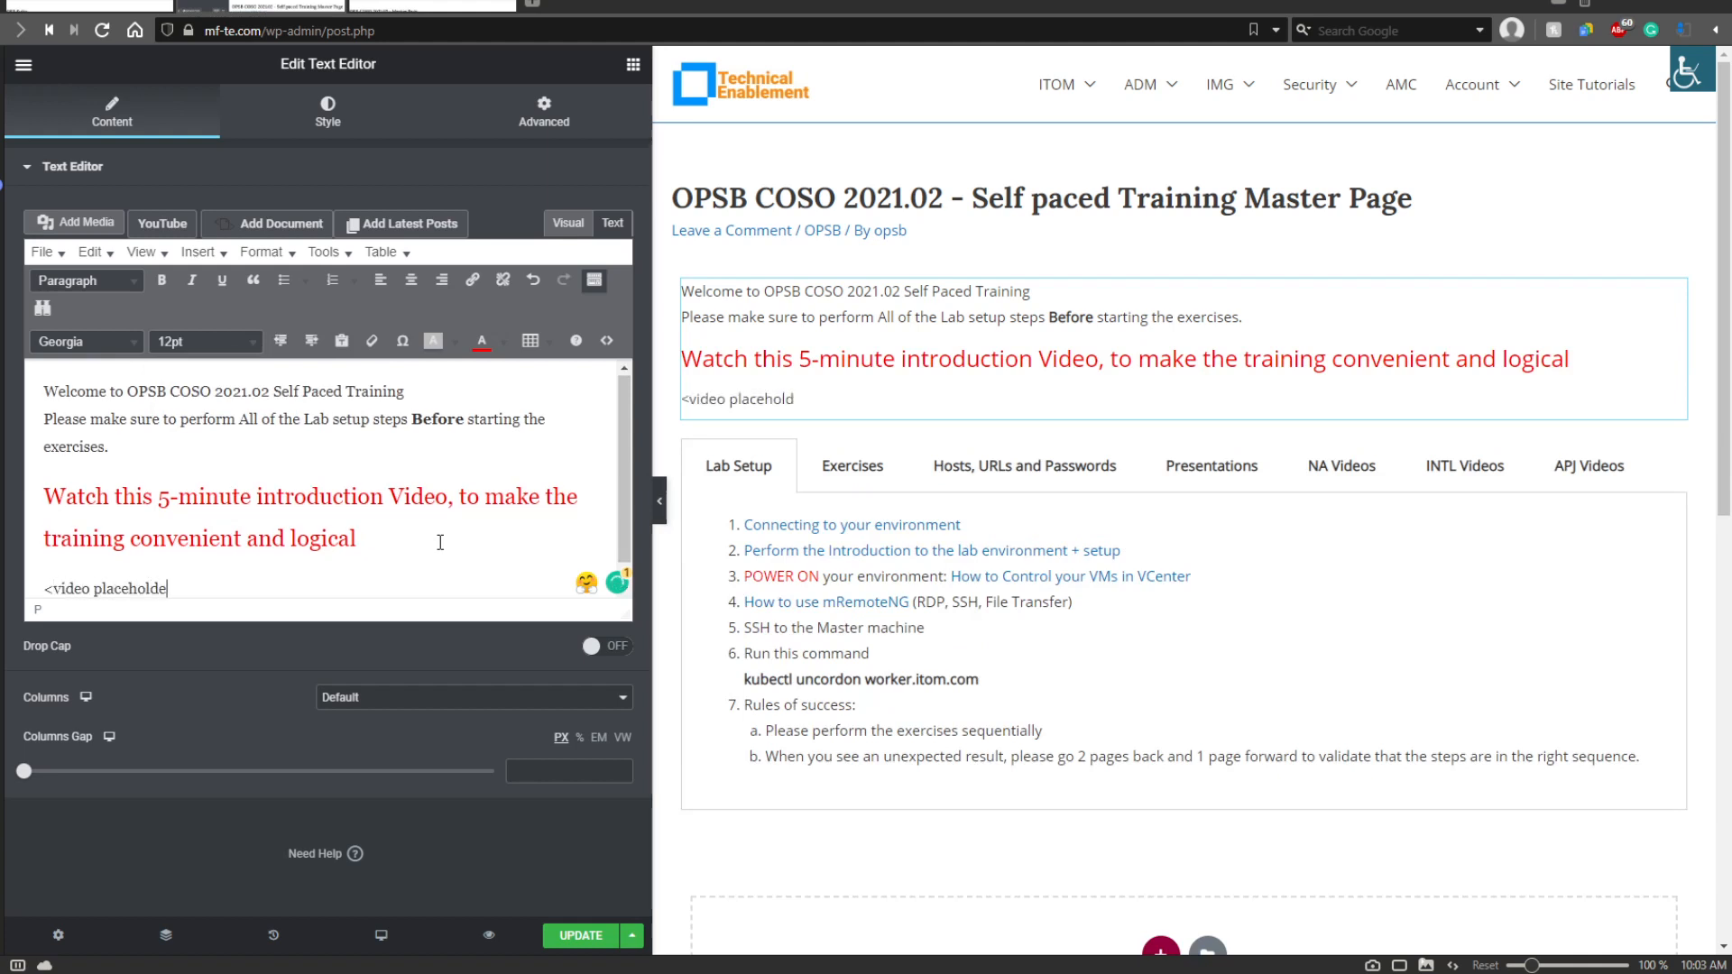
key("BackSpace")
key("BackSpace")
type("er")
scroll(450, 438, "down", 1)
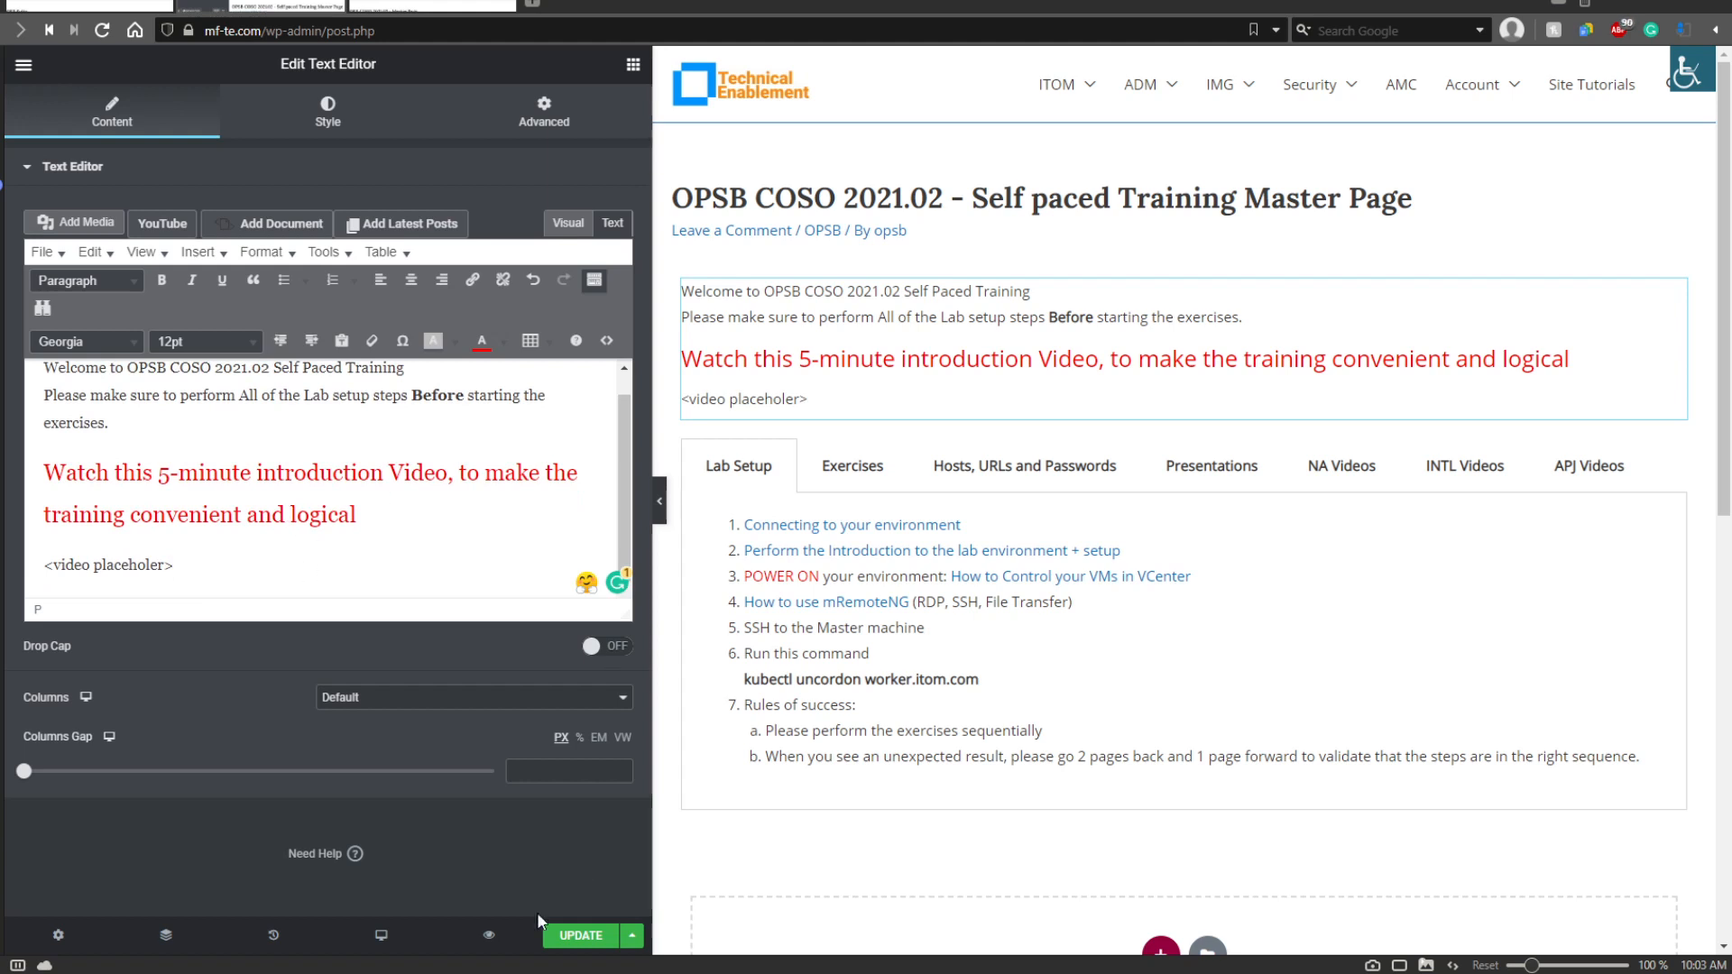
left_click(582, 936)
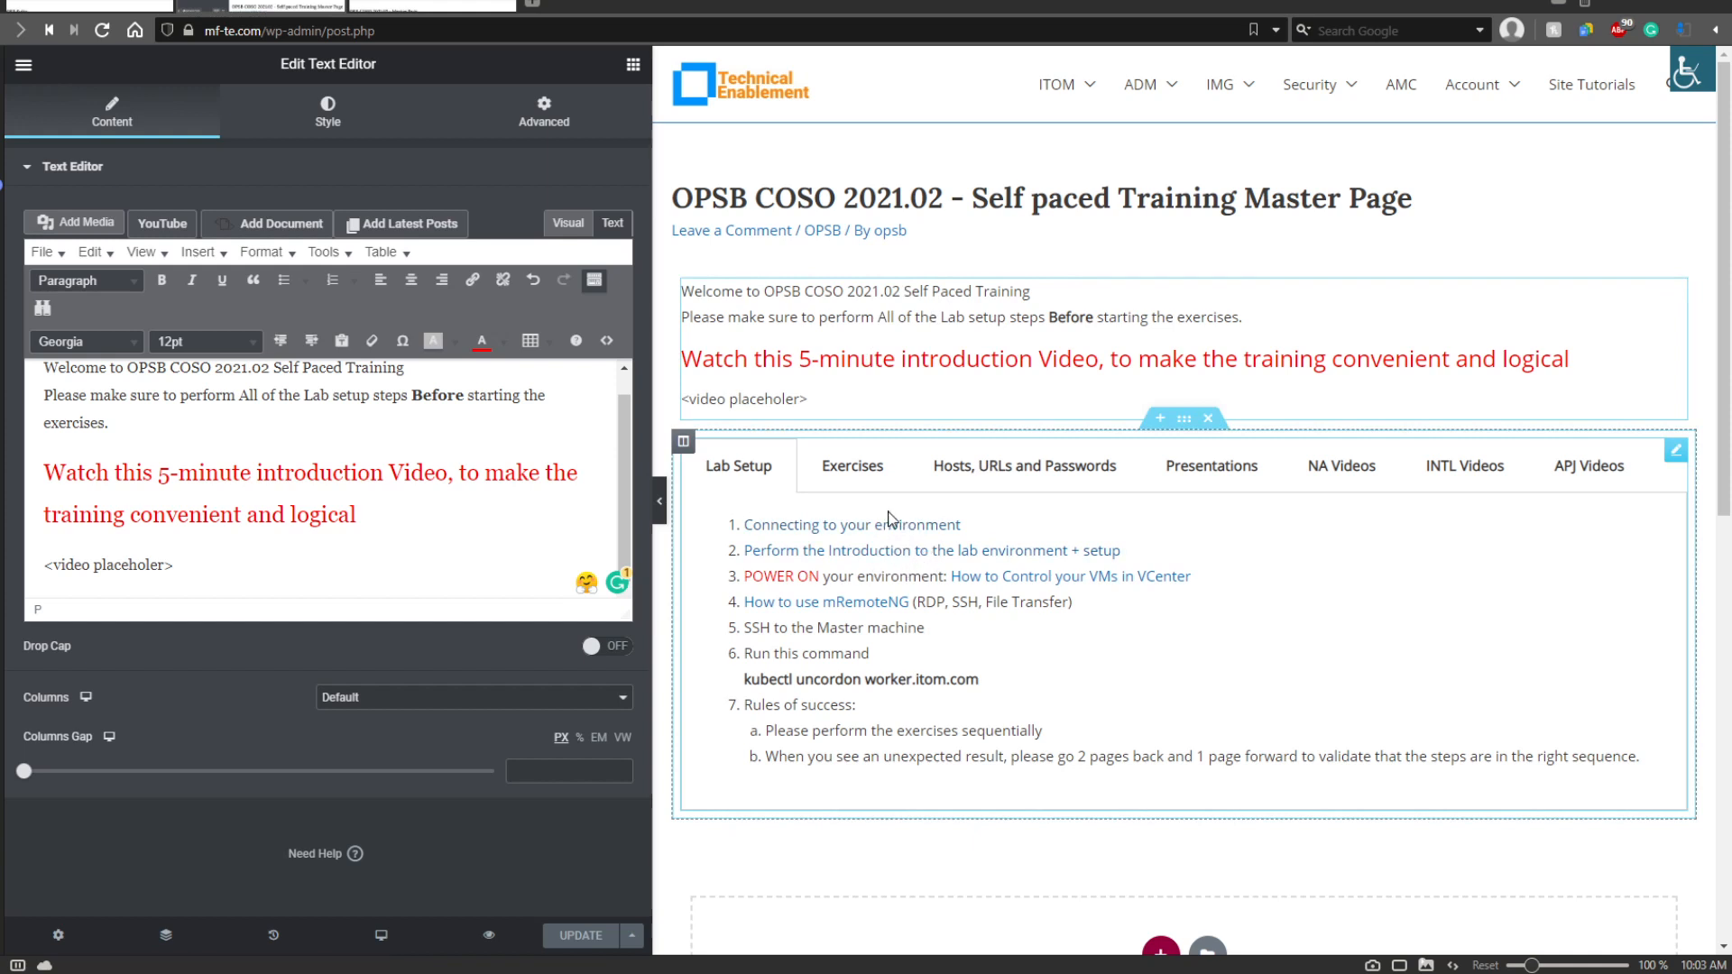
Replace the second Lab Setup item's link text with "Set-up your lab and get familiar with the environment".
left_click(852, 555)
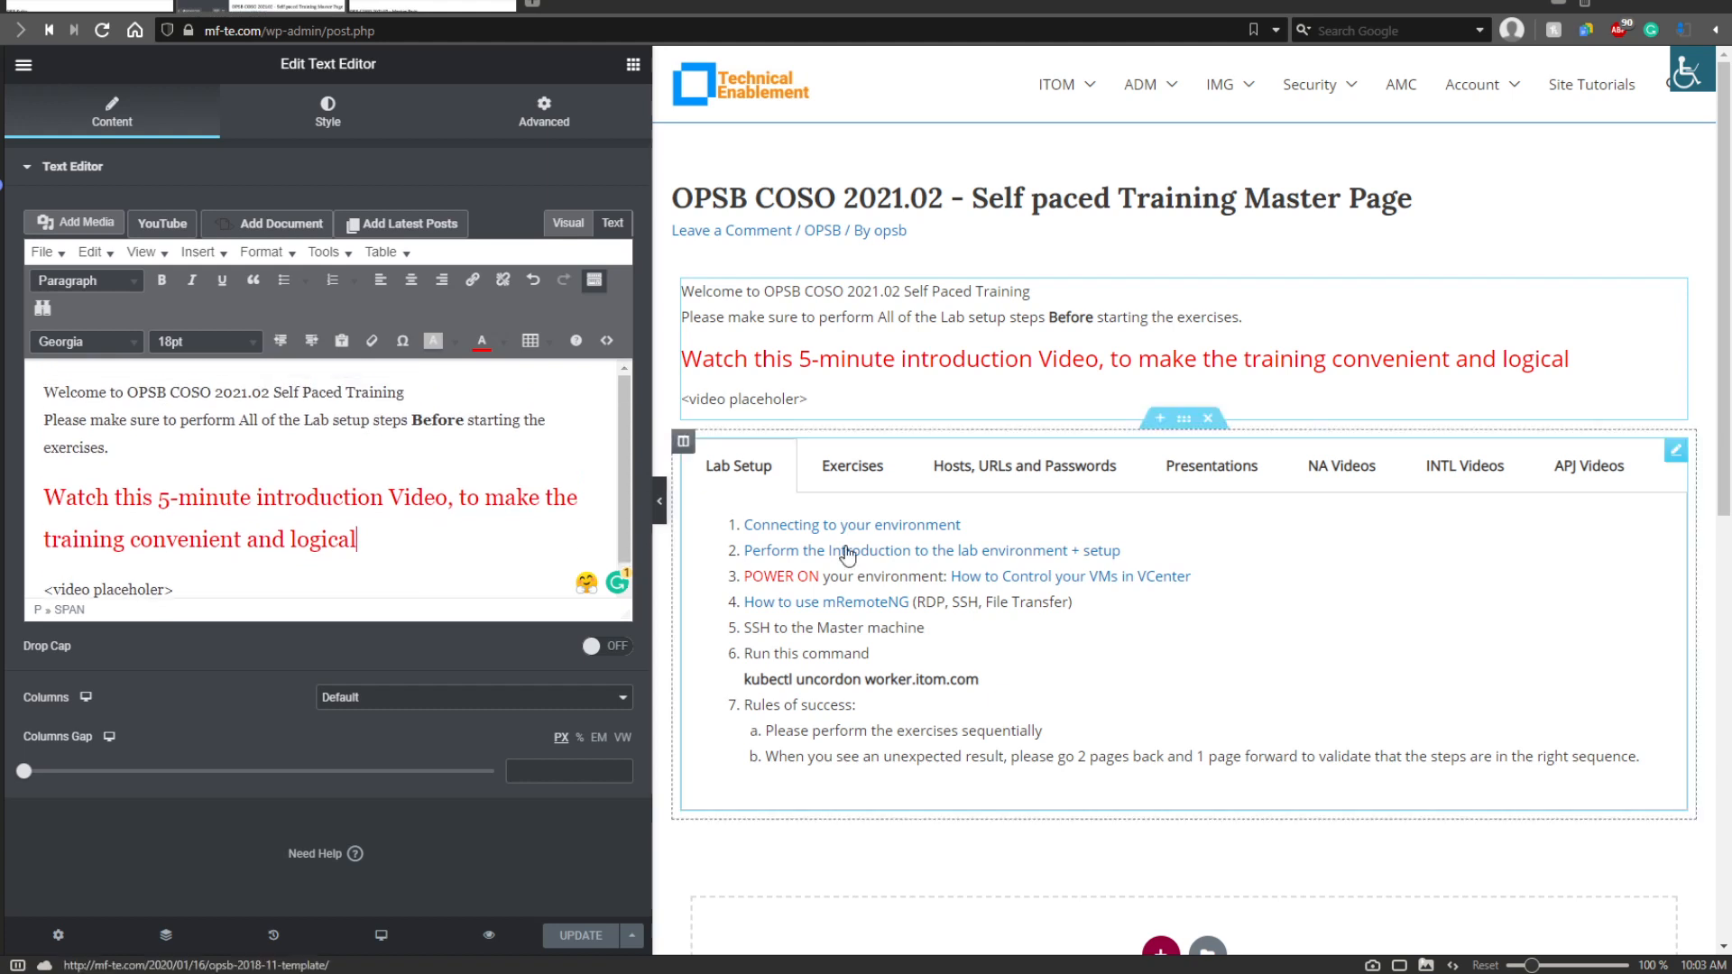
left_click(159, 251)
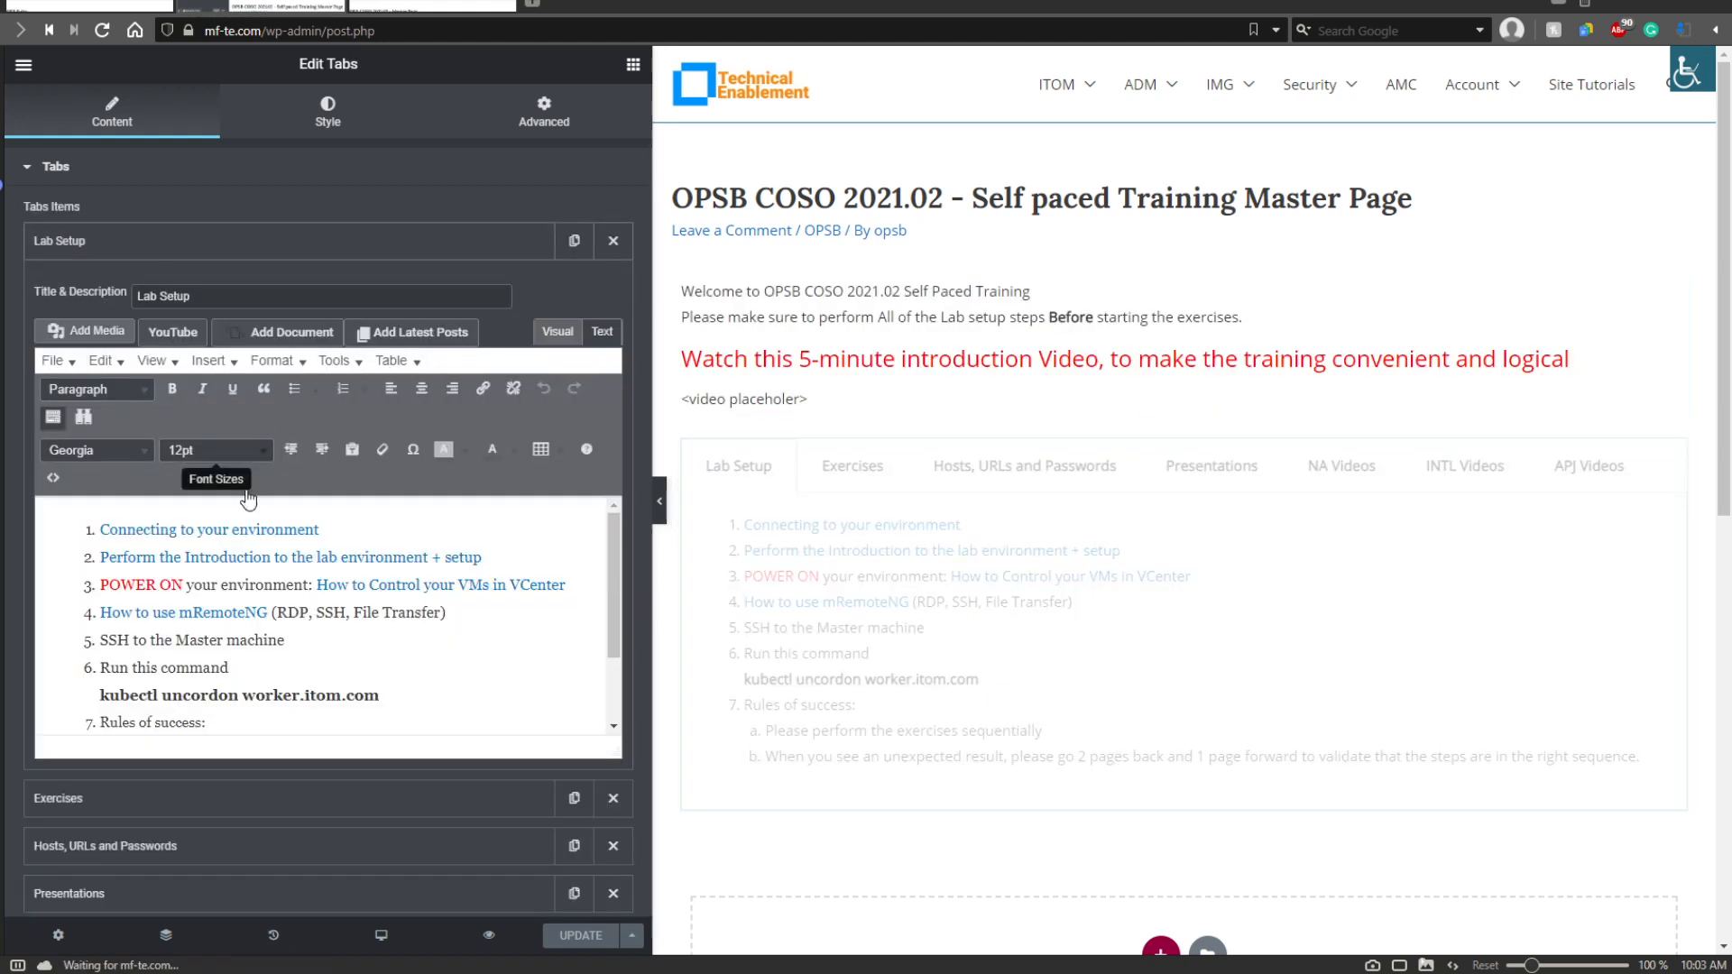
left_click(447, 560)
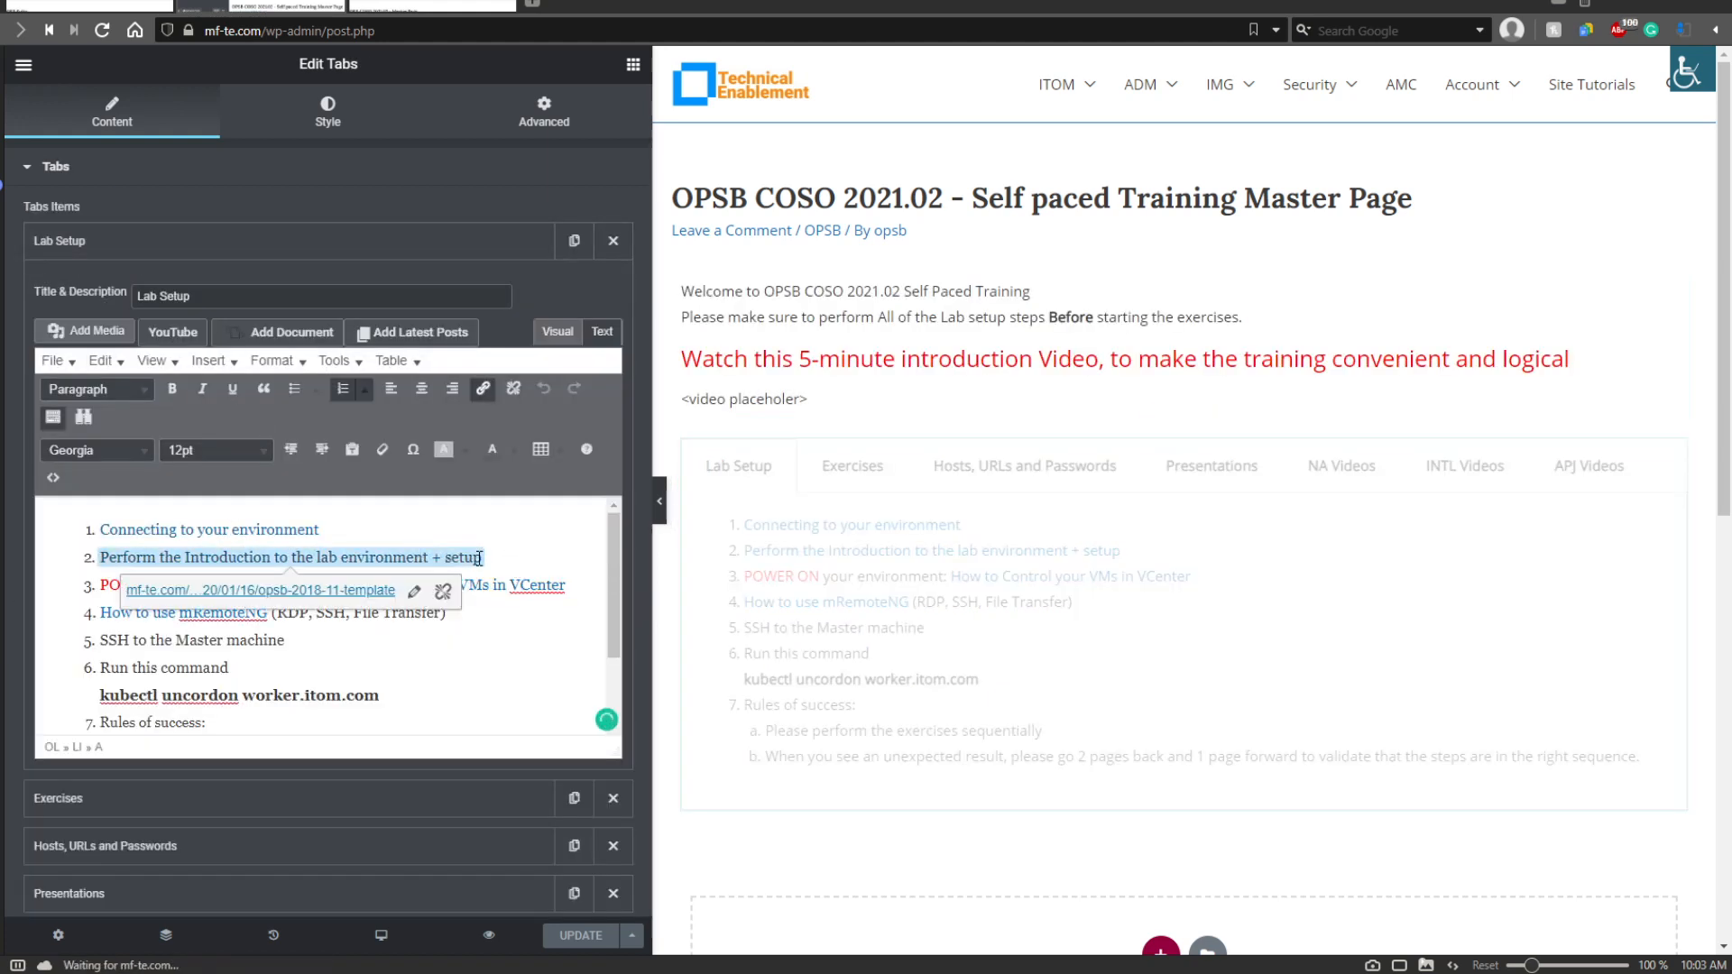
left_click_drag(479, 558, 182, 558)
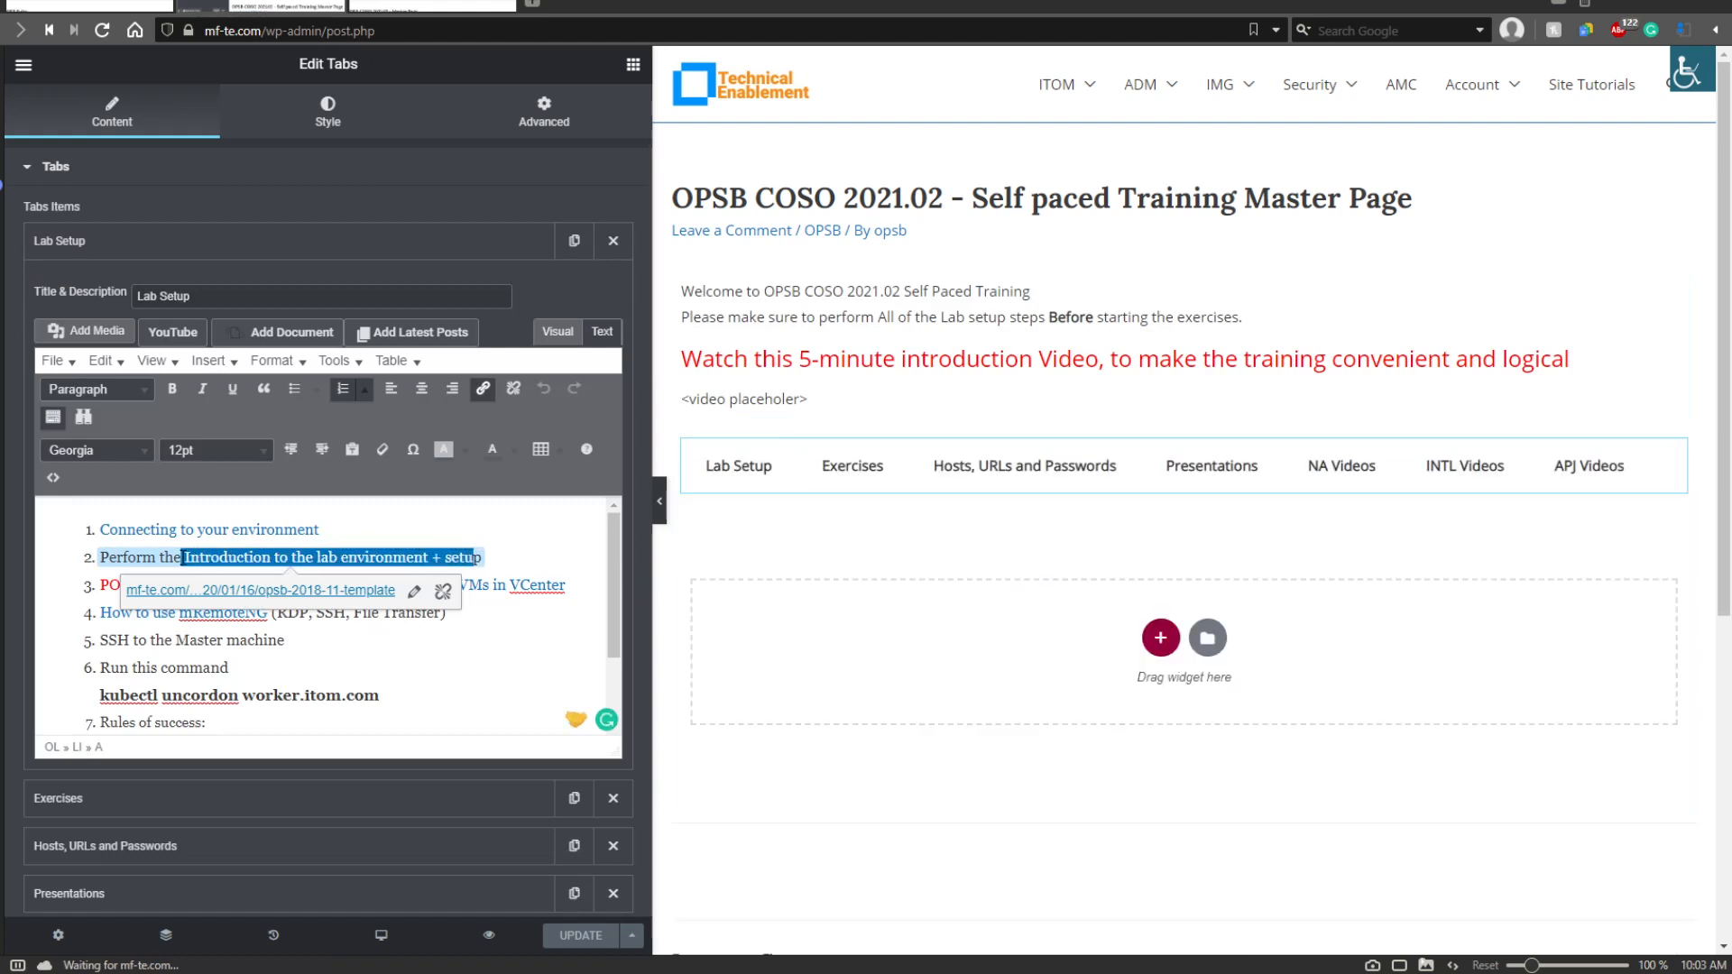
left_click(237, 555)
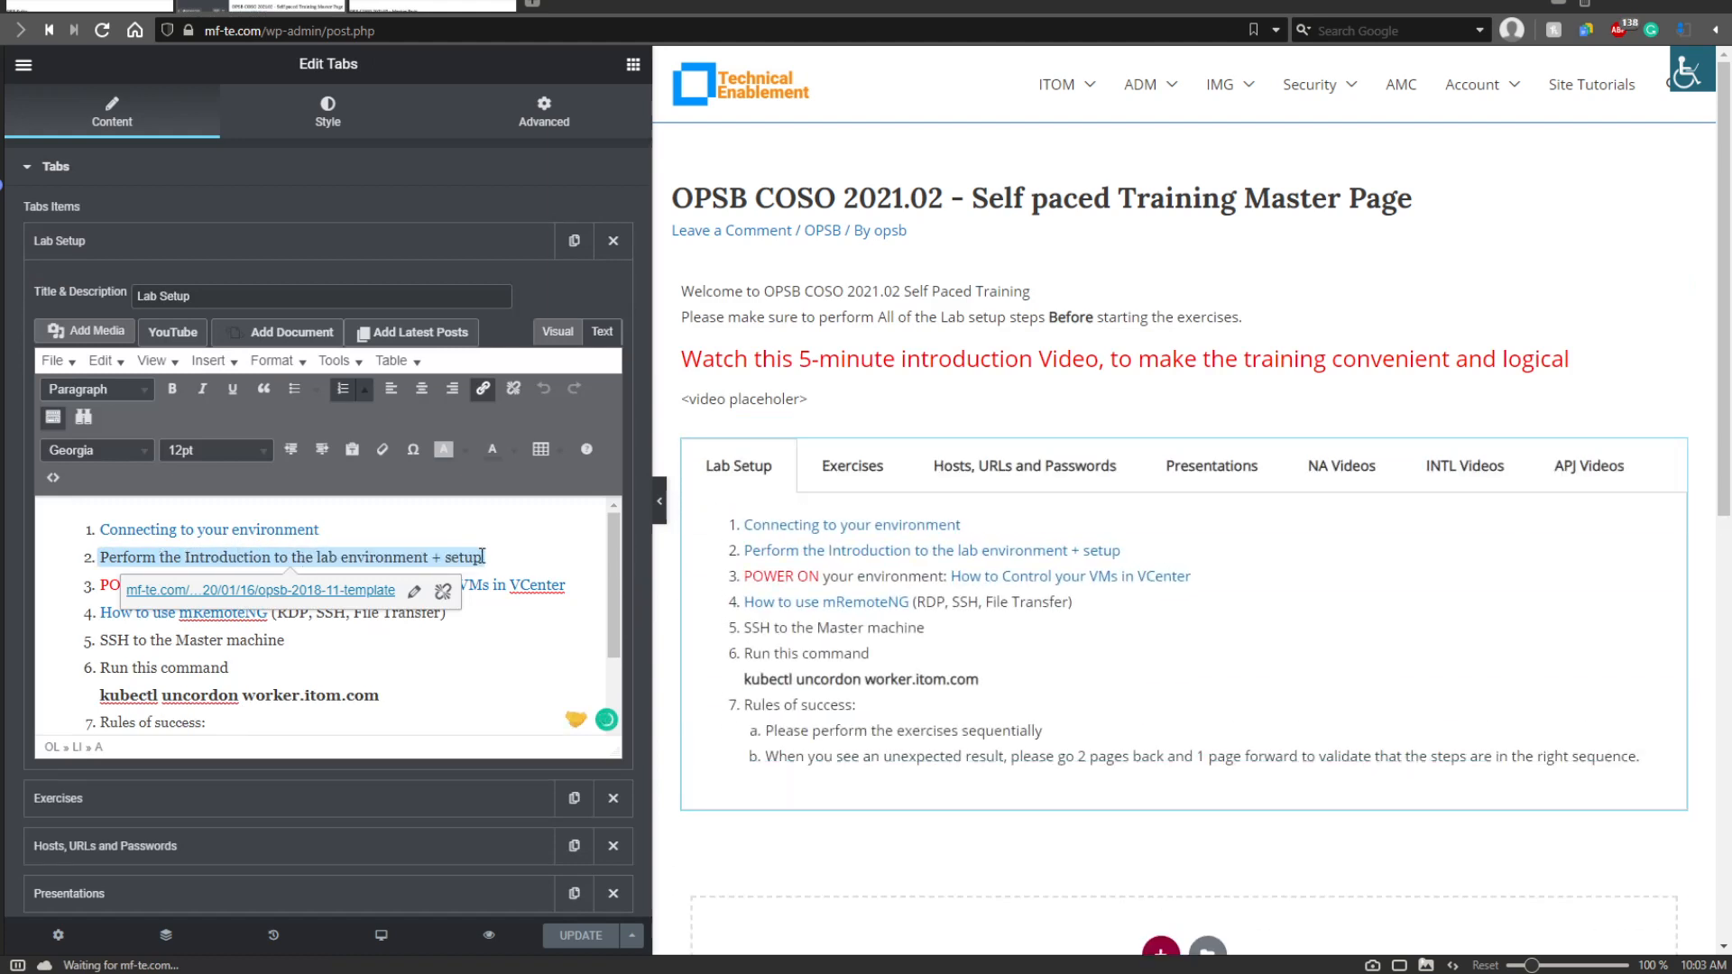
left_click_drag(483, 557, 104, 565)
type("Set")
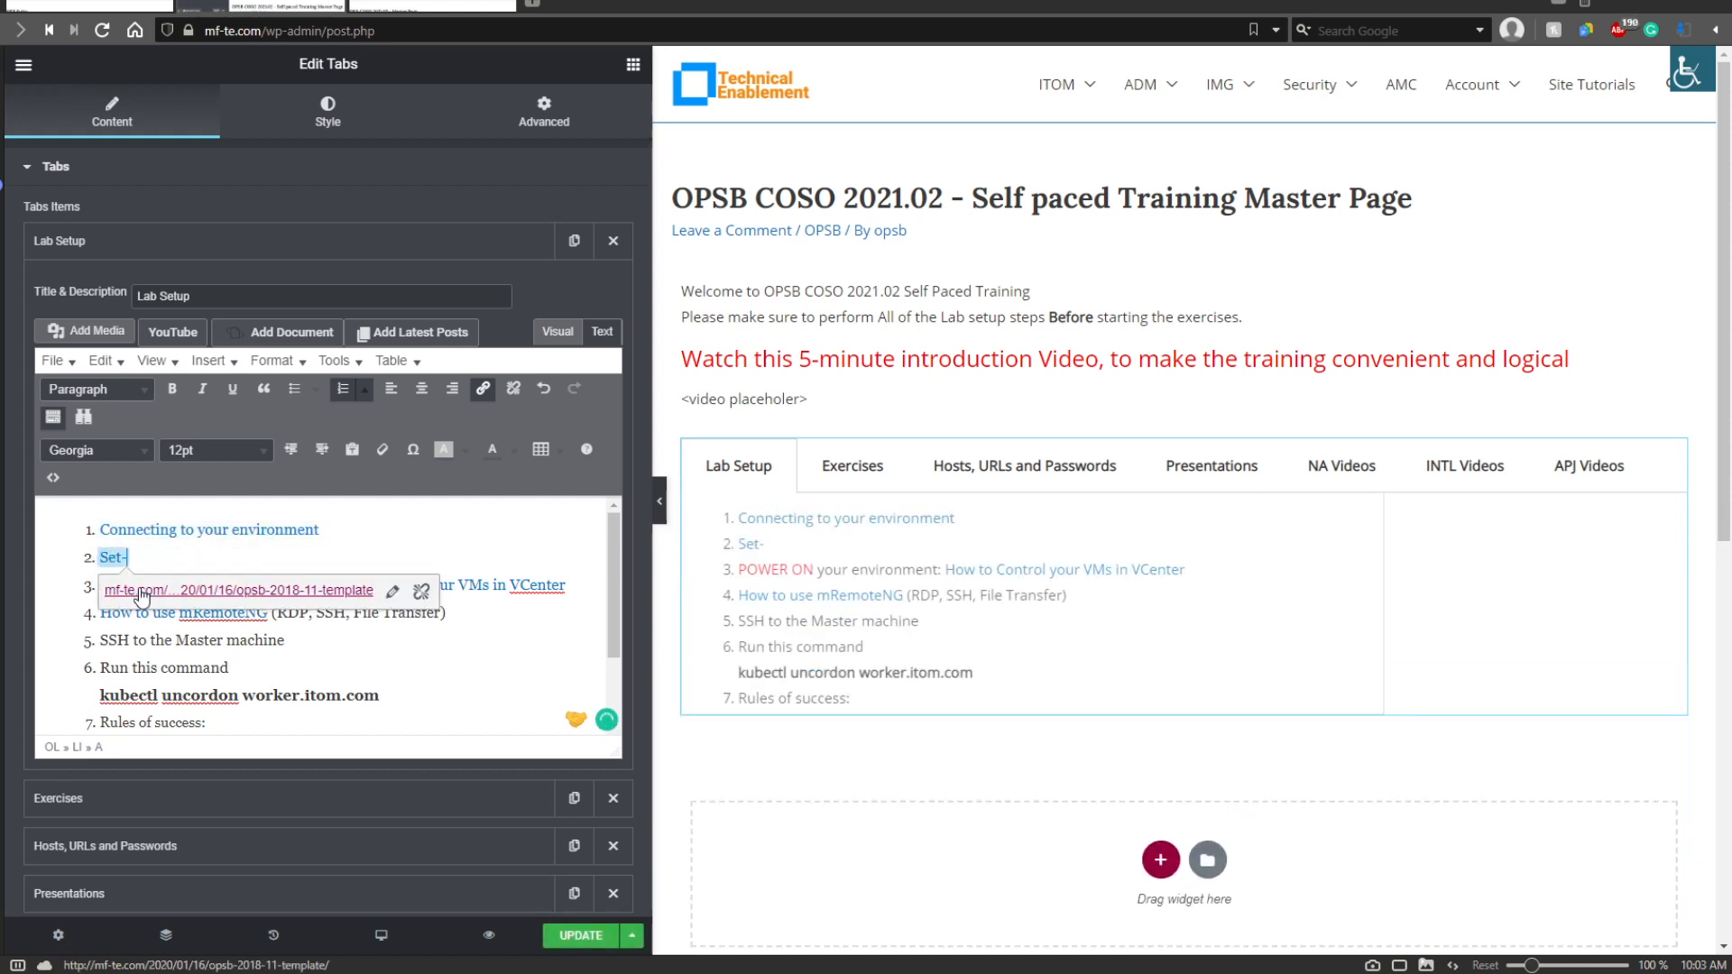
type("-up your lab and ")
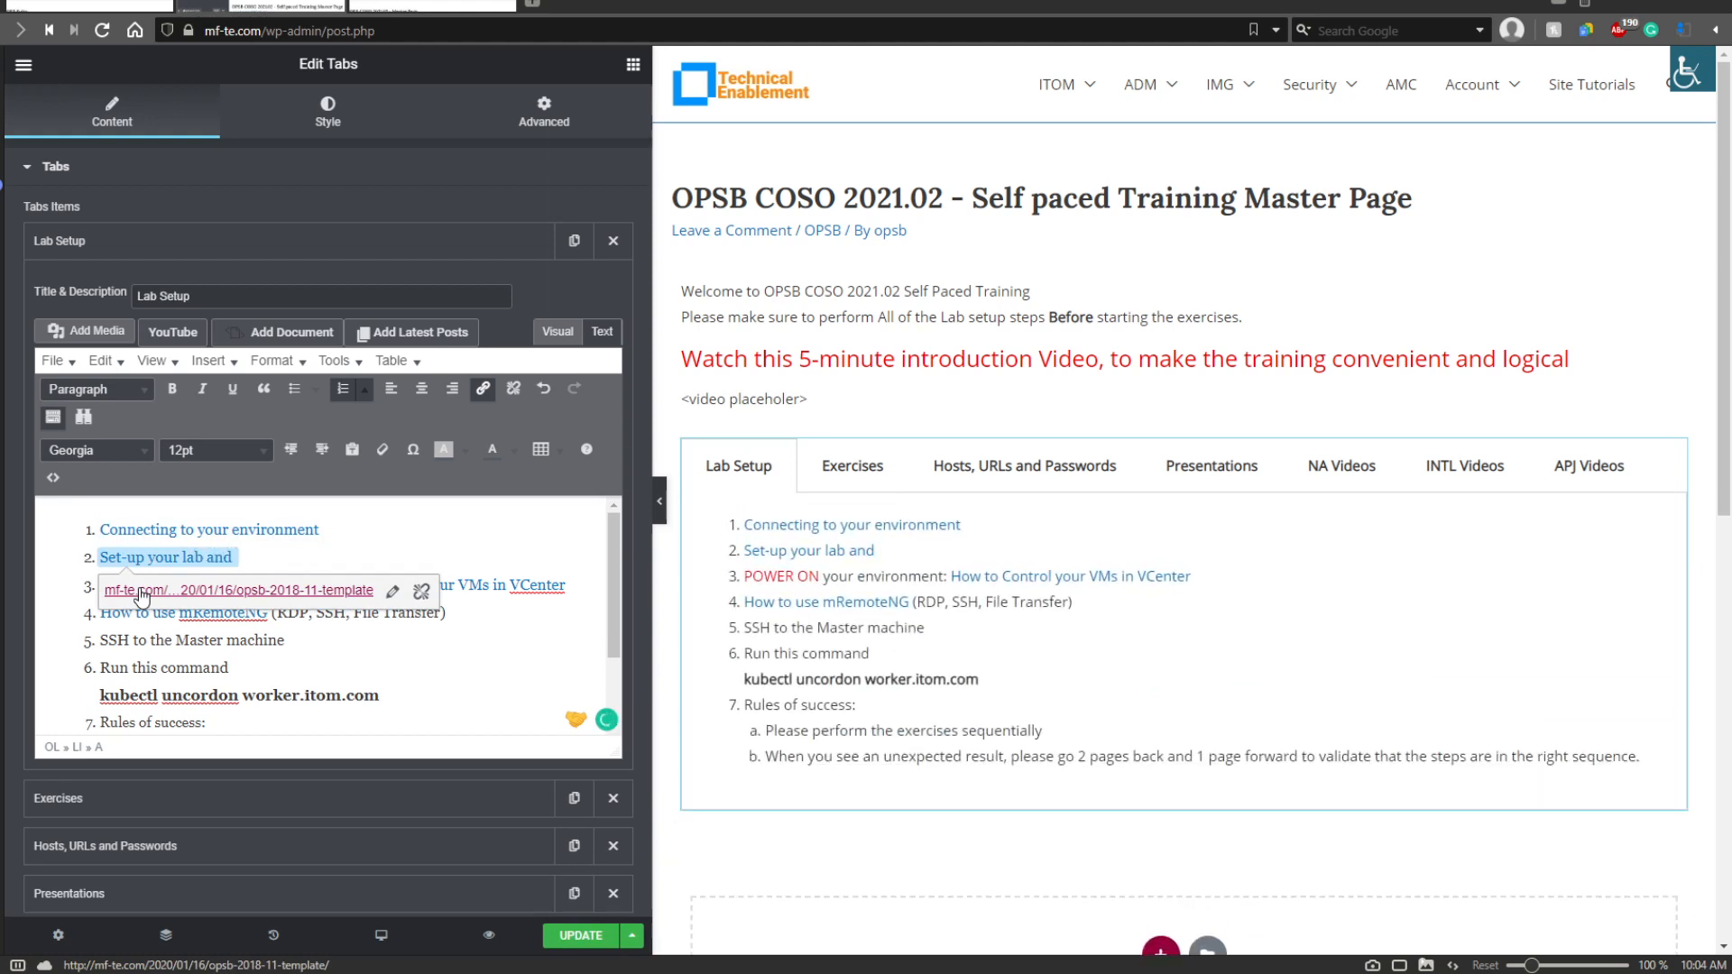
type("get ")
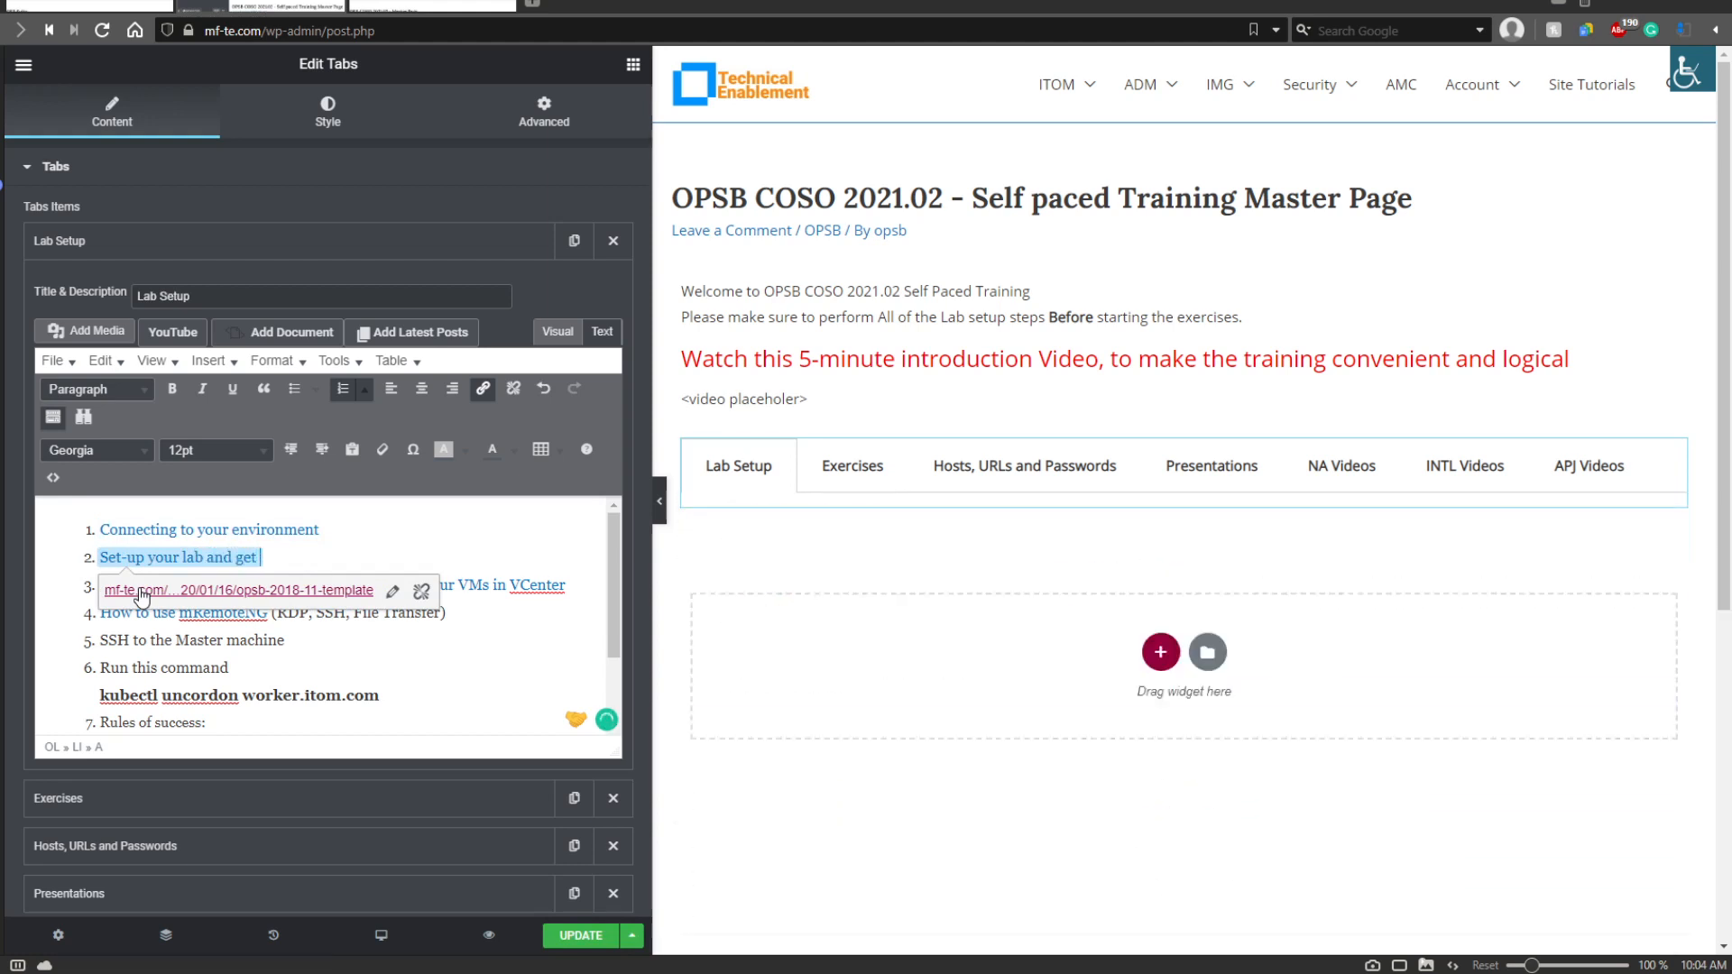
type("familiar wi")
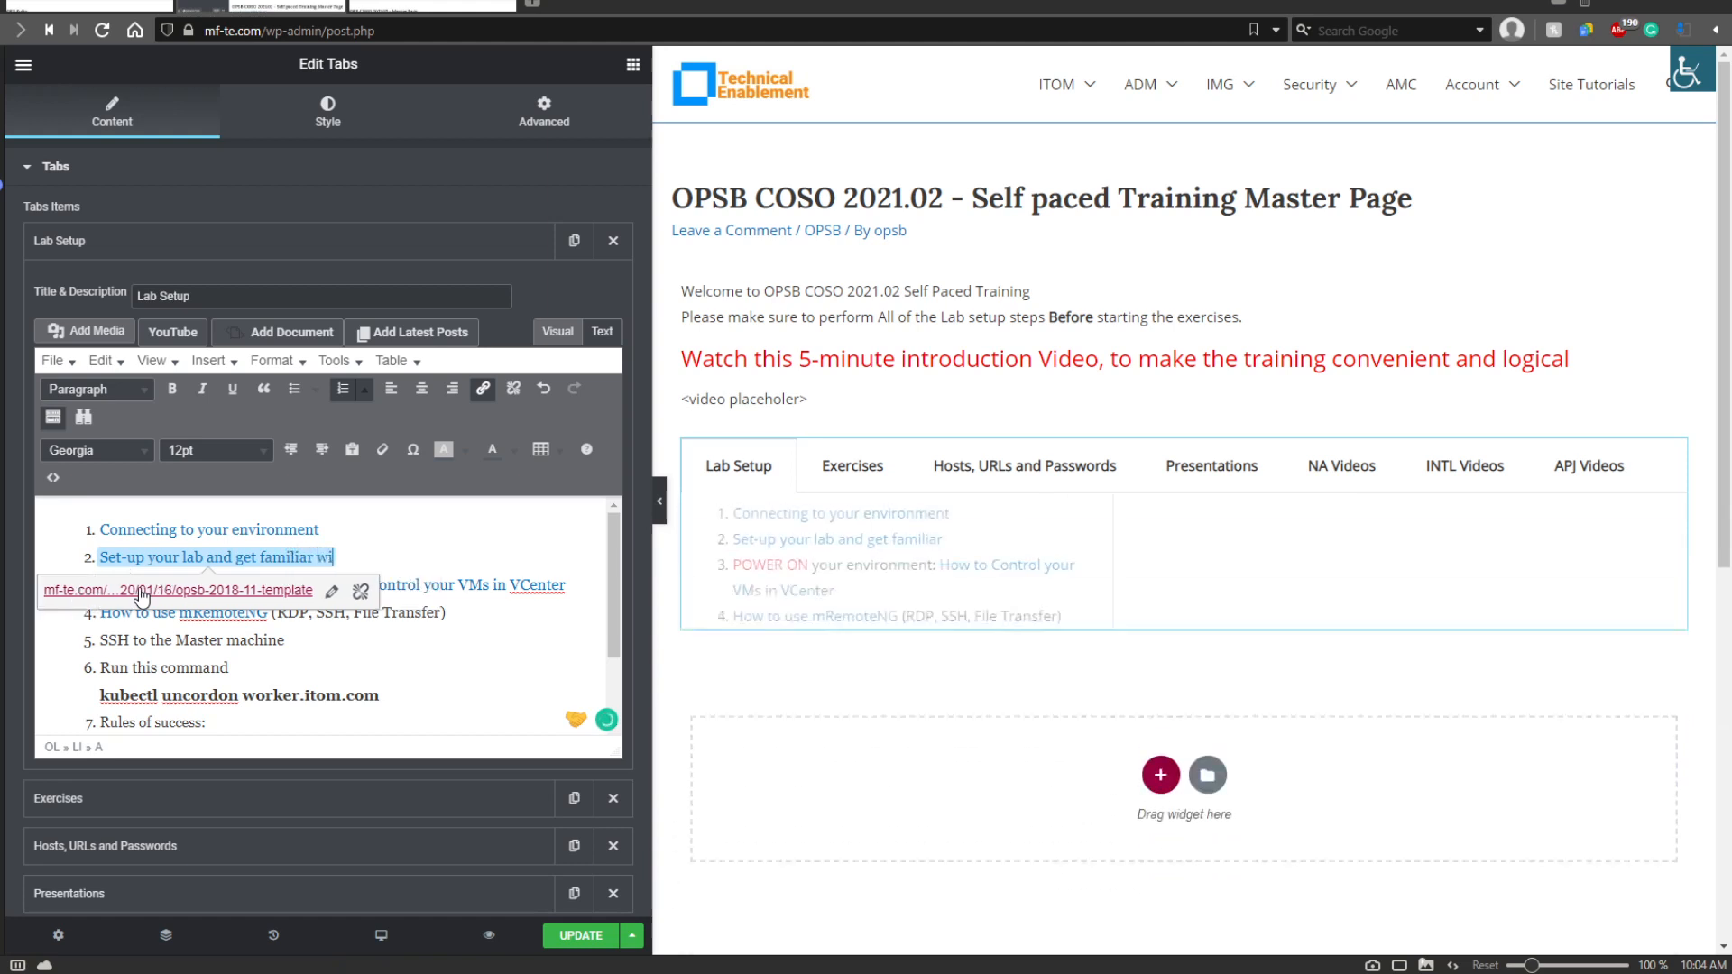
type("th the environment")
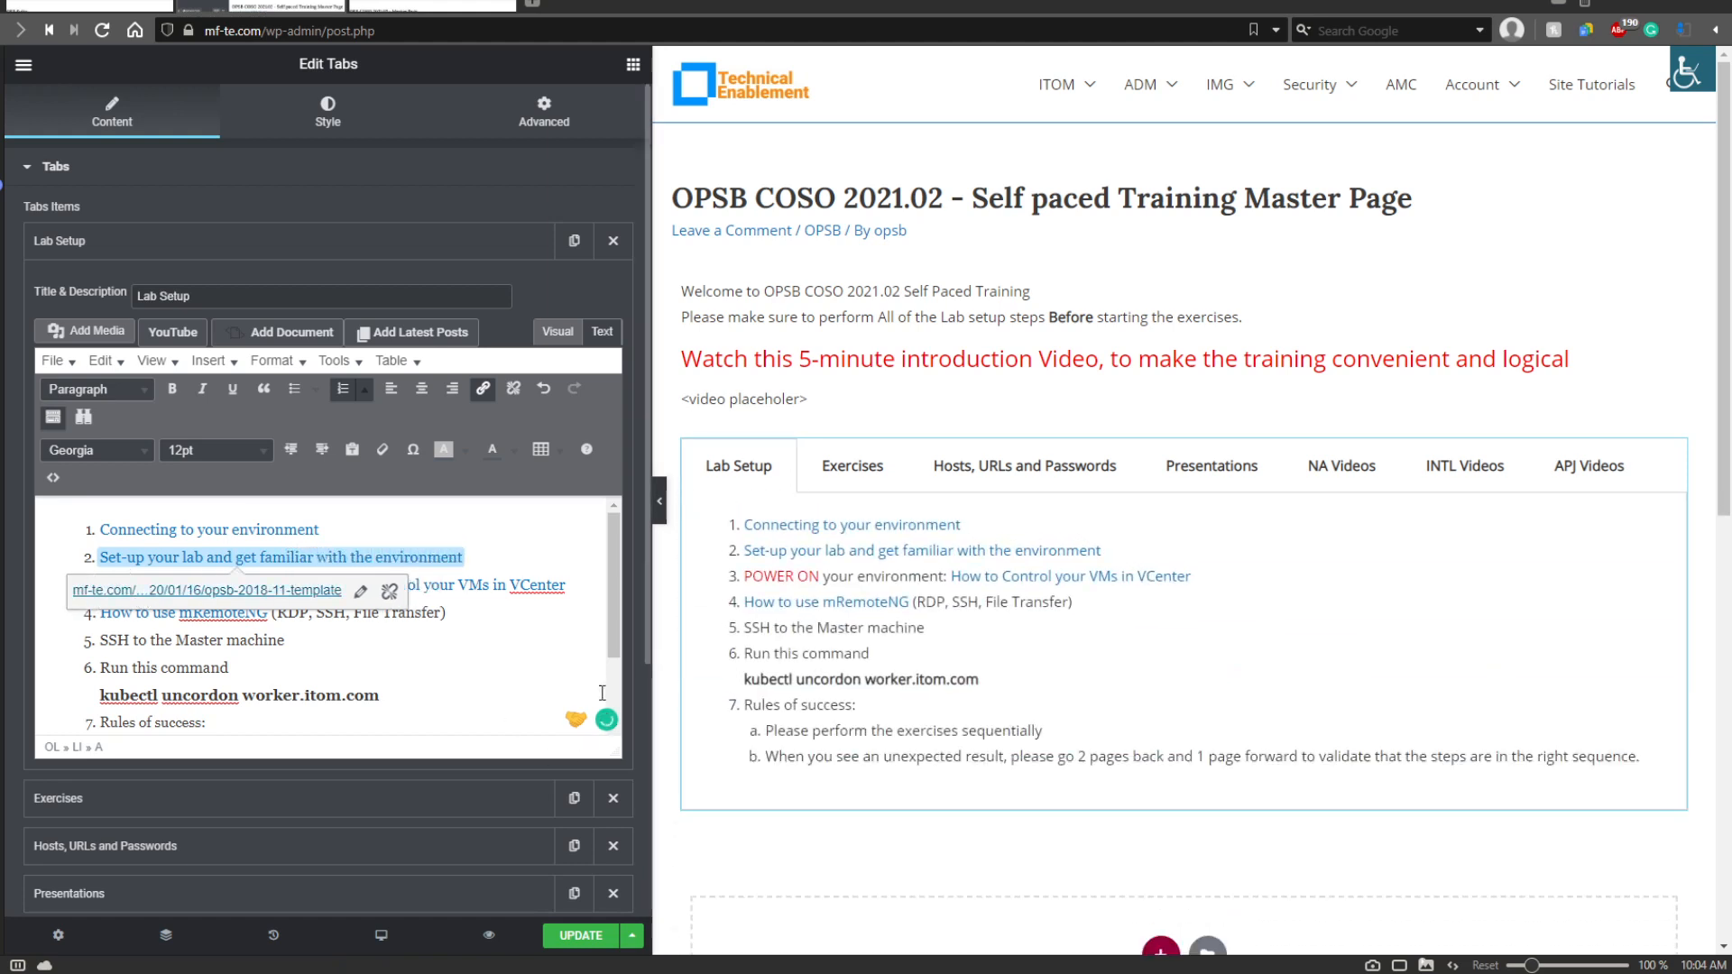
Correct "Set-up" to "Set up" in the second Lab Setup item using the Grammarly suggestion.
left_click(534, 606)
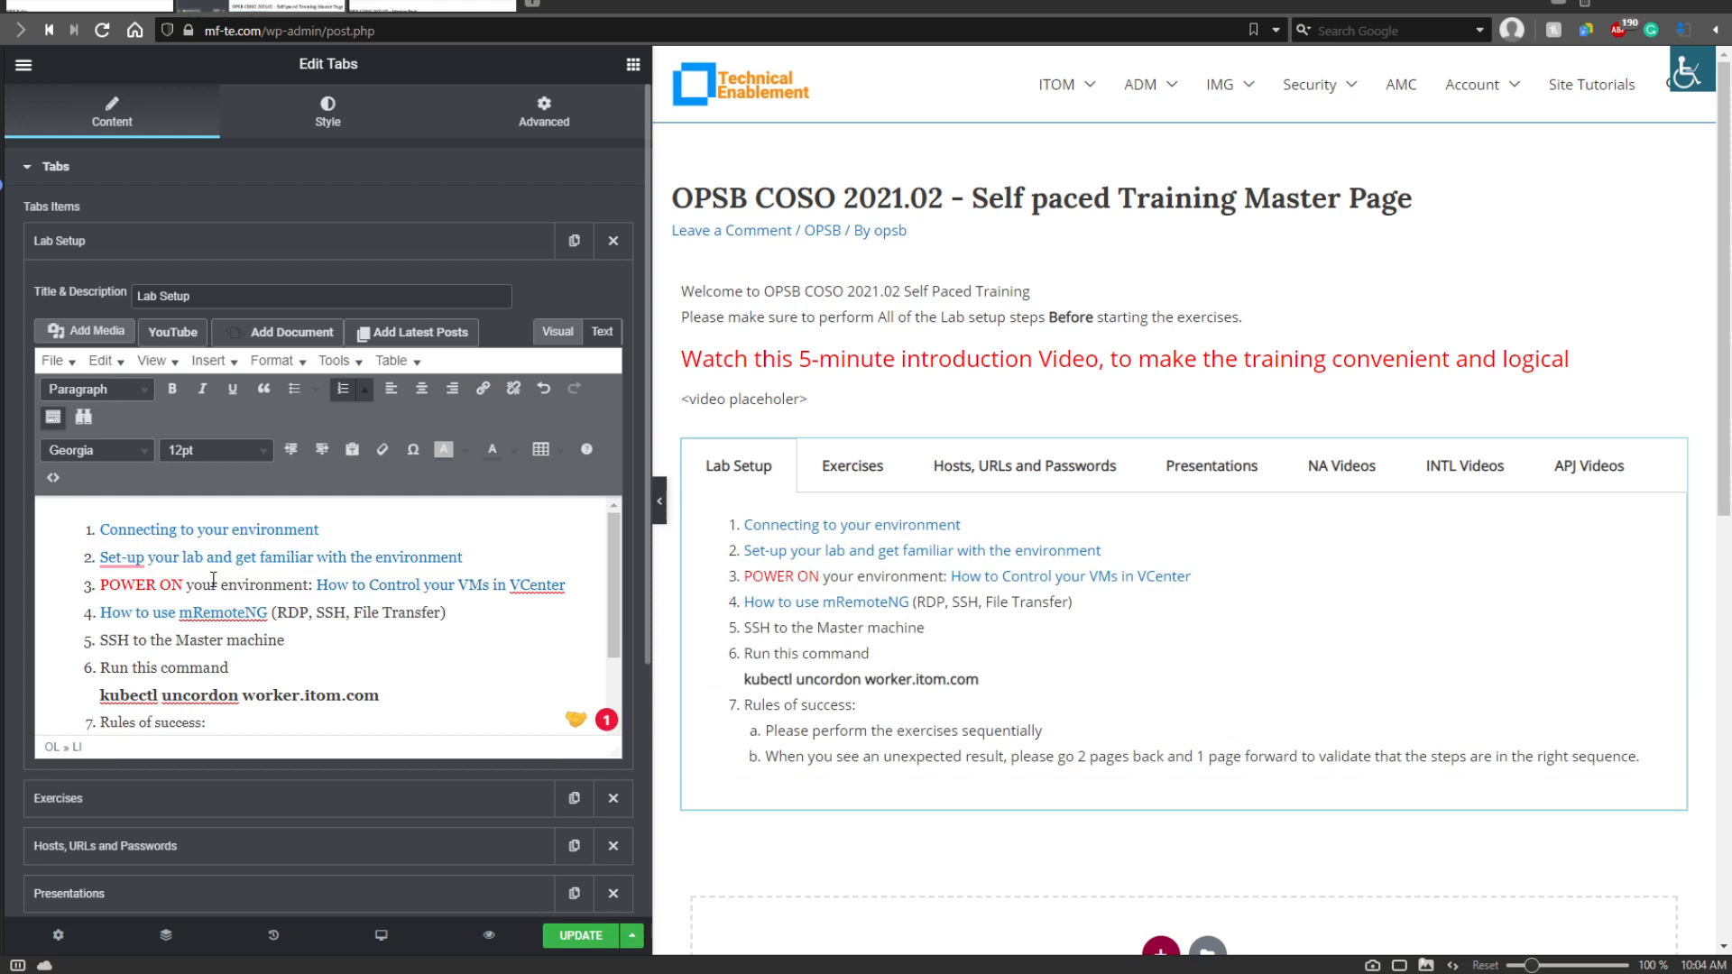
mouse_move(138, 554)
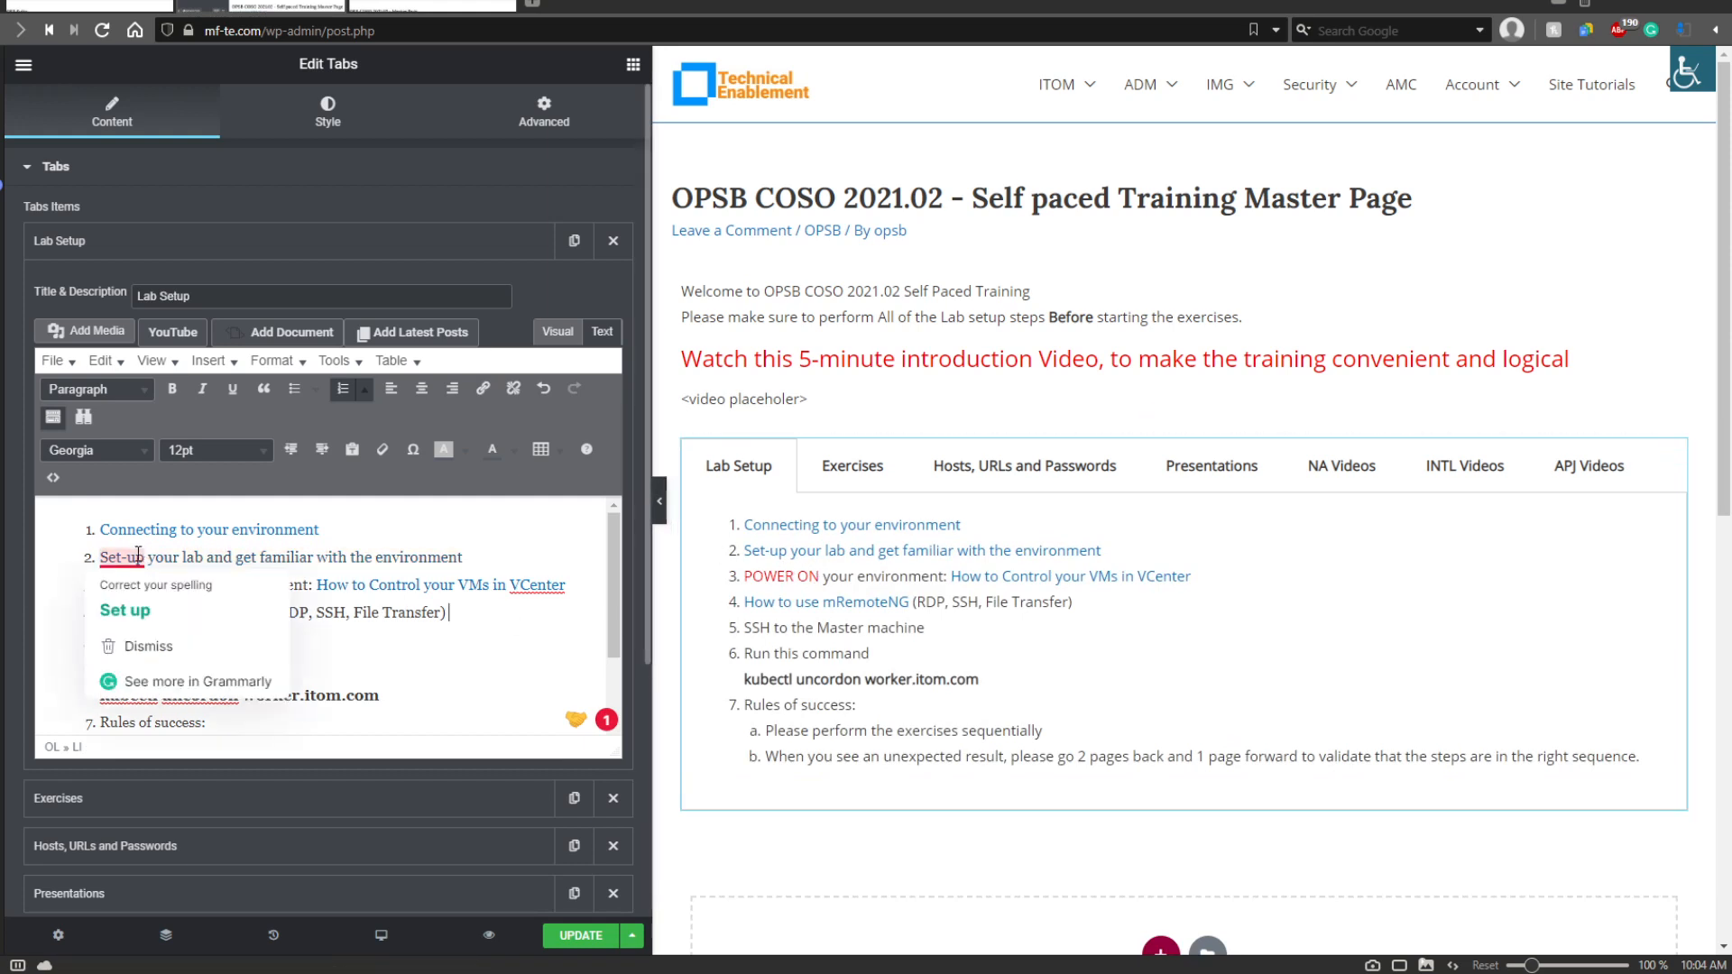
left_click(124, 610)
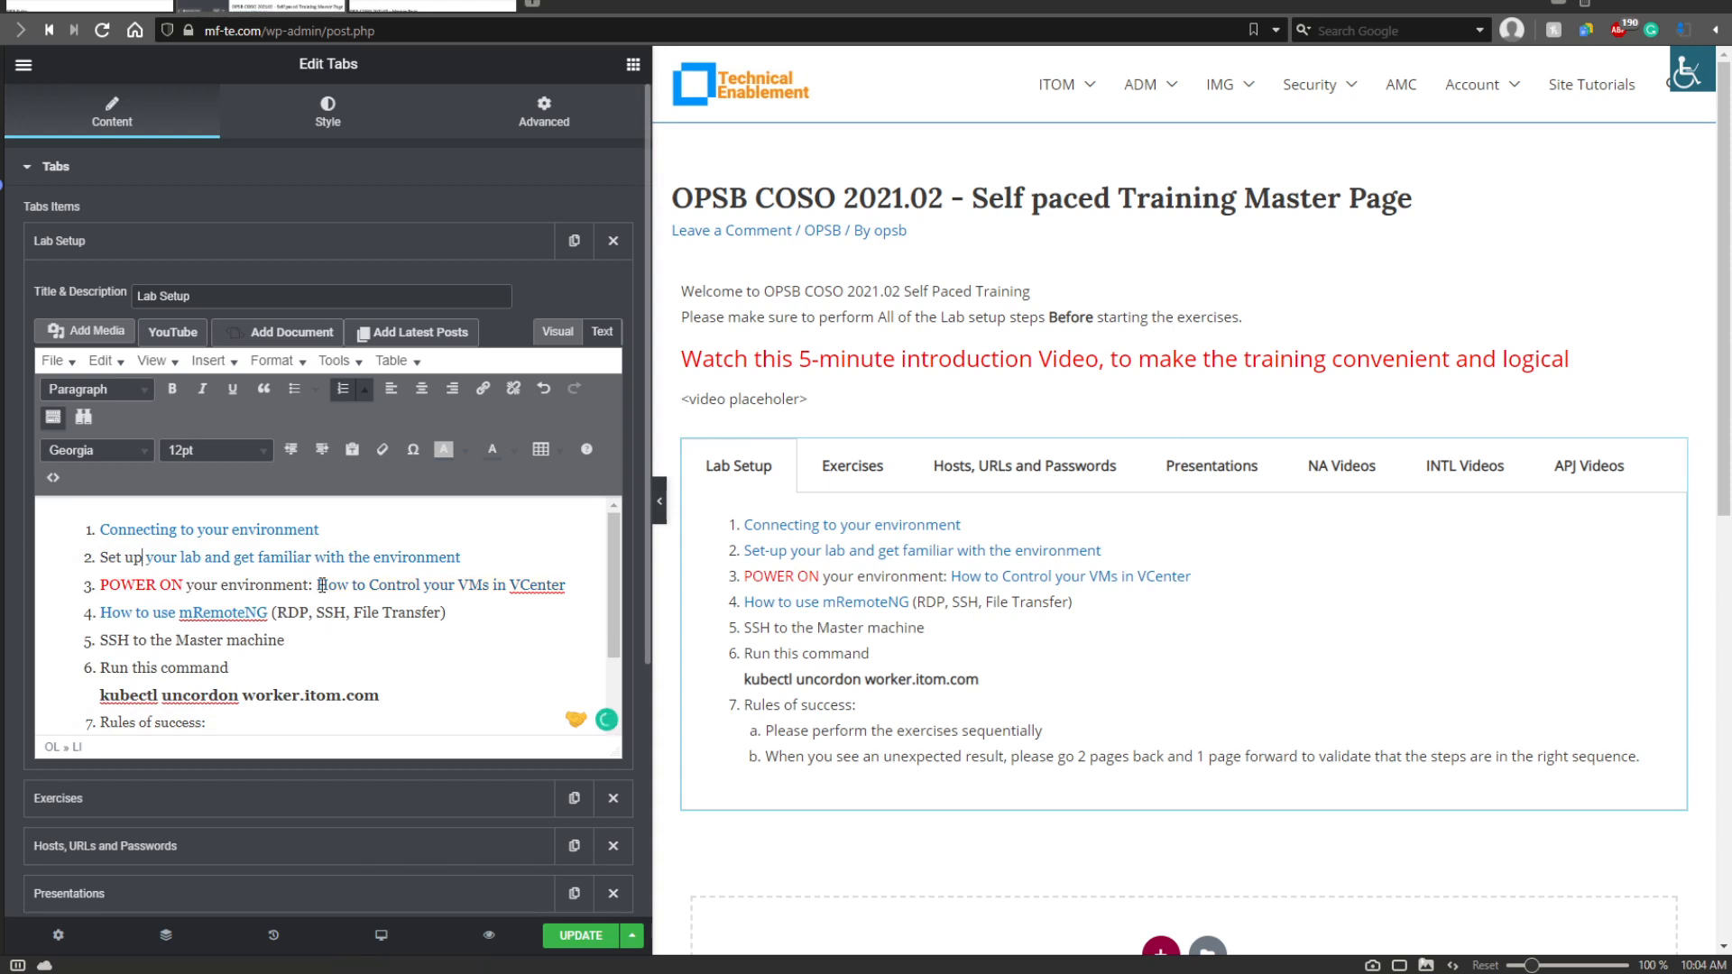
Insert "First time users - " before "How to use mRemoteNG" in the fourth Lab Setup item.
left_click(358, 589)
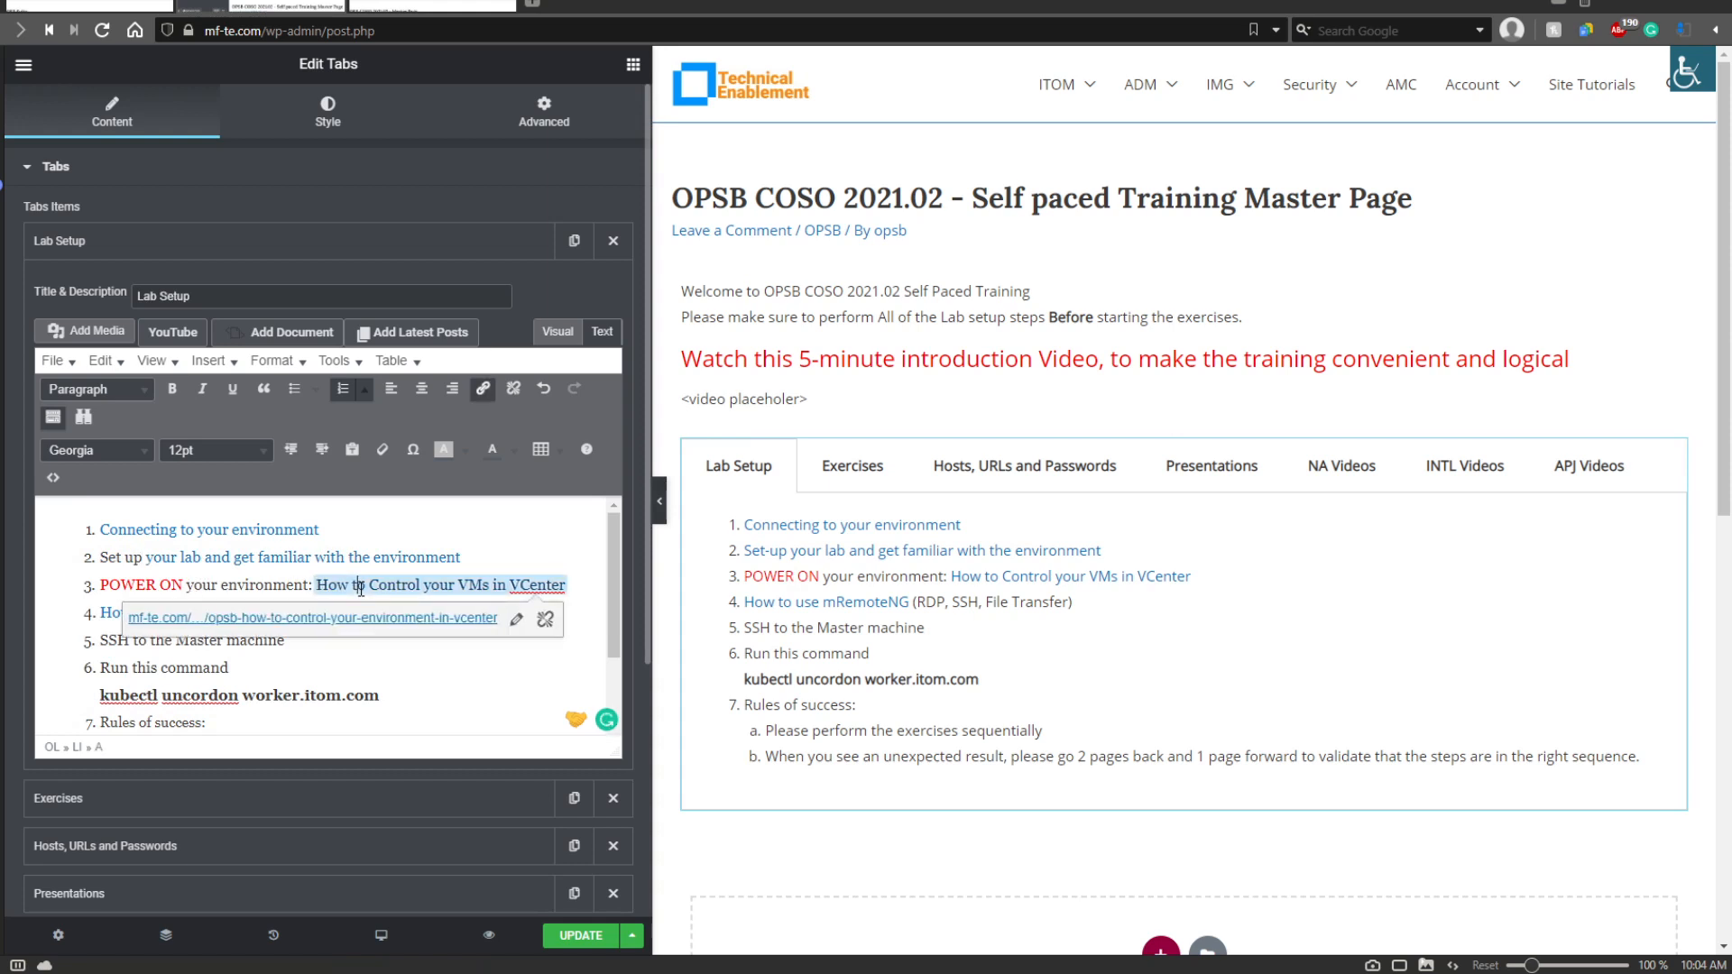
left_click(520, 685)
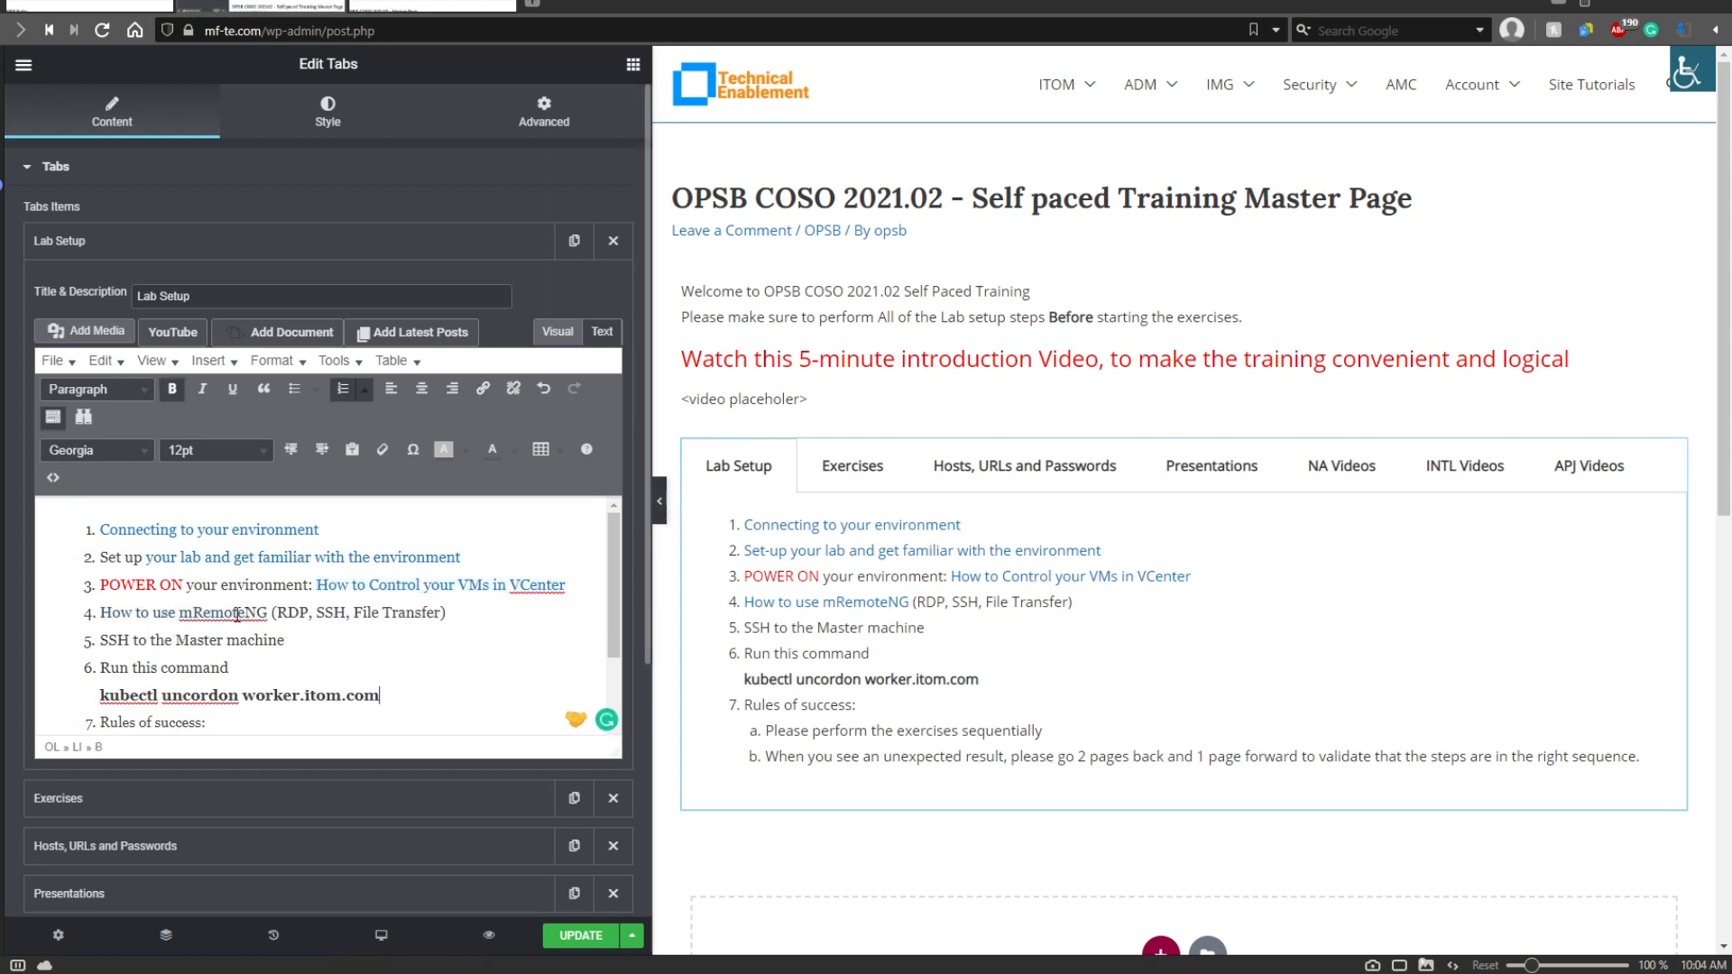
left_click(237, 614)
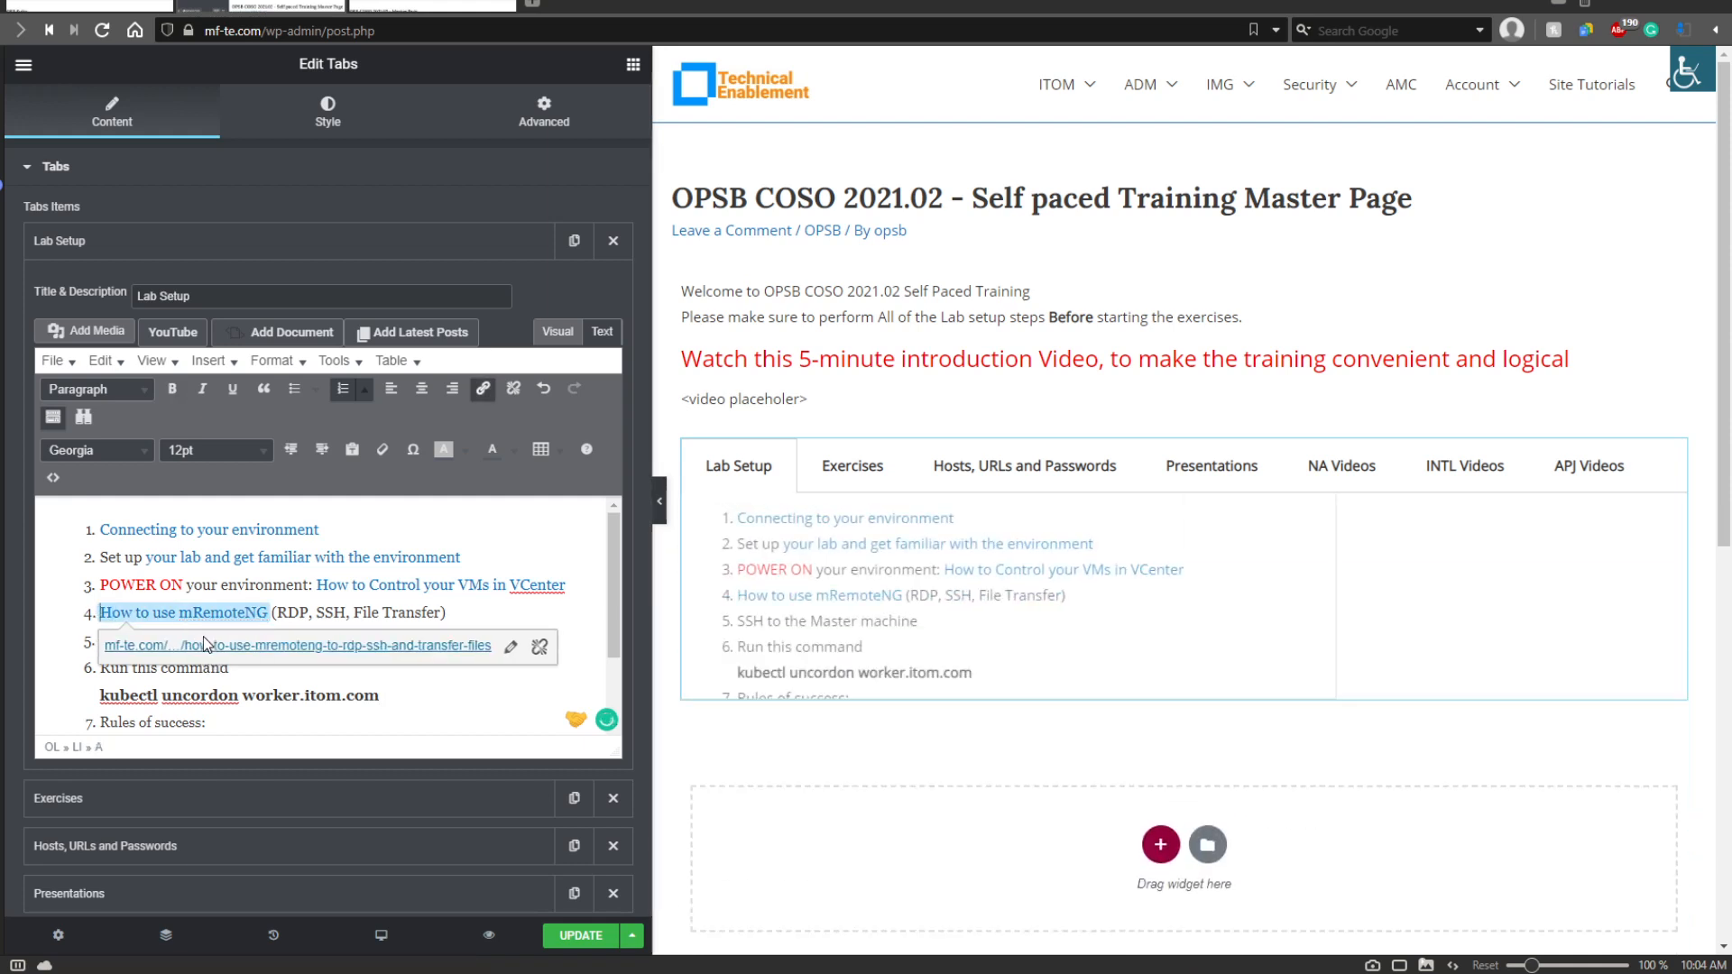
type("First ti")
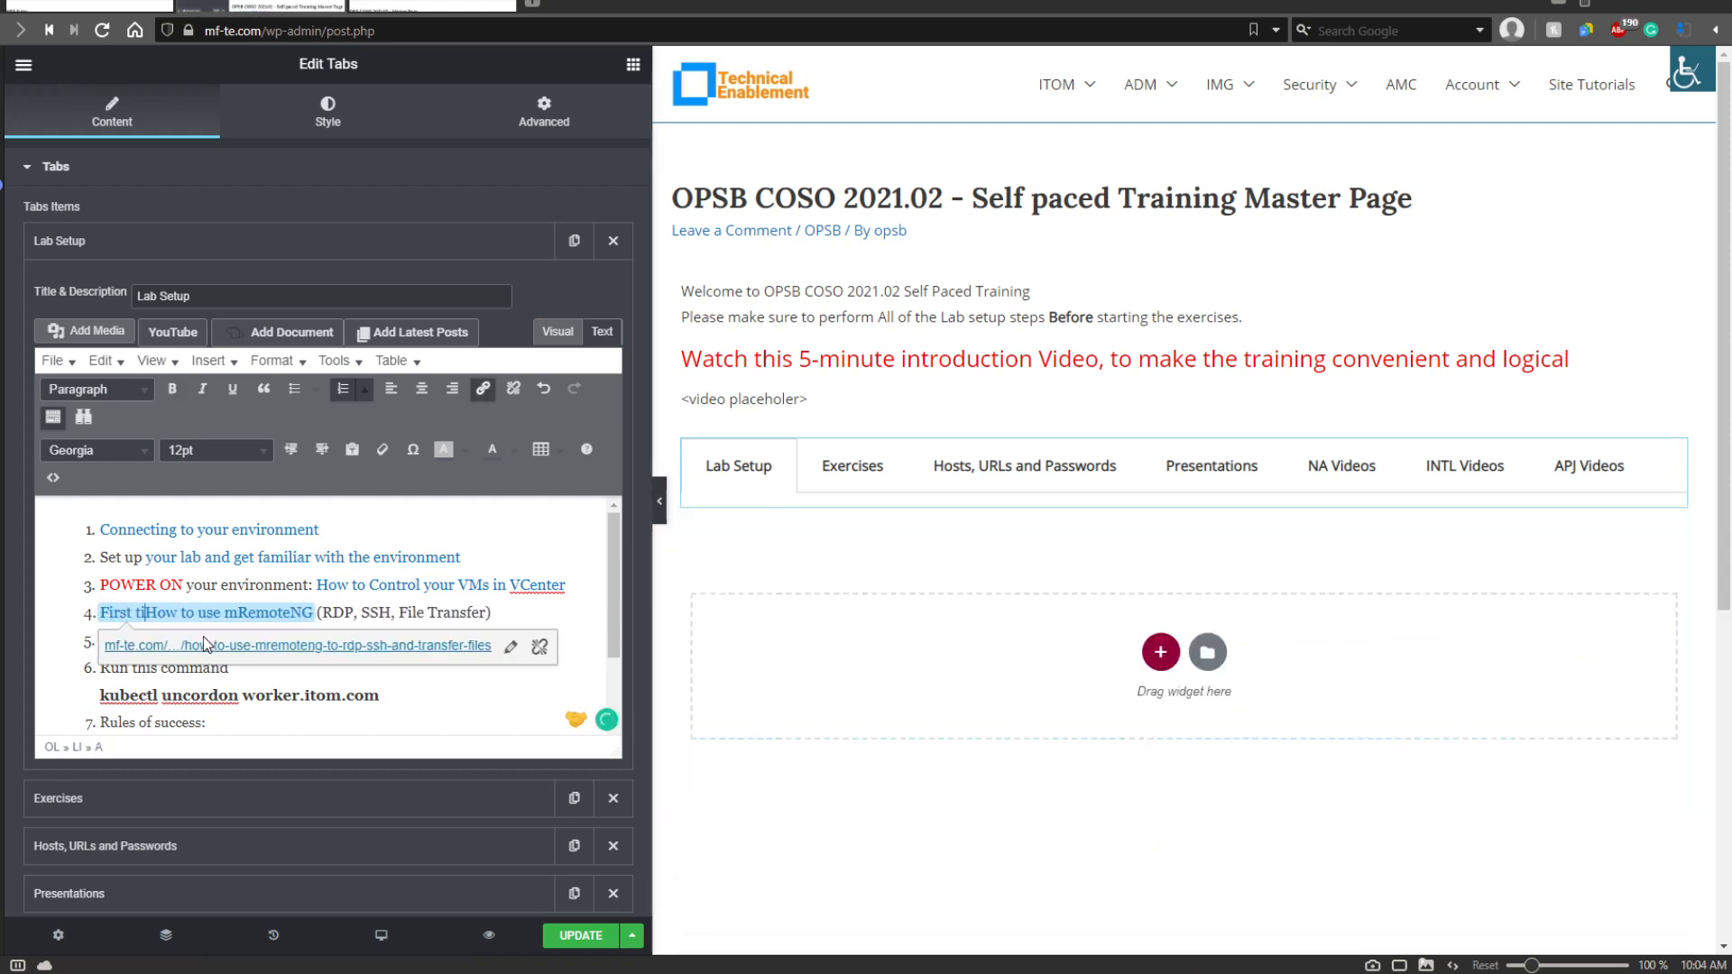
type("me users")
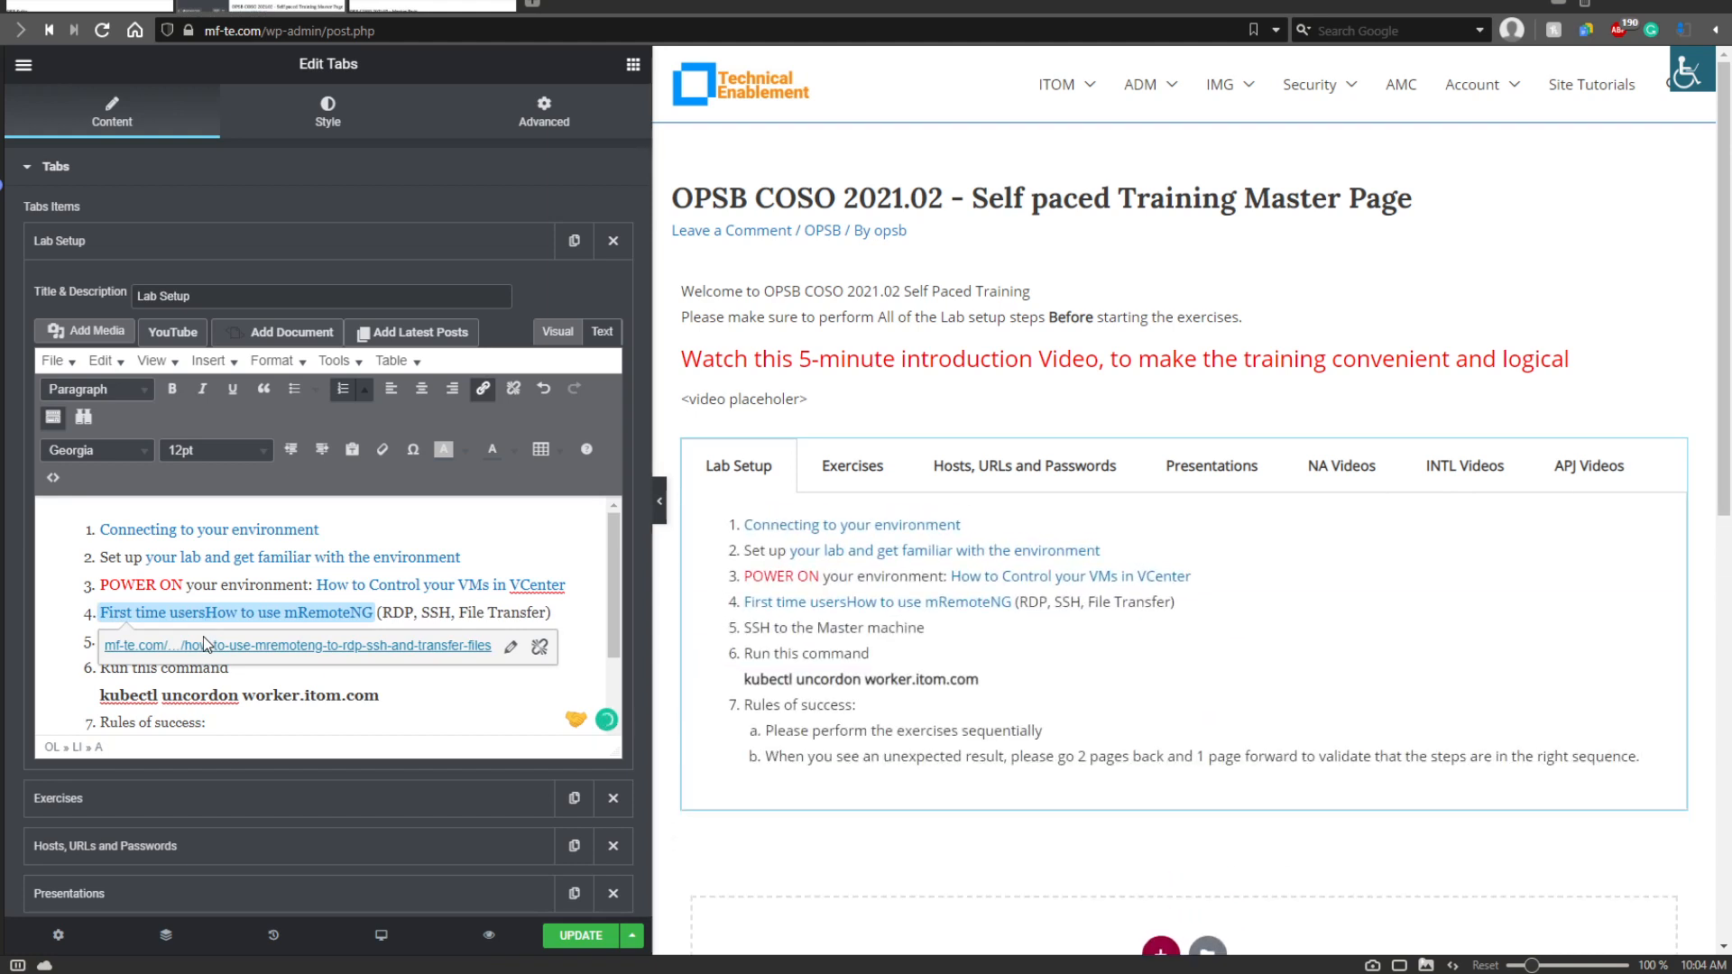
type(" -")
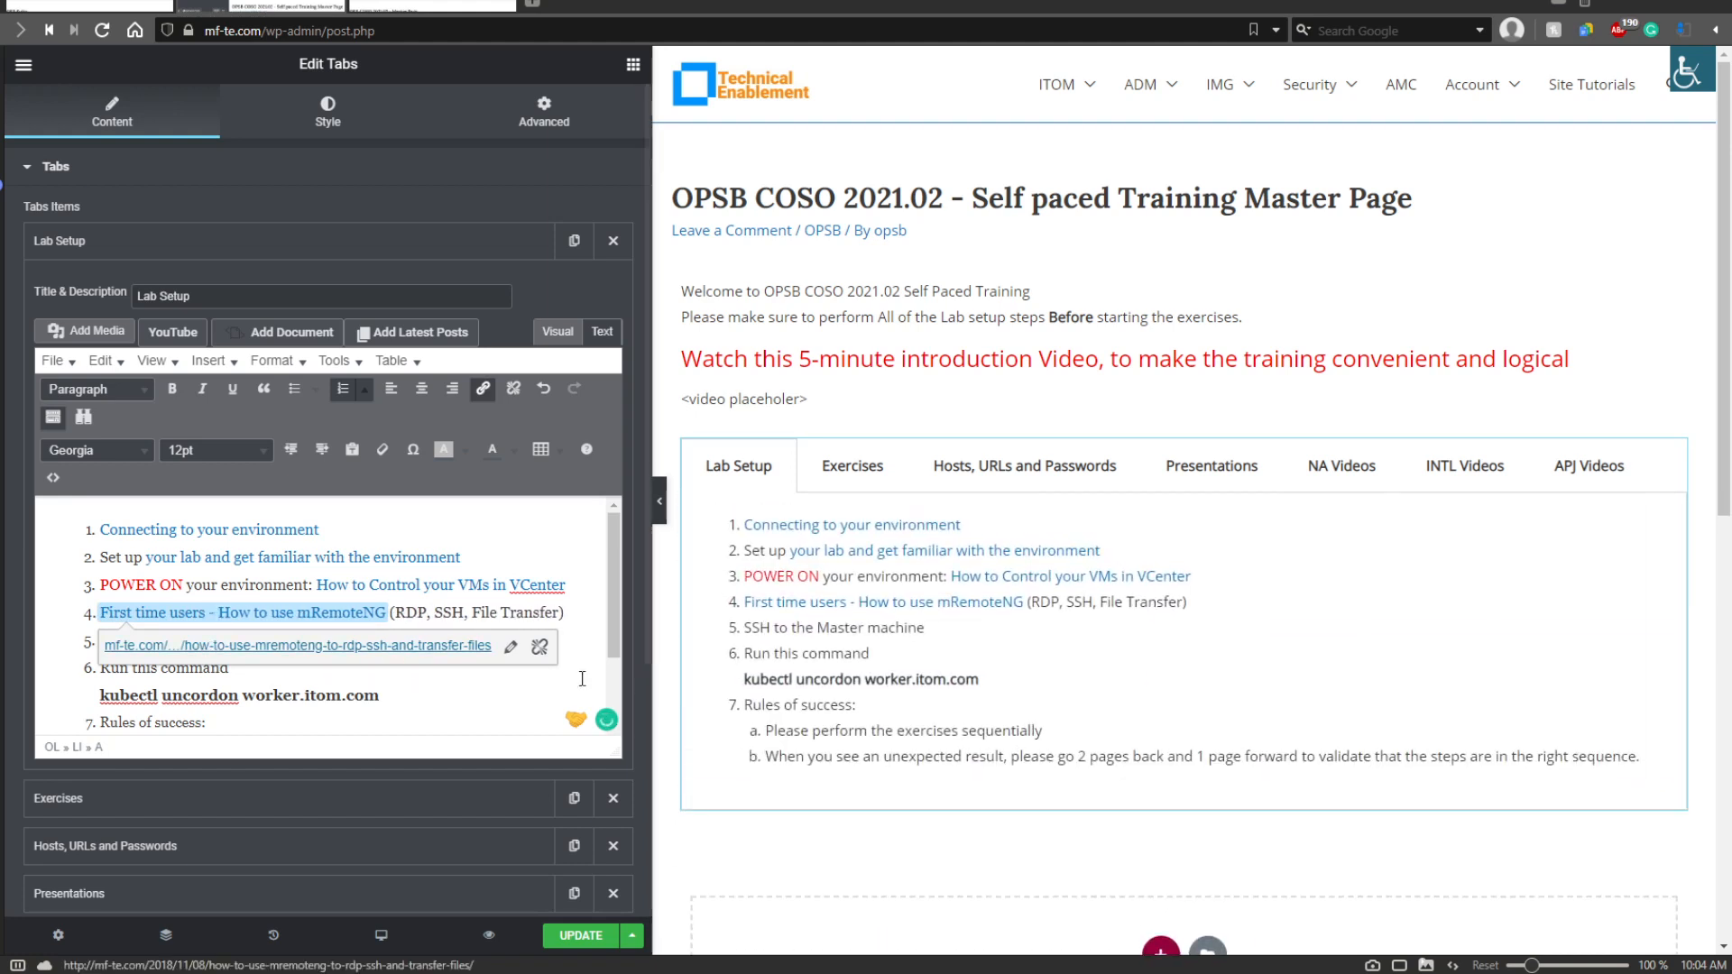
left_click(555, 678)
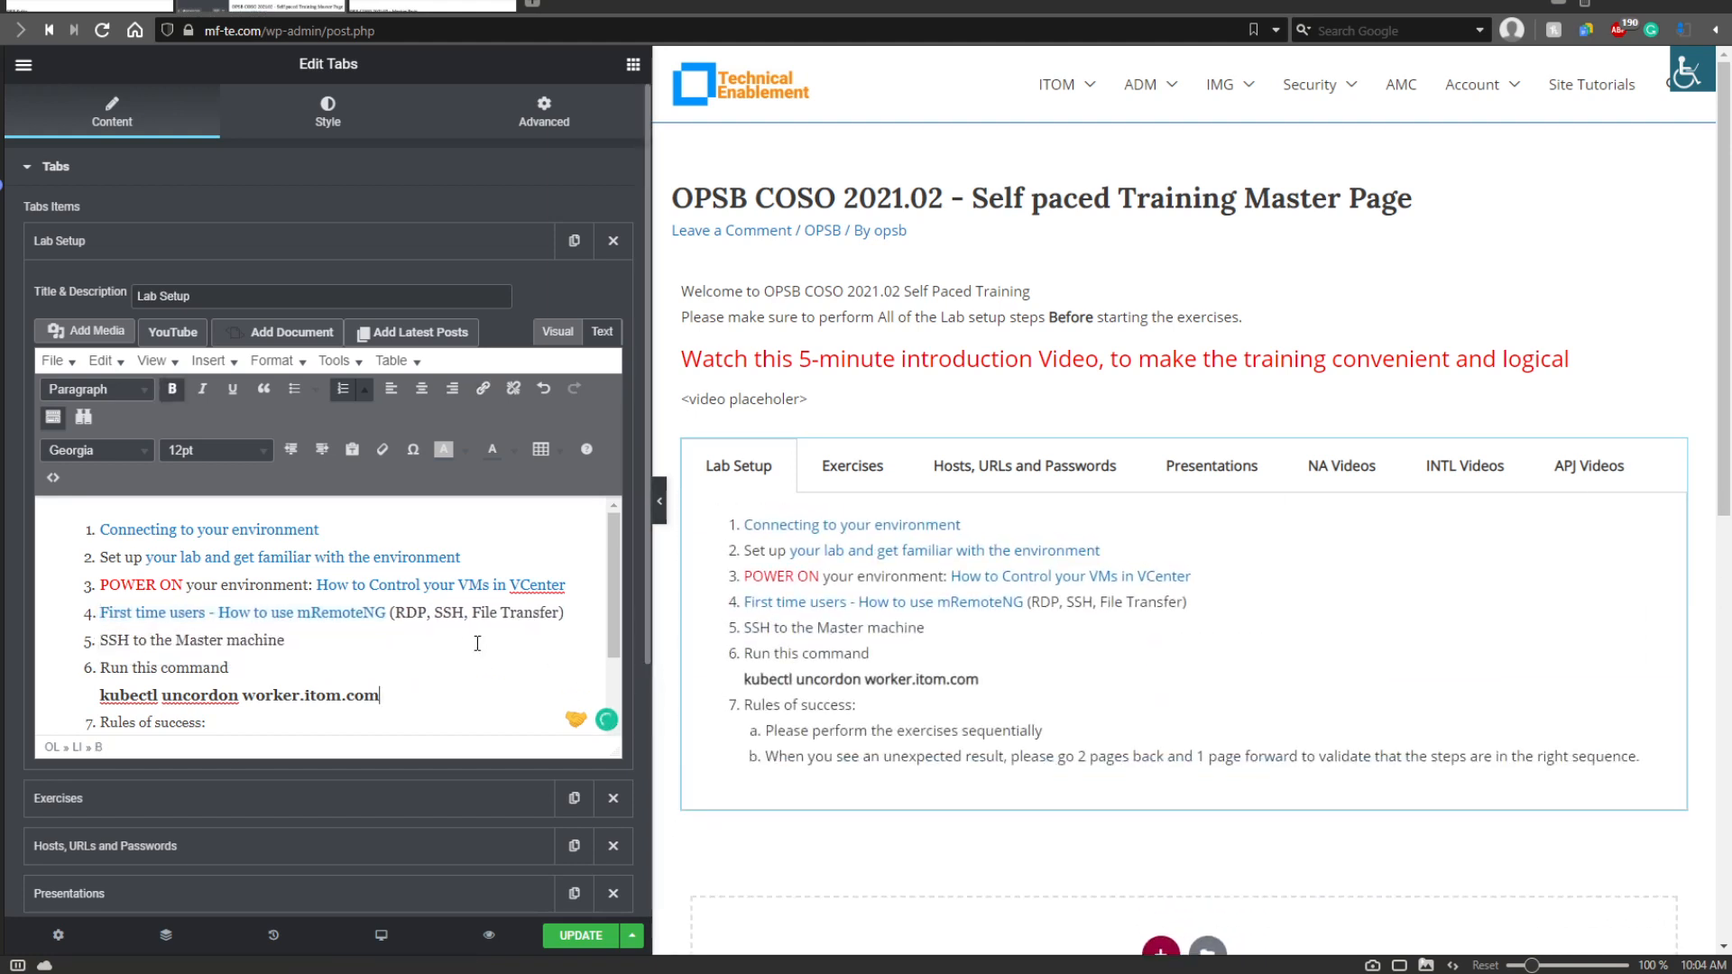
Put "Connect via" in front of "SSH to the Master machine" in the fifth Lab Setup item.
scroll(477, 642, "down", 2)
scroll(405, 636, "up", 3)
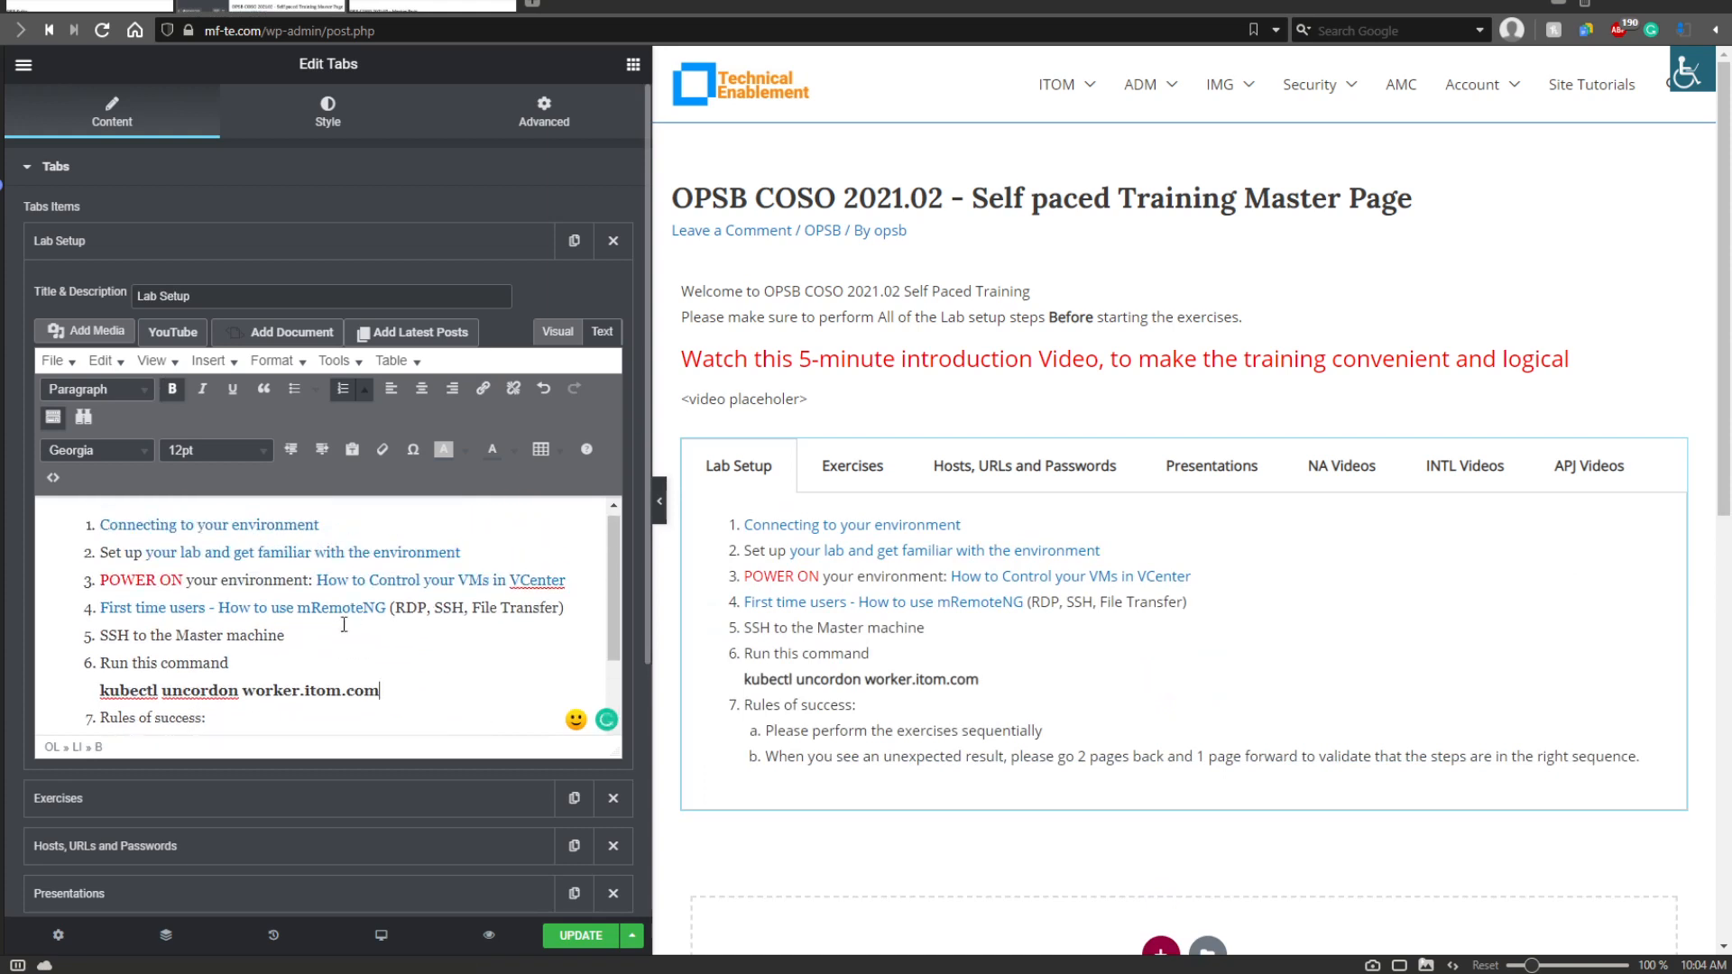
left_click(295, 633)
left_click(101, 635)
type("Connecti")
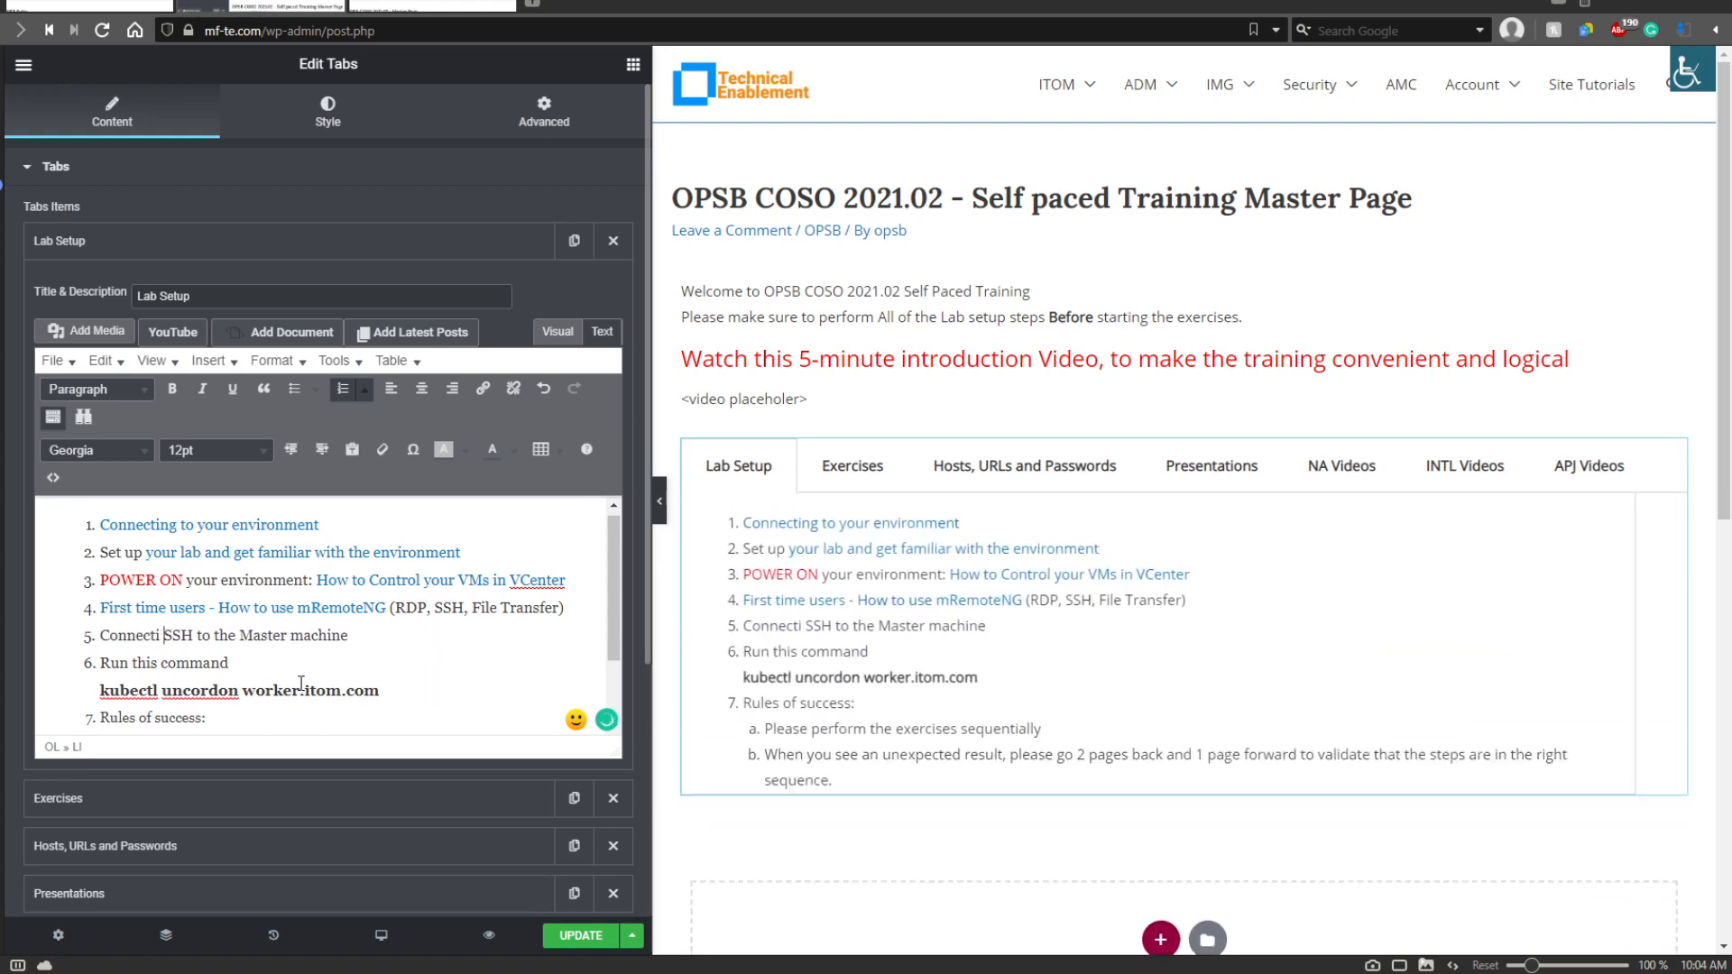
key("BackSpace")
type("via")
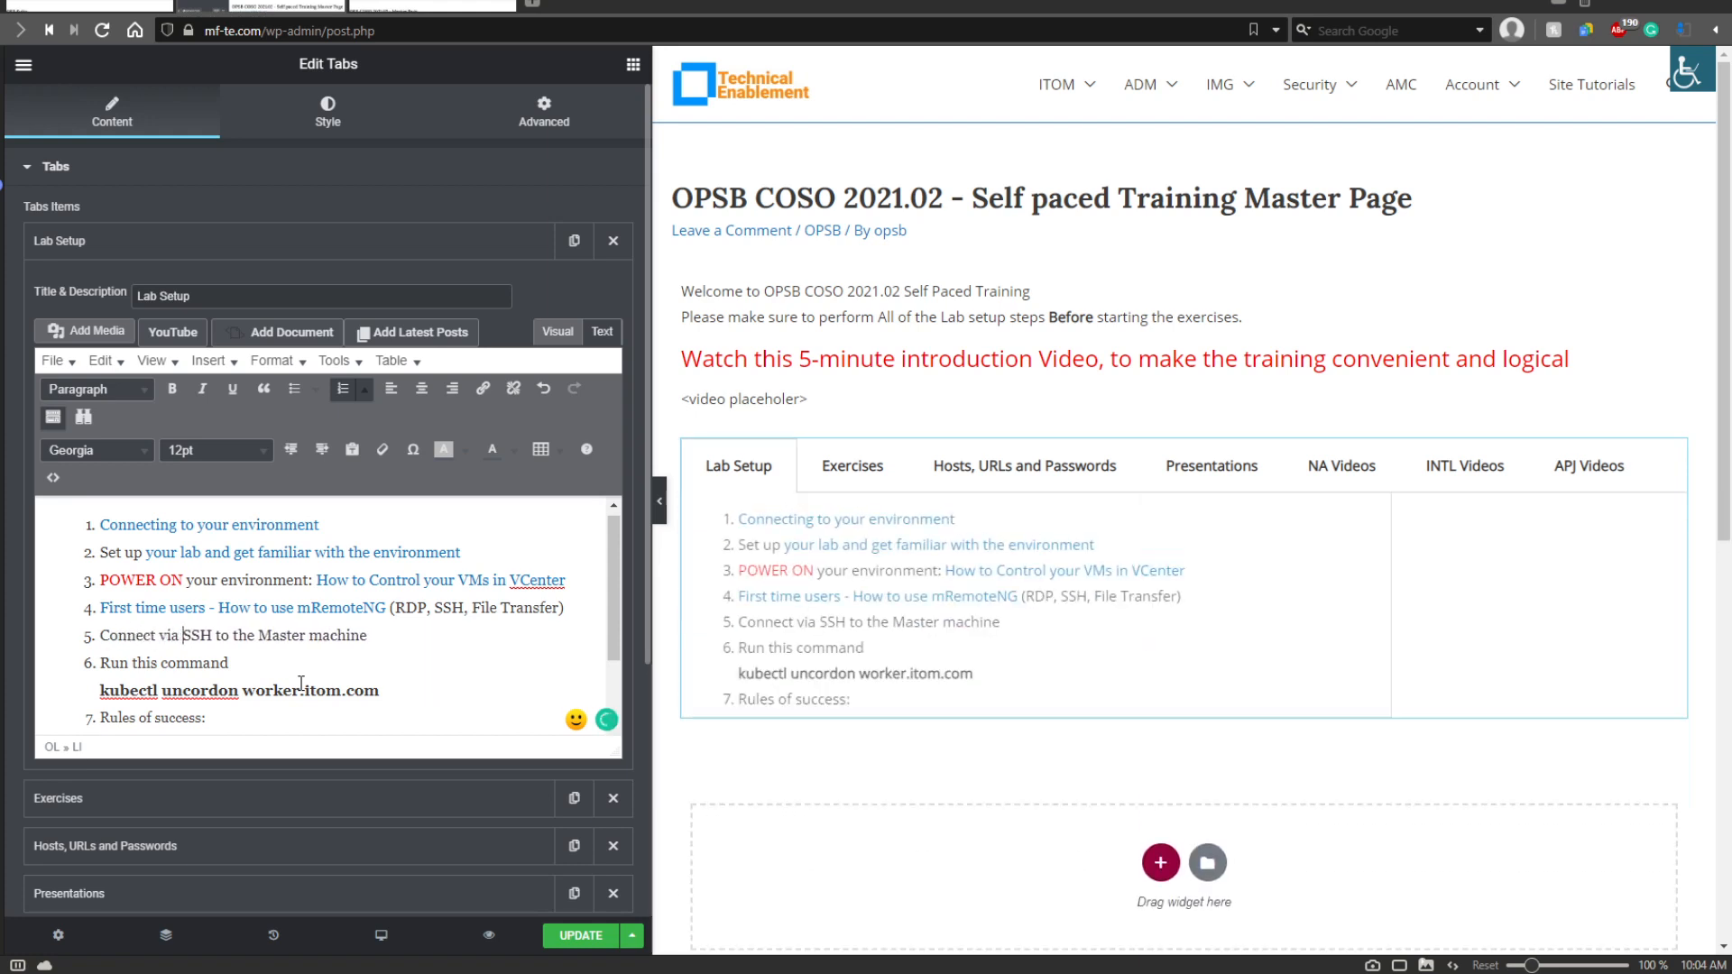
Indent the "Run this command" item with its kubectl line as a sub-item of the SSH item and save the page.
scroll(393, 651, "down", 2)
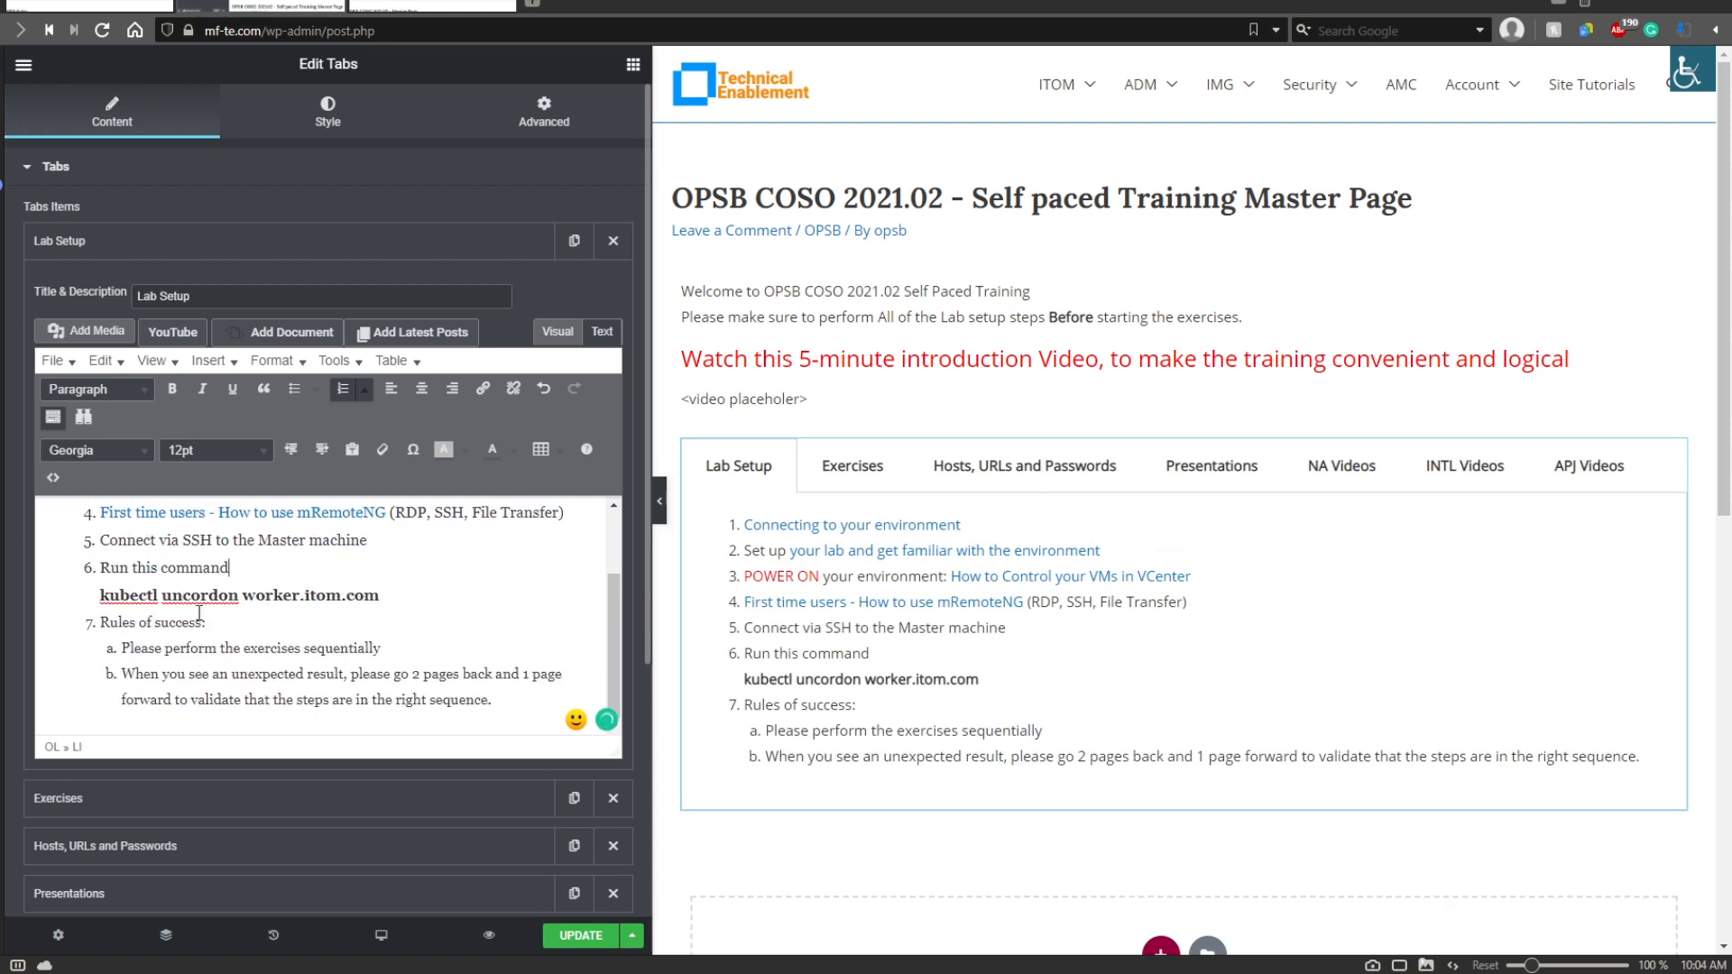
left_click_drag(102, 567, 401, 599)
key("ctrl+z")
key("ctrl+z")
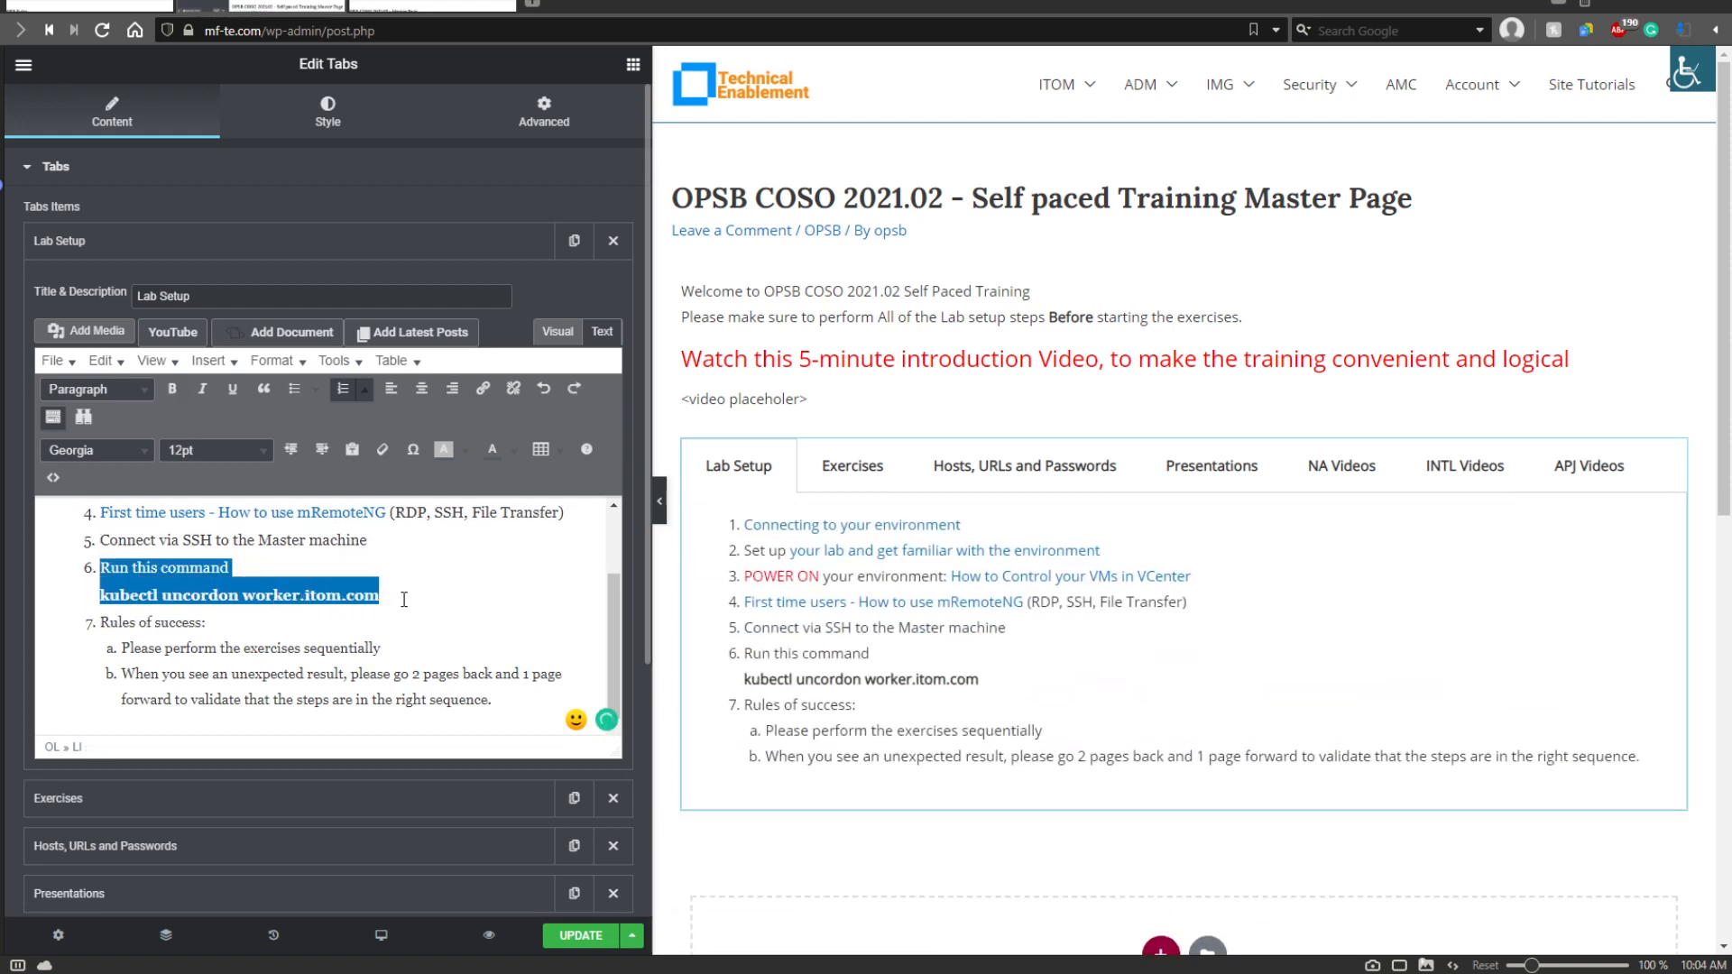
key("Tab")
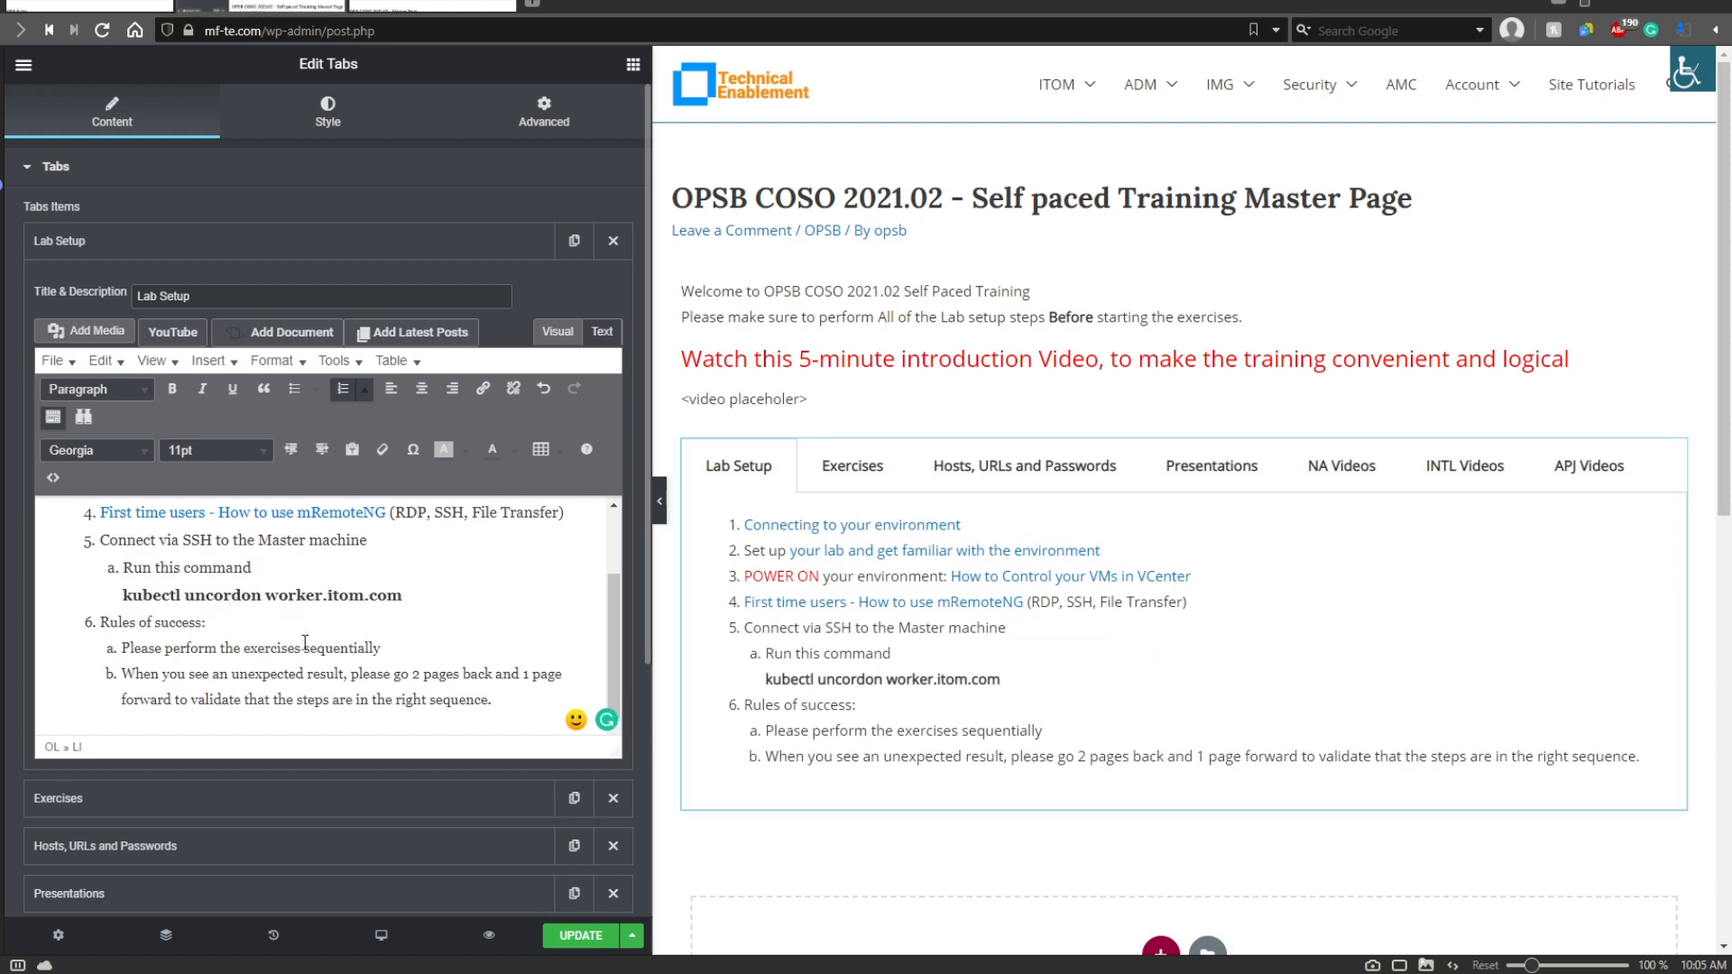
key("ctrl+s")
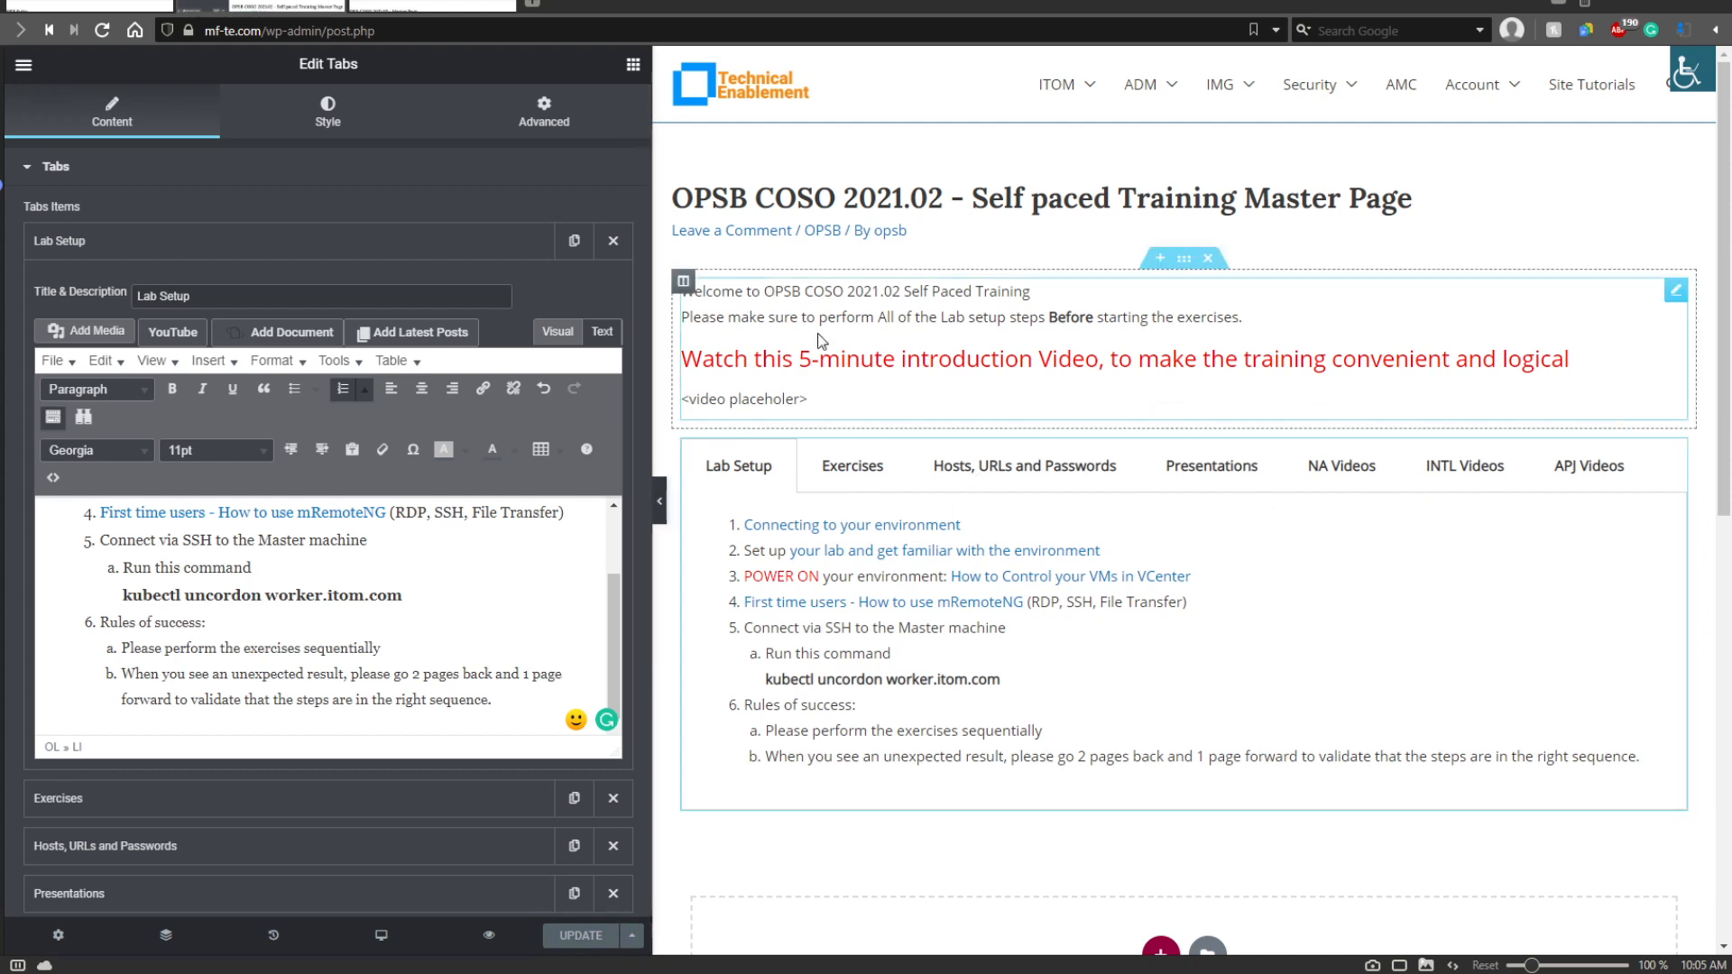
Delete the NA Videos, INTL Videos and APJ Videos items from the Tabs widget.
left_click(321, 251)
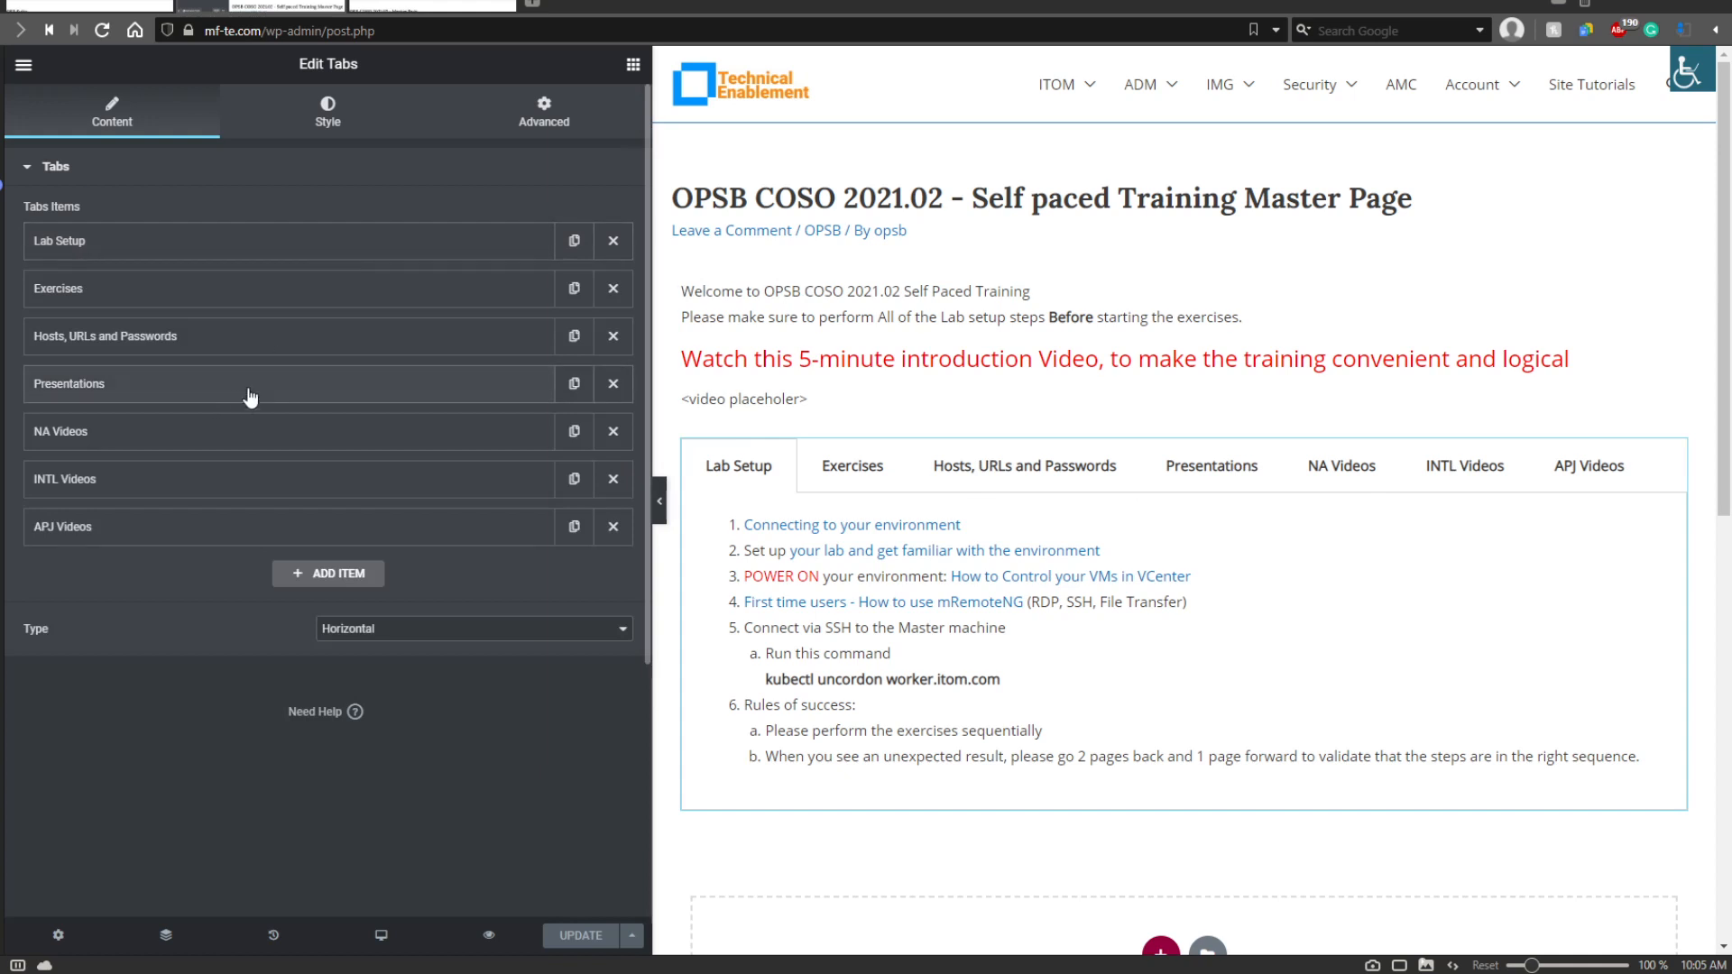
left_click(613, 432)
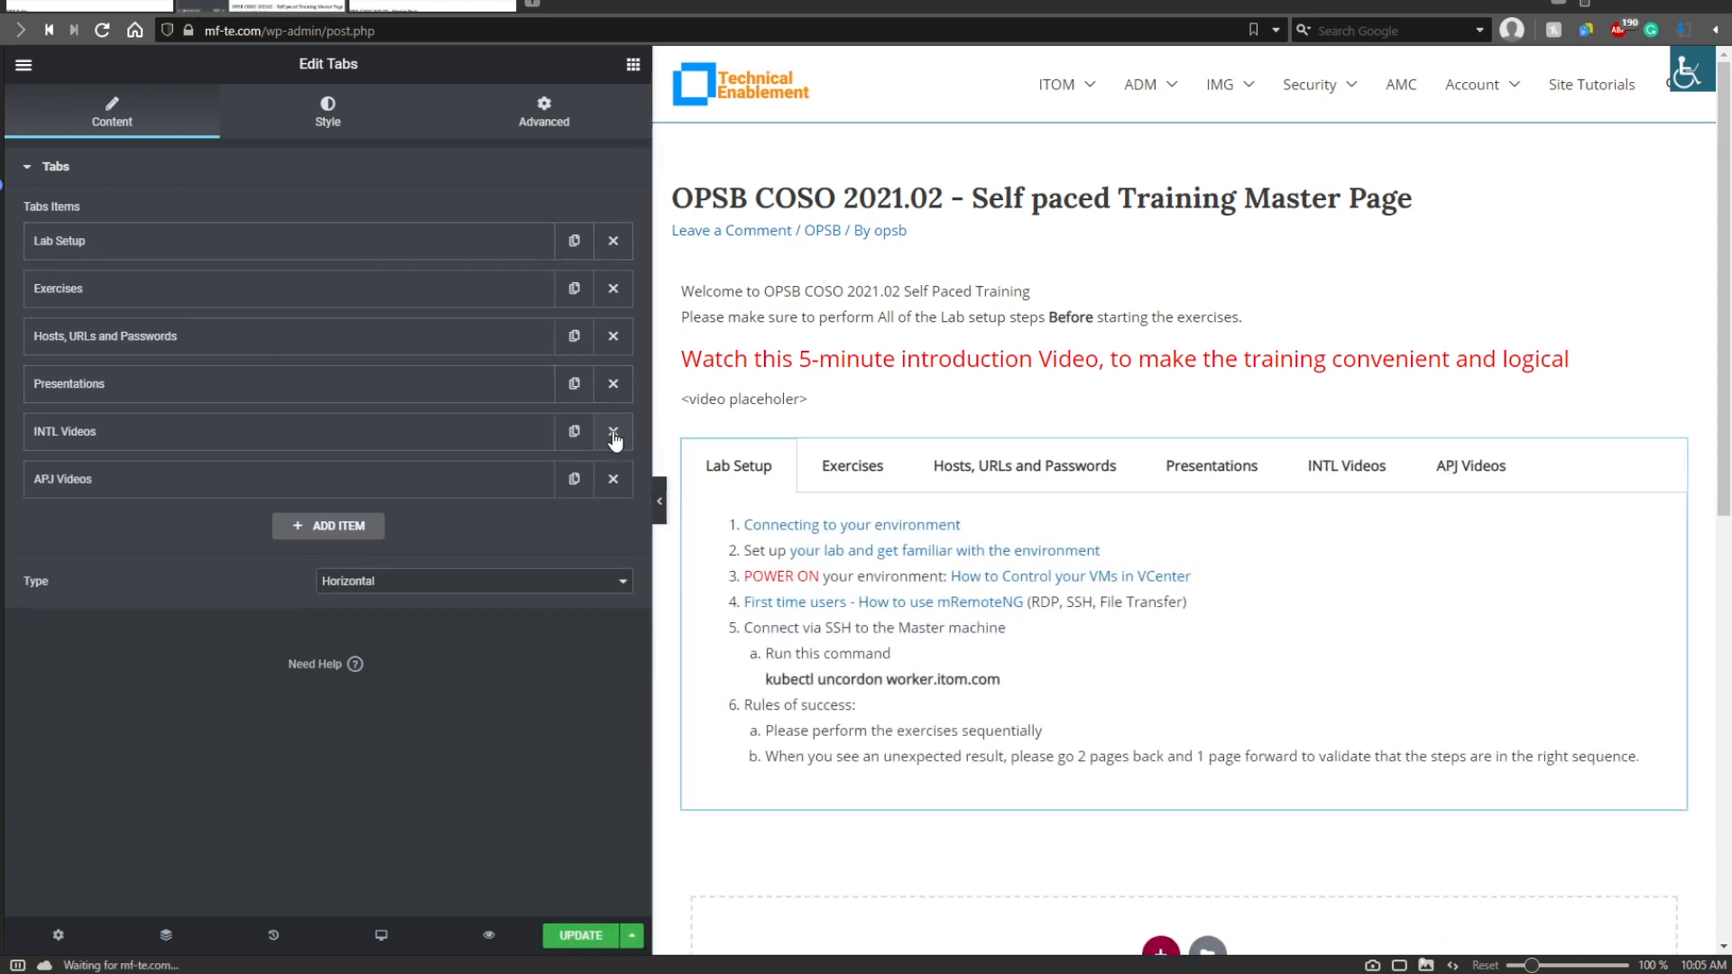
left_click(614, 440)
left_click(613, 431)
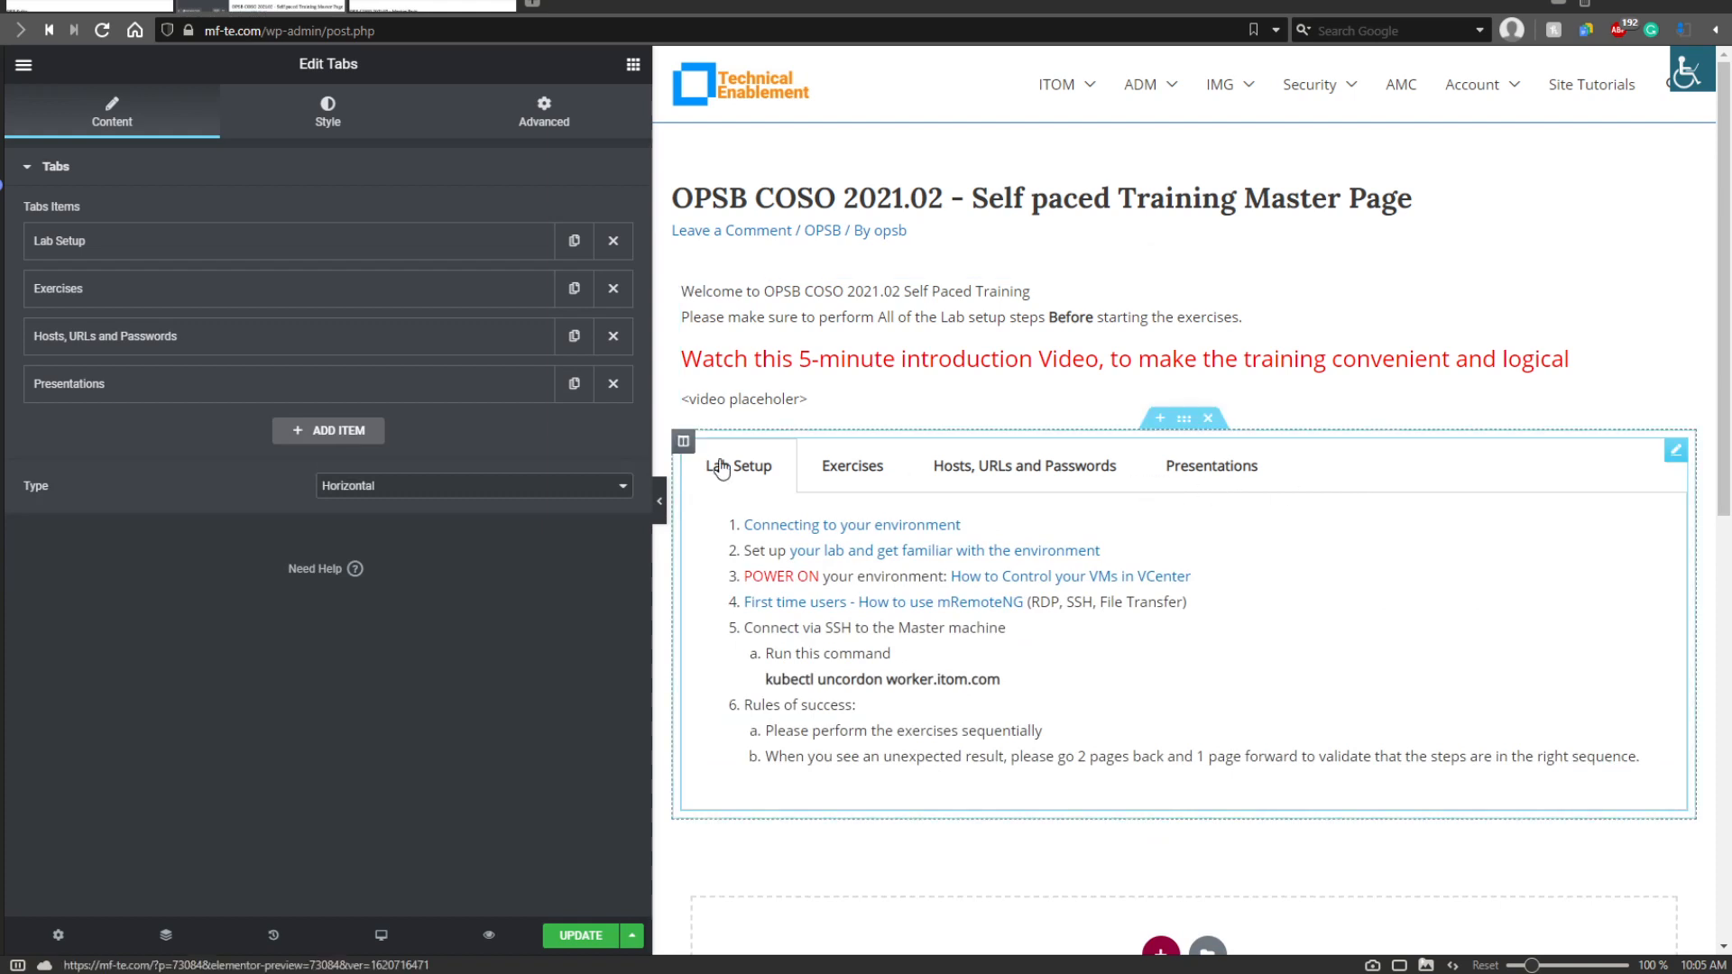
Review the intro text and its embedded video in the Text Editor widget and preview the page.
left_click(349, 250)
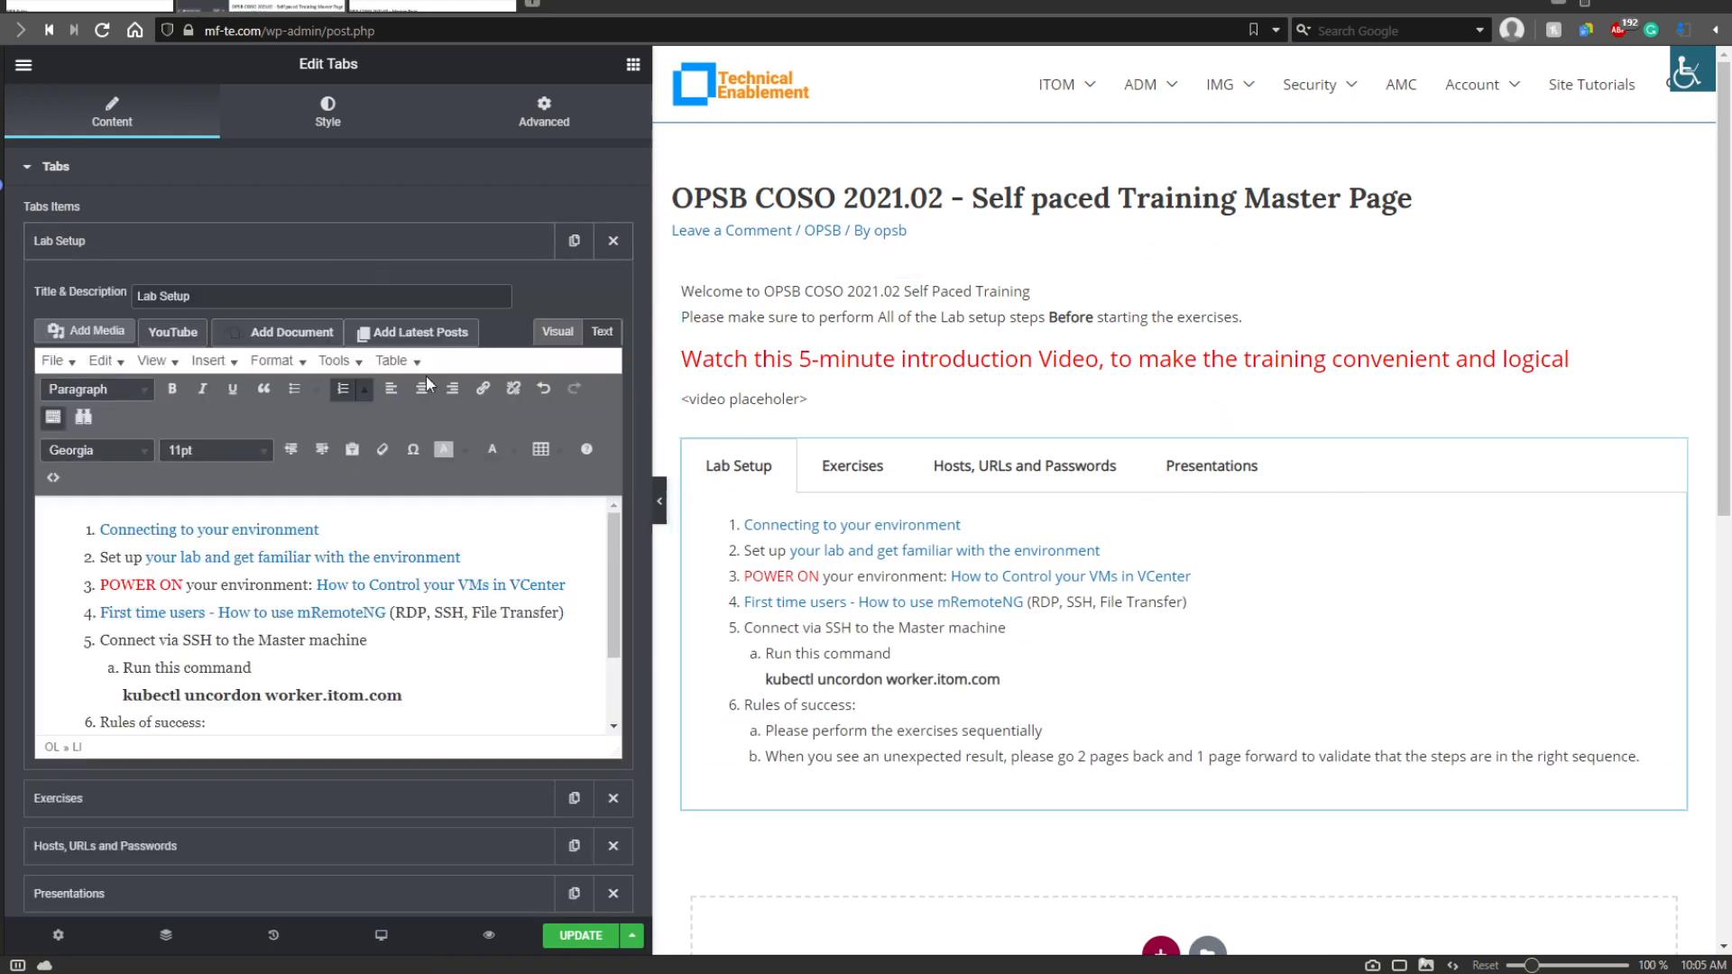
left_click(1060, 329)
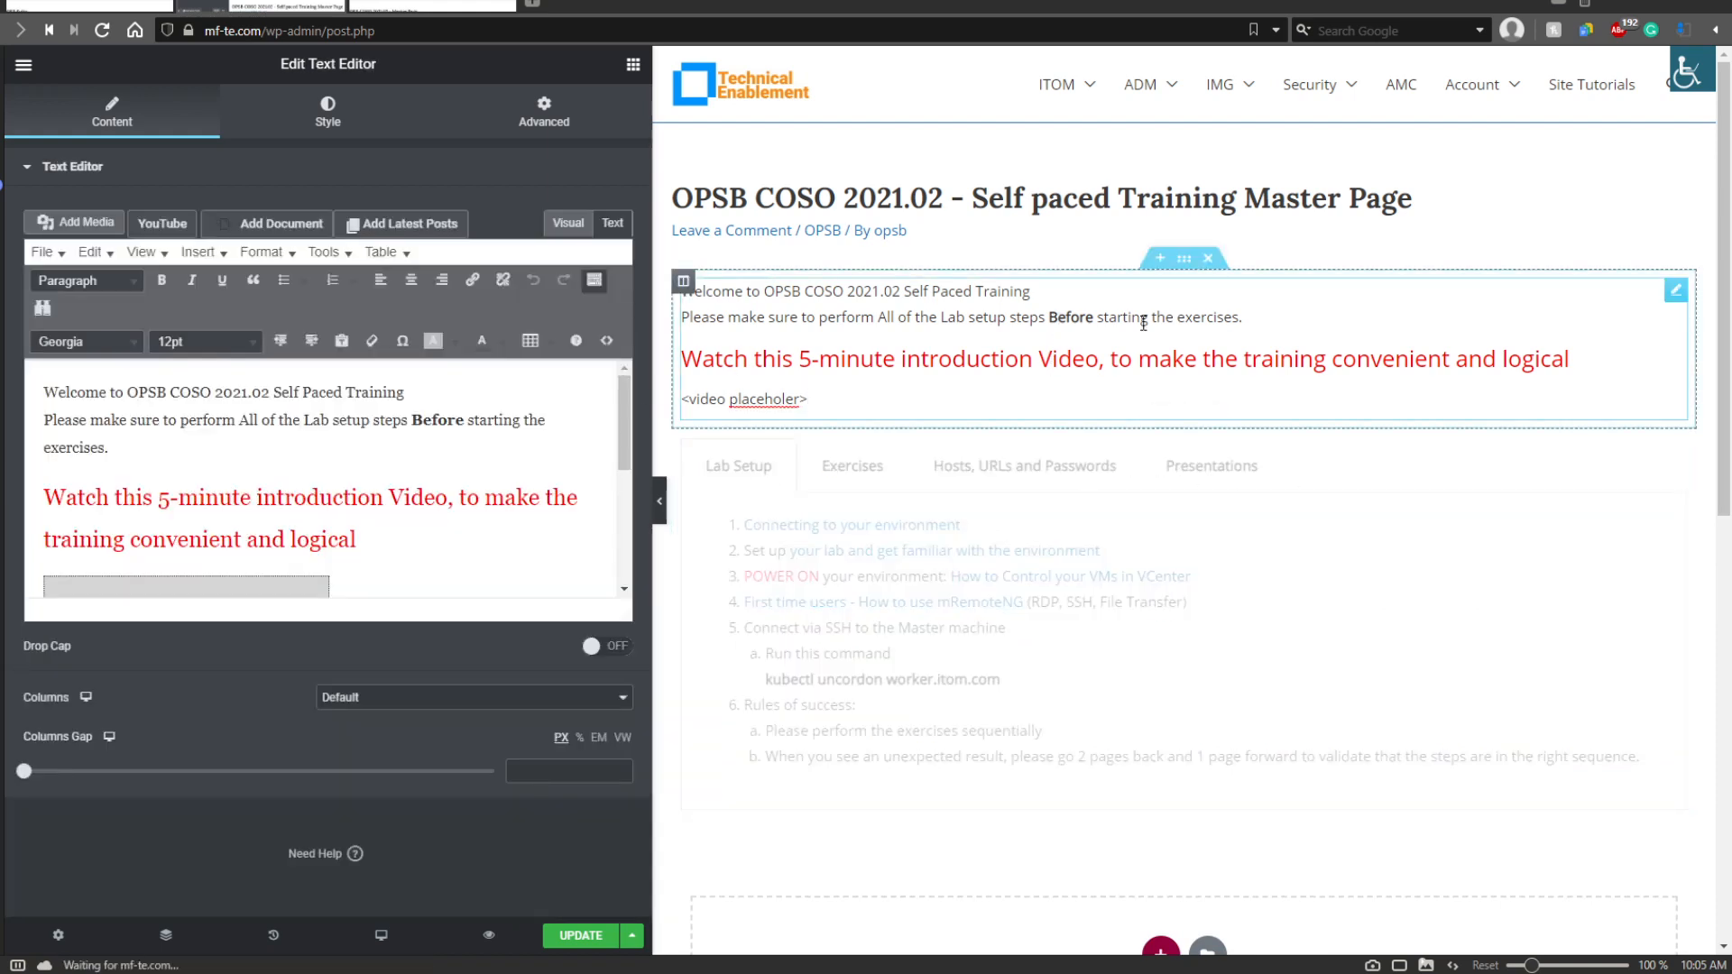
scroll(325, 506, "down", 3)
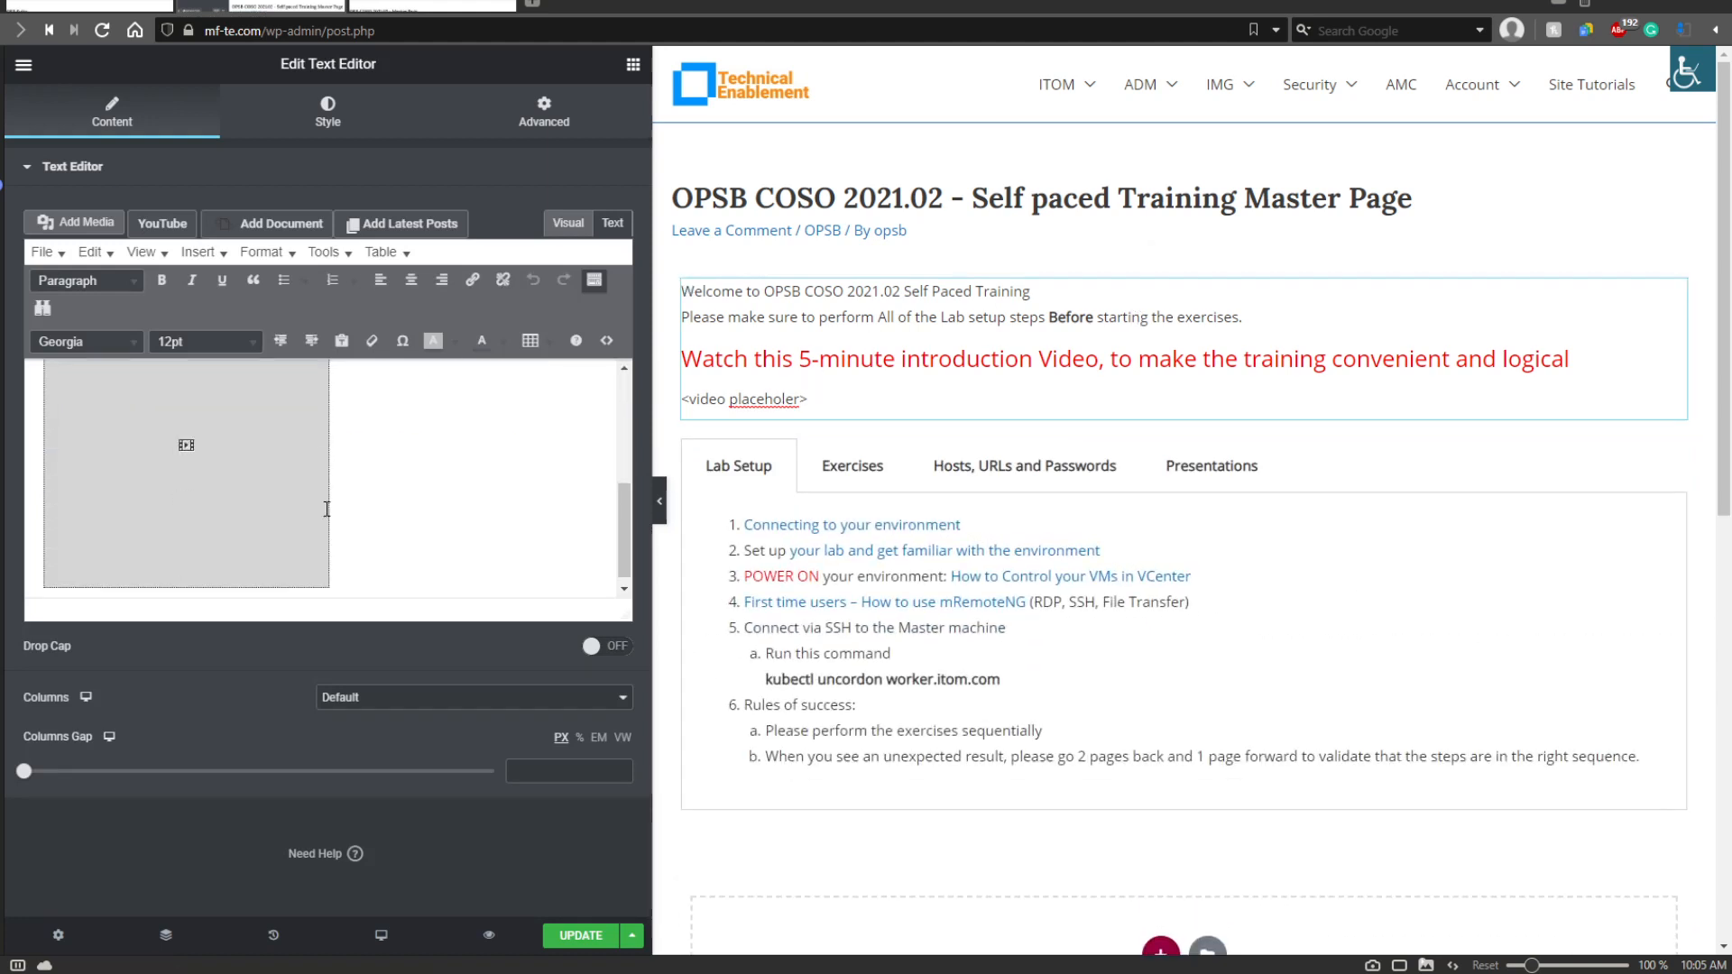
scroll(539, 473, "up", 3)
left_click(282, 448)
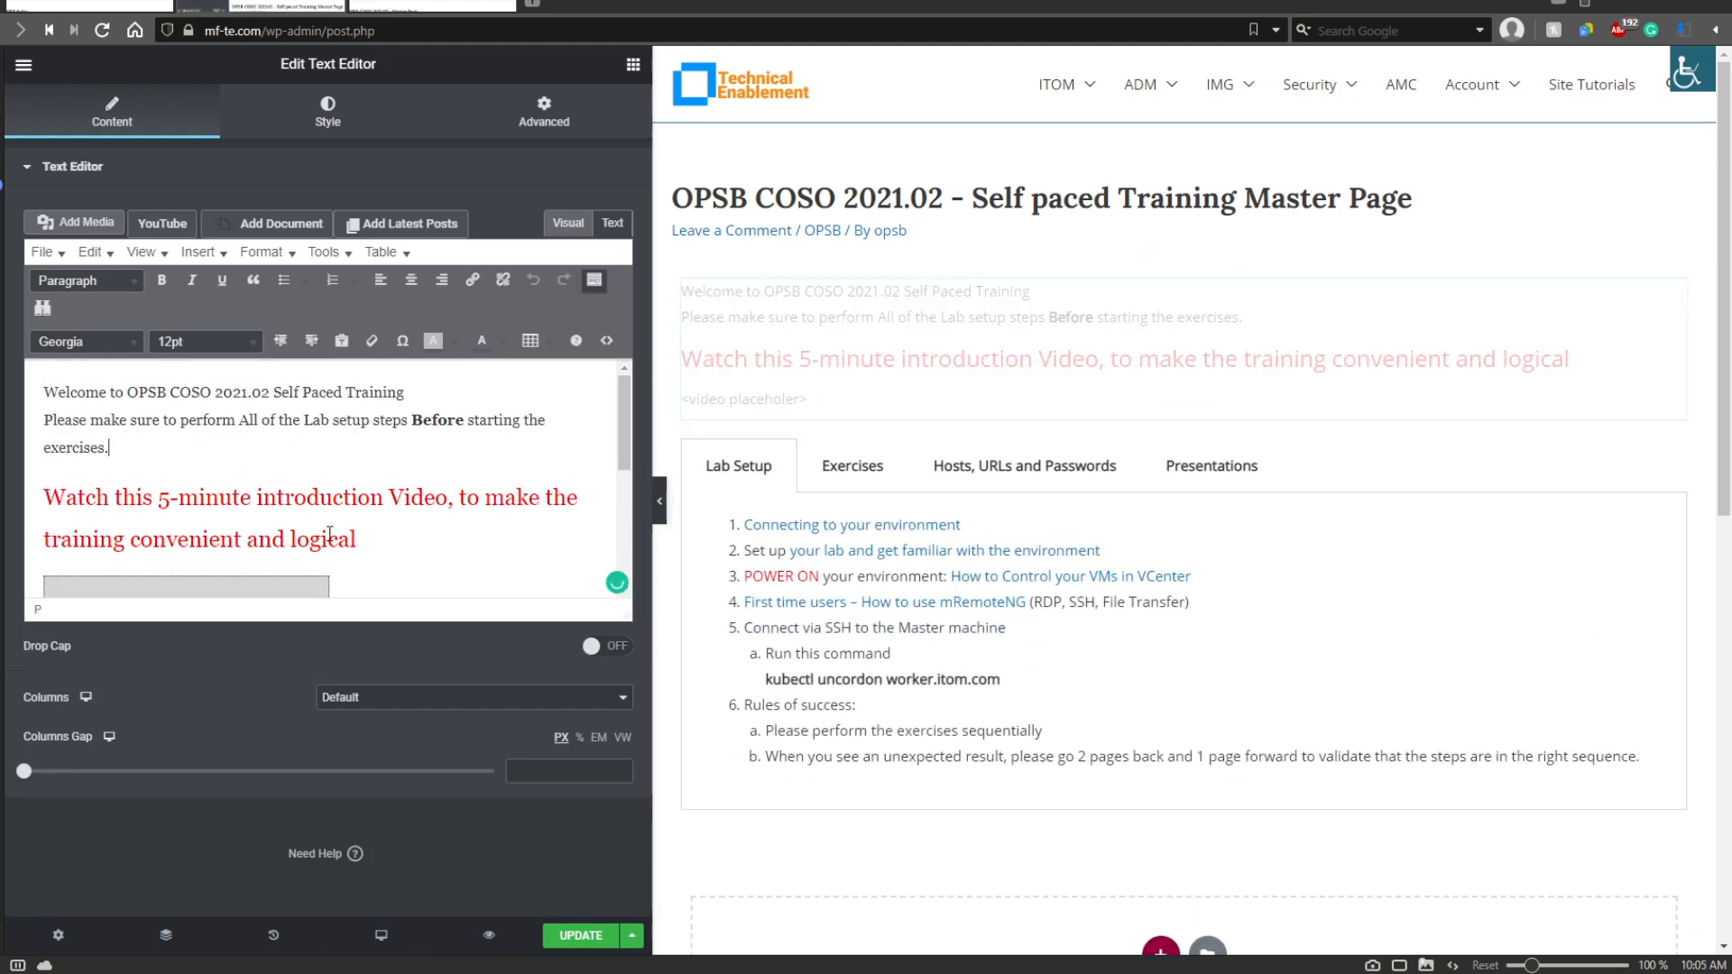
scroll(307, 518, "down", 2)
left_click(264, 502)
scroll(393, 471, "down", 1)
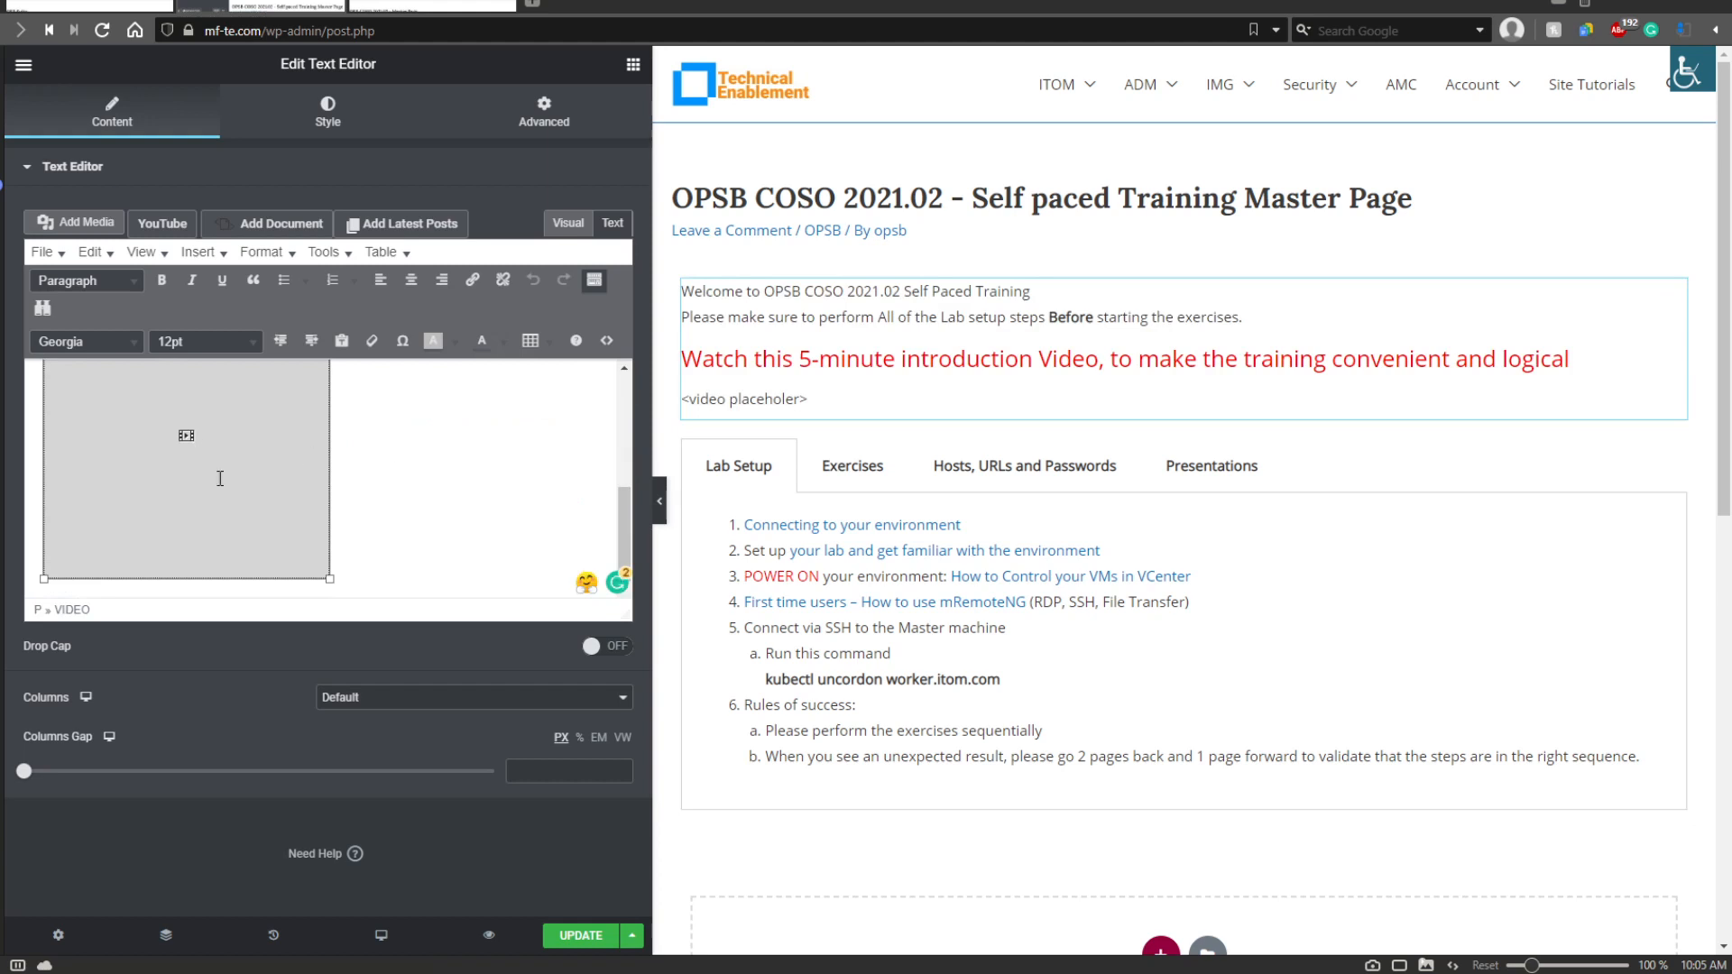
scroll(425, 514, "up", 3)
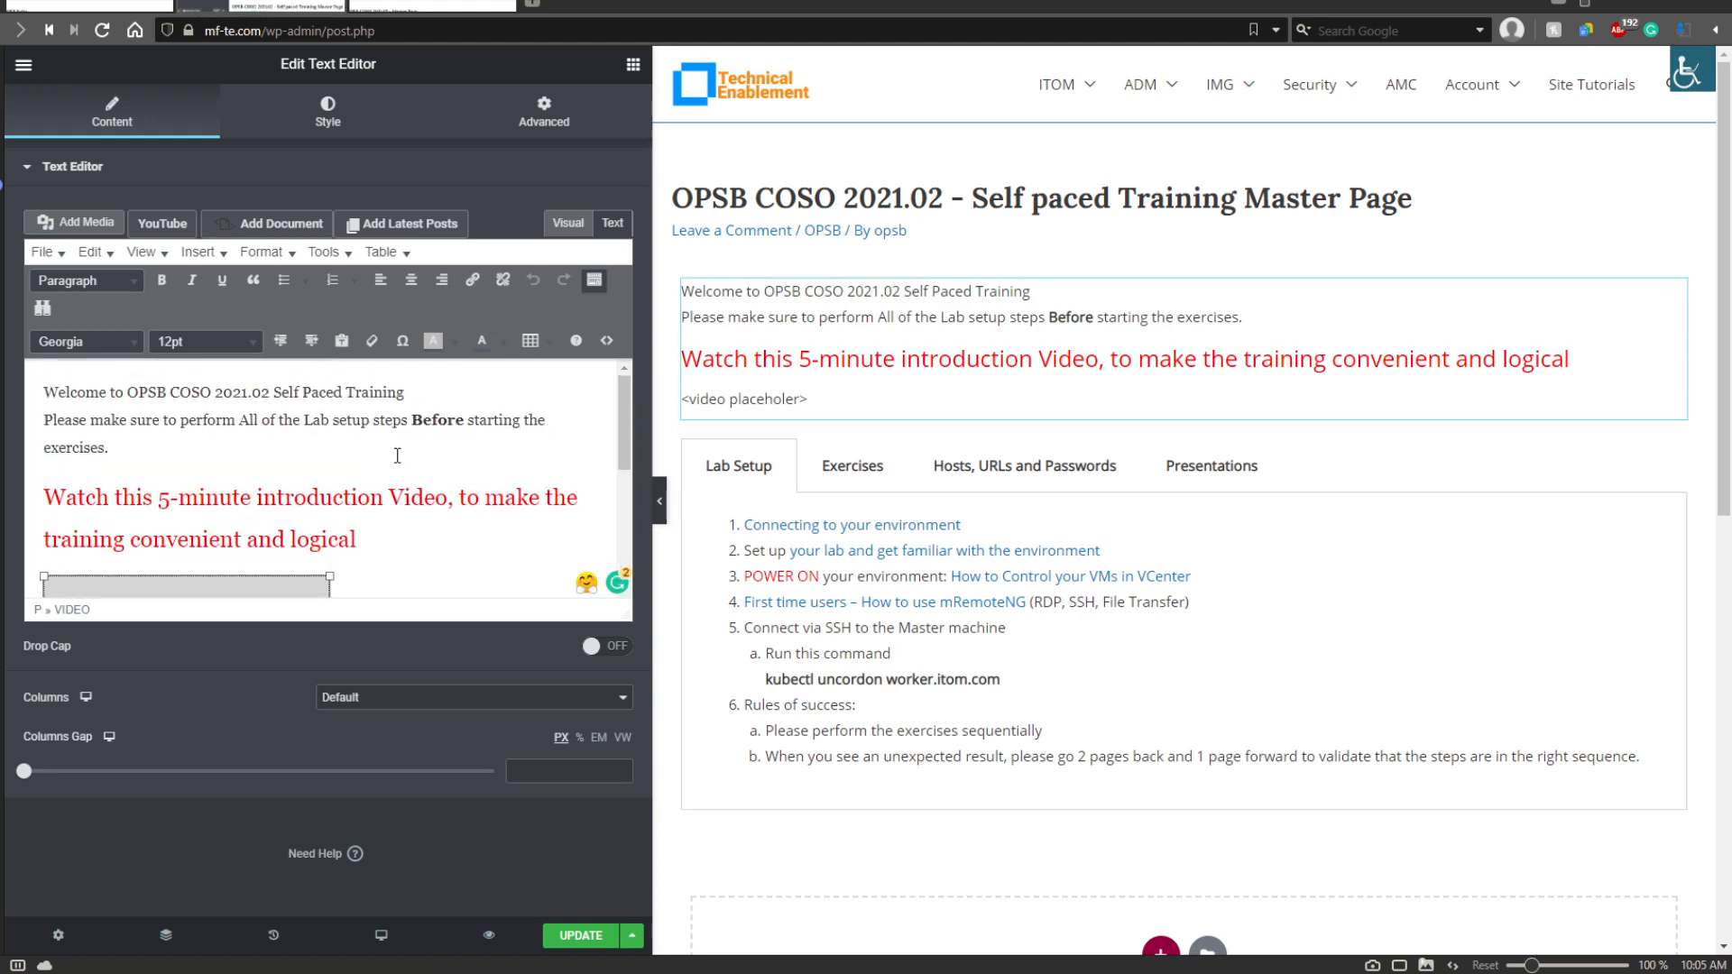
left_click(489, 938)
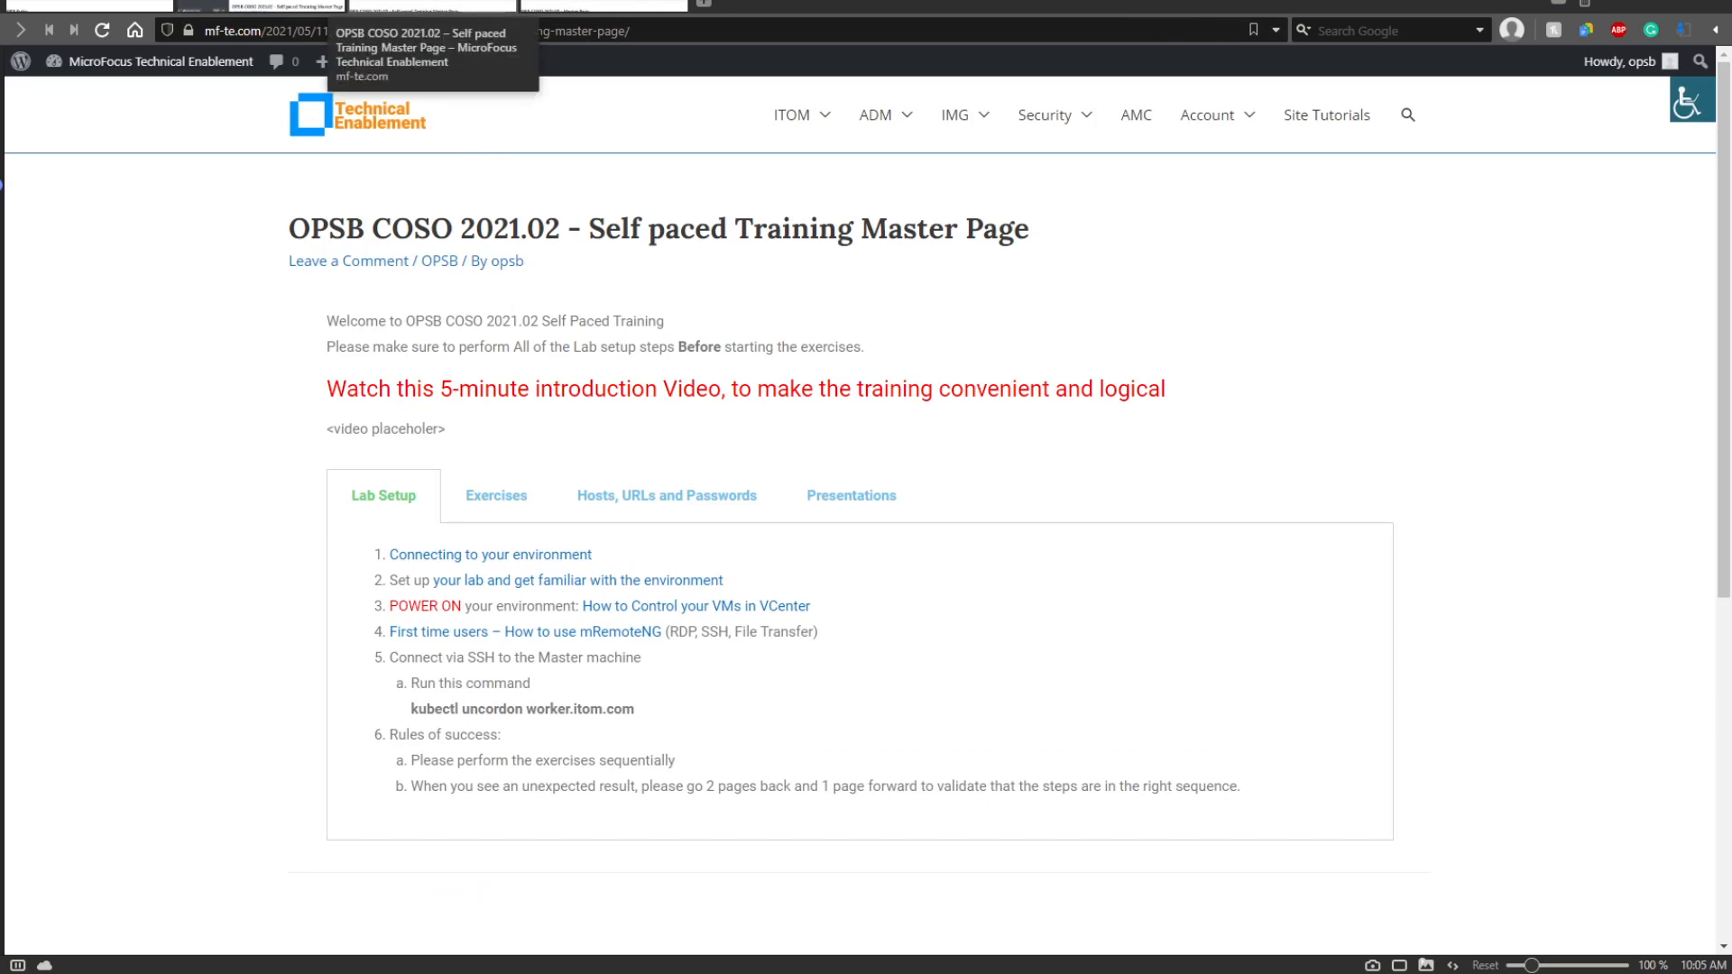
left_click(506, 2)
Add the line "URLS, IP, Hostnames, Passwords are available in a dedicated tab" below the embedded video in the intro text.
left_click(311, 455)
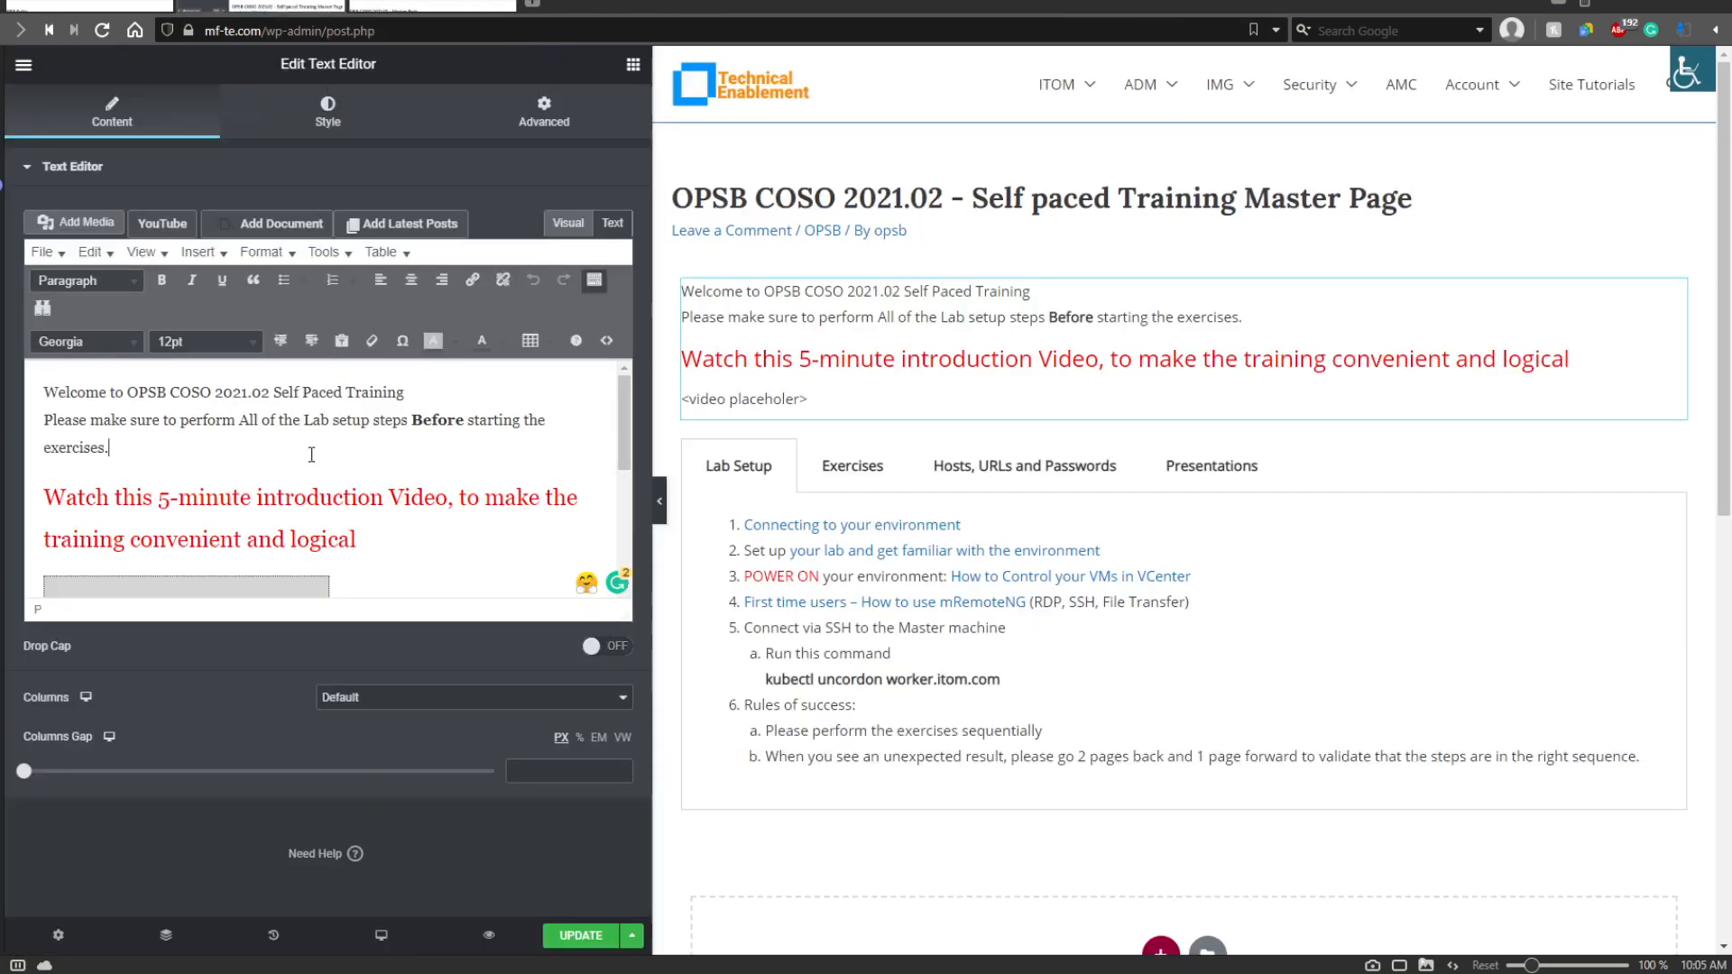
scroll(416, 539, "down", 5)
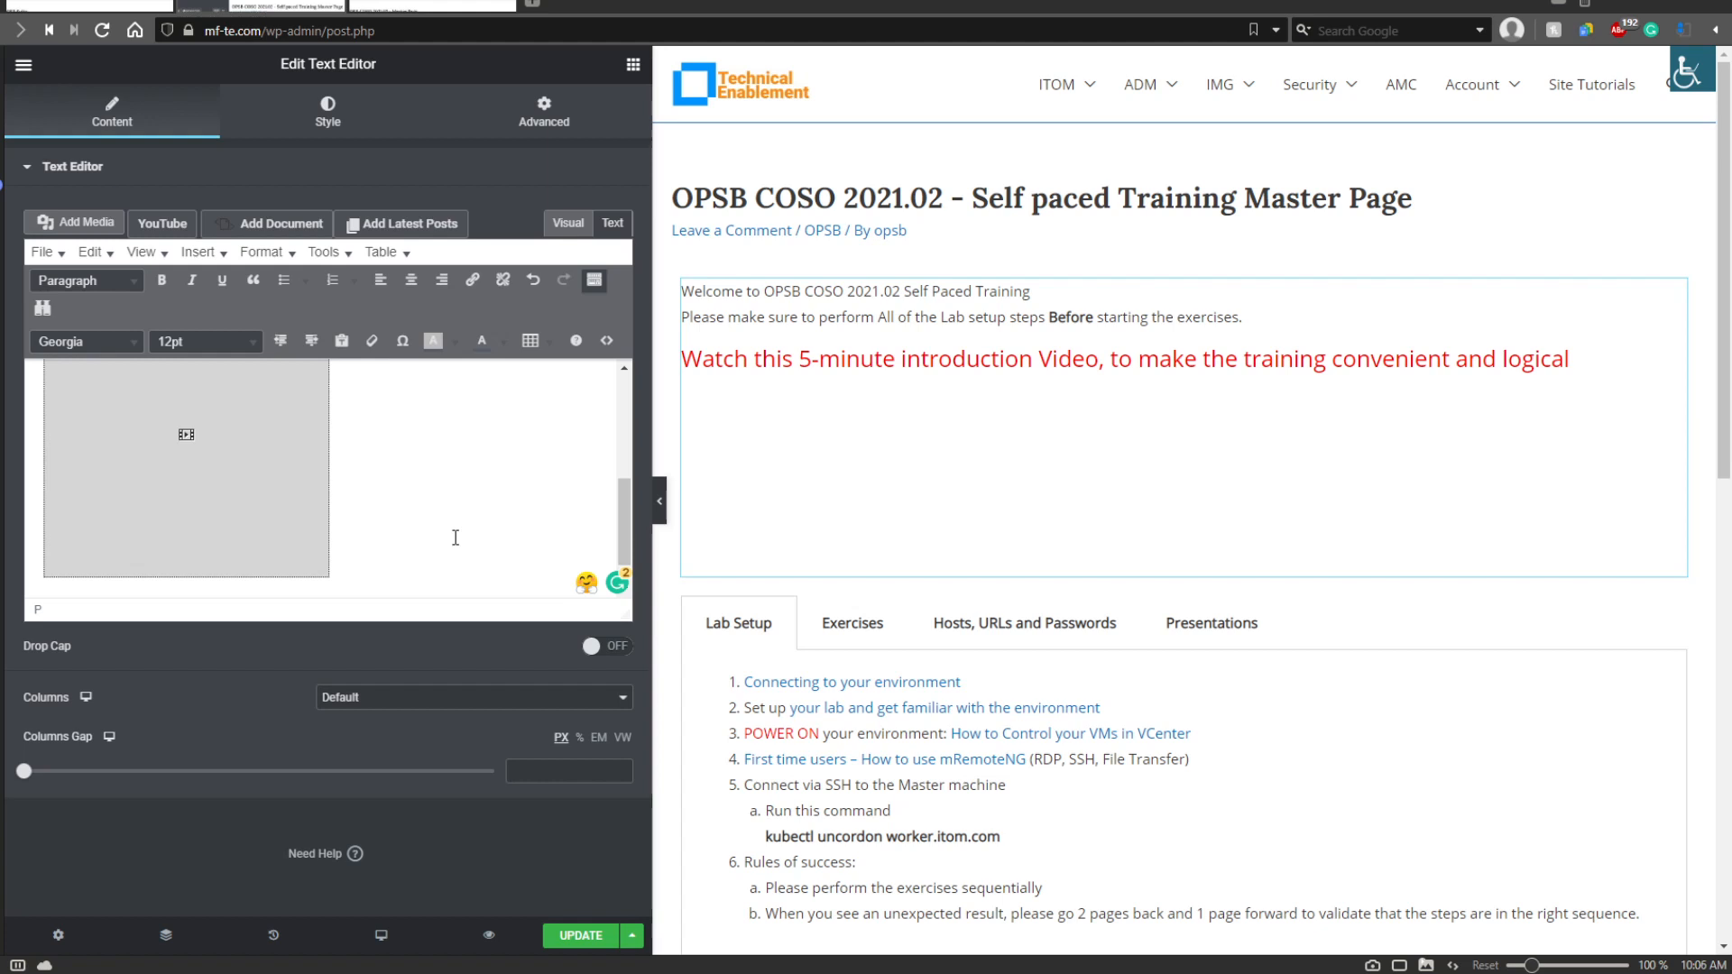
key("Return")
type("URLS")
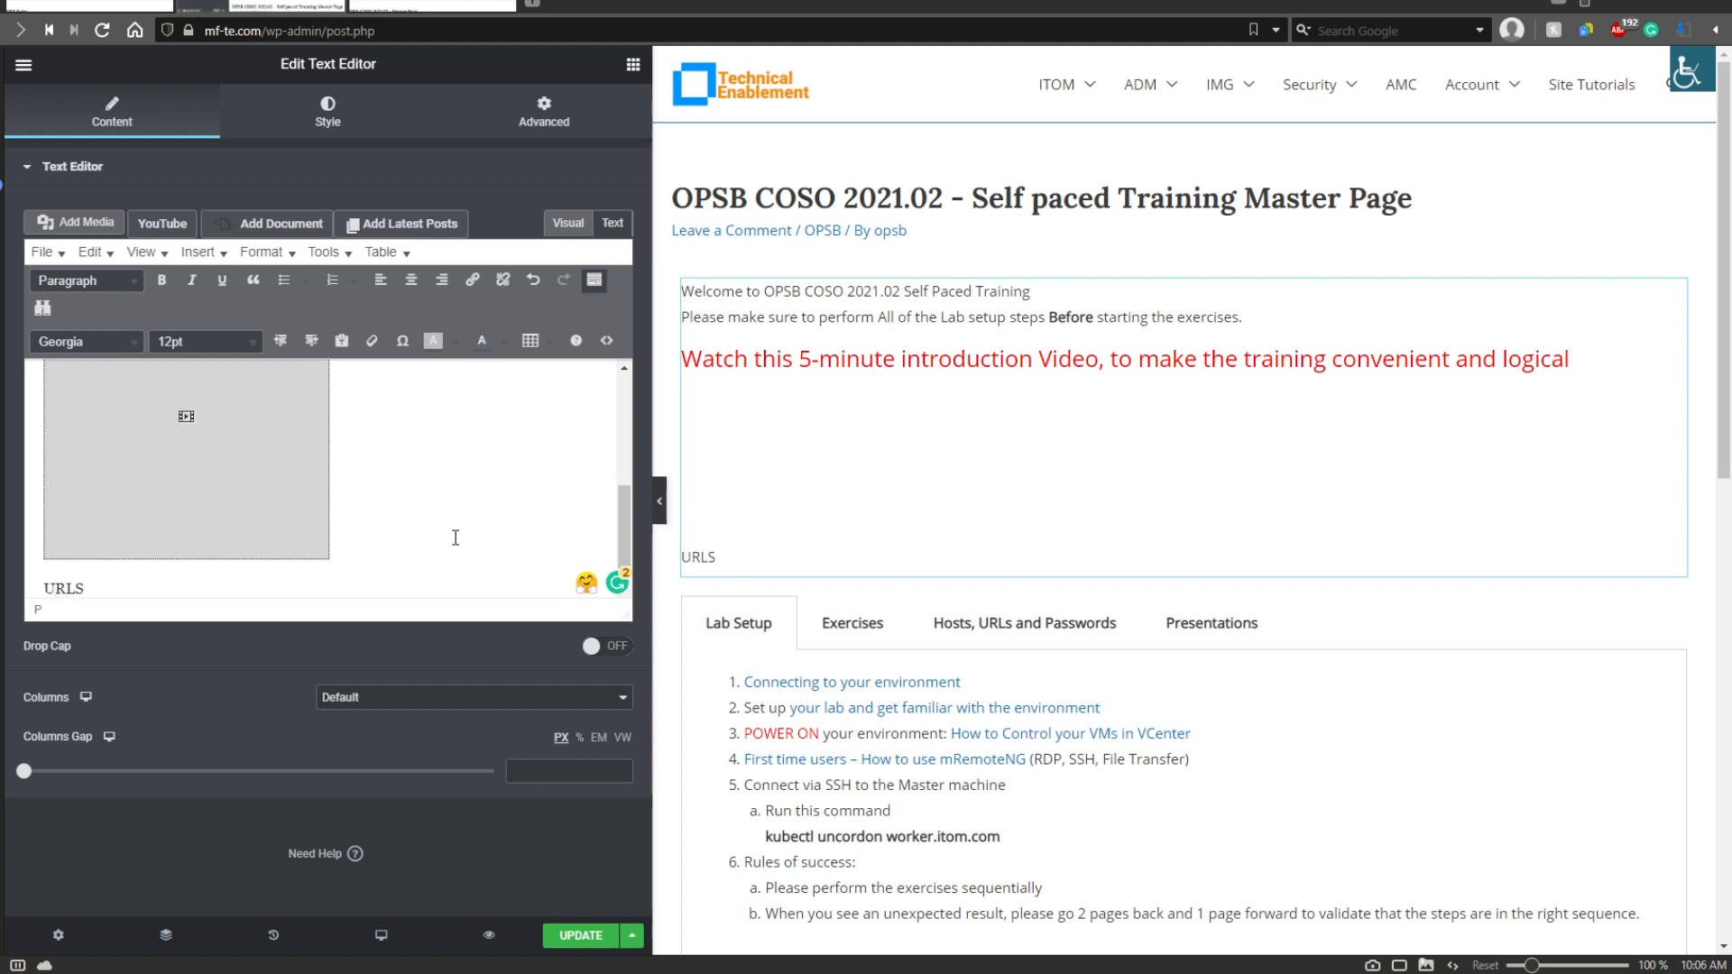
type(", IP, Hostna")
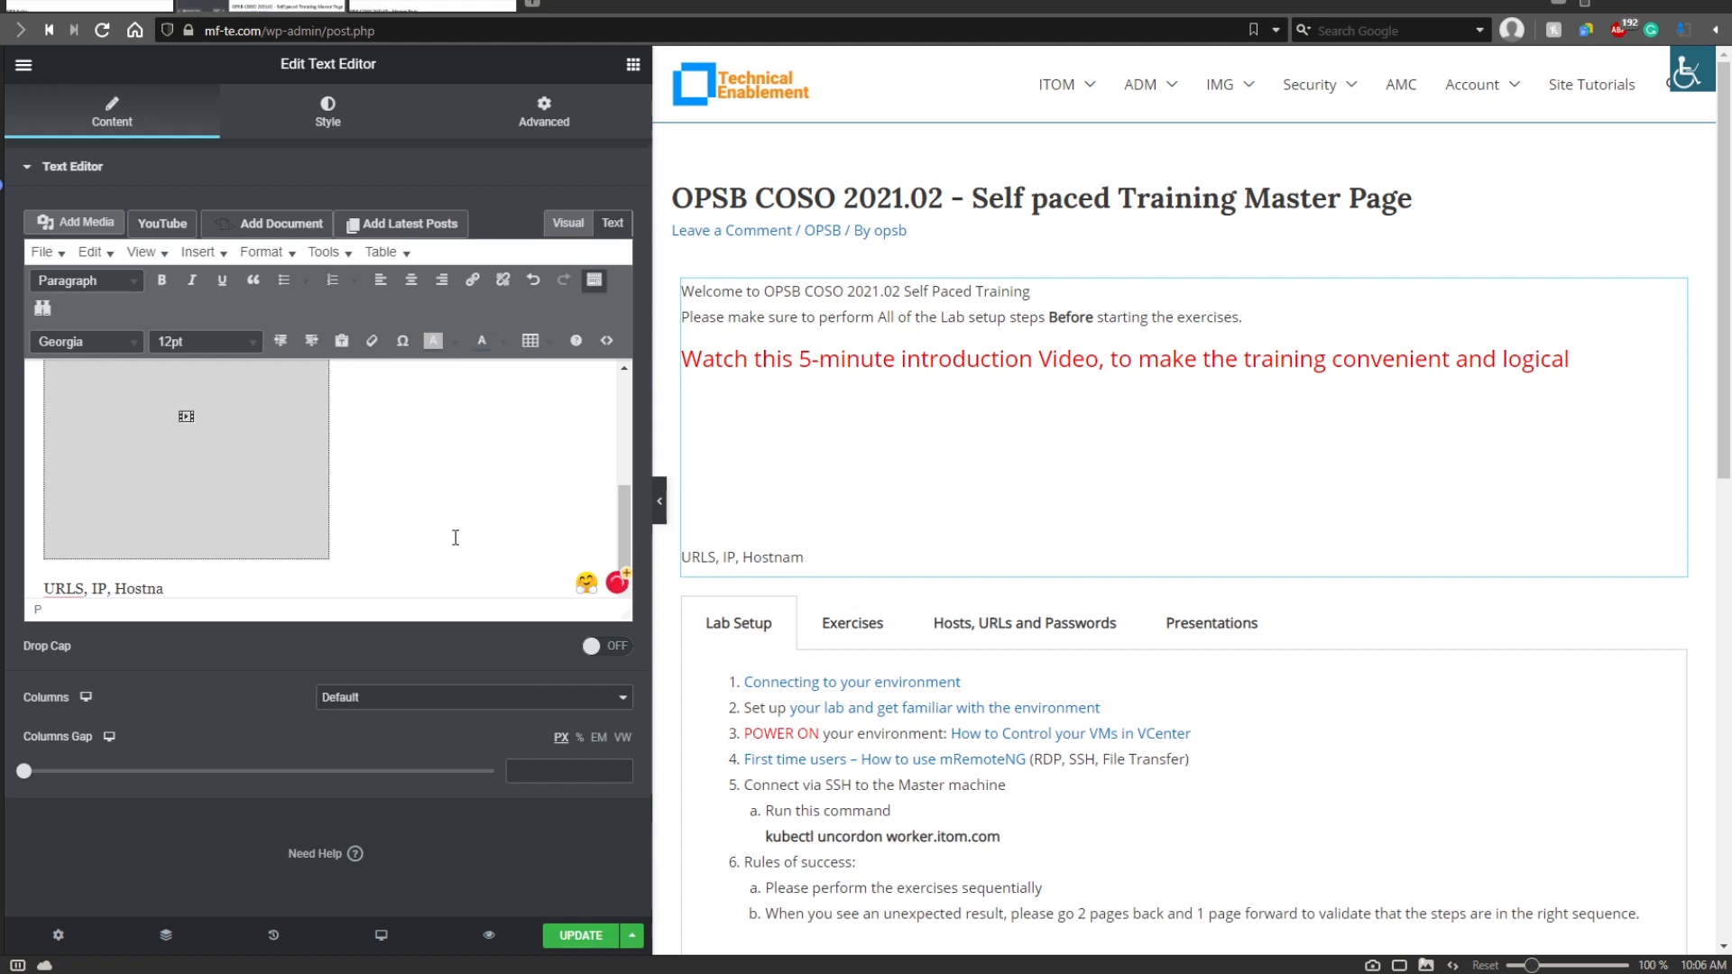
type("memes, Password")
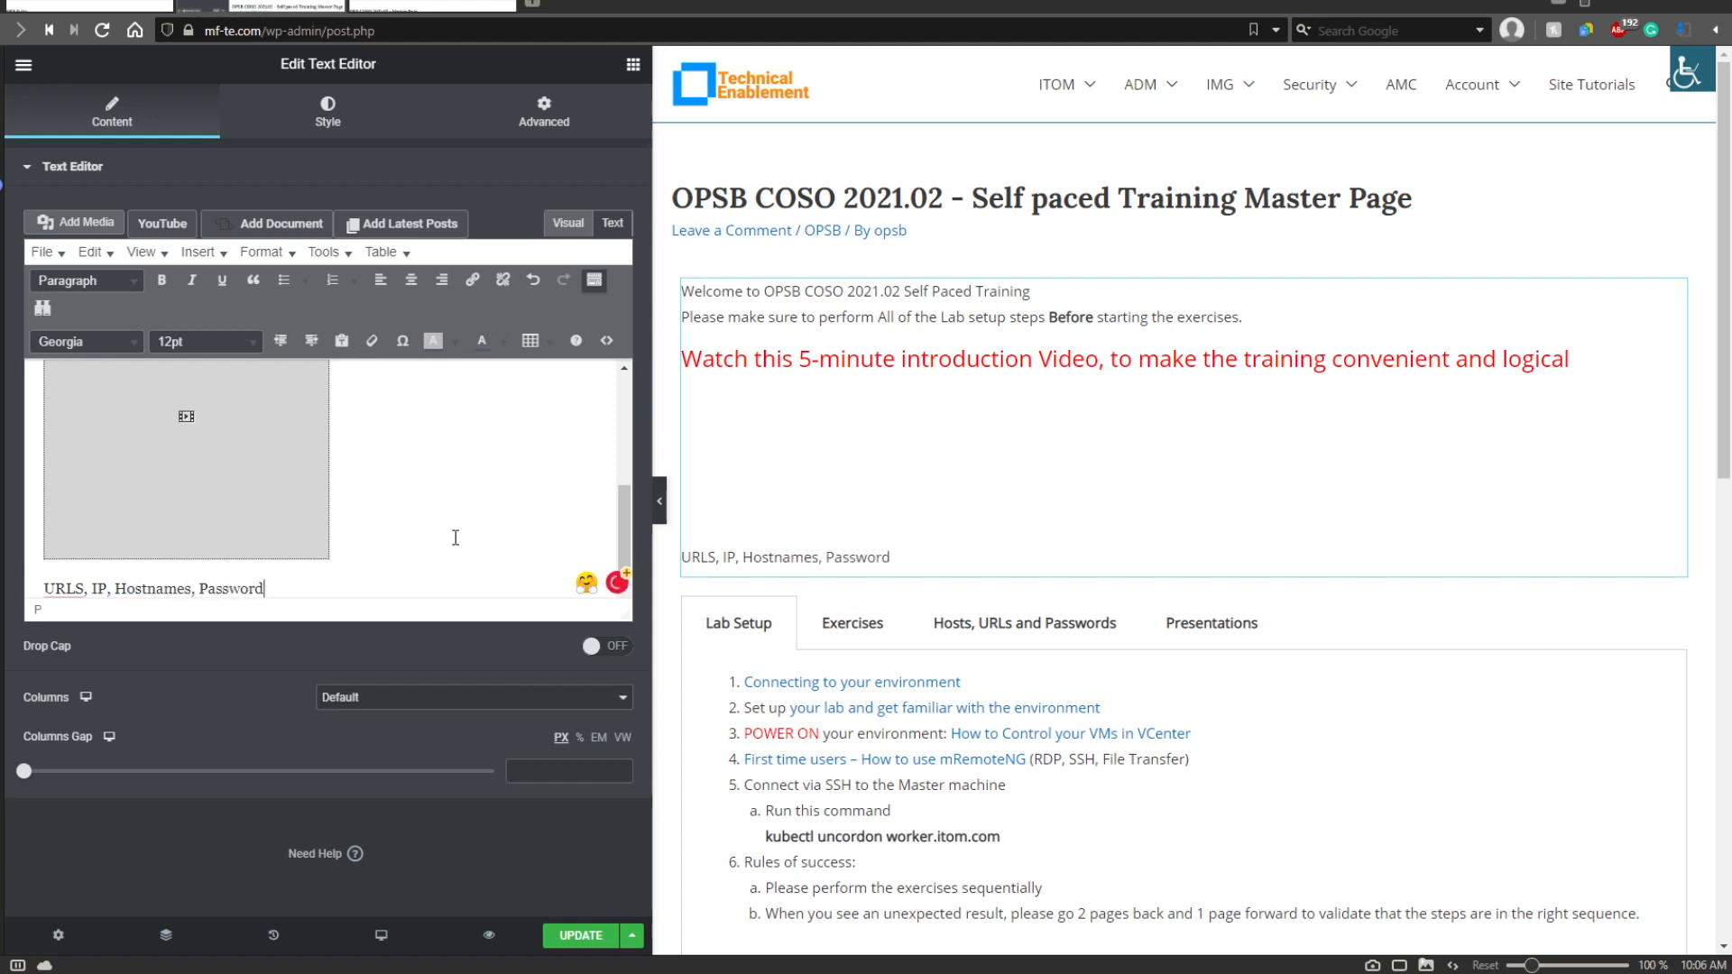
key("BackSpace")
key("BackSpace")
type("rds are available in")
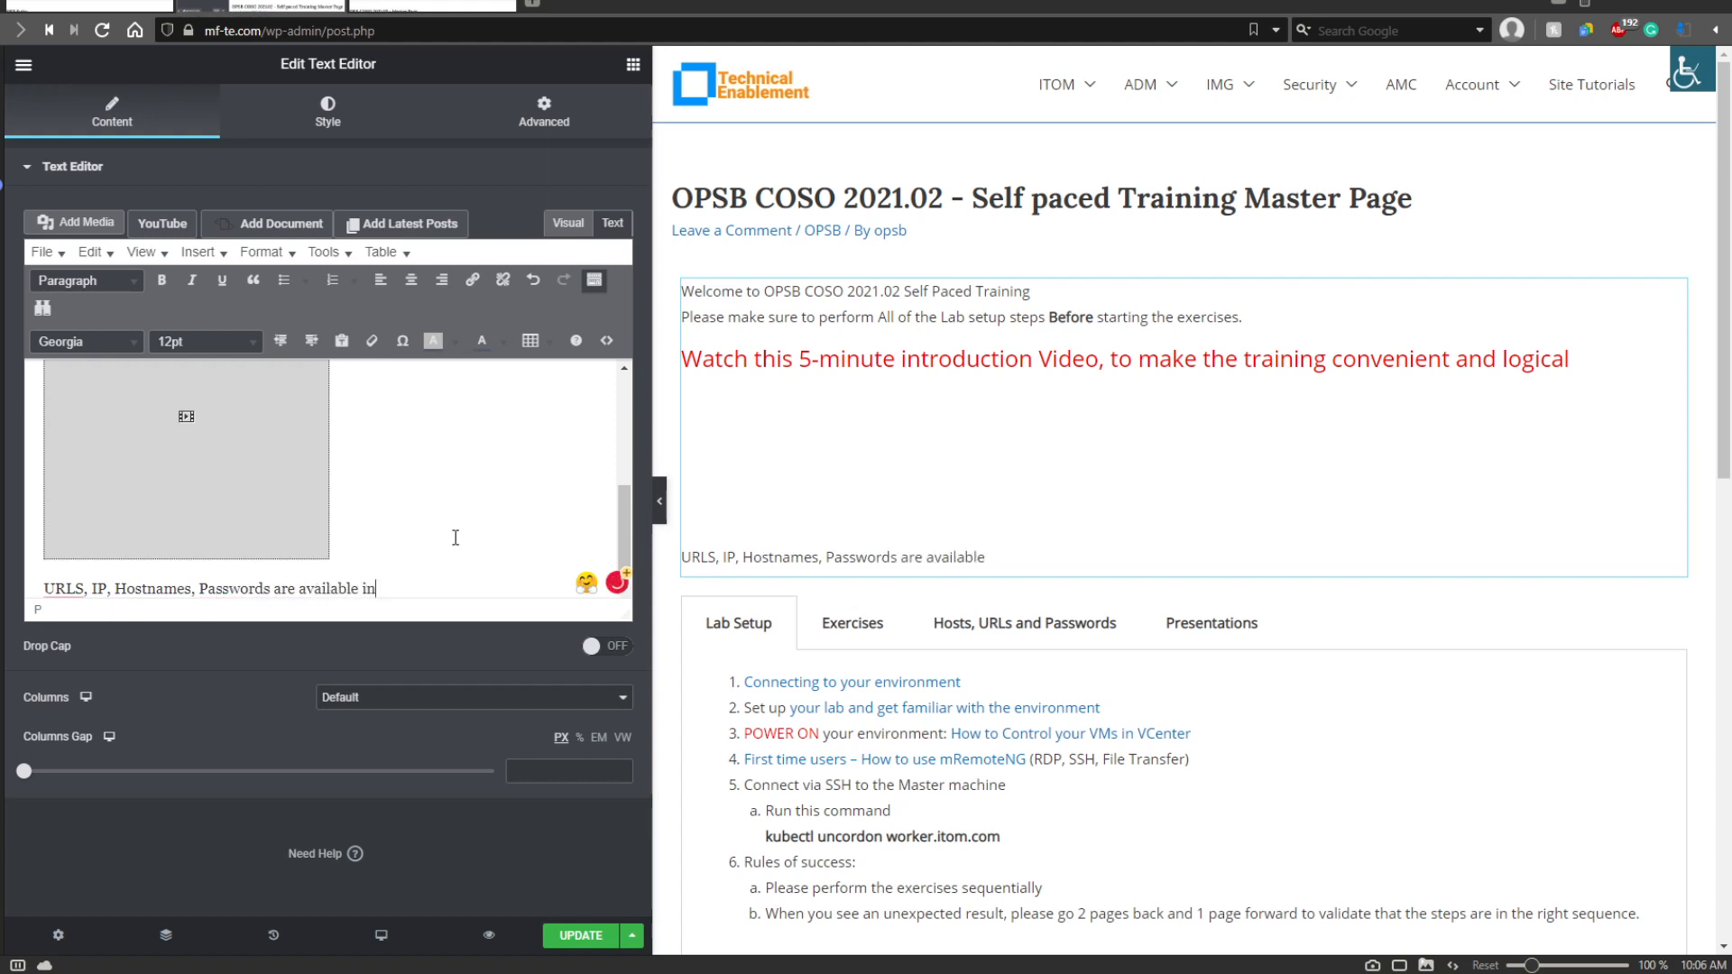
type(" a dedicated ta")
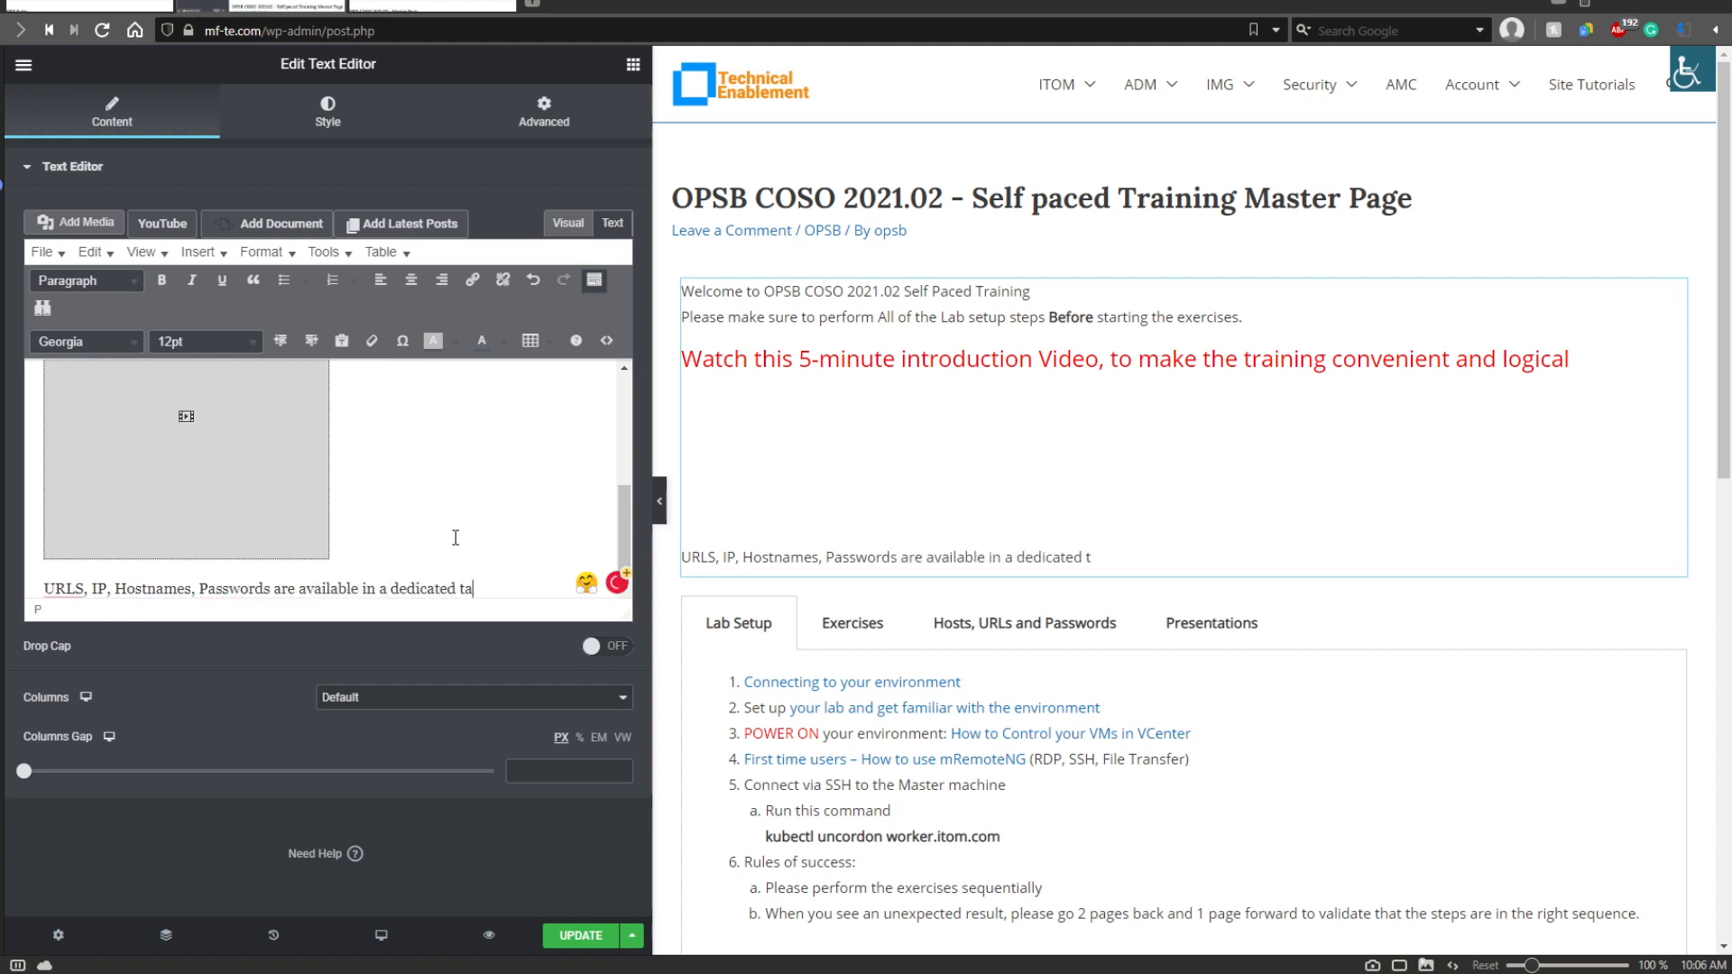
type("b")
Correct "URLS" to "URLs" in the line below the video and save the page.
left_click(78, 586)
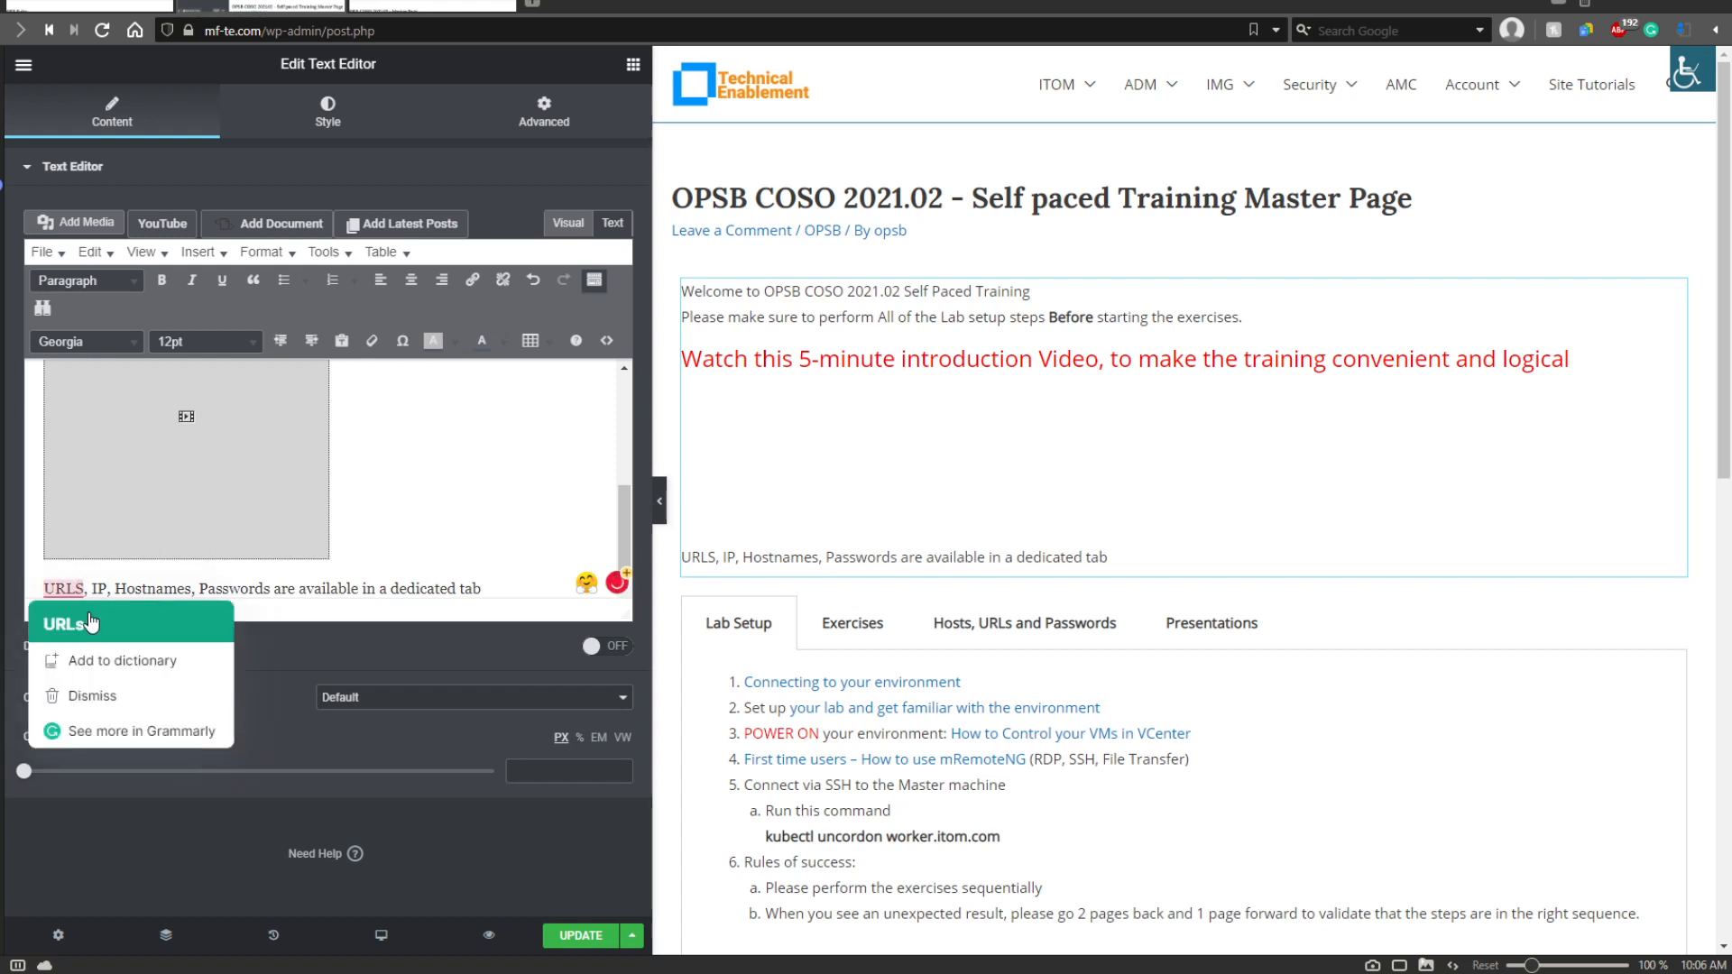
left_click(69, 619)
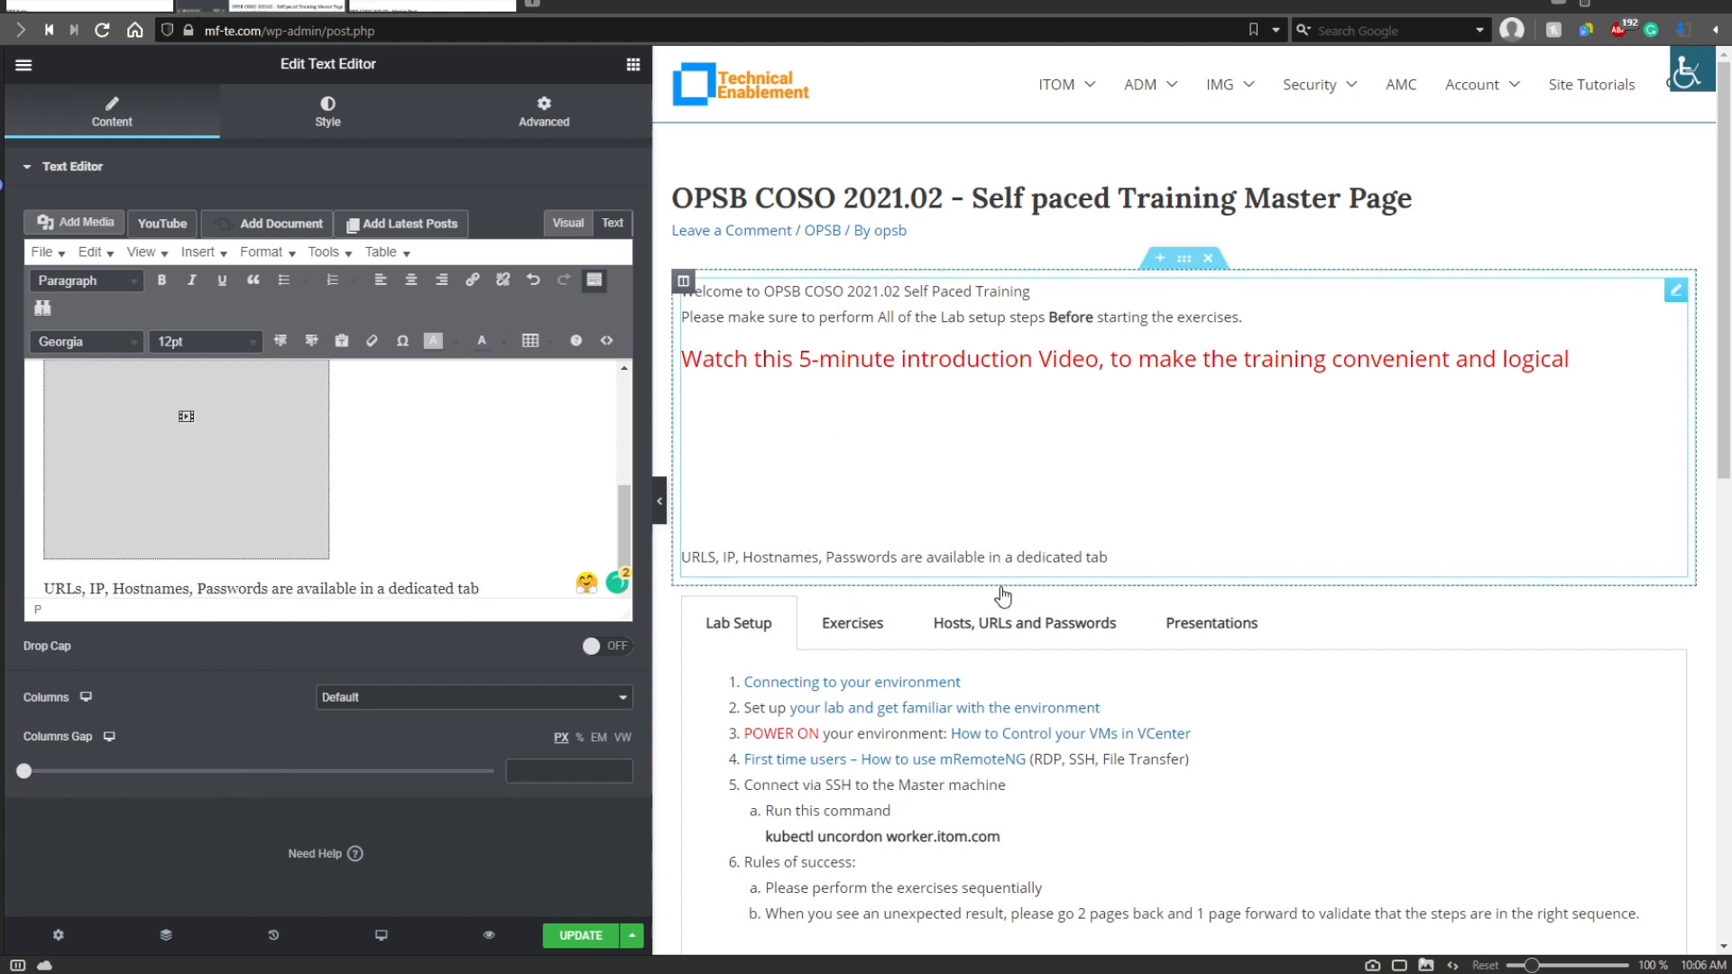
scroll(1002, 586, "down", 2)
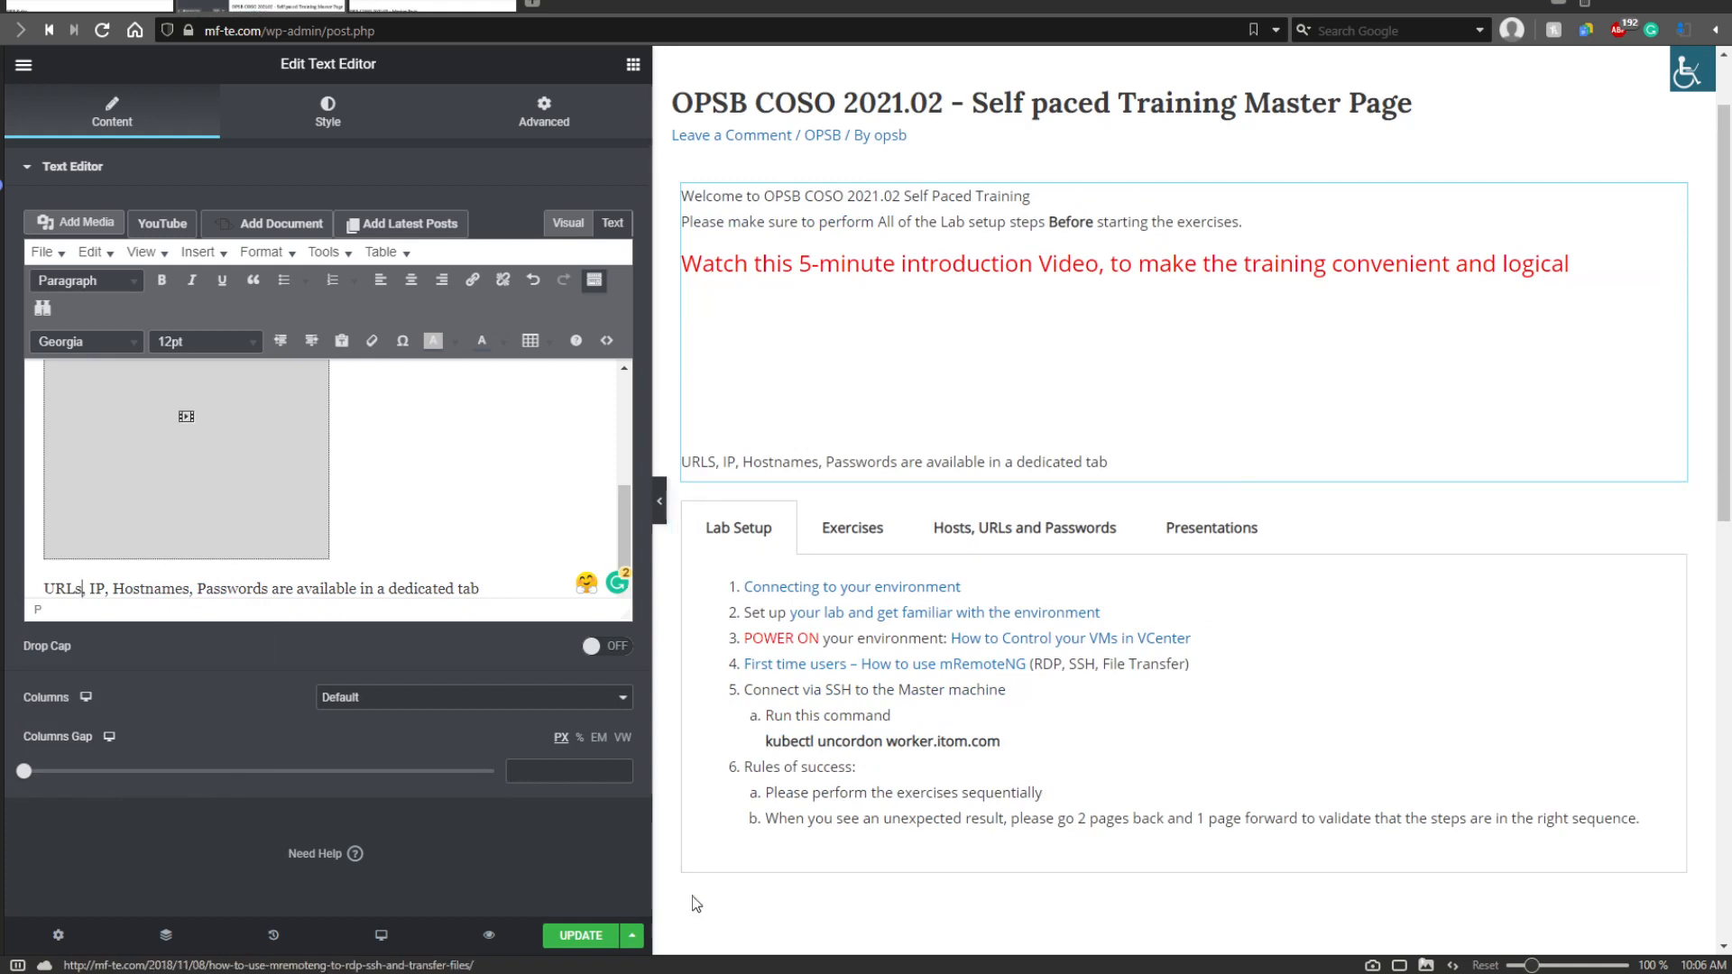
left_click(580, 935)
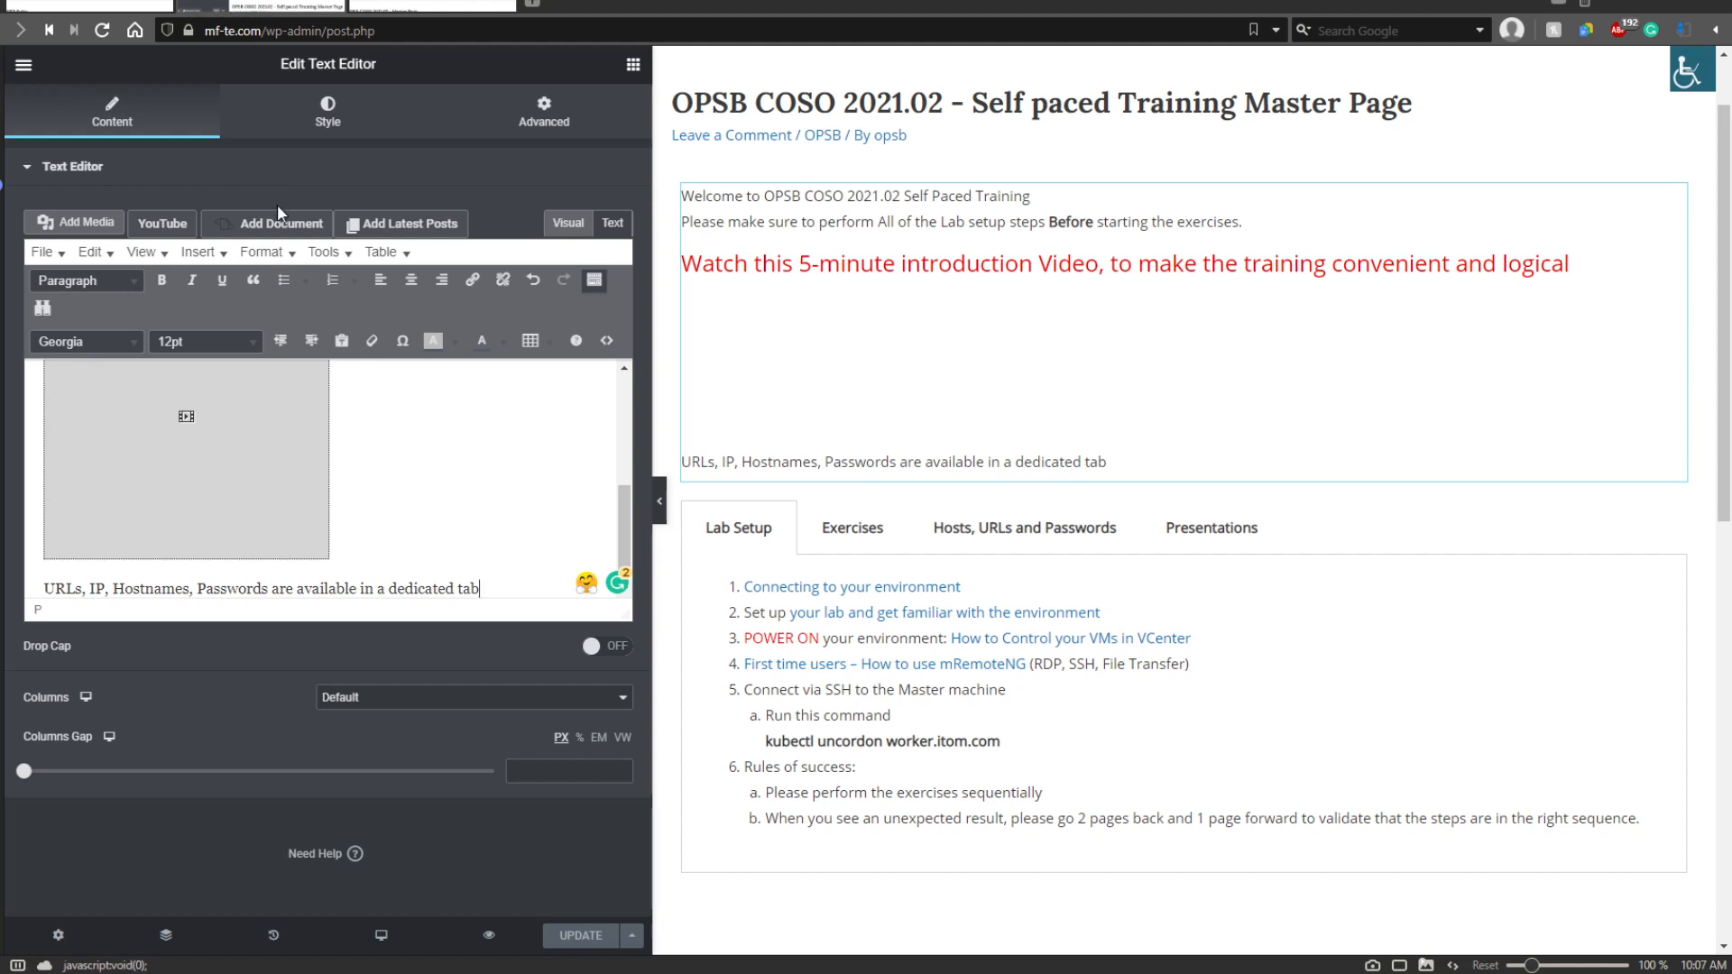
Open the content of the Exercises item in the Tabs widget for editing.
left_click(288, 171)
left_click(243, 176)
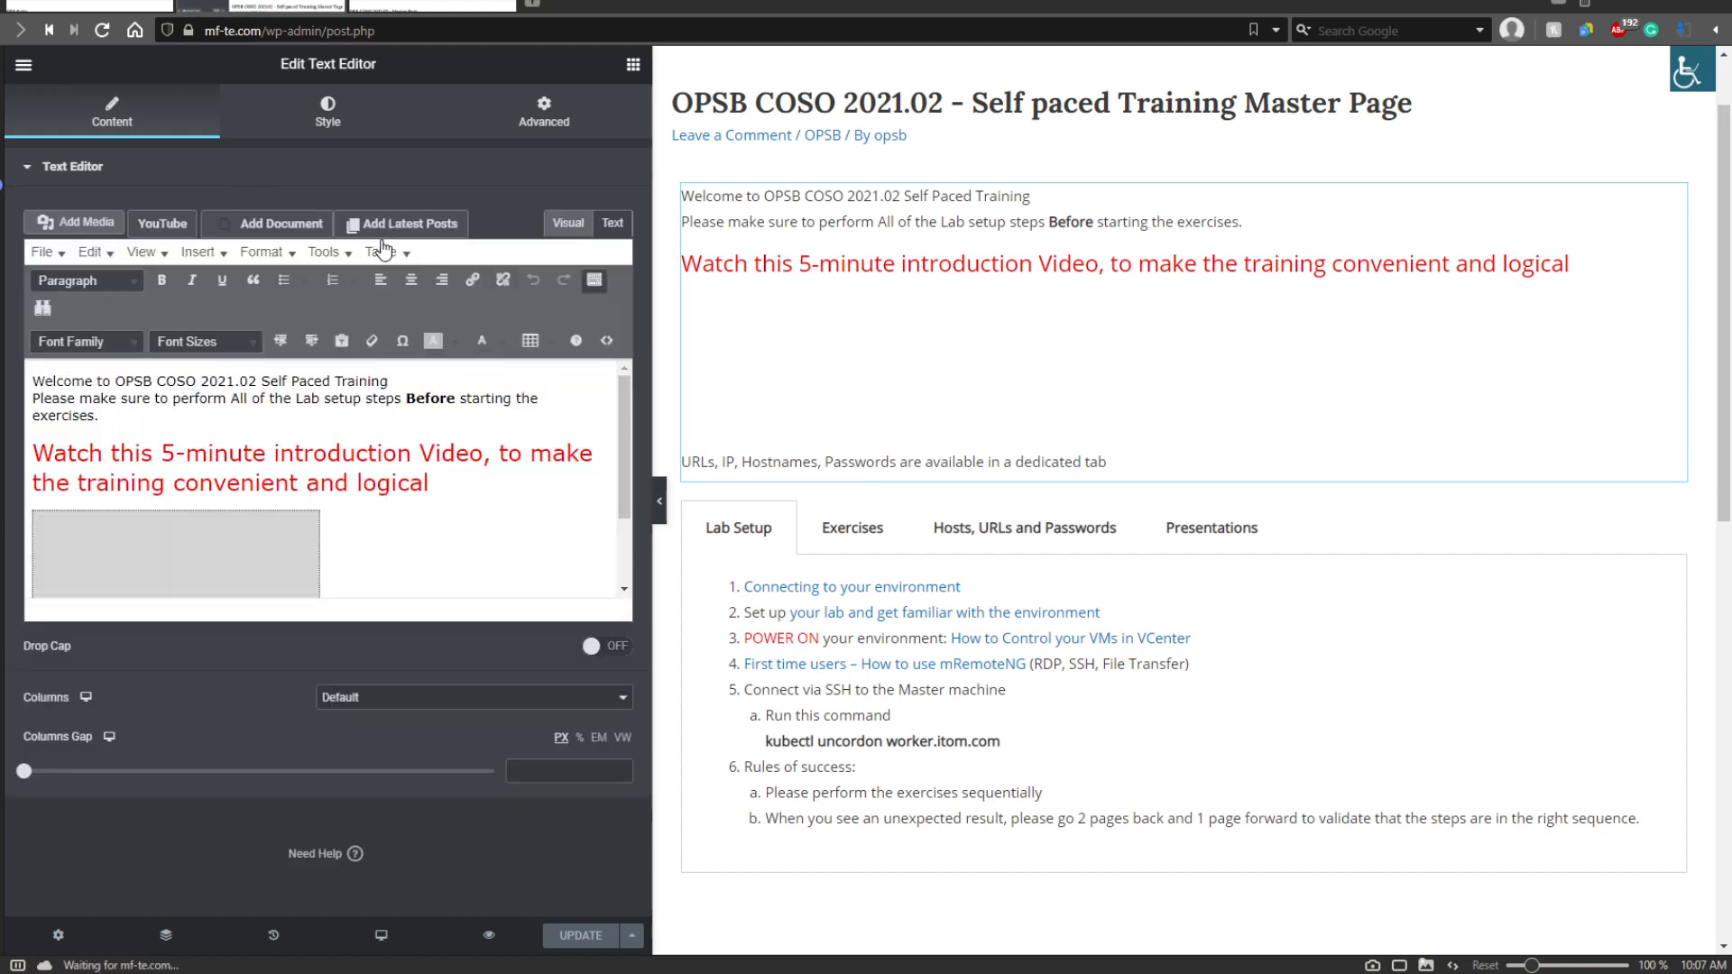
left_click(910, 616)
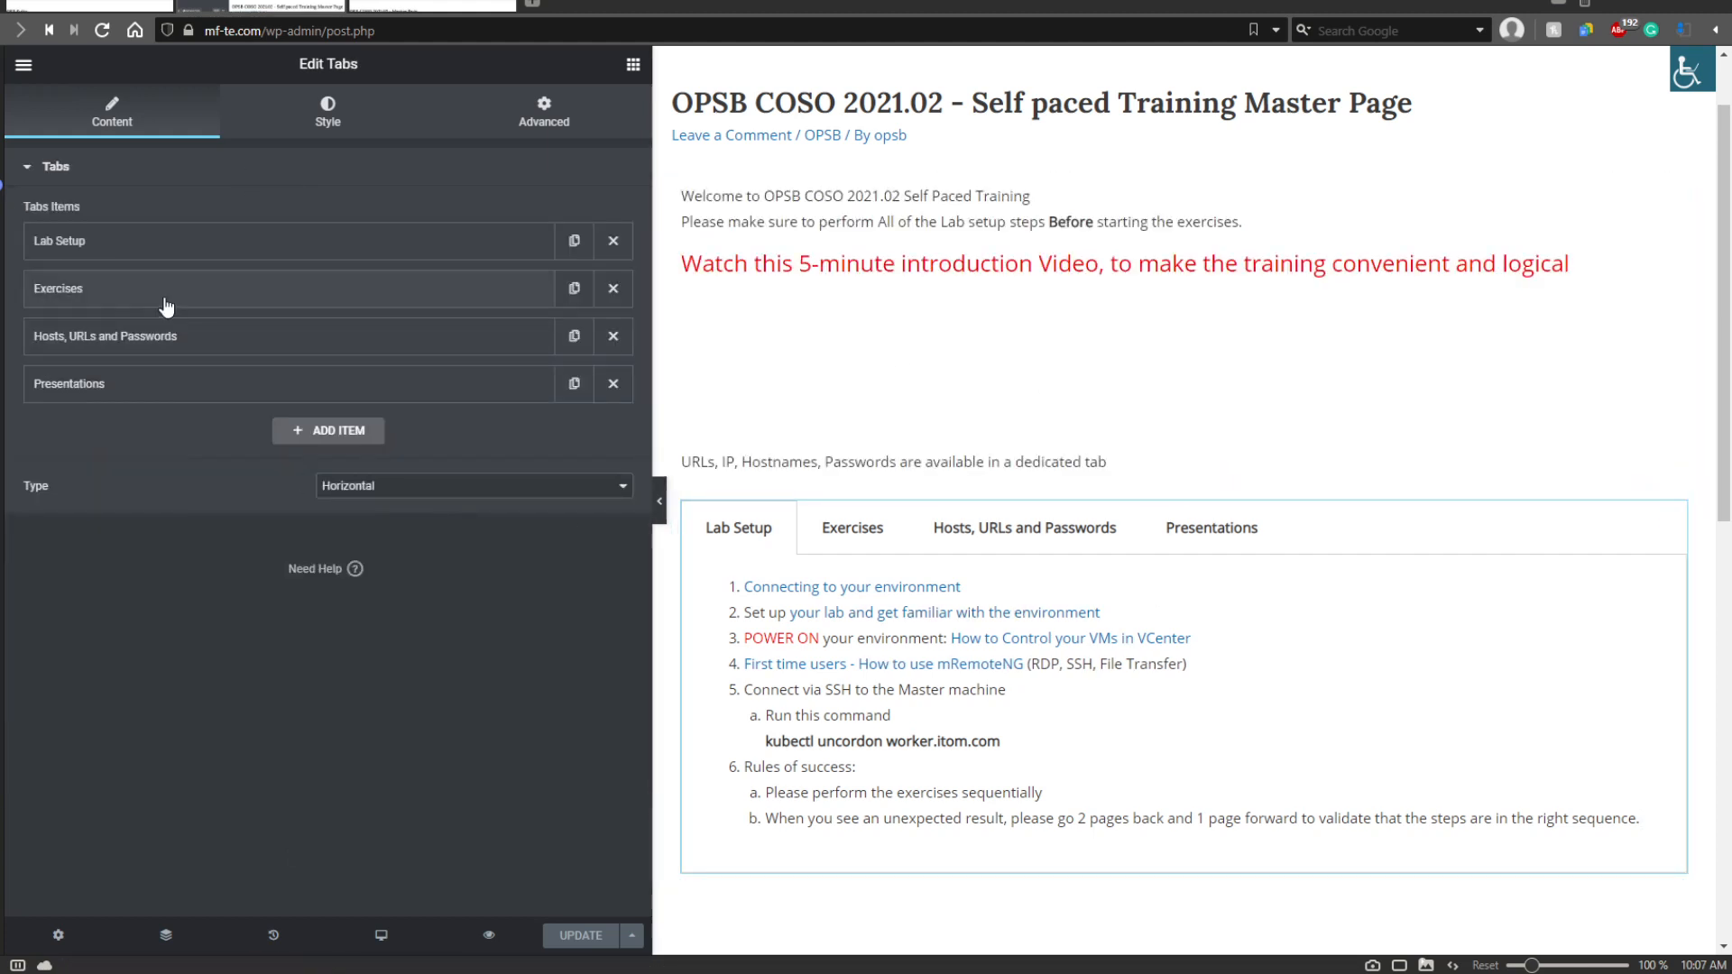
left_click(290, 297)
left_click(330, 572)
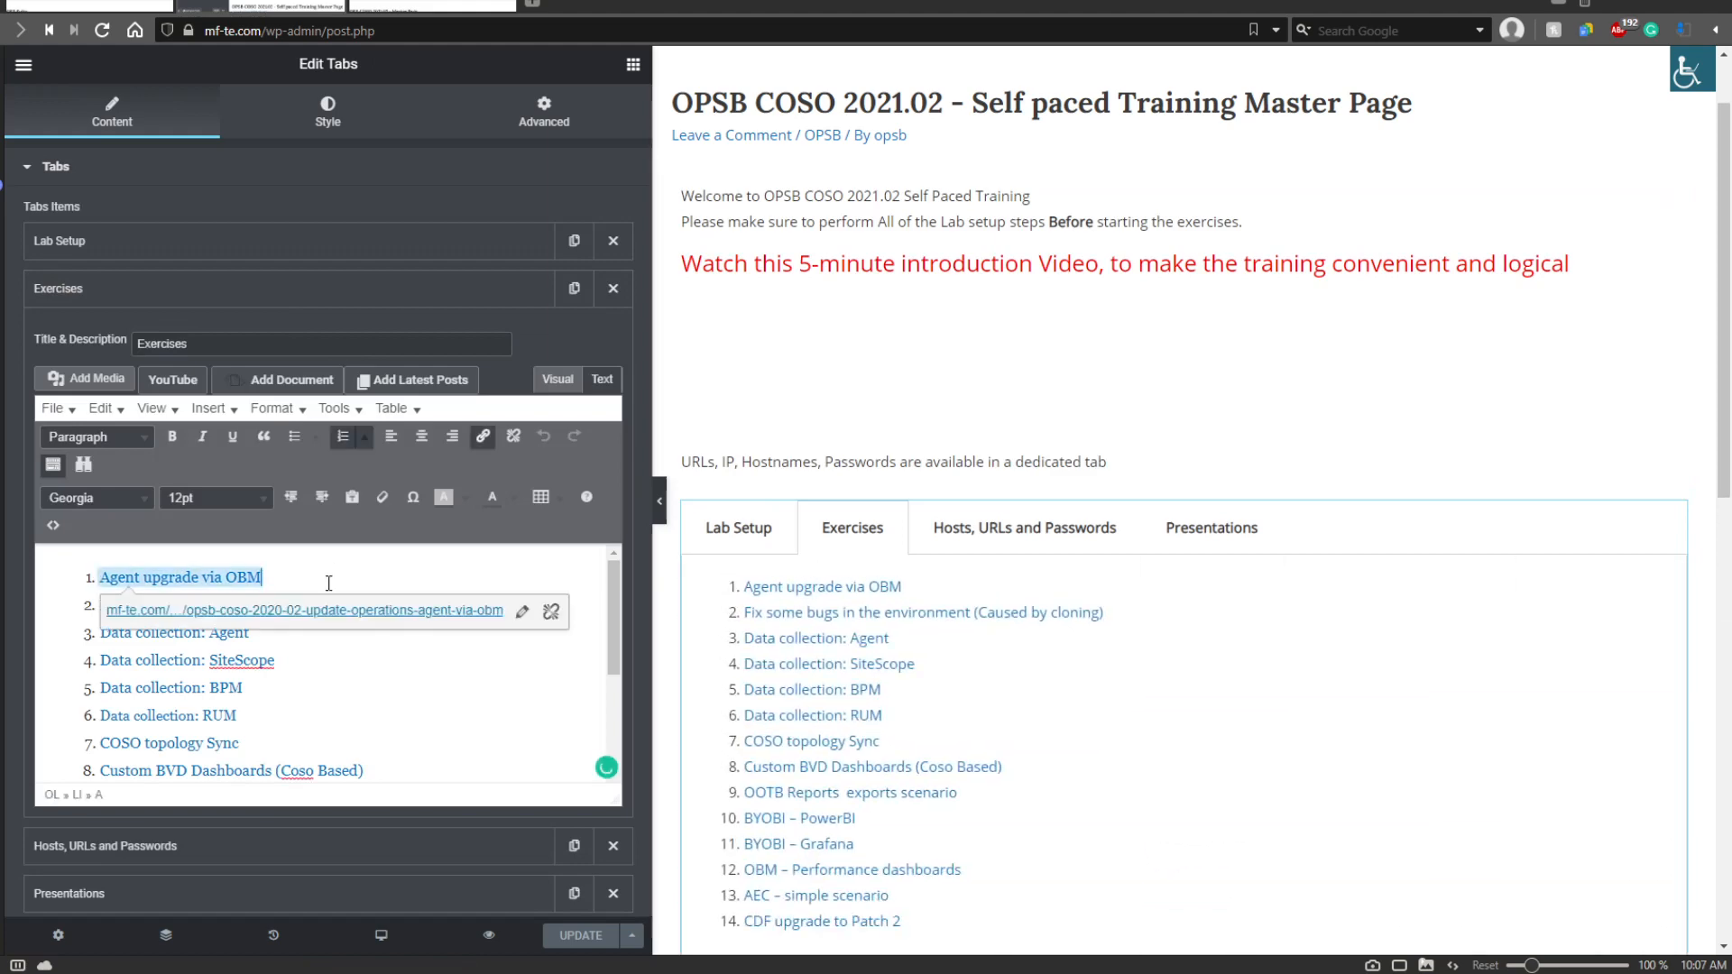
Copy the share link of the first video under INTL Videos on the original OPSB COSO 2021.02 Master Page.
left_click(451, 8)
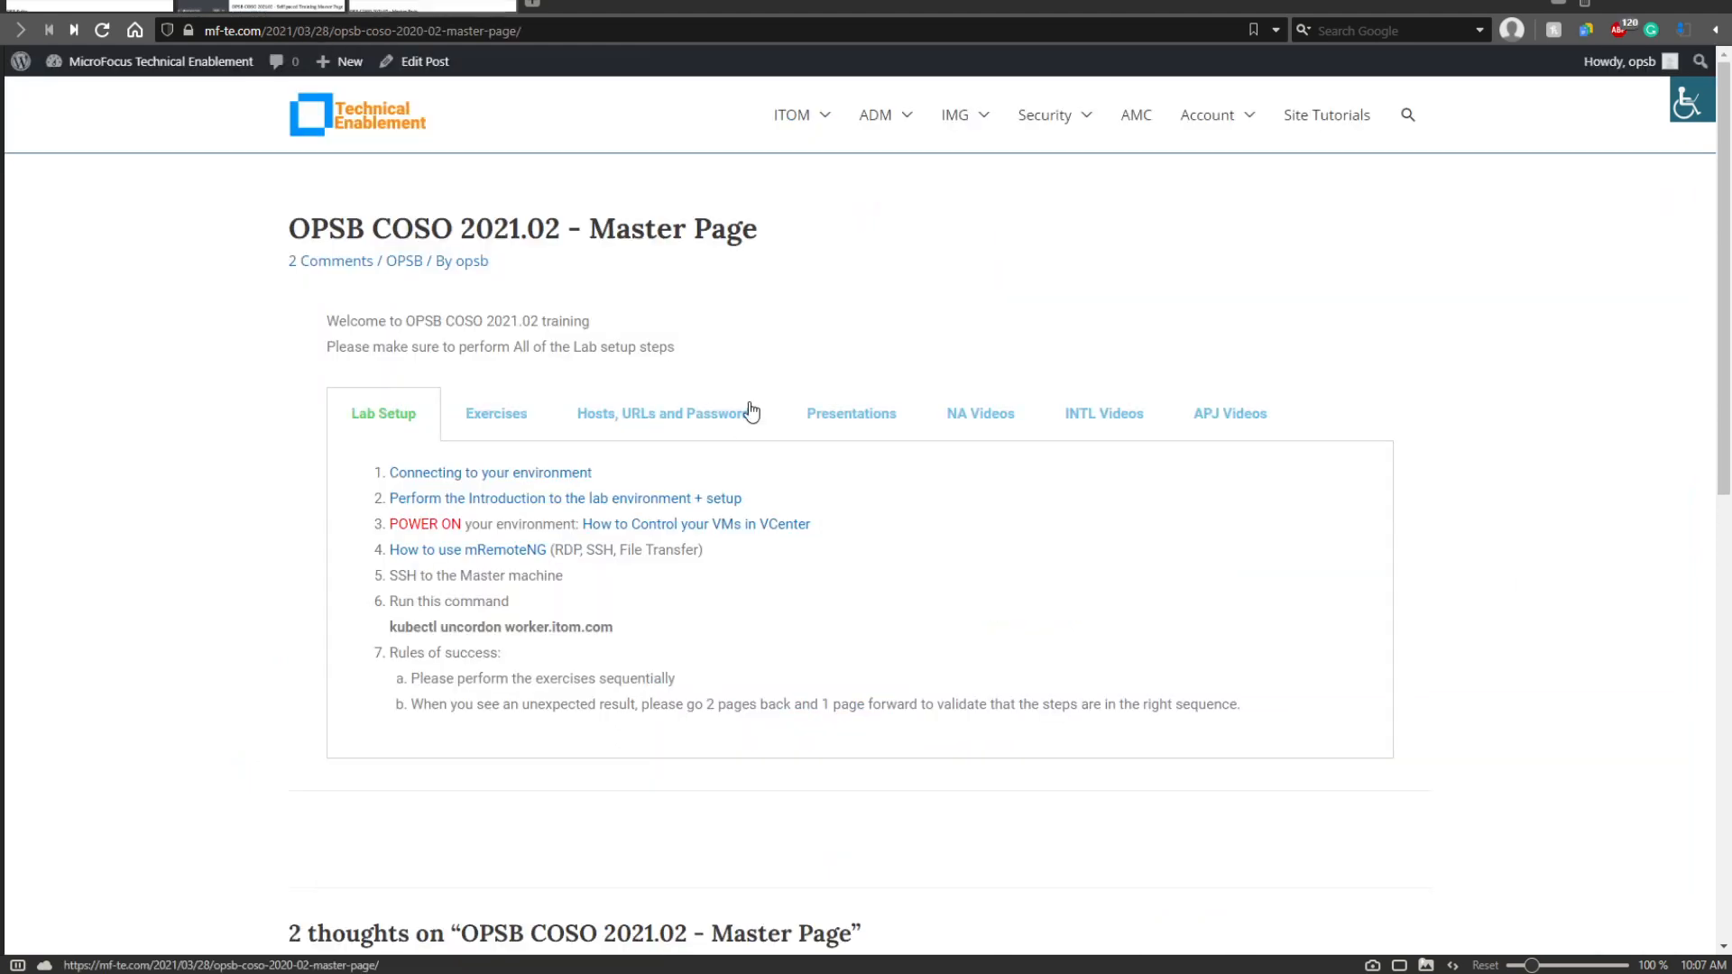
left_click(1006, 413)
left_click(1127, 416)
scroll(872, 408, "down", 2)
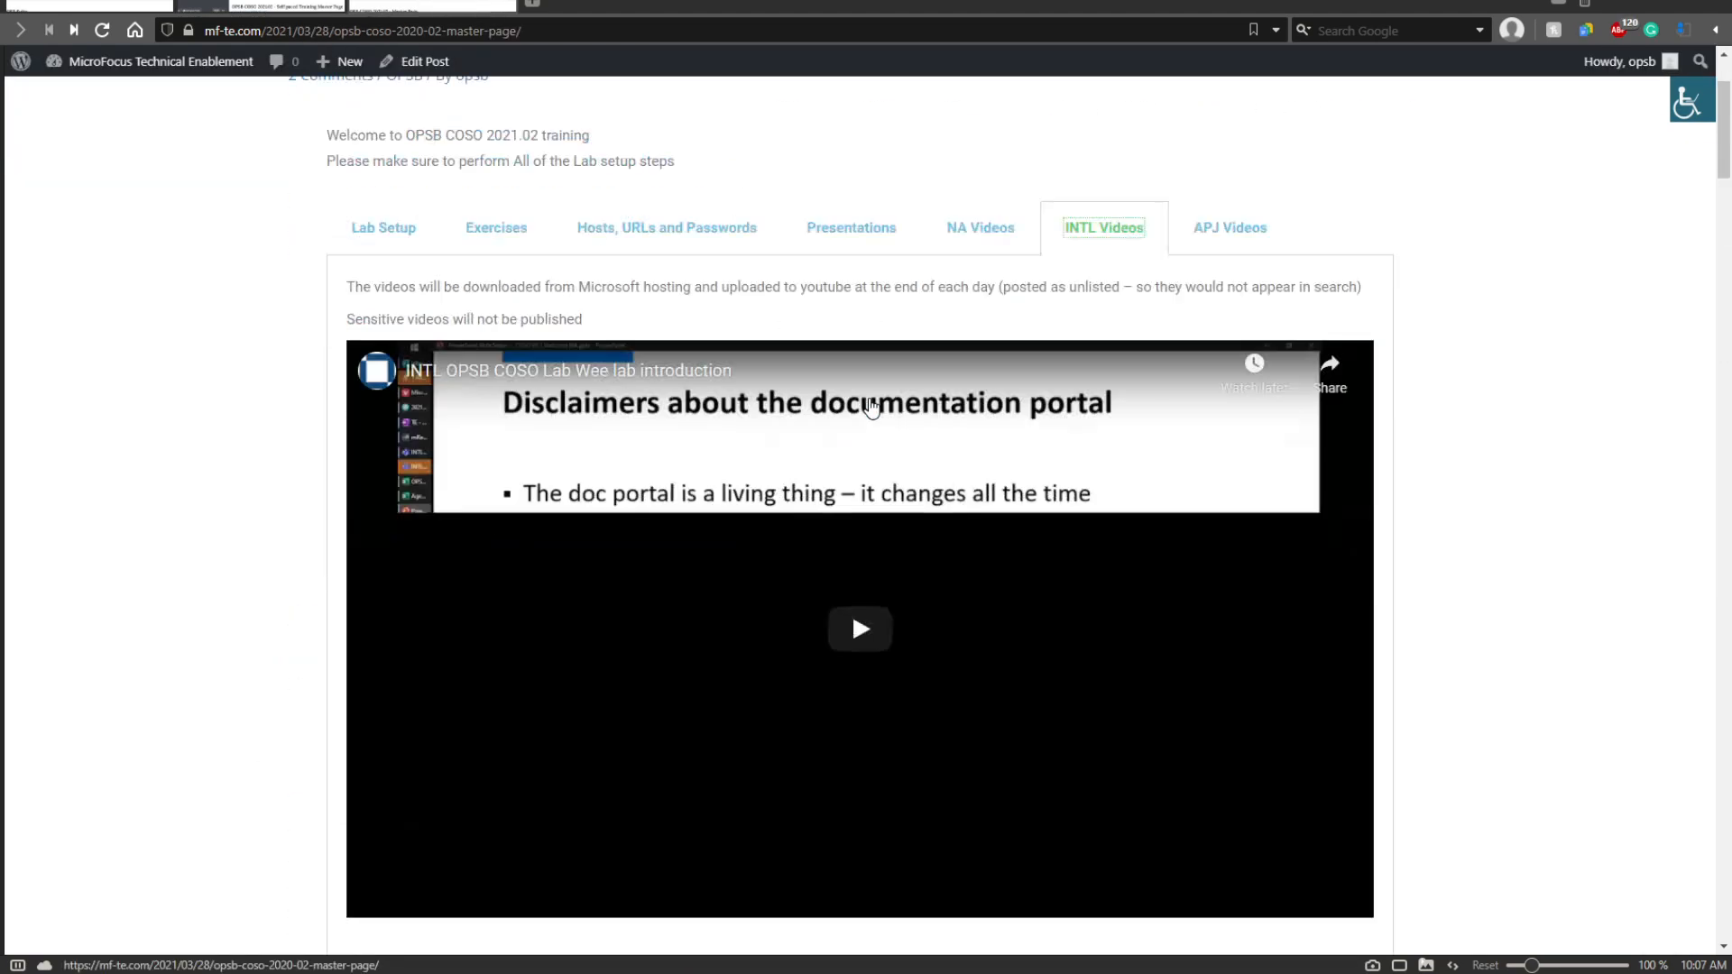
scroll(872, 408, "down", 1)
left_click(1344, 267)
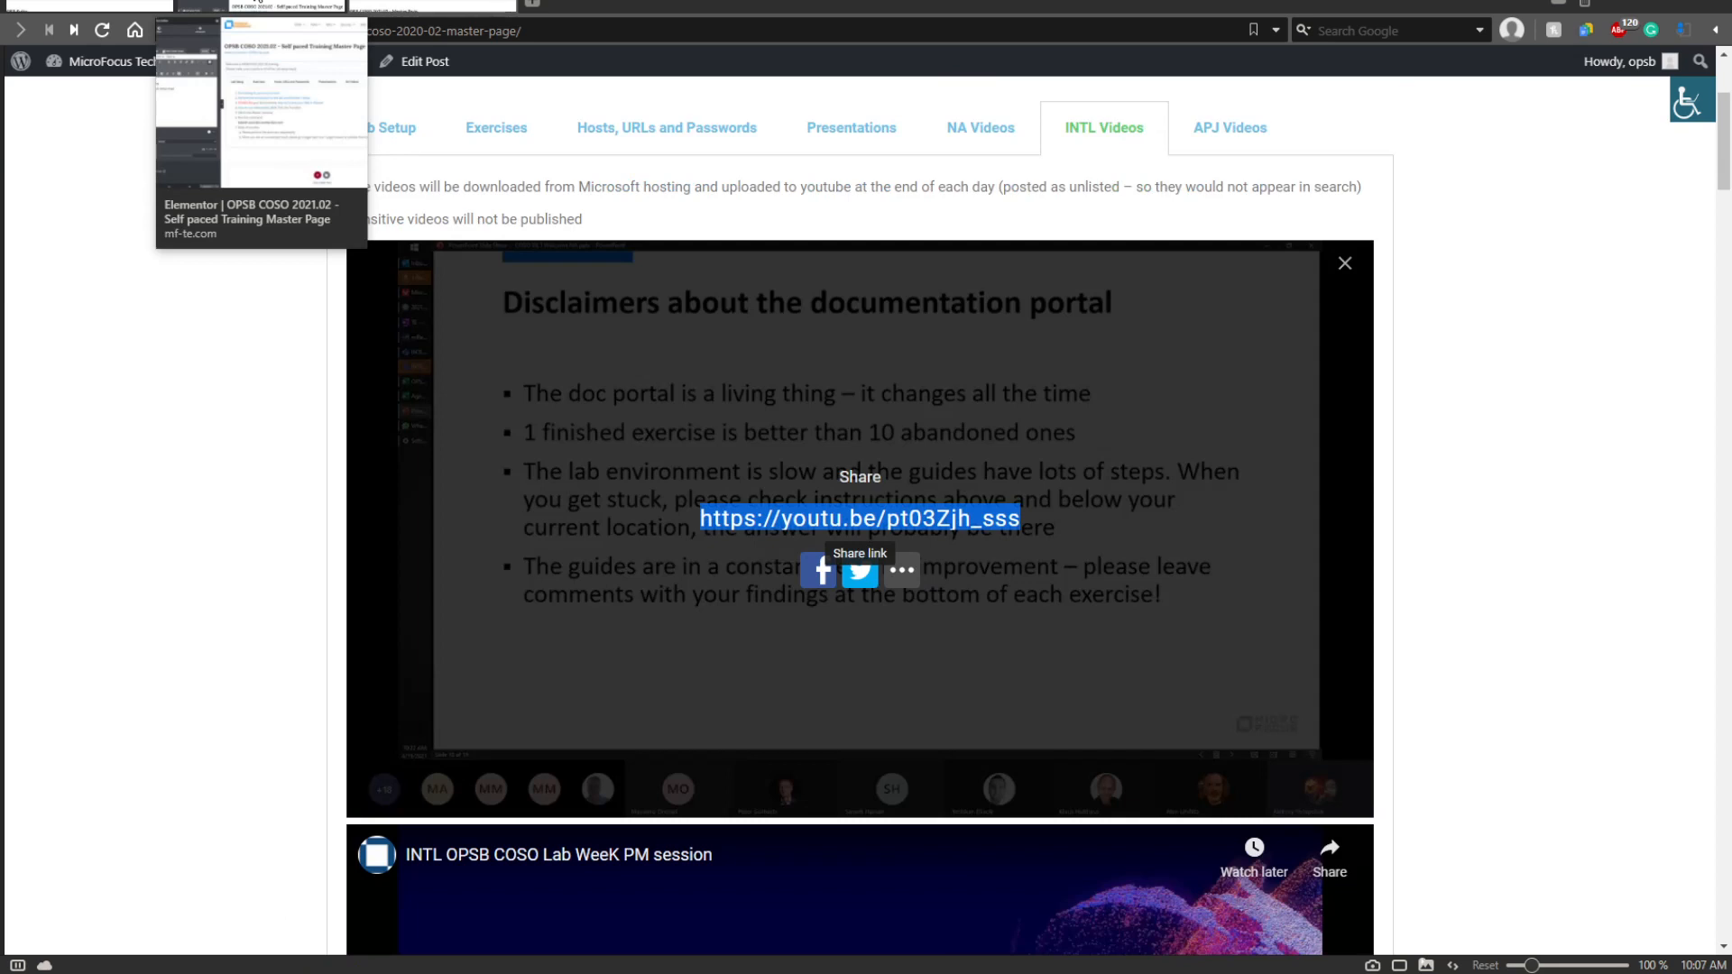
left_click(260, 4)
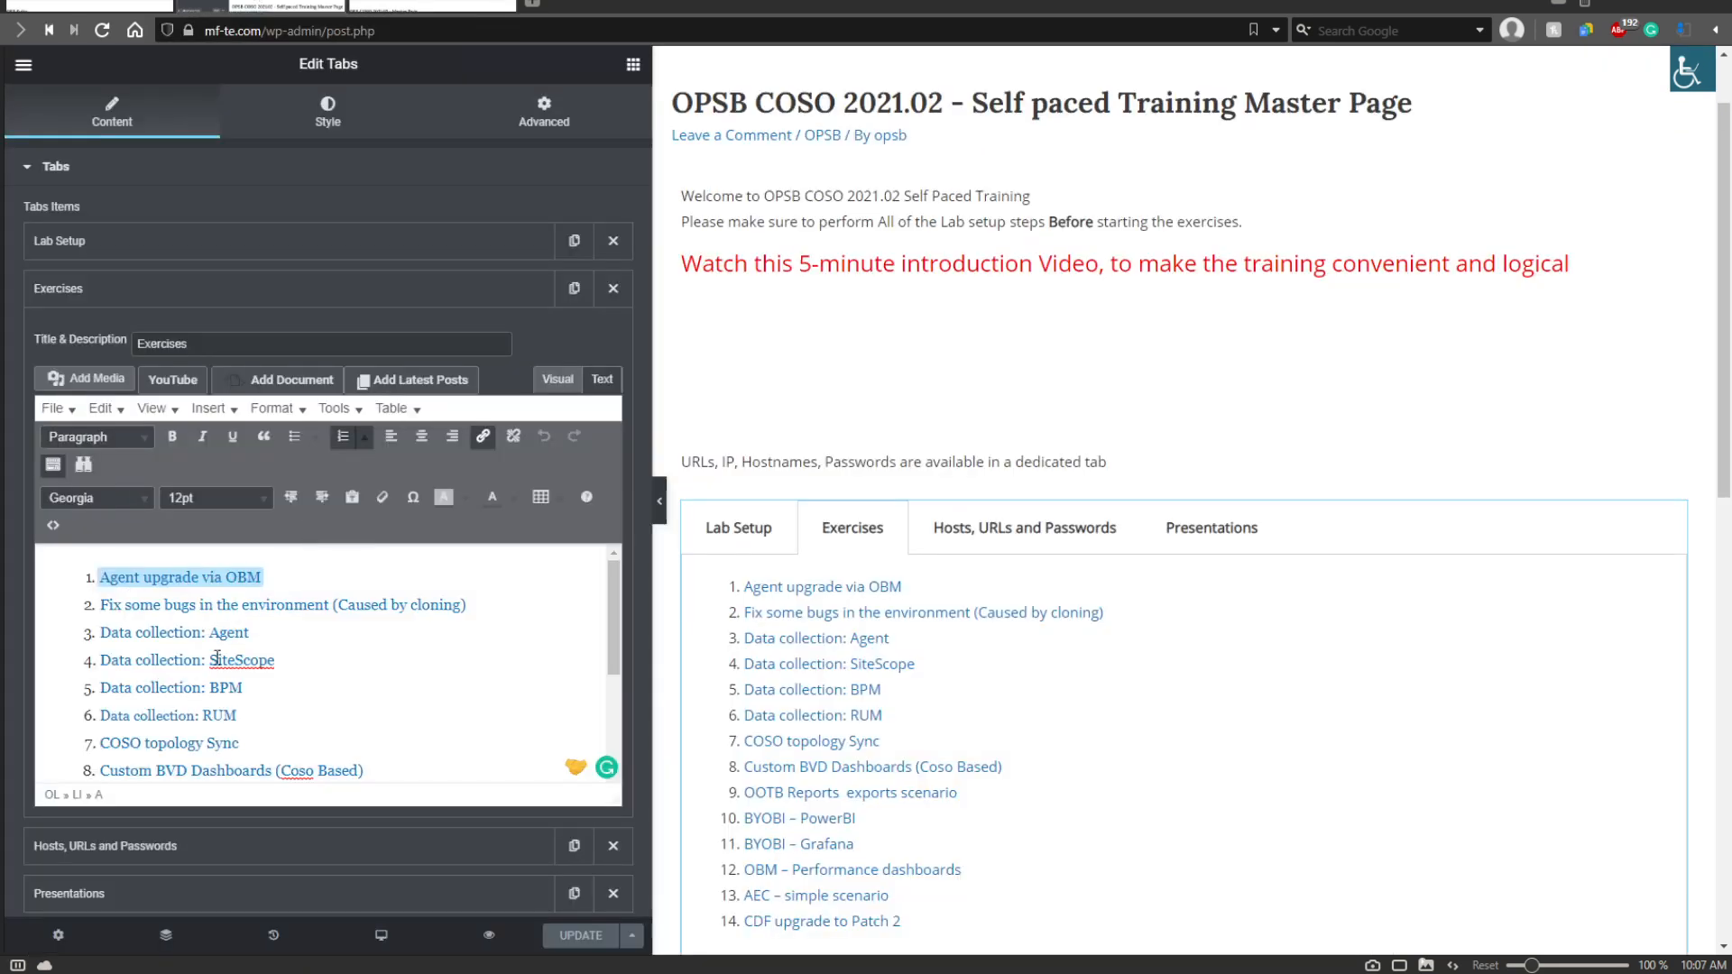
left_click(98, 574)
key("Return")
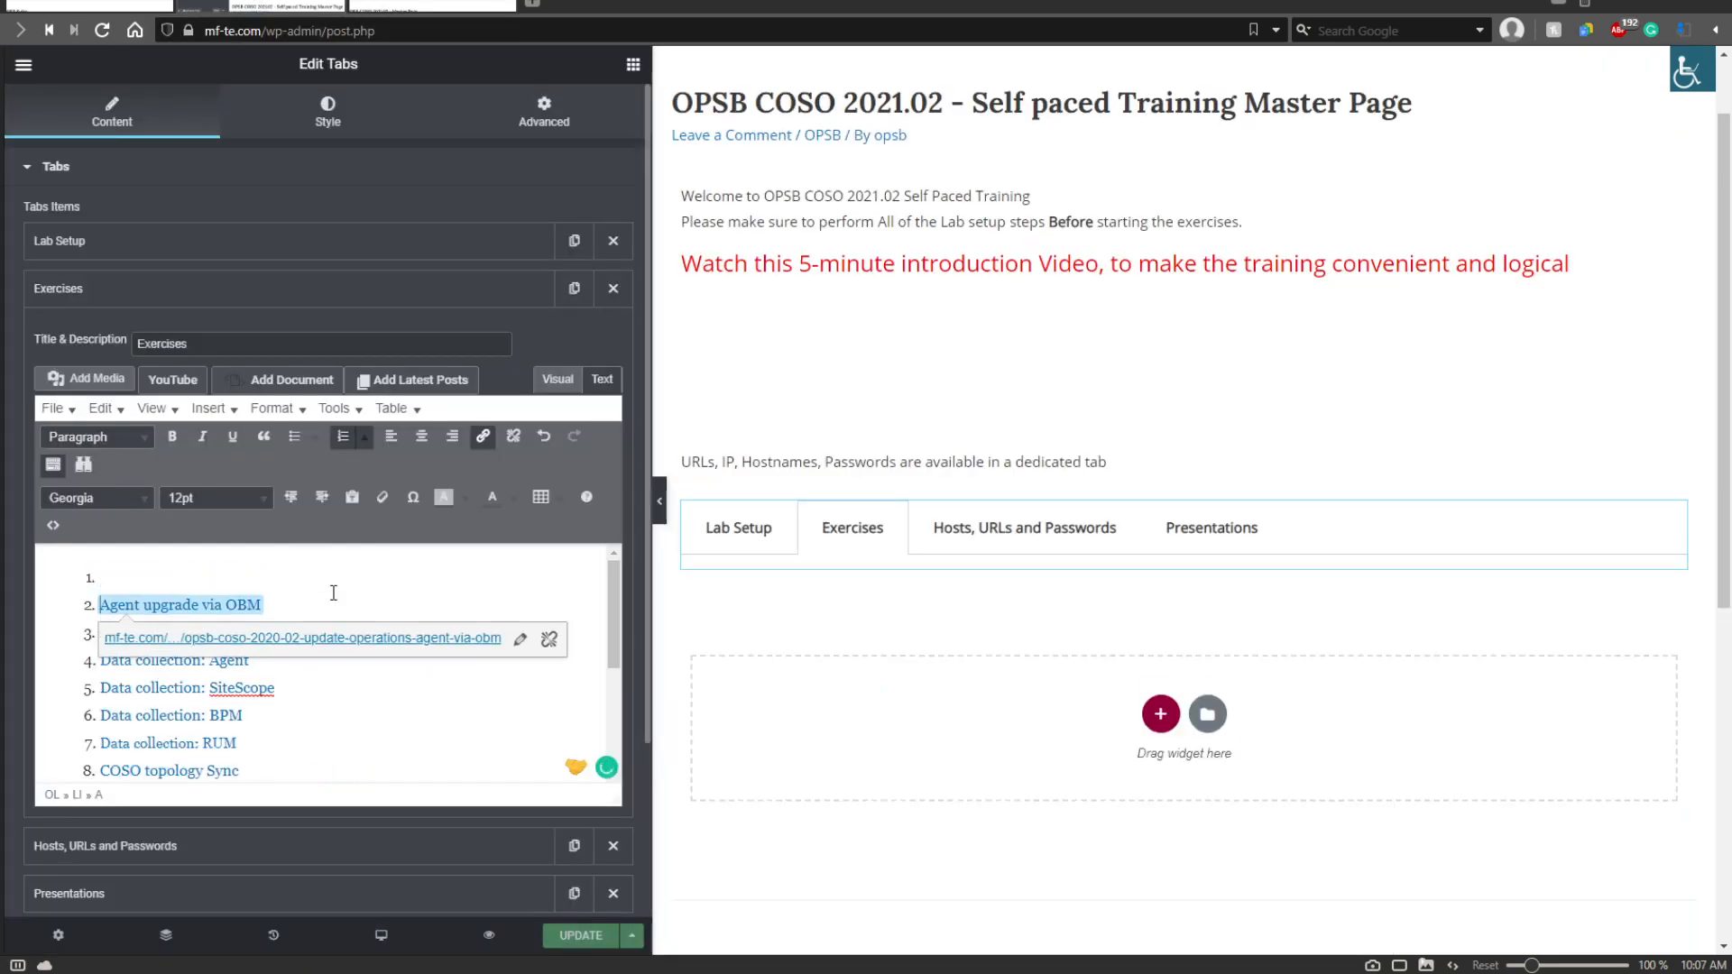
key("Return")
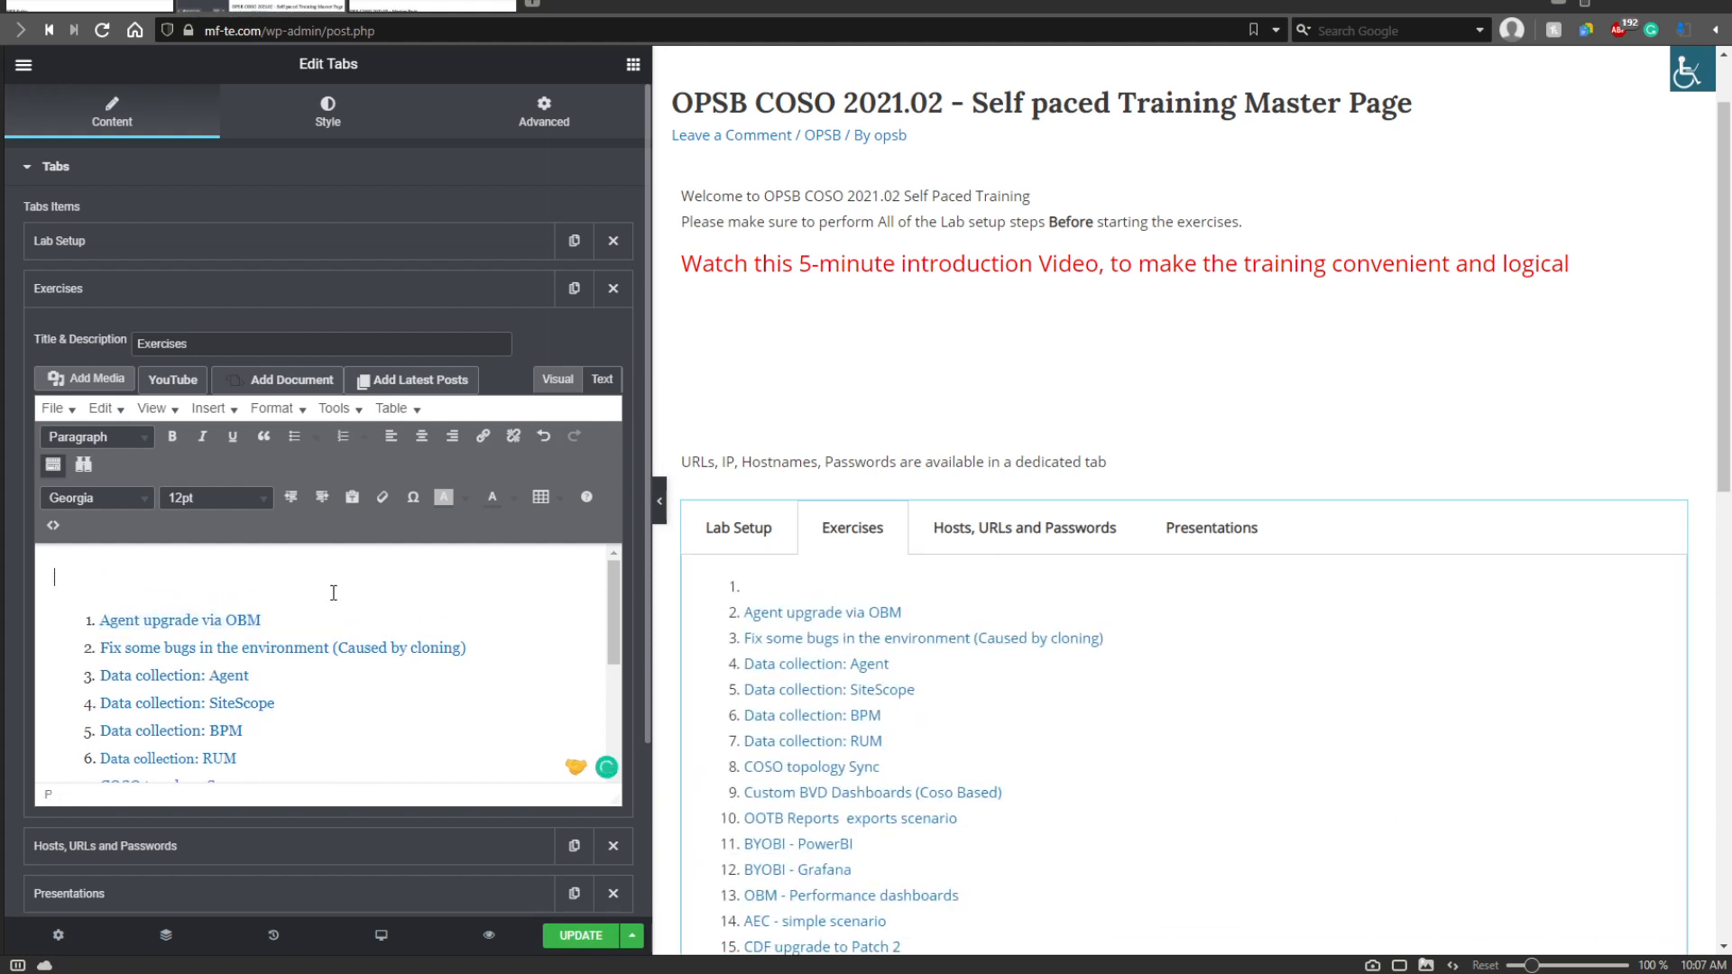
type("Presenation")
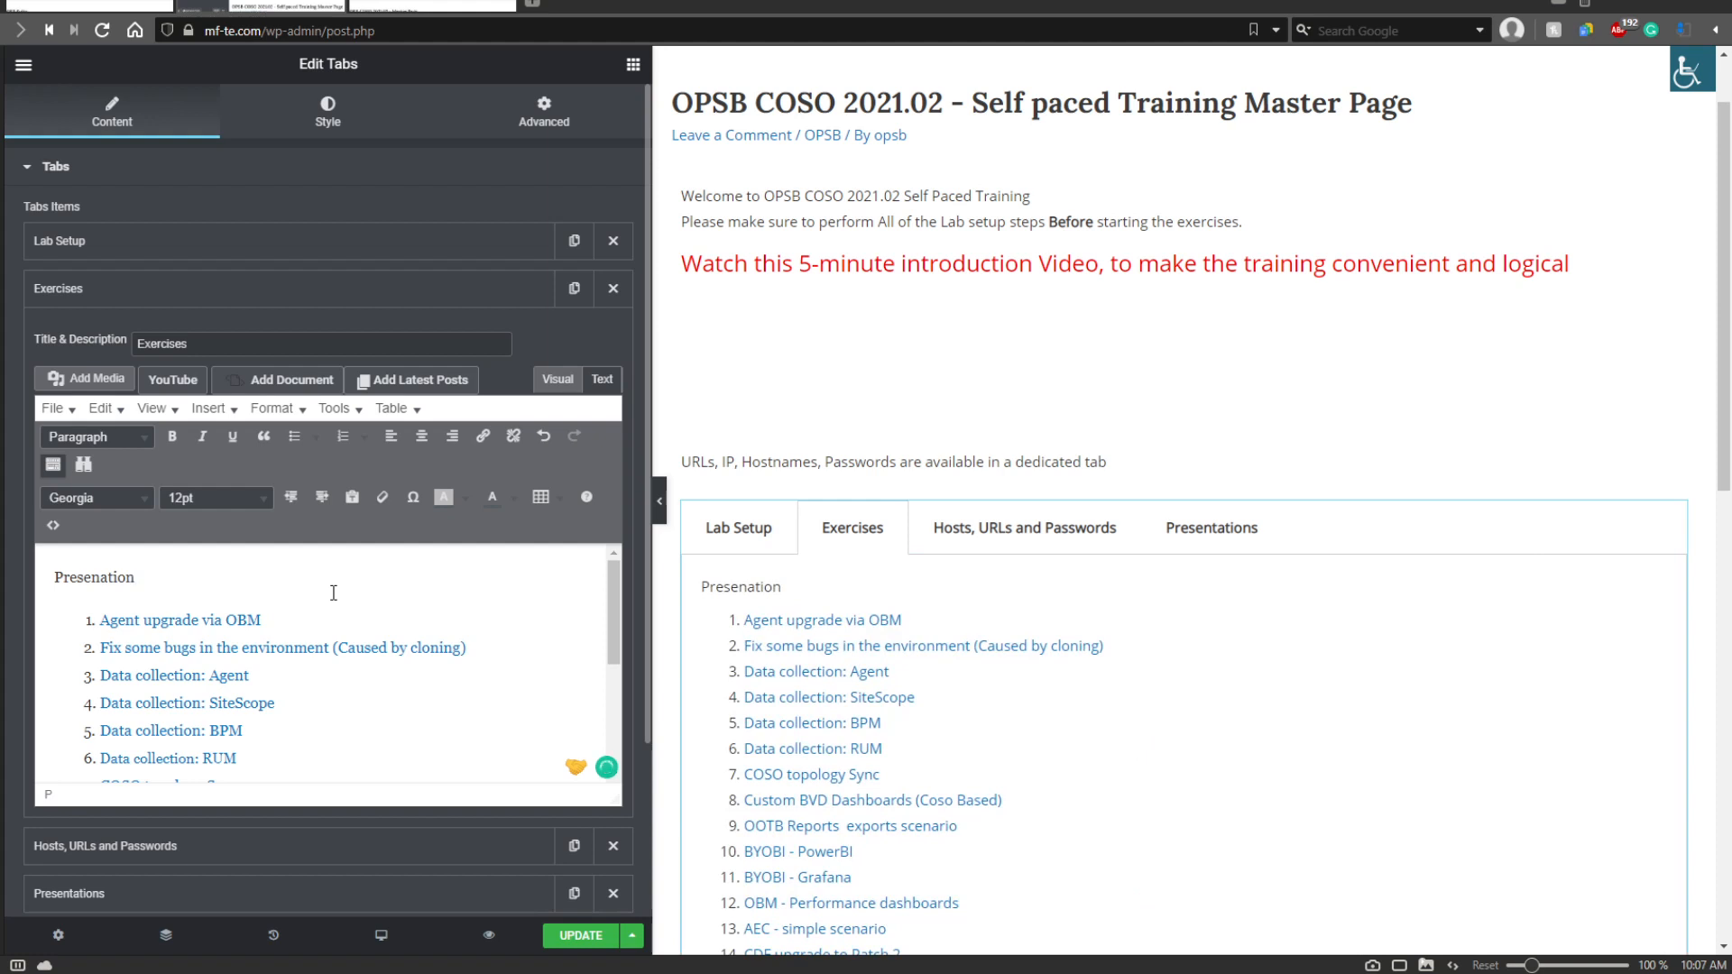
type("PM Session")
key("Return")
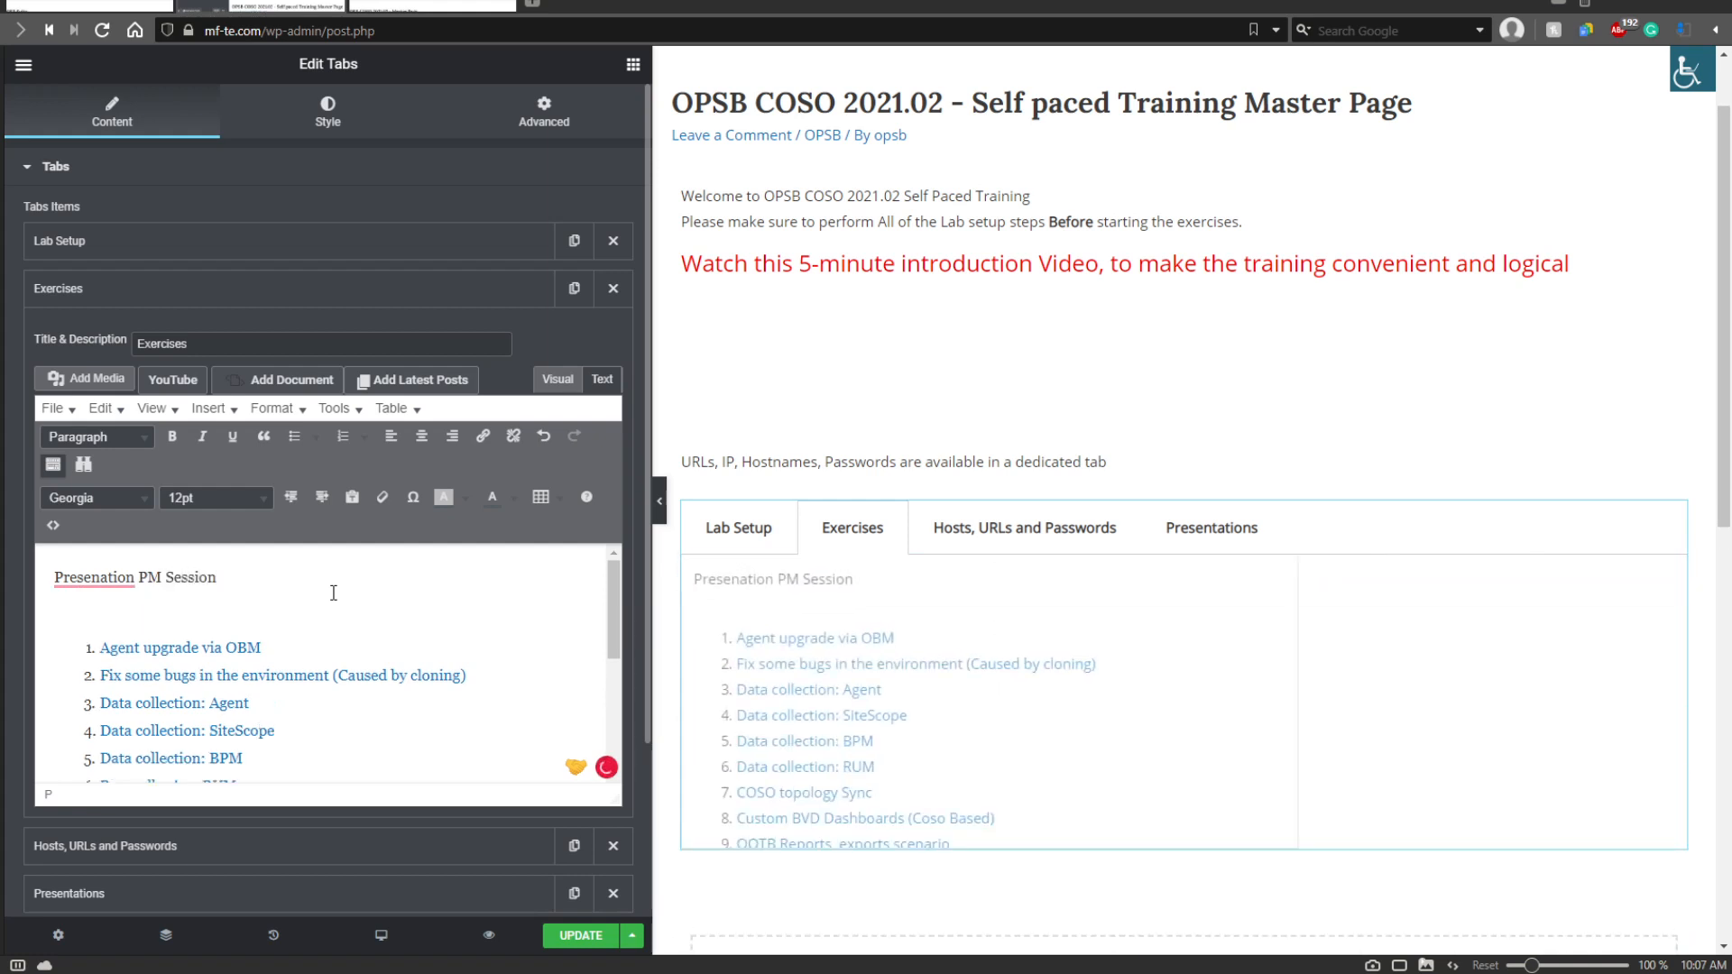
type("https://youtu.be/pt03Zjh_sss")
Correct "Presenation" to "Presentation" and add an empty line after the heading and after the video link.
right_click(90, 577)
left_click(104, 611)
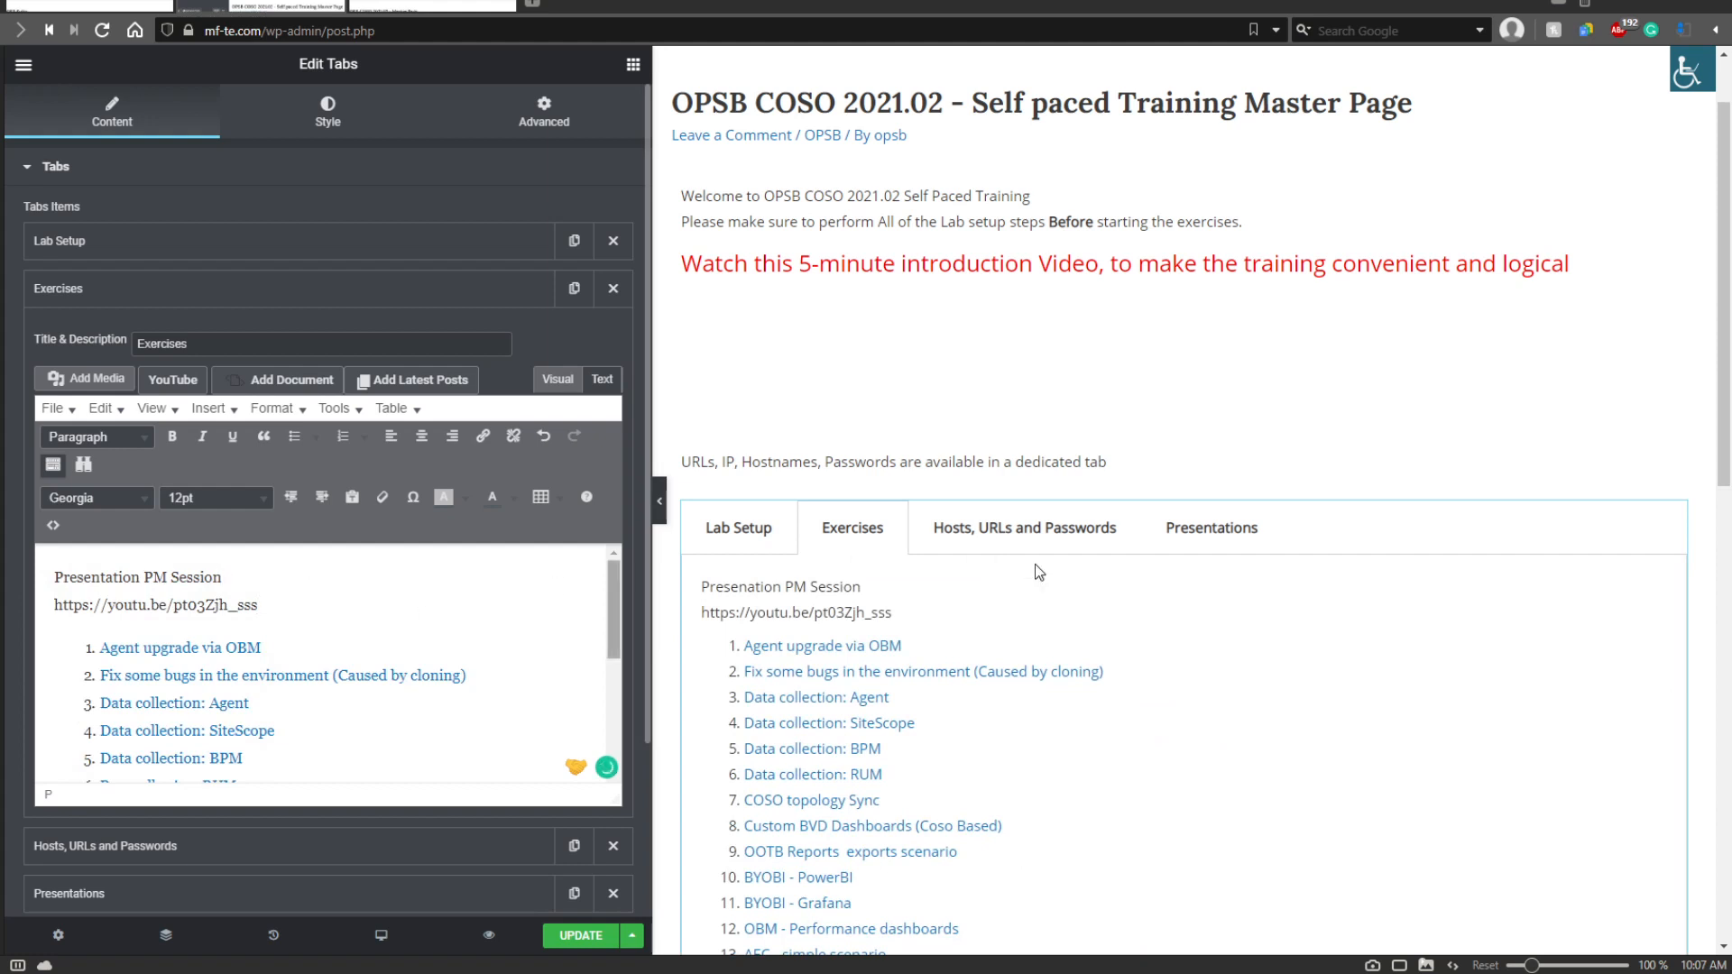
left_click(359, 591)
key("Return")
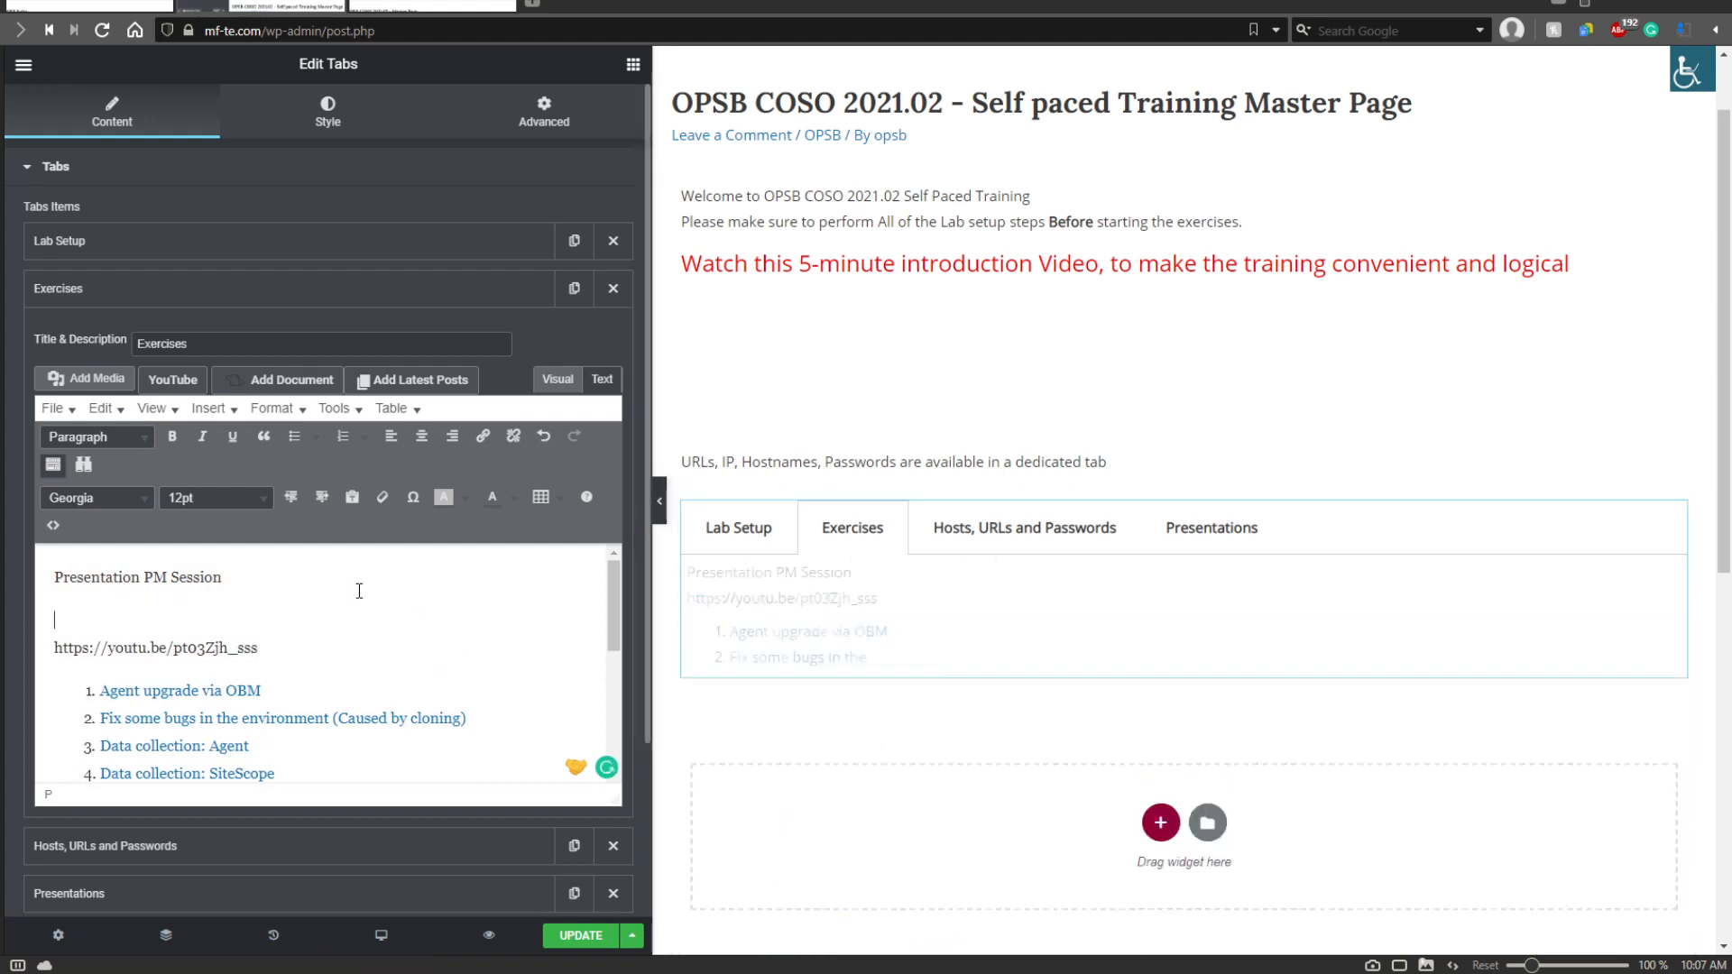
left_click(415, 691)
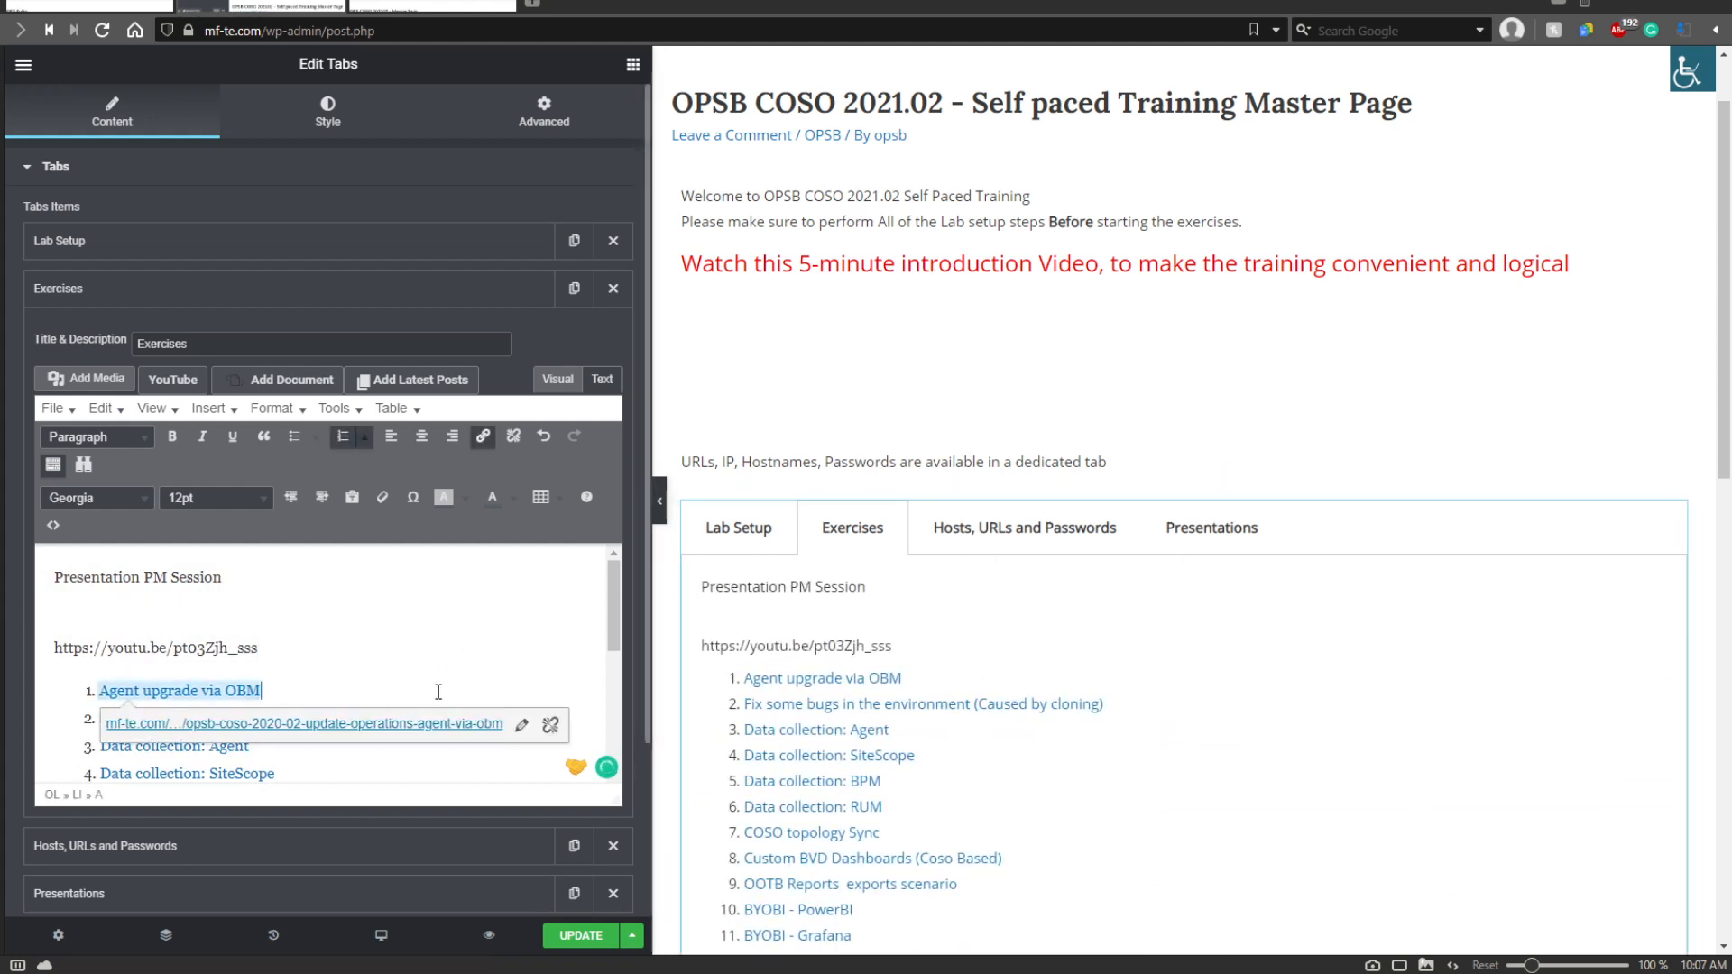
left_click(407, 652)
key("Return")
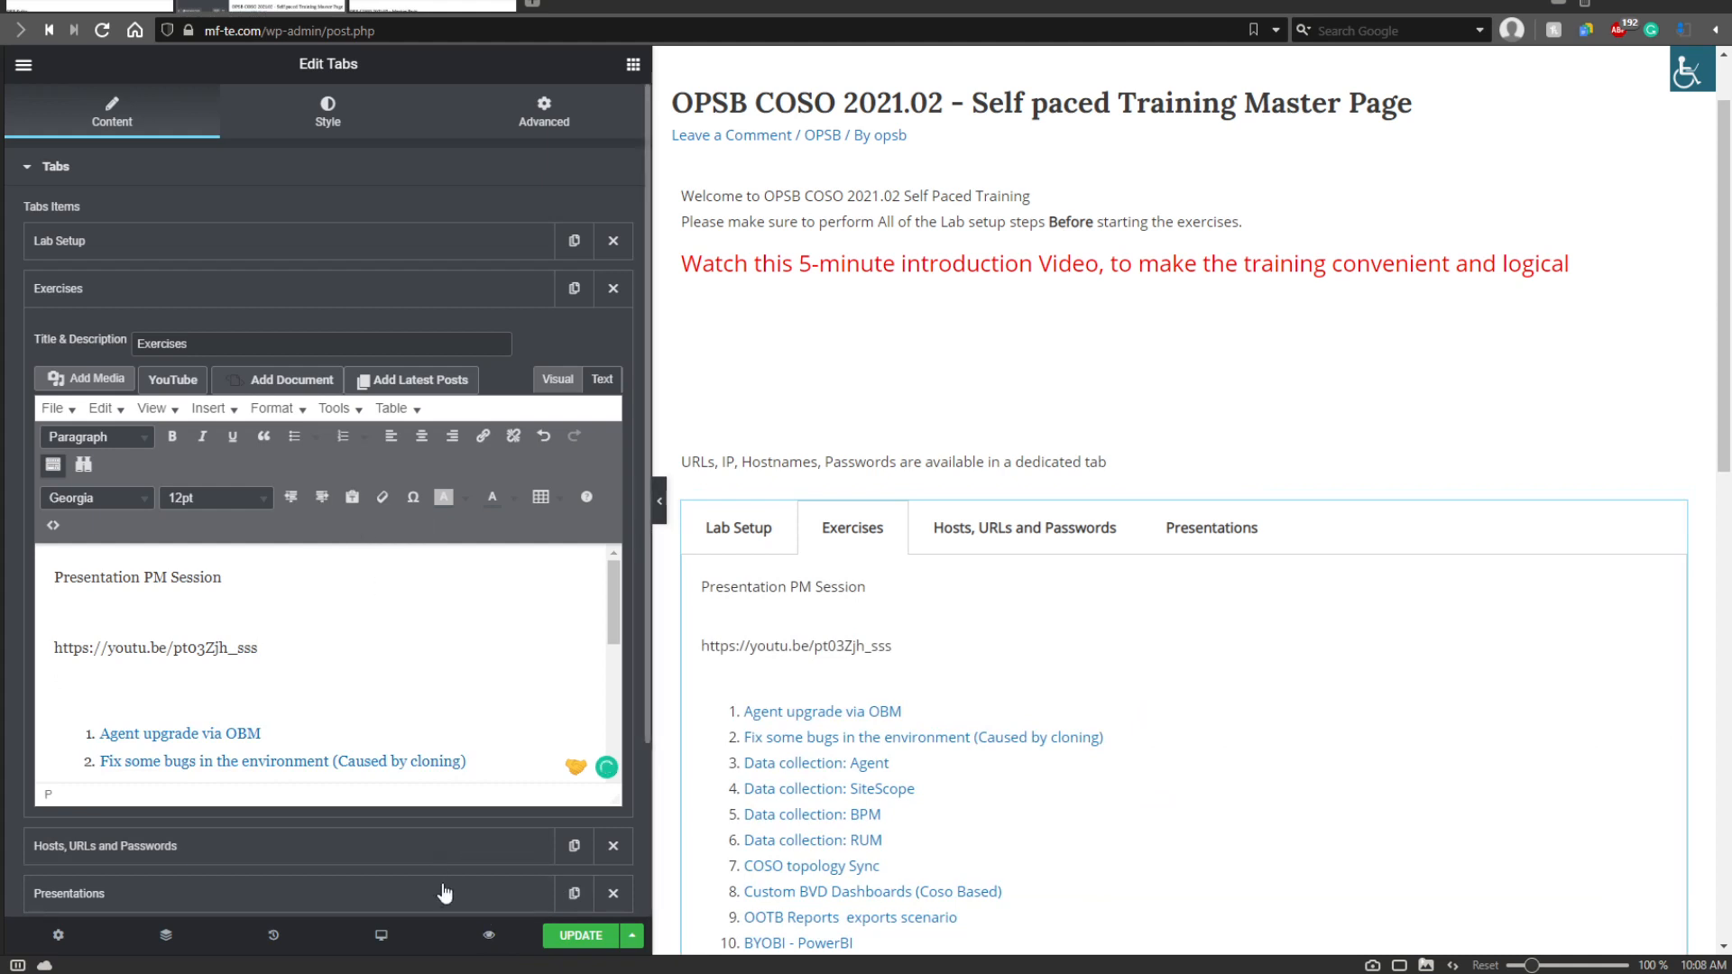
Open the first INTL video of the original OPSB COSO 2021.02 Master Page on YouTube and copy its full watch address.
left_click(490, 938)
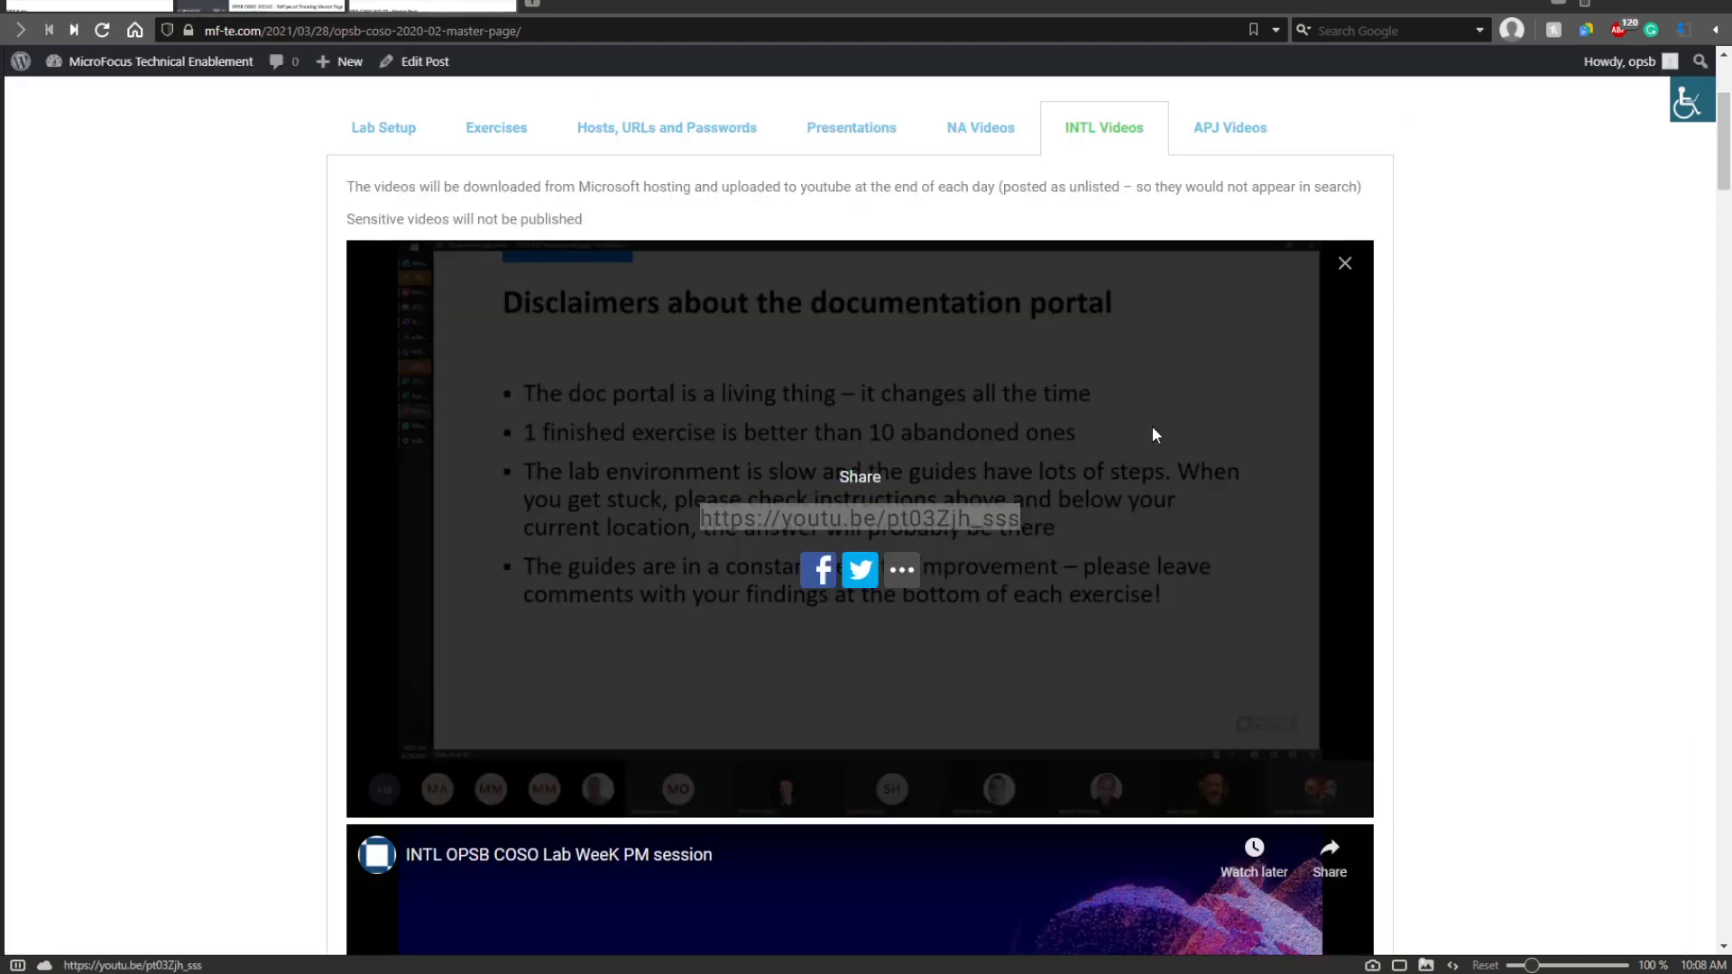
left_click(902, 569)
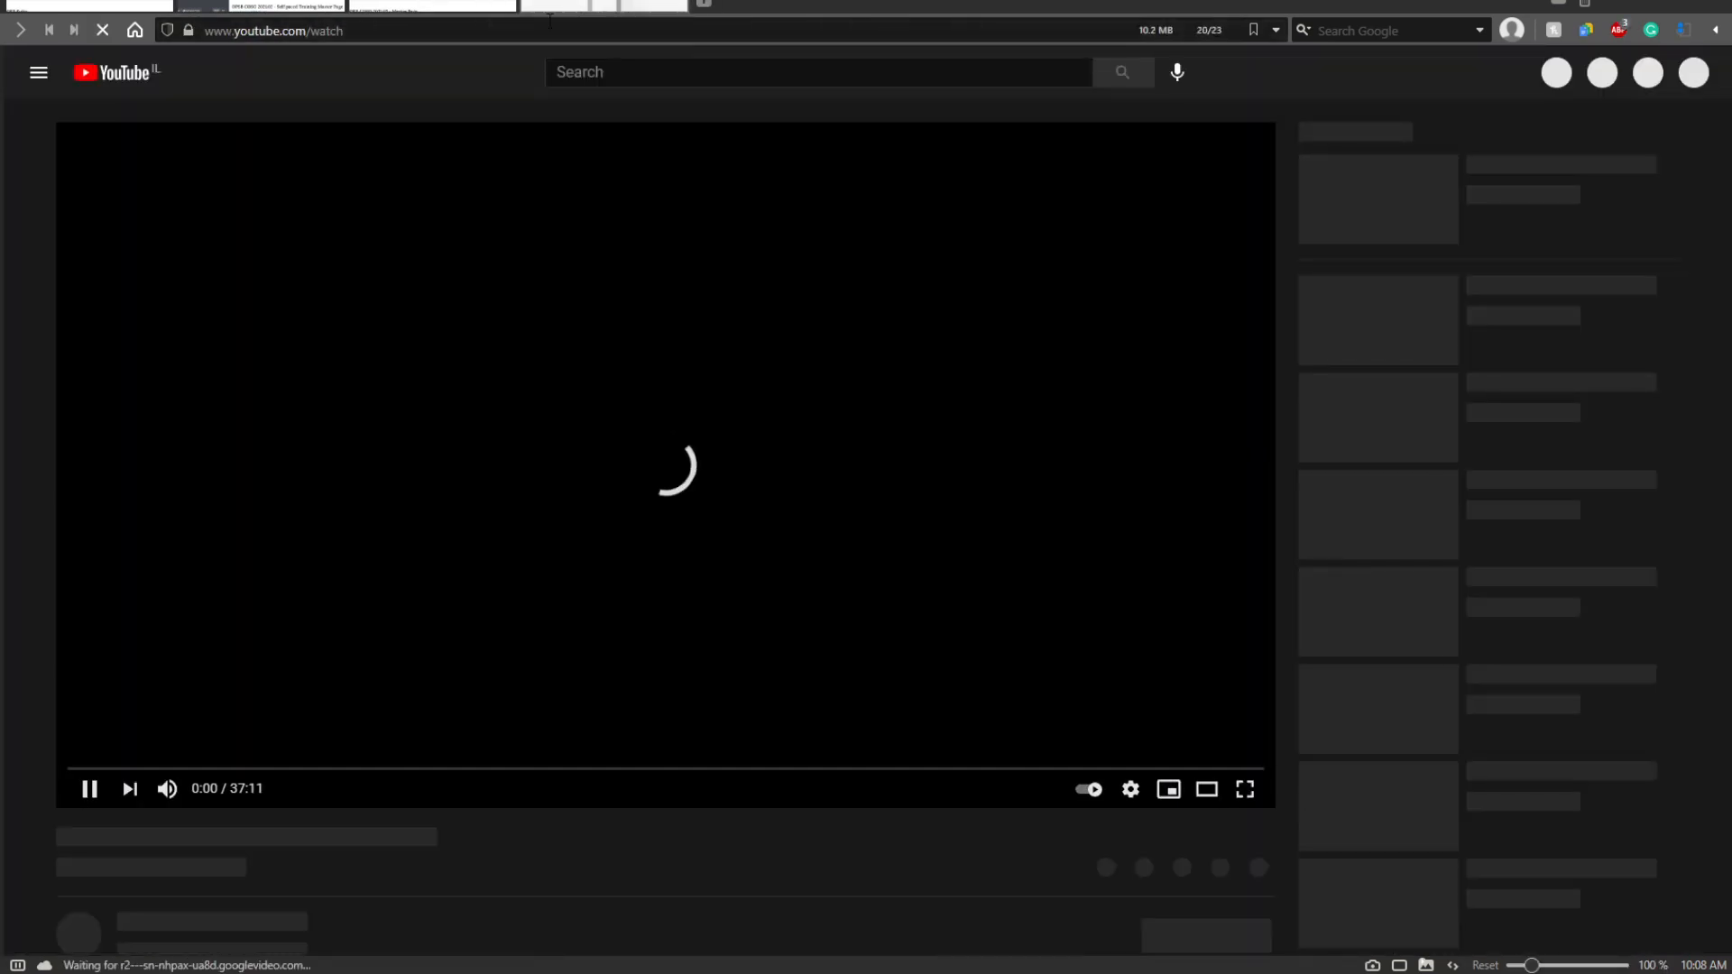
left_click(550, 25)
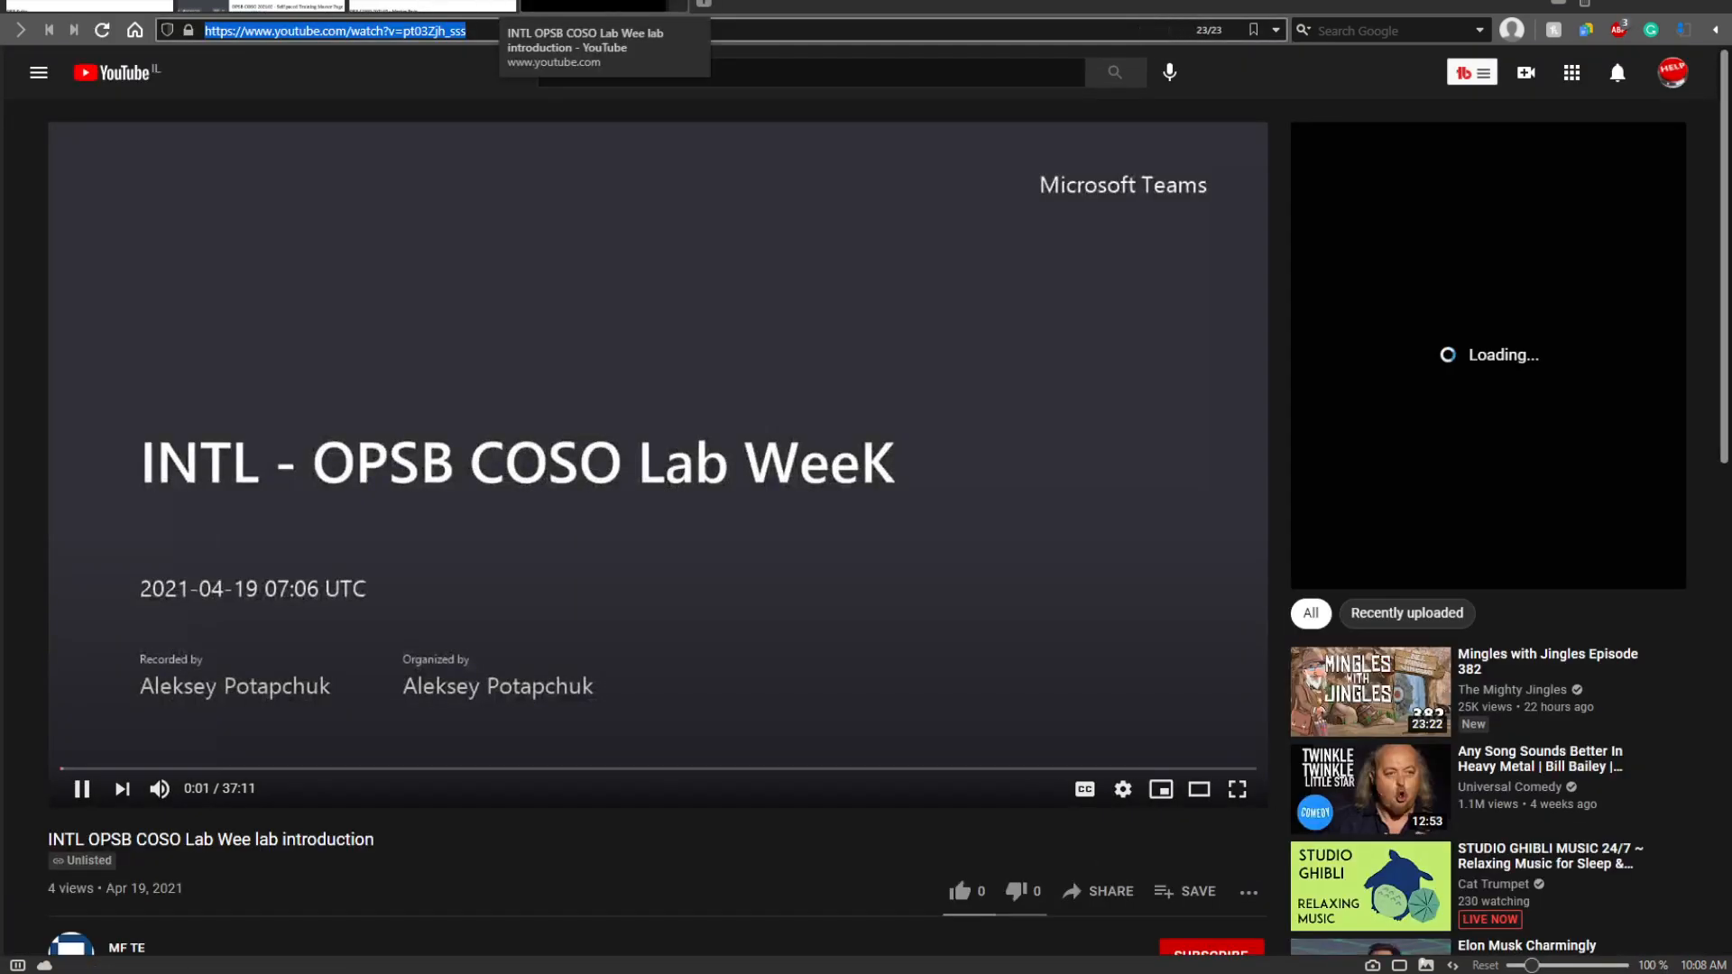
left_click(674, 2)
left_click(317, 6)
left_click_drag(269, 652, 40, 627)
key("ctrl+v")
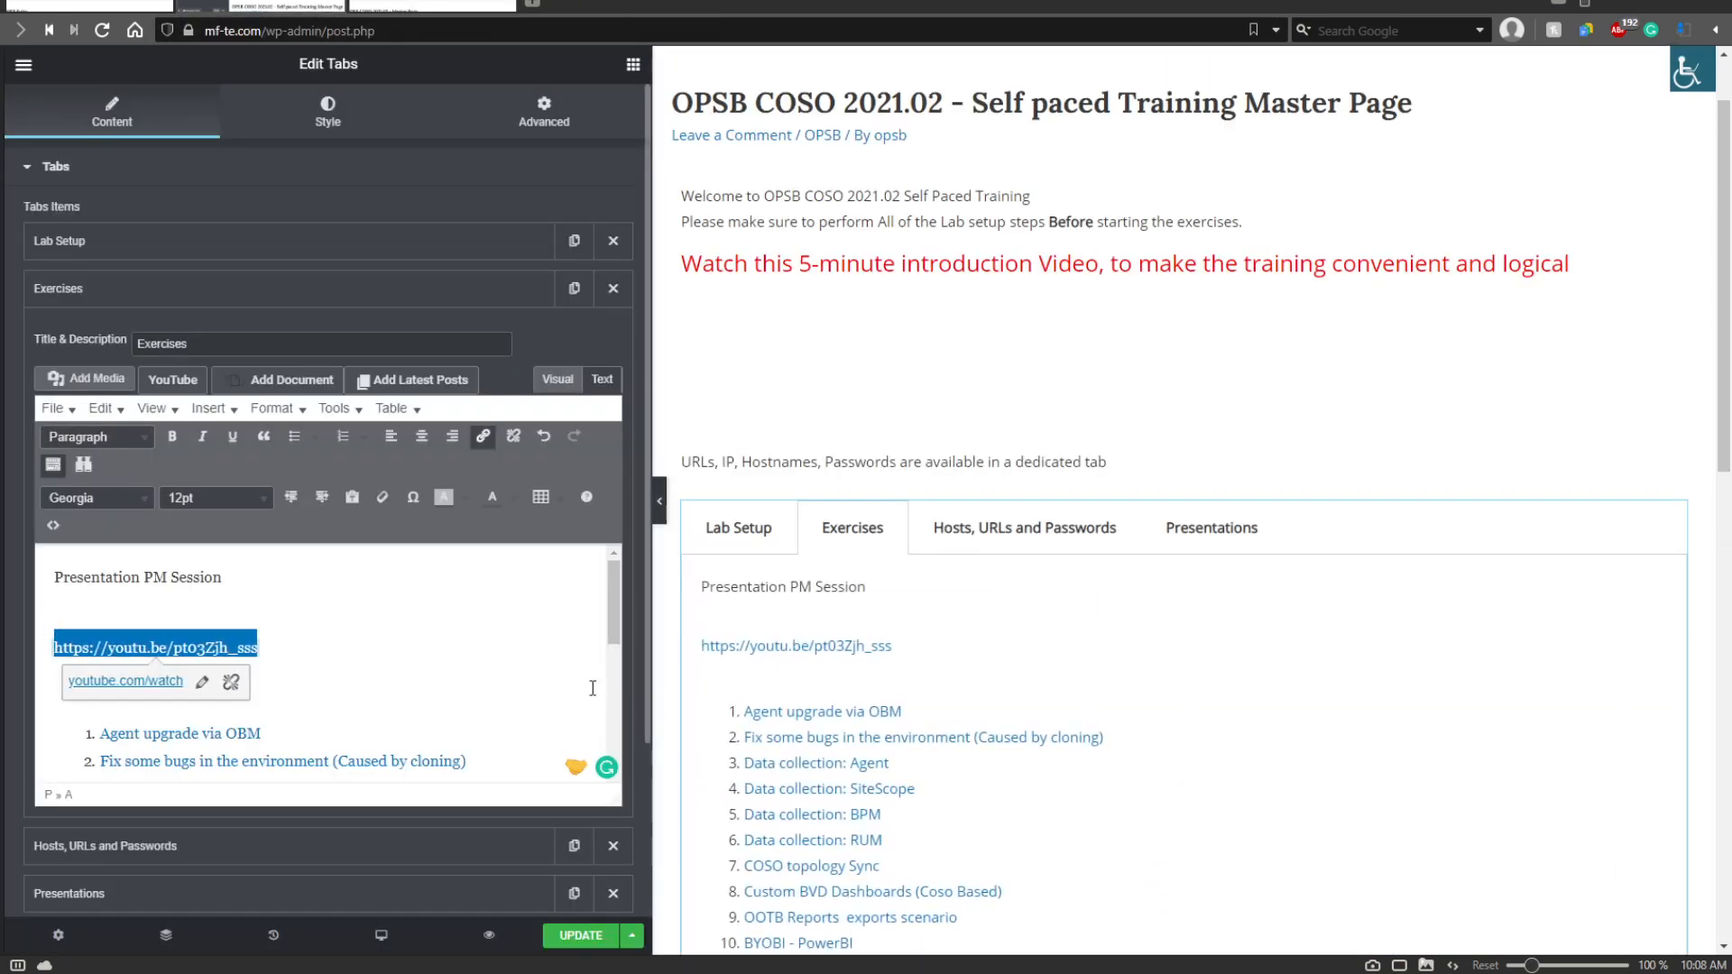
left_click(381, 699)
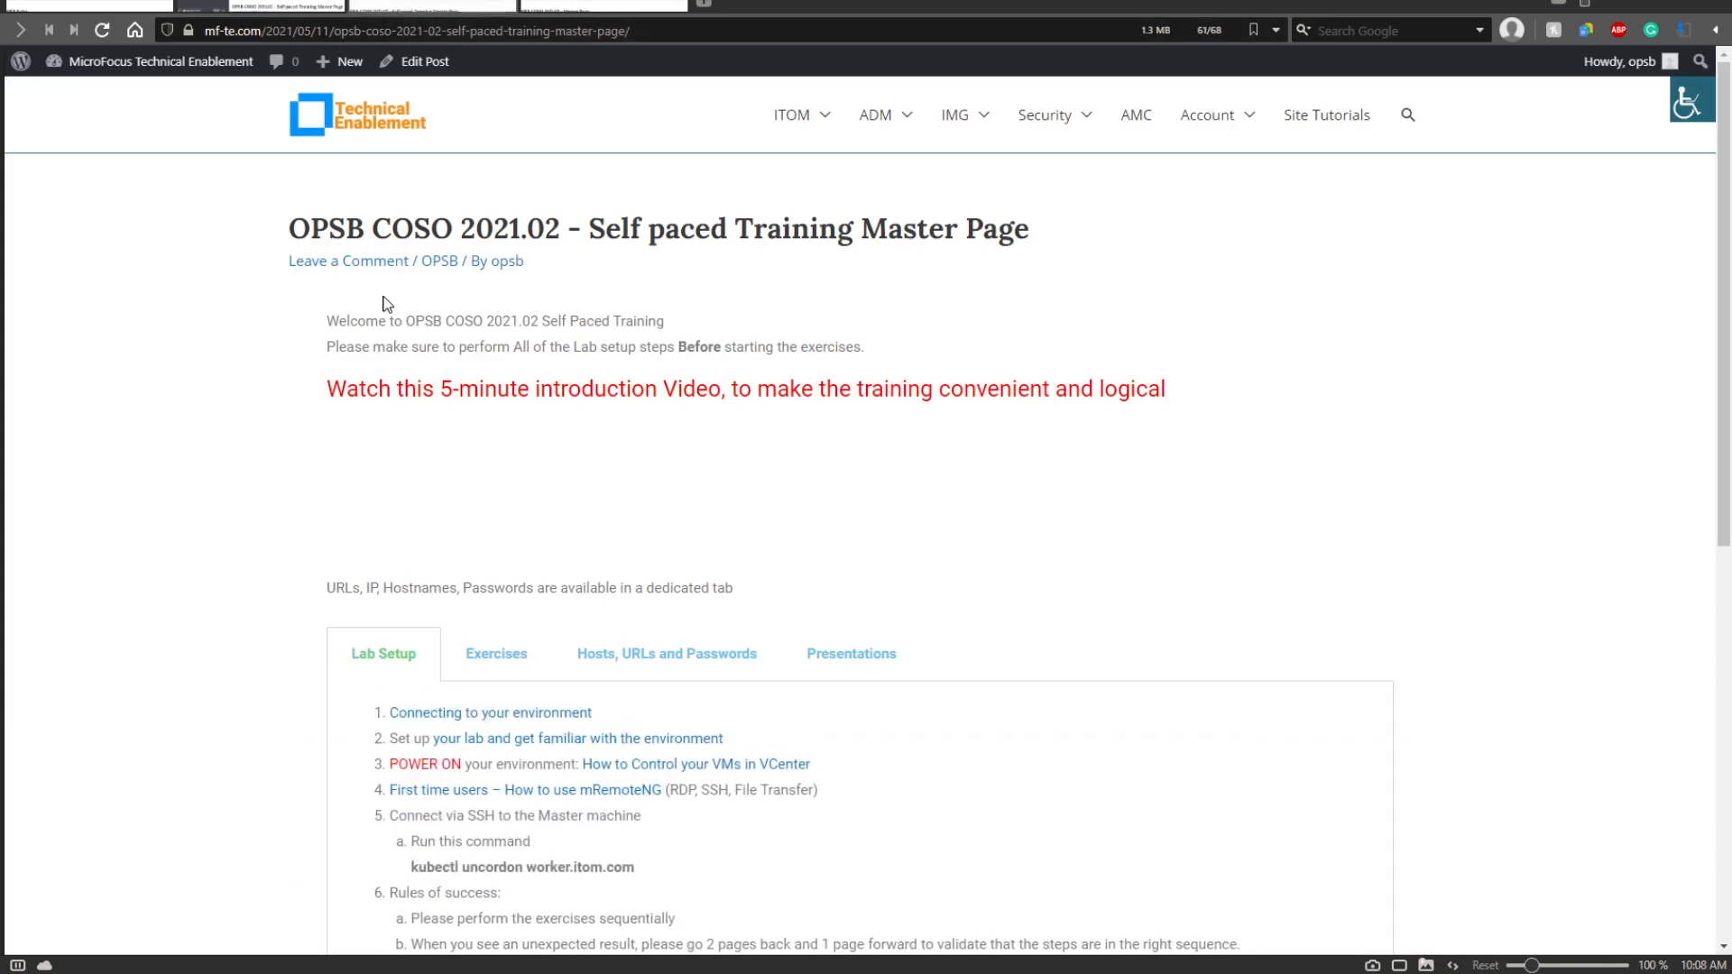
Check how the video link in the Exercises tab appears on the previewed self-paced page and in the content editor.
scroll(631, 451, "down", 2)
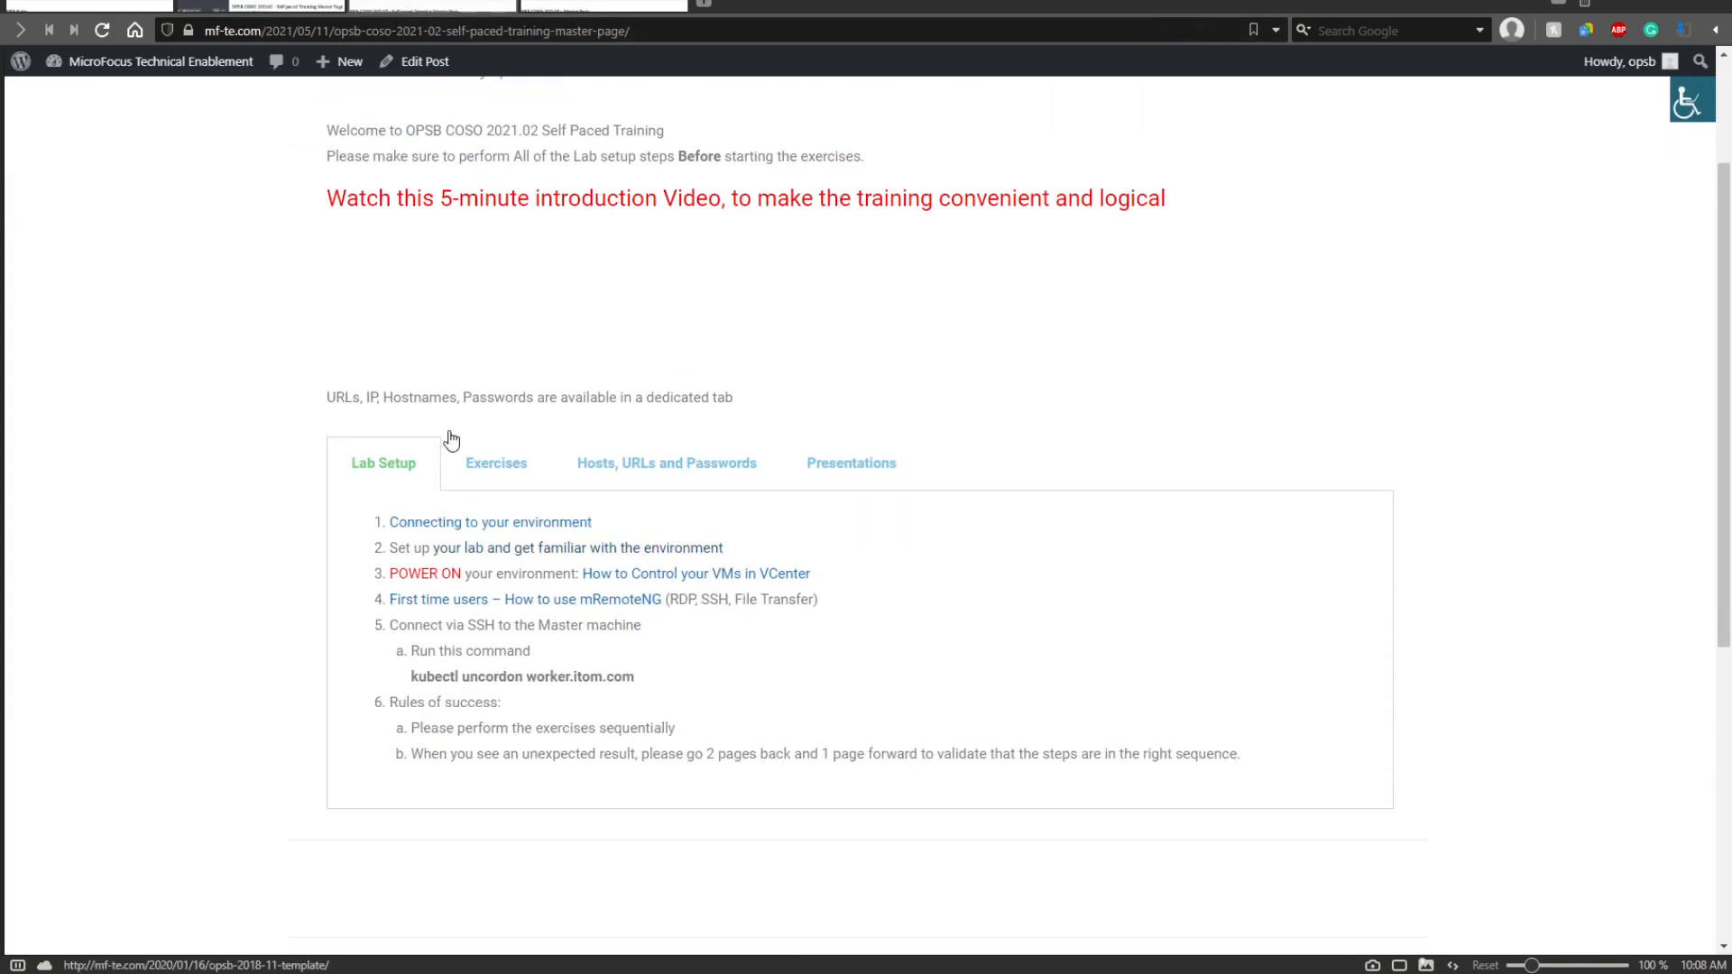
left_click(491, 460)
key("ctrl+Tab")
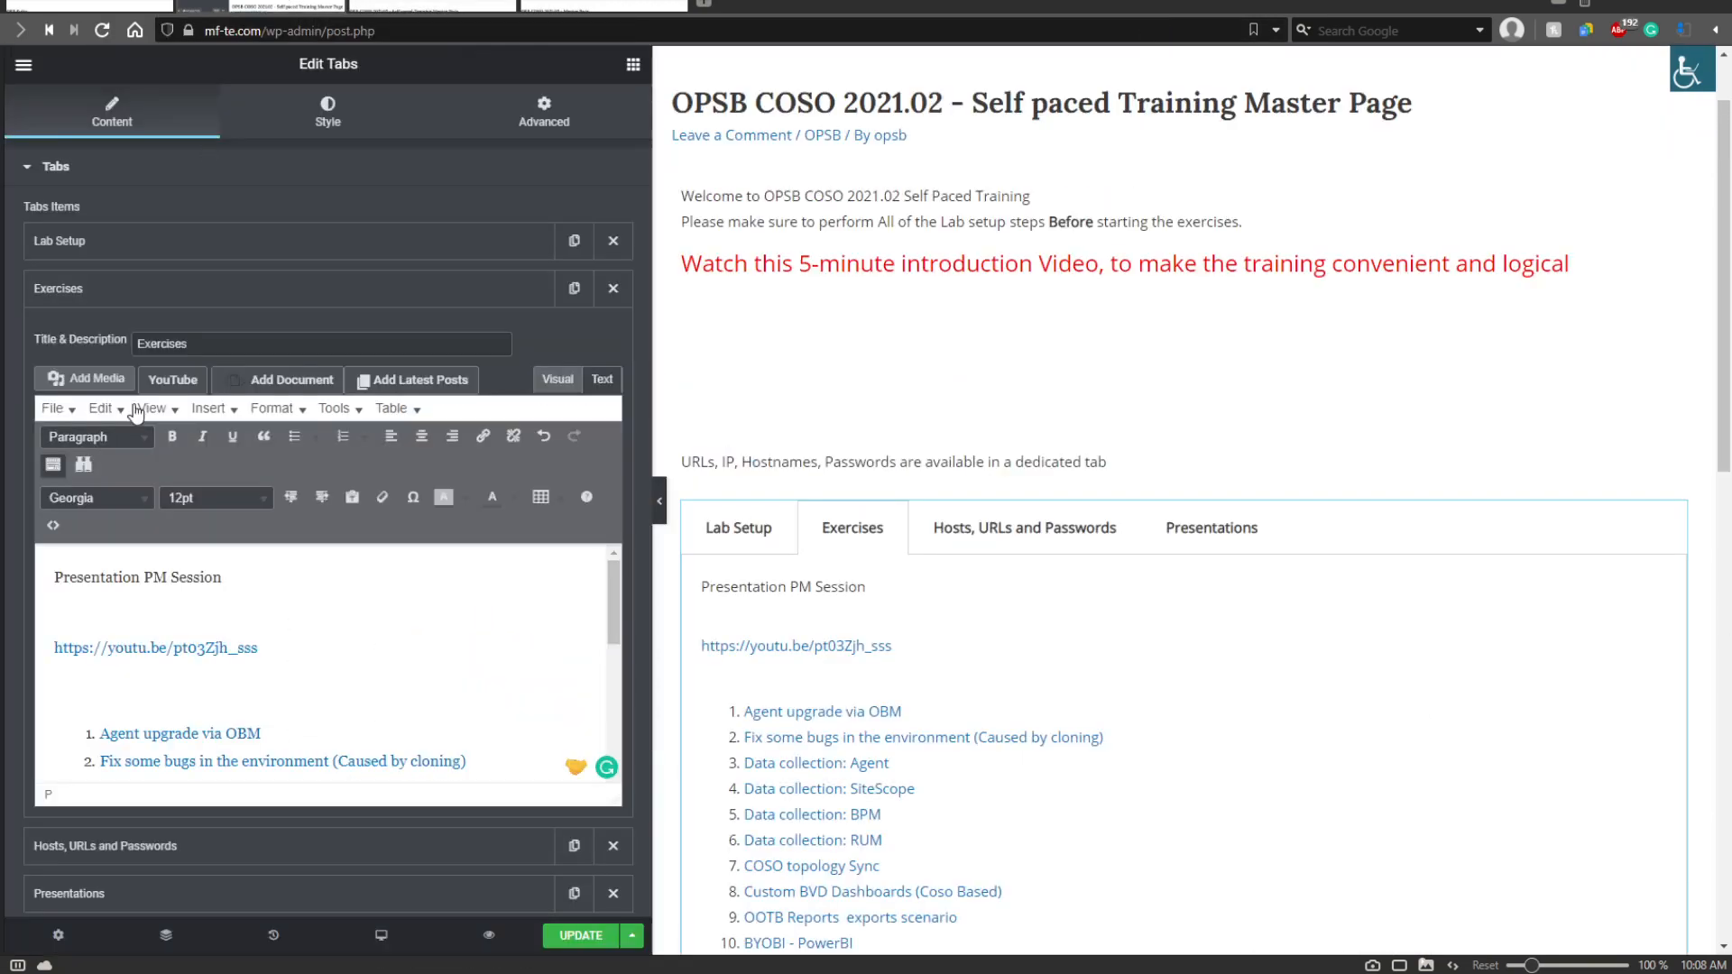
key("Down")
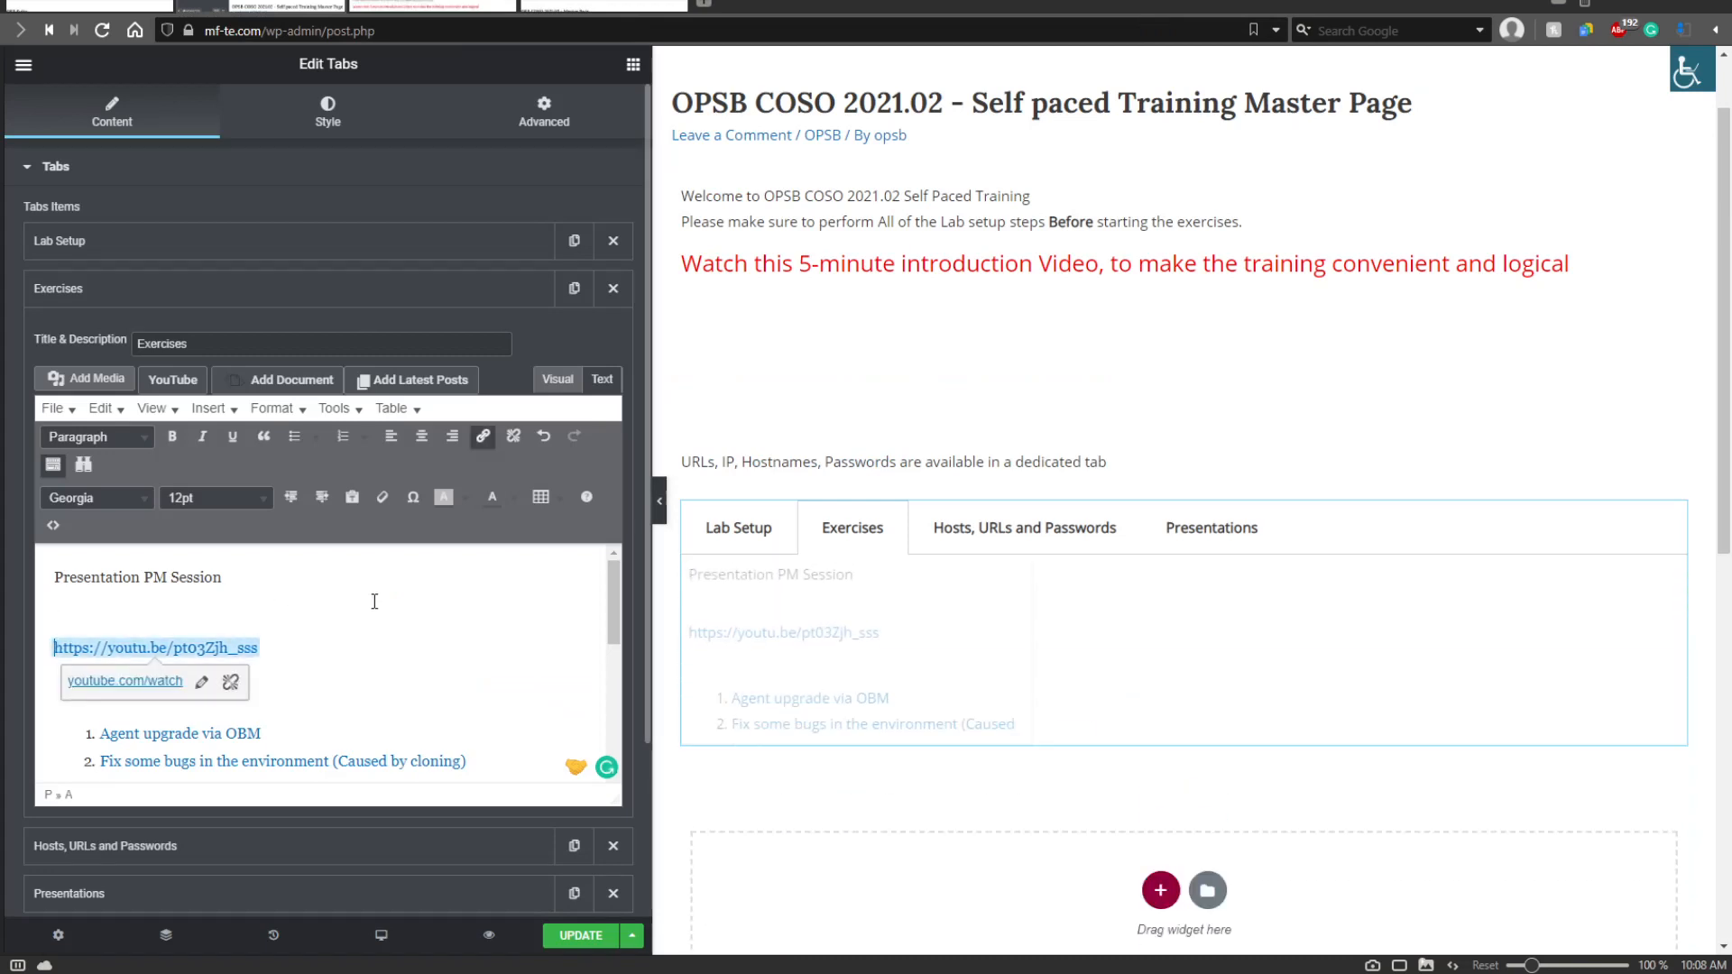
left_click(174, 591)
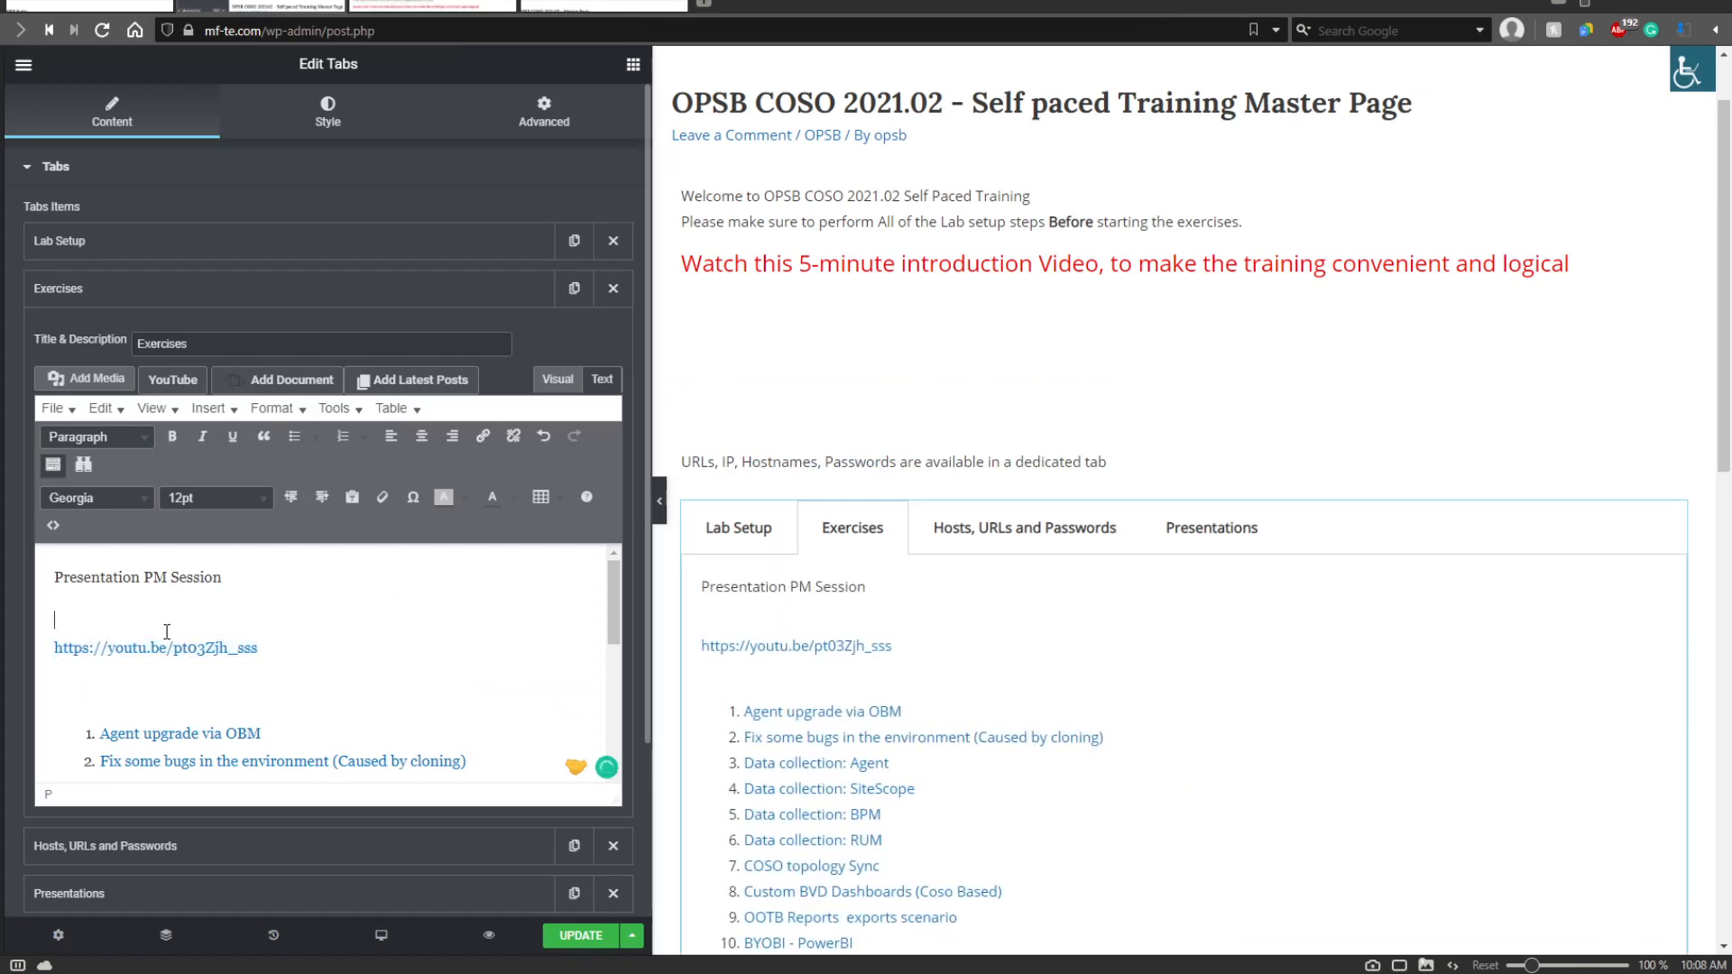
left_click(167, 633)
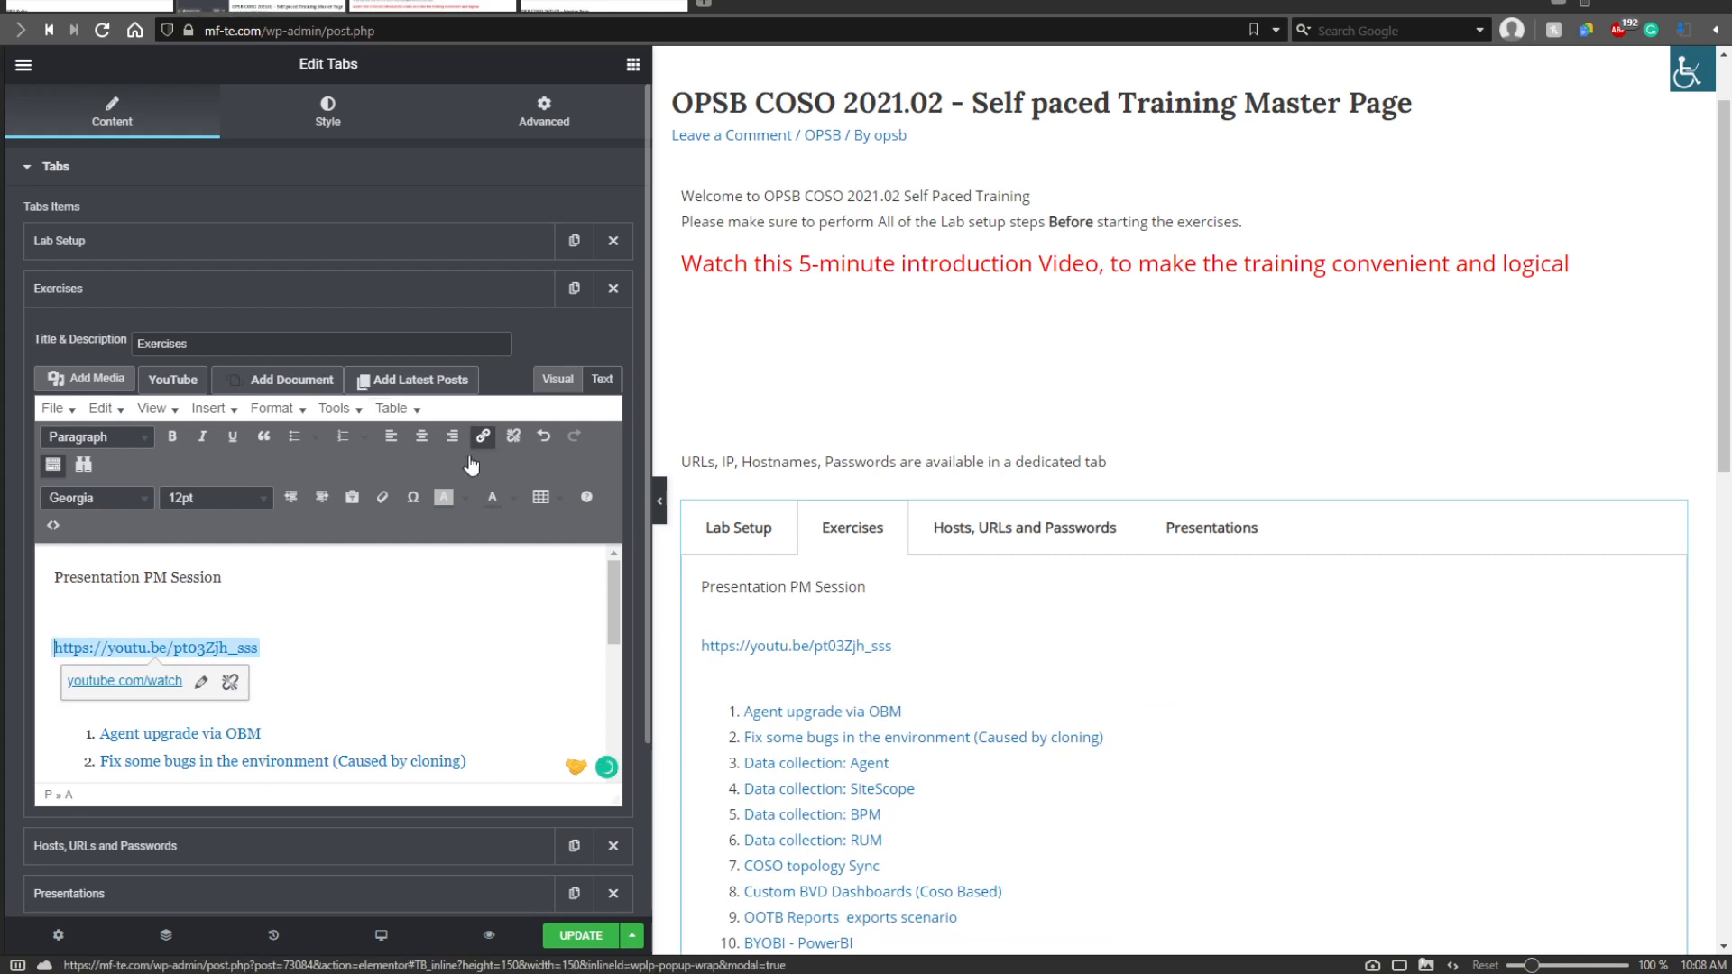
Collapse the Exercises item and add a new item to the Tabs widget titled "Exercises and presentations".
left_click(419, 290)
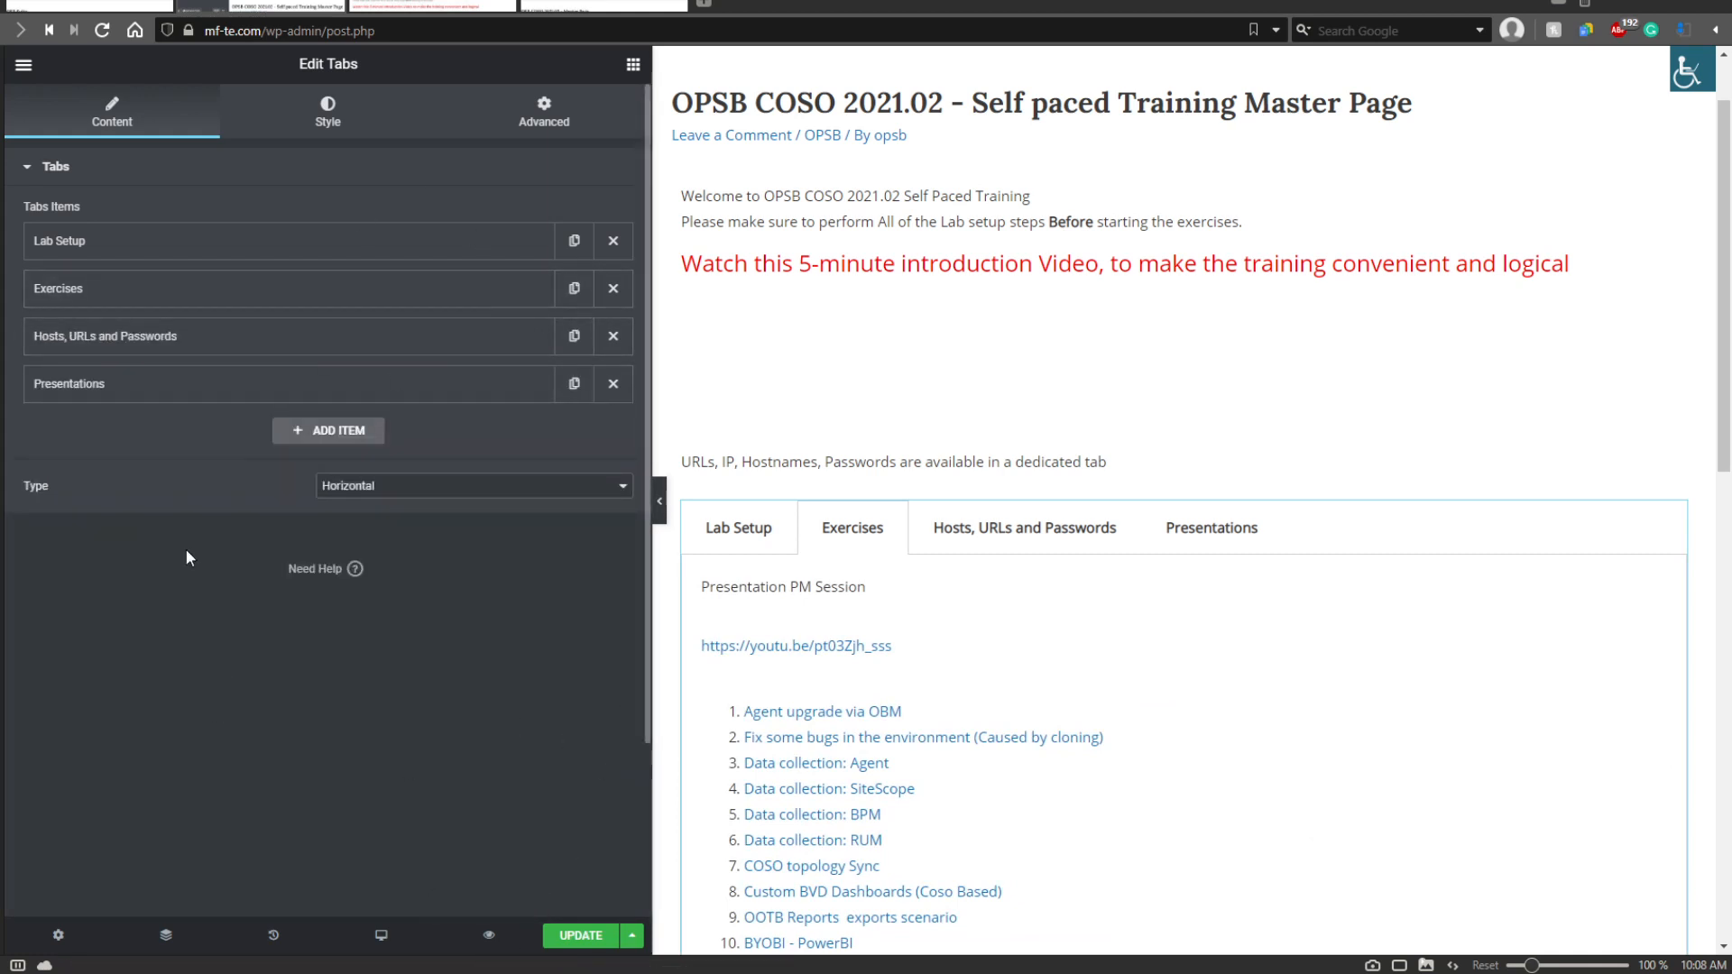
left_click(341, 430)
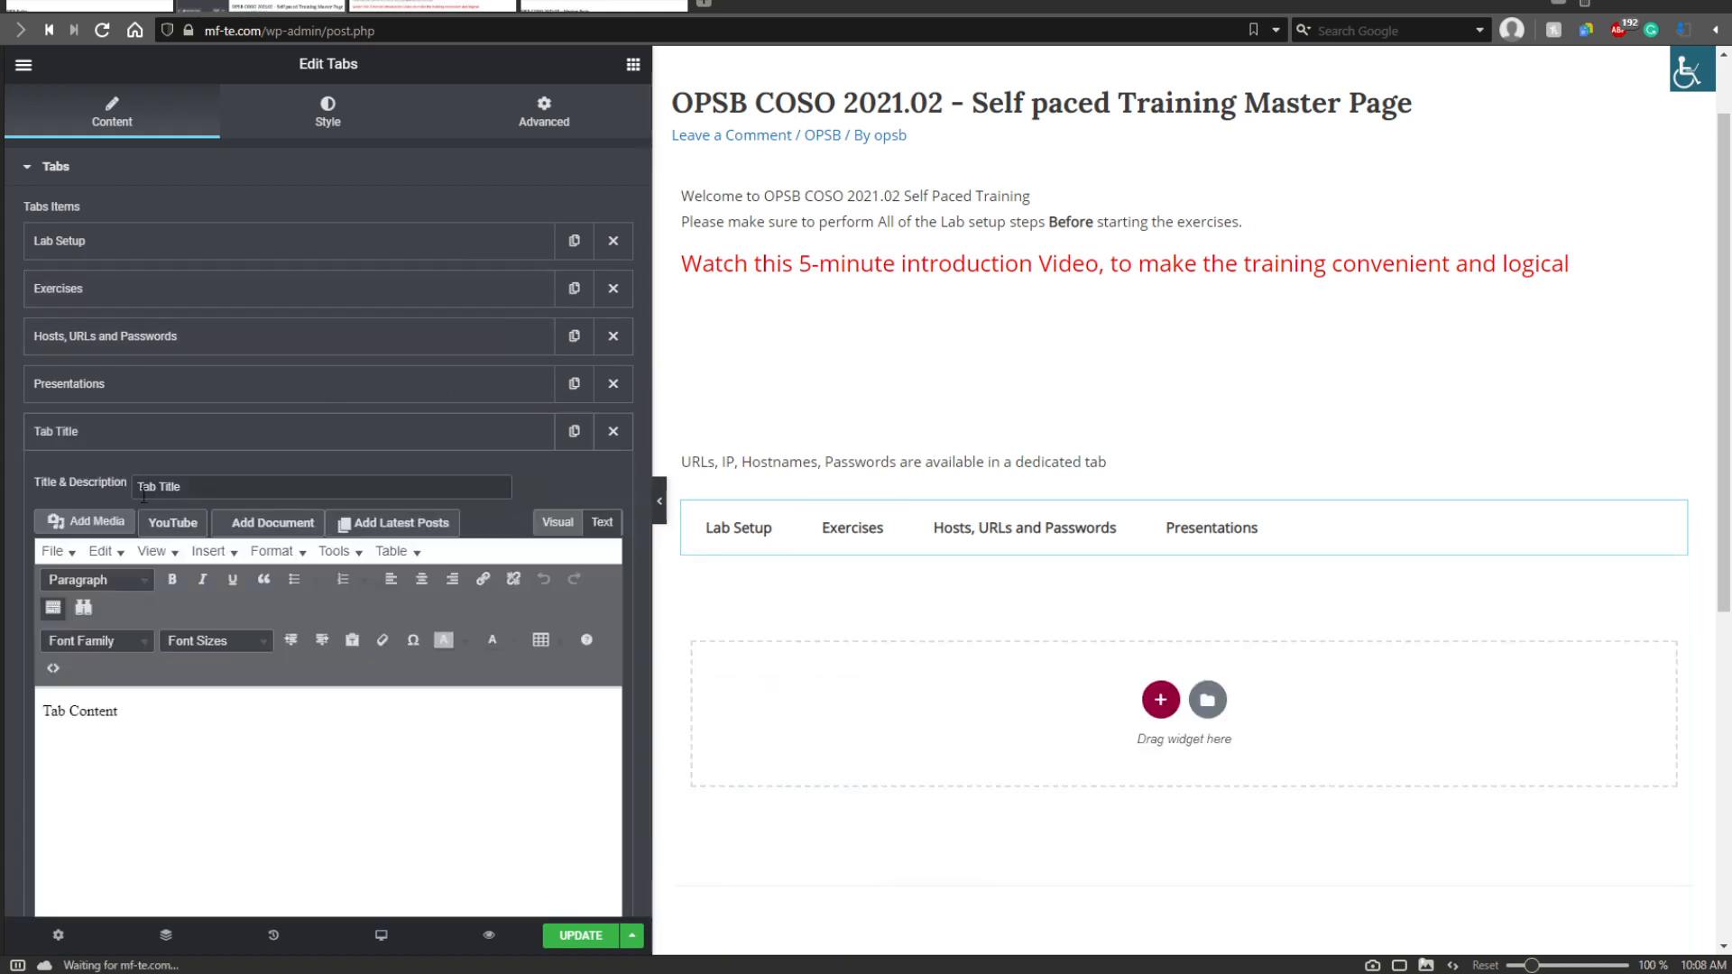
left_click_drag(217, 487, 108, 487)
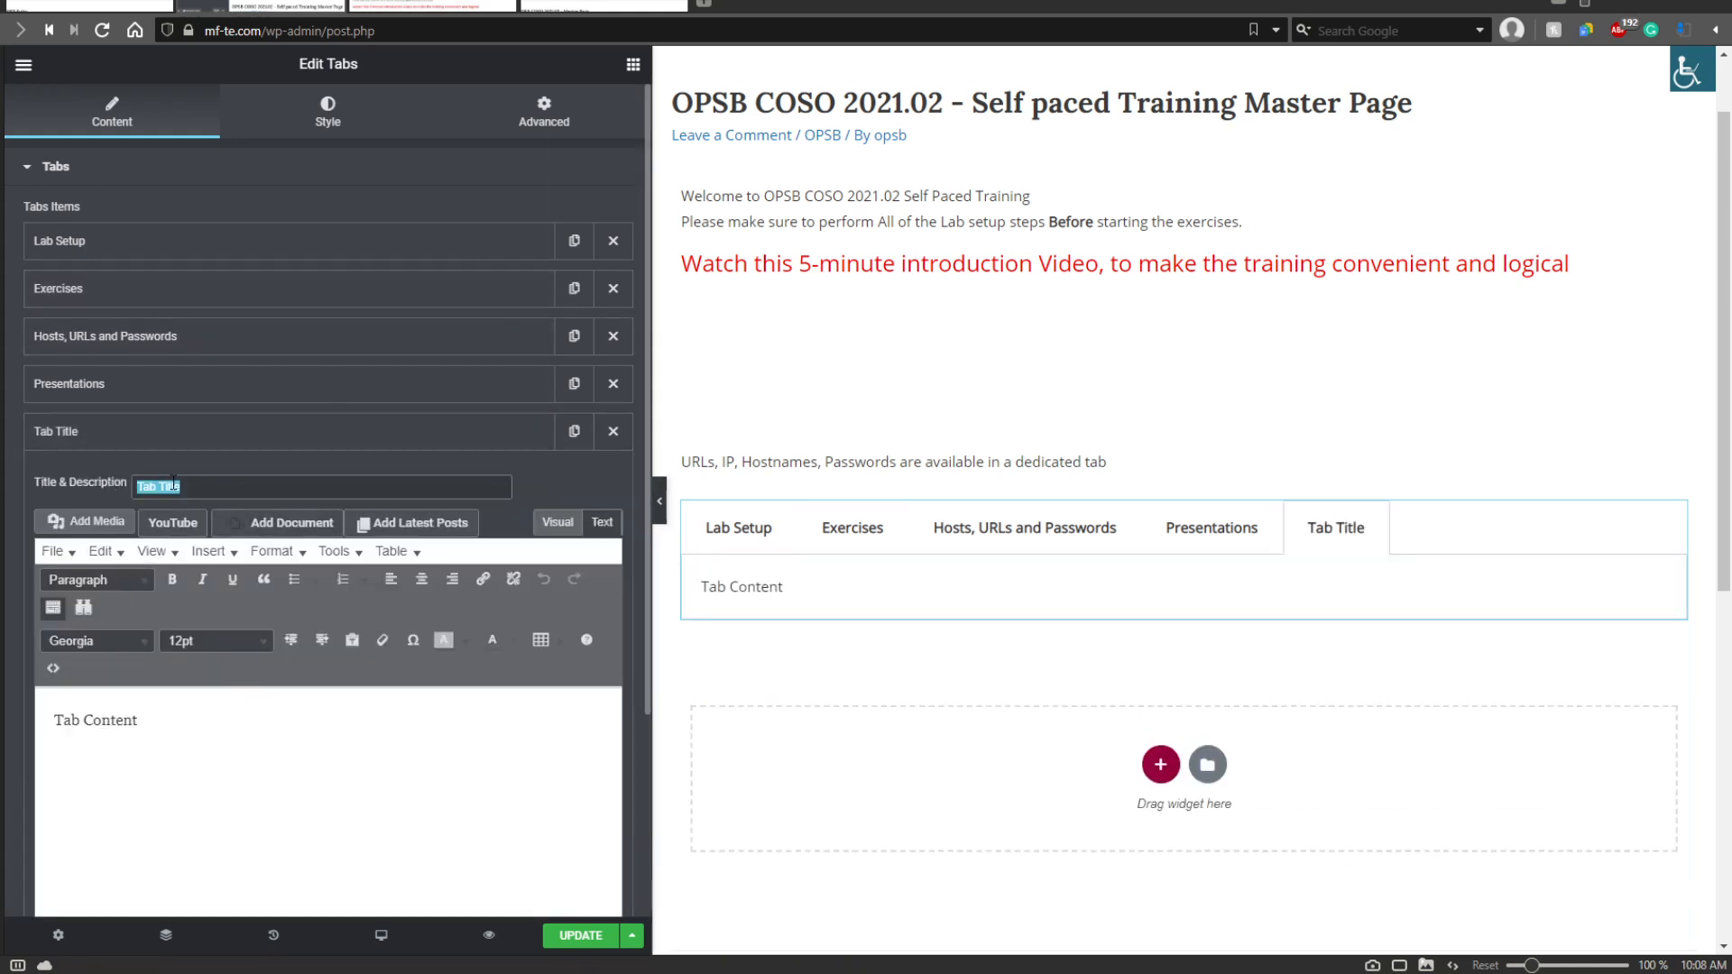
type("Exercise")
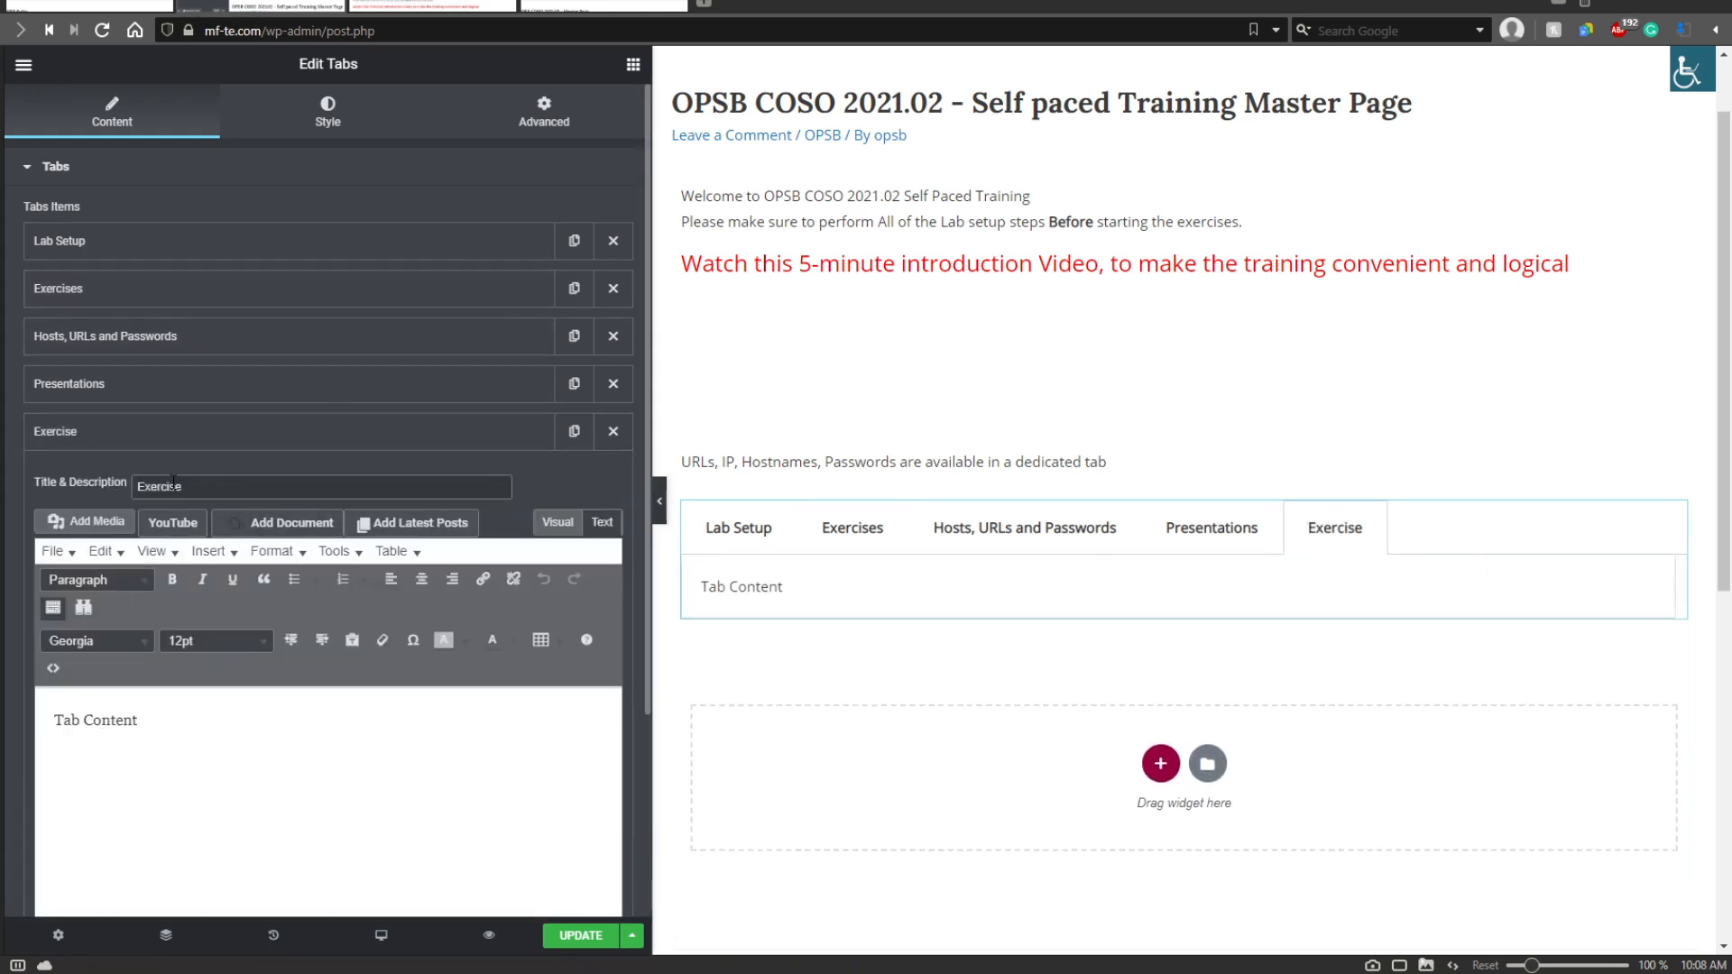
type("s and pres")
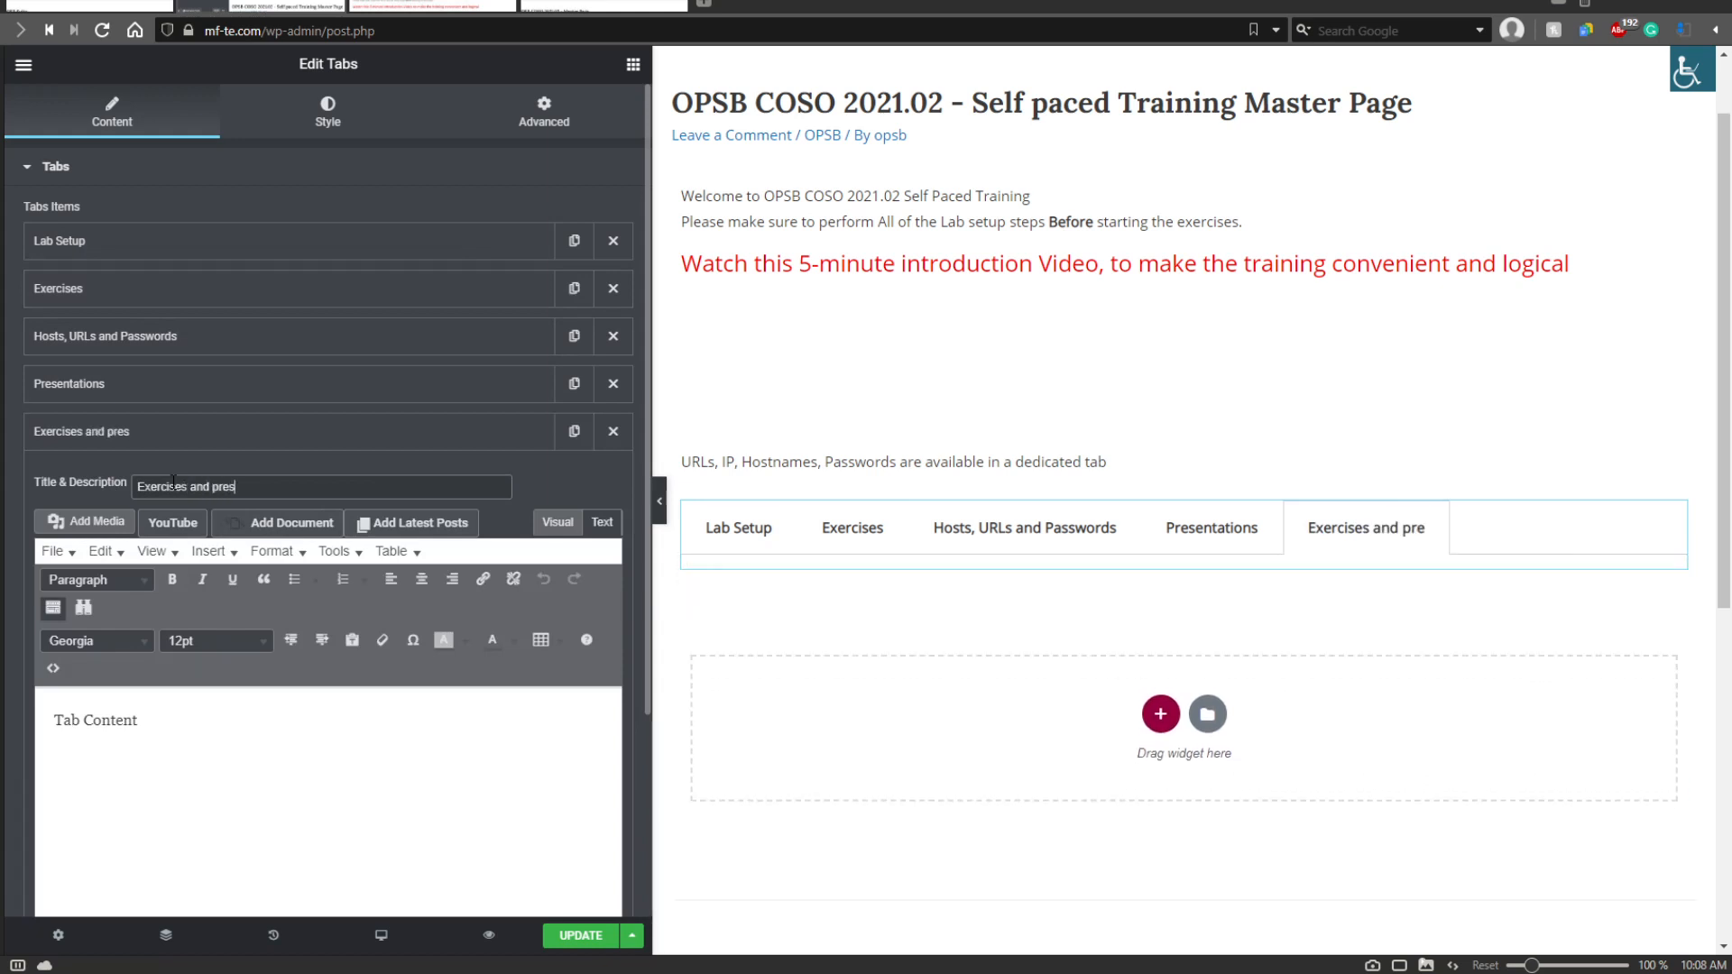
type("entations")
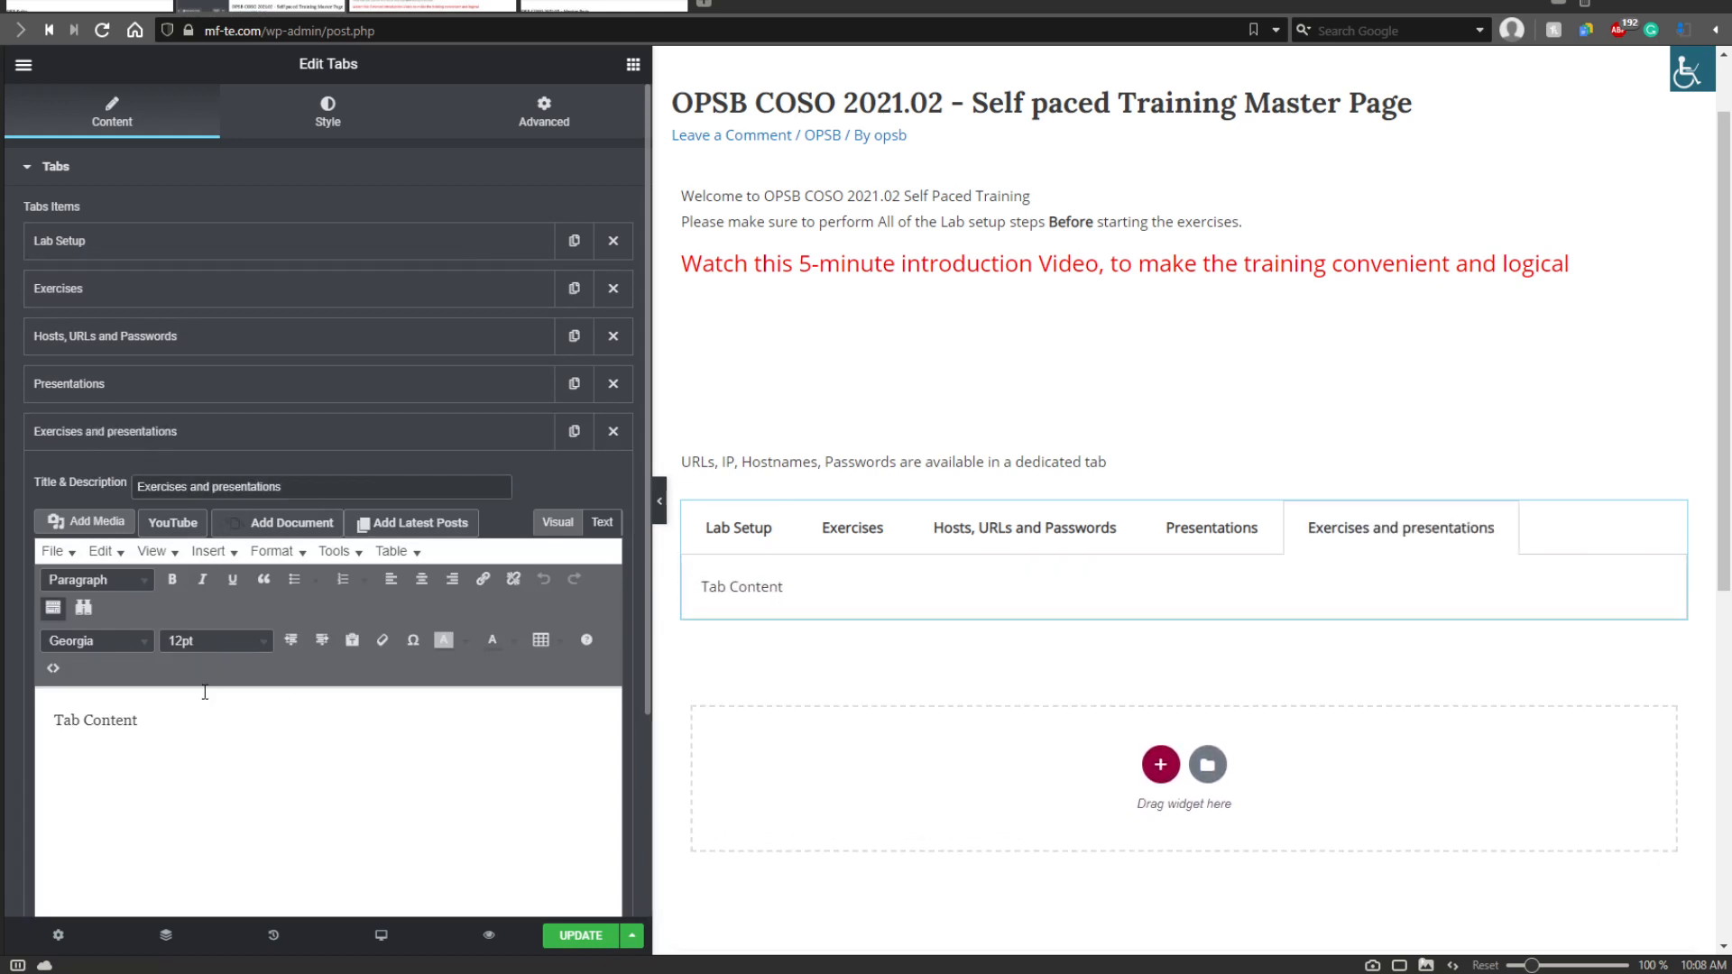
left_click_drag(201, 726, 16, 719)
type("PM Prese")
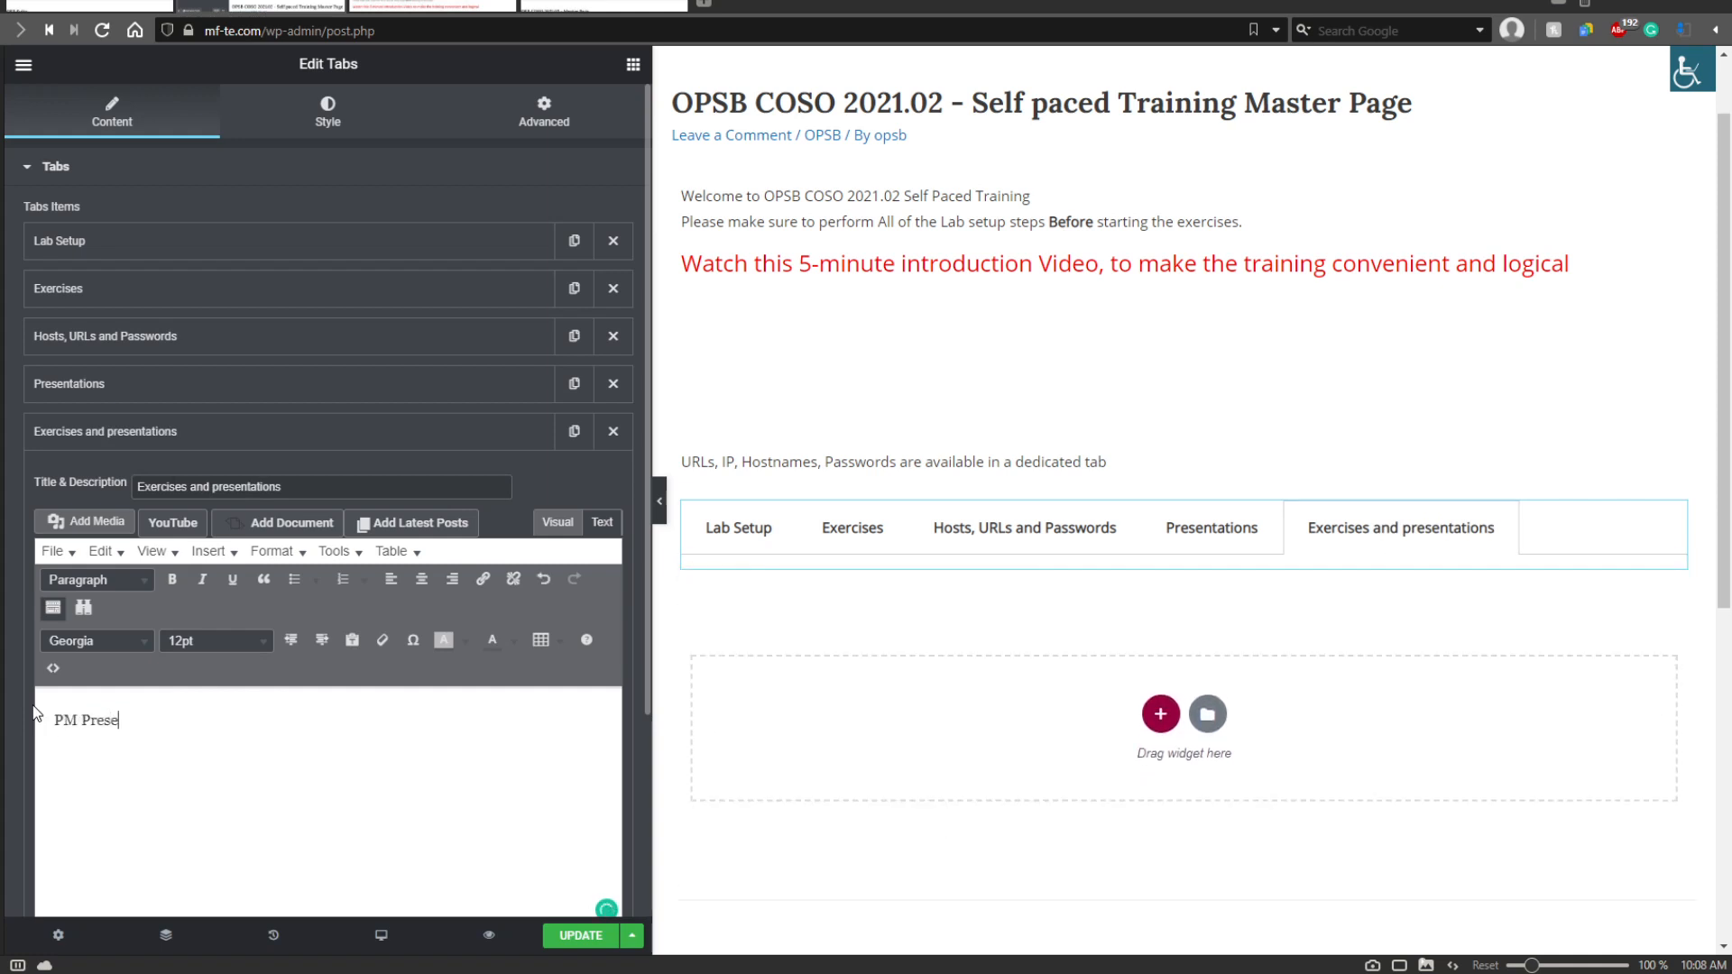
type("ntation - in")
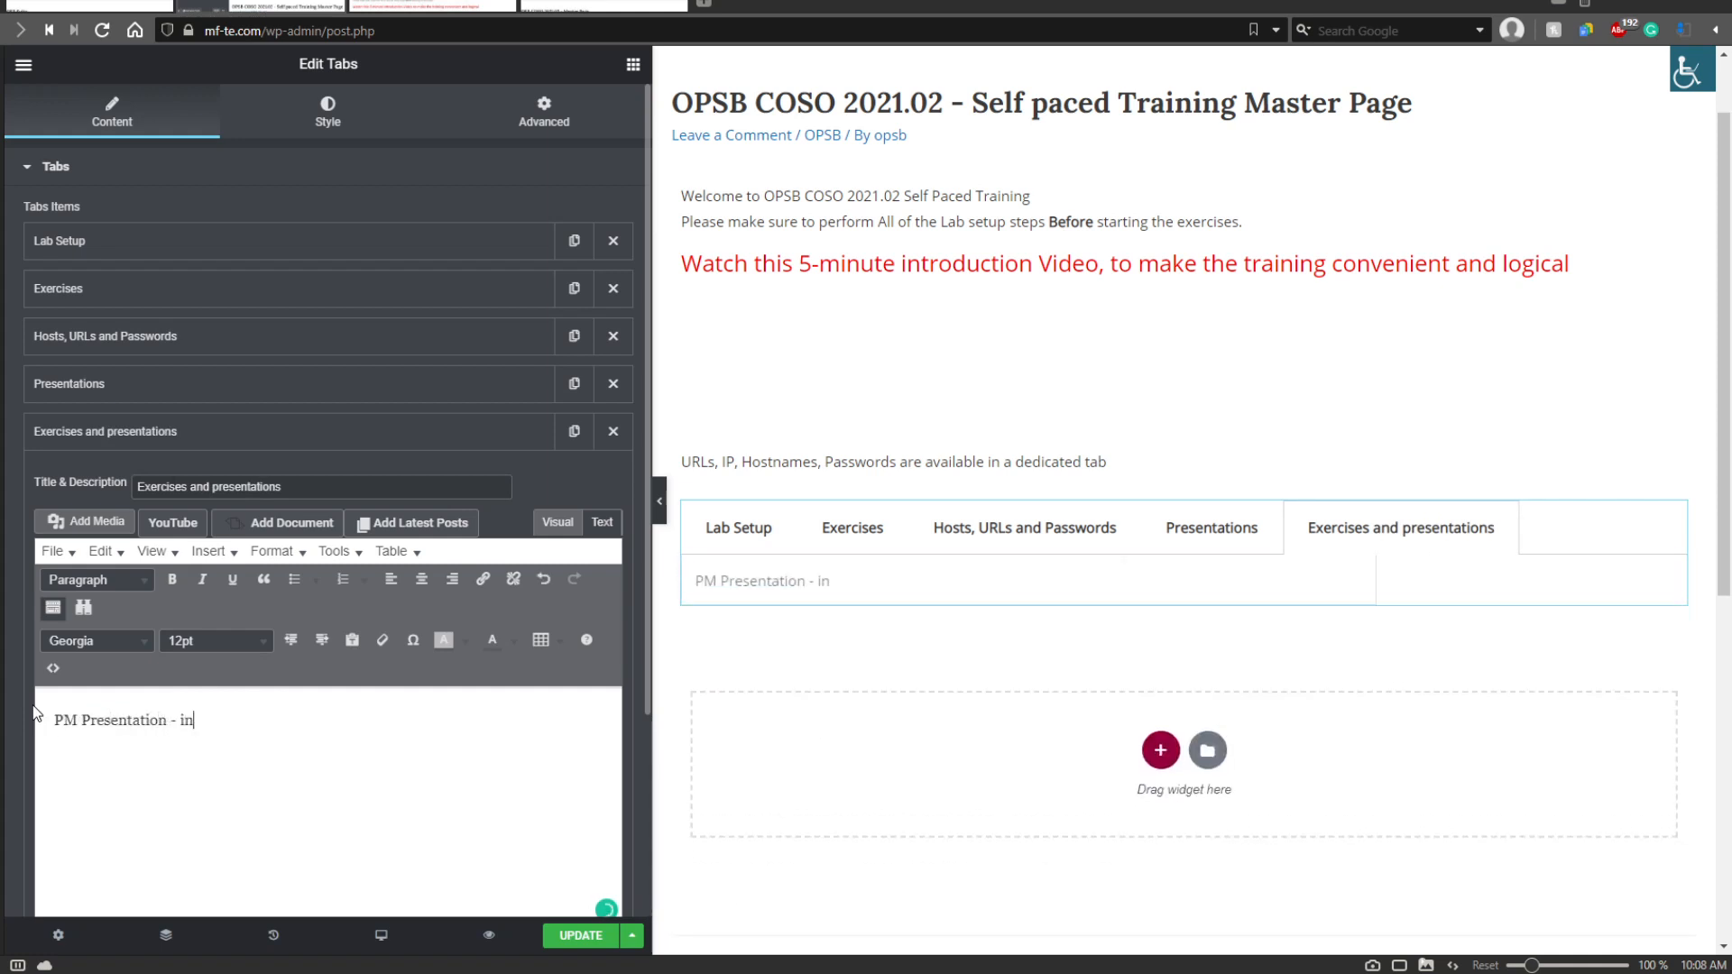
type("tr")
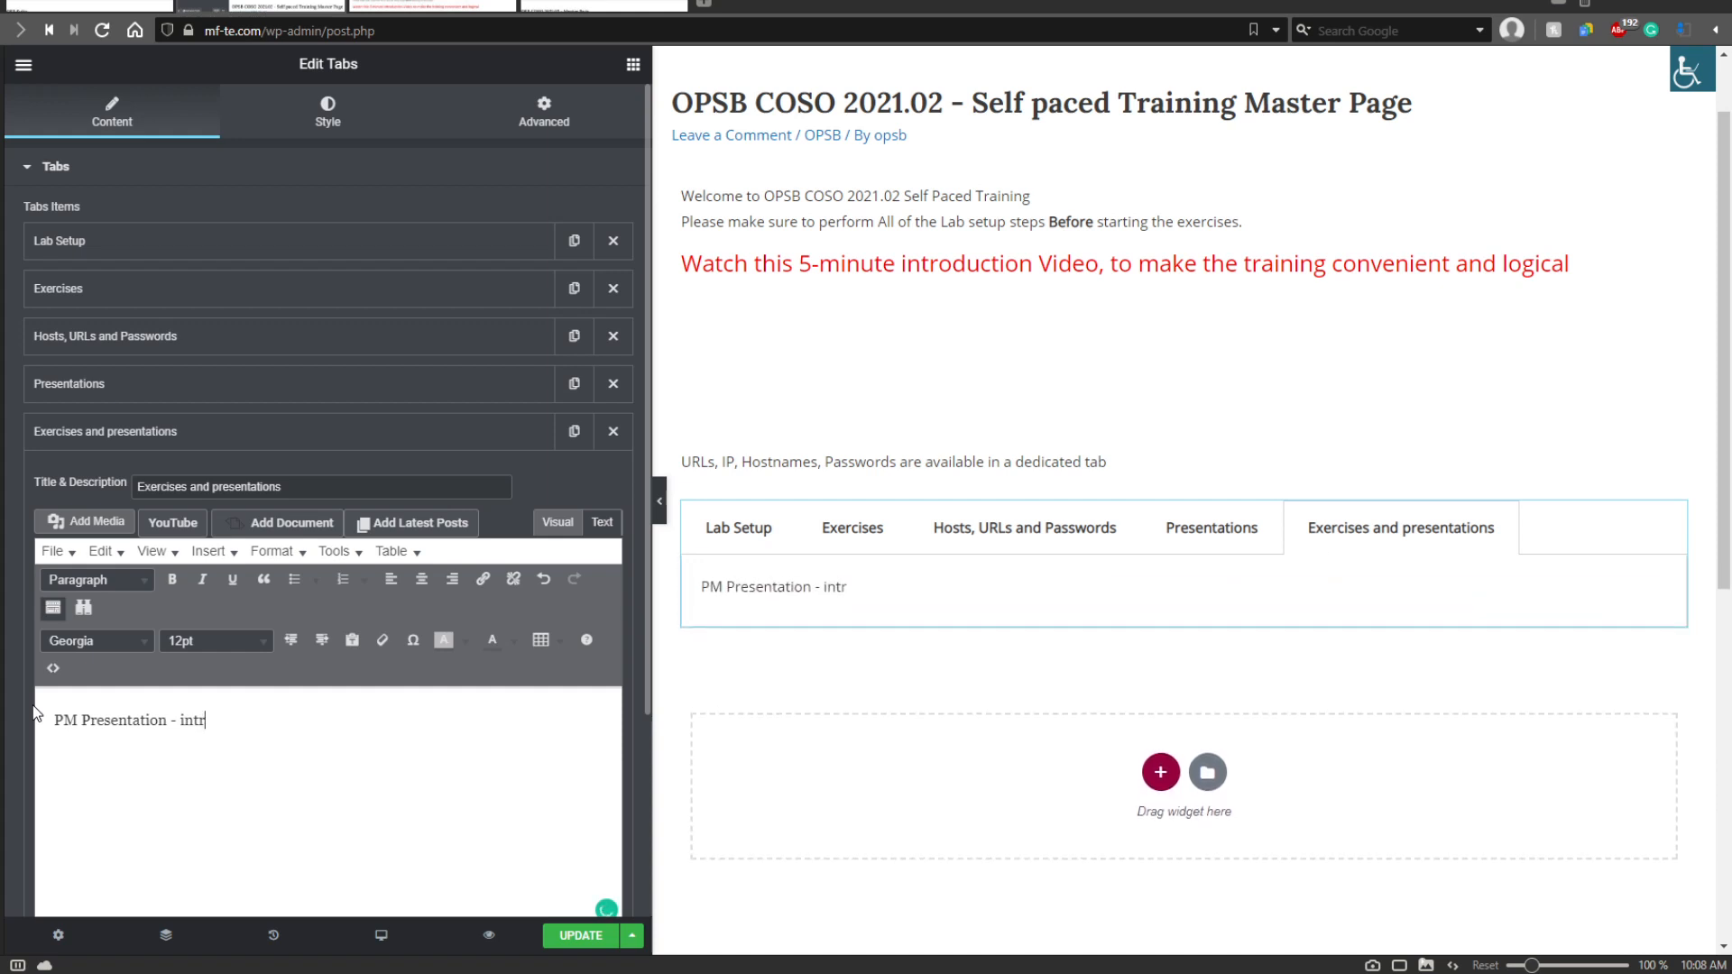
type("oduction in th")
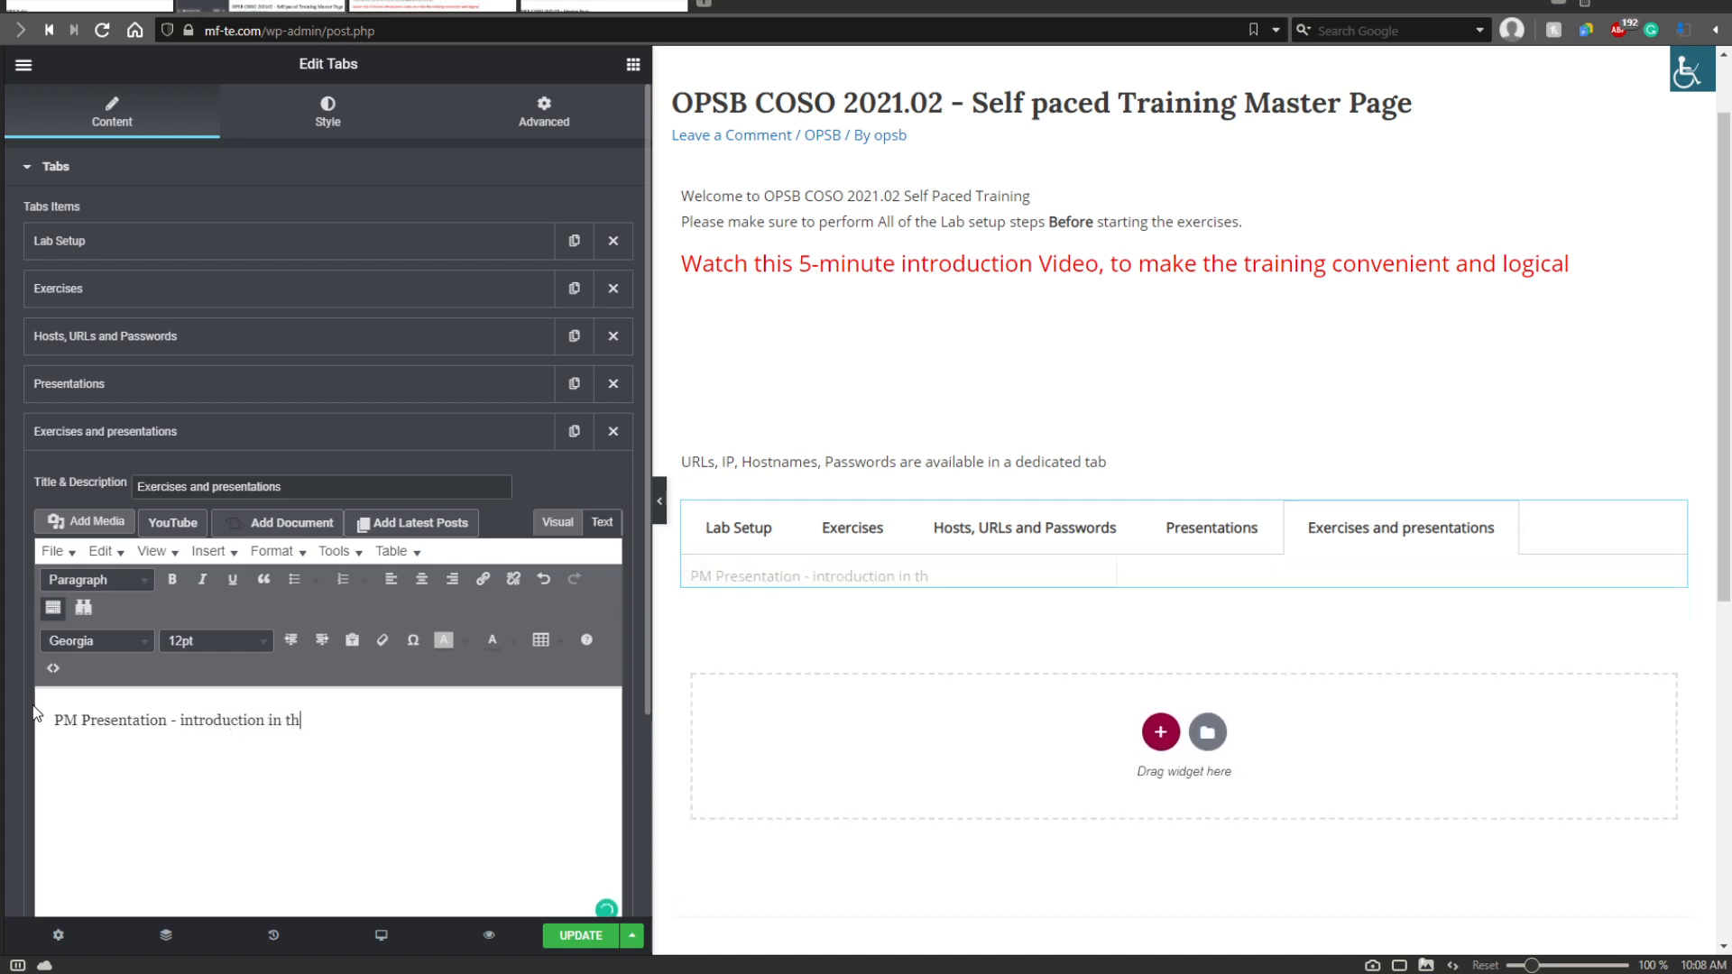
key("BackSpace")
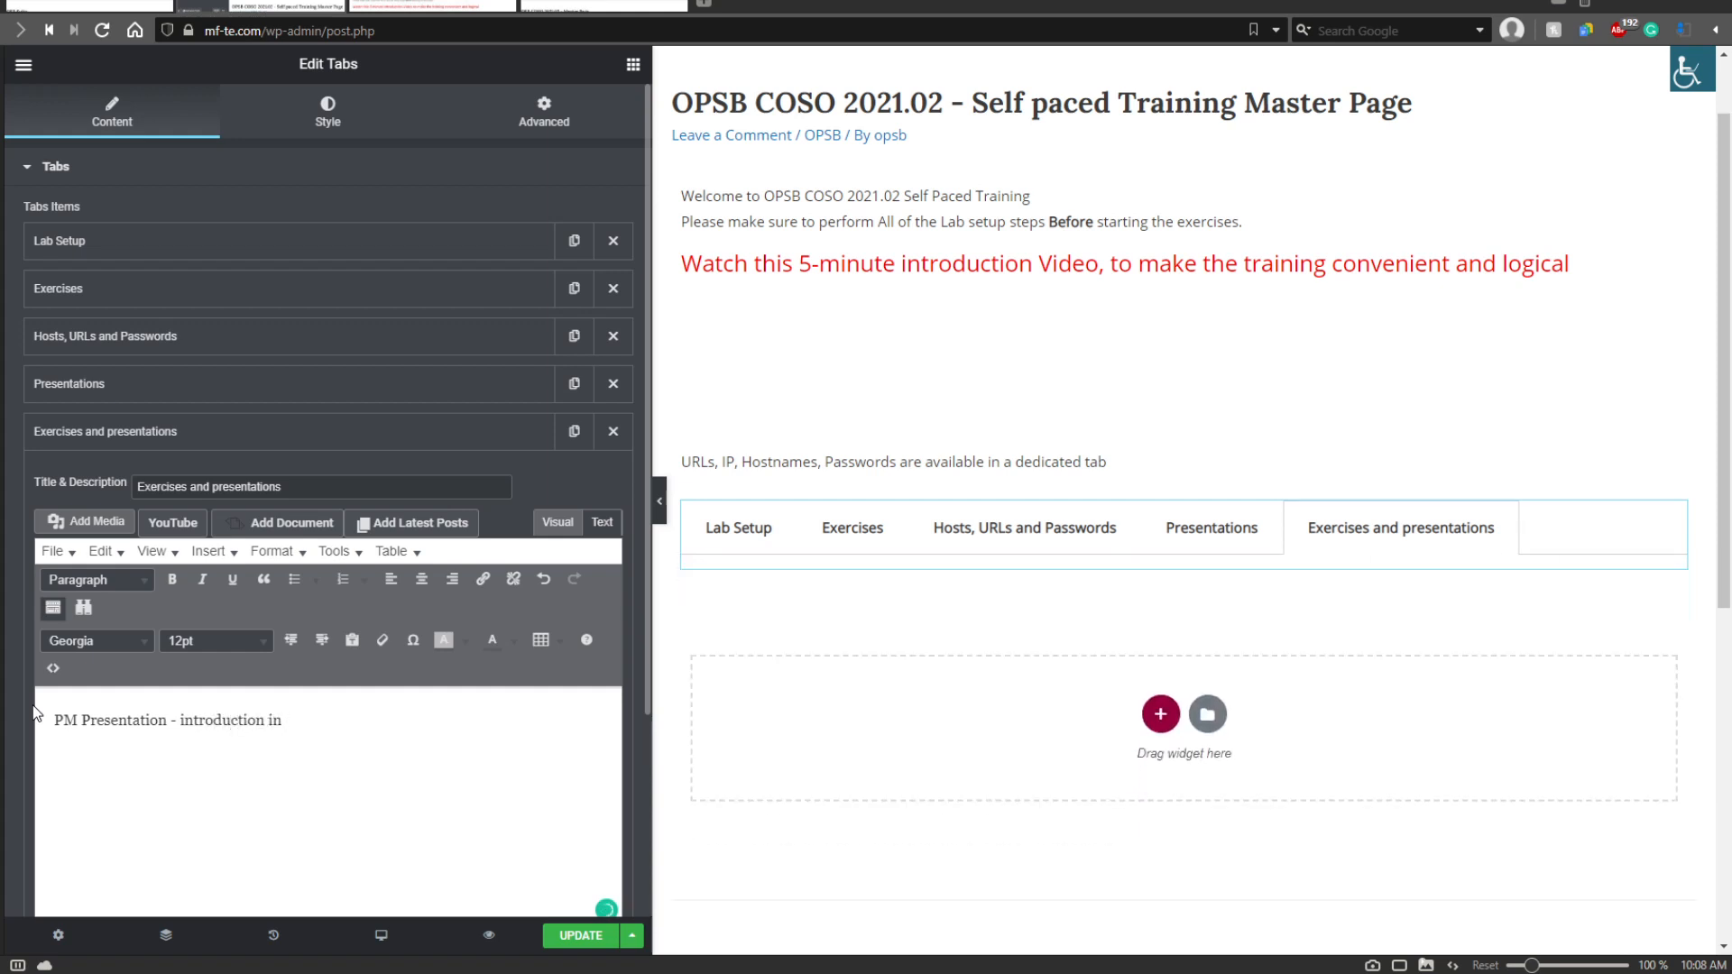
type("to the COSO mat")
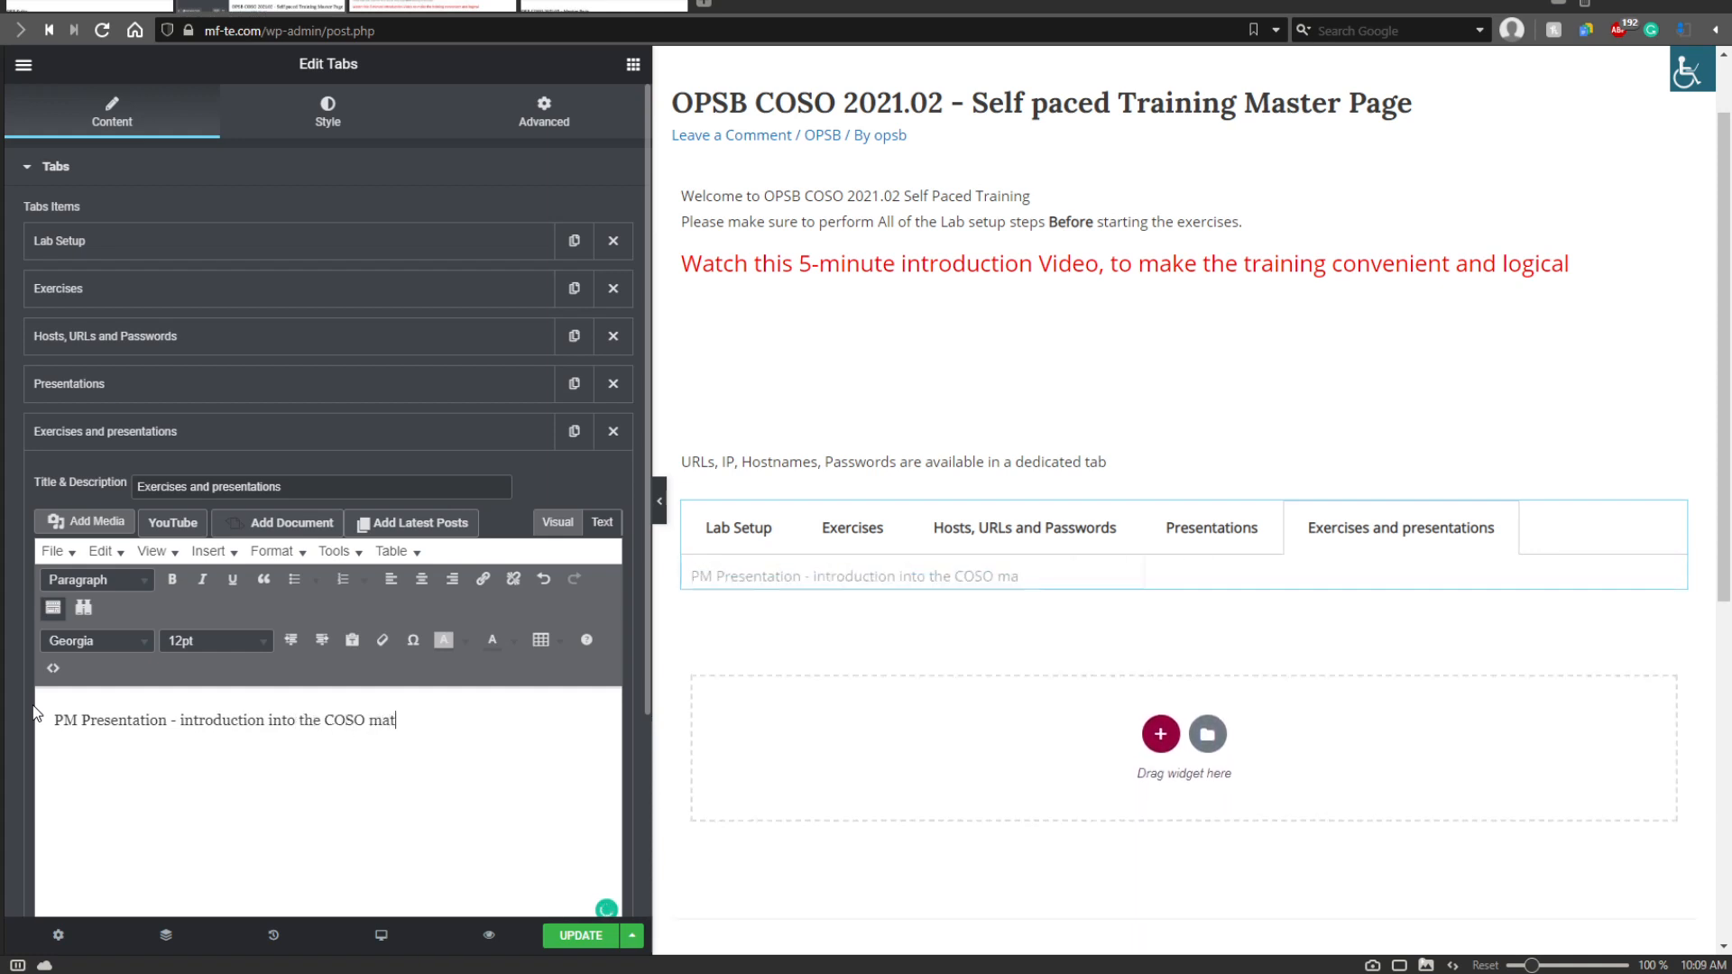
type("erial")
key("Return")
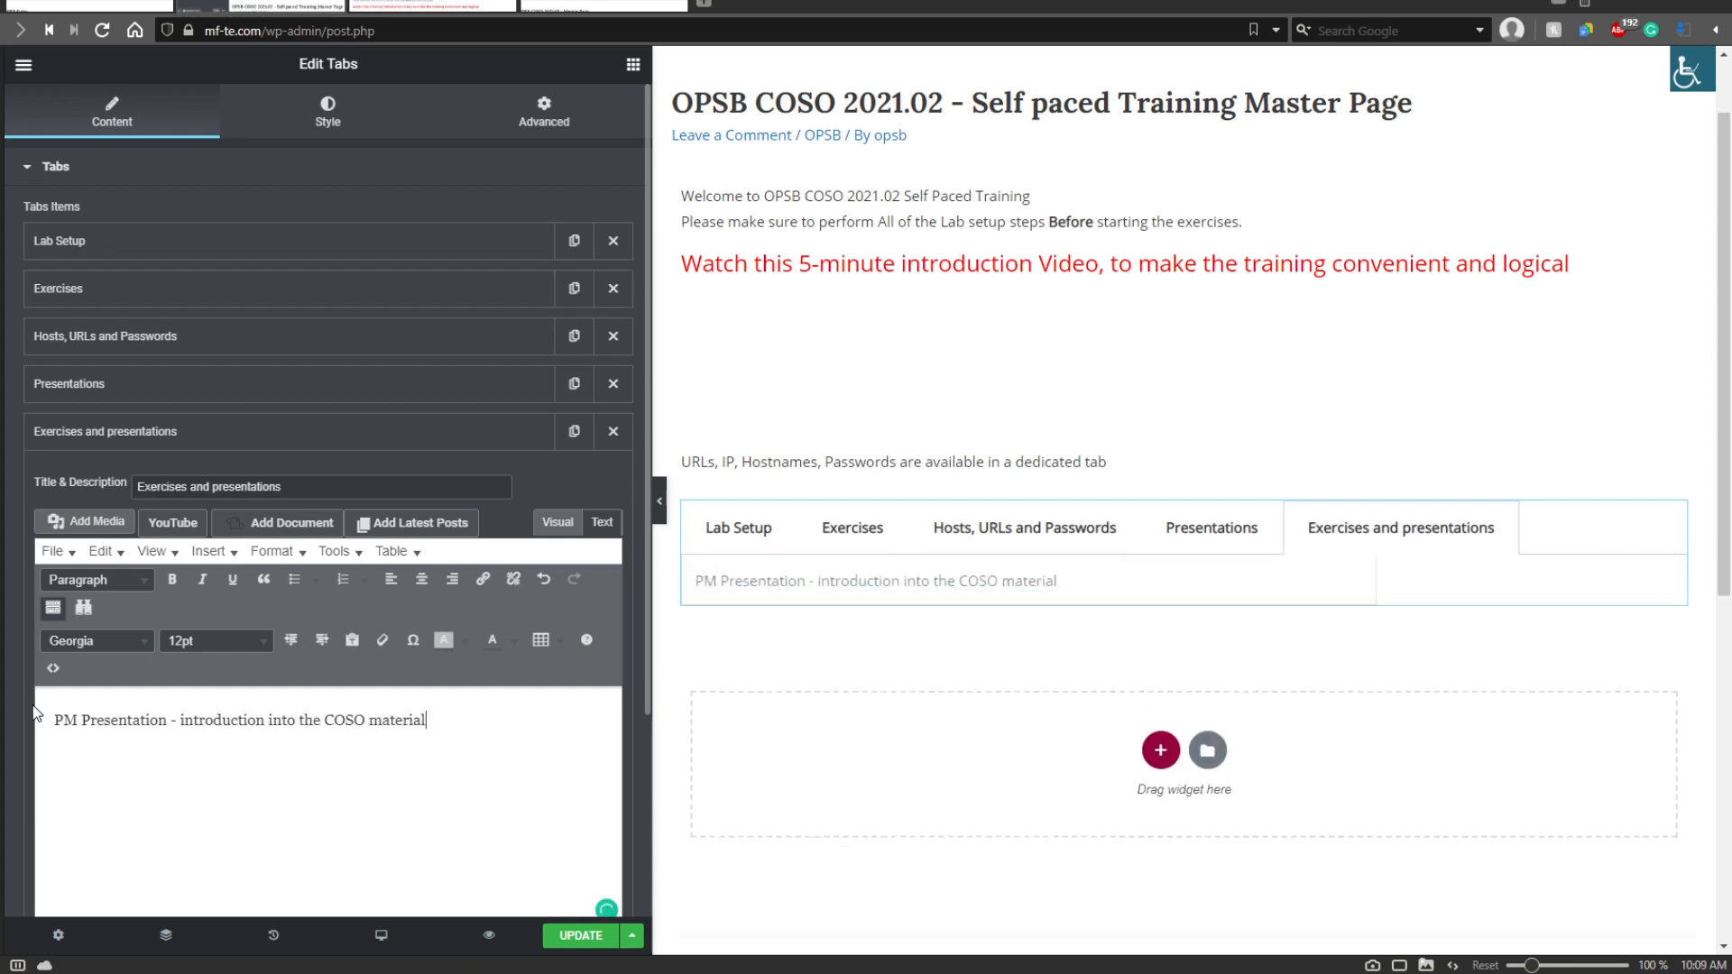
type("https://www.youtube.com/watch?v=pt03Zjh_sss")
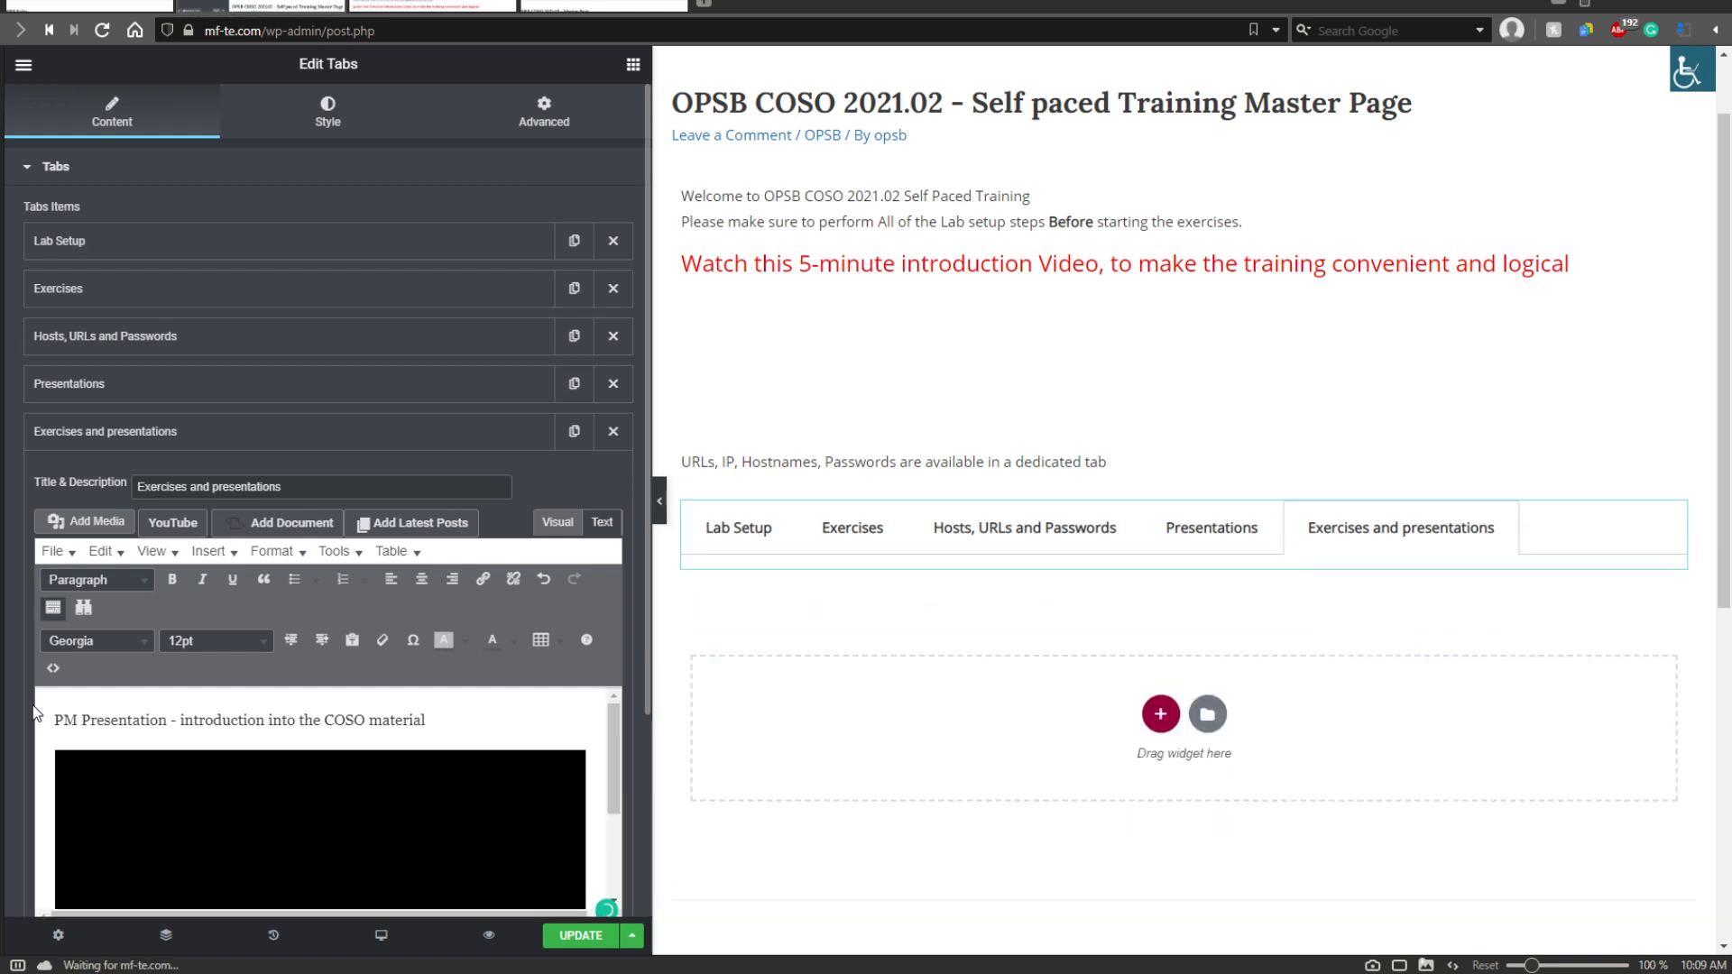
scroll(524, 732, "down", 3)
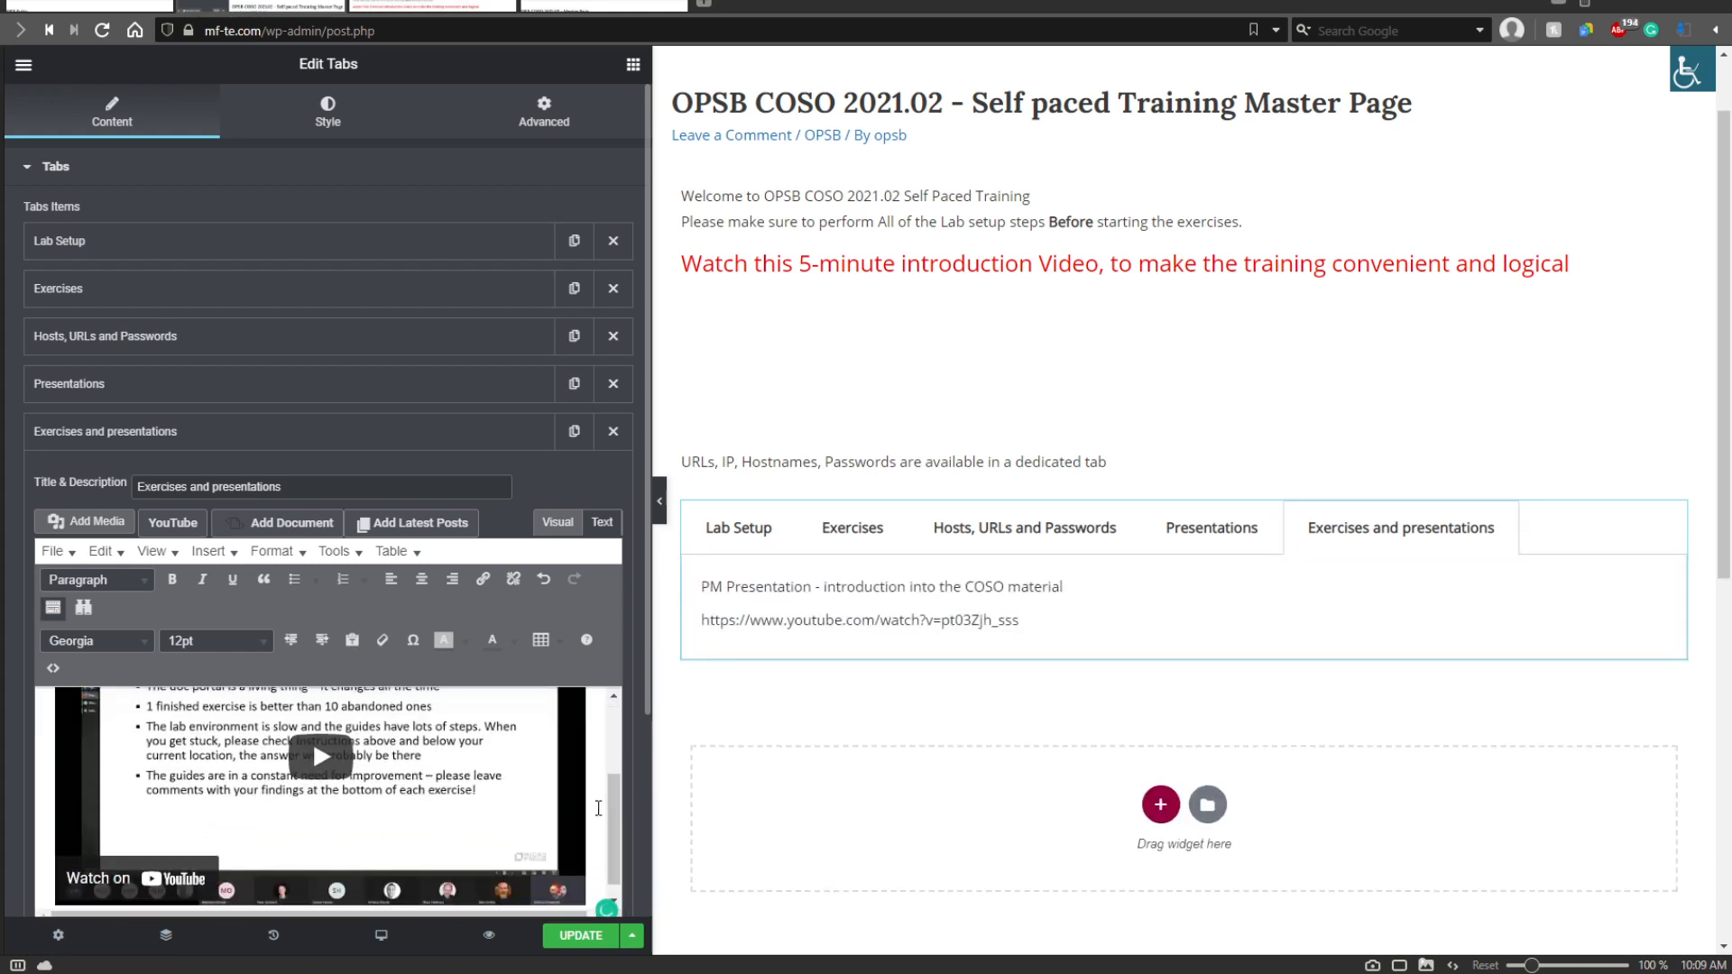
Copy the exercise links from "Agent upgrade via OBM" through "COSO topology Sync" from the previewed page's Exercises tab.
left_click(433, 7)
scroll(603, 518, "down", 4)
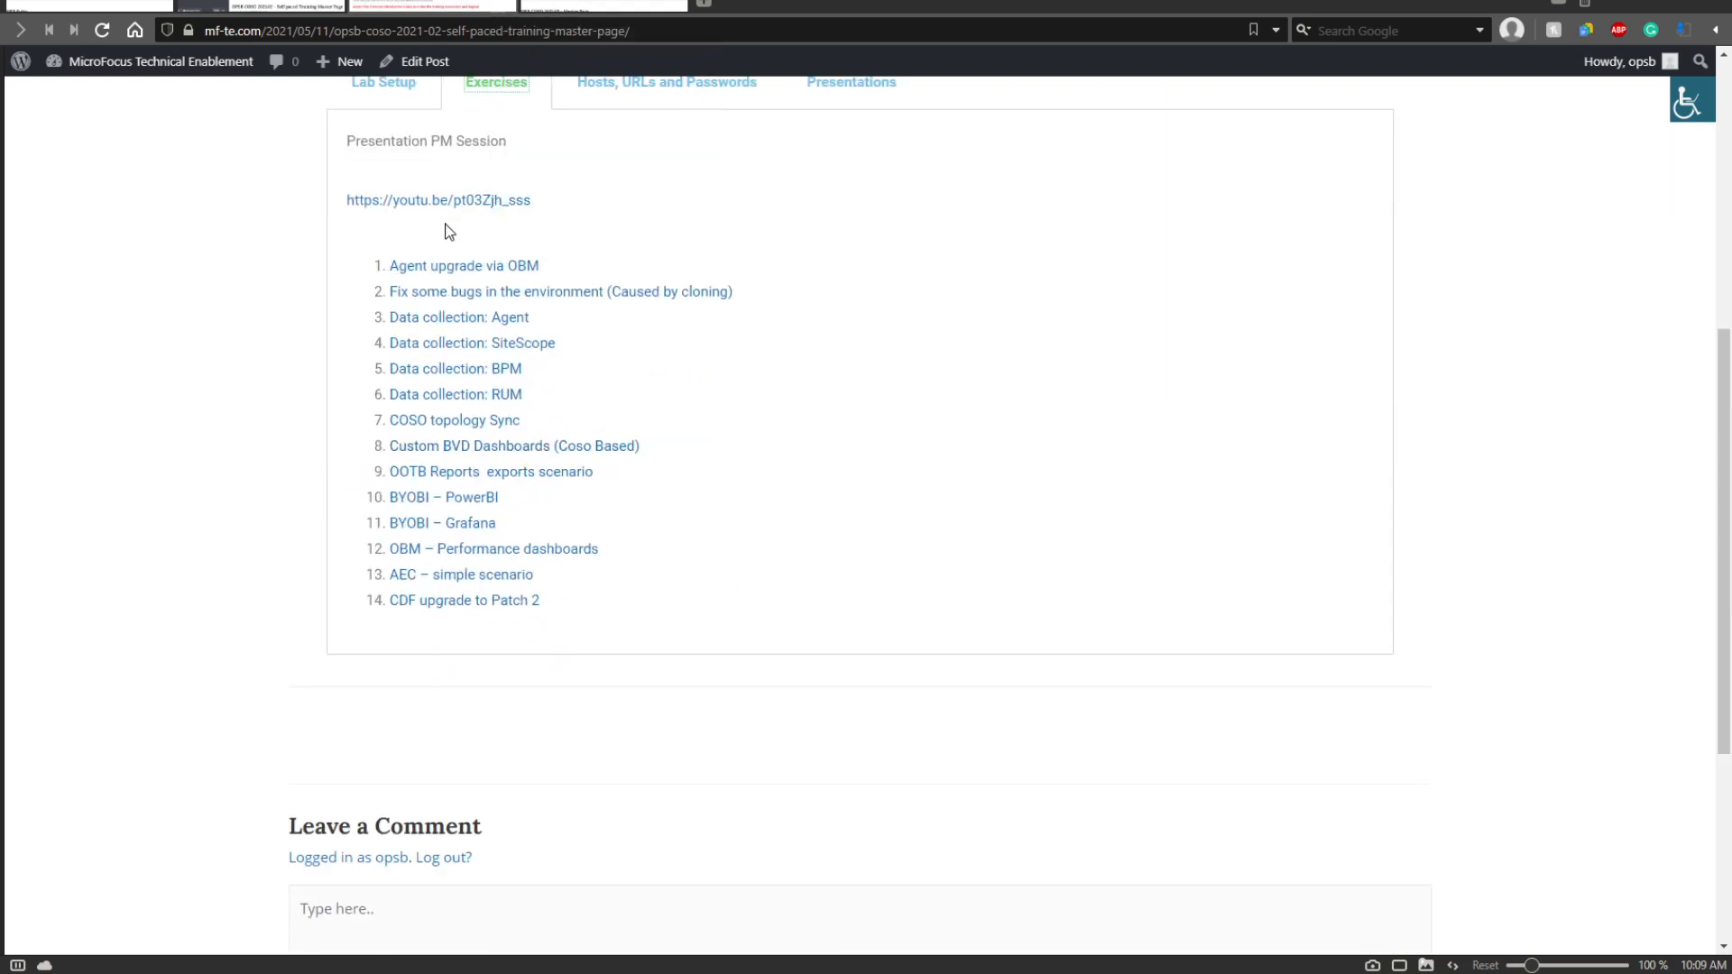
left_click_drag(385, 266, 700, 419)
key("ctrl+c")
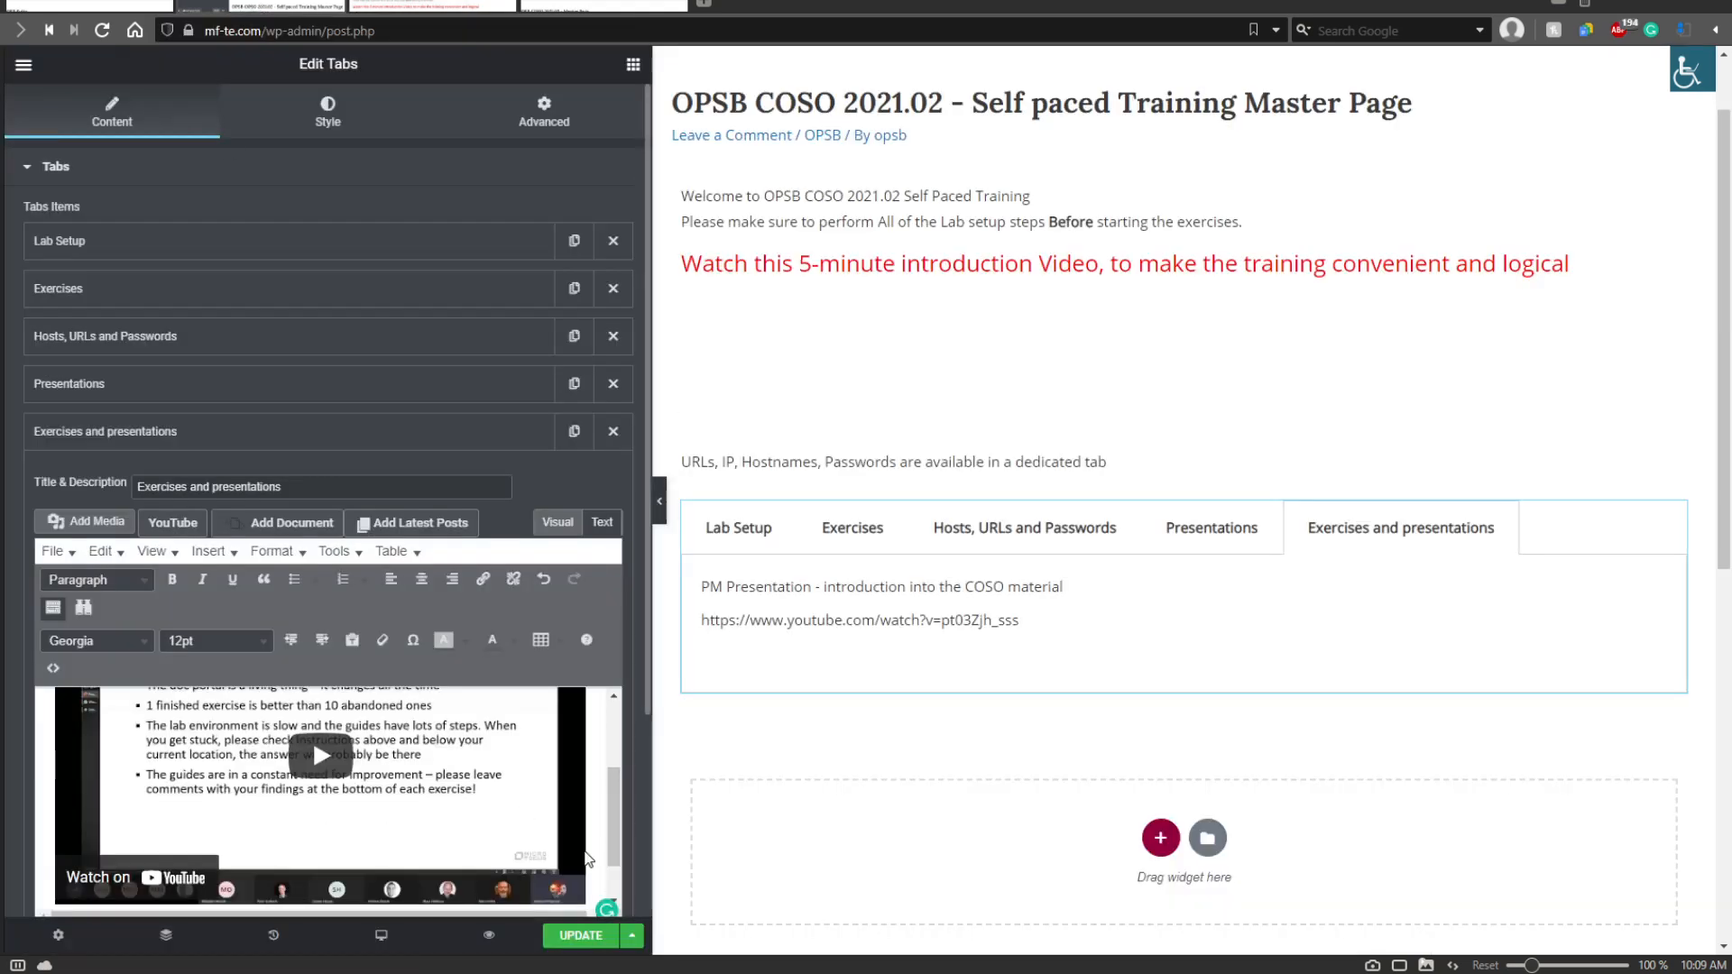
Paste the copied exercise list below the embedded video in "Exercises and presentations" and end the list with a new empty paragraph.
scroll(517, 809, "down", 2)
left_click(355, 854)
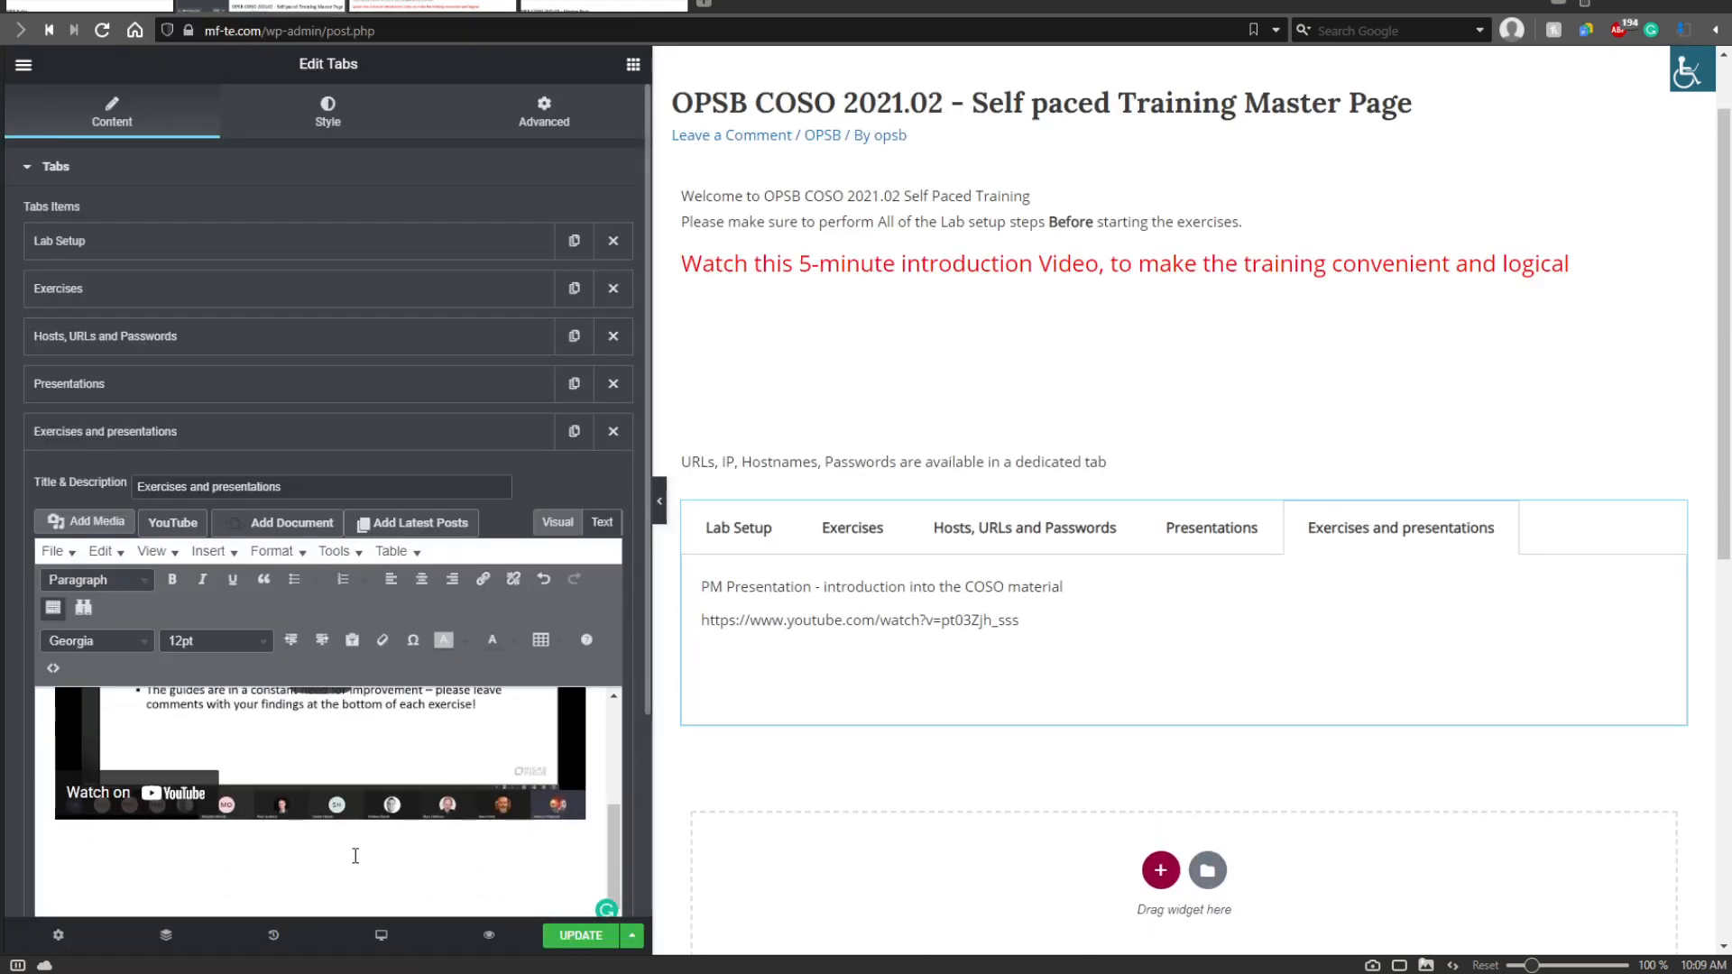
key("ctrl+v")
scroll(460, 883, "down", 2)
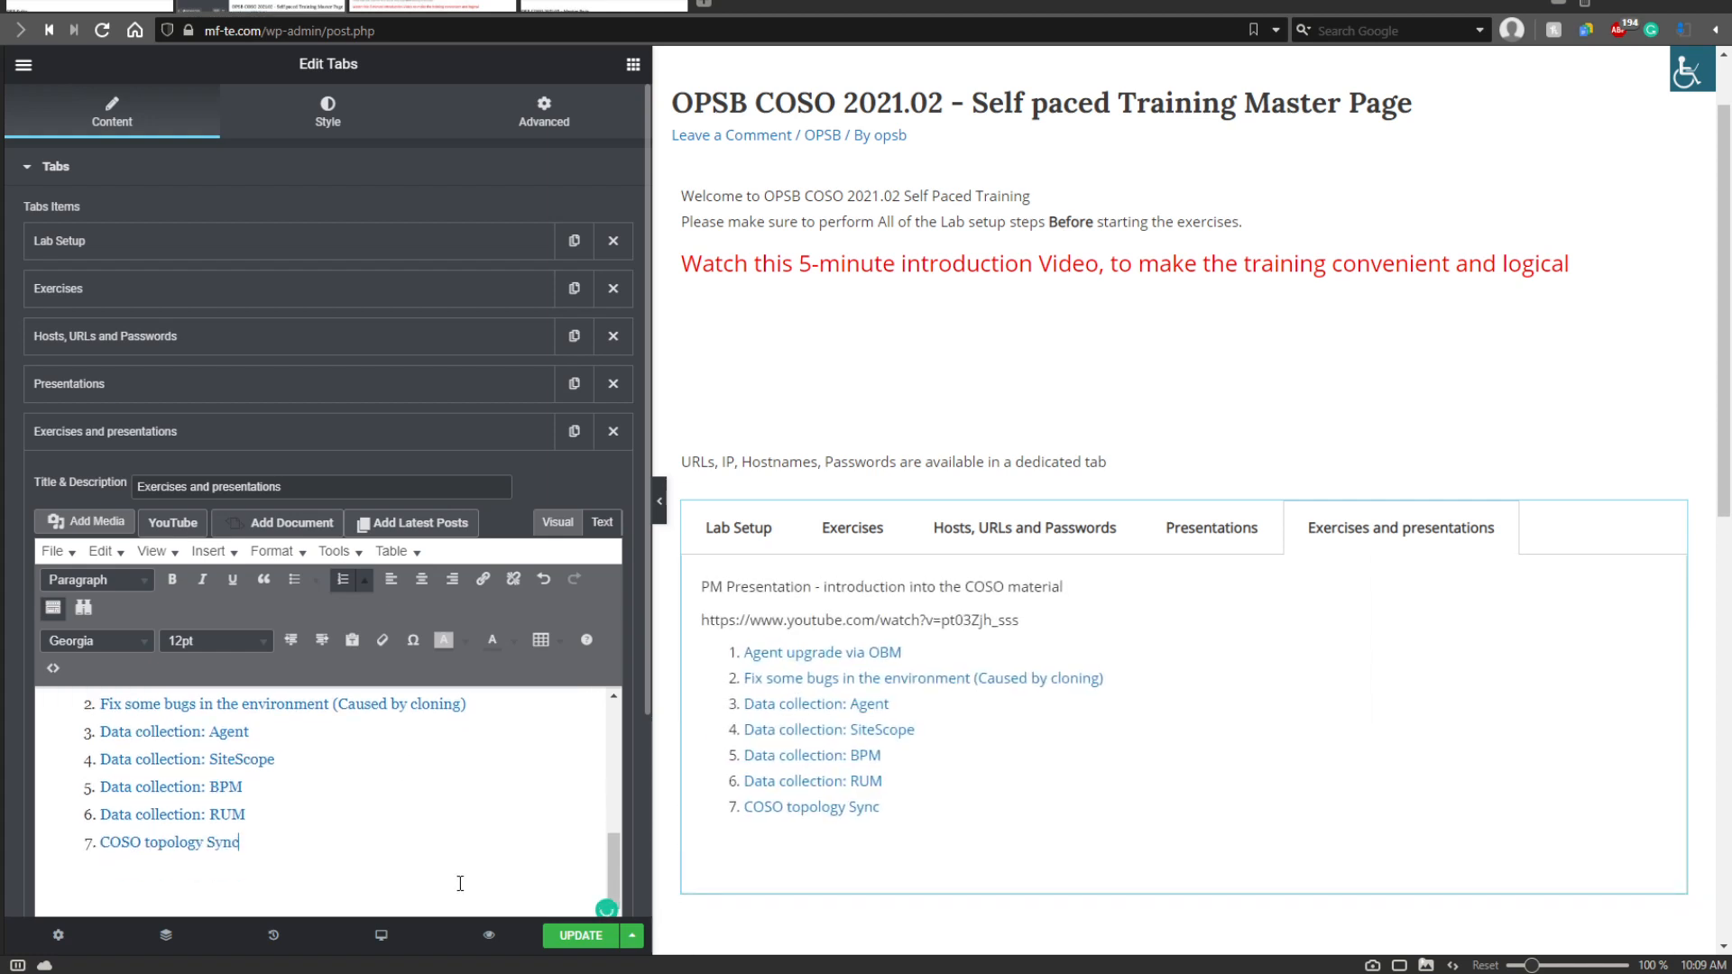
key("Return")
key("Return")
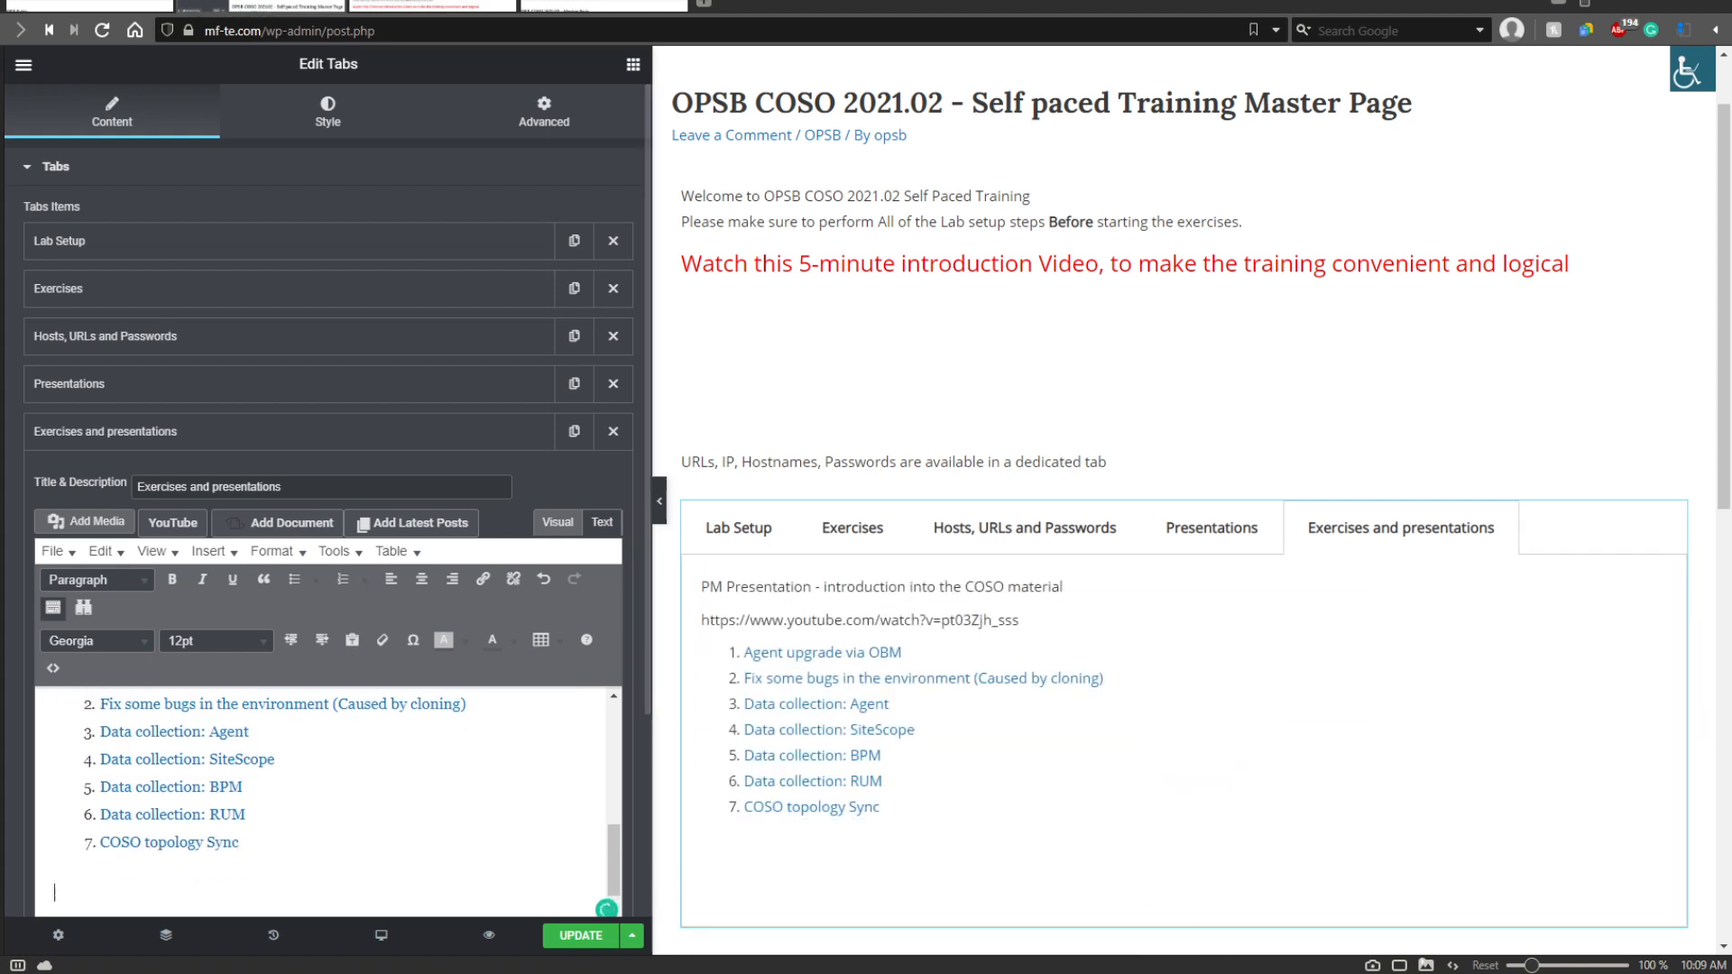
Review the Presentations tab of the previewed self-paced page and the INTL Videos on the original OPSB COSO 2021.02 Master Page.
left_click(298, 6)
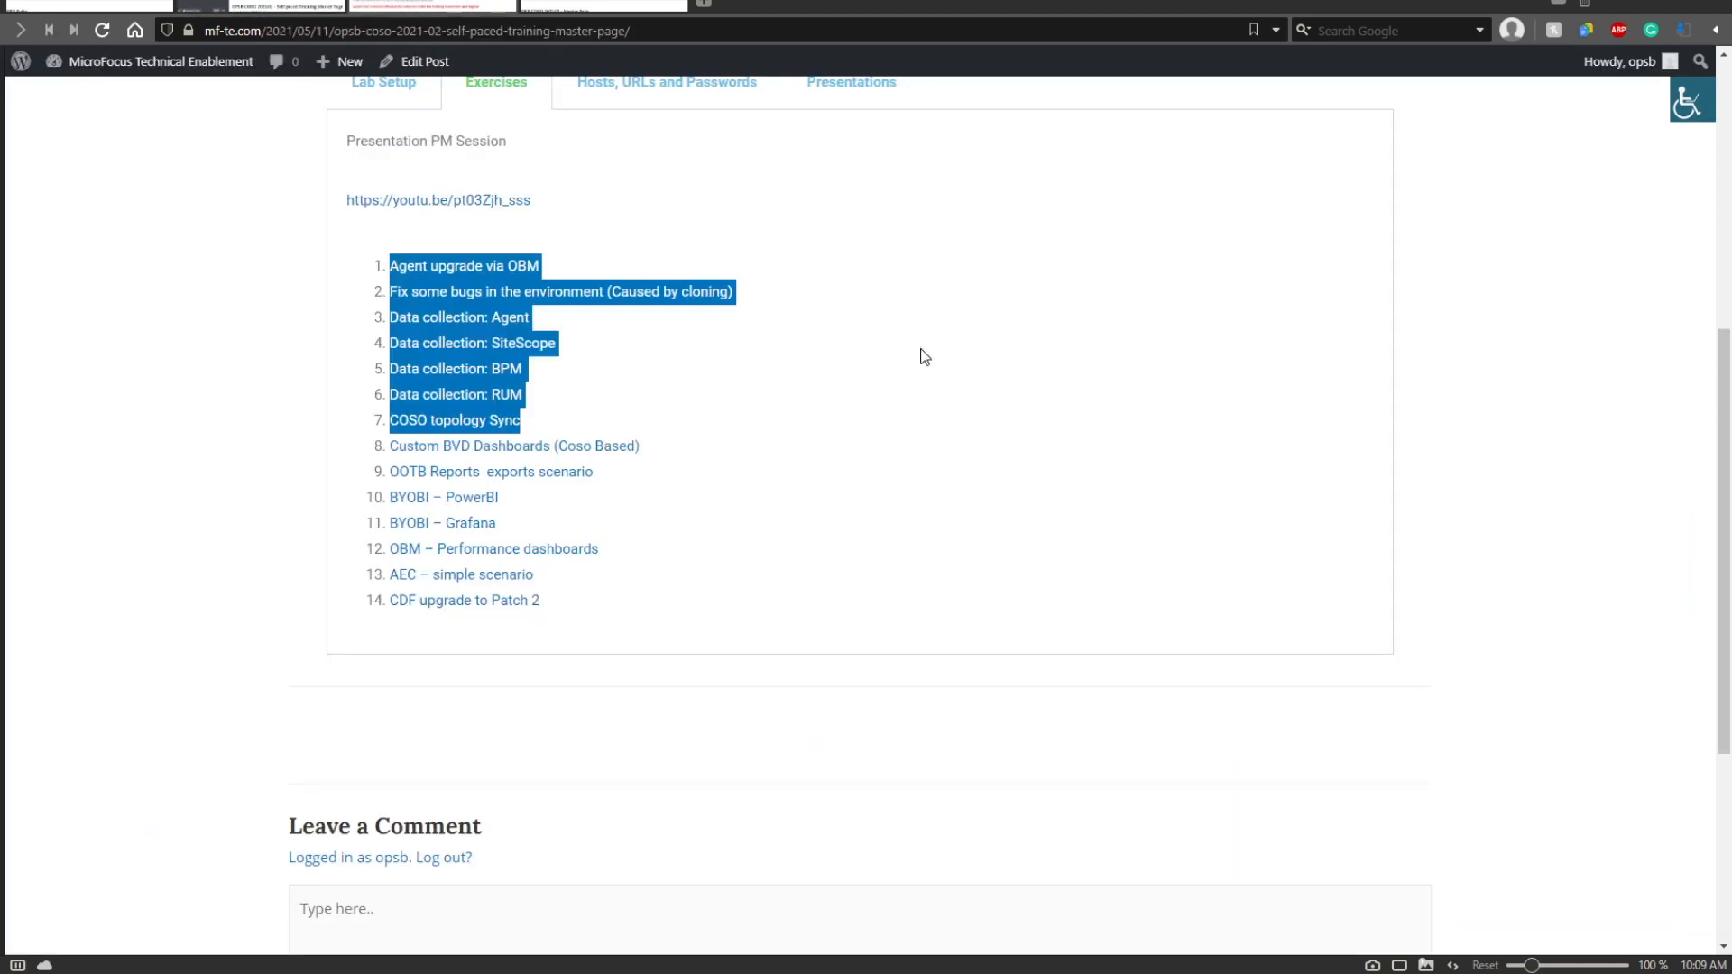
left_click(796, 316)
left_click(880, 90)
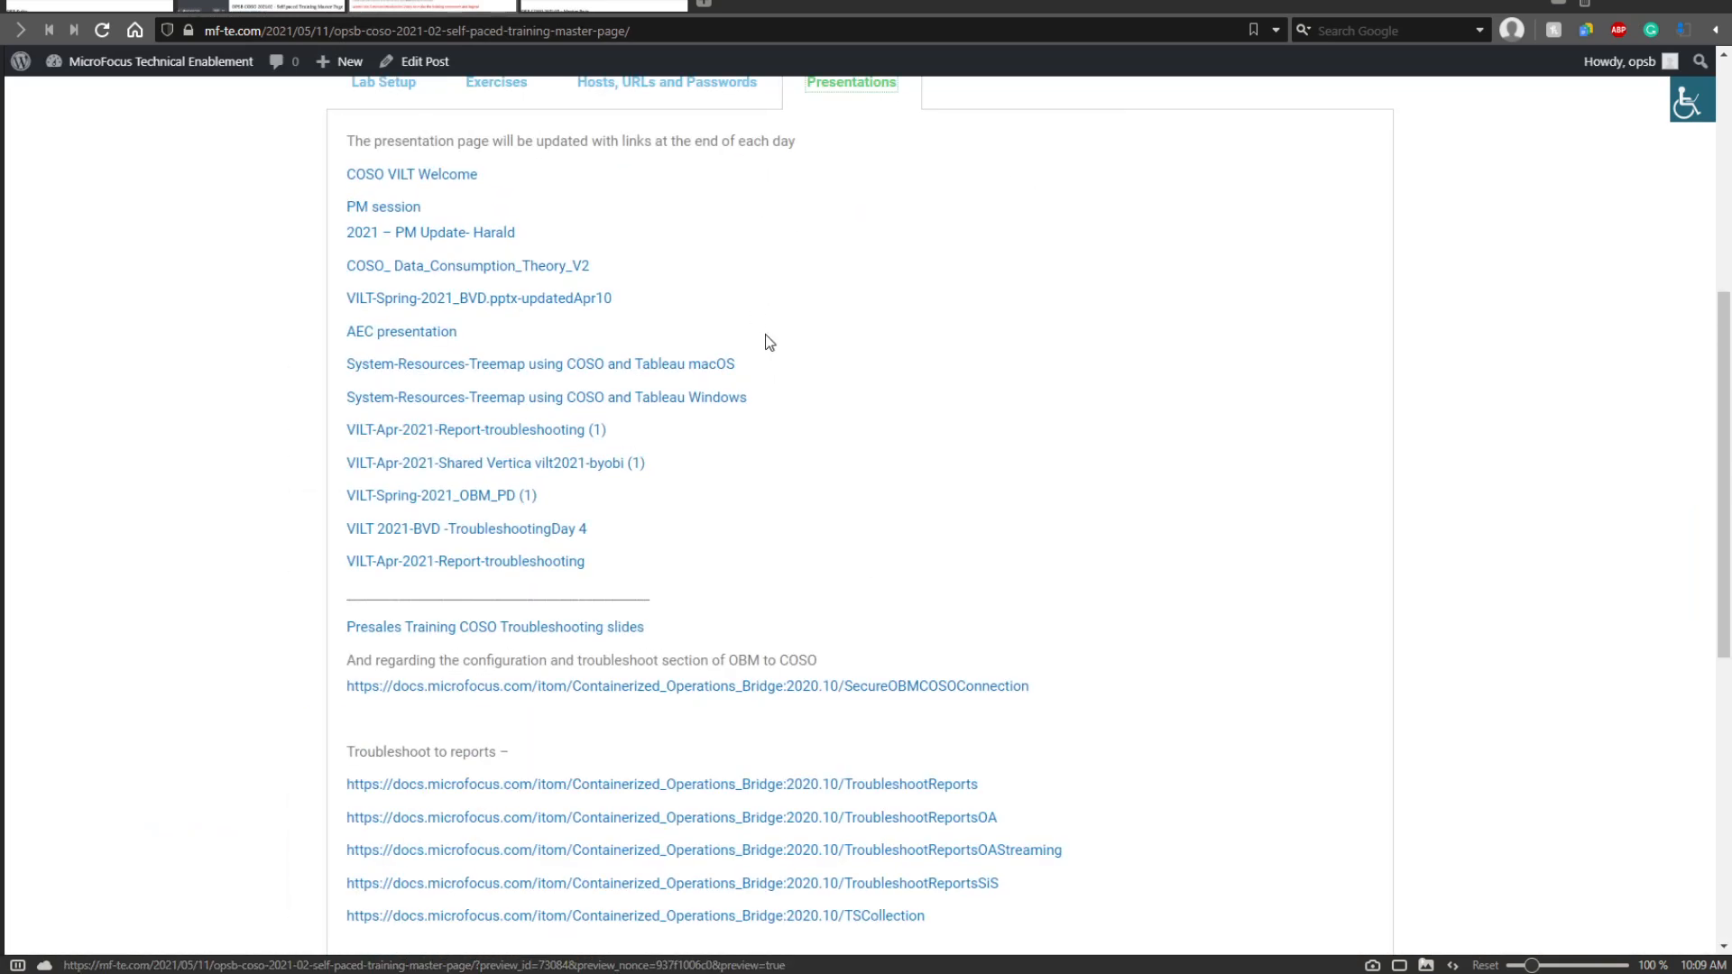
scroll(848, 258, "up", 1)
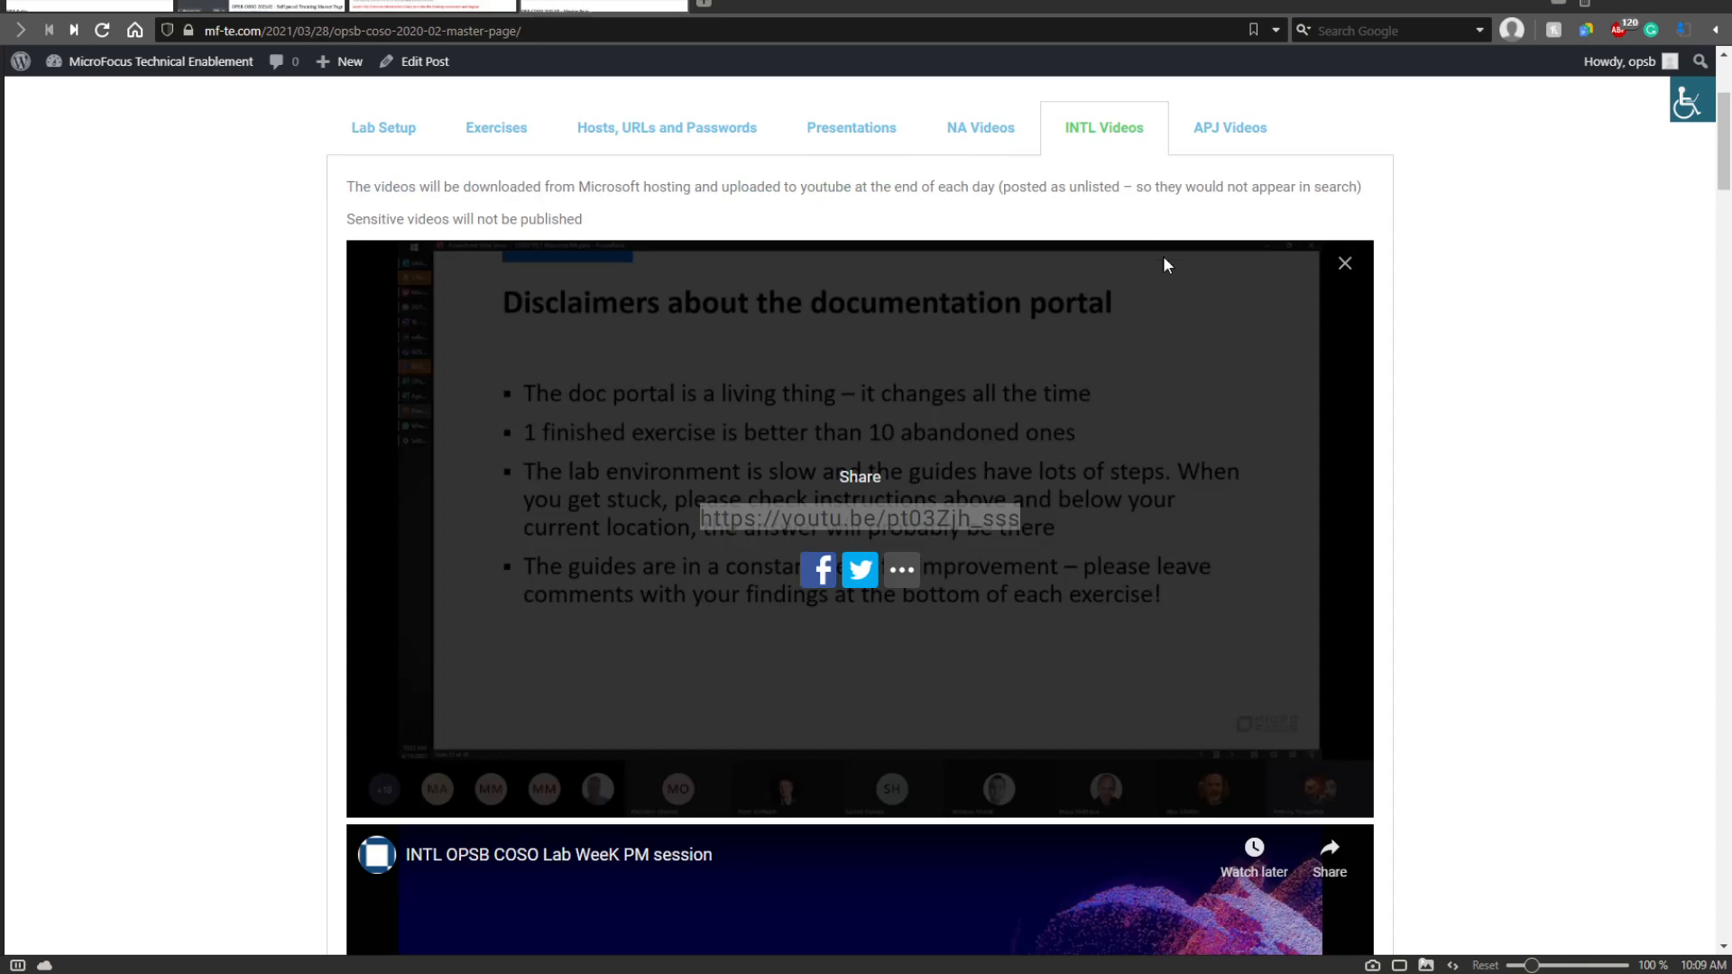
scroll(1010, 493, "down", 7)
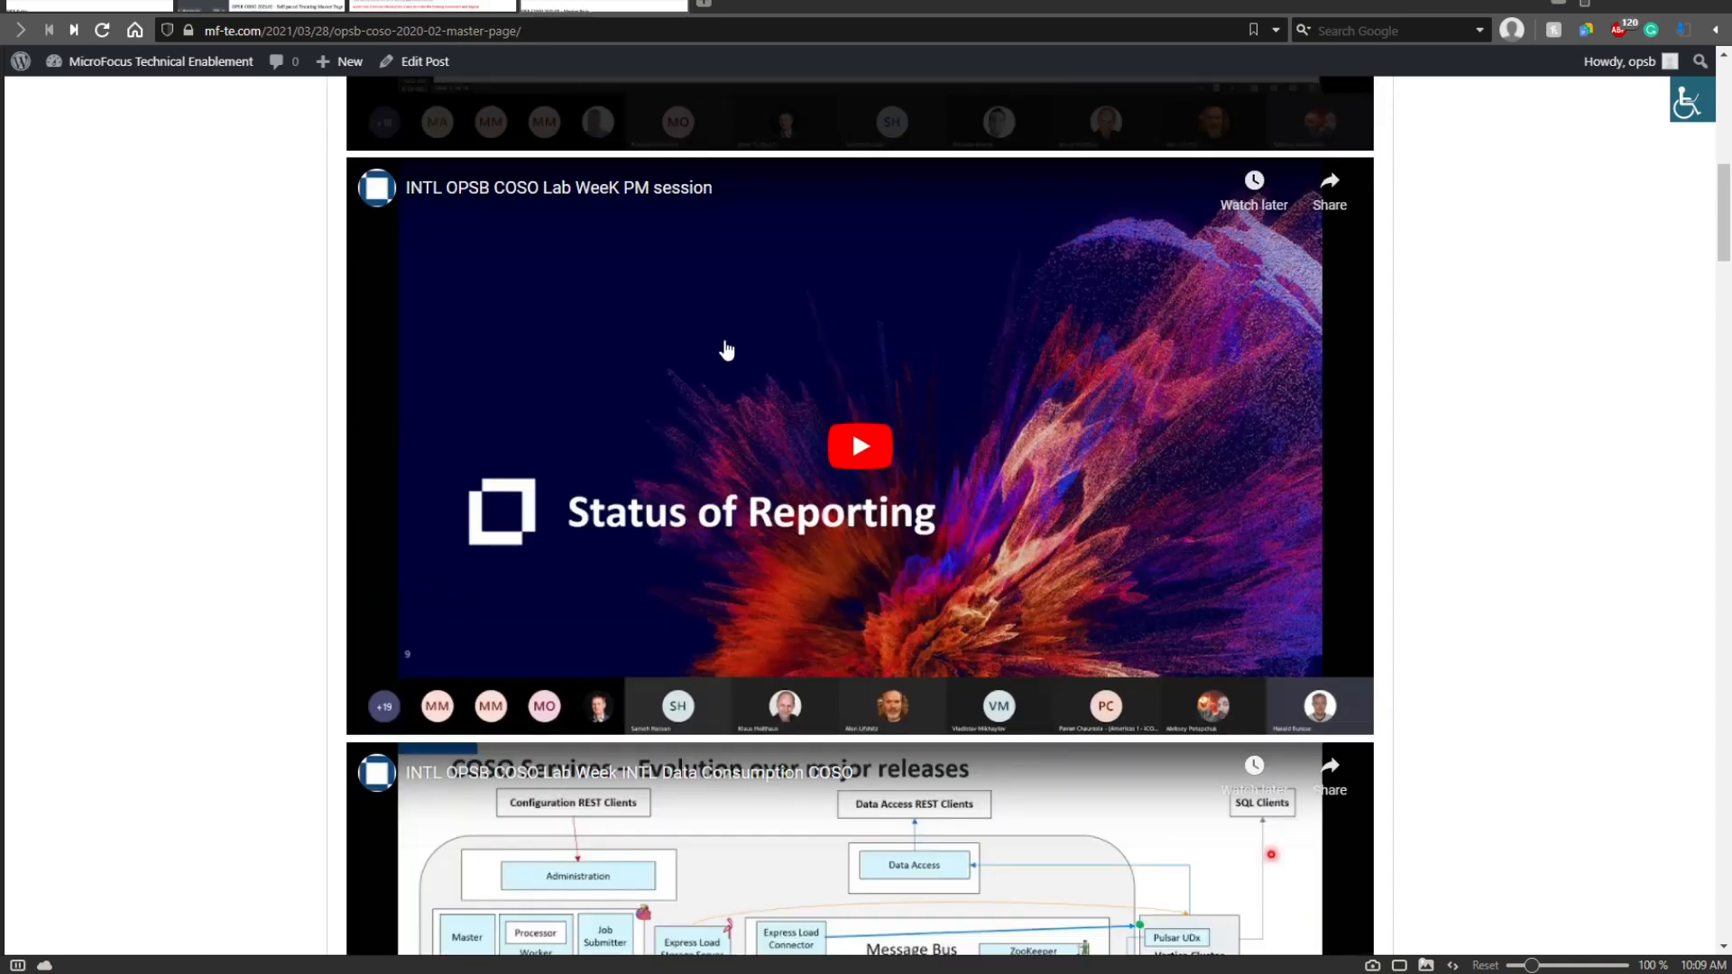
scroll(947, 519, "up", 10)
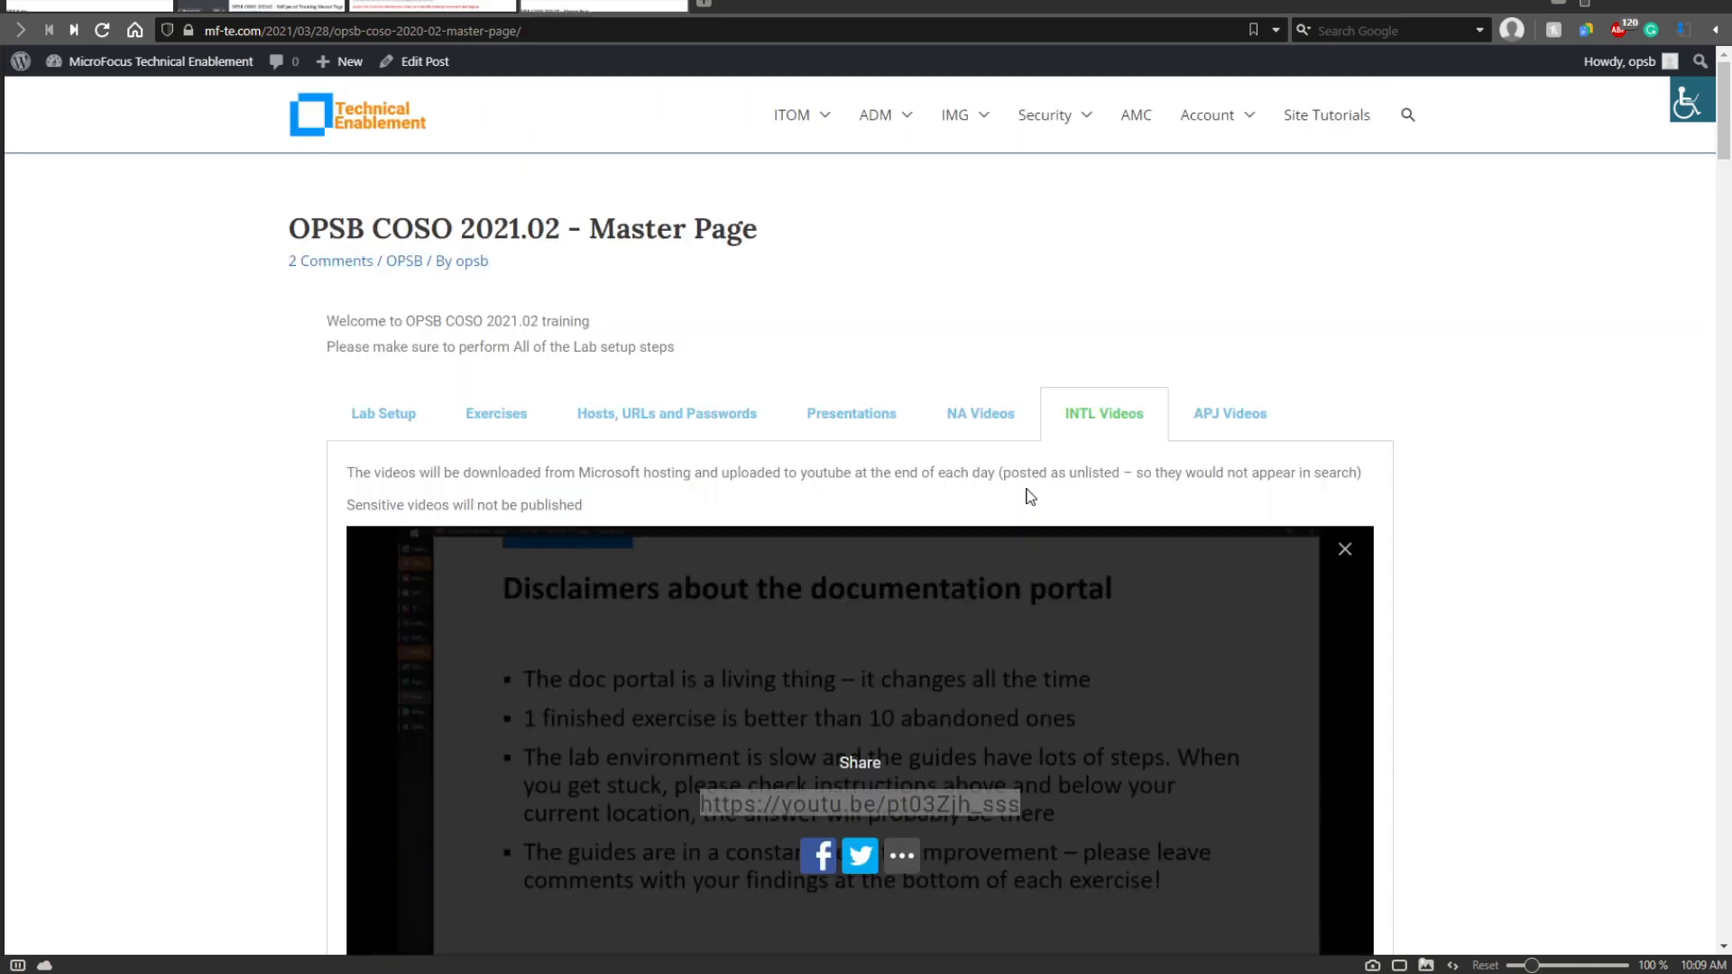
Get the share link of the "INTL OPSB COSO Lab WeeK PM session" video from the original master page's INTL Videos.
scroll(1010, 523, "down", 4)
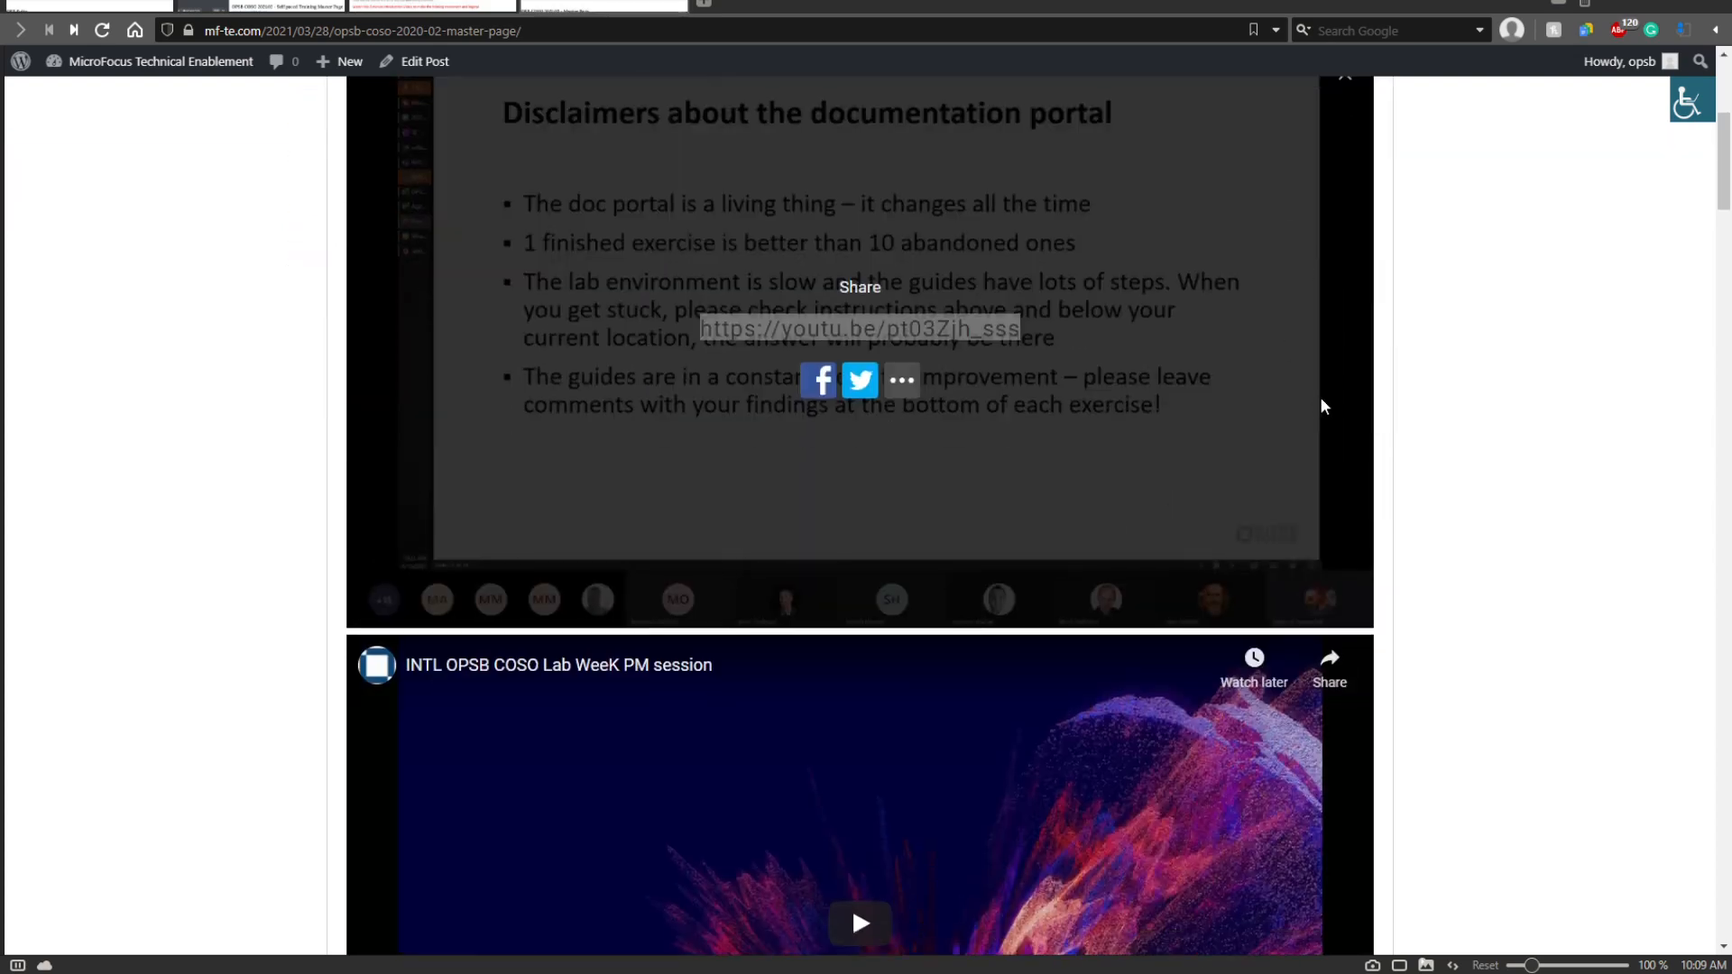
scroll(1202, 542, "down", 4)
left_click(1333, 386)
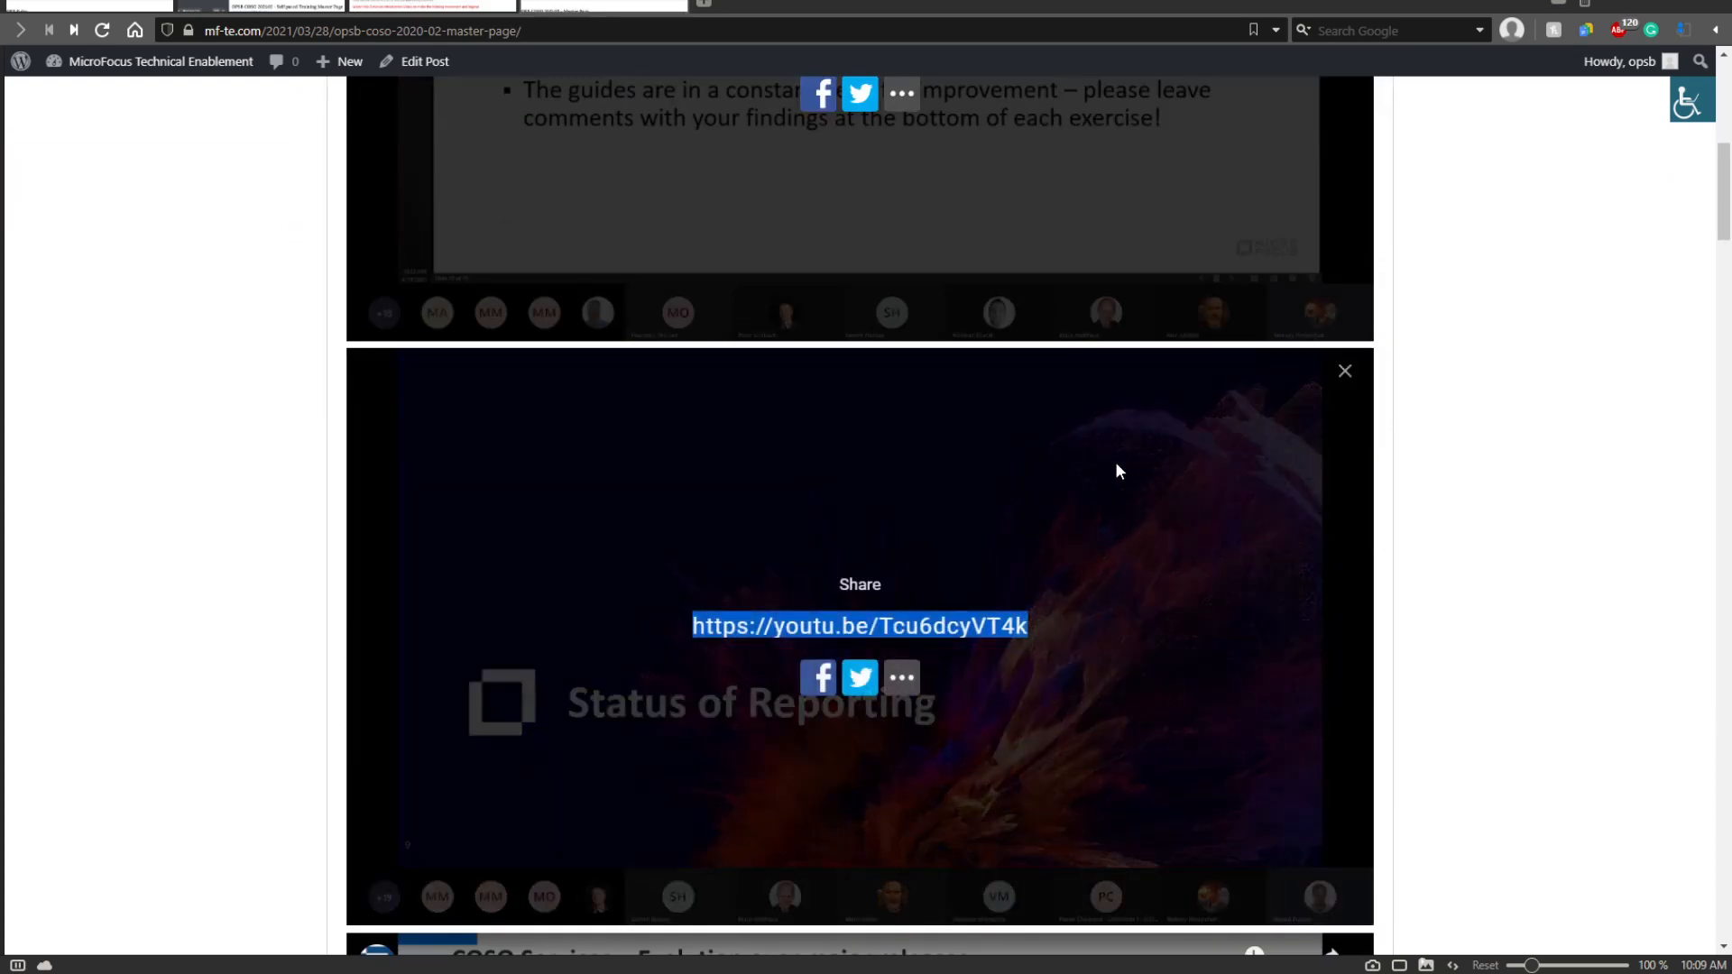
left_click(360, 5)
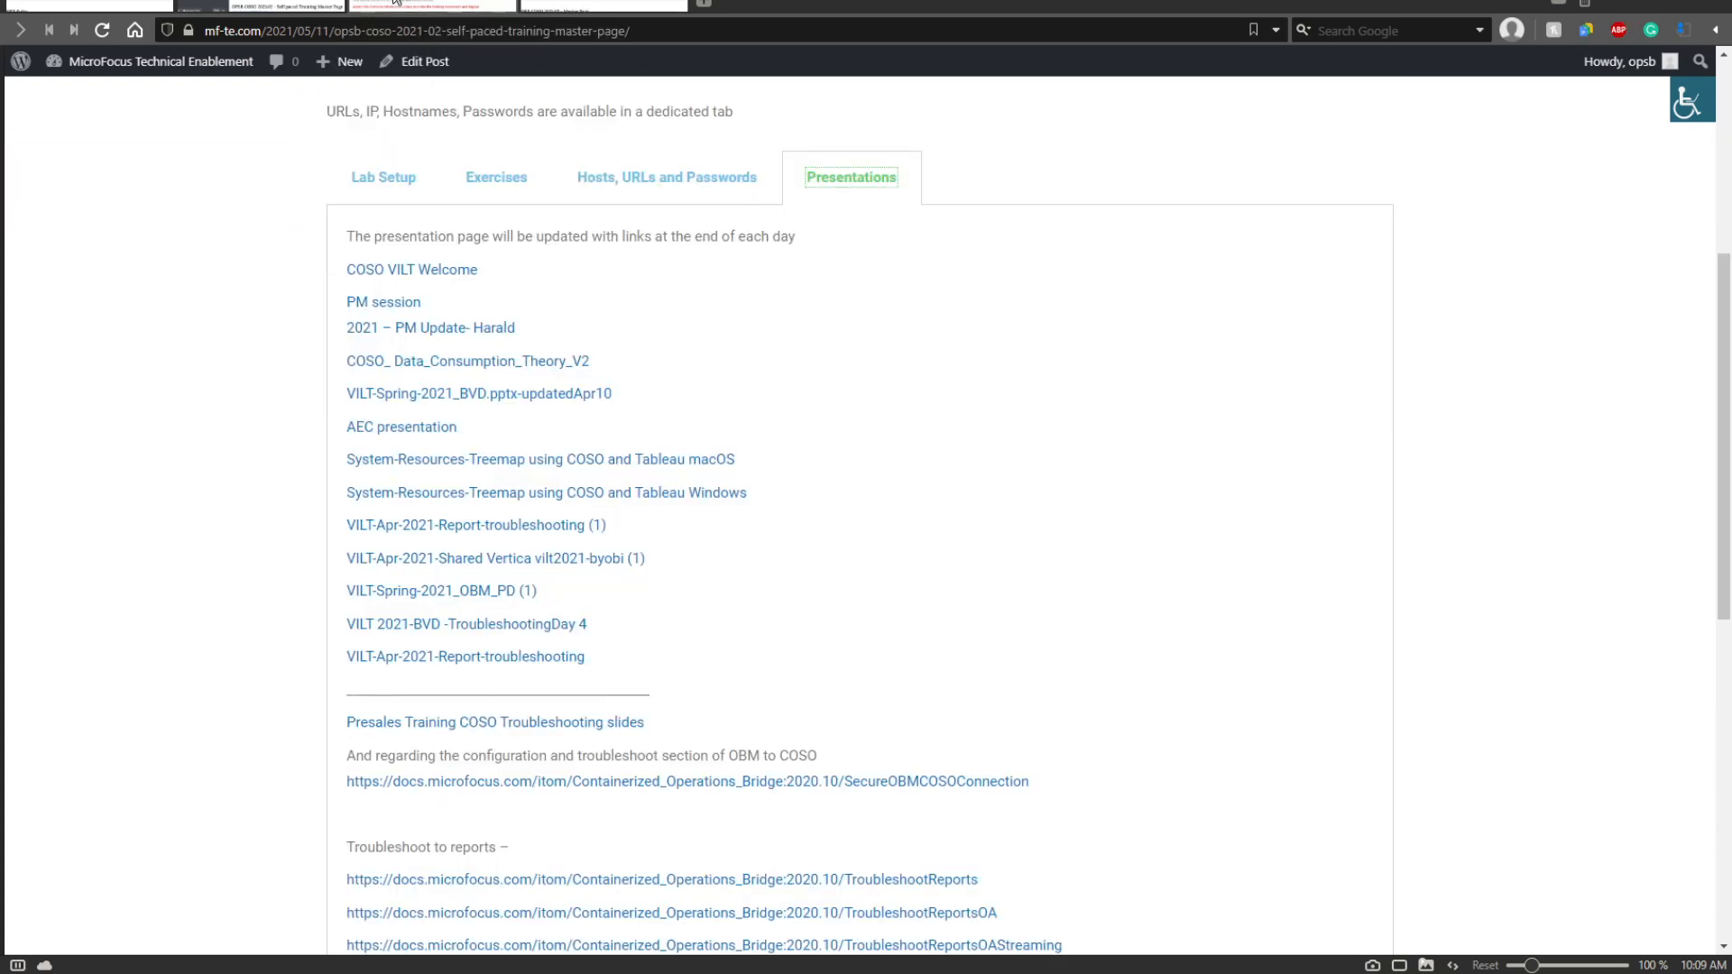
left_click(280, 6)
left_click(422, 755)
scroll(451, 766, "up", 5)
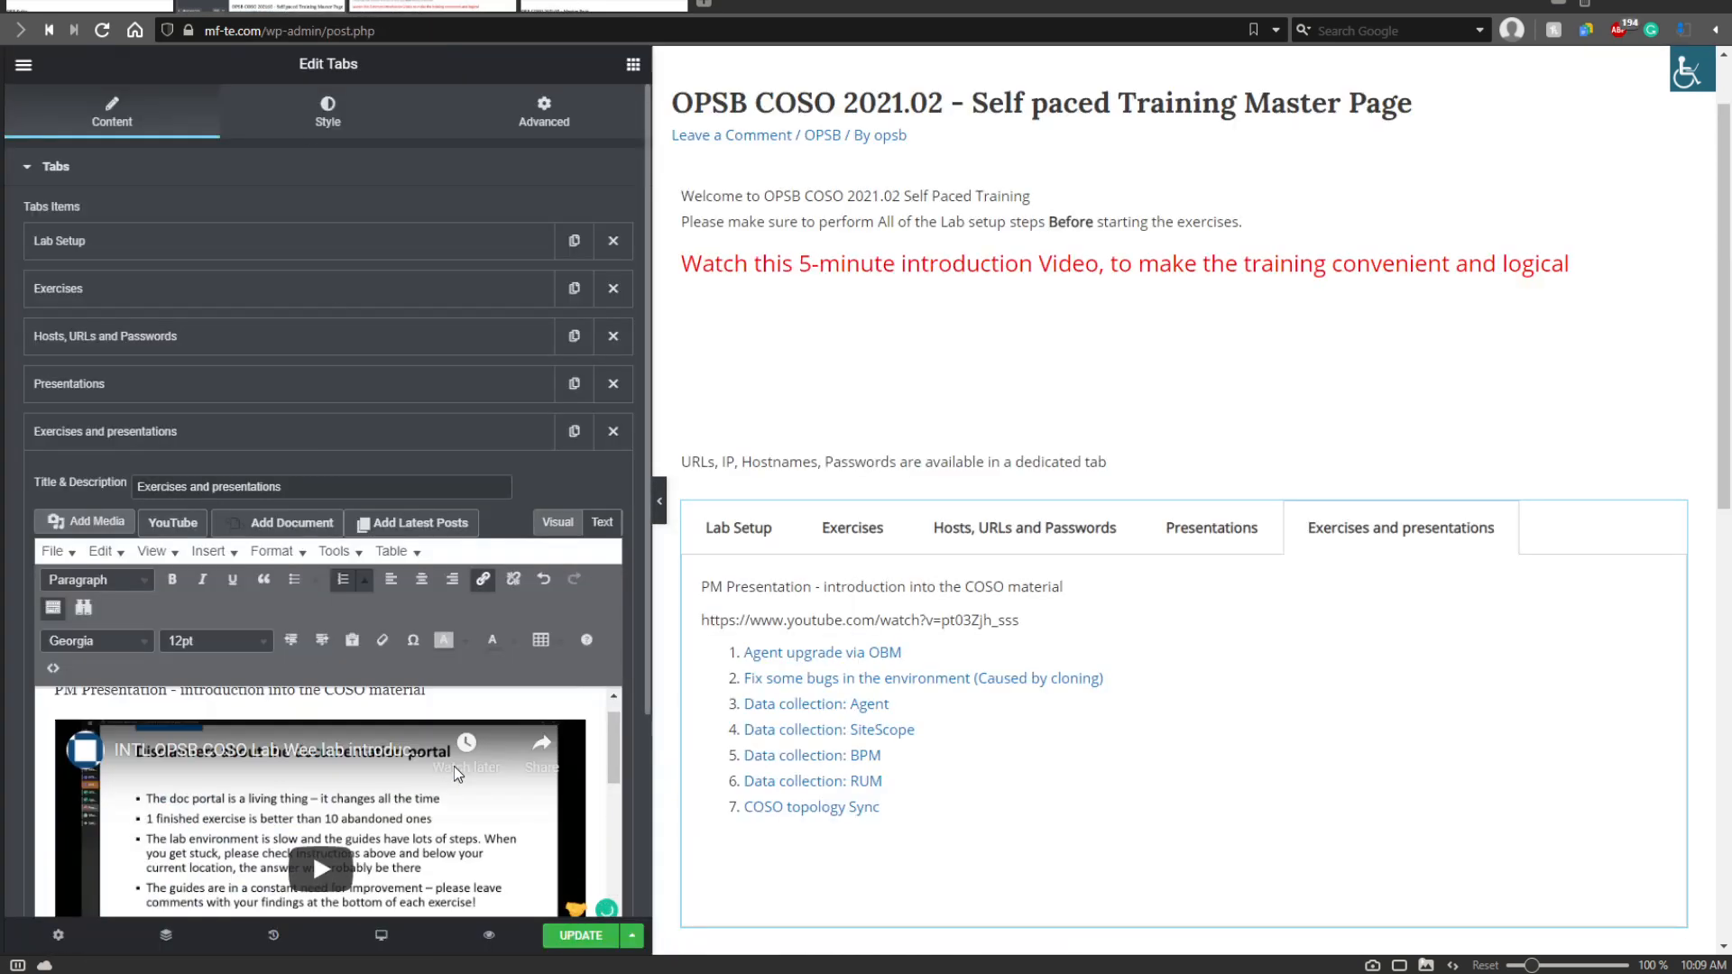
scroll(561, 767, "down", 1)
scroll(577, 767, "down", 1)
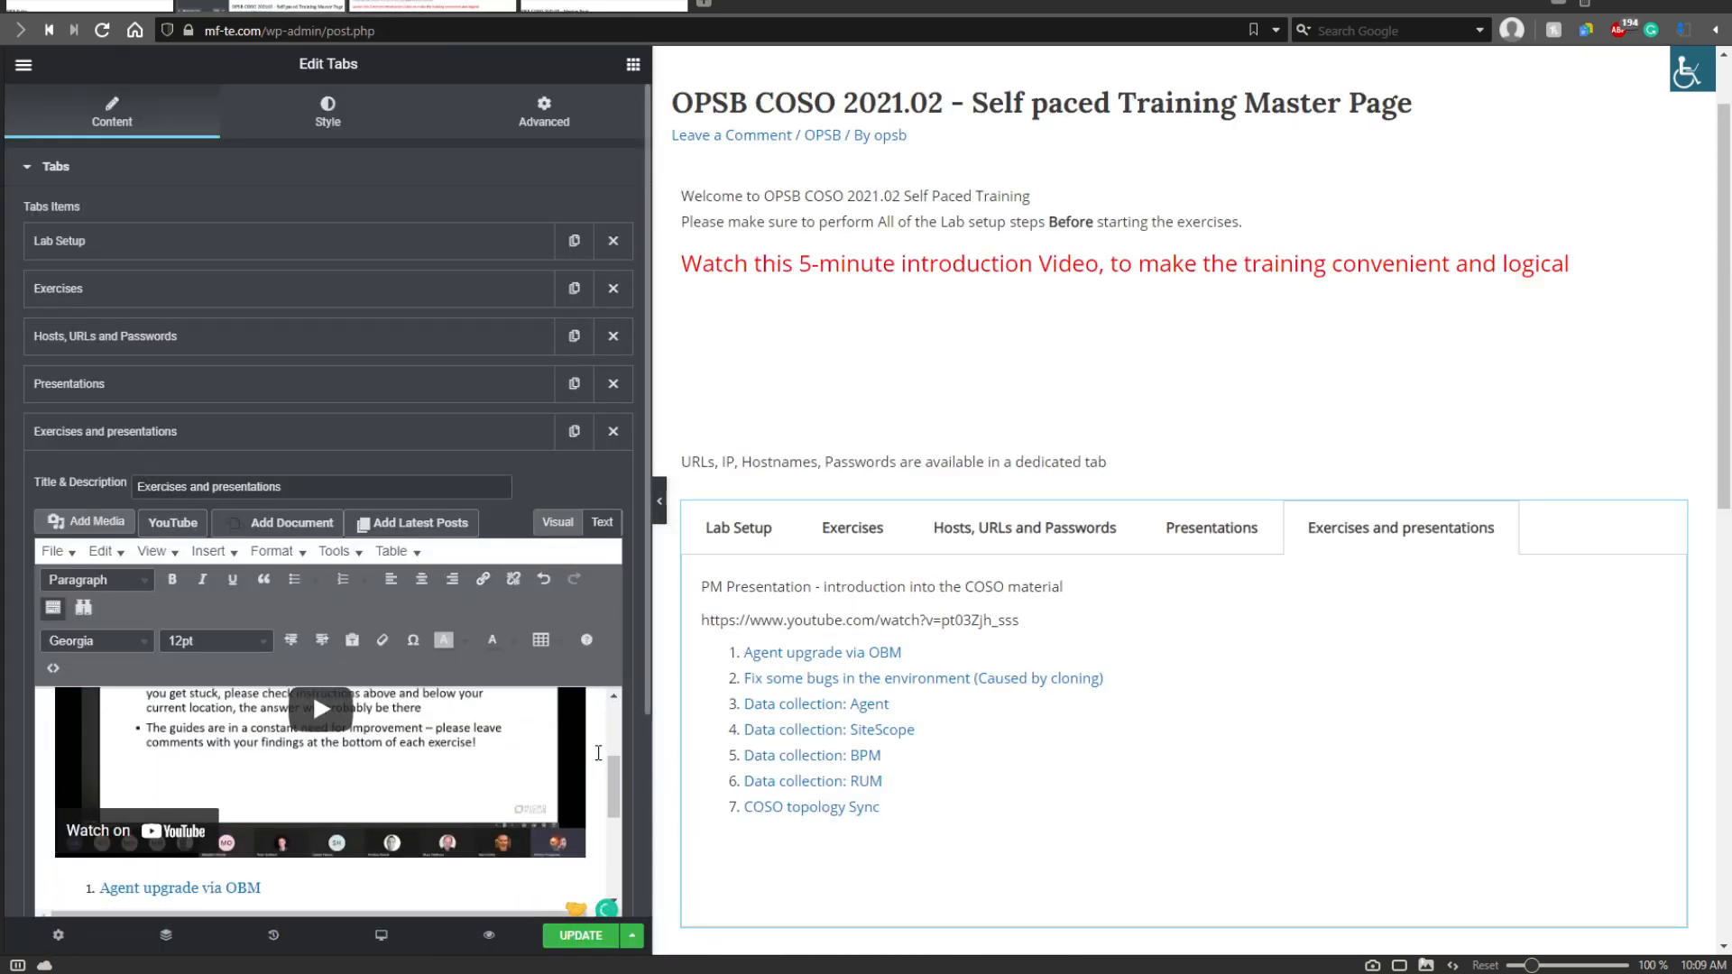
key("BackSpace")
scroll(586, 735, "up", 2)
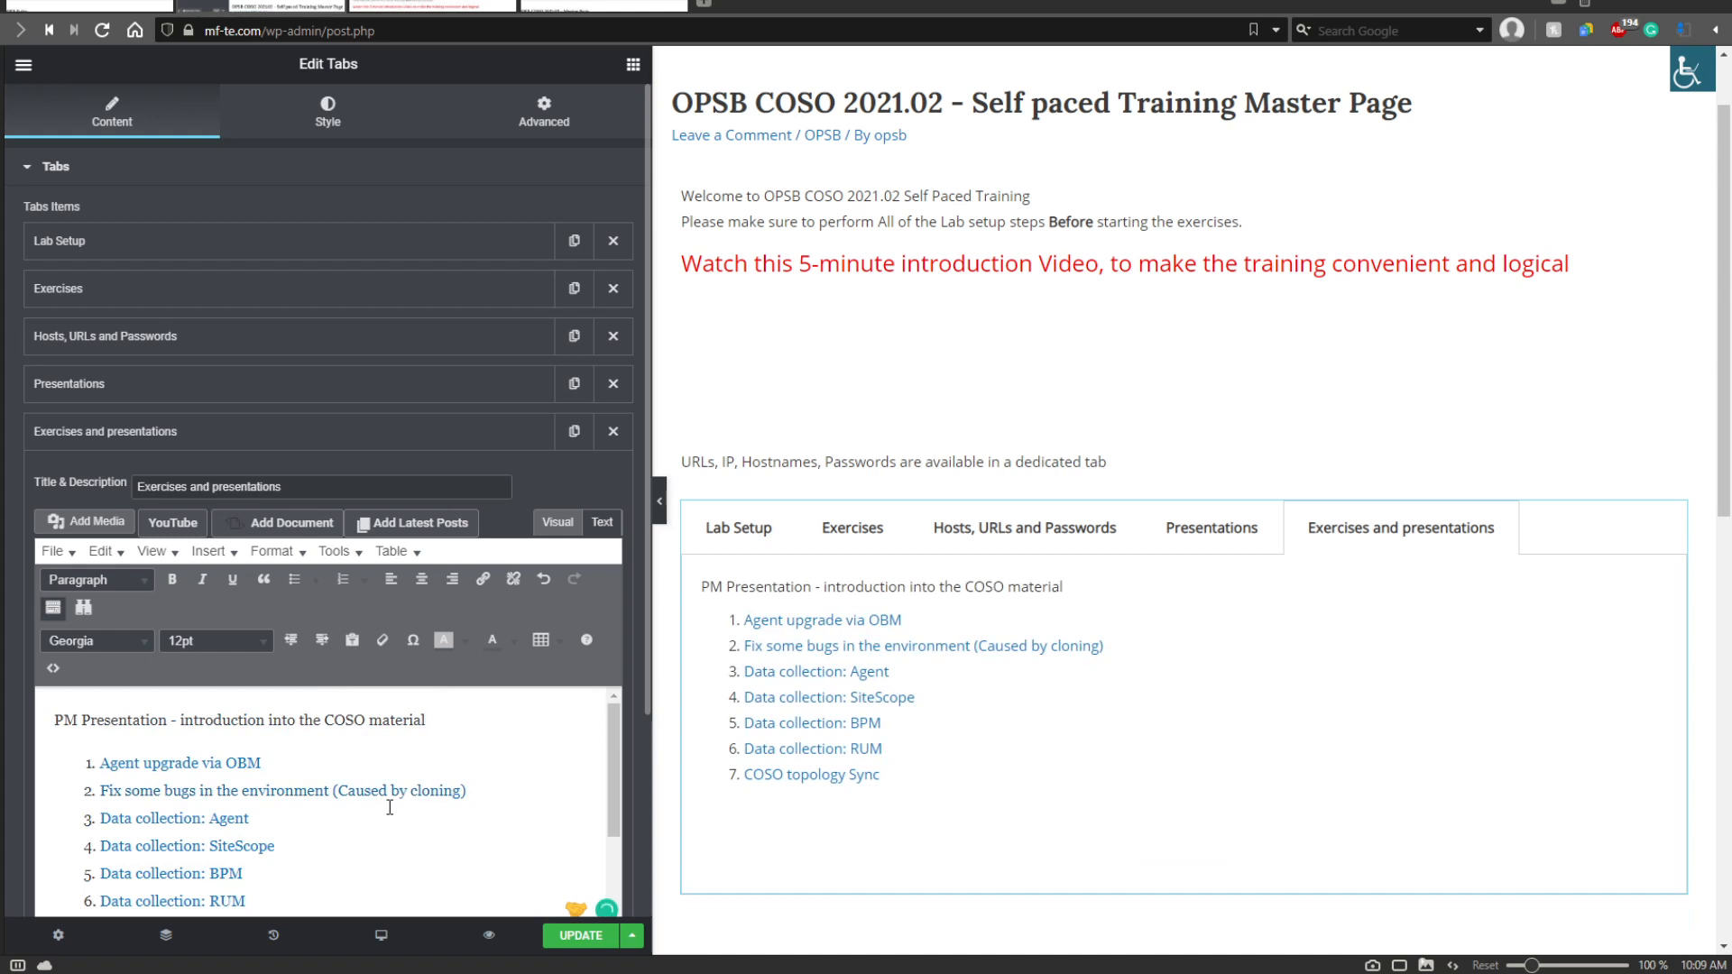
key("Return")
type("https://youtu.be/Tcu6dcyVT4k")
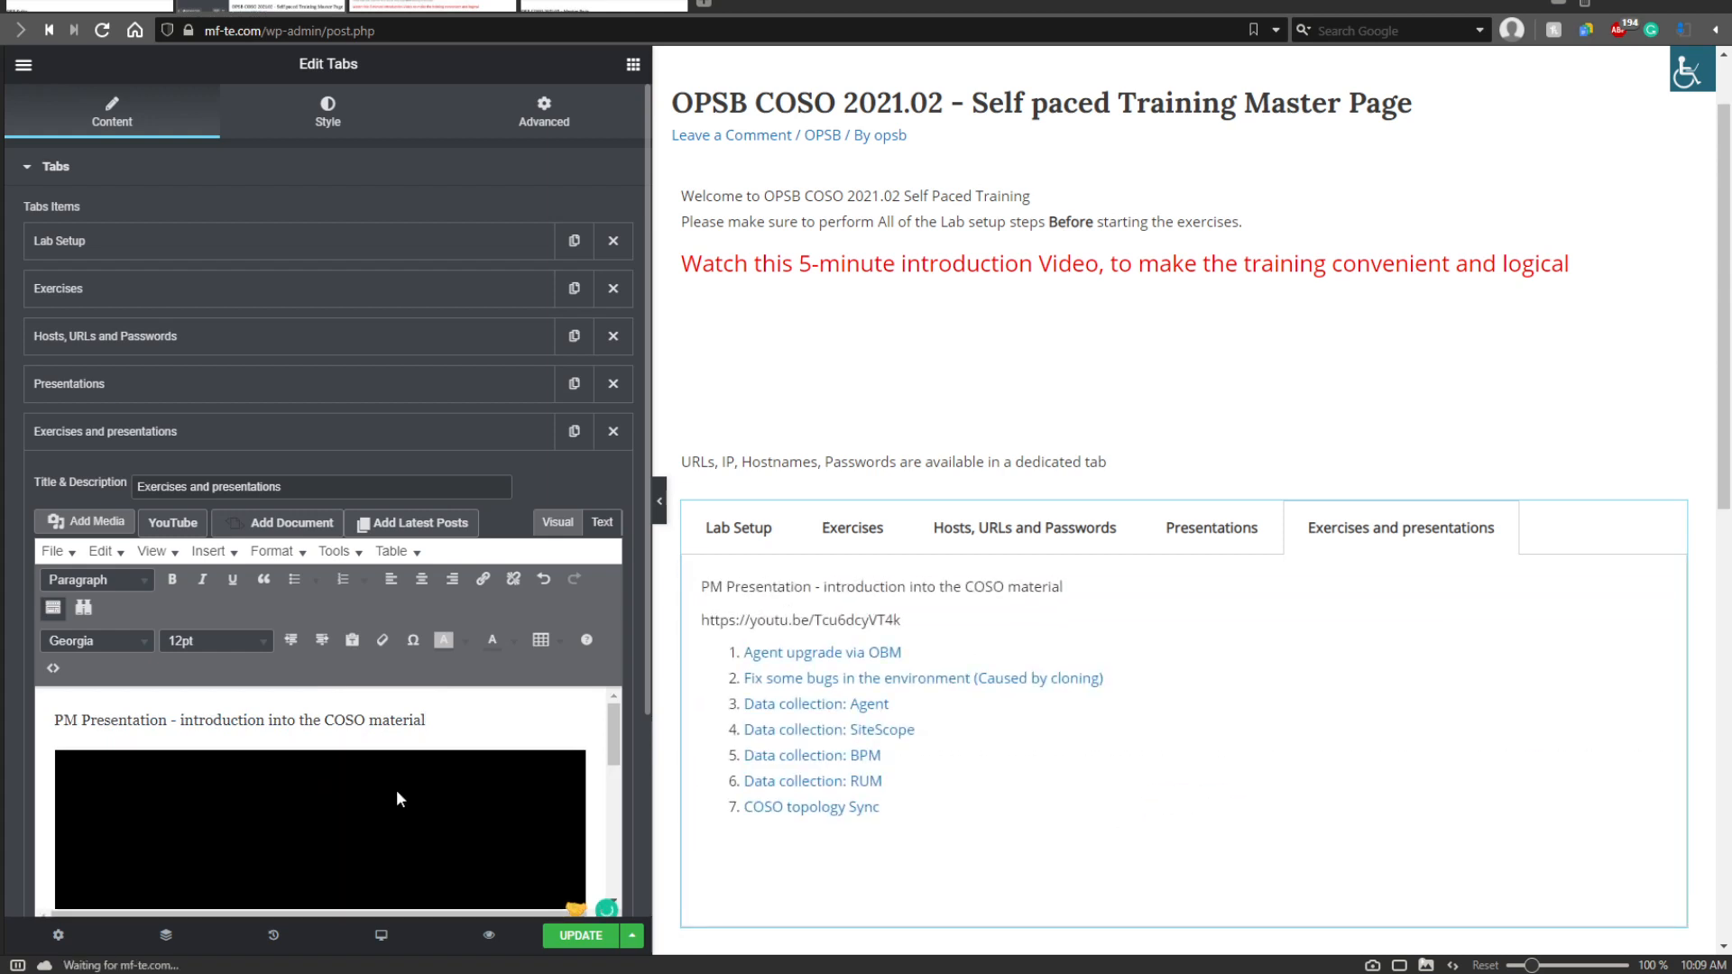
Get the share link of the INTL Data Consumption COSO session video from the original master page.
scroll(397, 791, "down", 5)
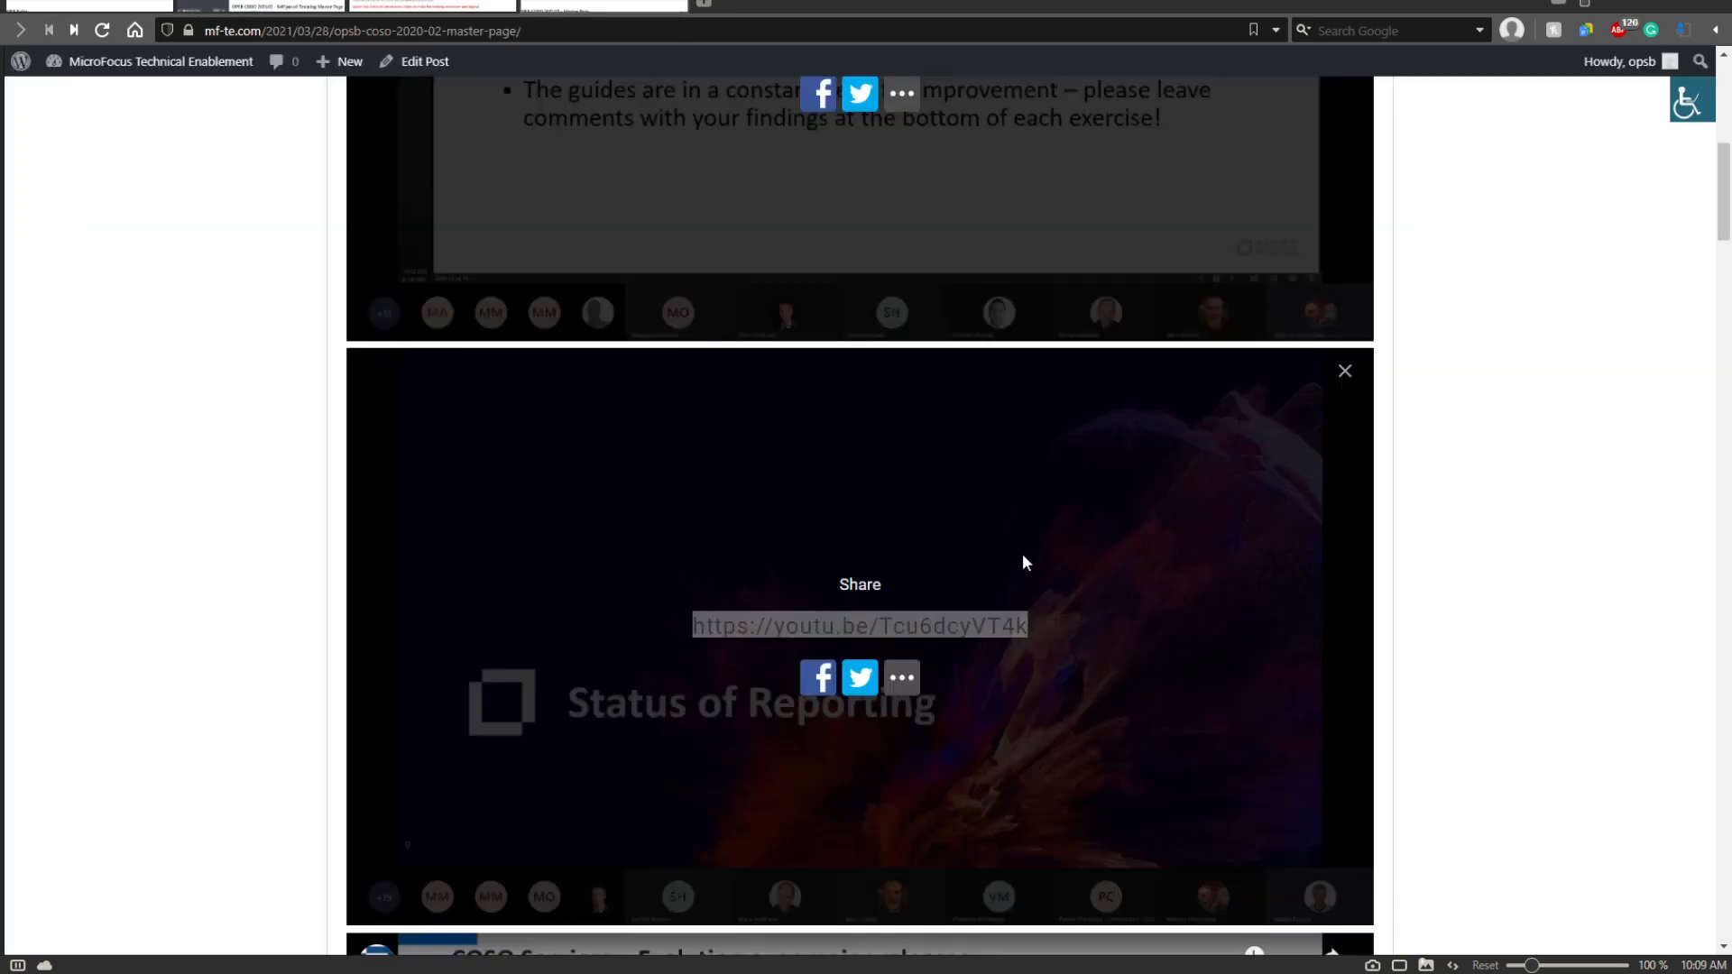
scroll(1025, 559, "down", 5)
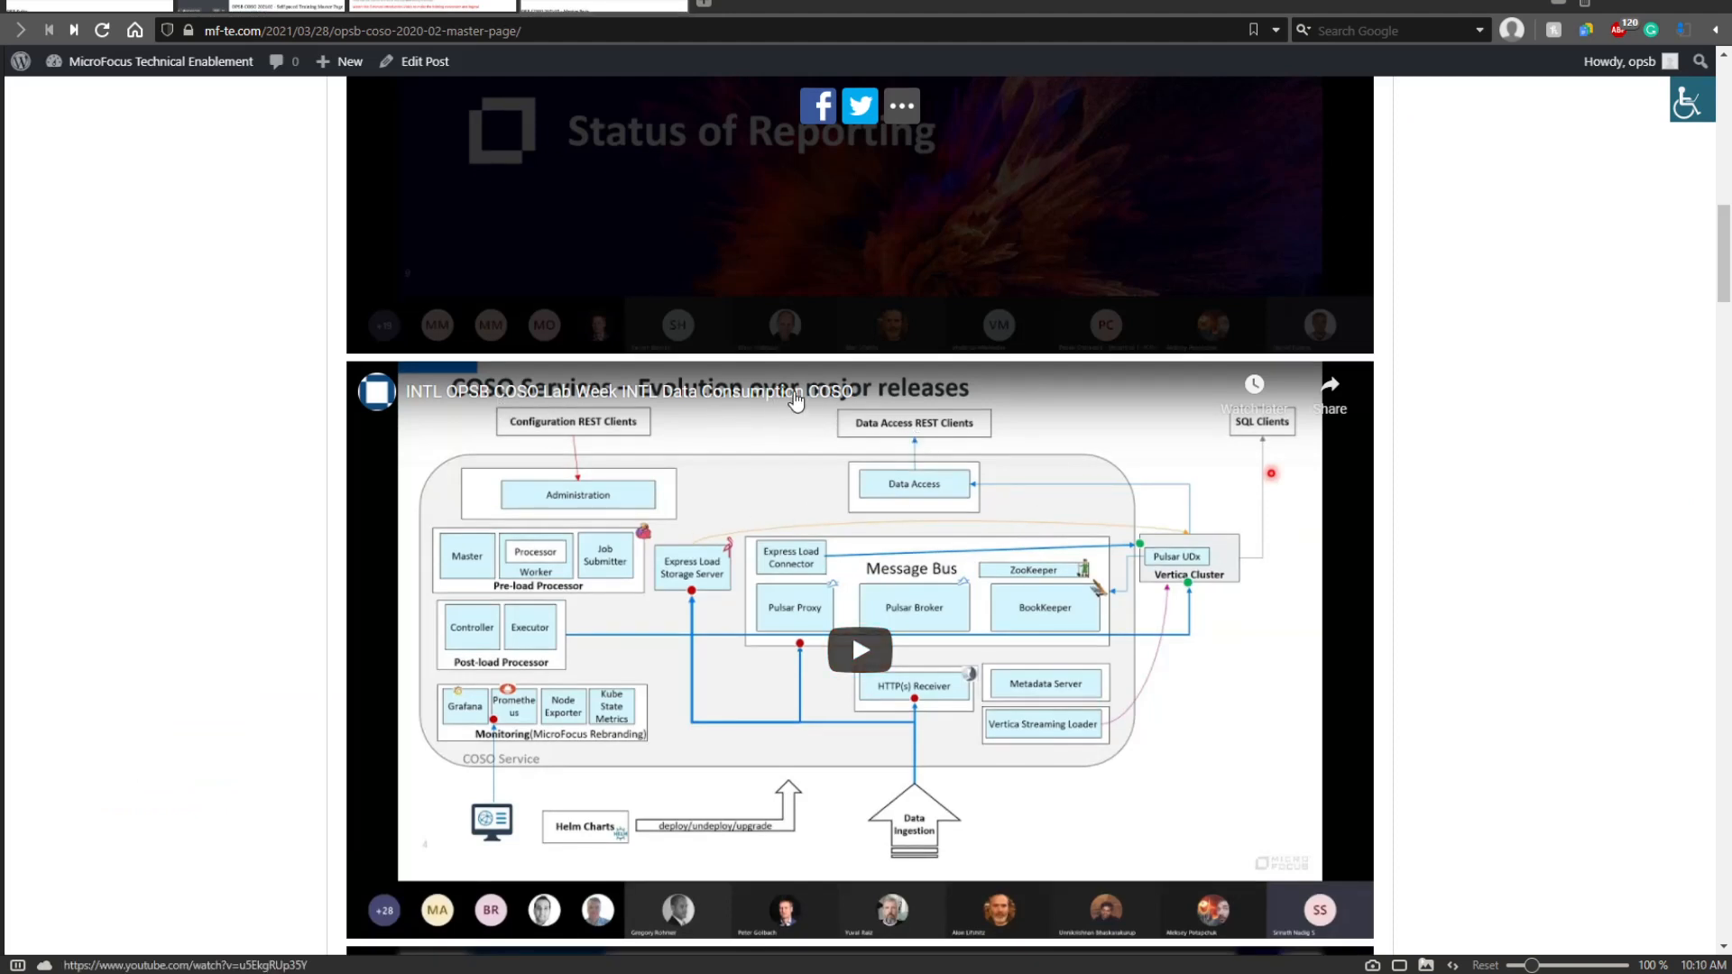
left_click(1329, 389)
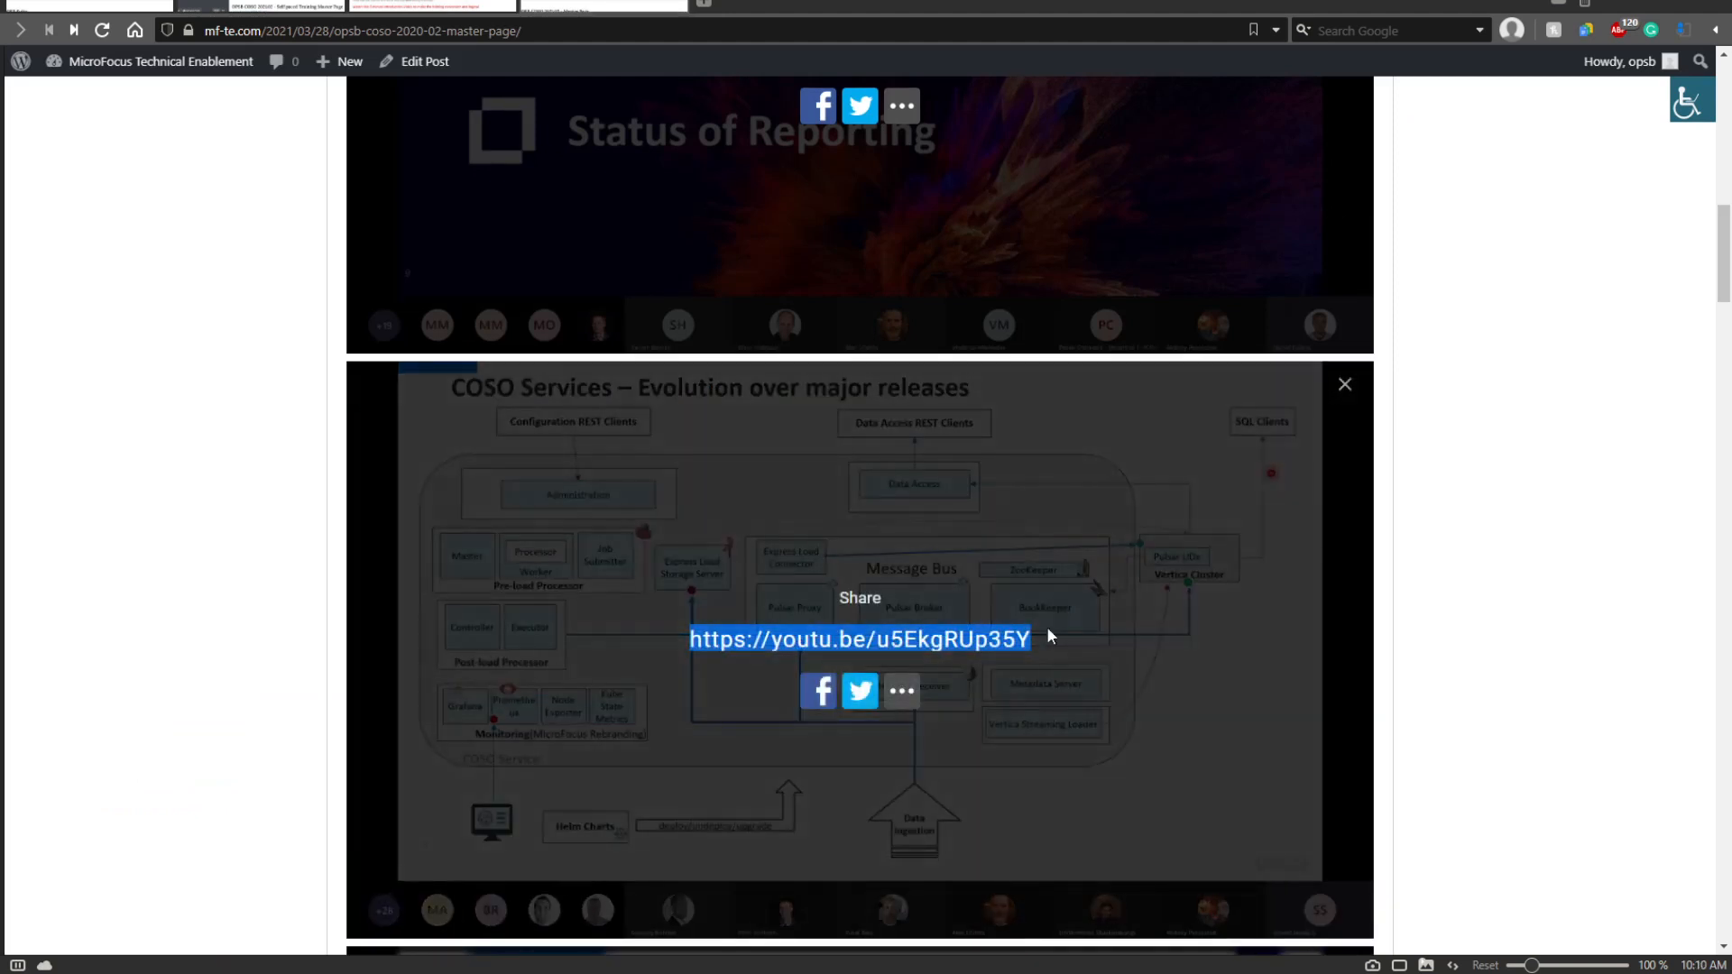
Add the line "Data consumption Theory" below the COSO topology Sync exercise in "Exercises and presentations" and start a new line.
left_click(271, 6)
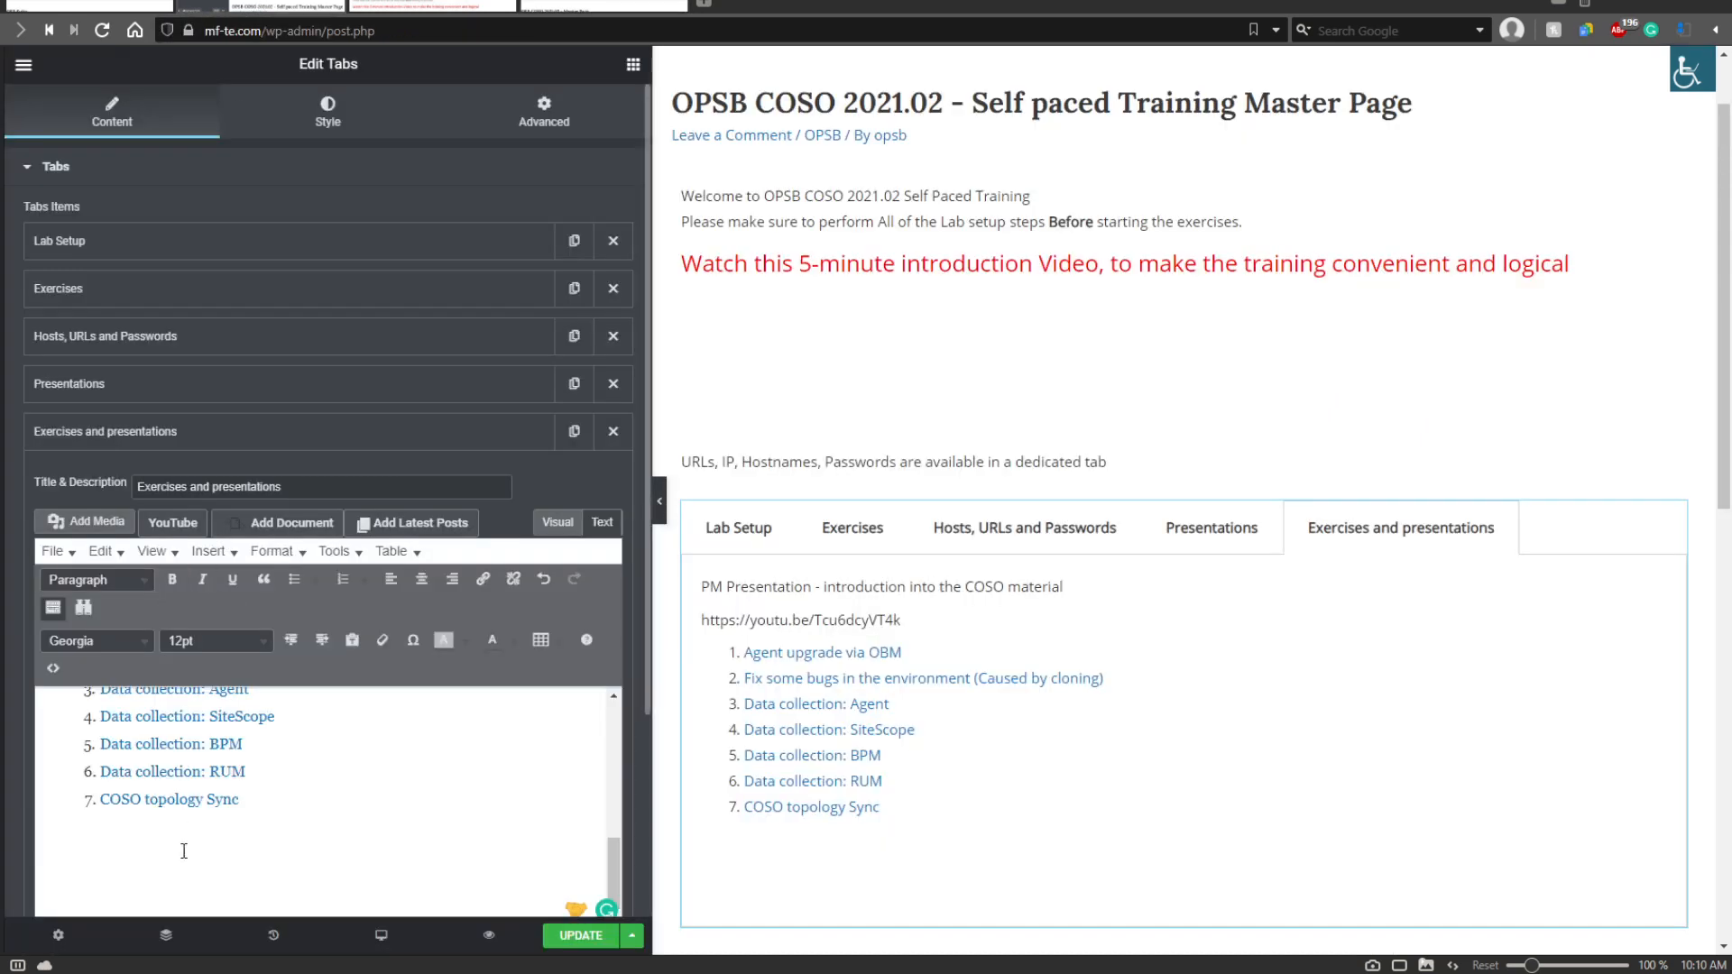
left_click(152, 853)
type("D")
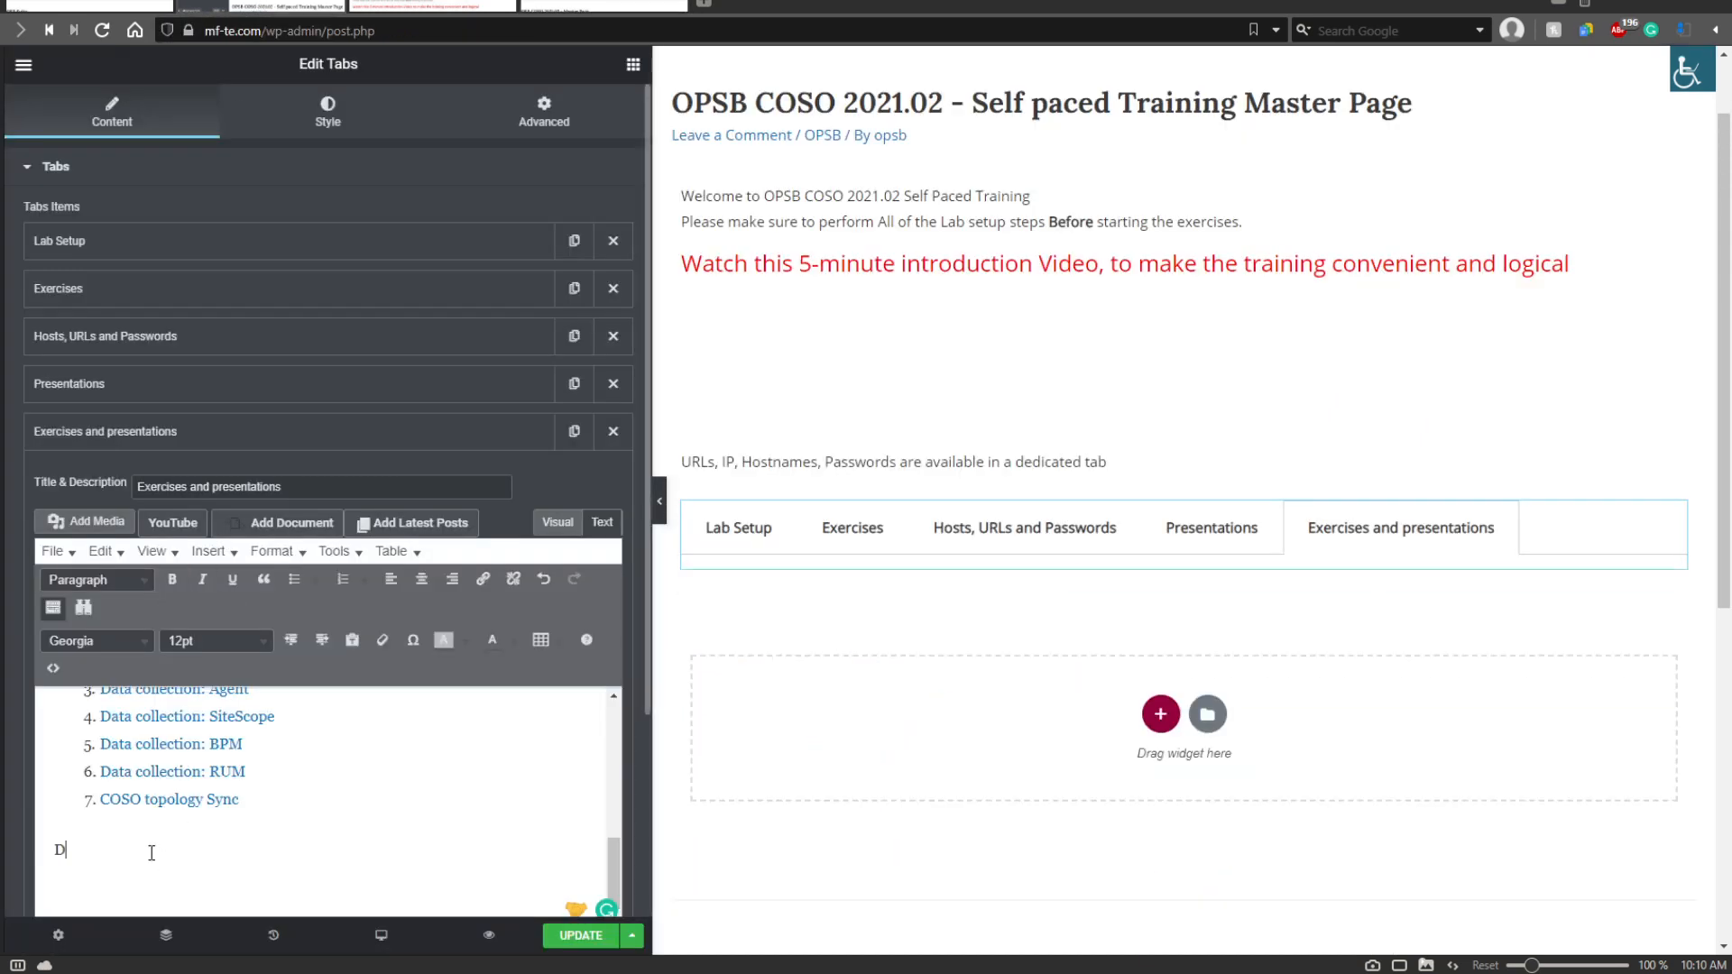
type("ata consum")
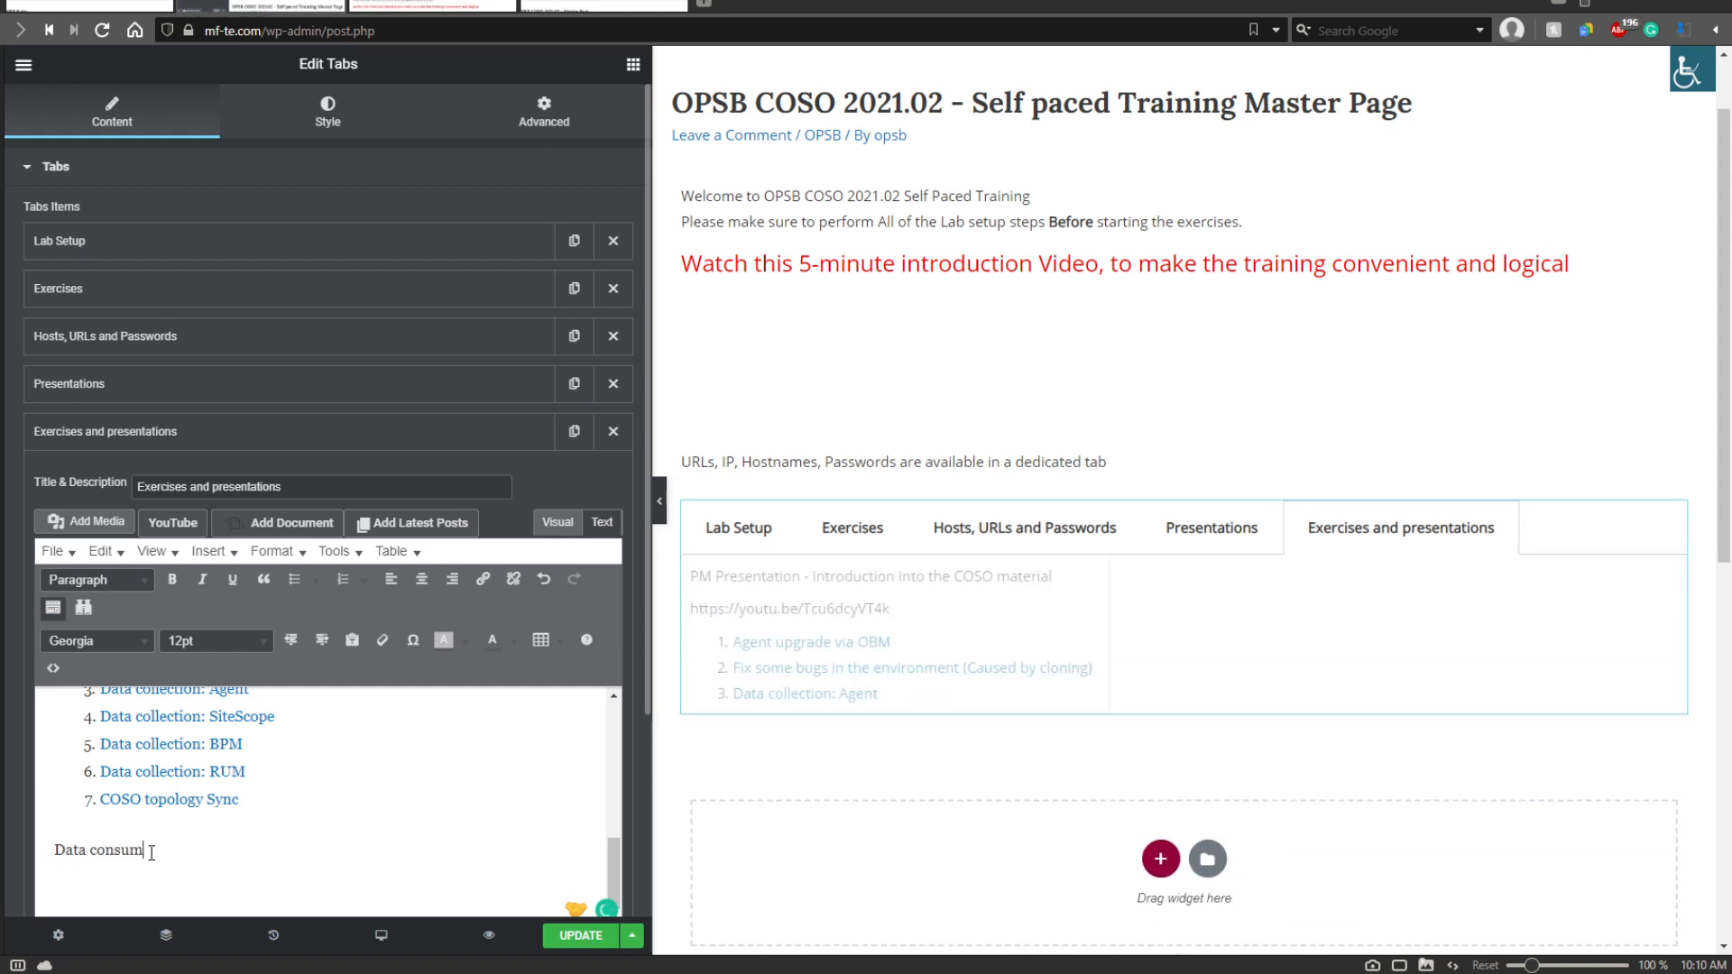
type("ption ")
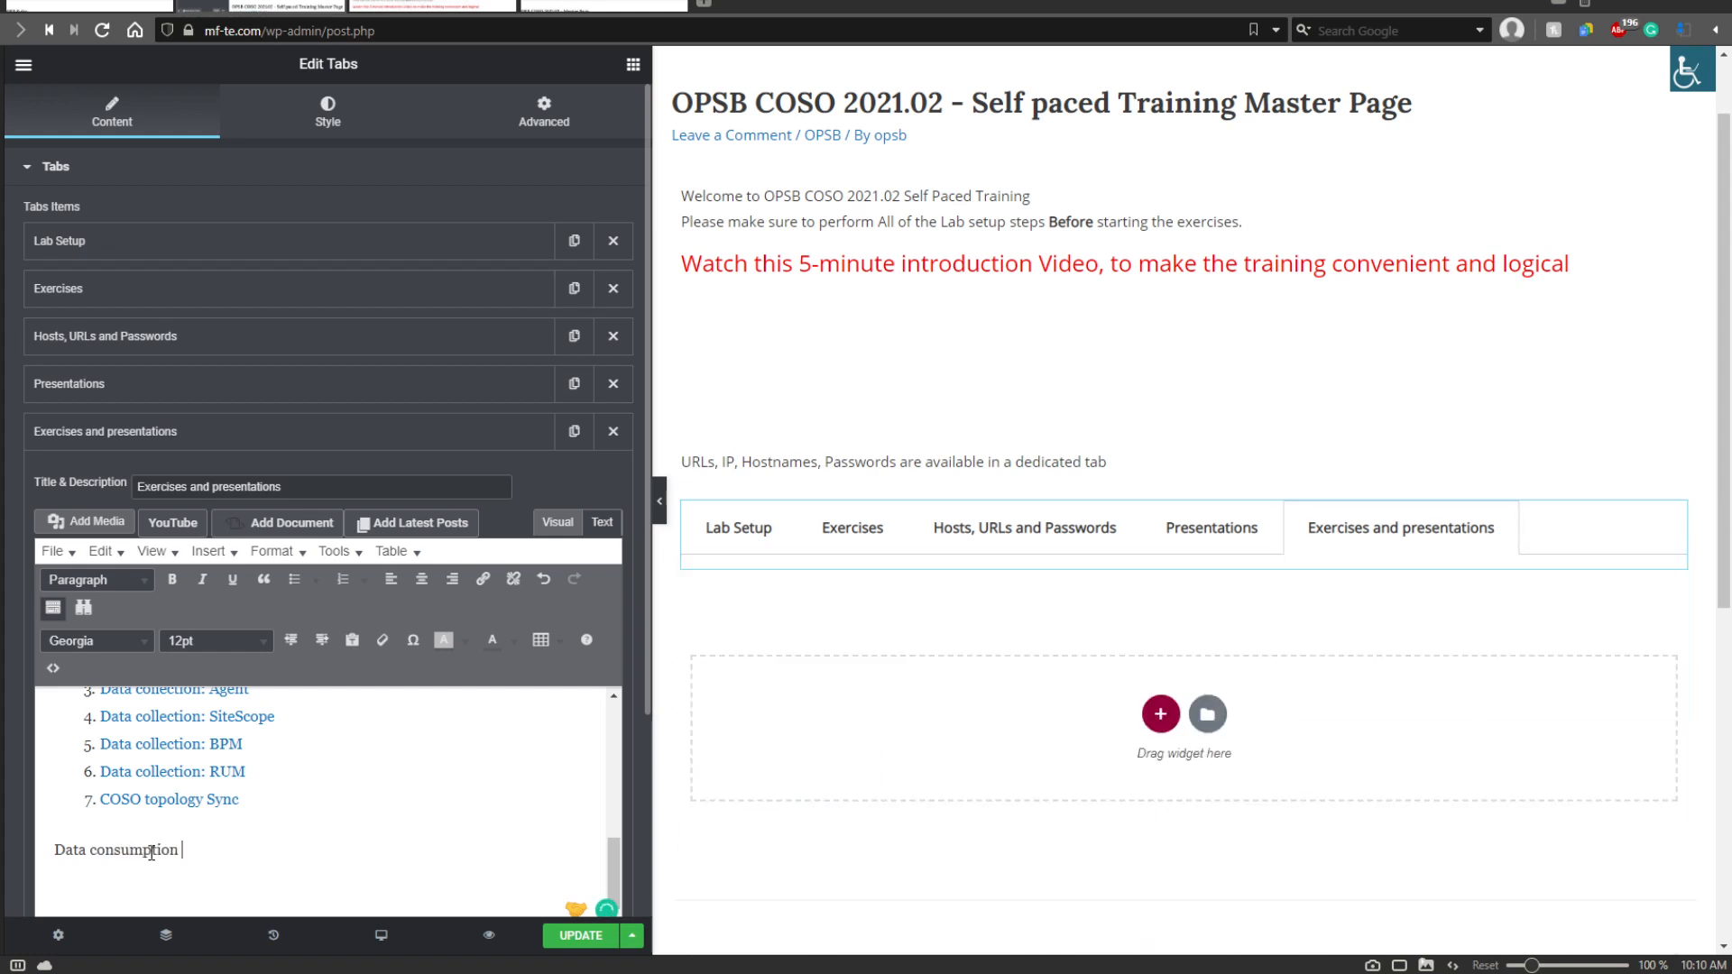
type("Theory")
key("Return")
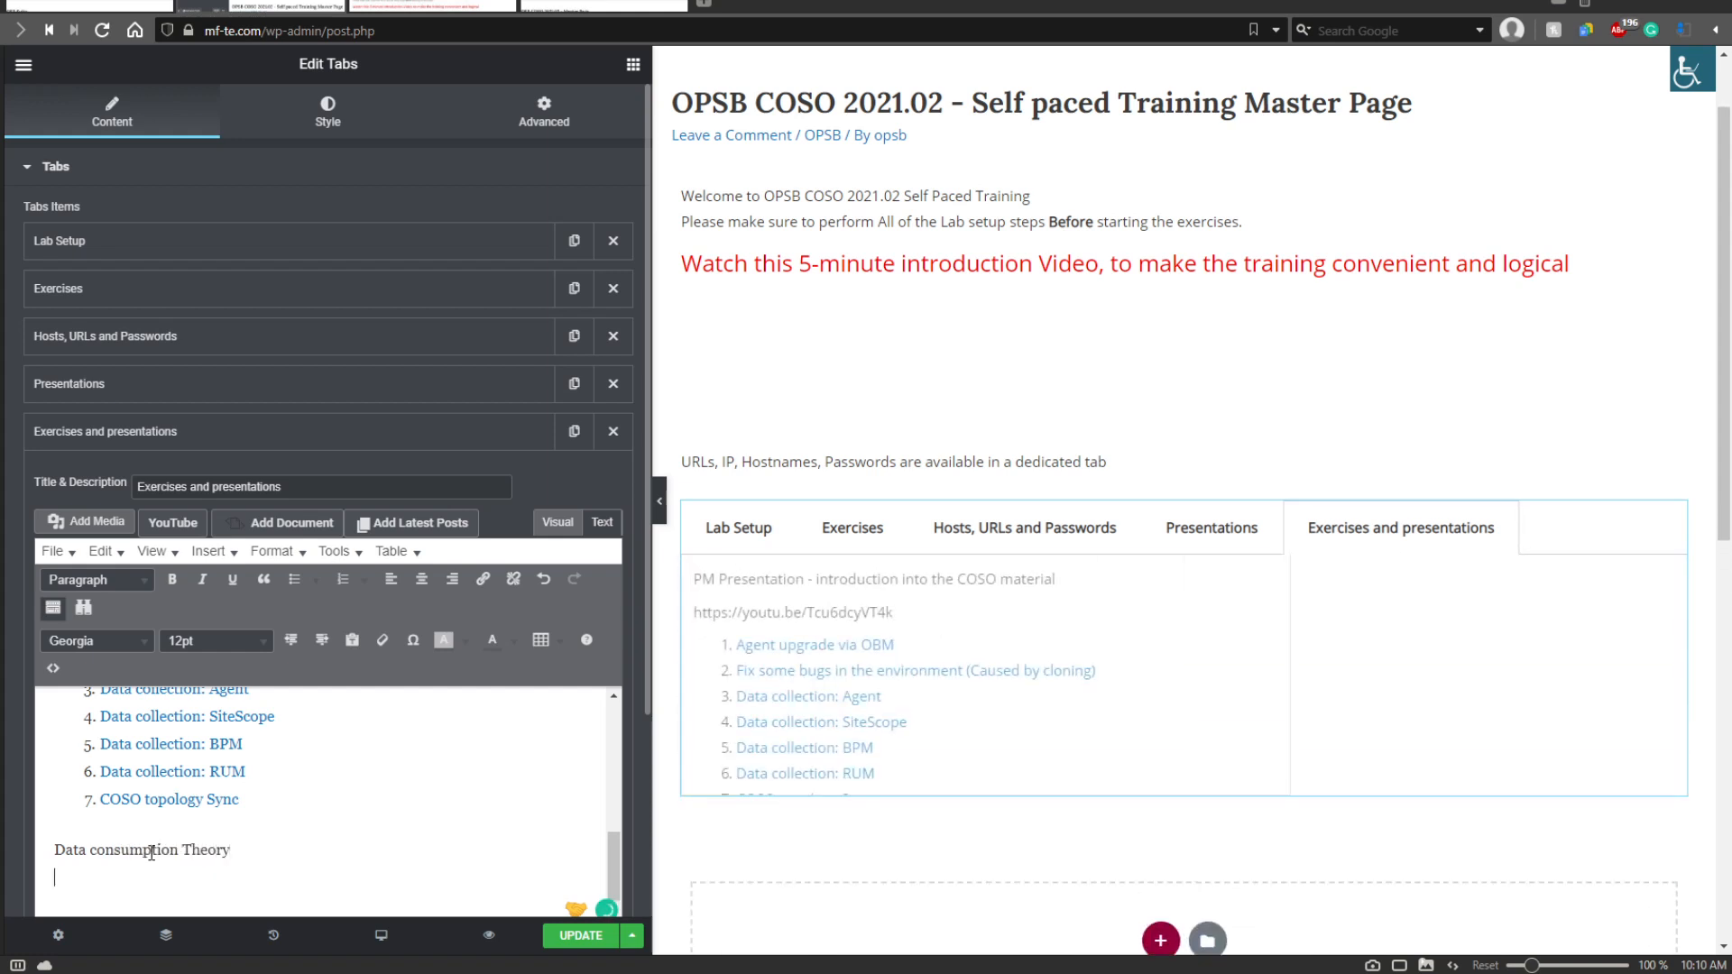
type("https://youtu.be/u5EkgRUp35Y")
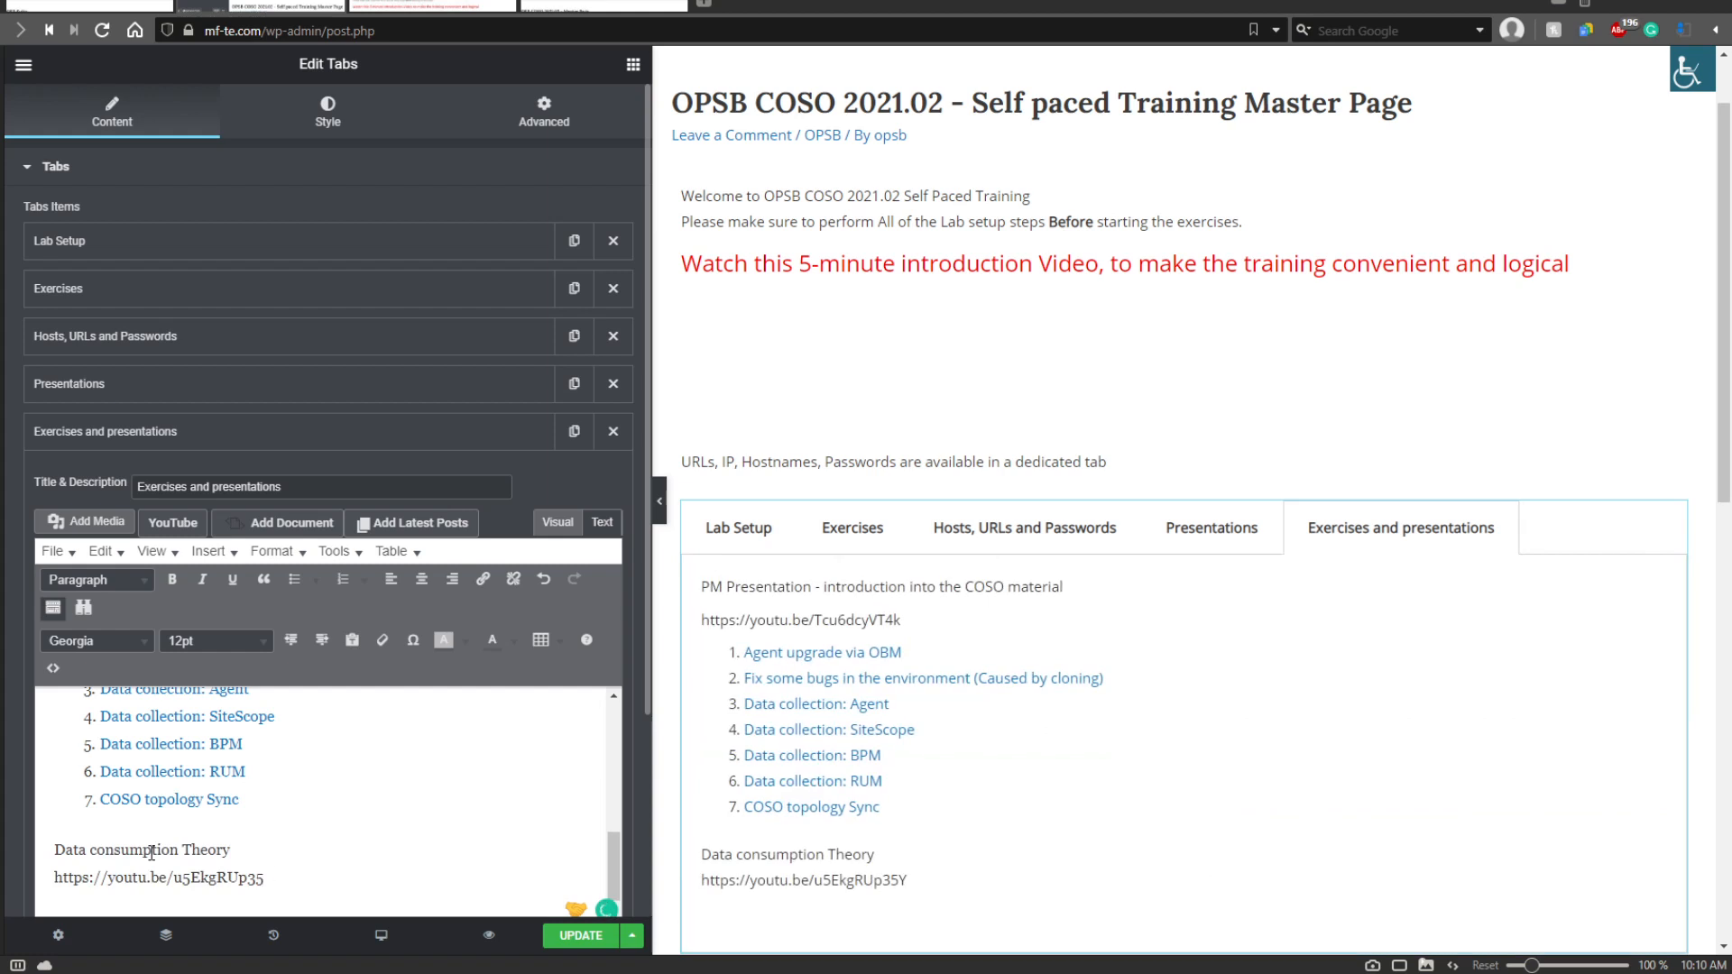
key("BackSpace")
key("BackSpace")
key("BackSpace")
key("BackSpace")
key("BackSpace")
key("BackSpace")
key("BackSpace")
key("BackSpace")
key("BackSpace")
key("BackSpace")
key("BackSpace")
key("BackSpace")
key("BackSpace")
key("BackSpace")
key("BackSpace")
key("BackSpace")
key("BackSpace")
type("ps://youtu.be/u5EkgRUp35Y")
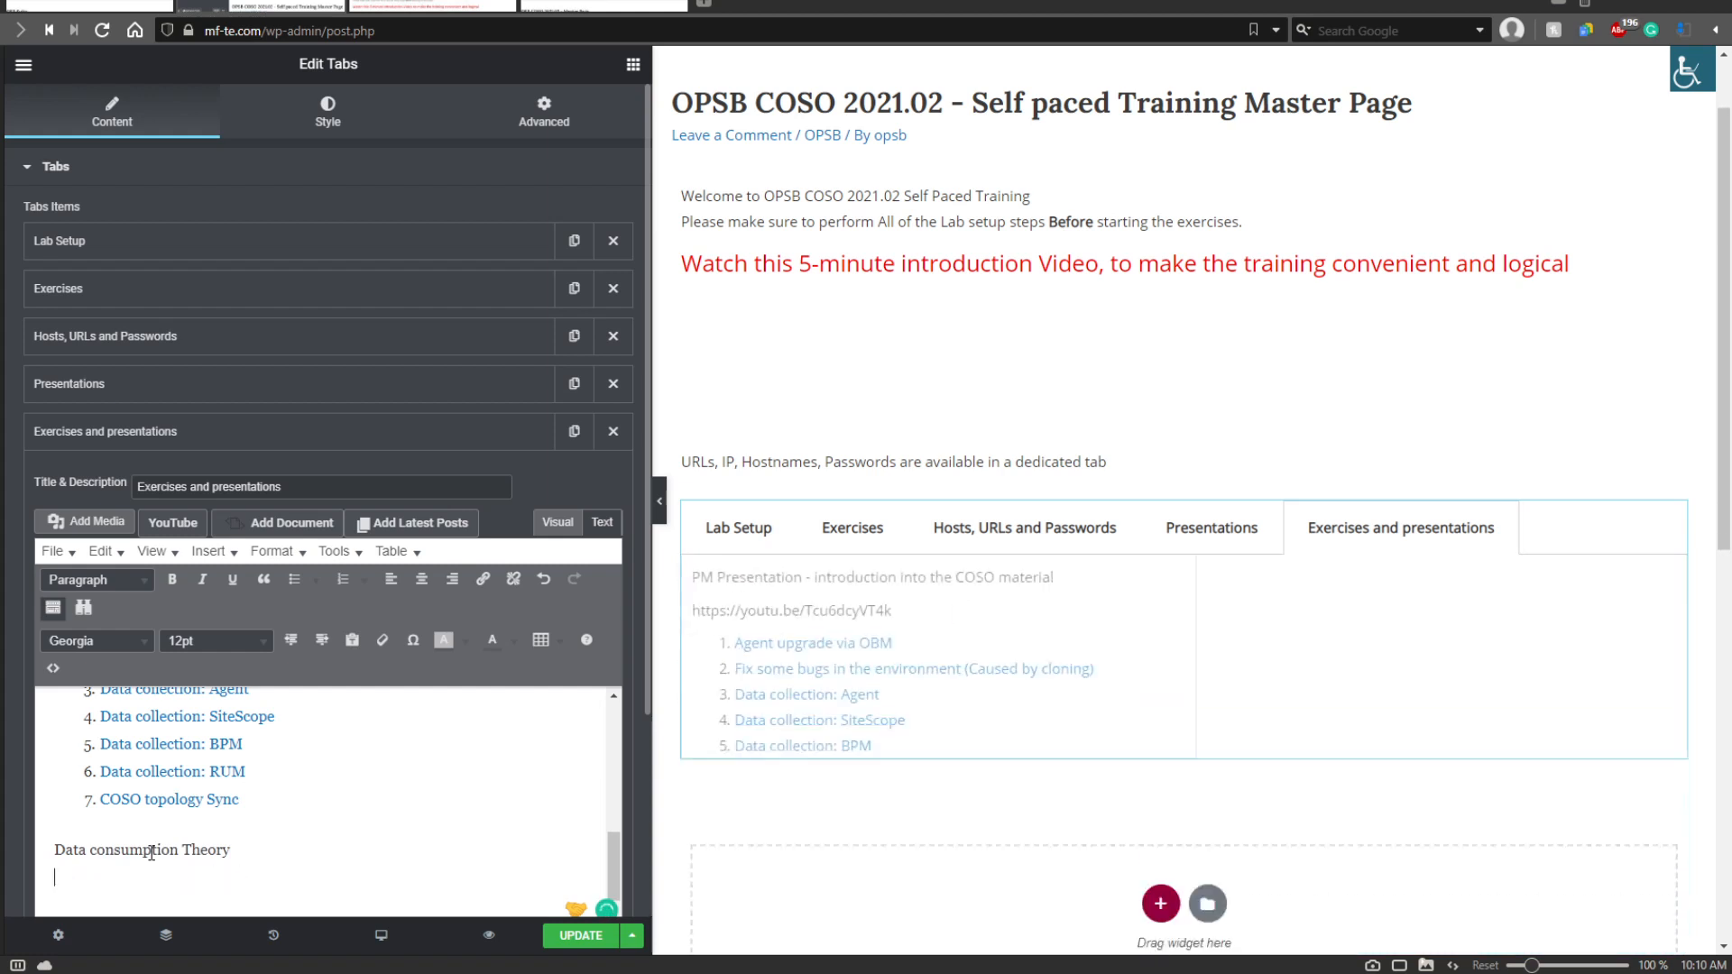
key("Return")
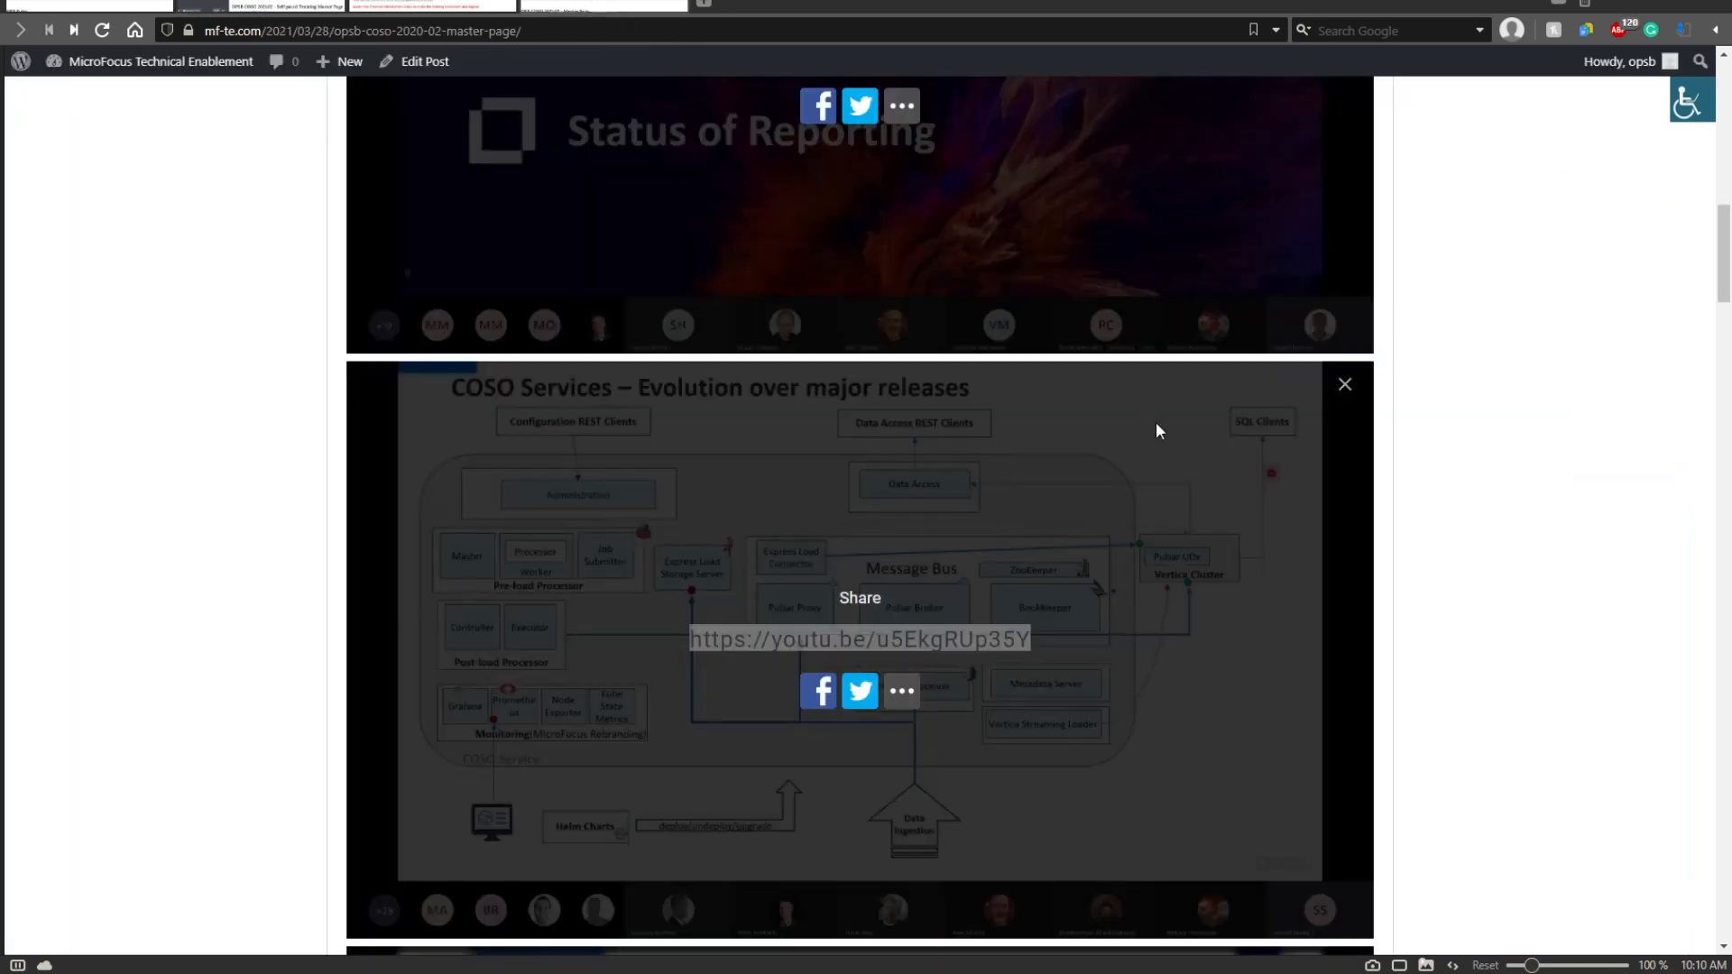
Compare the remaining INTL session videos on the original master page with the exercise list on the previewed self-paced page.
scroll(1153, 421, "down", 5)
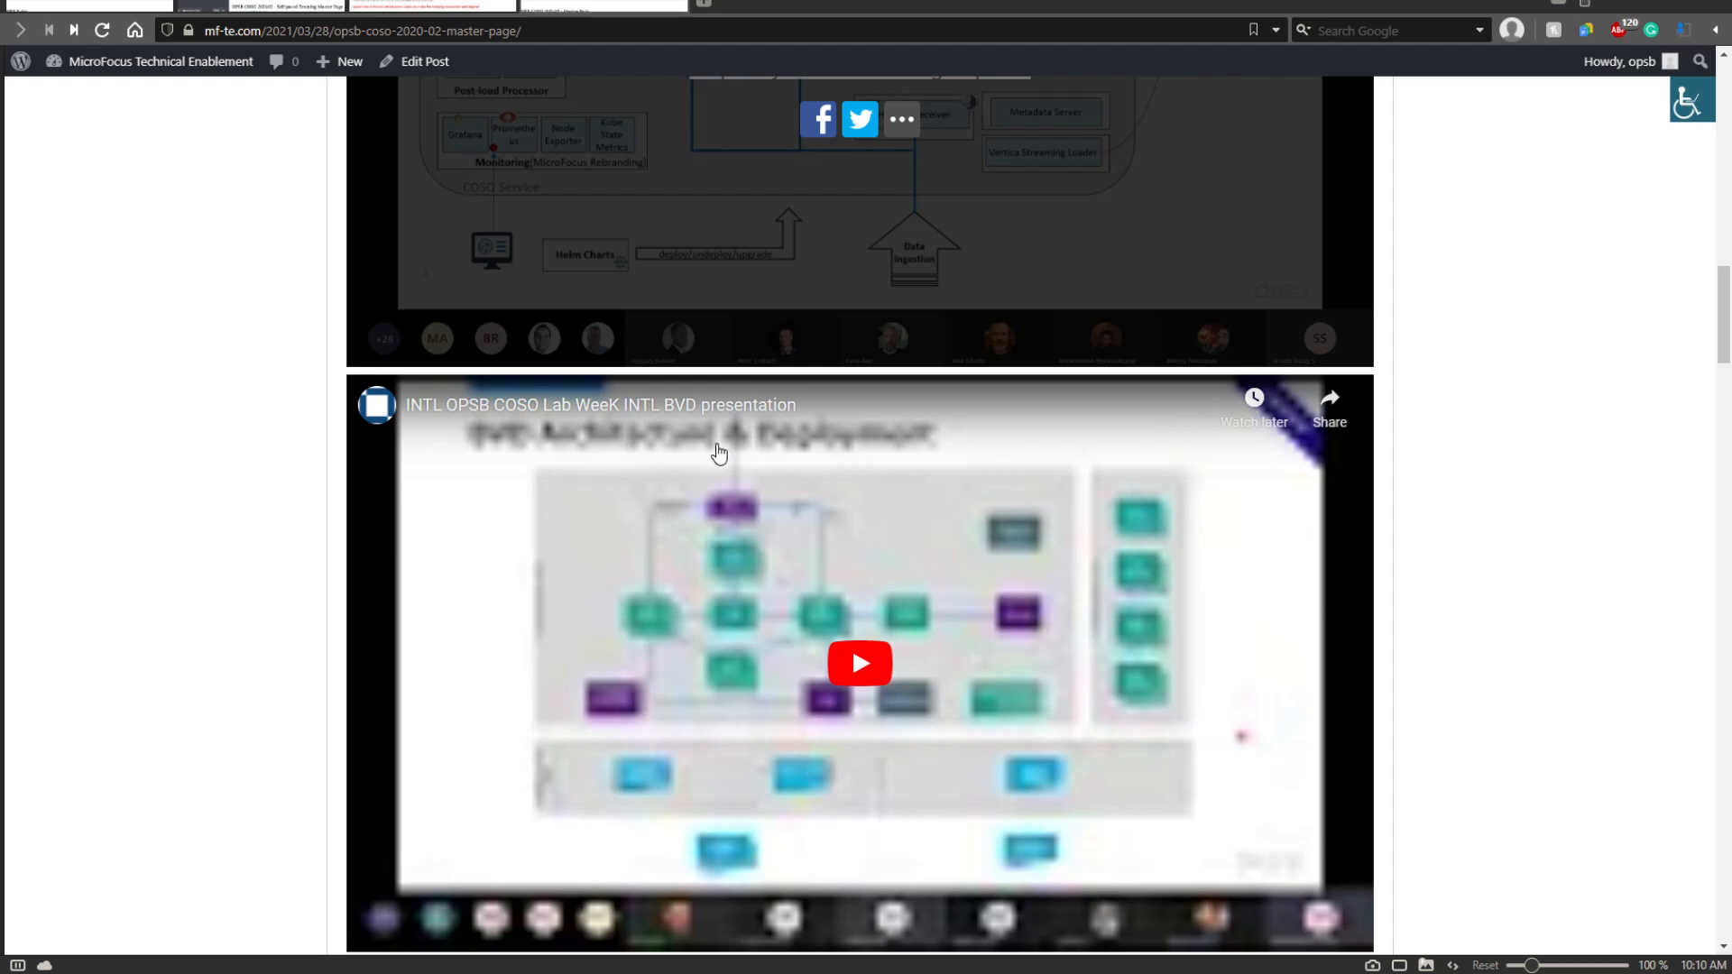
scroll(938, 505, "down", 8)
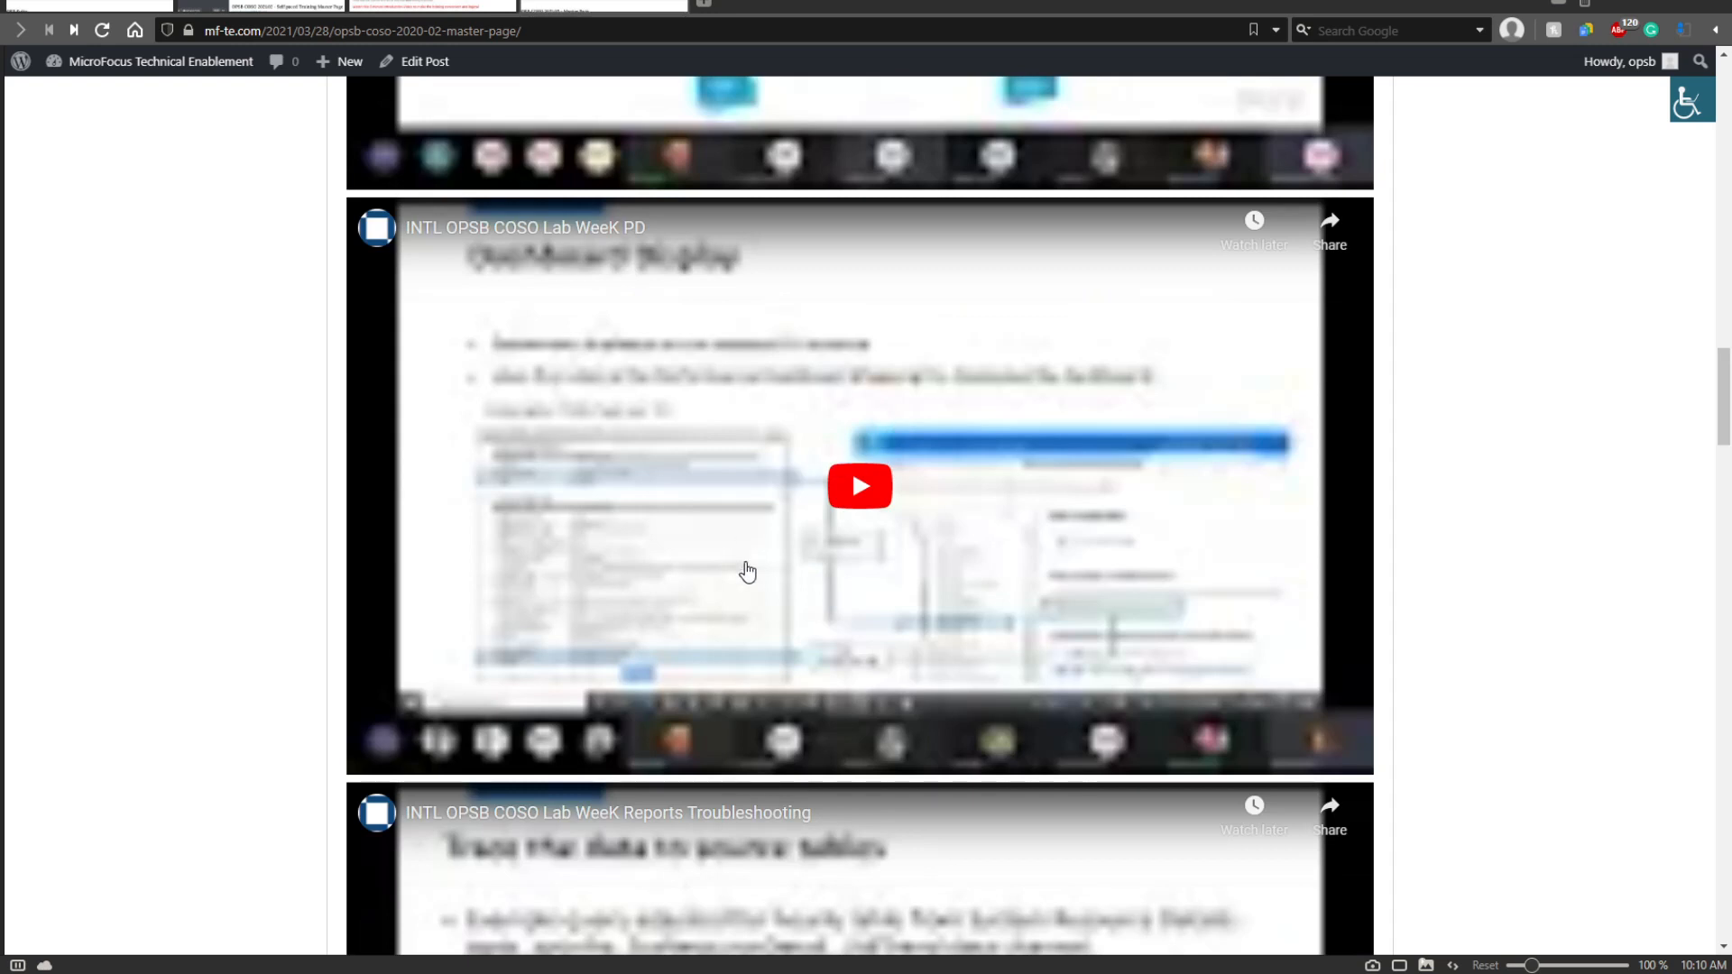
scroll(746, 573, "up", 4)
scroll(931, 443, "down", 5)
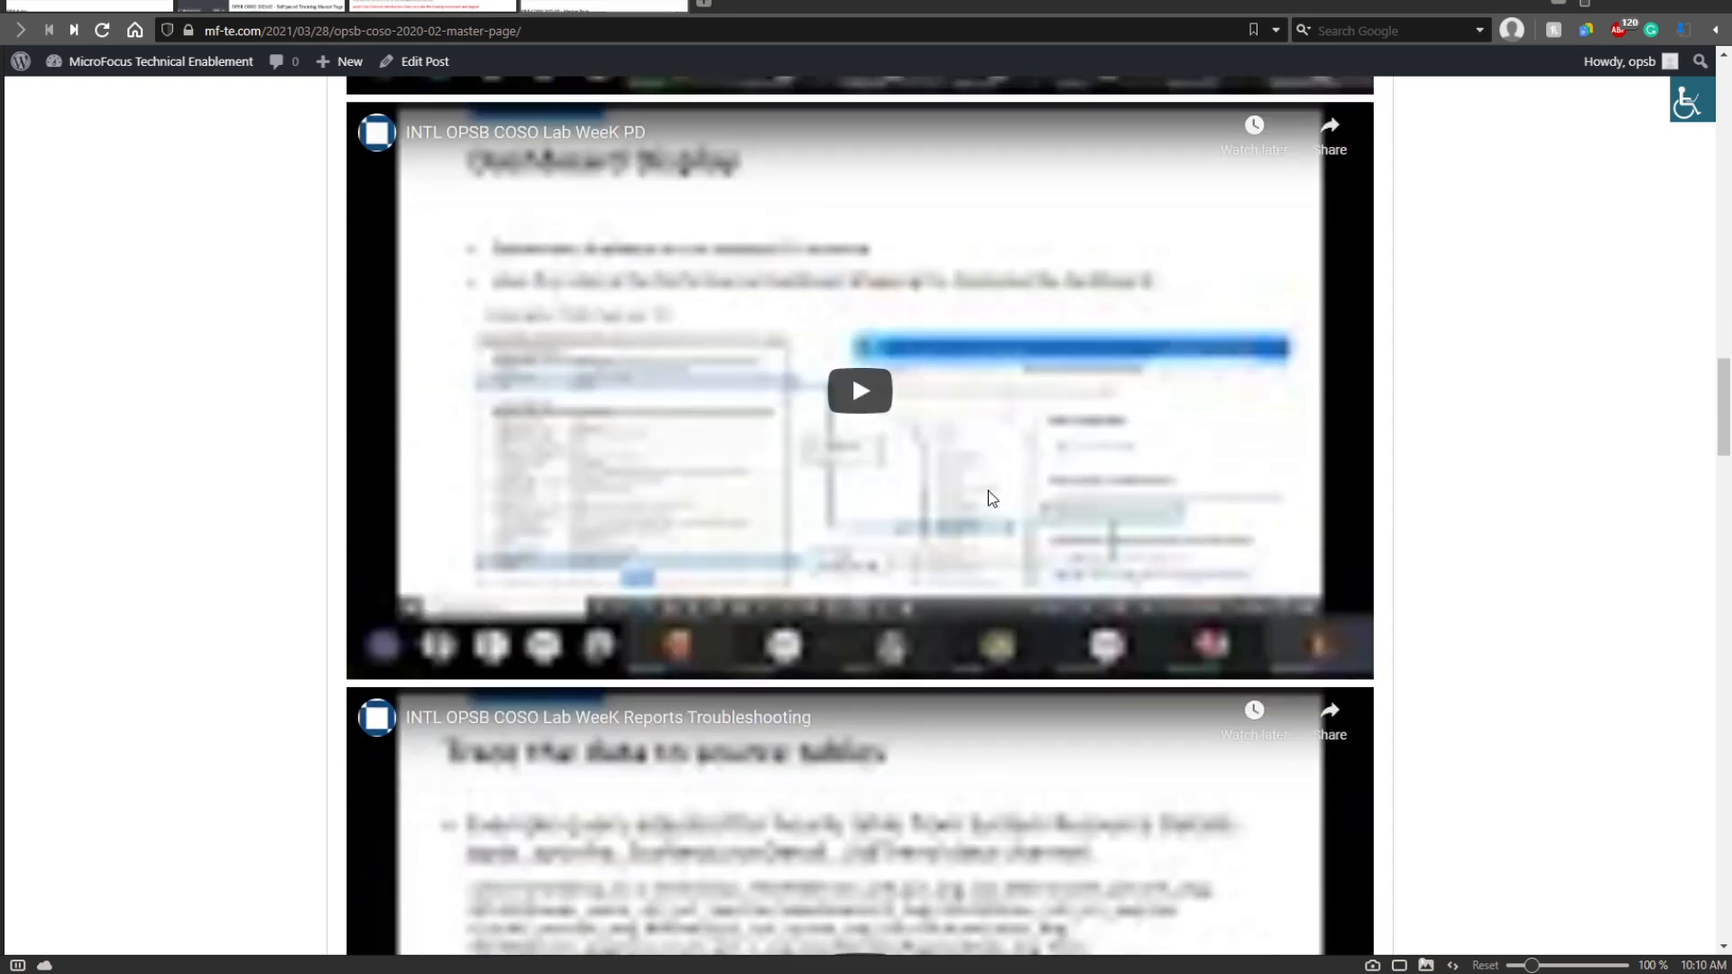
scroll(992, 498, "down", 11)
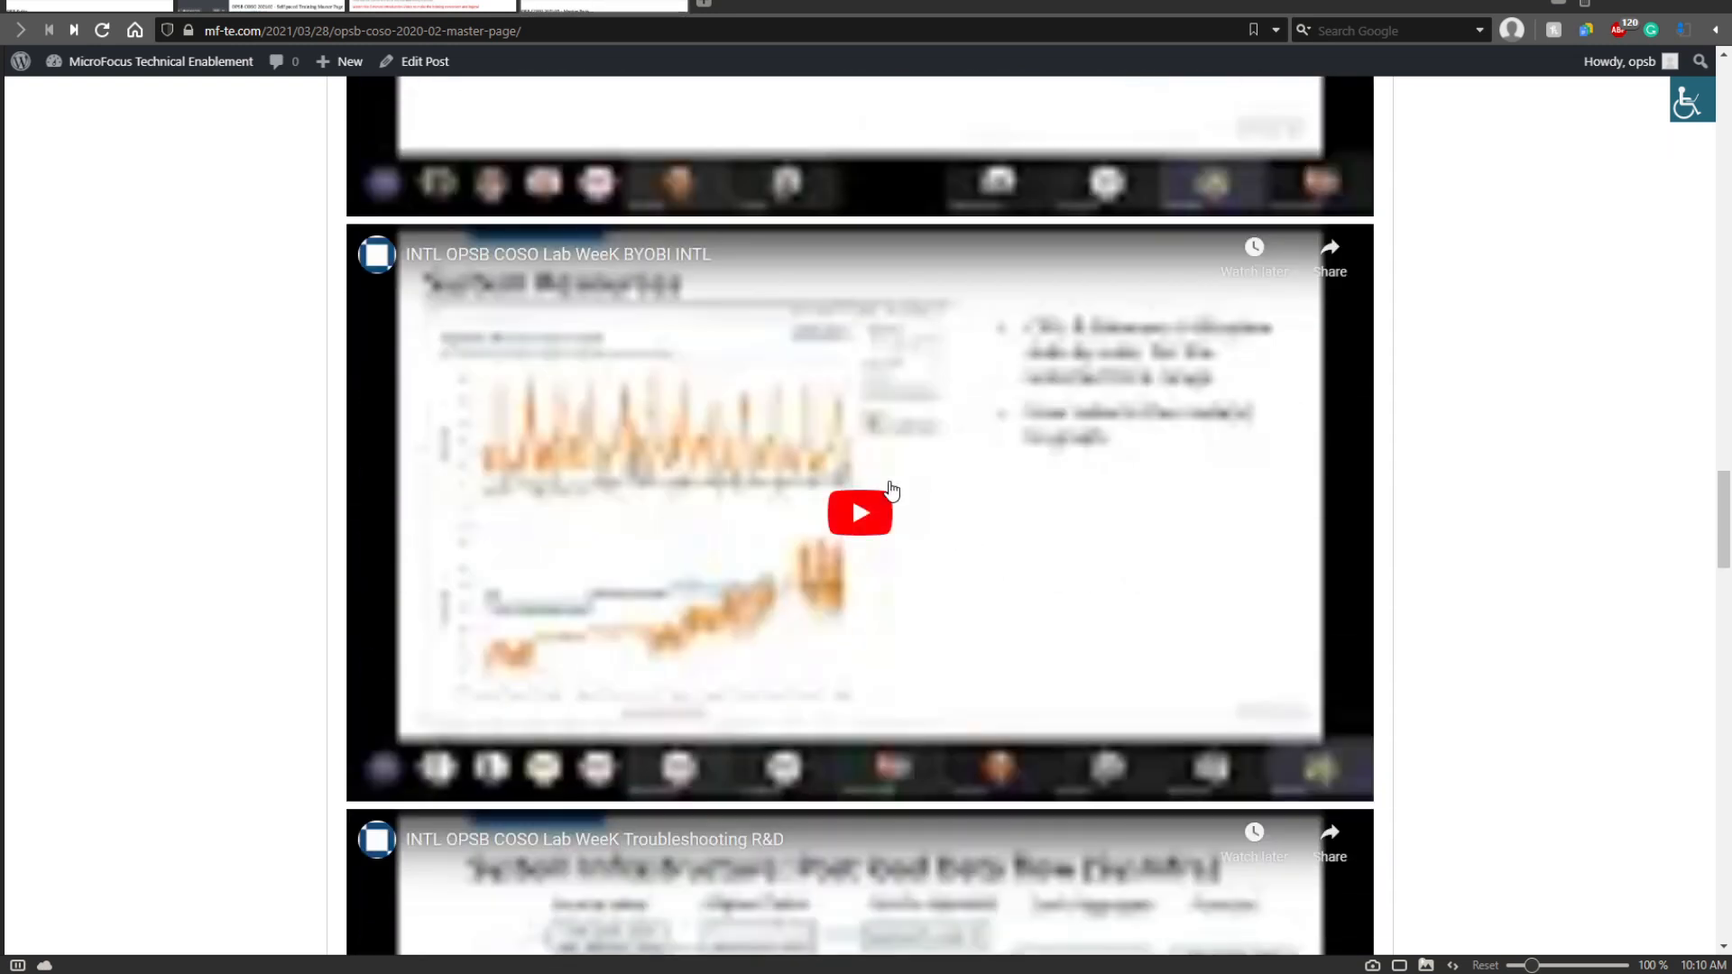
left_click(271, 6)
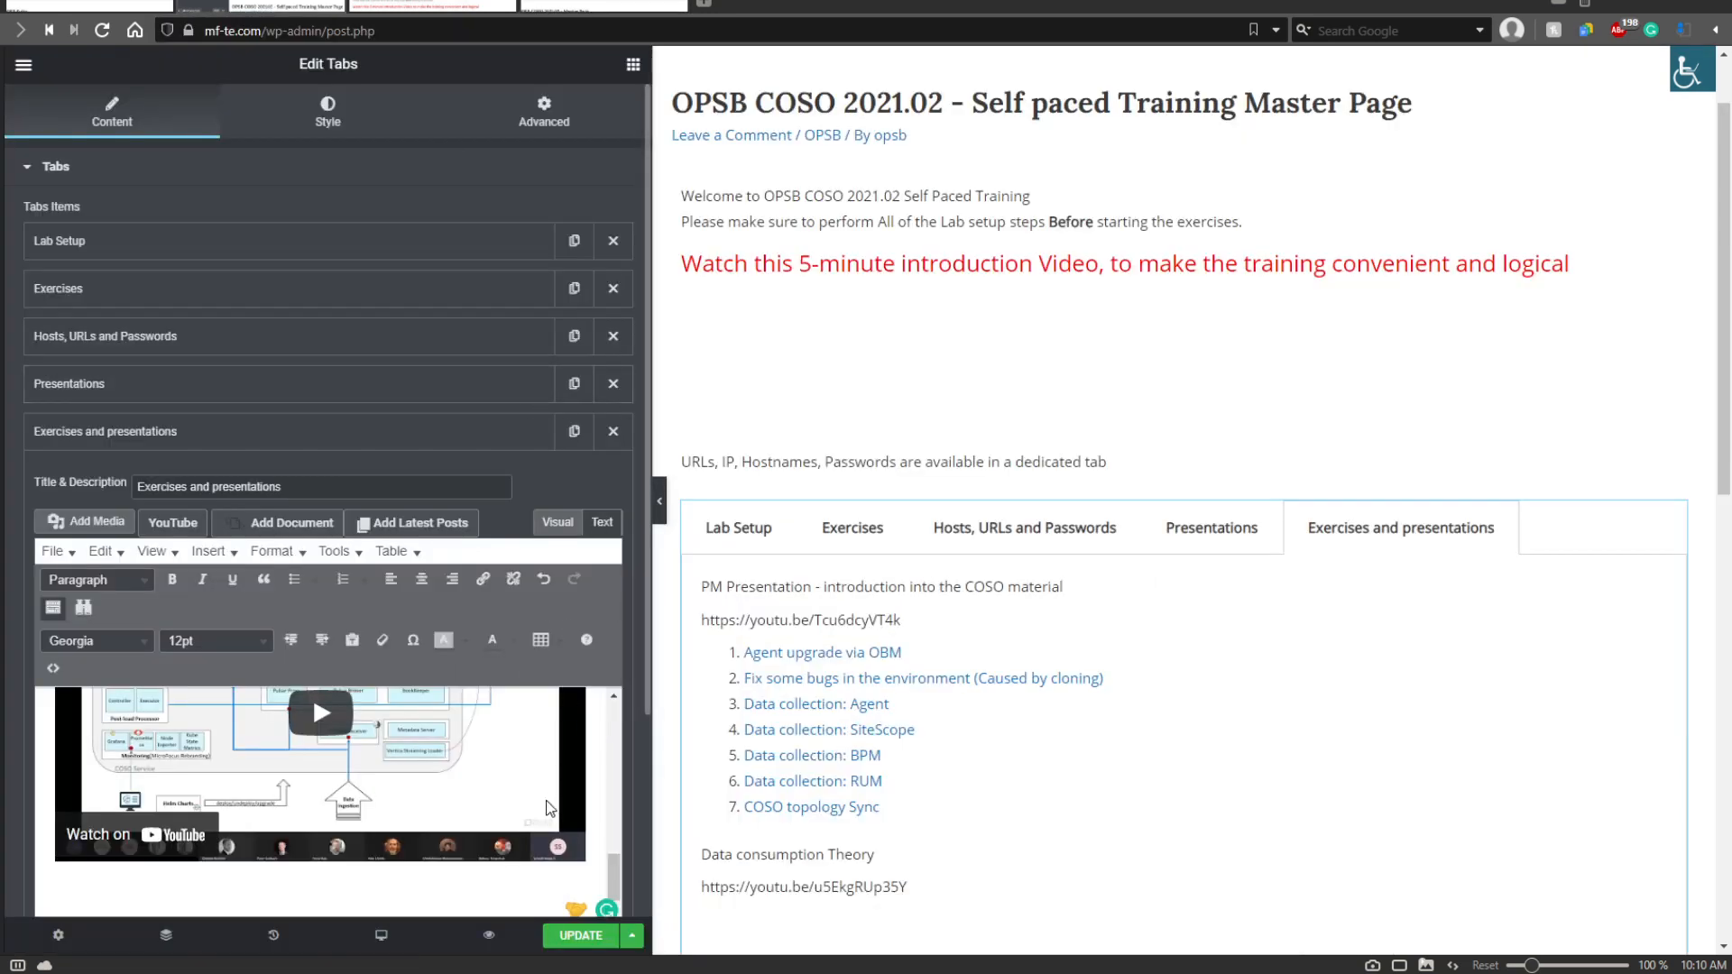
scroll(590, 768, "down", 1)
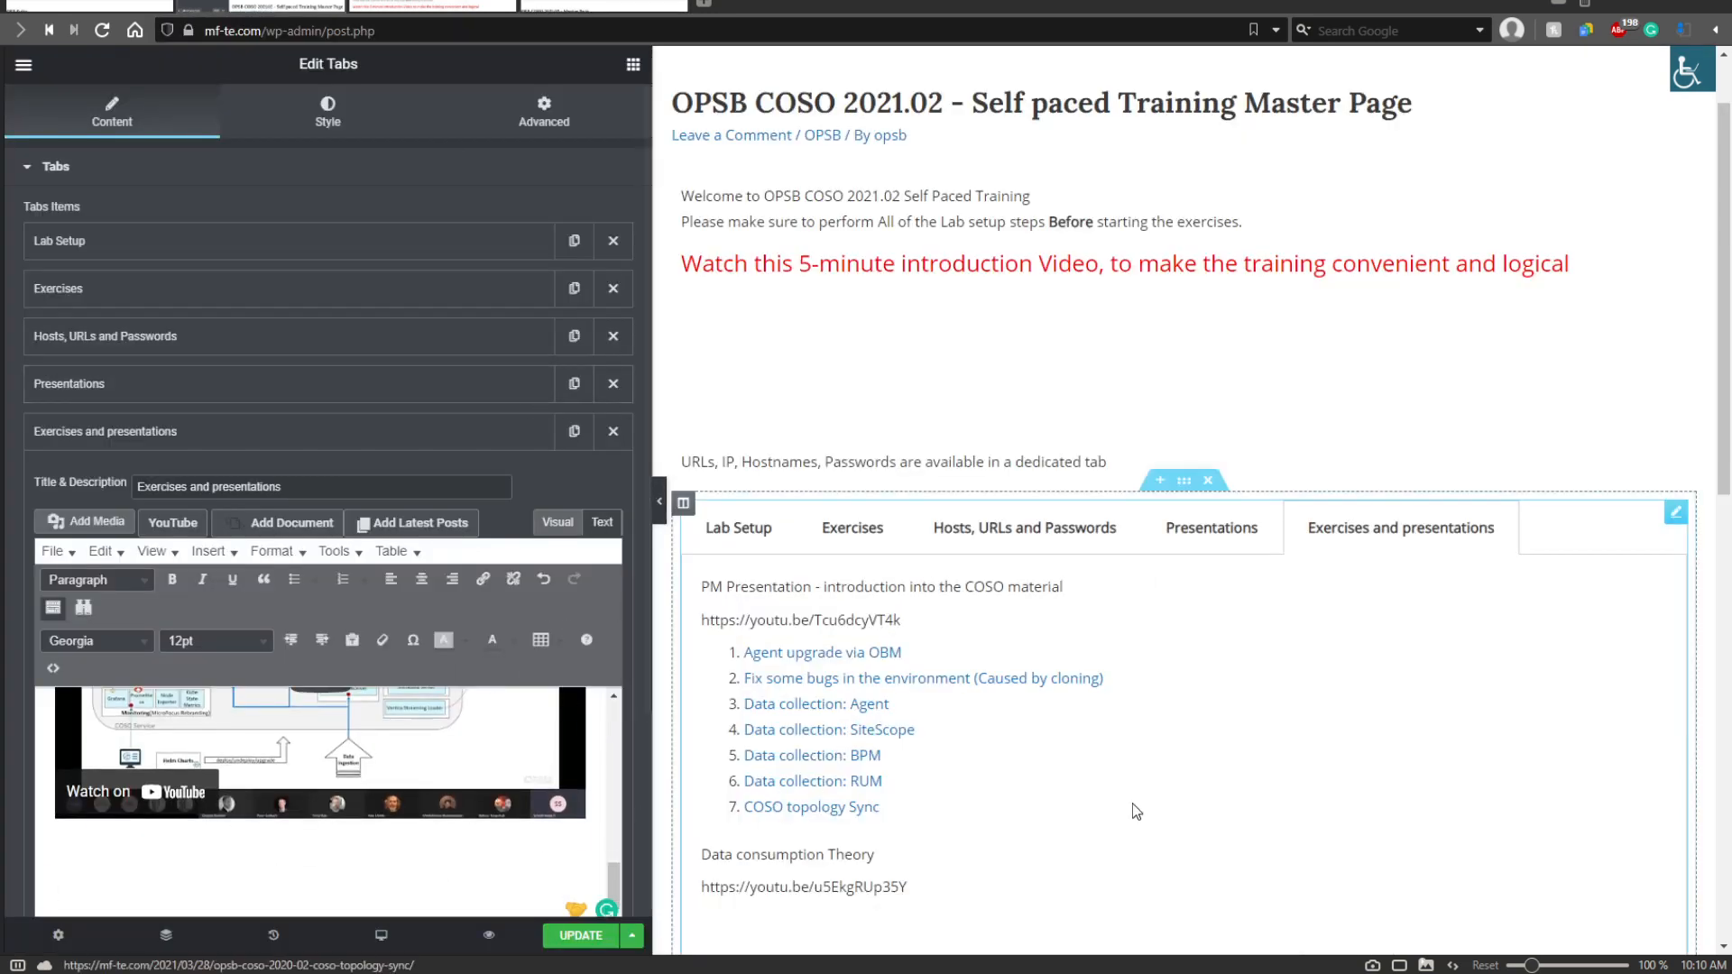
left_click(433, 5)
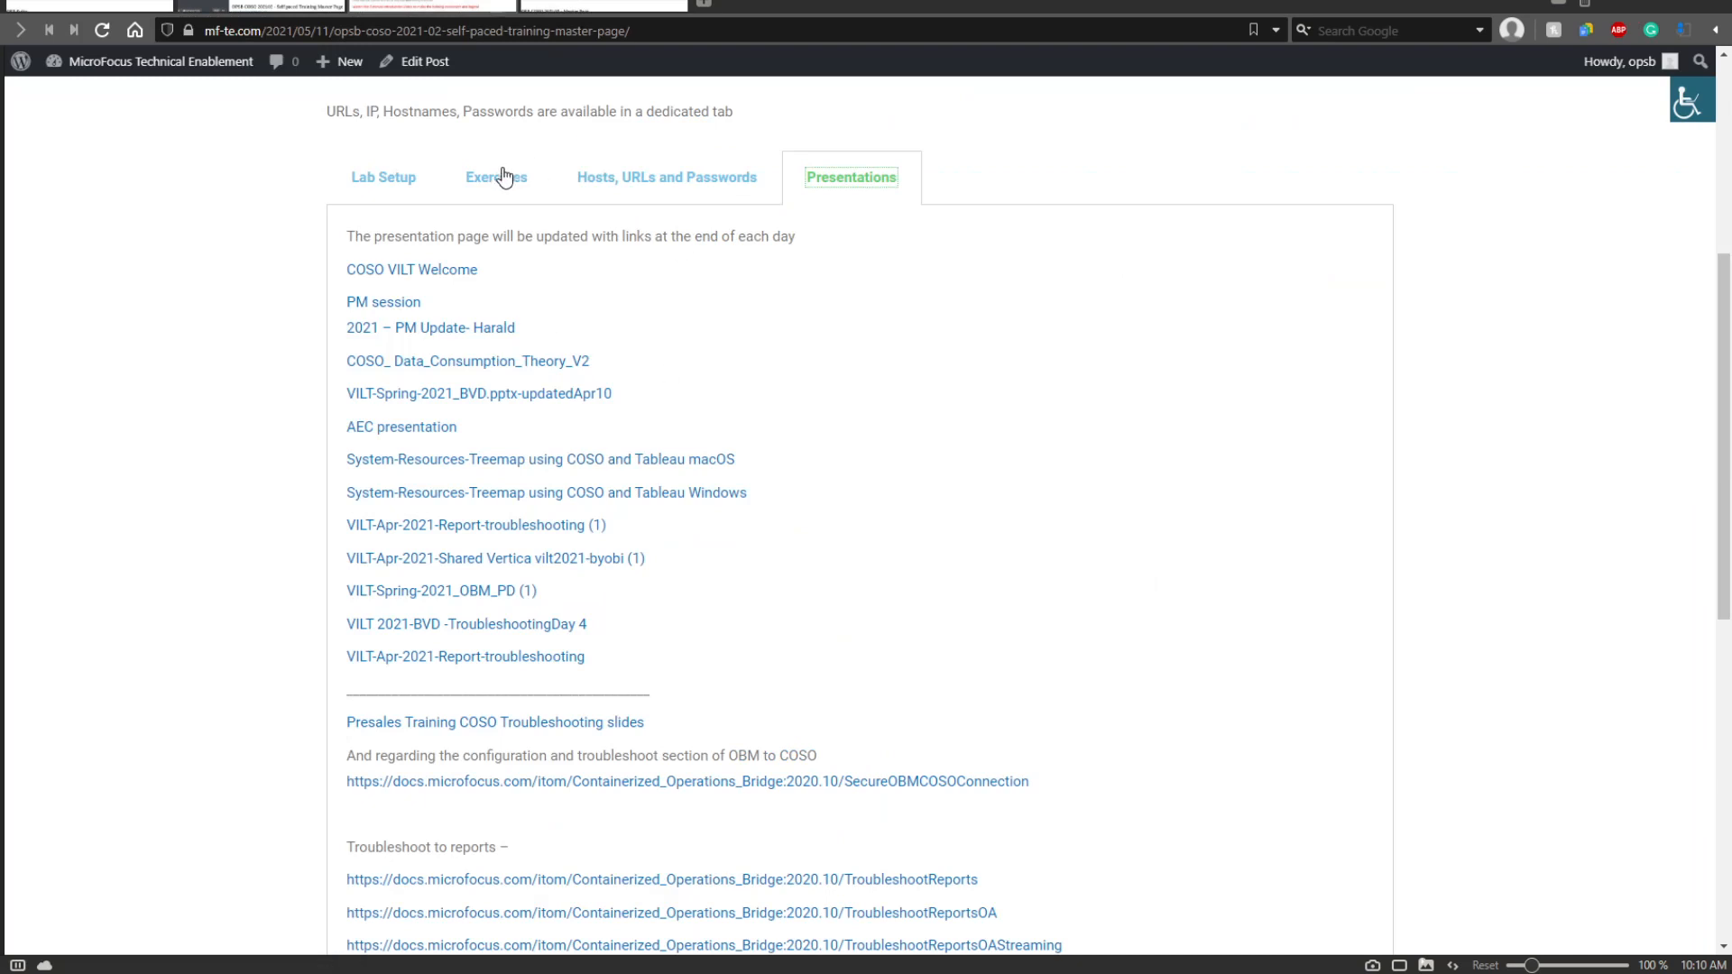
left_click(503, 176)
left_click(619, 5)
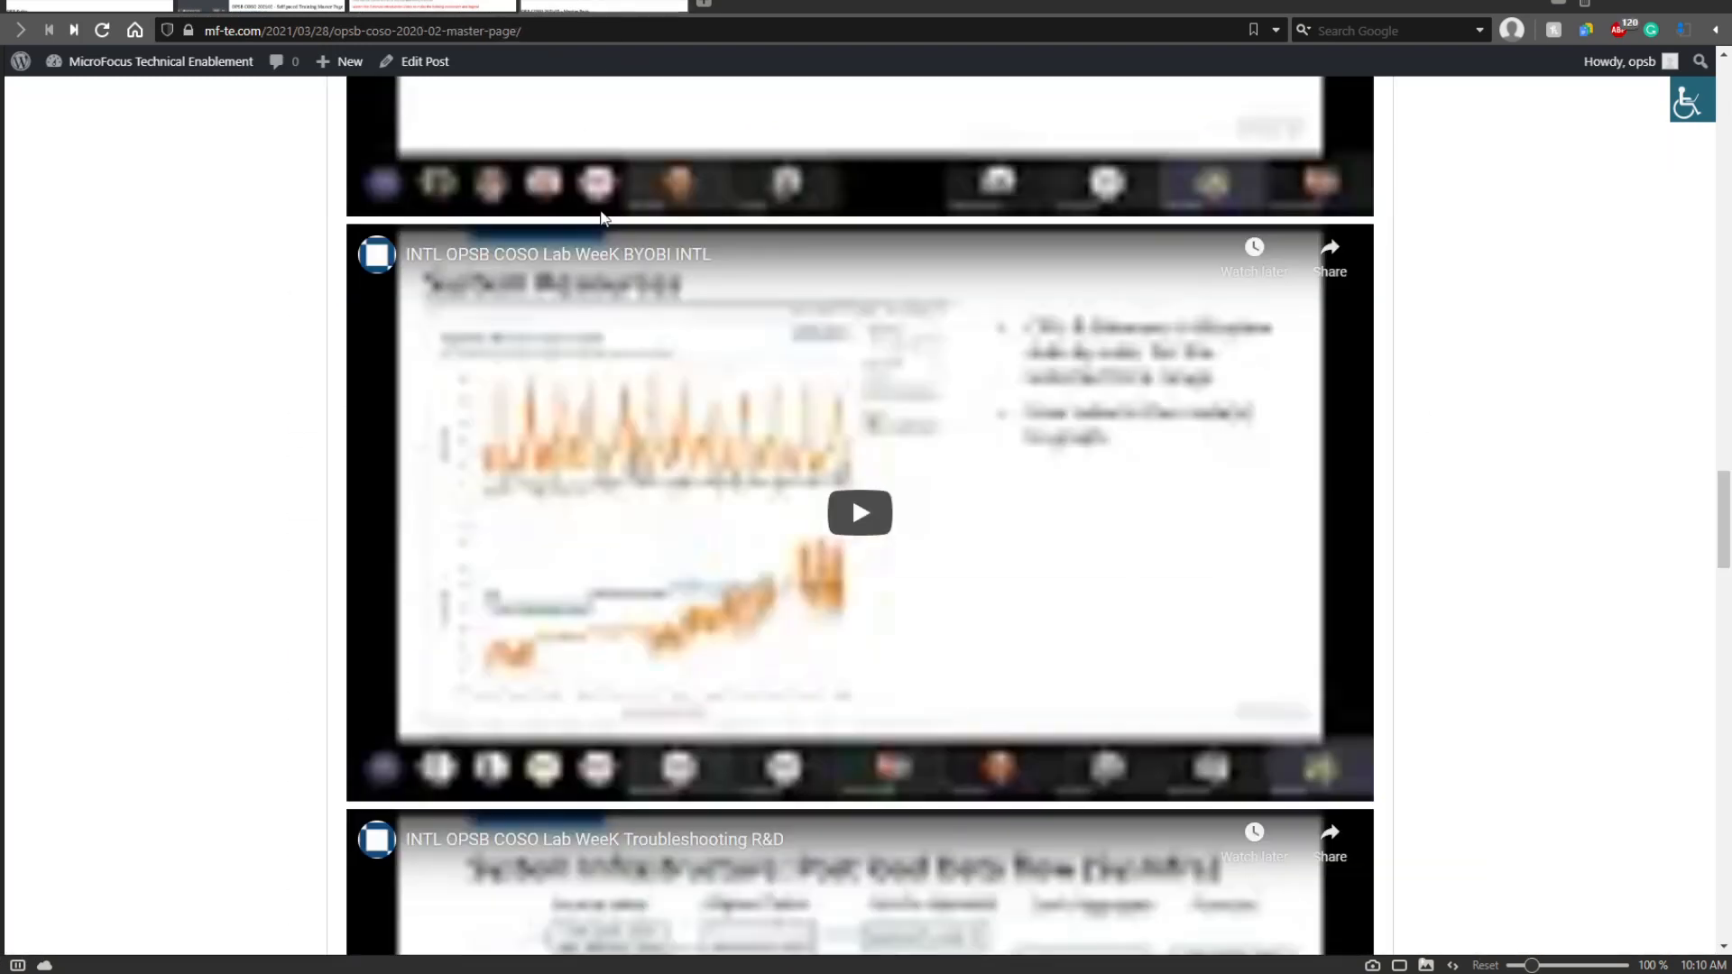
left_click(433, 5)
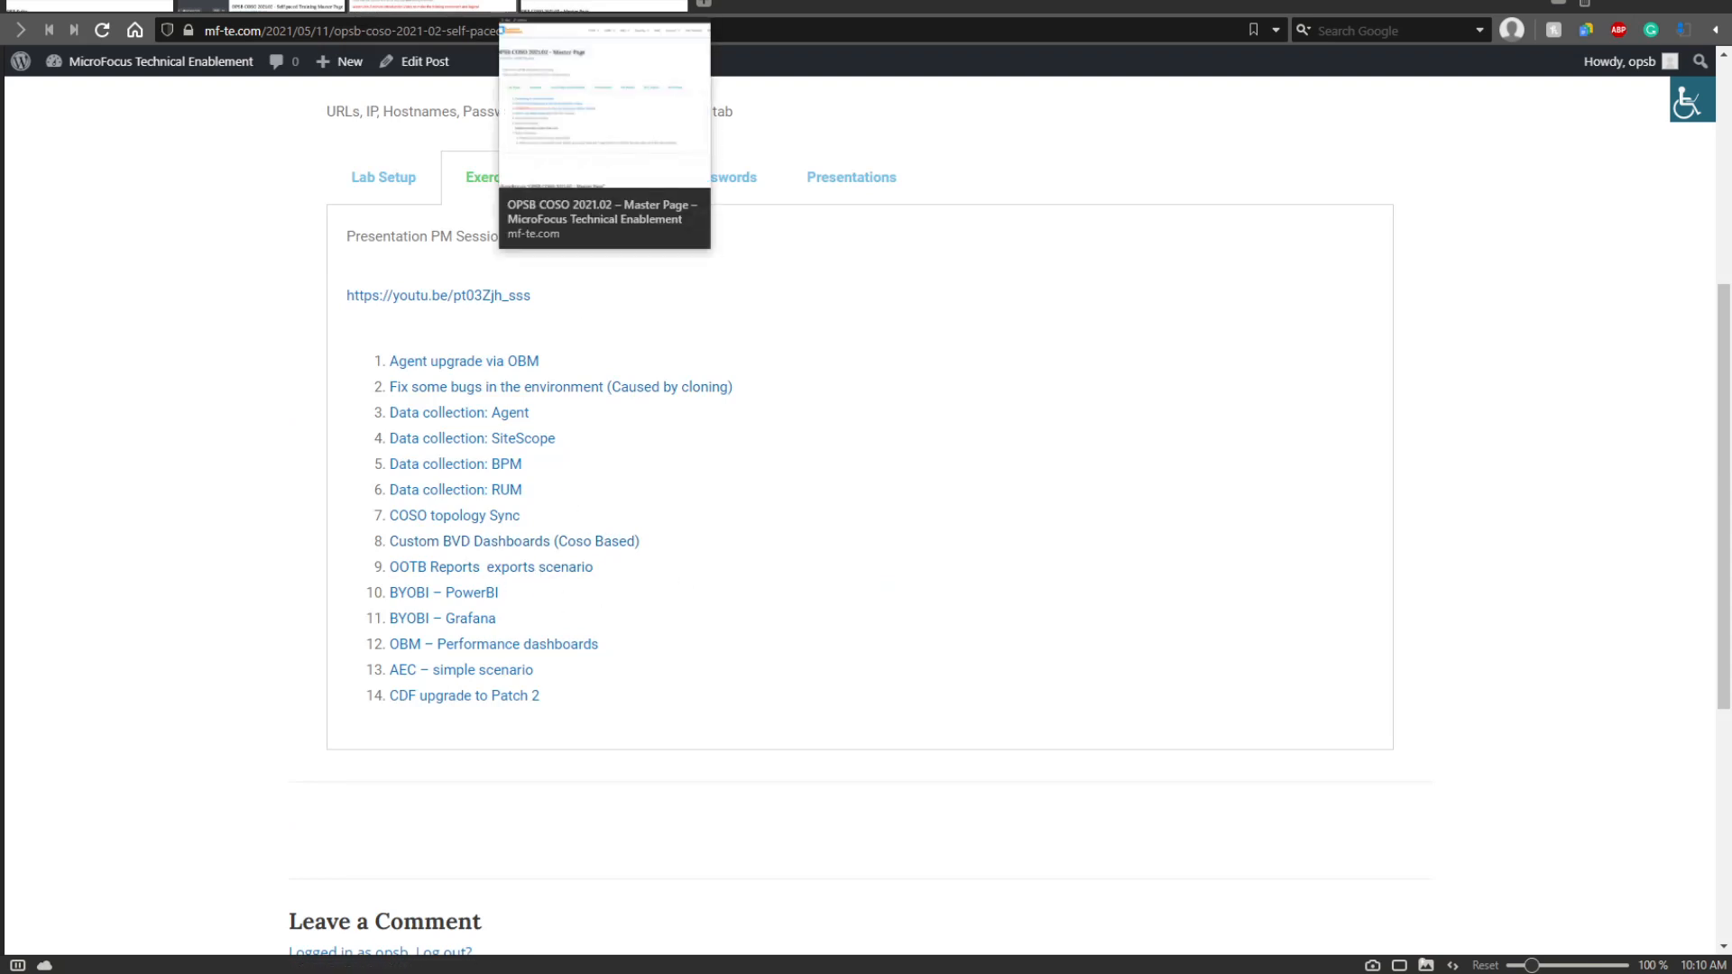
left_click(589, 2)
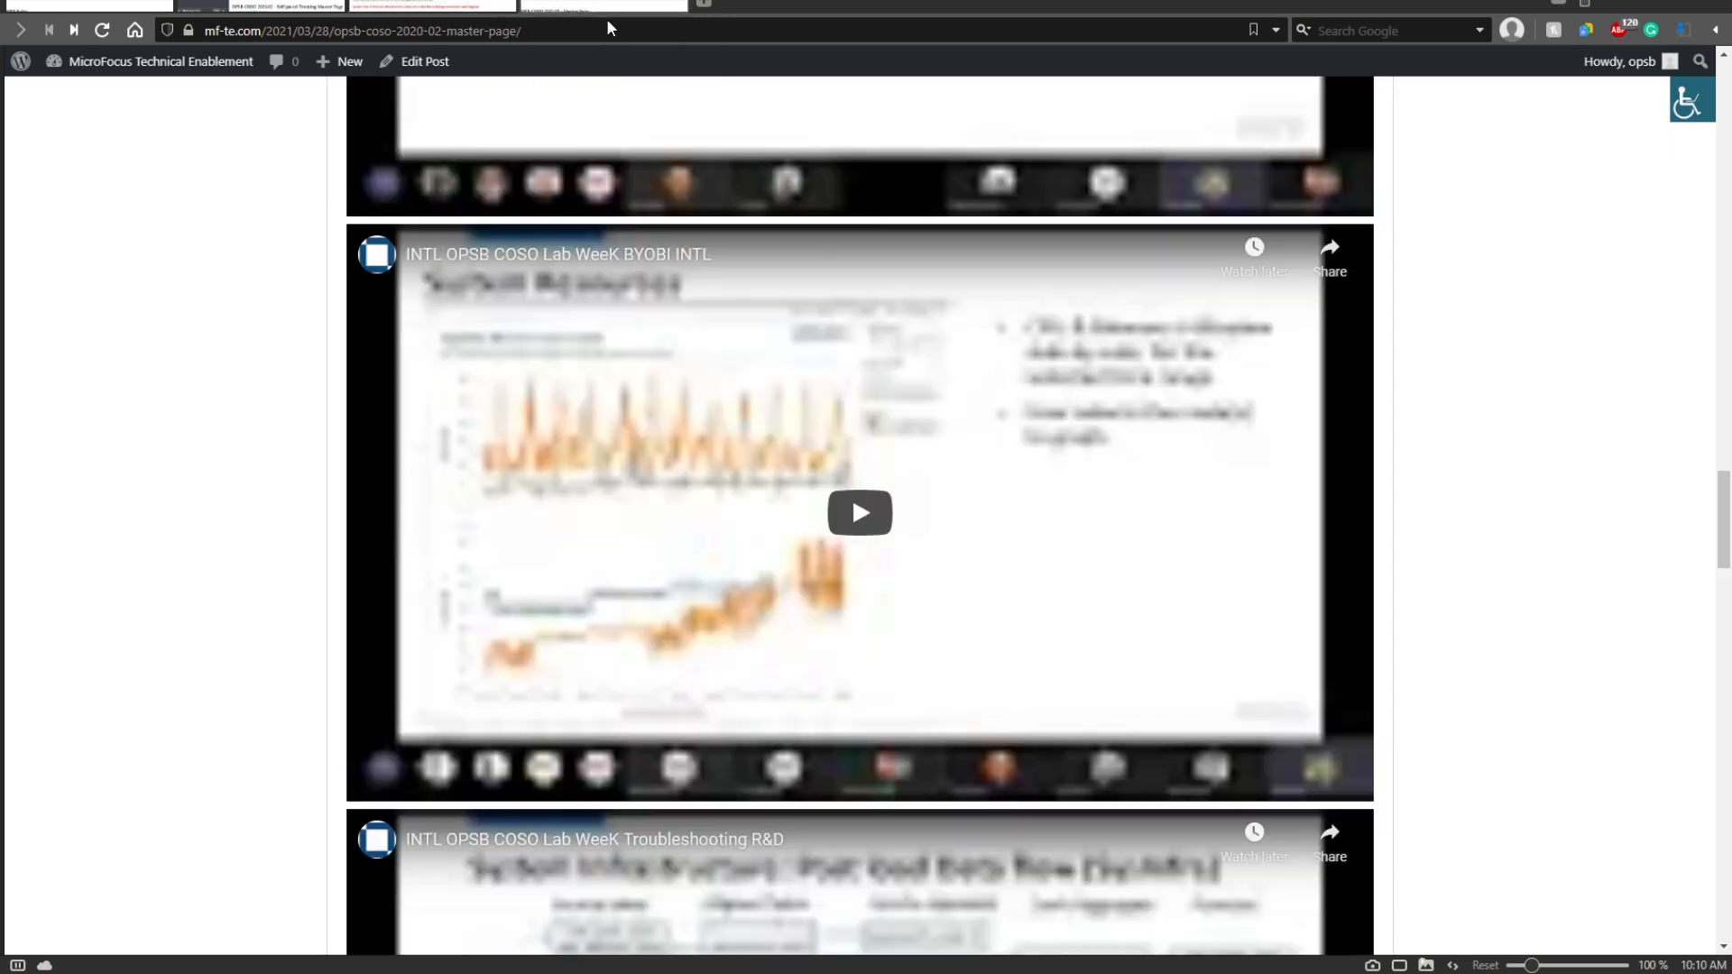
scroll(1118, 487, "down", 3)
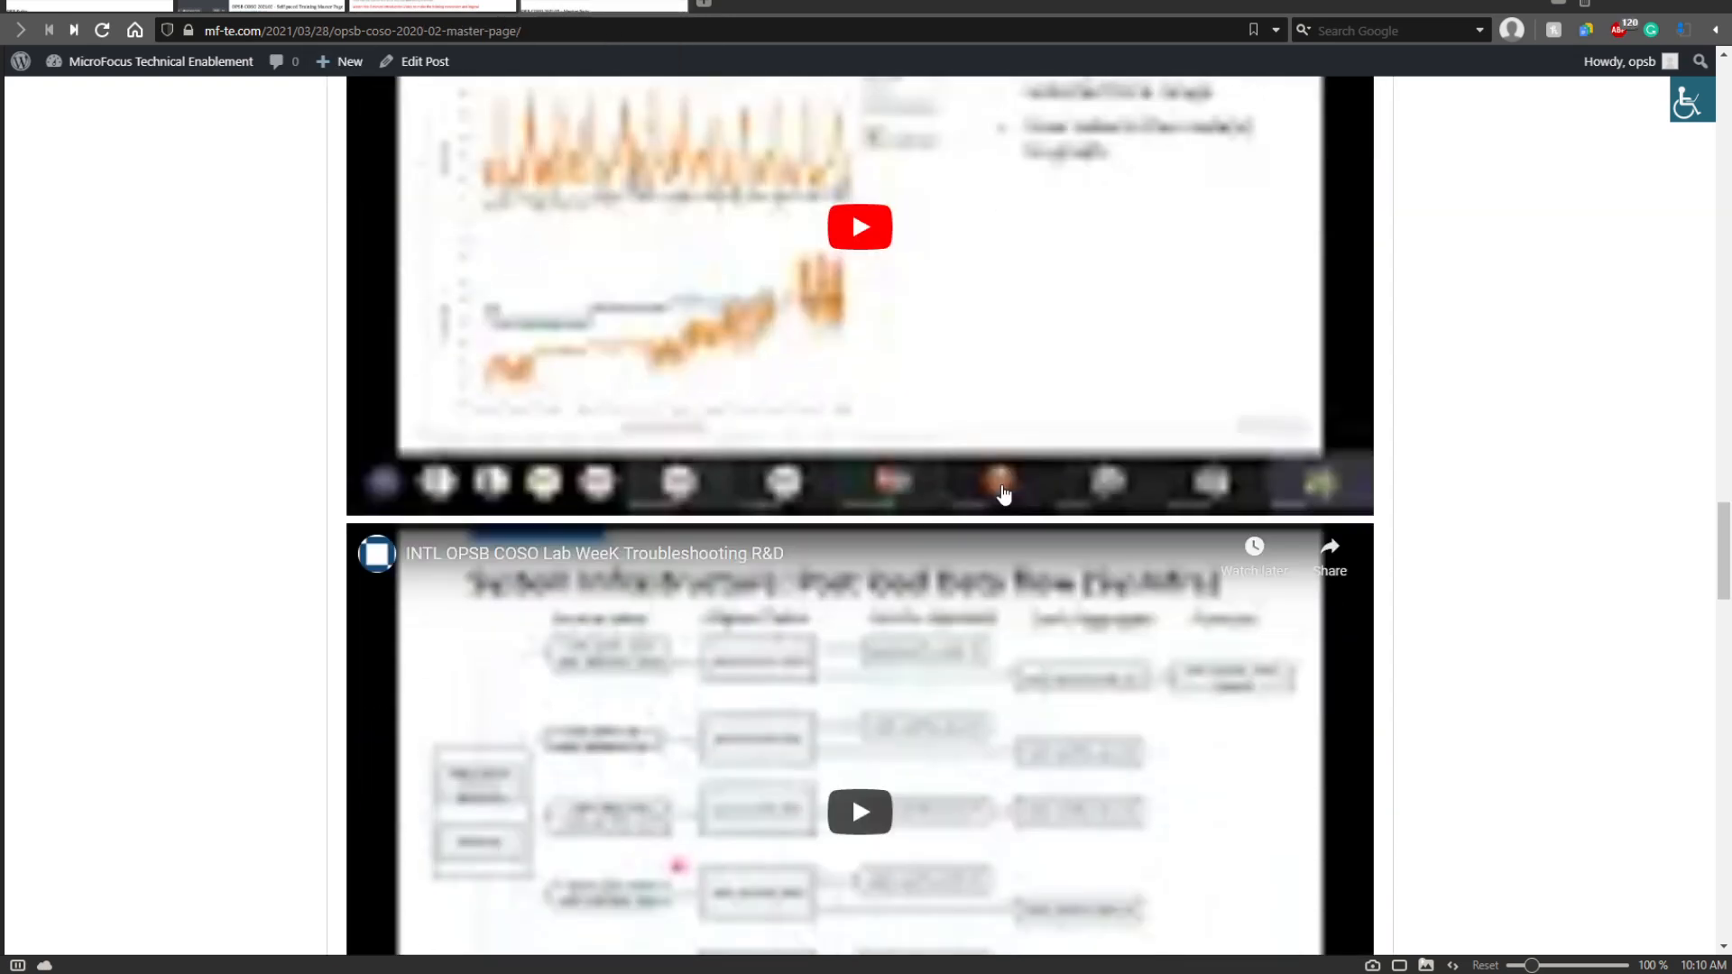
scroll(955, 573, "up", 5)
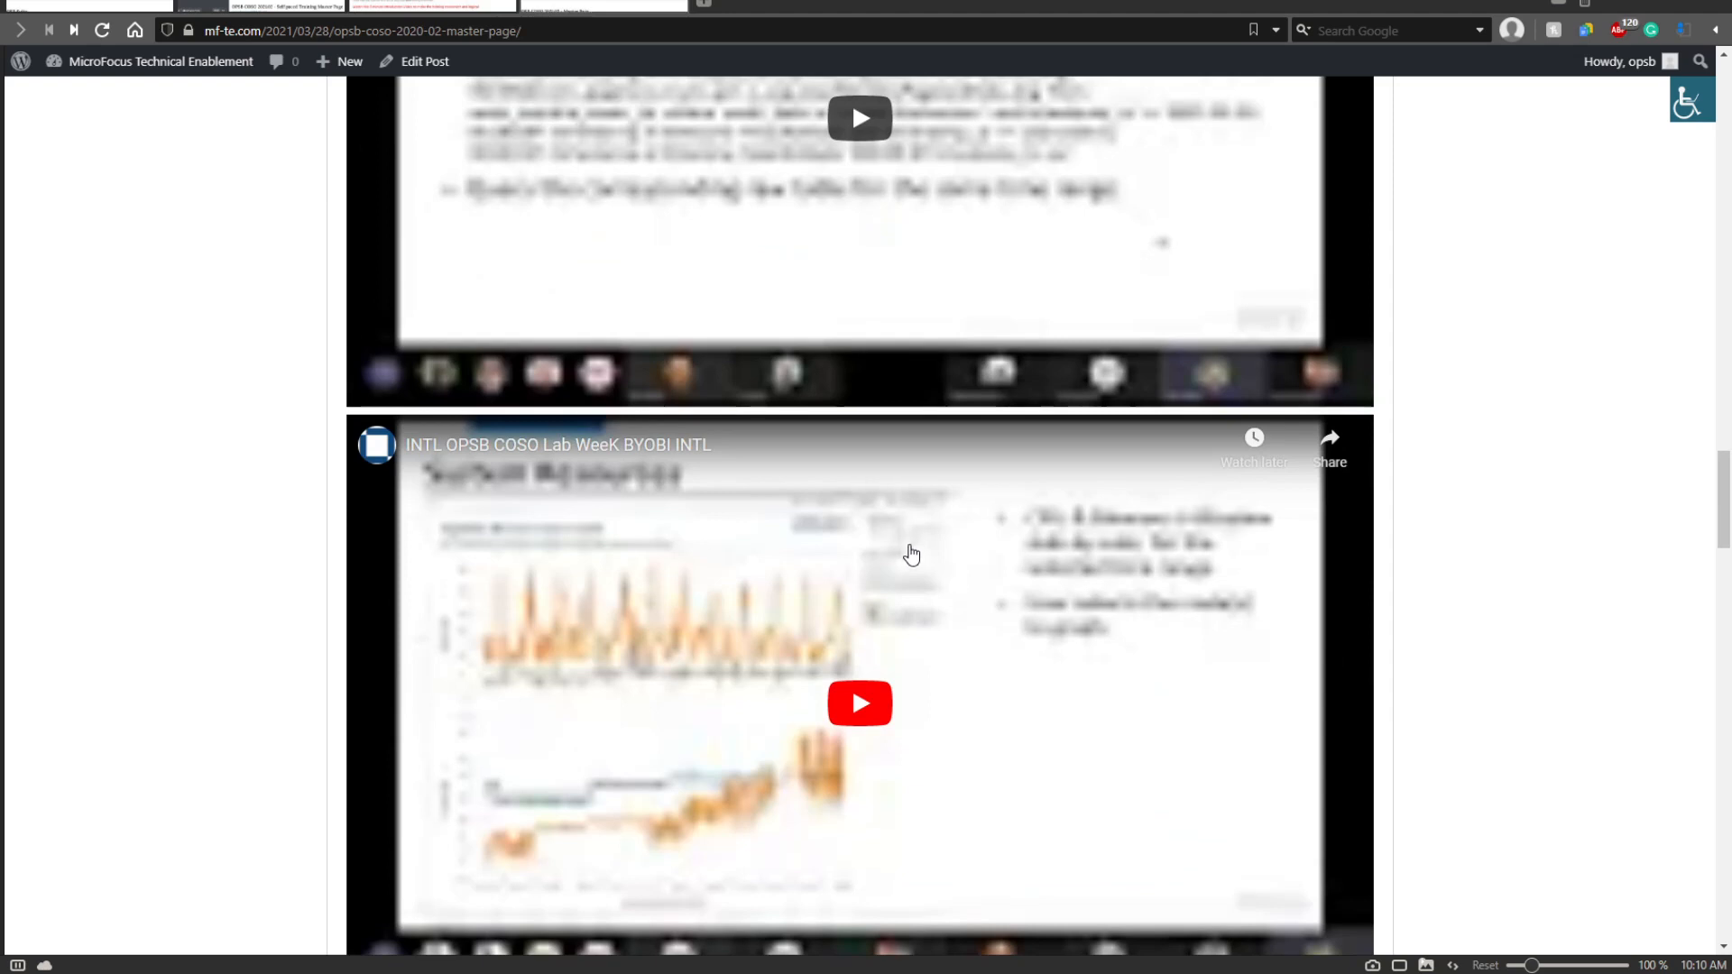
Get the share link of the "INTL OPSB COSO Lab WeeK INTL BVD presentation" video from the original master page.
scroll(906, 559, "up", 5)
scroll(953, 523, "up", 9)
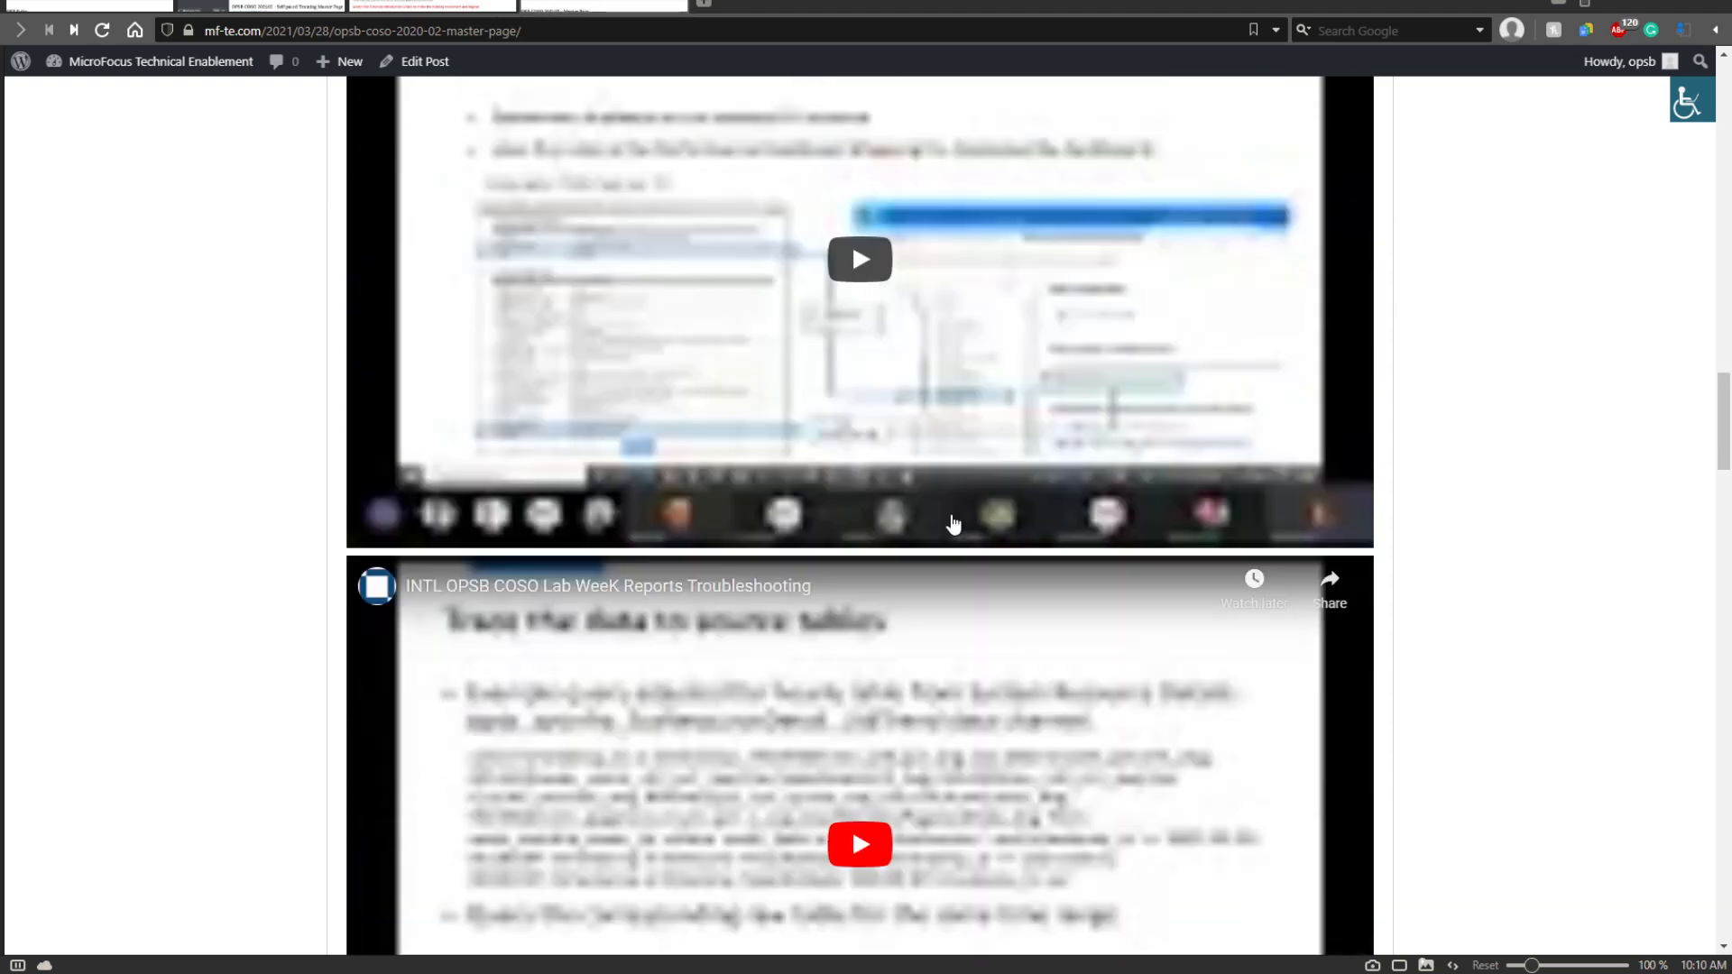
scroll(893, 641, "up", 6)
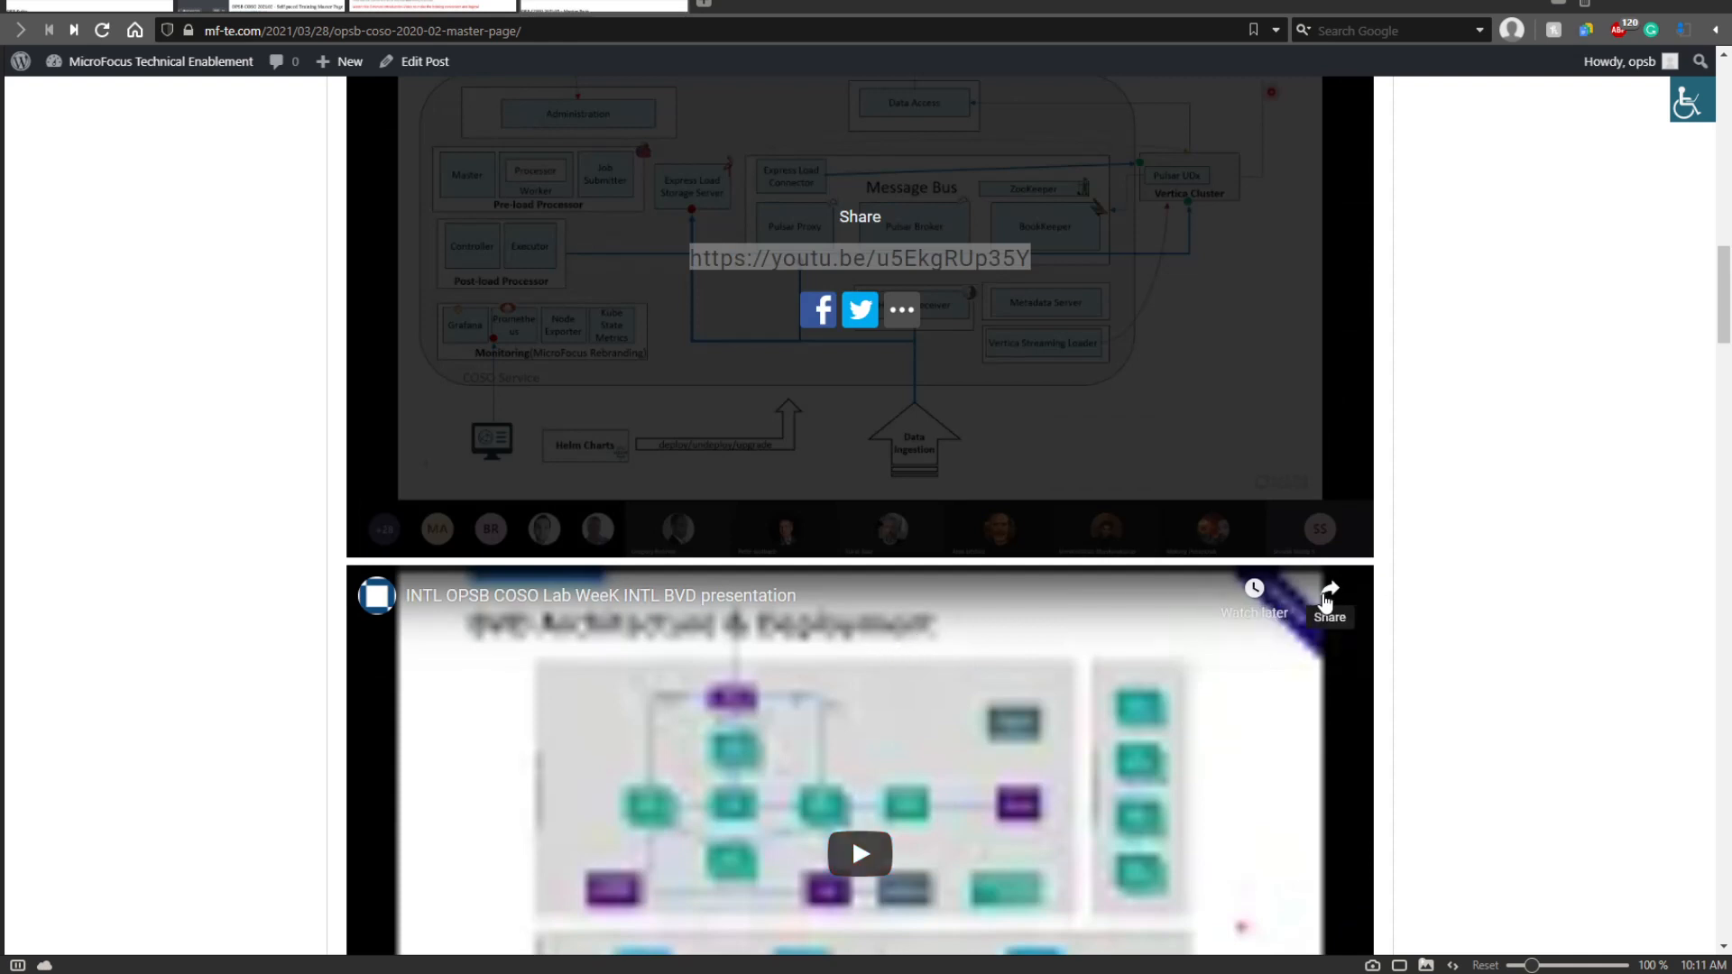
left_click(1328, 601)
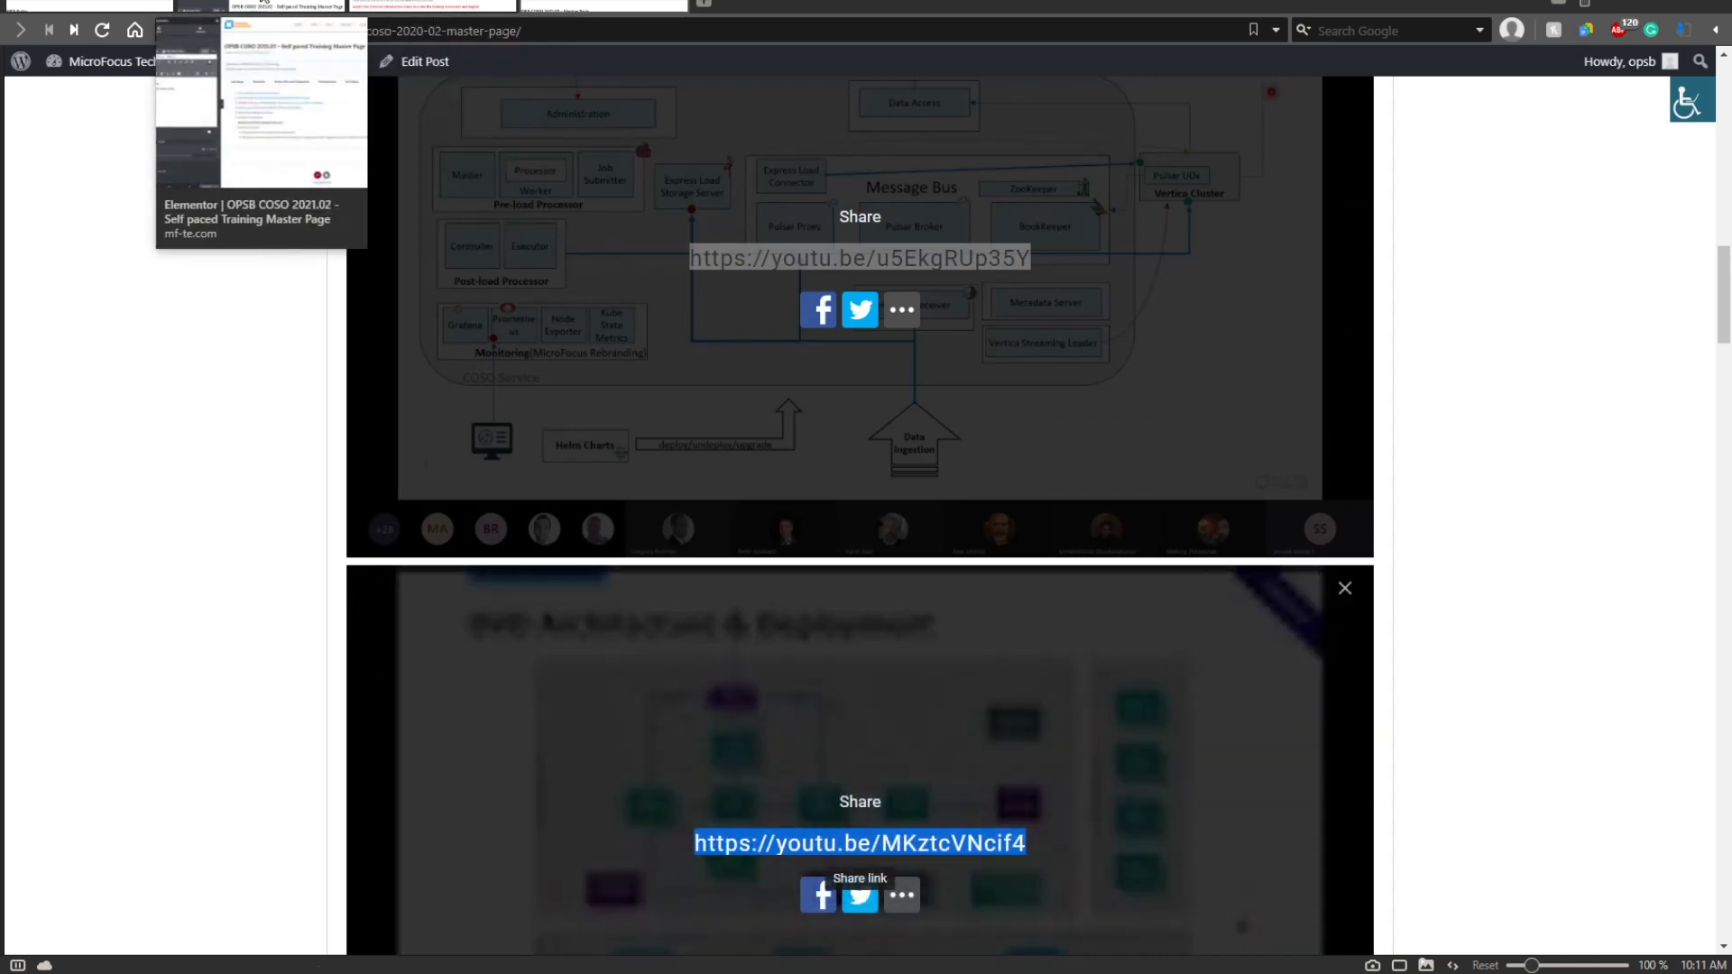
Add the line "Before we start Reporting exercises" below the Data consumption Theory video in "Exercises and presentations" and start a new line.
left_click(287, 7)
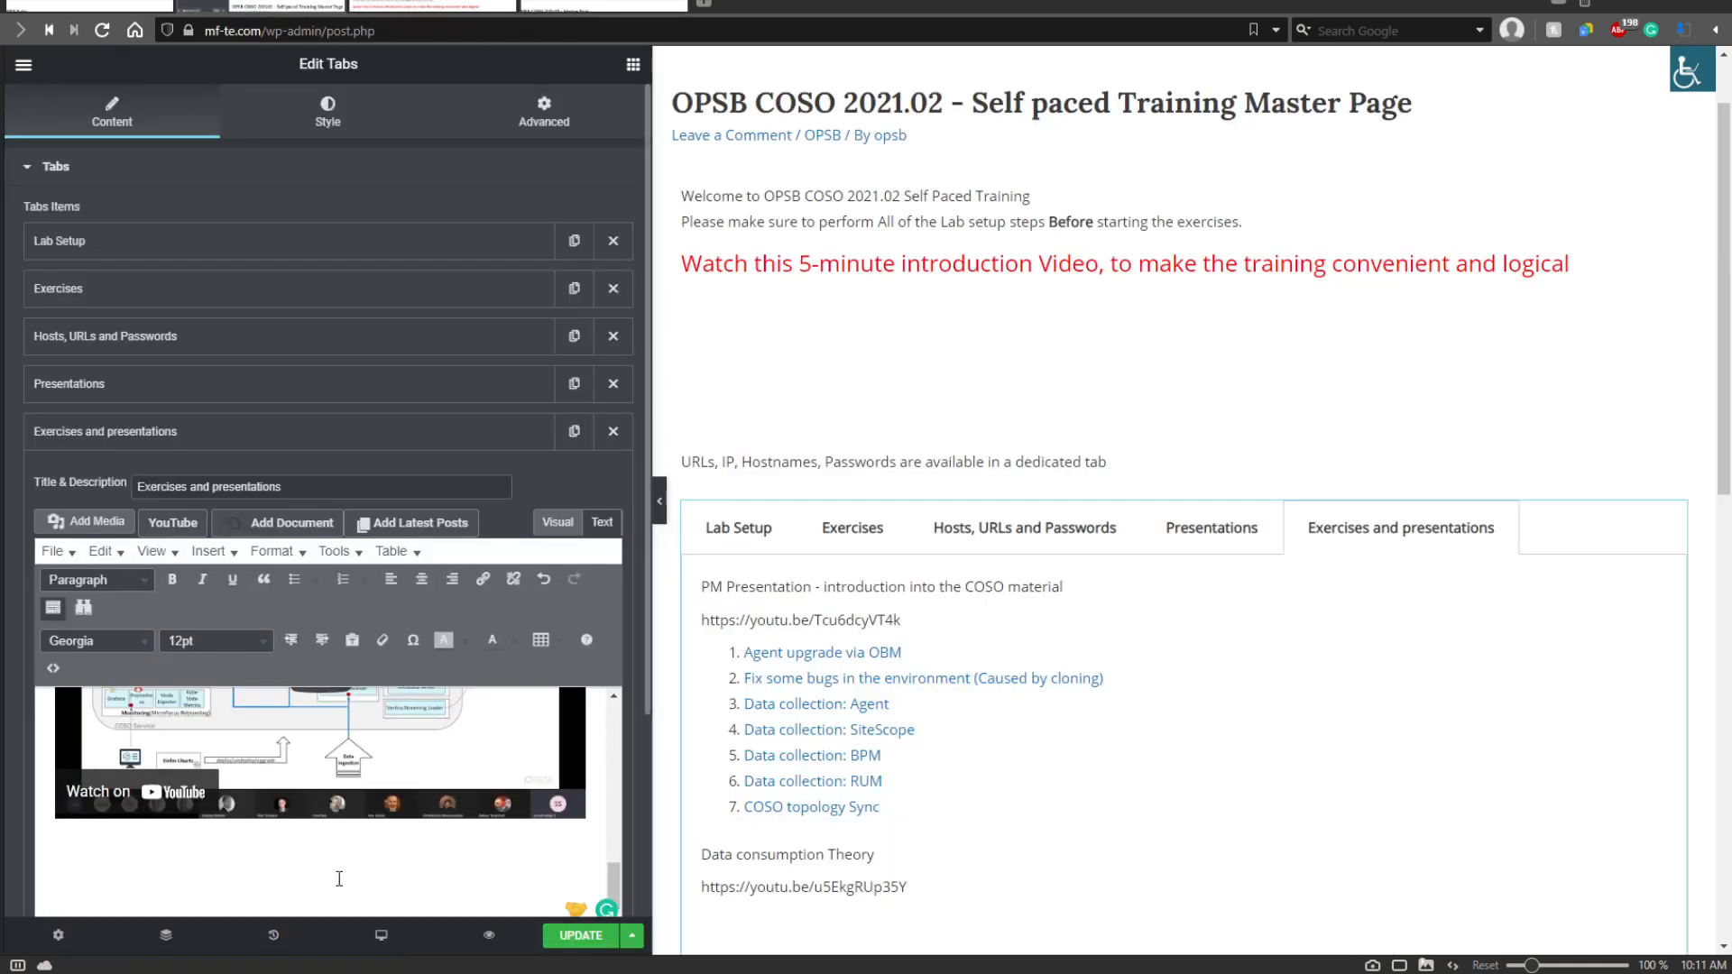
type("Be")
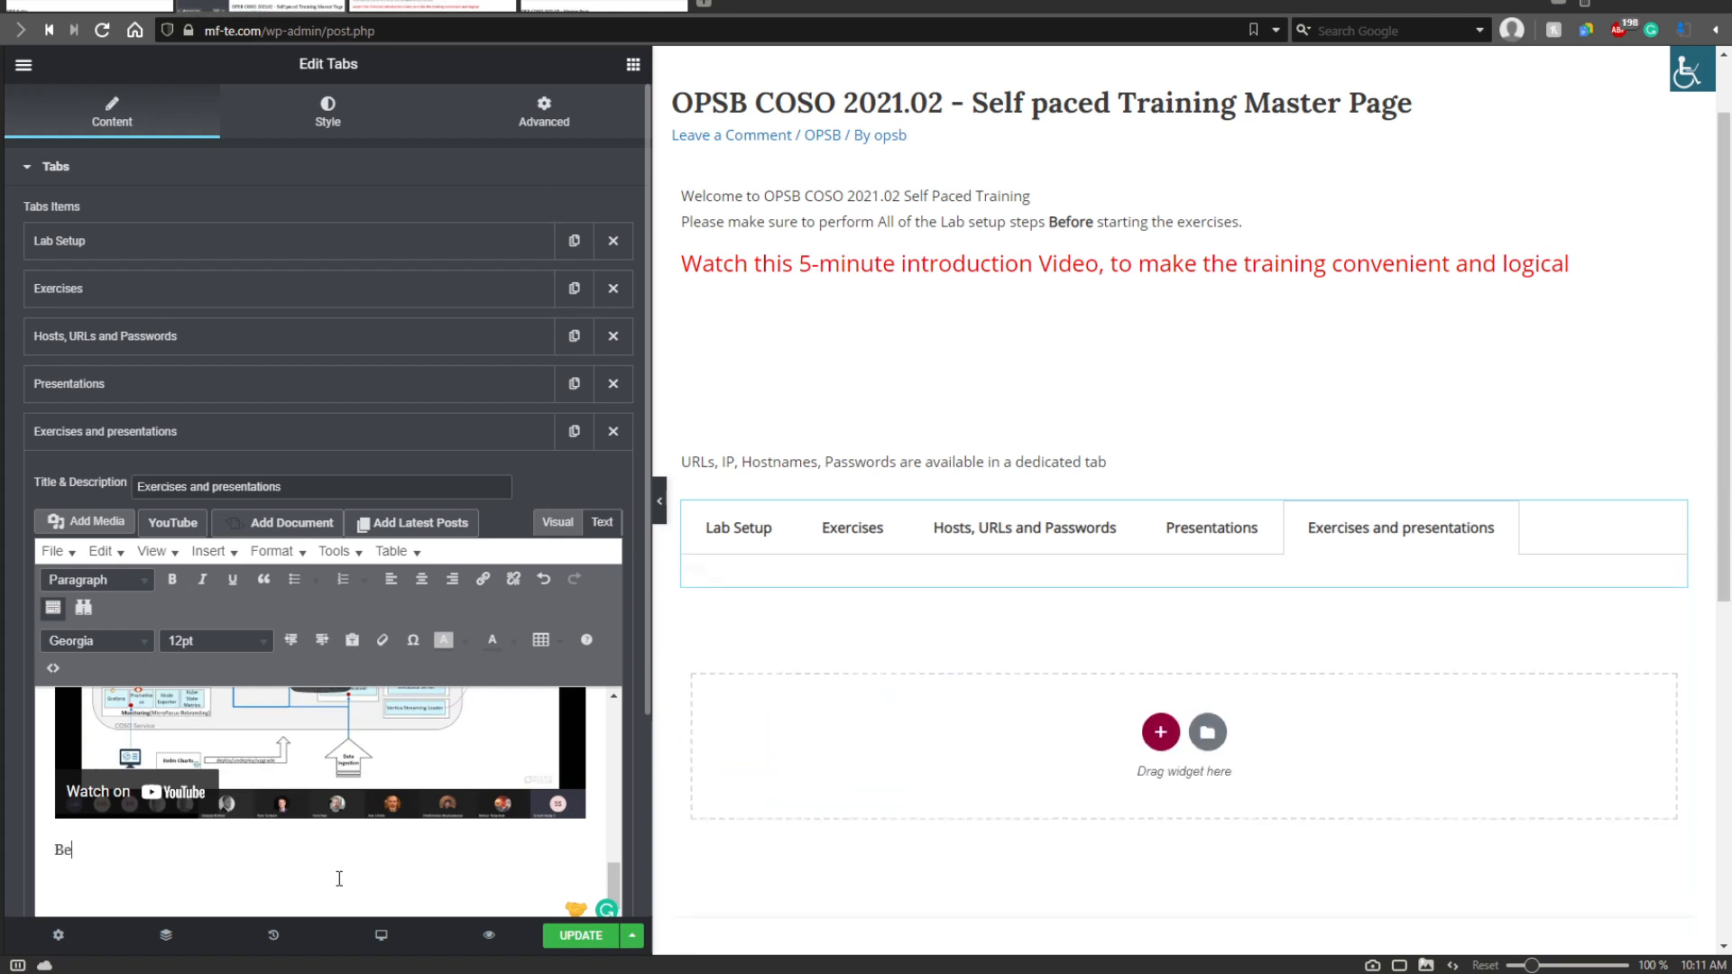
type("fore we start")
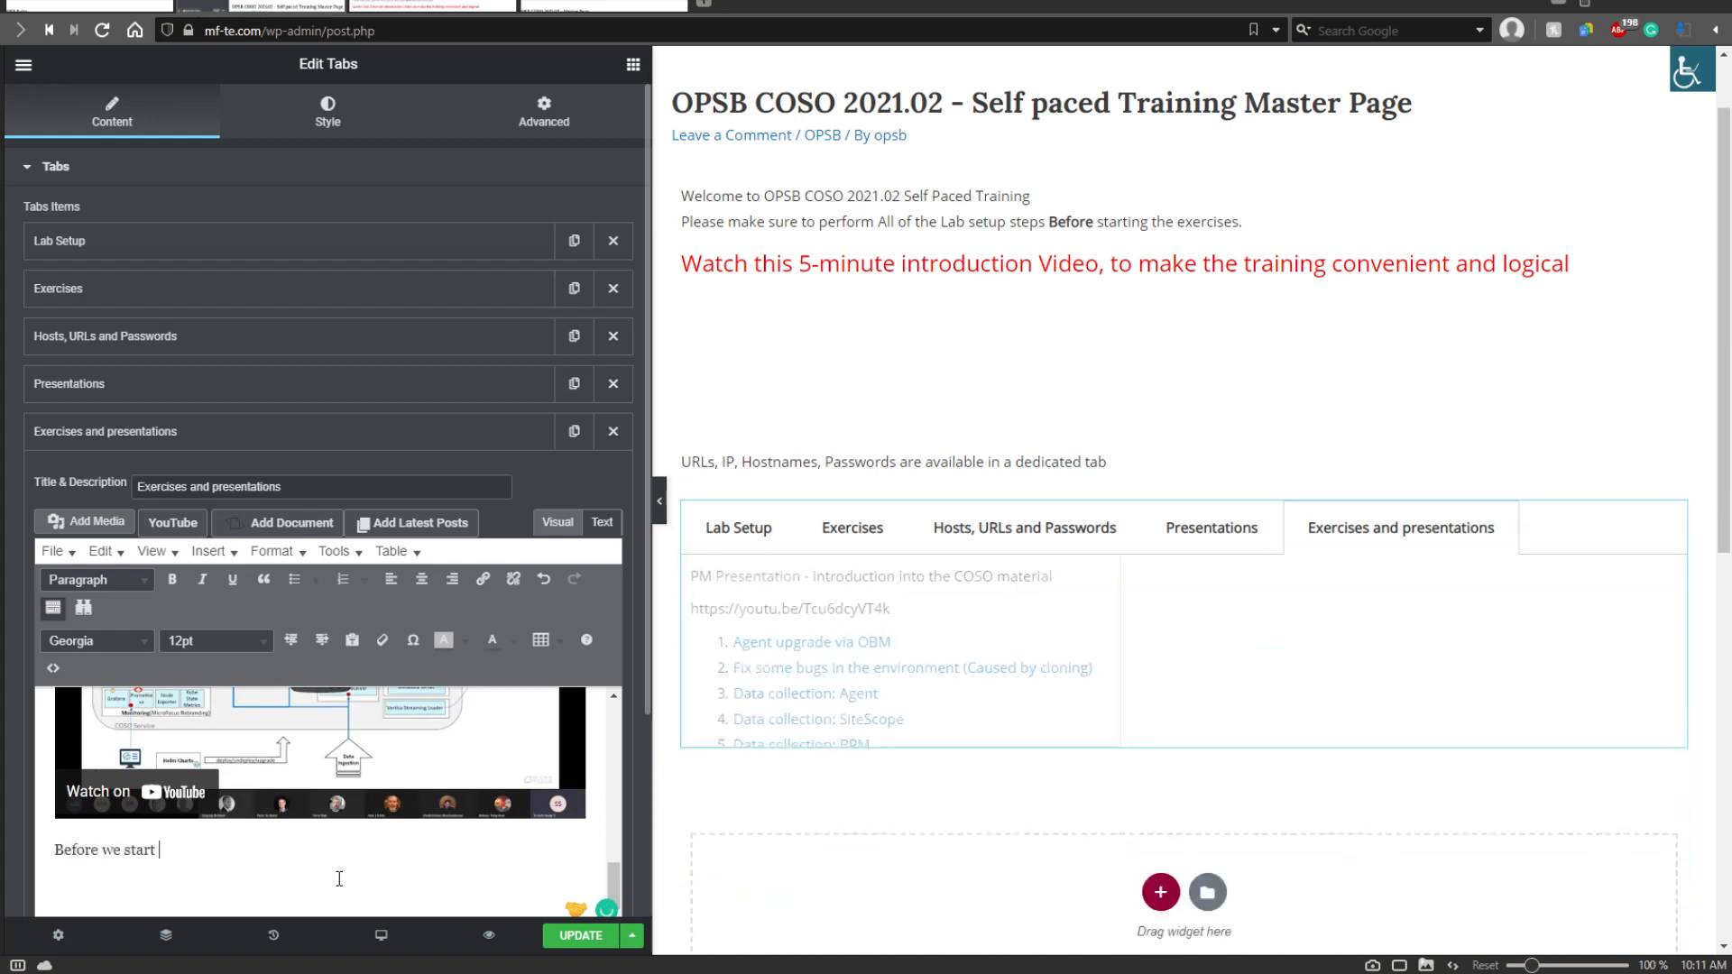
type(" Reporting e")
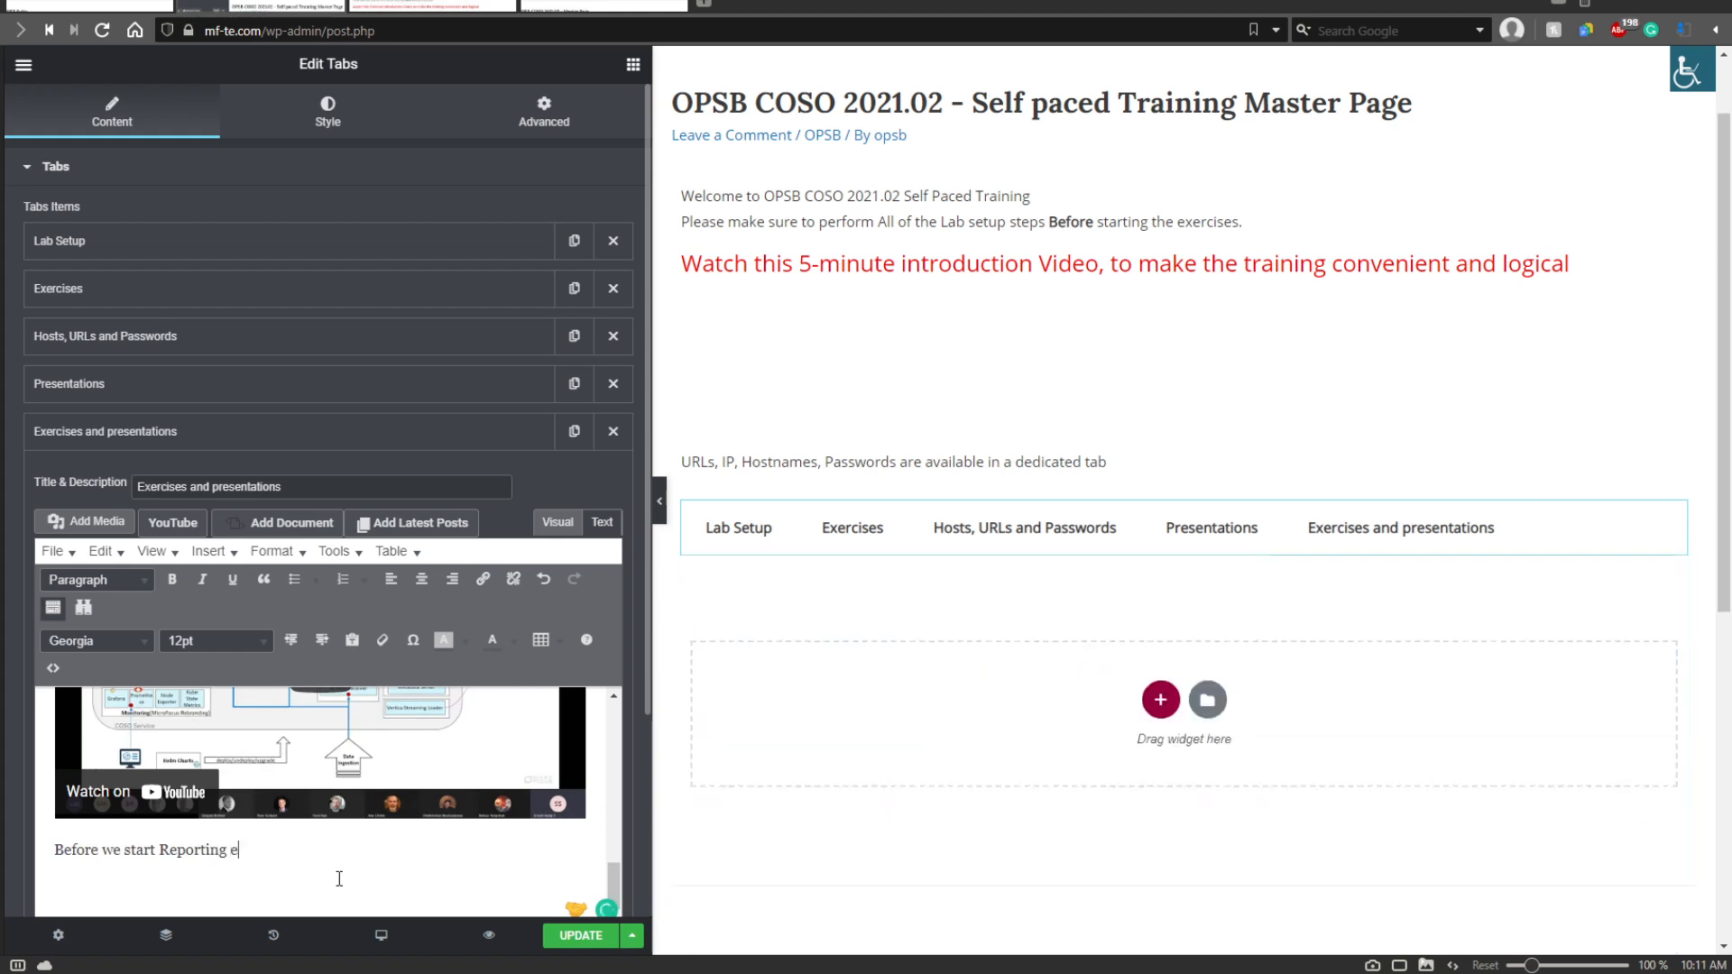
type("xercises")
key("Return")
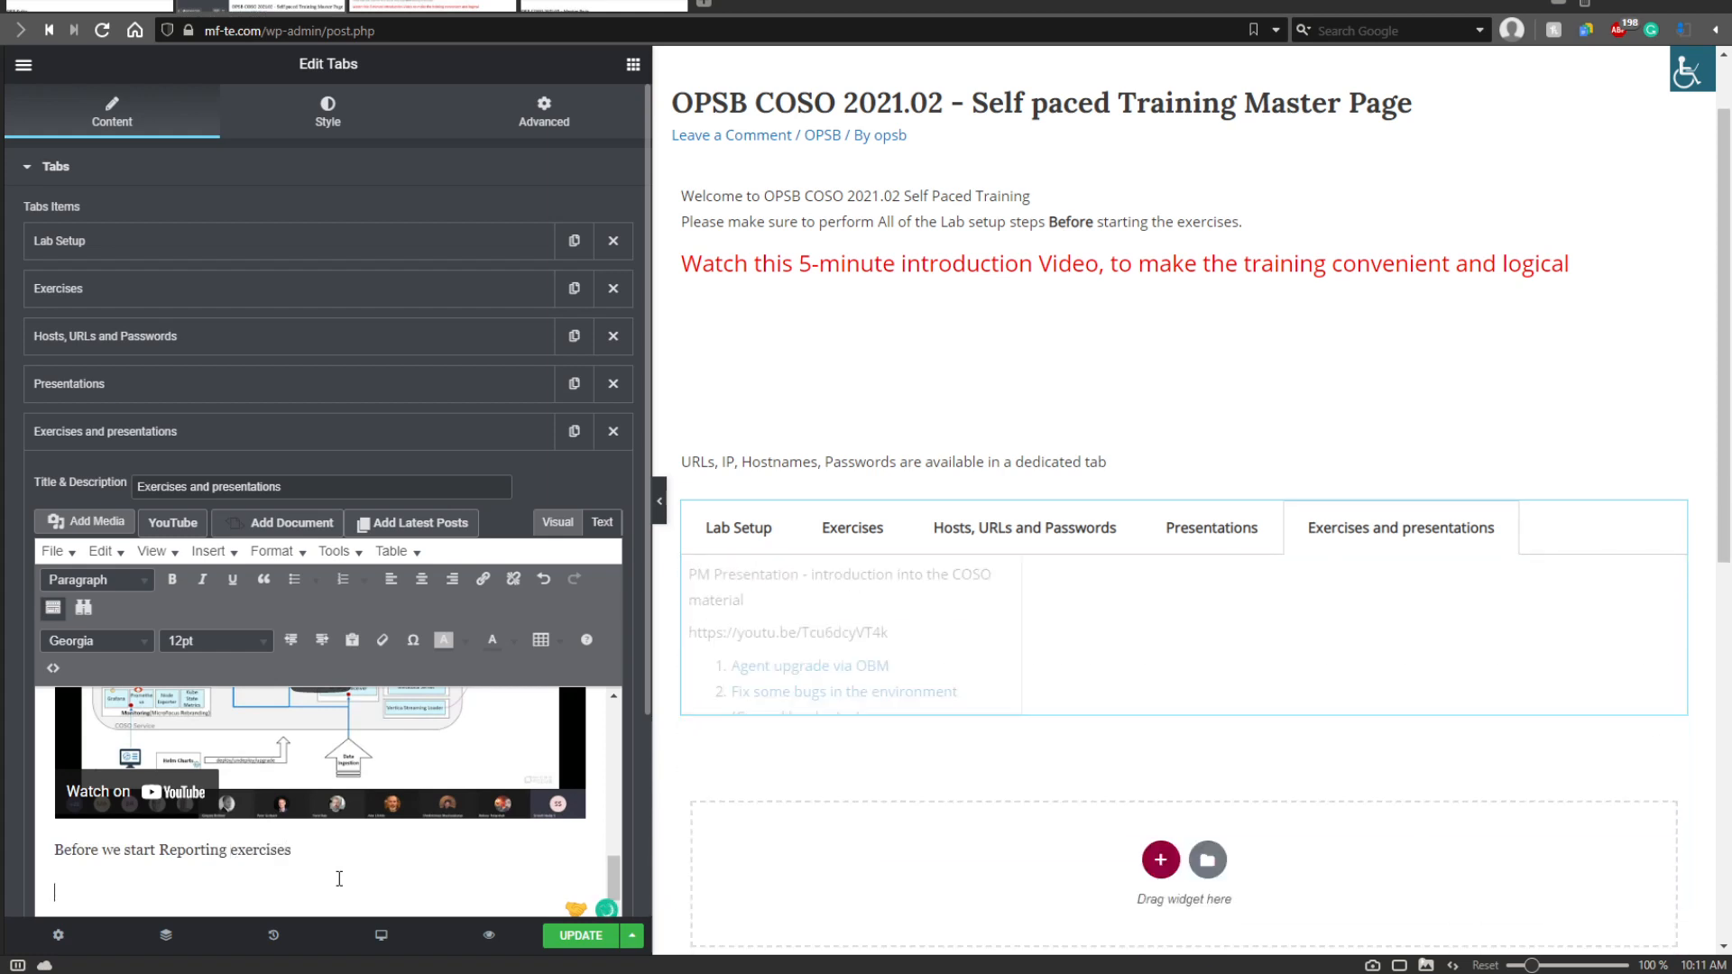
type("https://youtu.be/MKztcVNcif4")
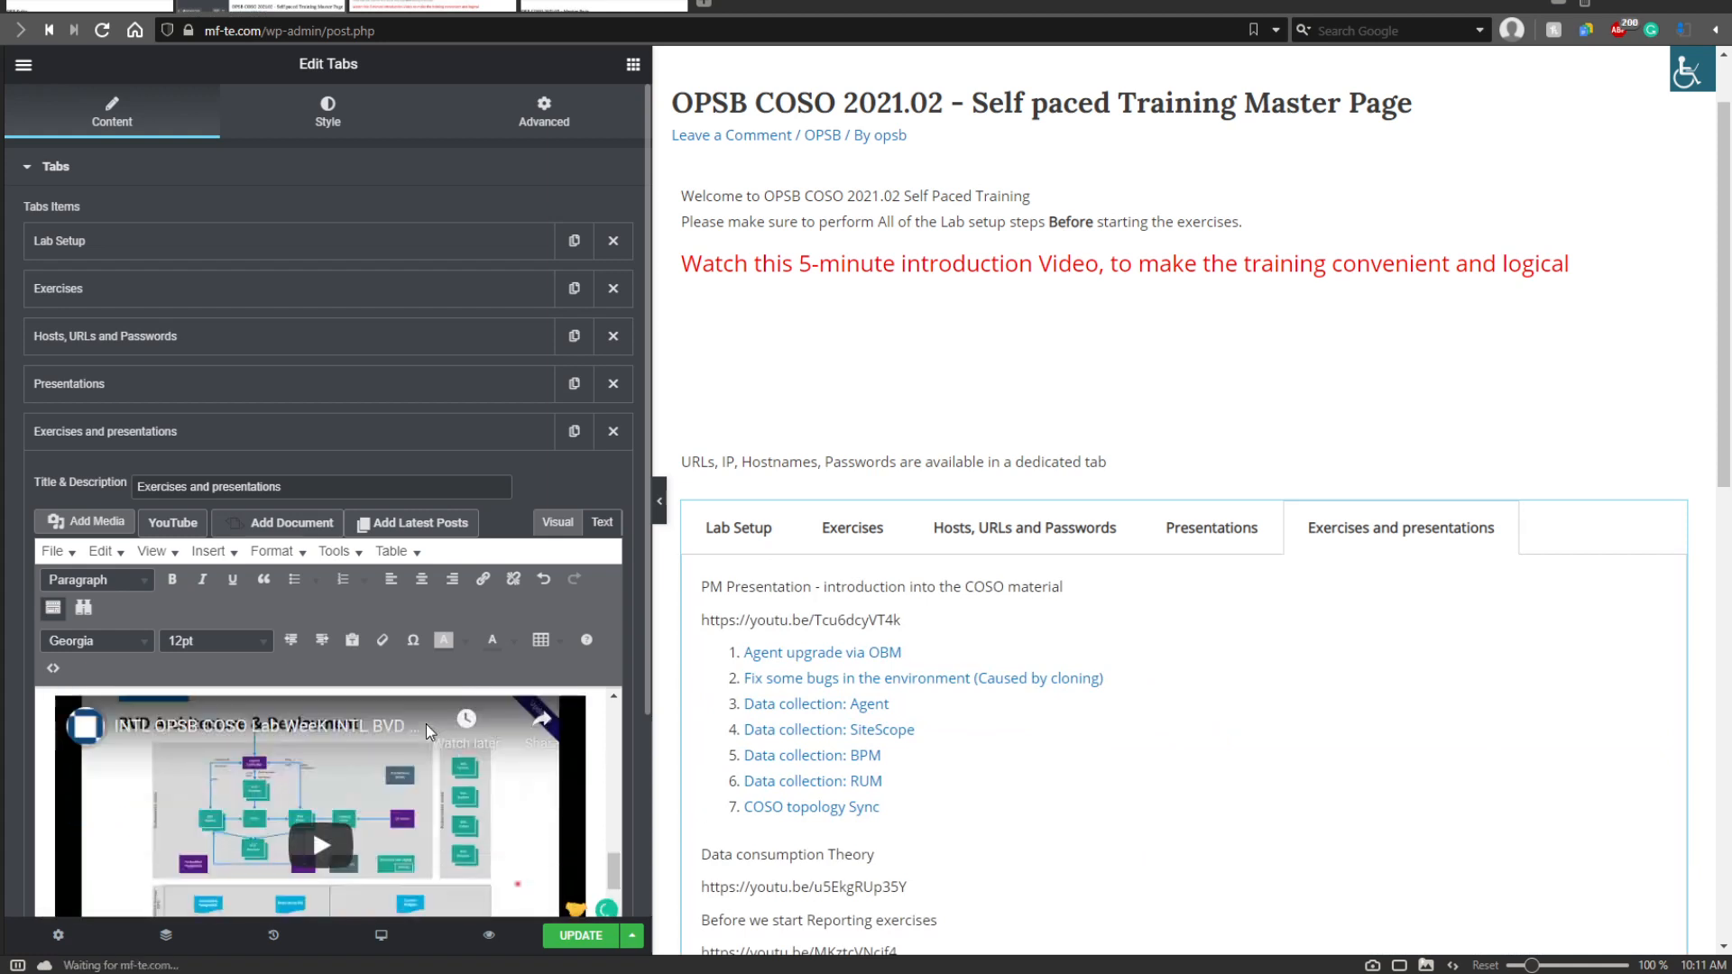
left_click(614, 899)
left_click(586, 853)
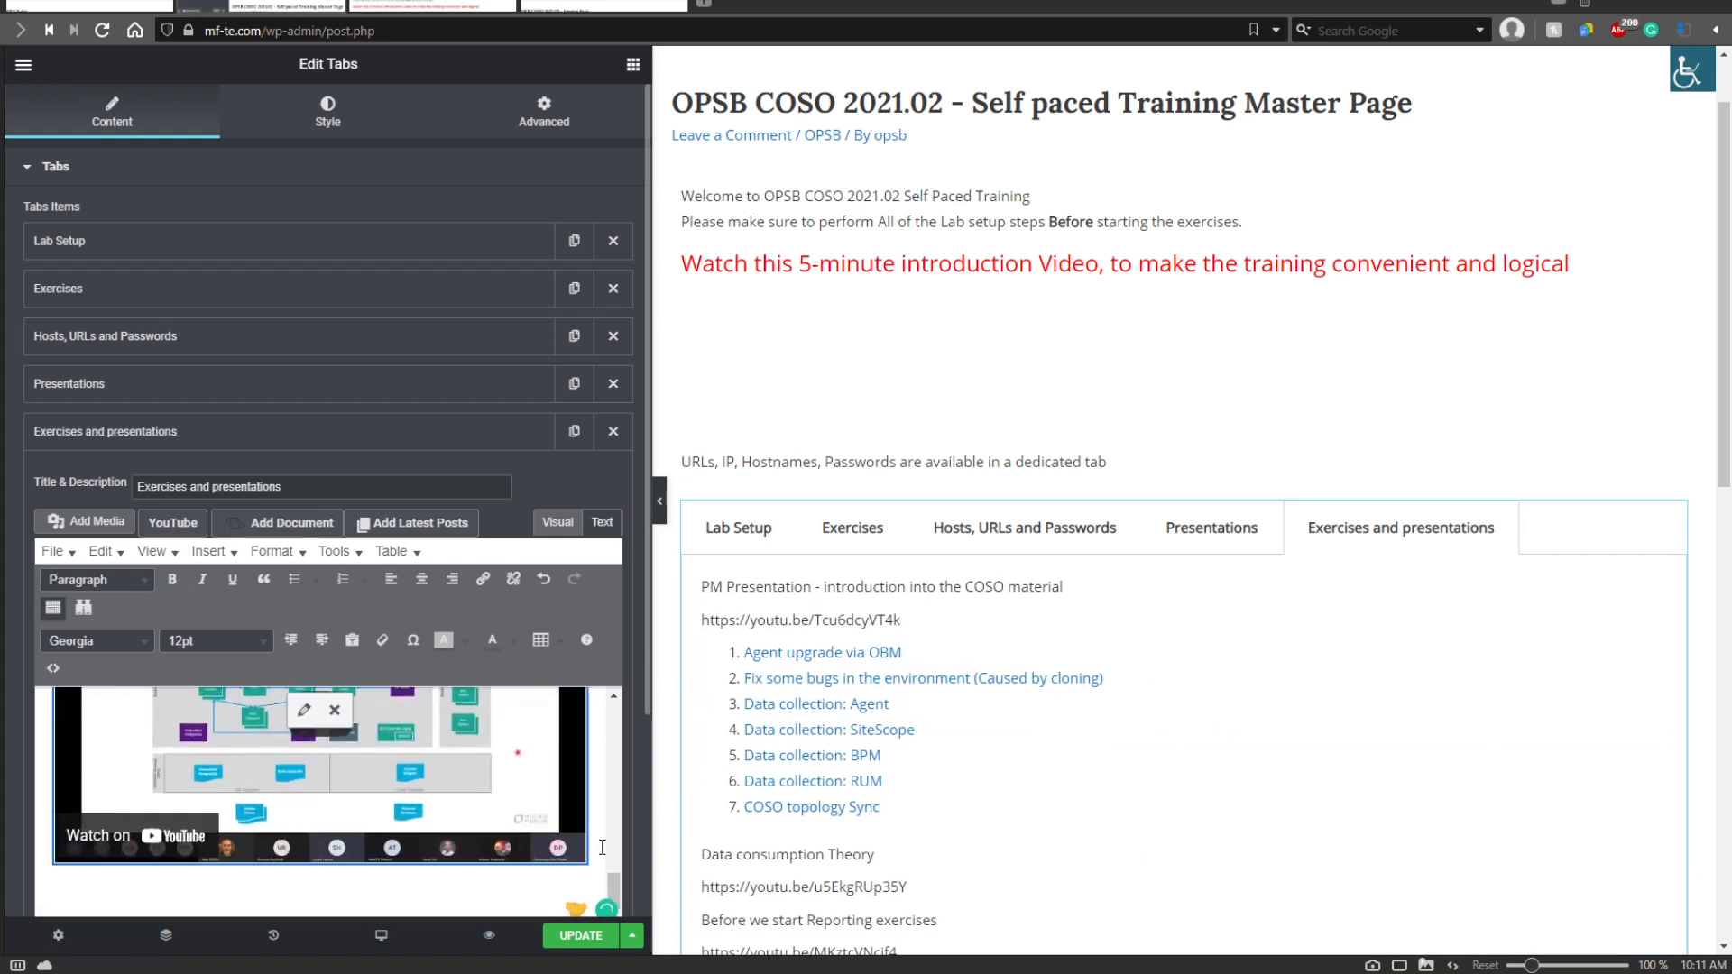
left_click(602, 846)
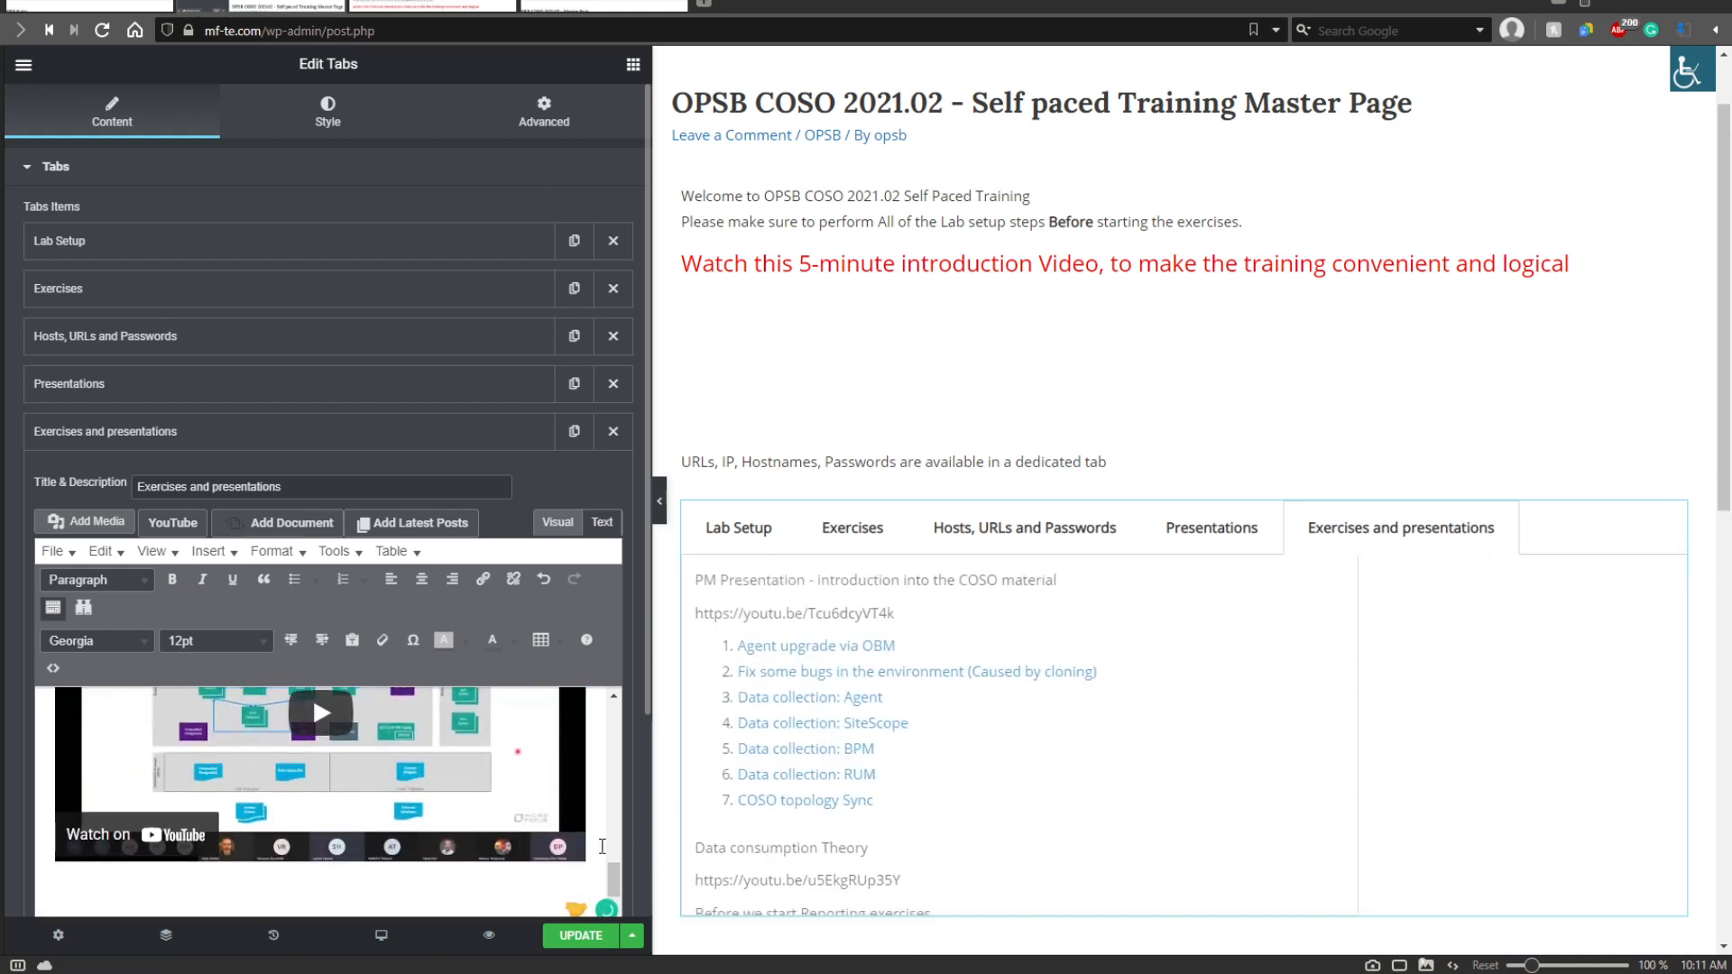
Copy the exercises "Custom BVD Dashboards (Coso Based)" and "OOTB Reports exports scenario" from the previewed self-paced page.
left_click(419, 6)
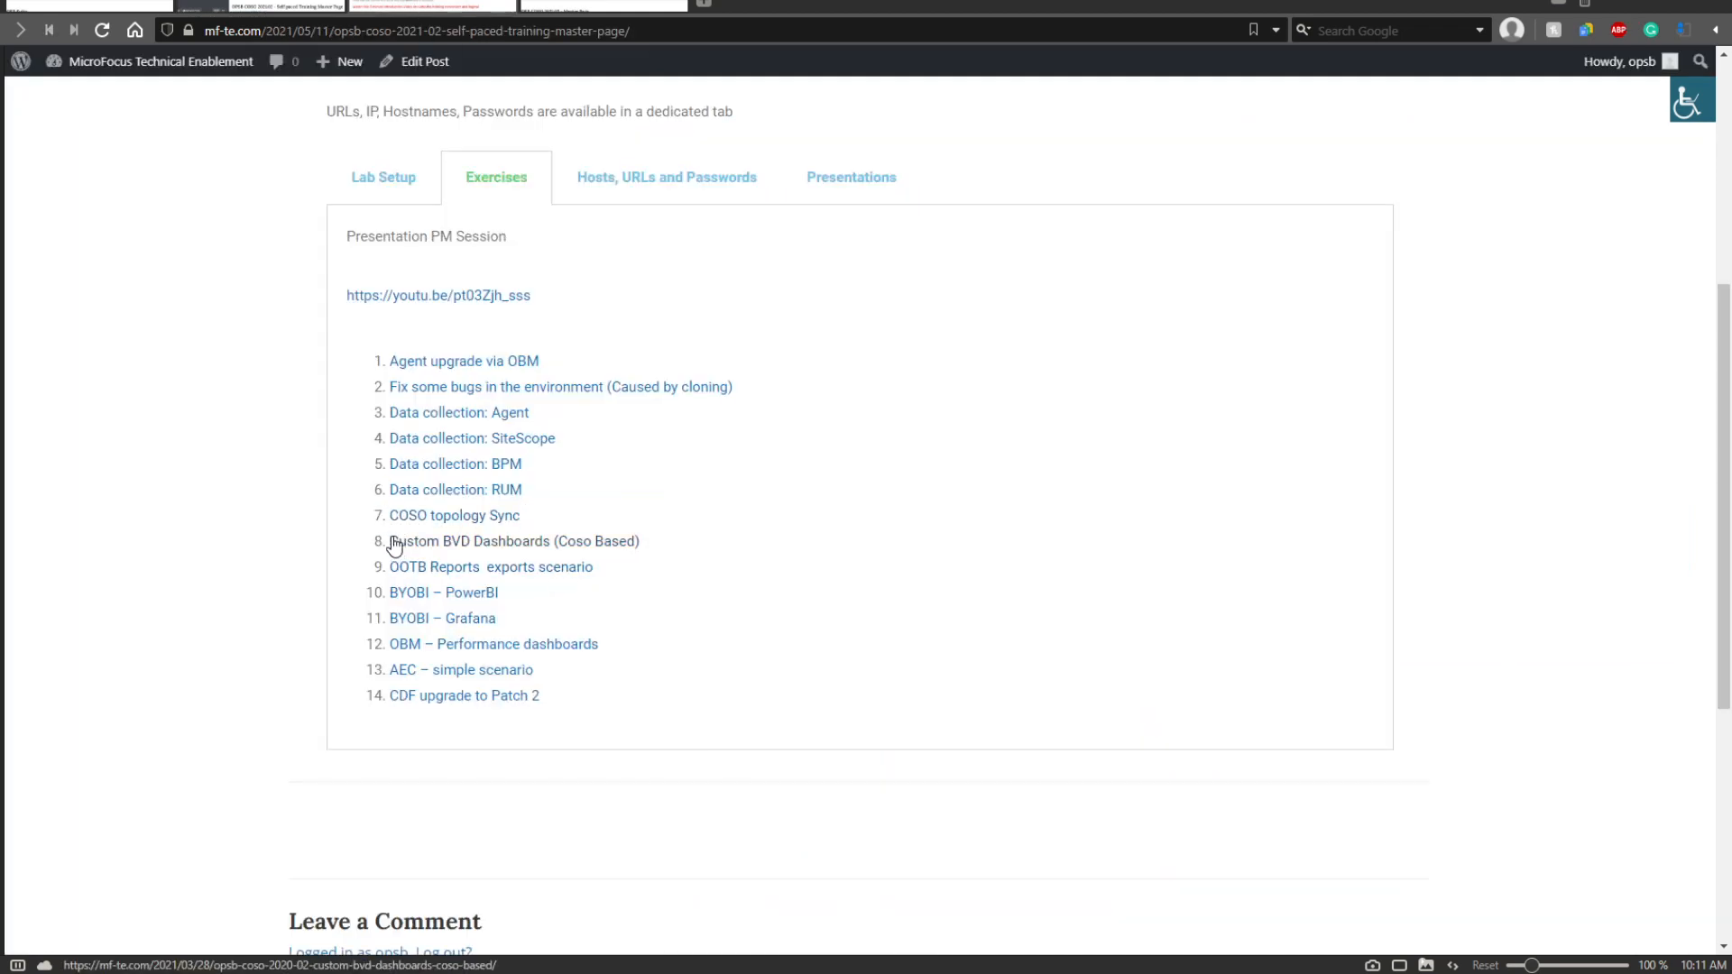
left_click_drag(394, 547, 593, 573)
key("ctrl+c")
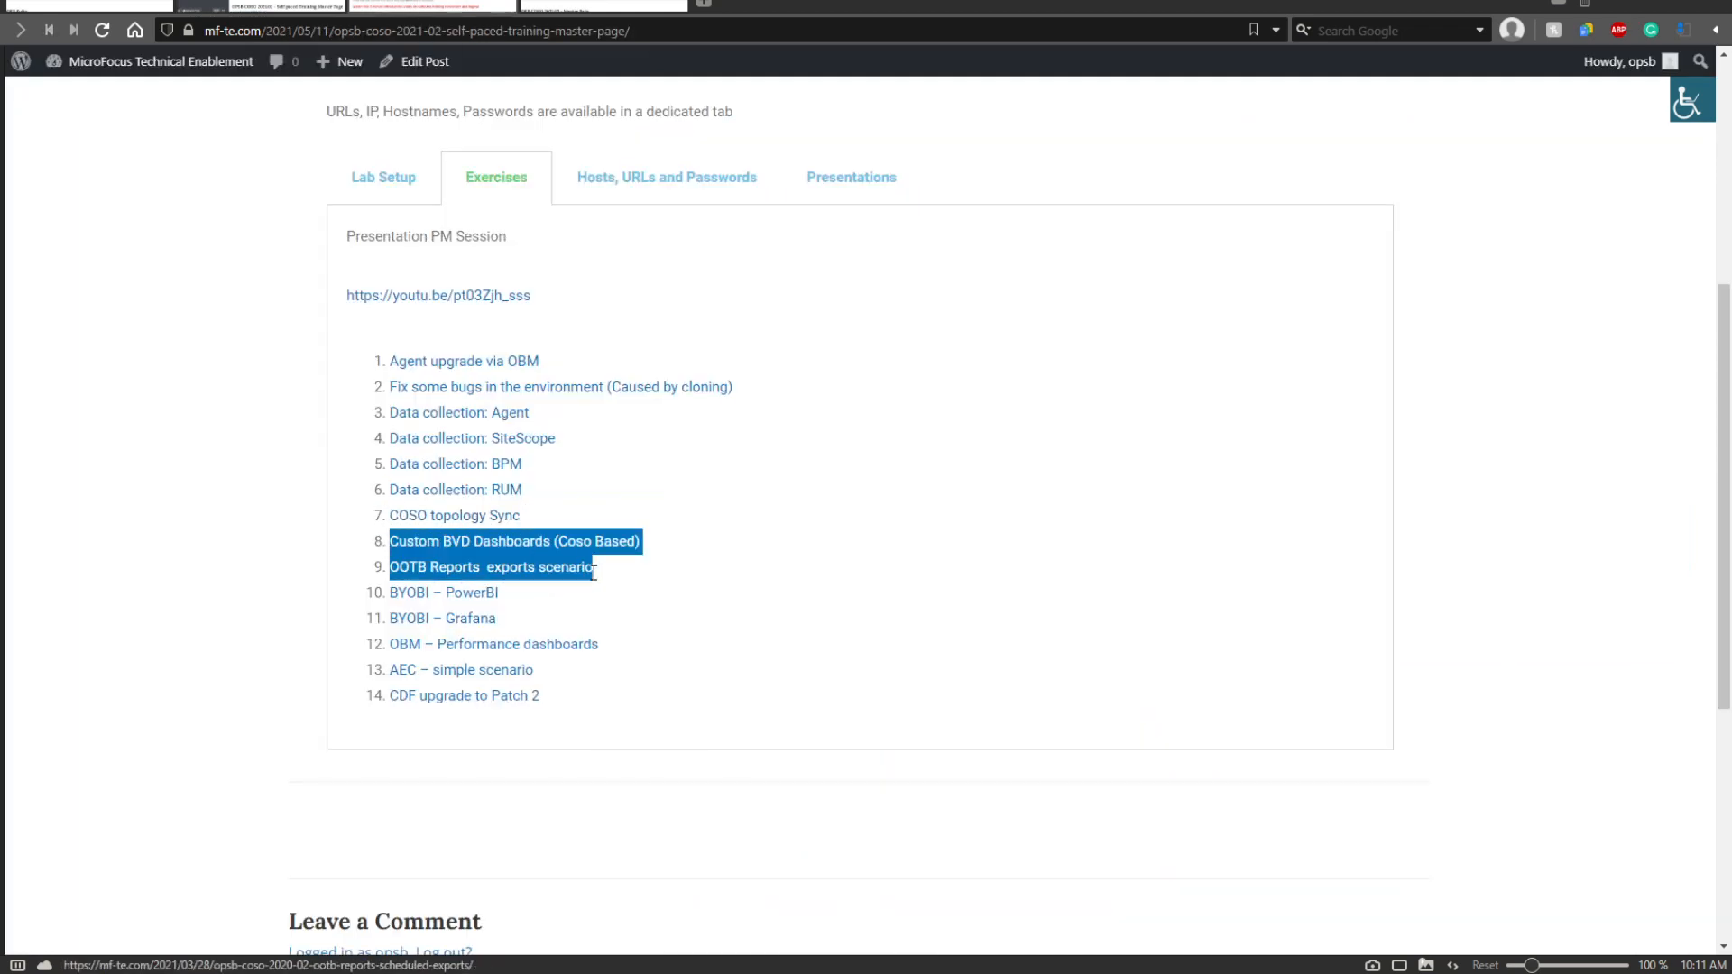
Insert "BVD" into the line above the BVD video so it reads "Before we start BVD Reporting exercises".
left_click(287, 5)
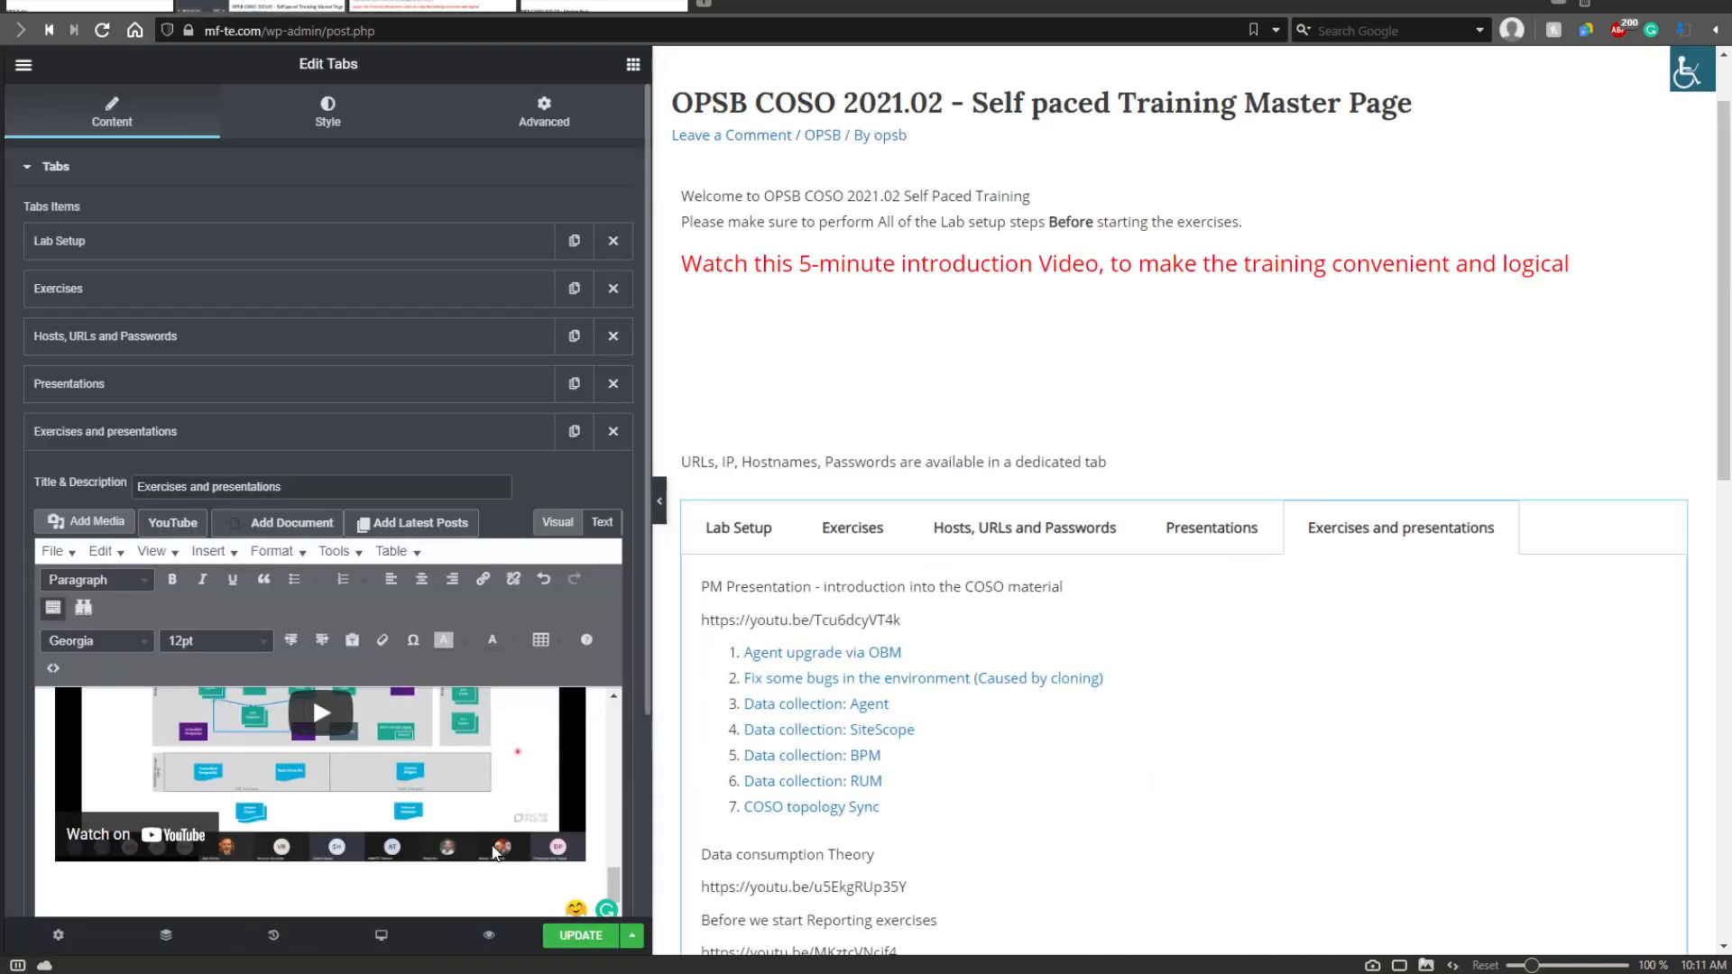
scroll(307, 766, "down", 2)
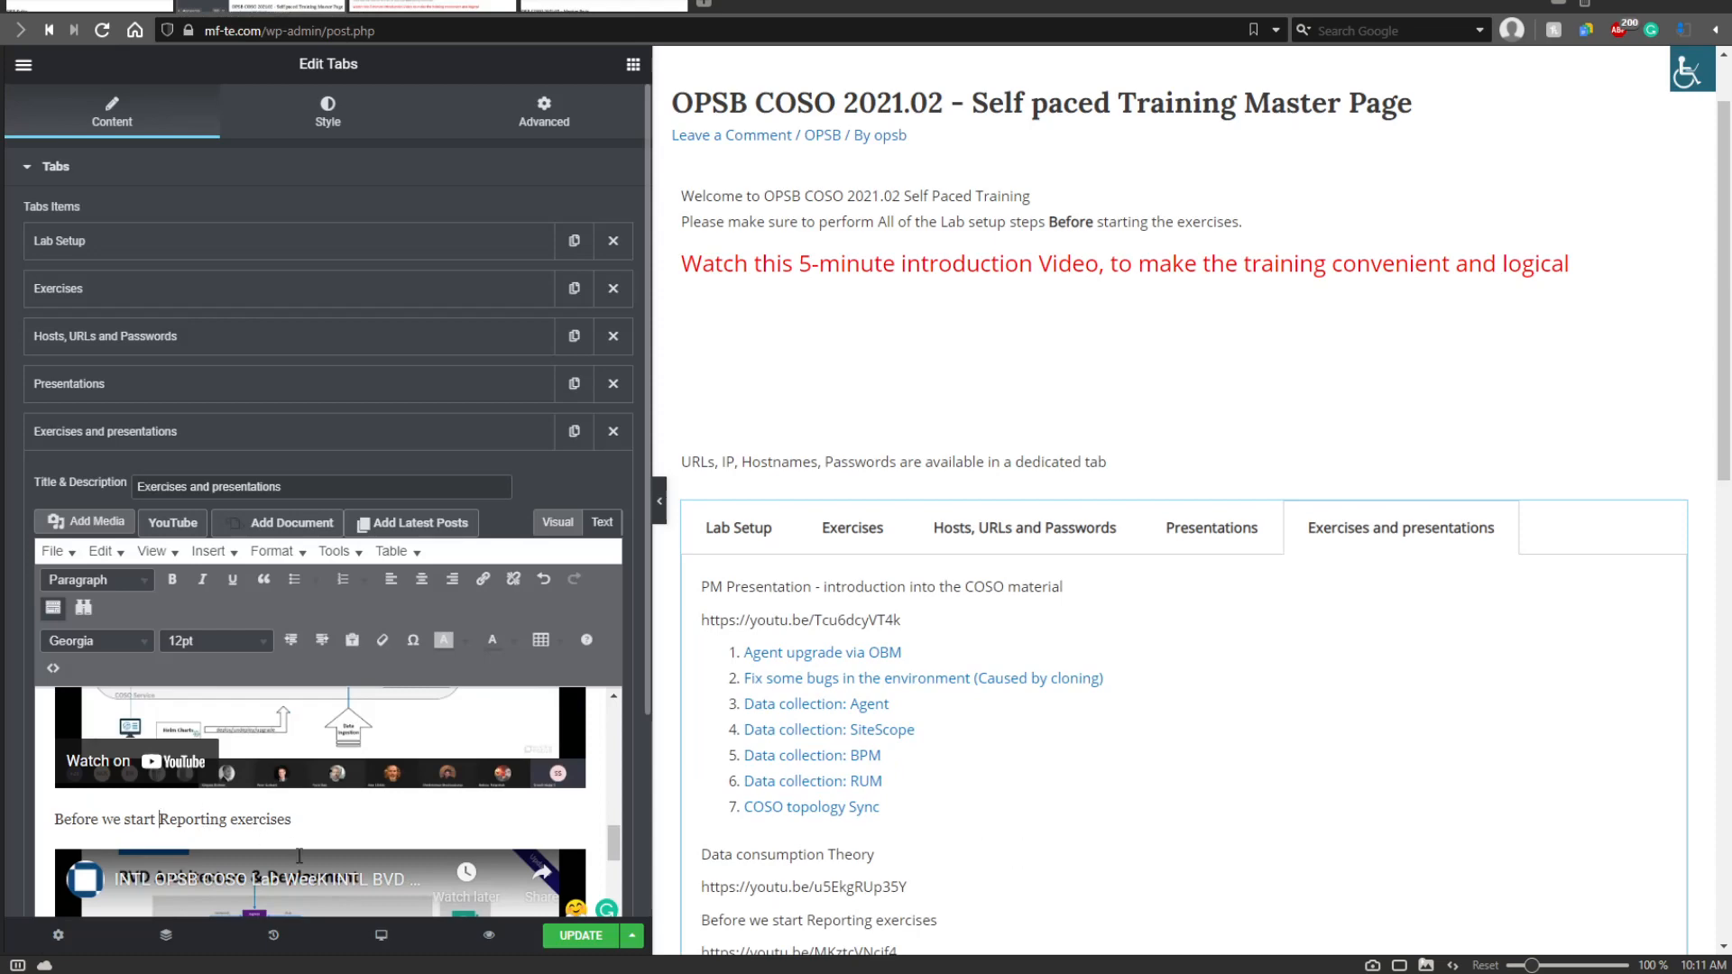
type("BVD")
scroll(361, 872, "down", 4)
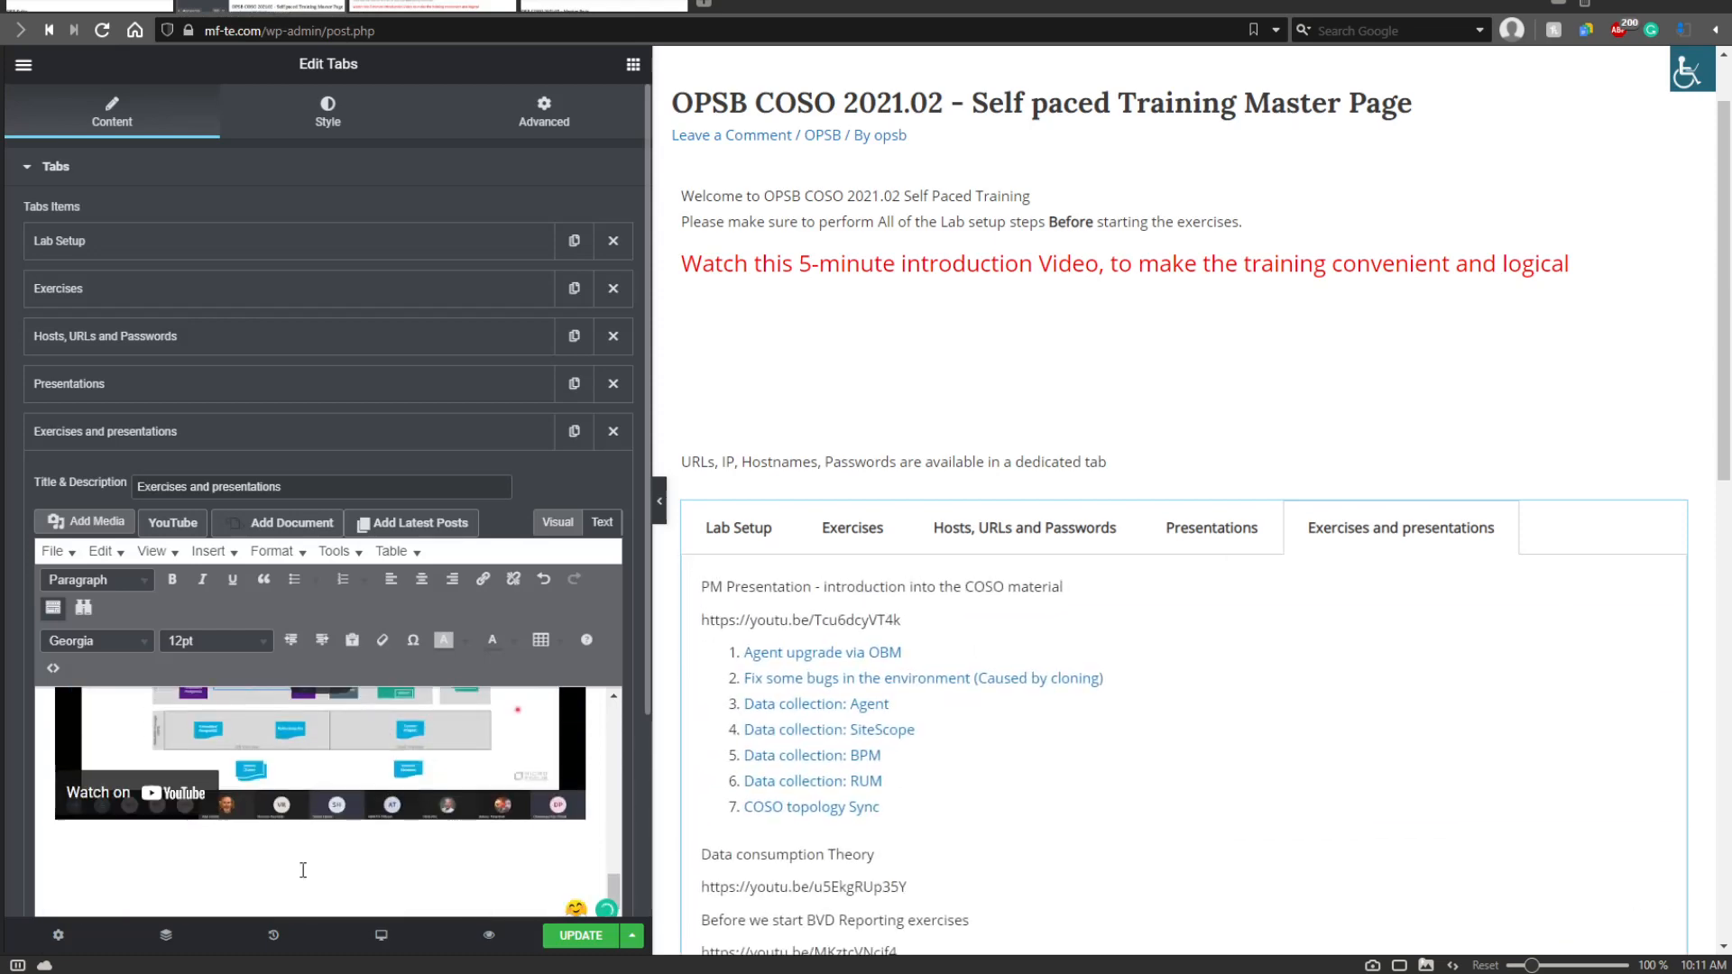
Paste the two copied exercise links as a numbered list below the BVD video and start a new paragraph after the list.
left_click(260, 868)
key("ctrl+v")
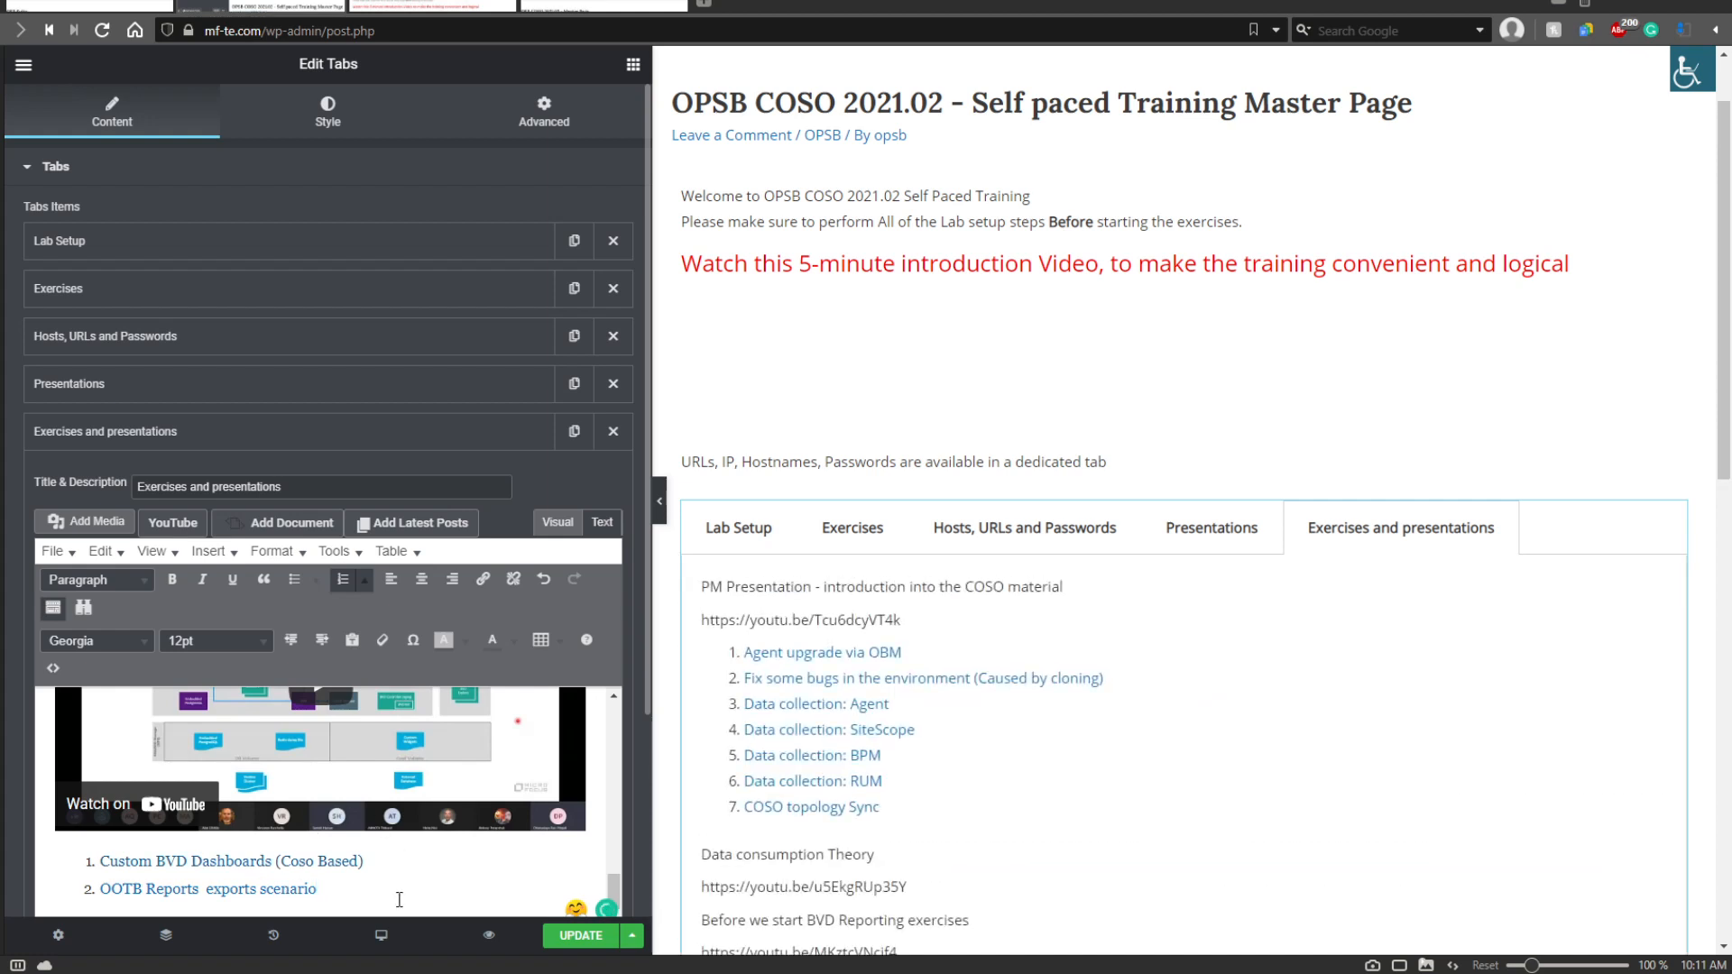
key("Return")
key("Return")
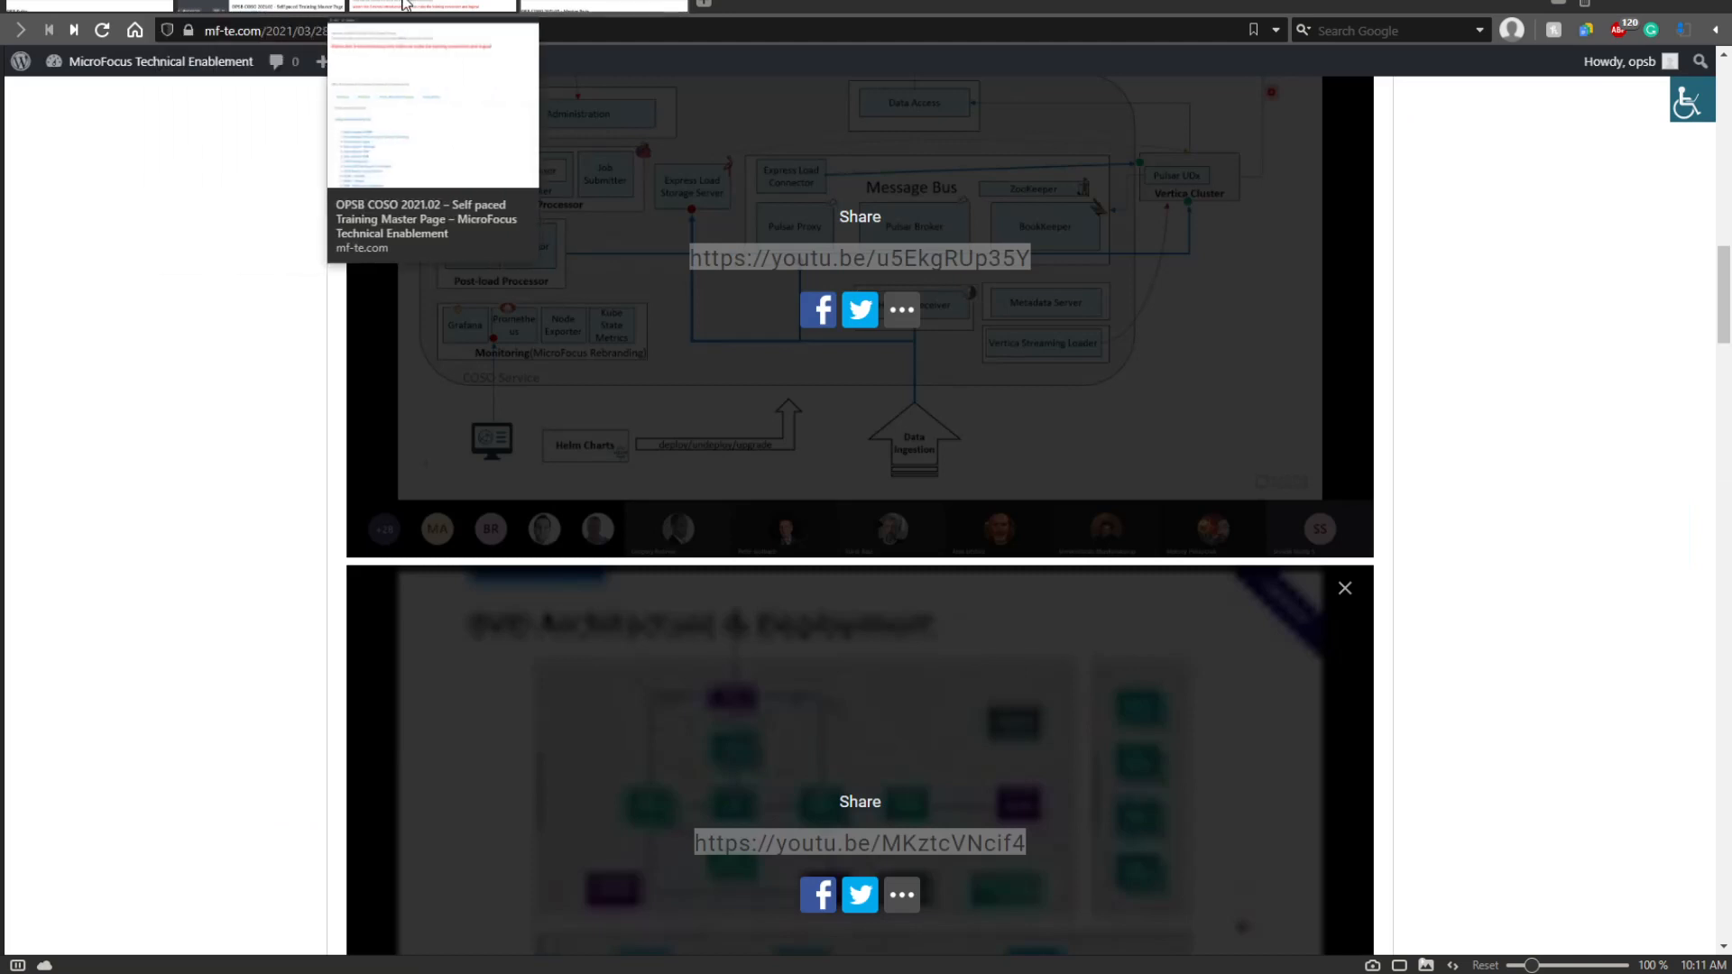
Look through the INTL session videos on the original master page for the one that follows the BVD reporting exercises.
left_click(287, 6)
left_click(560, 7)
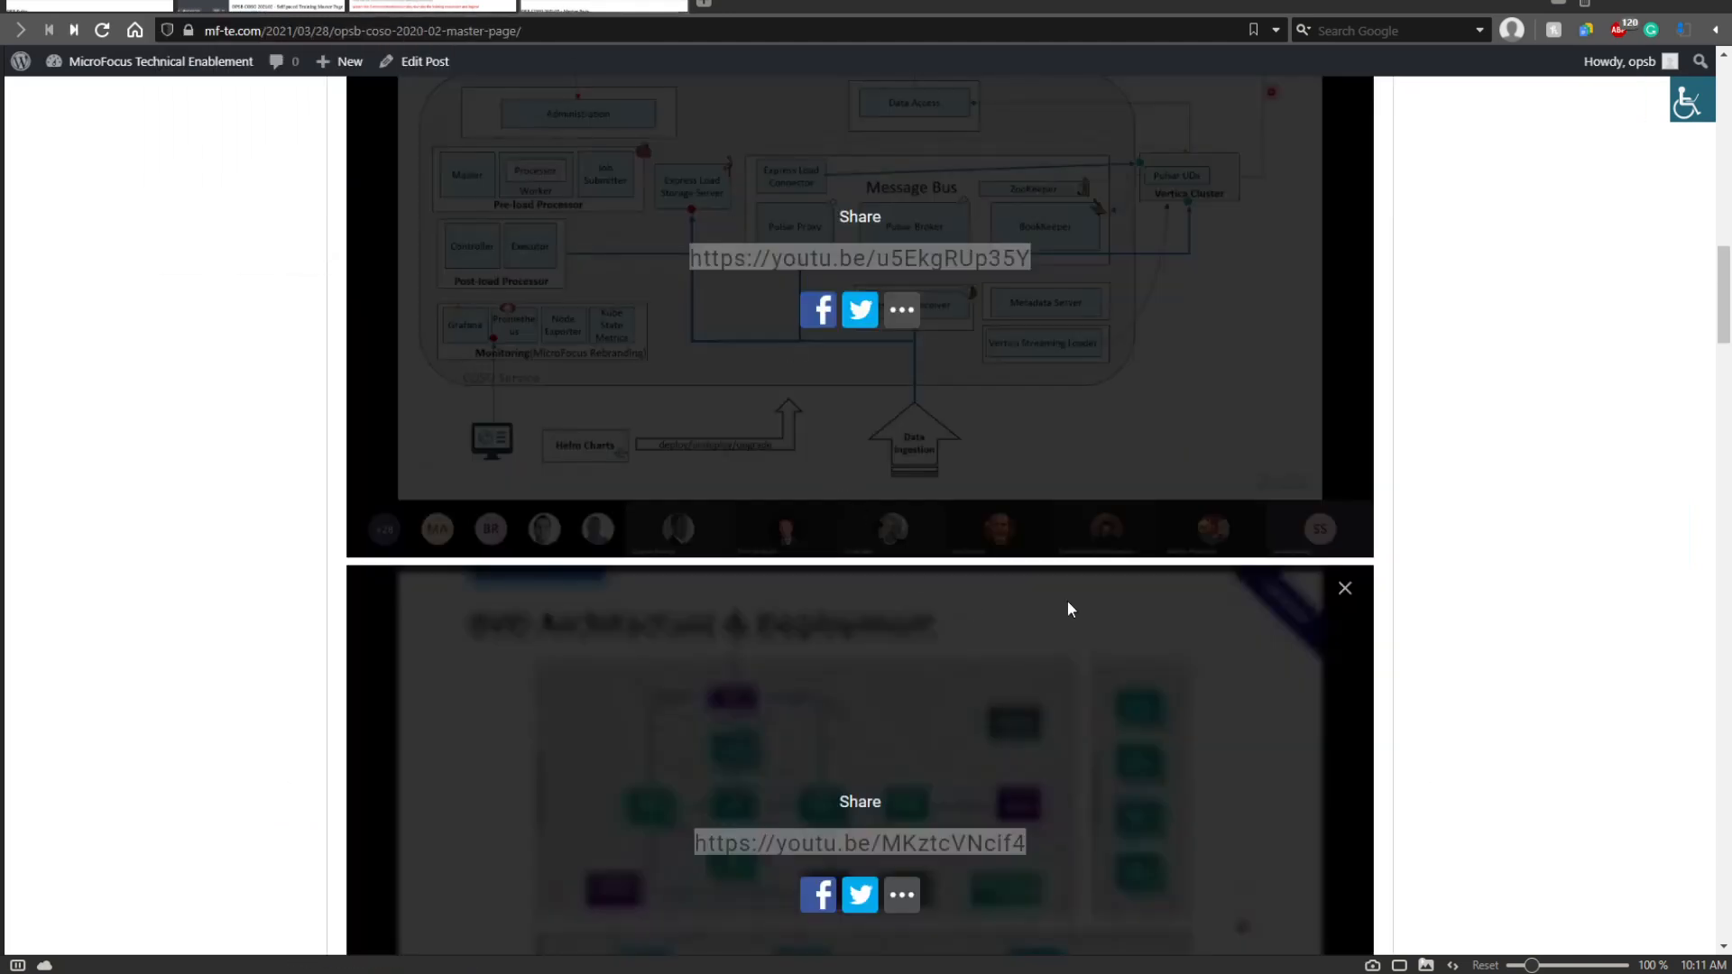
scroll(1068, 602, "up", 4)
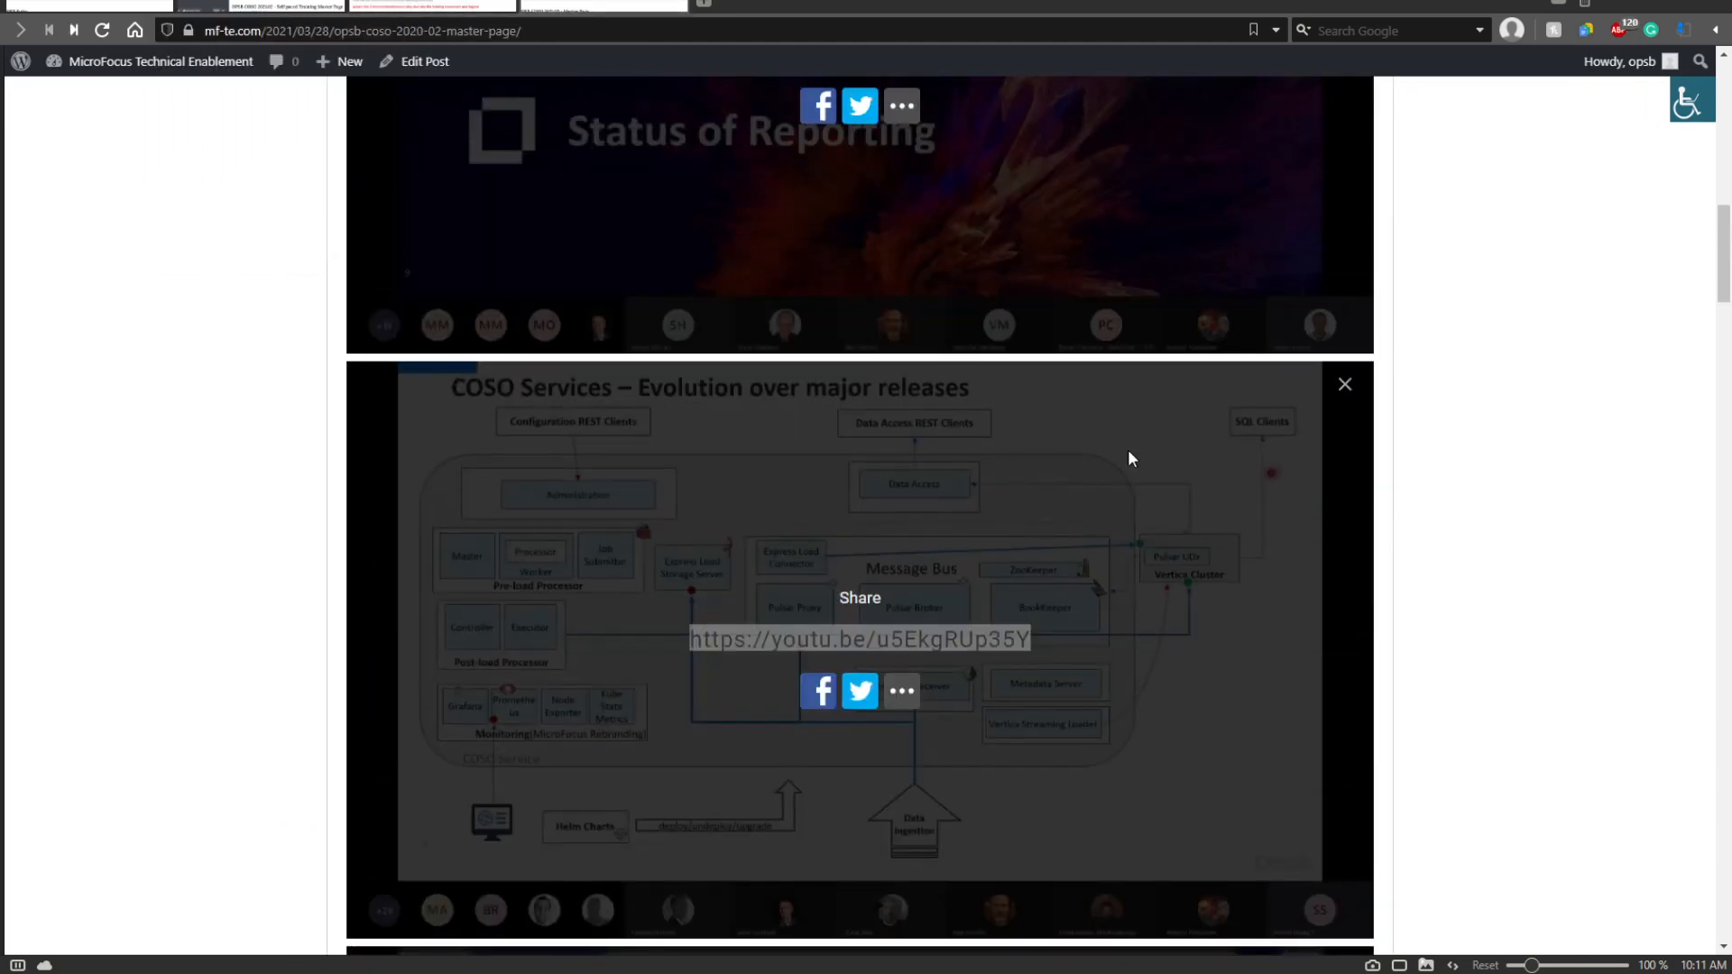
scroll(1127, 458, "up", 14)
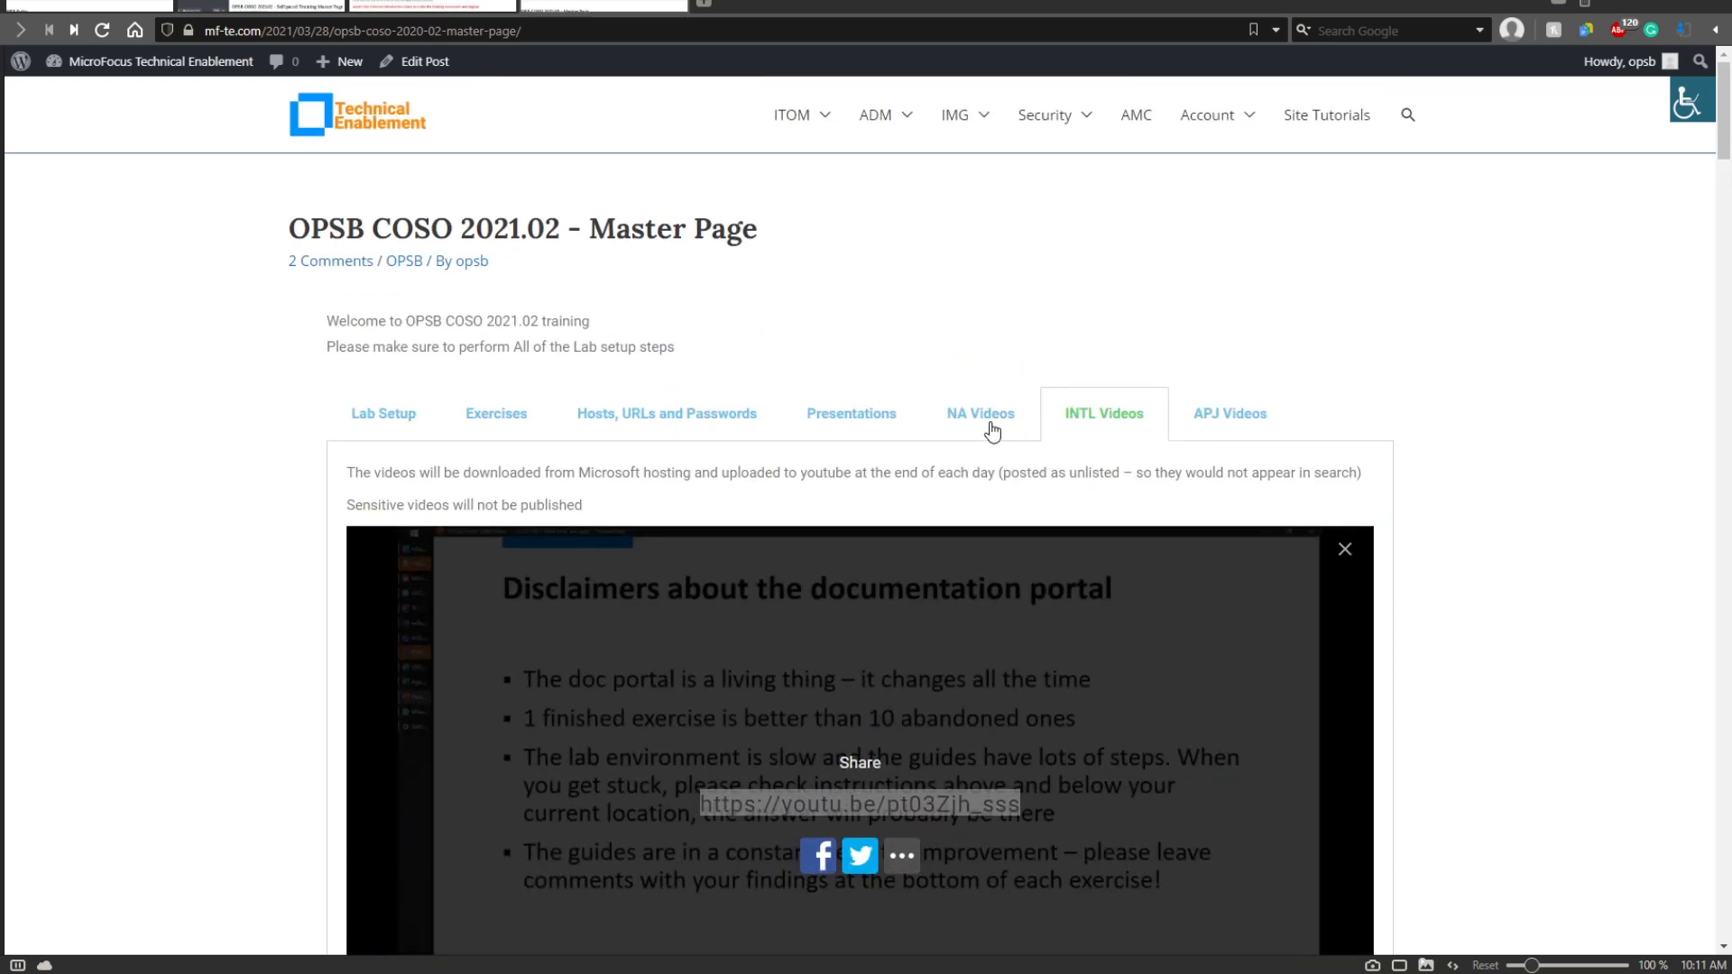
scroll(1183, 456, "down", 12)
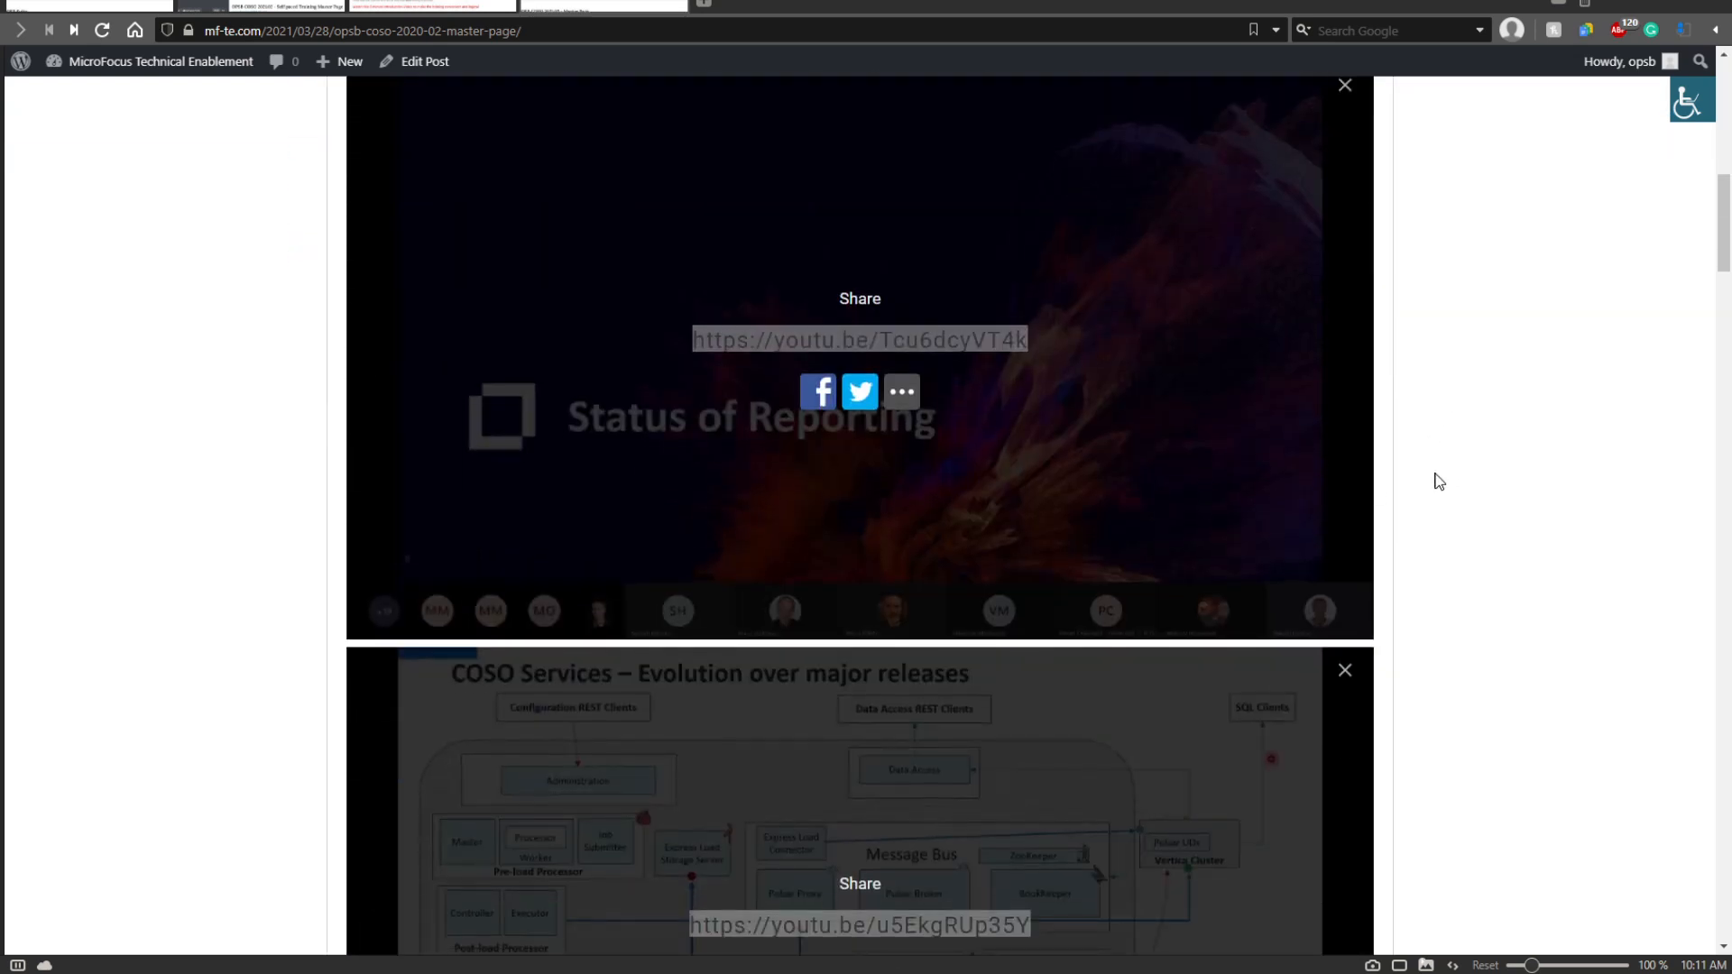
scroll(1165, 540, "down", 5)
scroll(1263, 528, "down", 6)
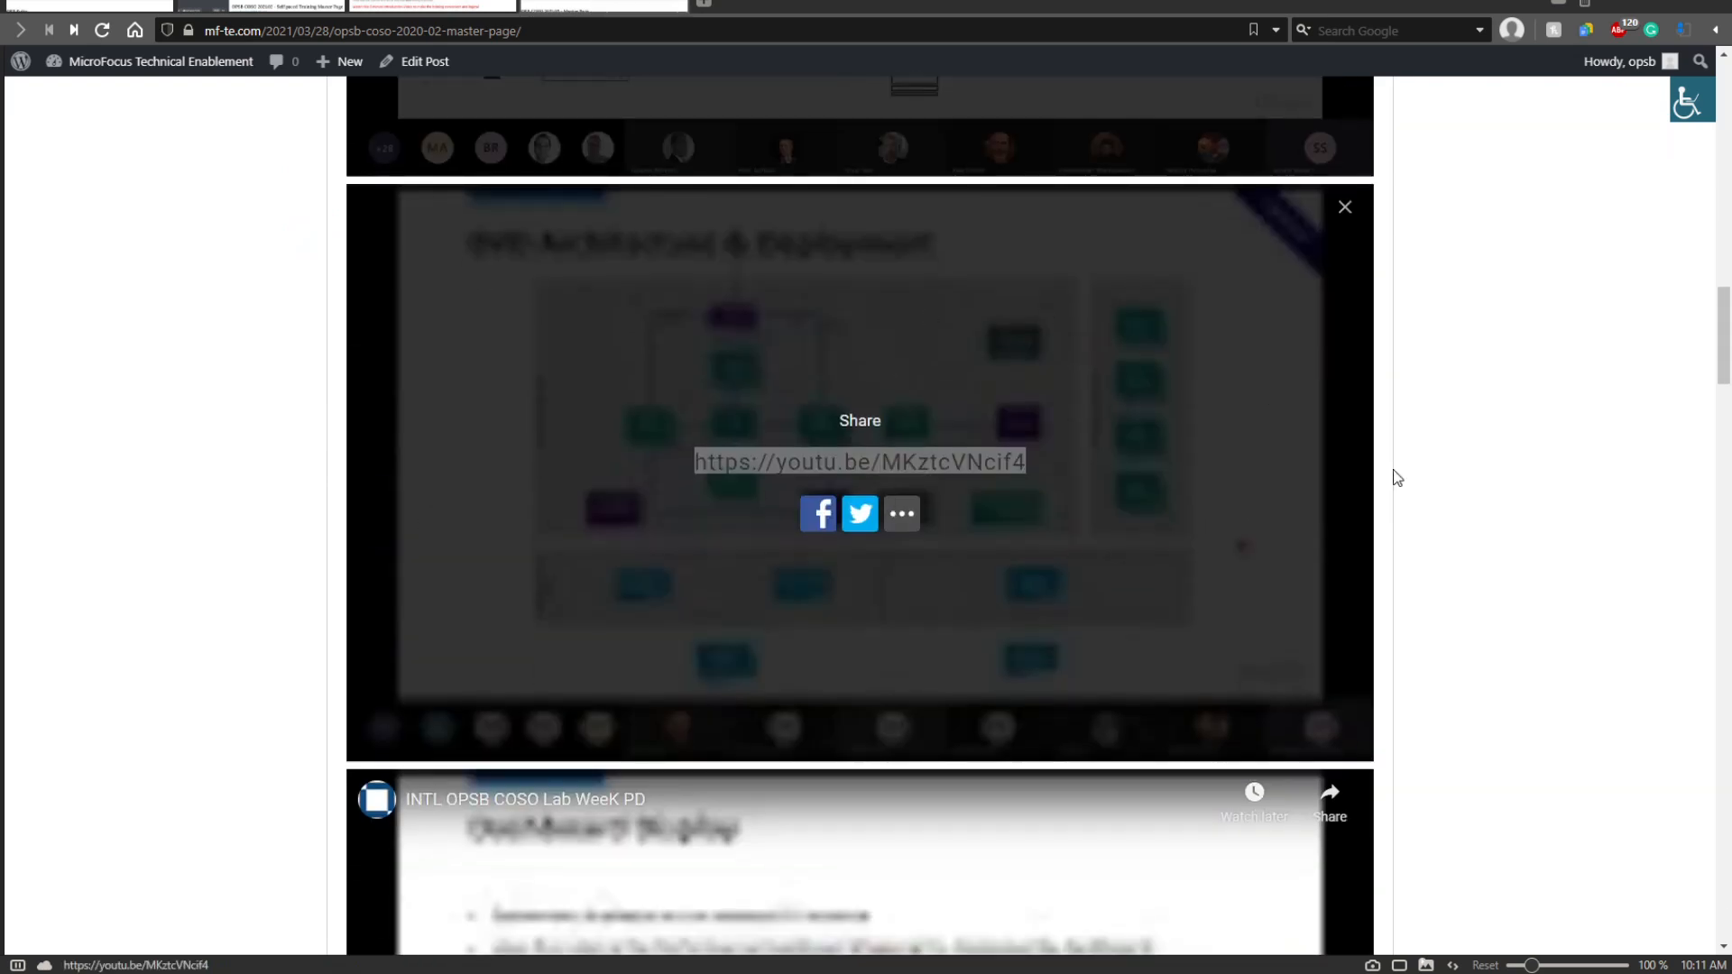
scroll(1430, 545, "down", 8)
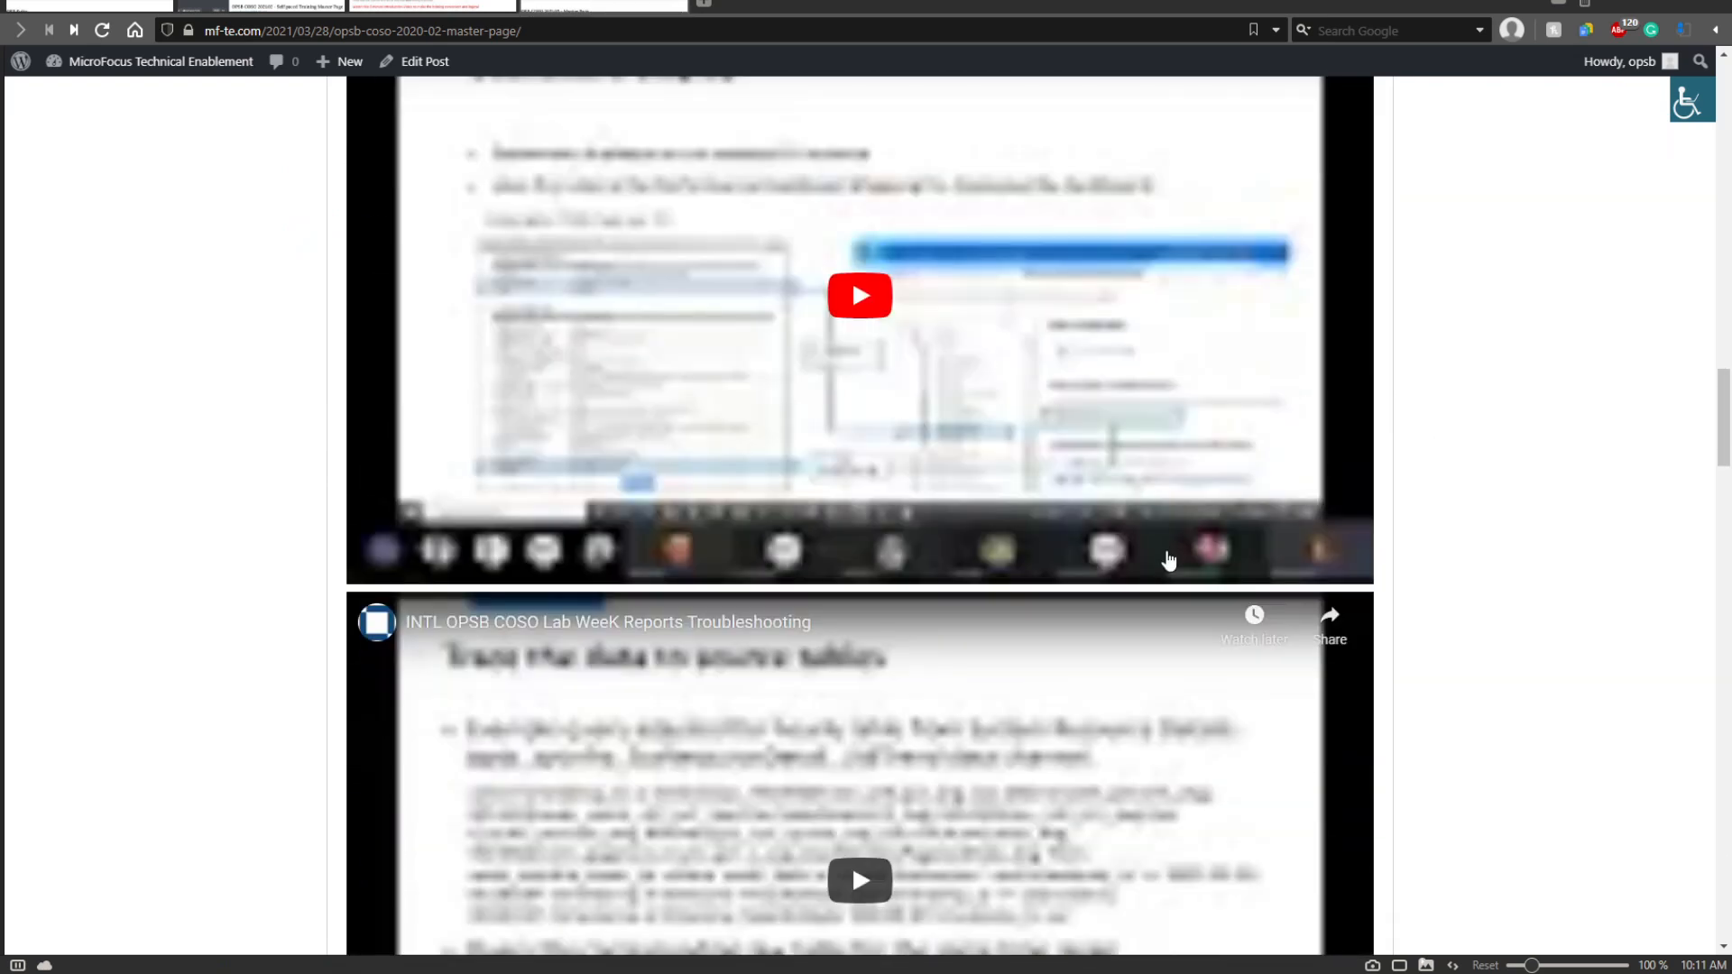
scroll(1117, 621, "down", 4)
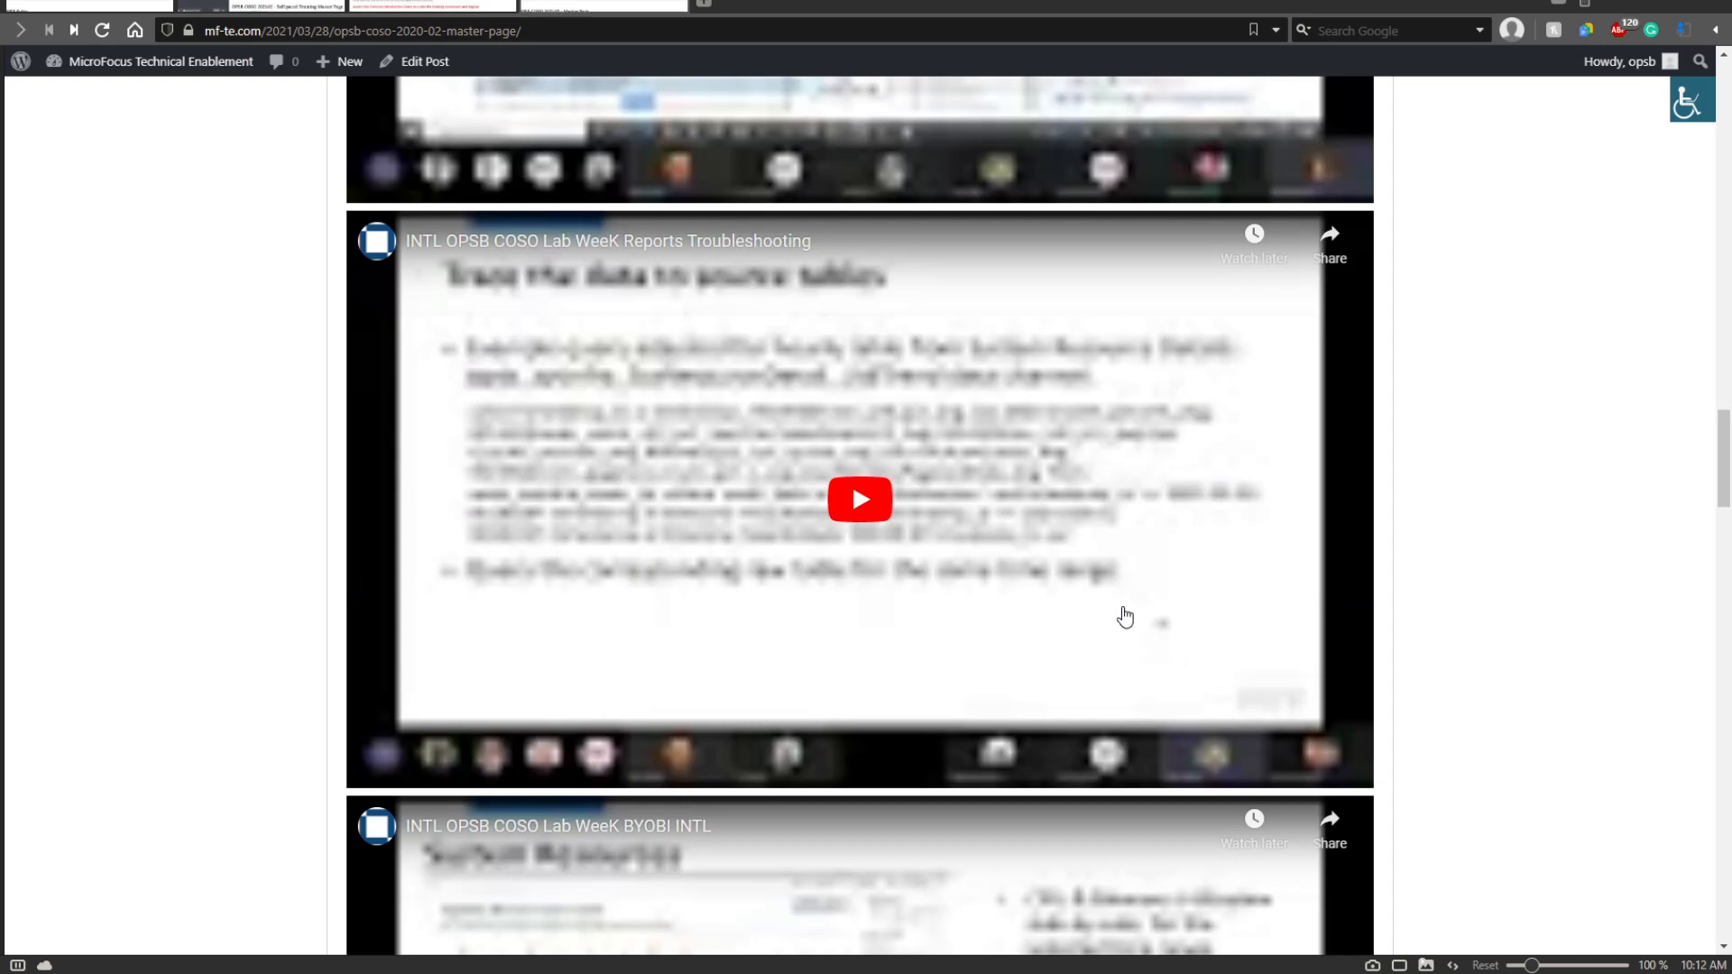
scroll(1101, 668, "down", 4)
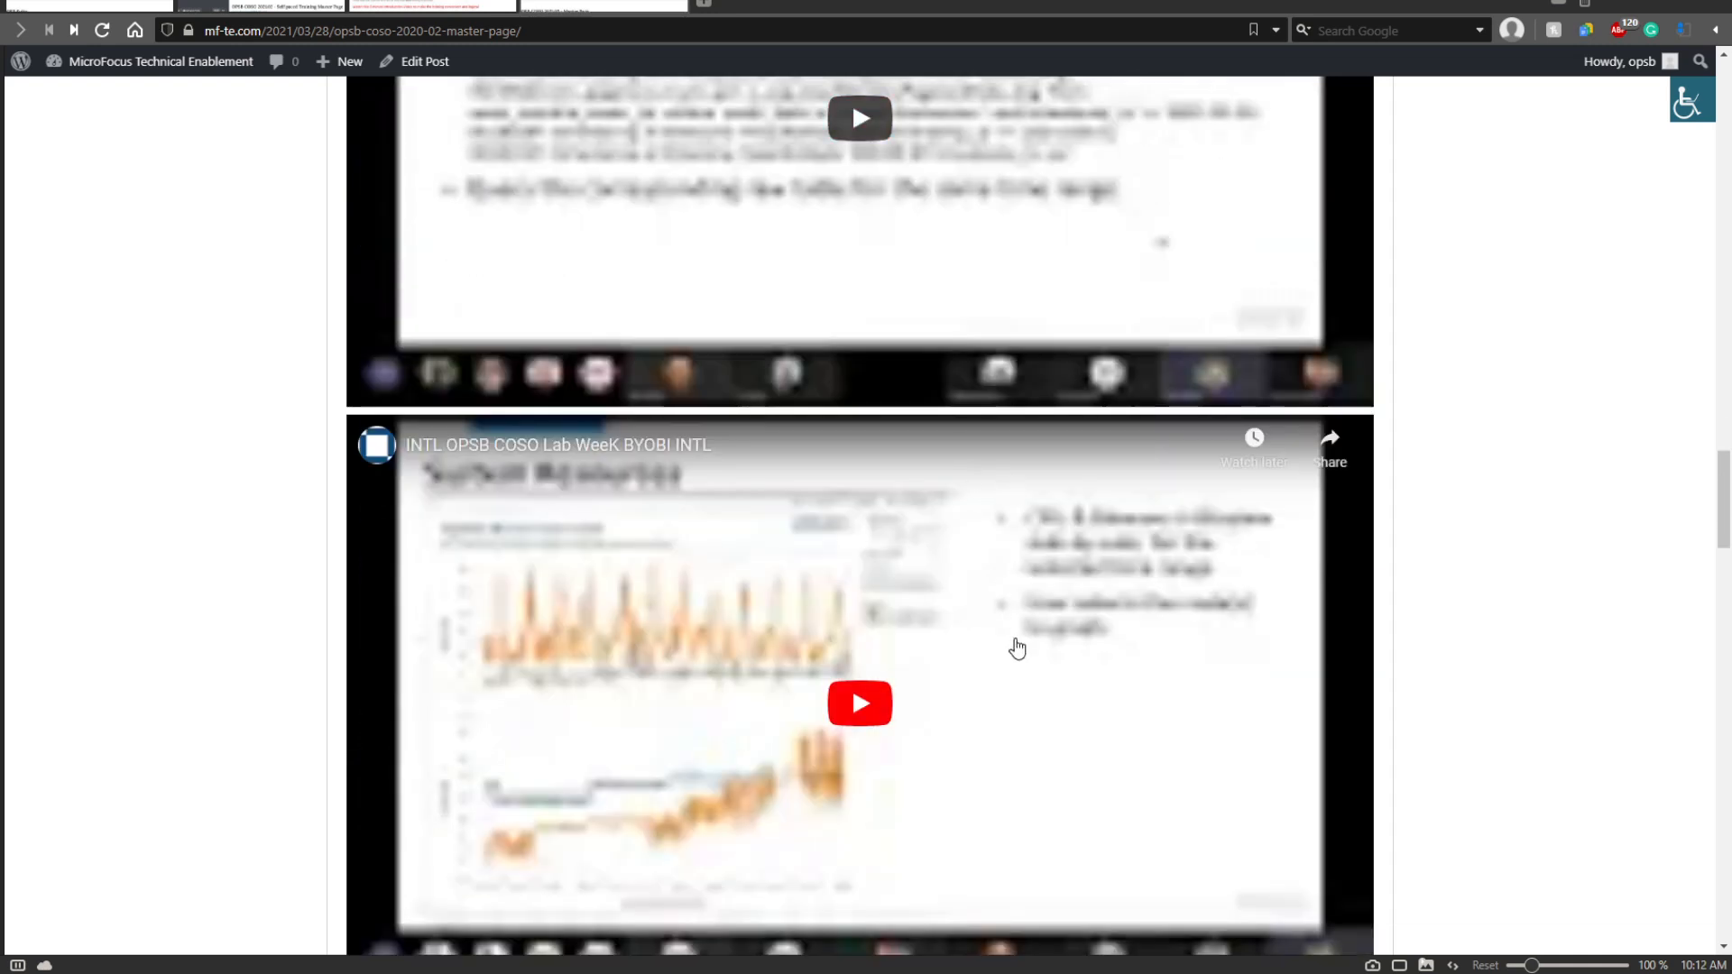
scroll(1148, 623, "down", 4)
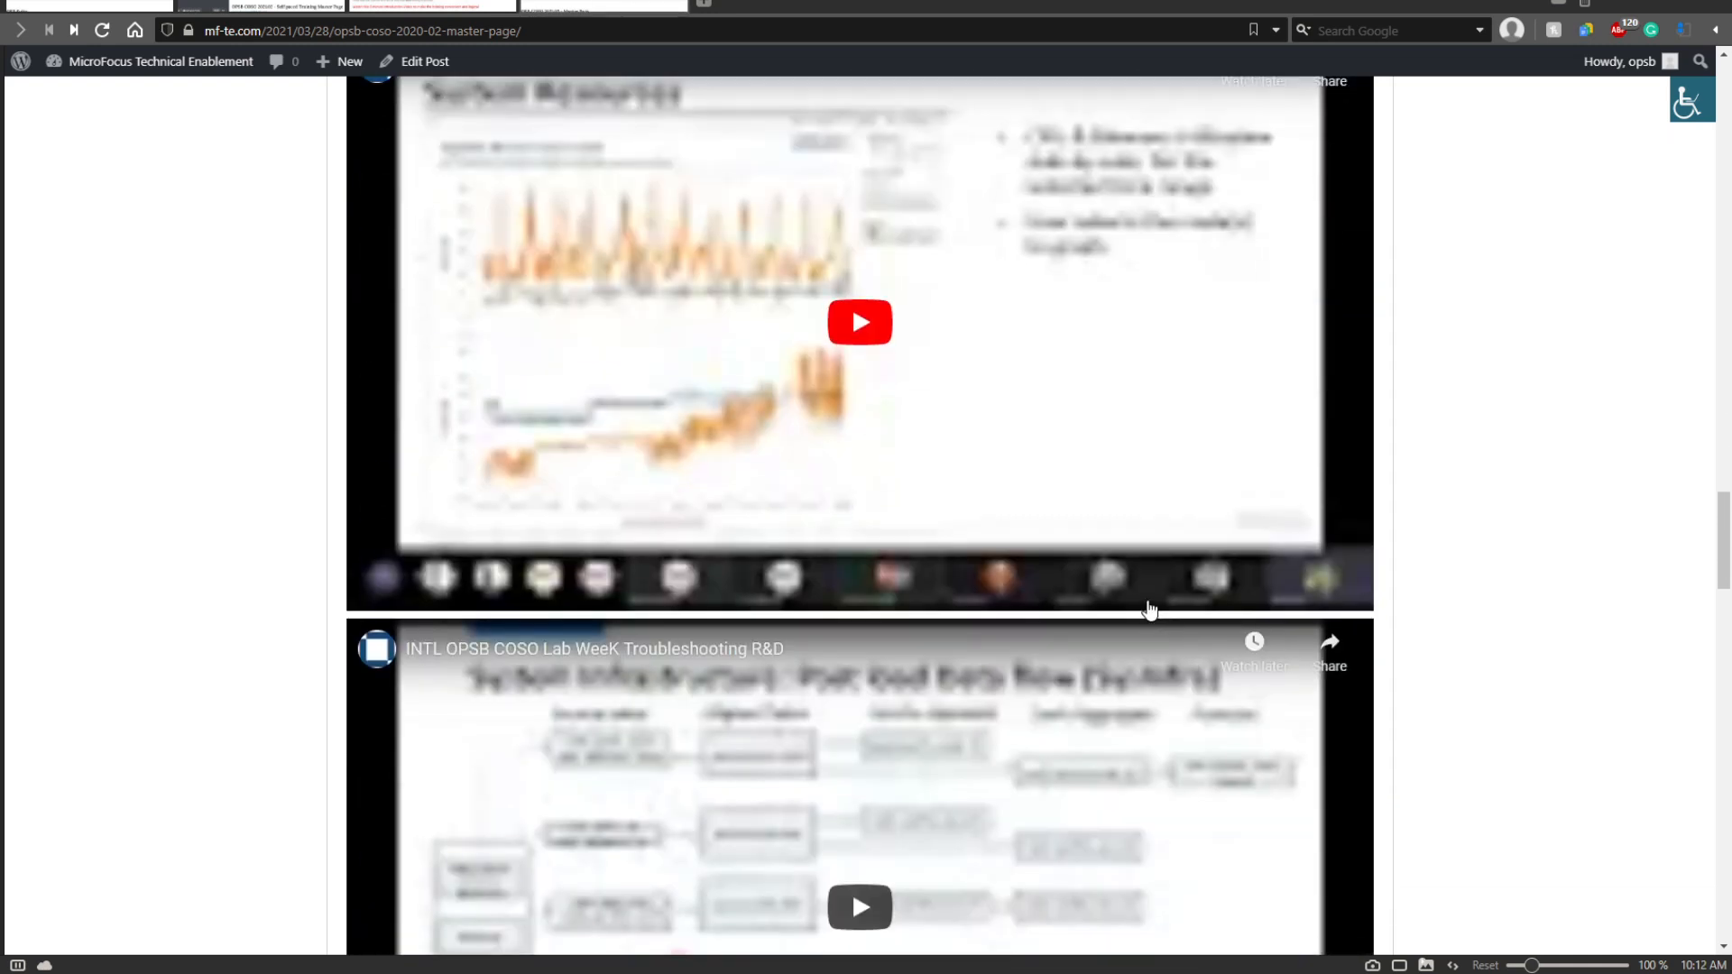
scroll(1149, 611, "down", 5)
scroll(1123, 619, "down", 5)
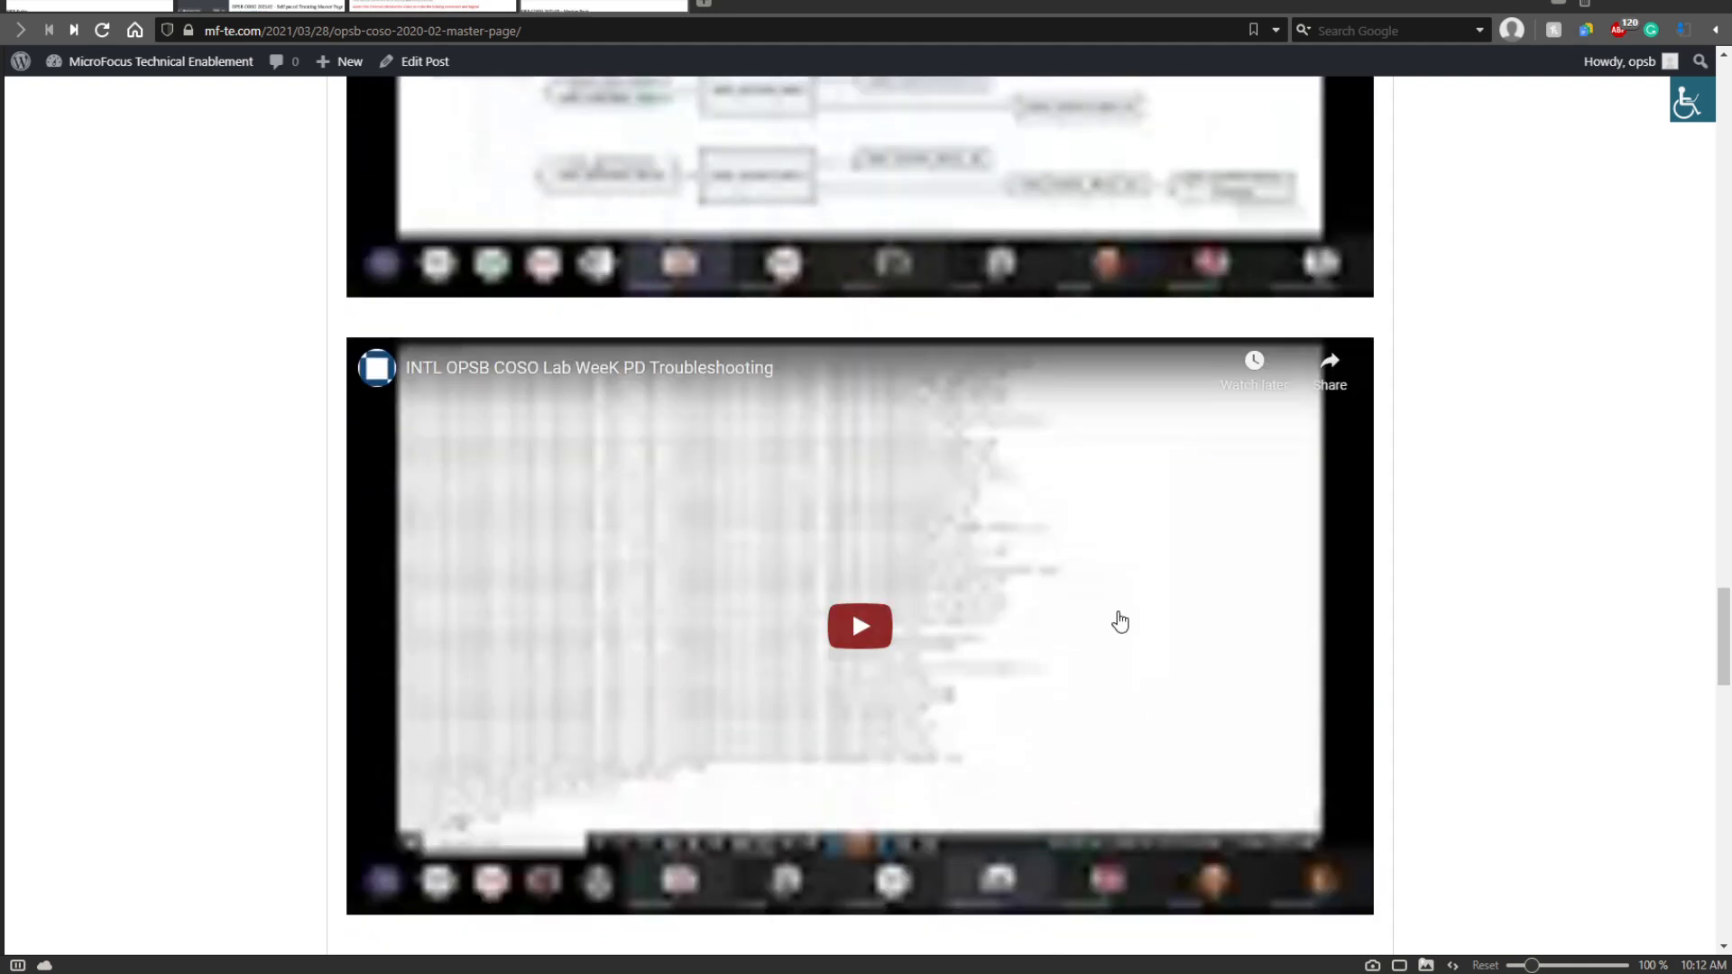
scroll(1119, 621, "down", 2)
scroll(1118, 621, "up", 17)
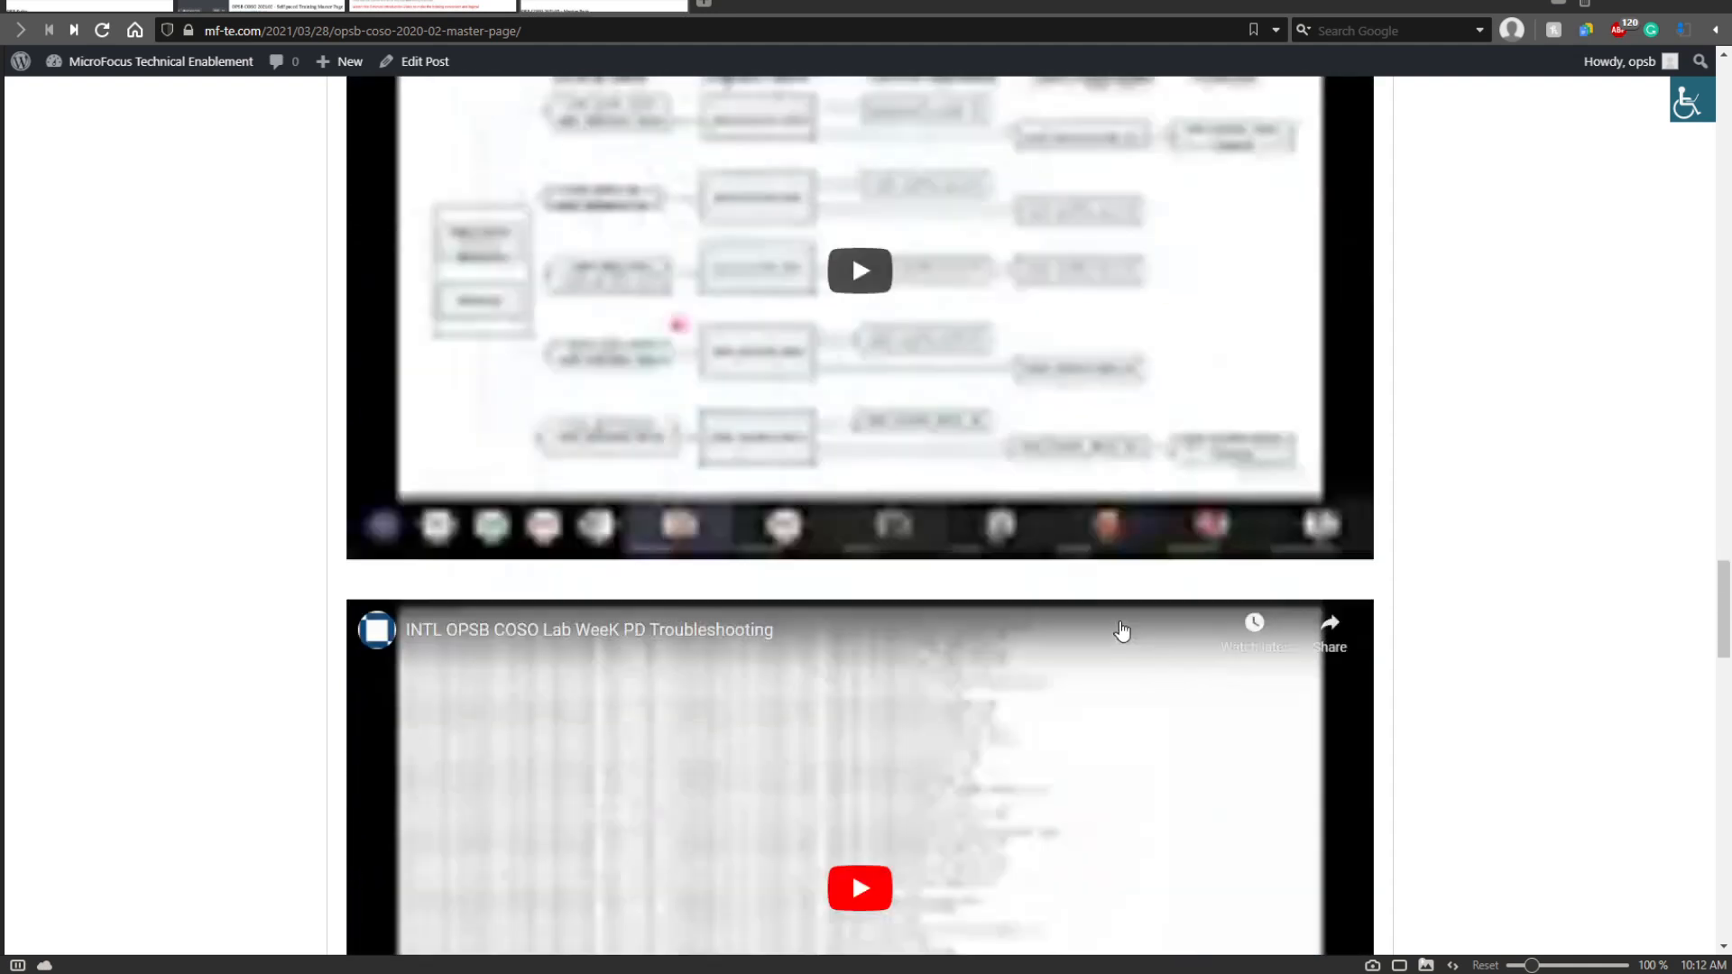
scroll(1133, 623, "down", 2)
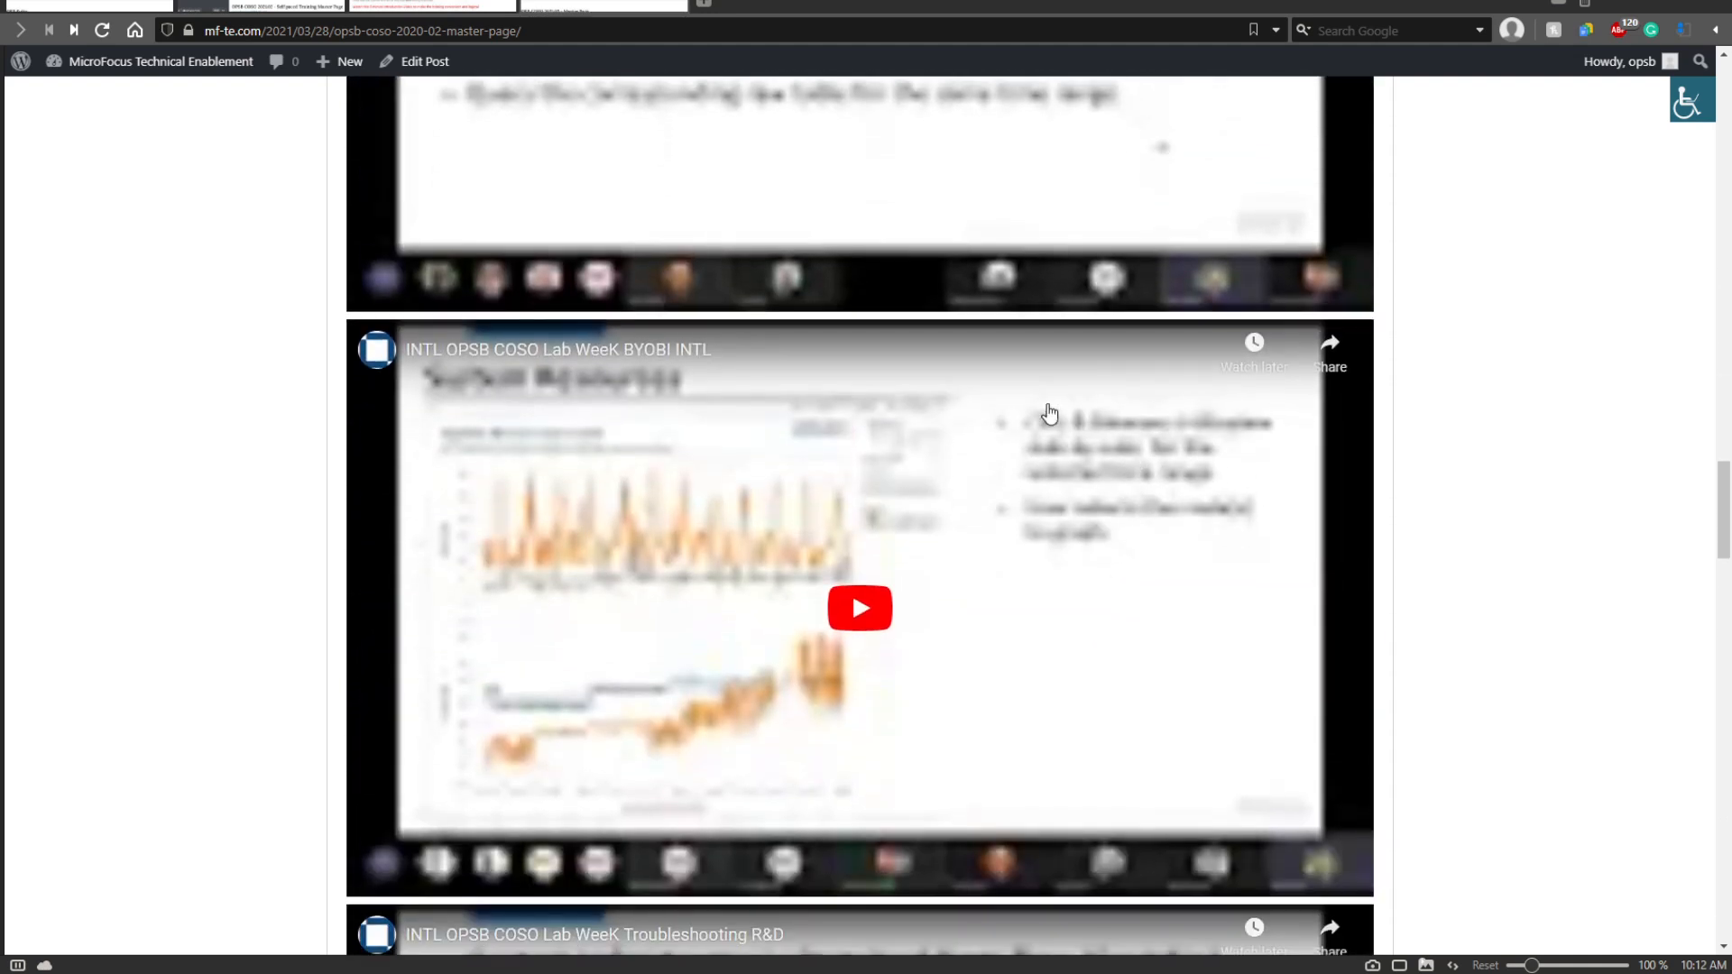
left_click(1330, 347)
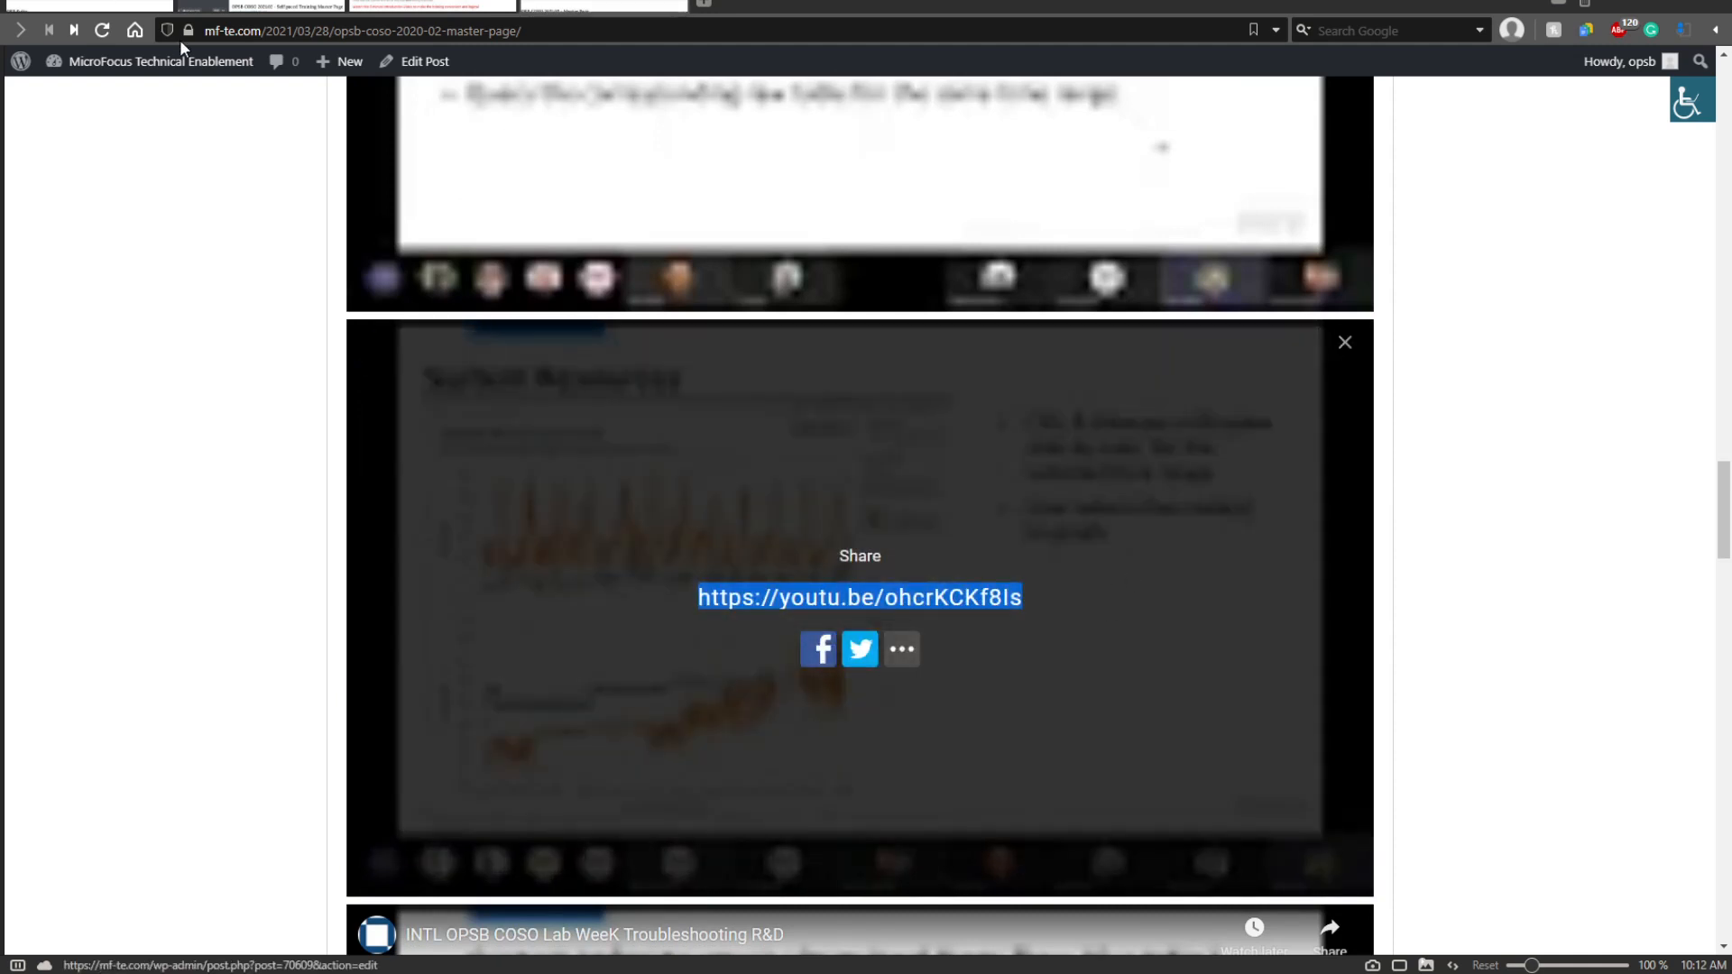
left_click(237, 6)
scroll(248, 861, "down", 1)
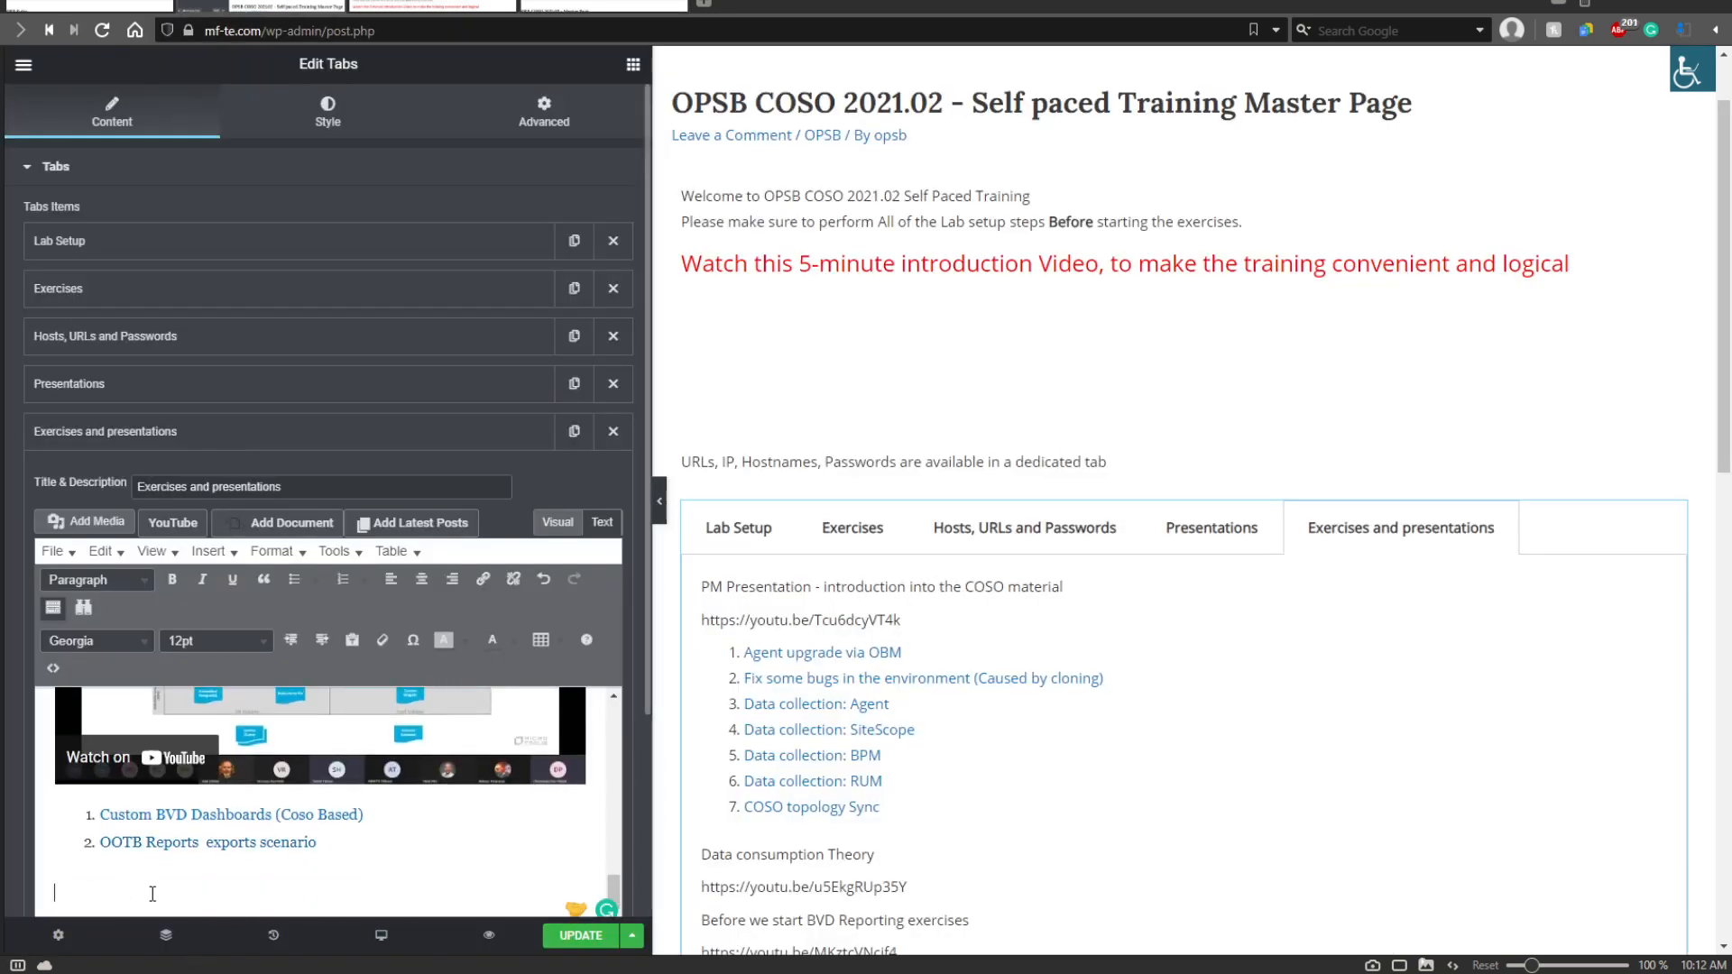
key("ctrl+v")
scroll(487, 831, "down", 3)
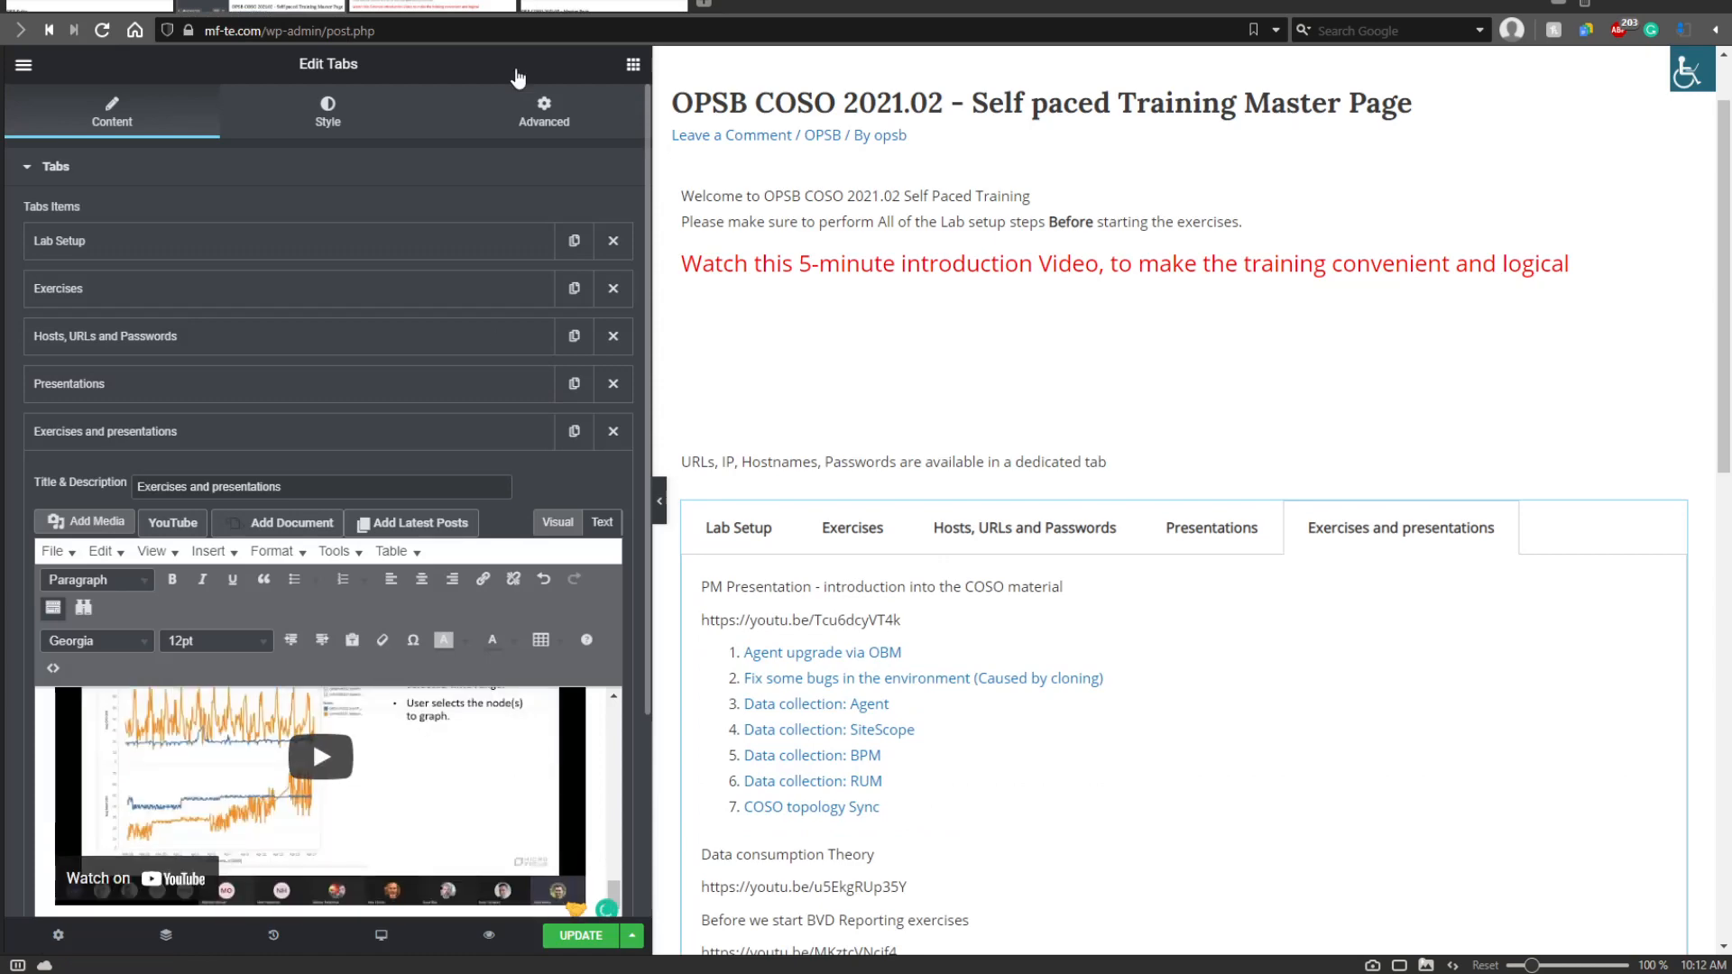
Play the "INTL OPSB COSO Lab WeeK BYOBI INTL" video on the original master page to check its content.
left_click(603, 5)
left_click(1000, 480)
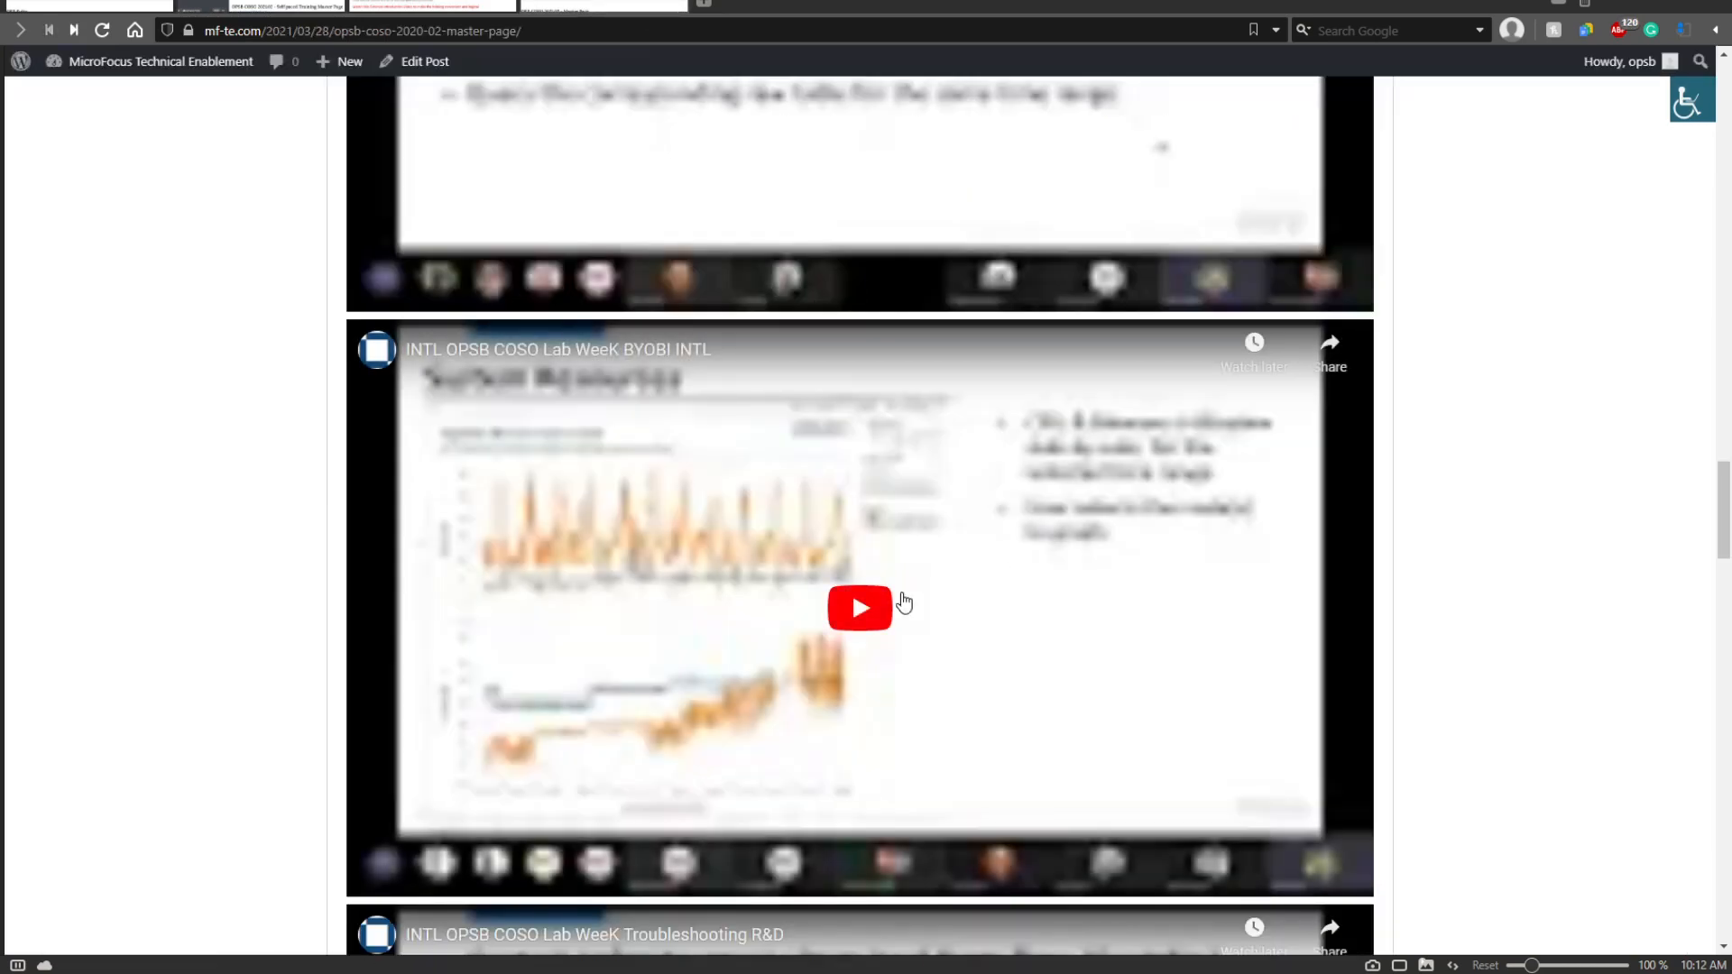
left_click(898, 597)
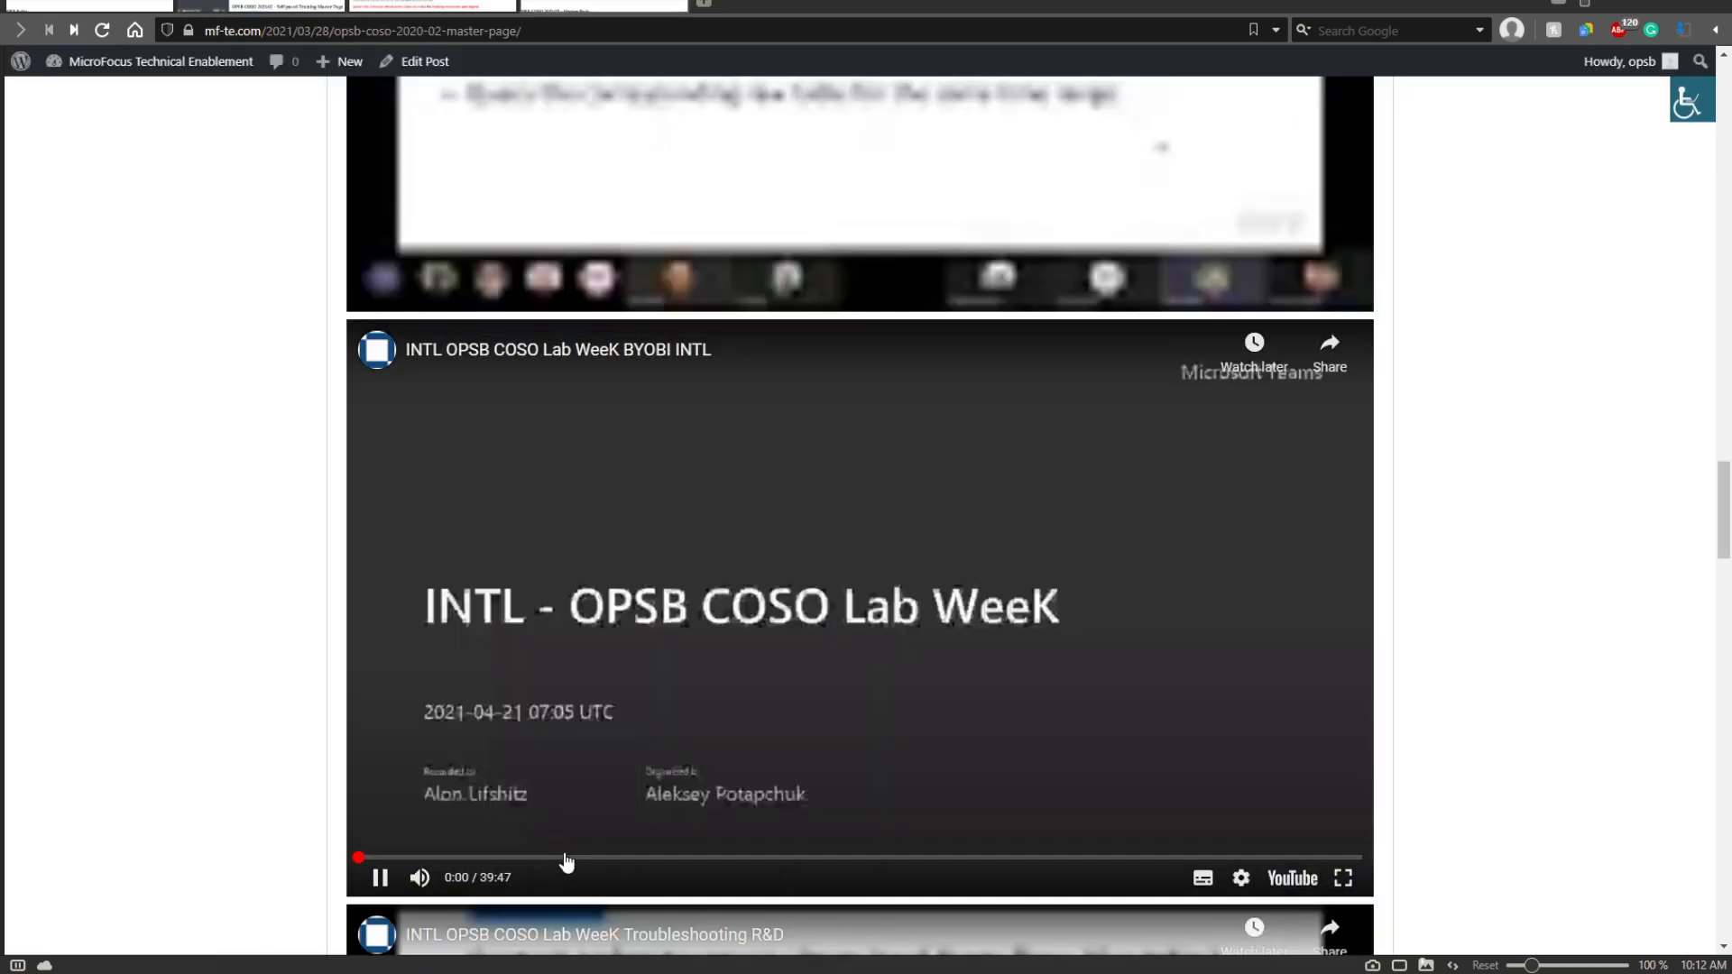
Skim the INTL OPSB COSO Lab Week BYOBI video at 2:07 and 23:51 and pause it.
left_click(412, 858)
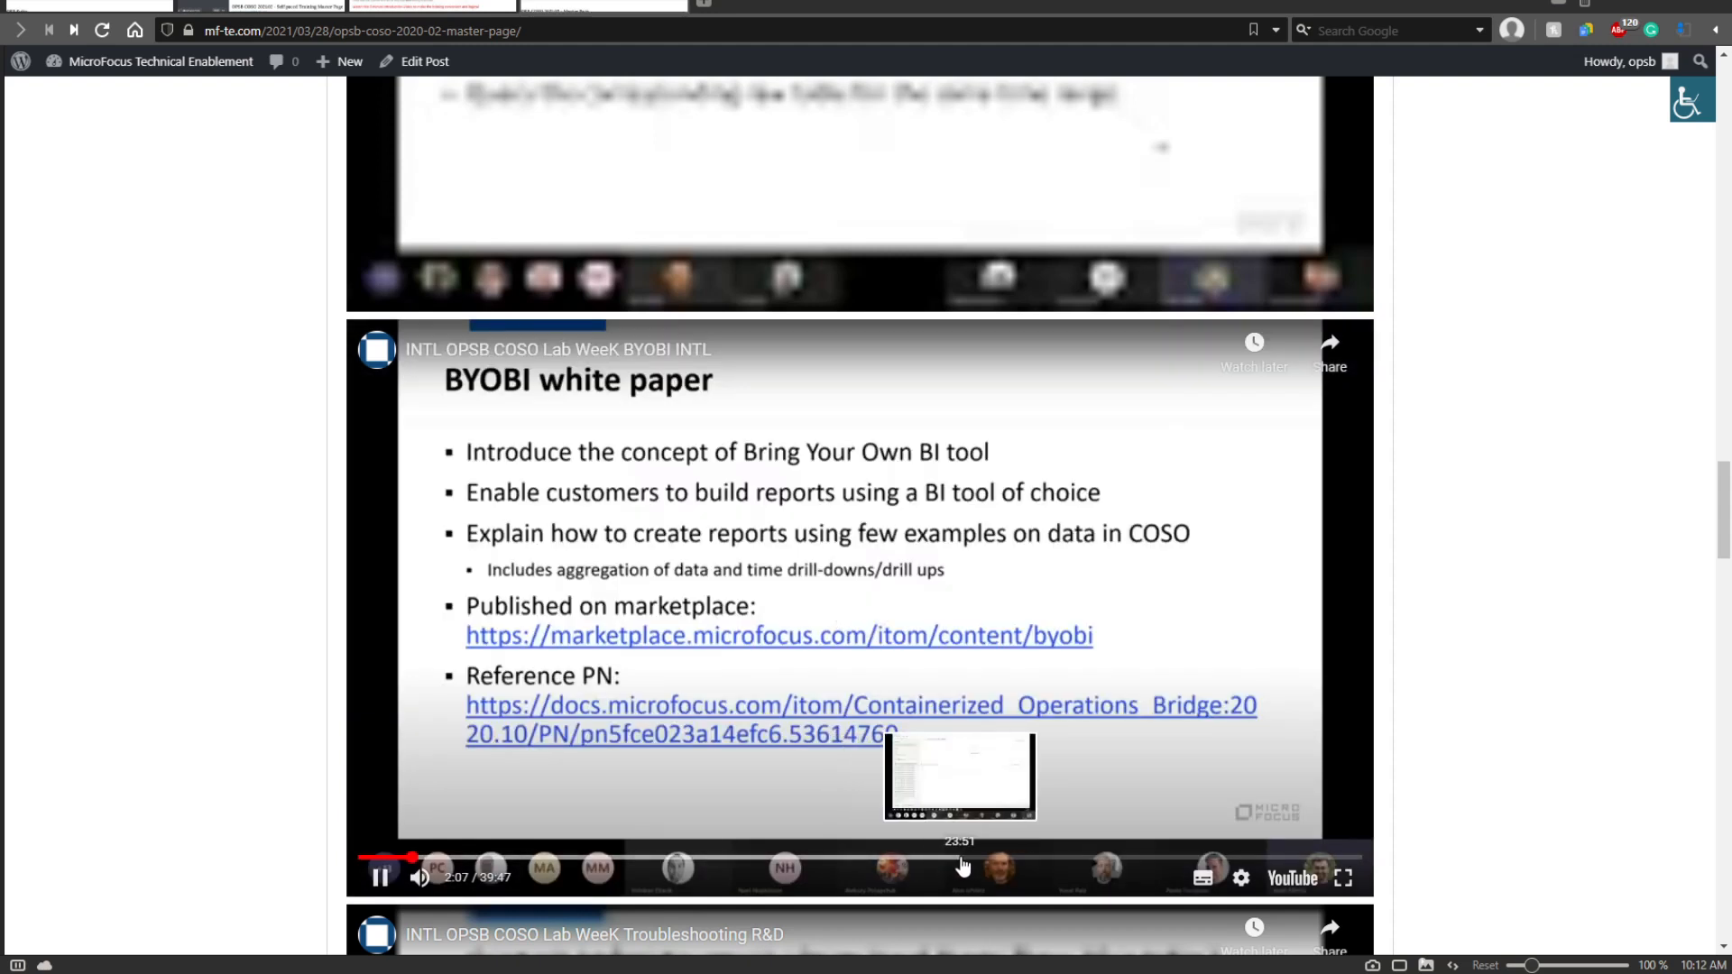
left_click(962, 860)
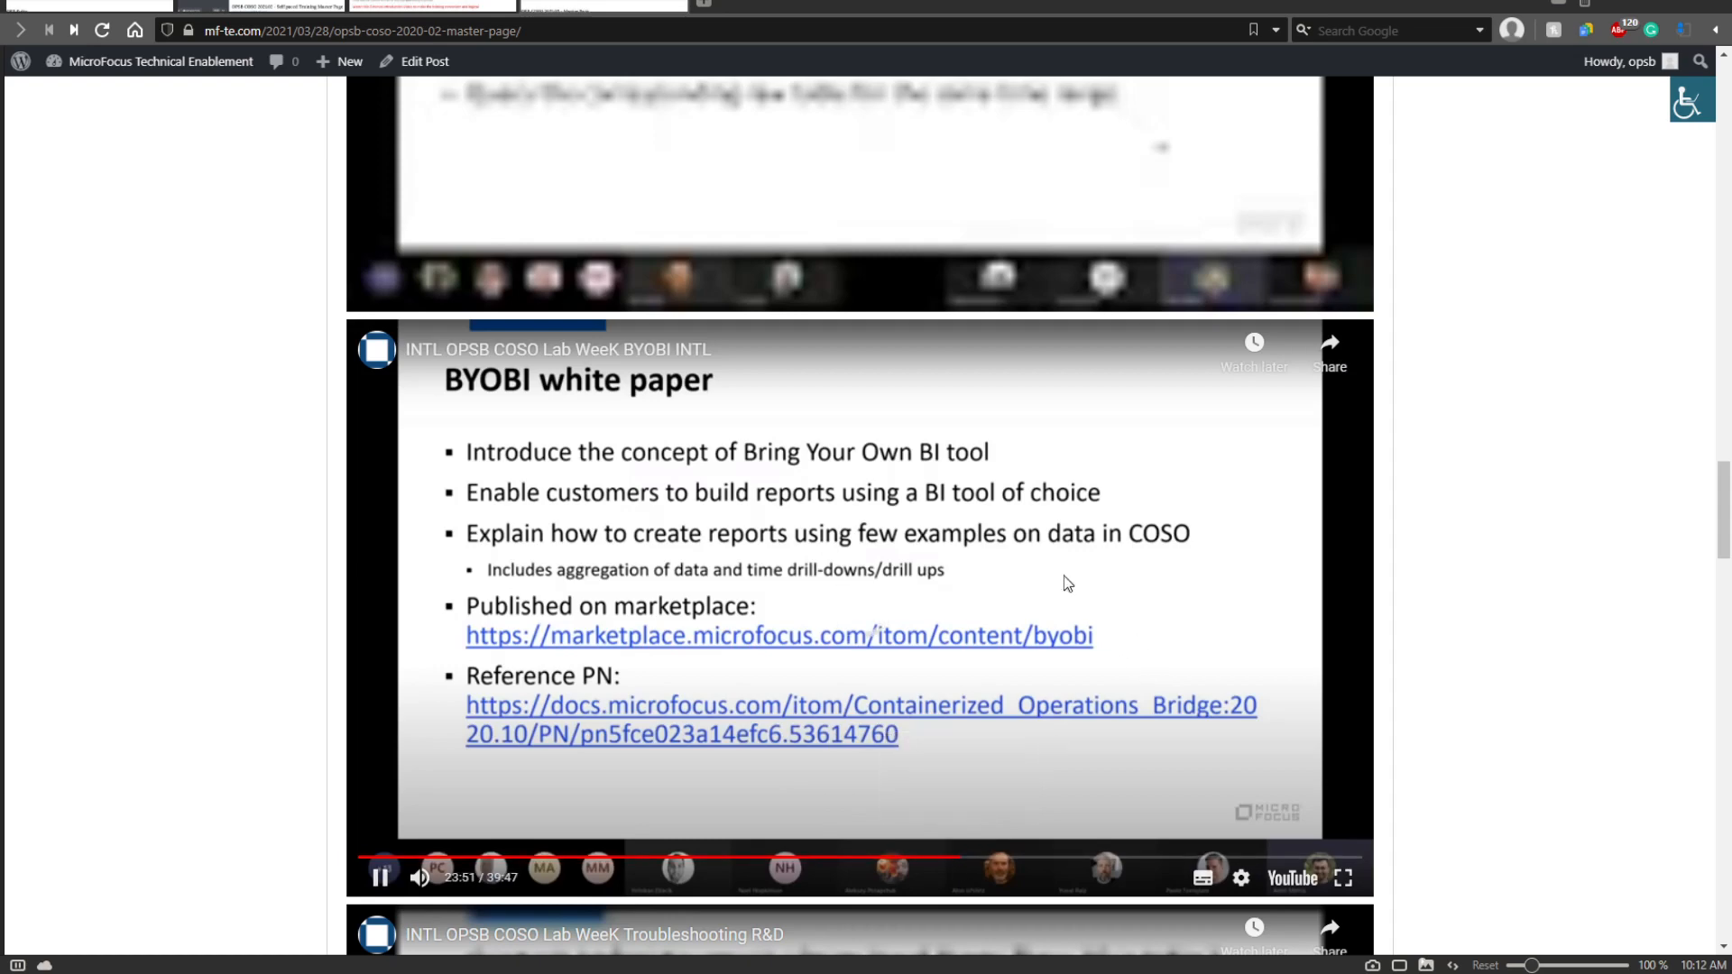
left_click(1144, 712)
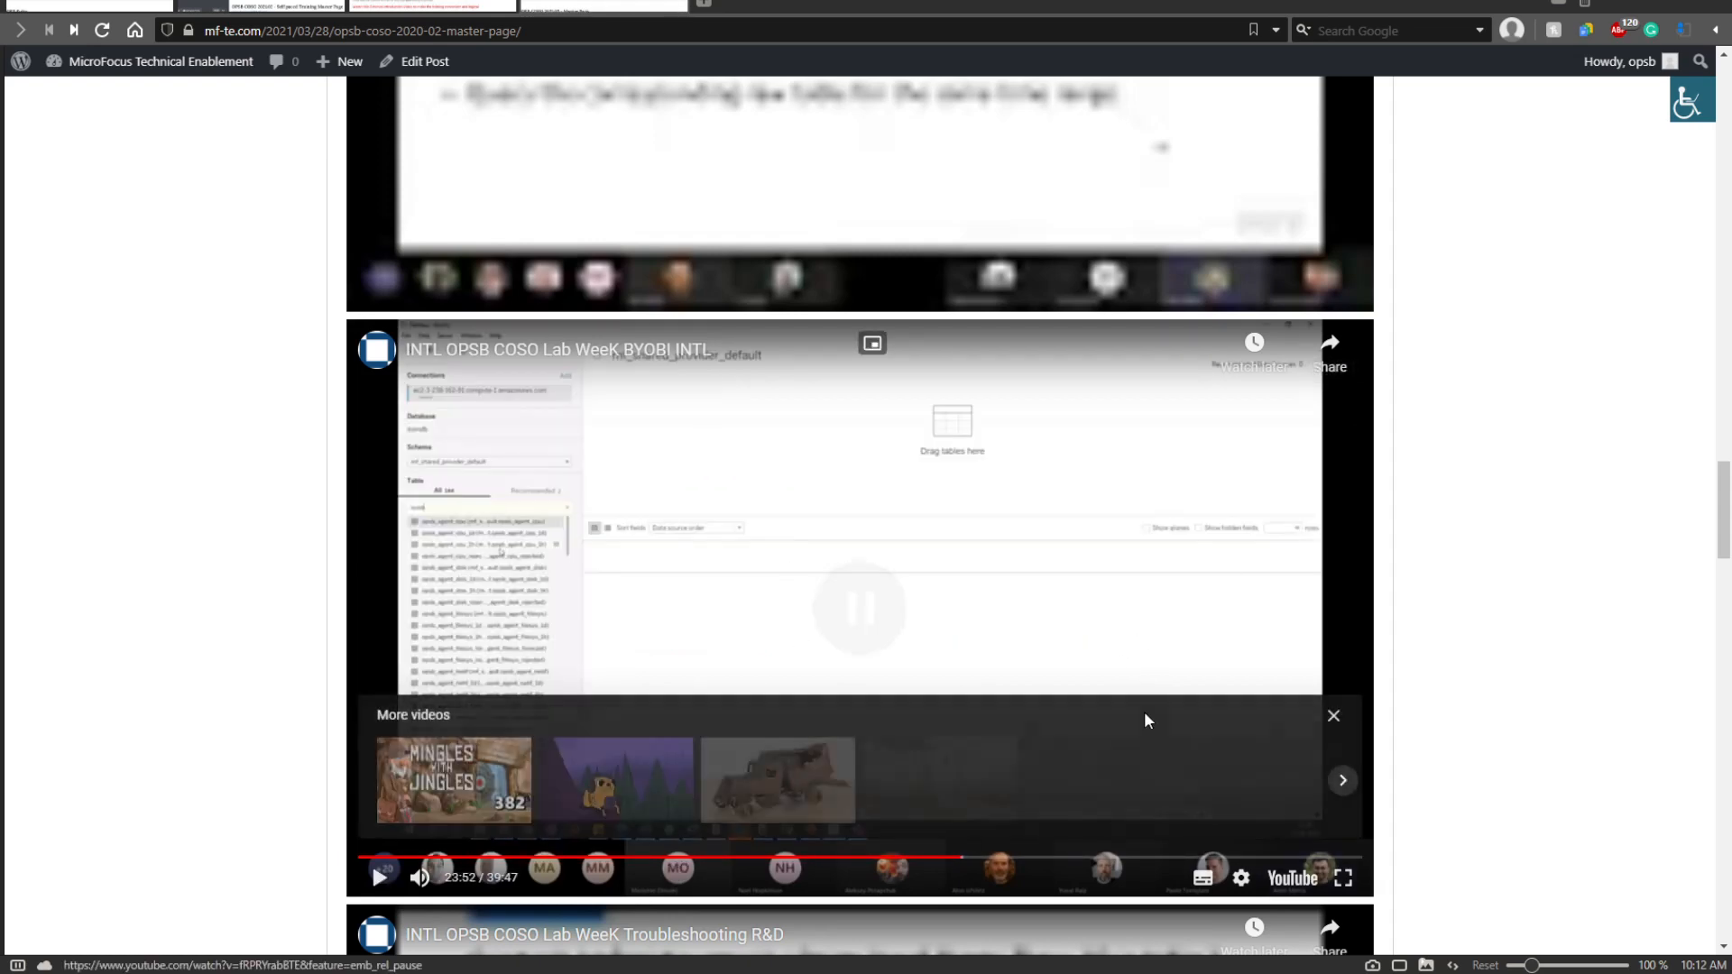
scroll(1119, 706, "down", 5)
scroll(1119, 705, "down", 3)
Copy the BYOBI – PowerBI and BYOBI – Grafana links from the published Exercises list into the Exercises and presentations content, below the last video.
left_click(261, 6)
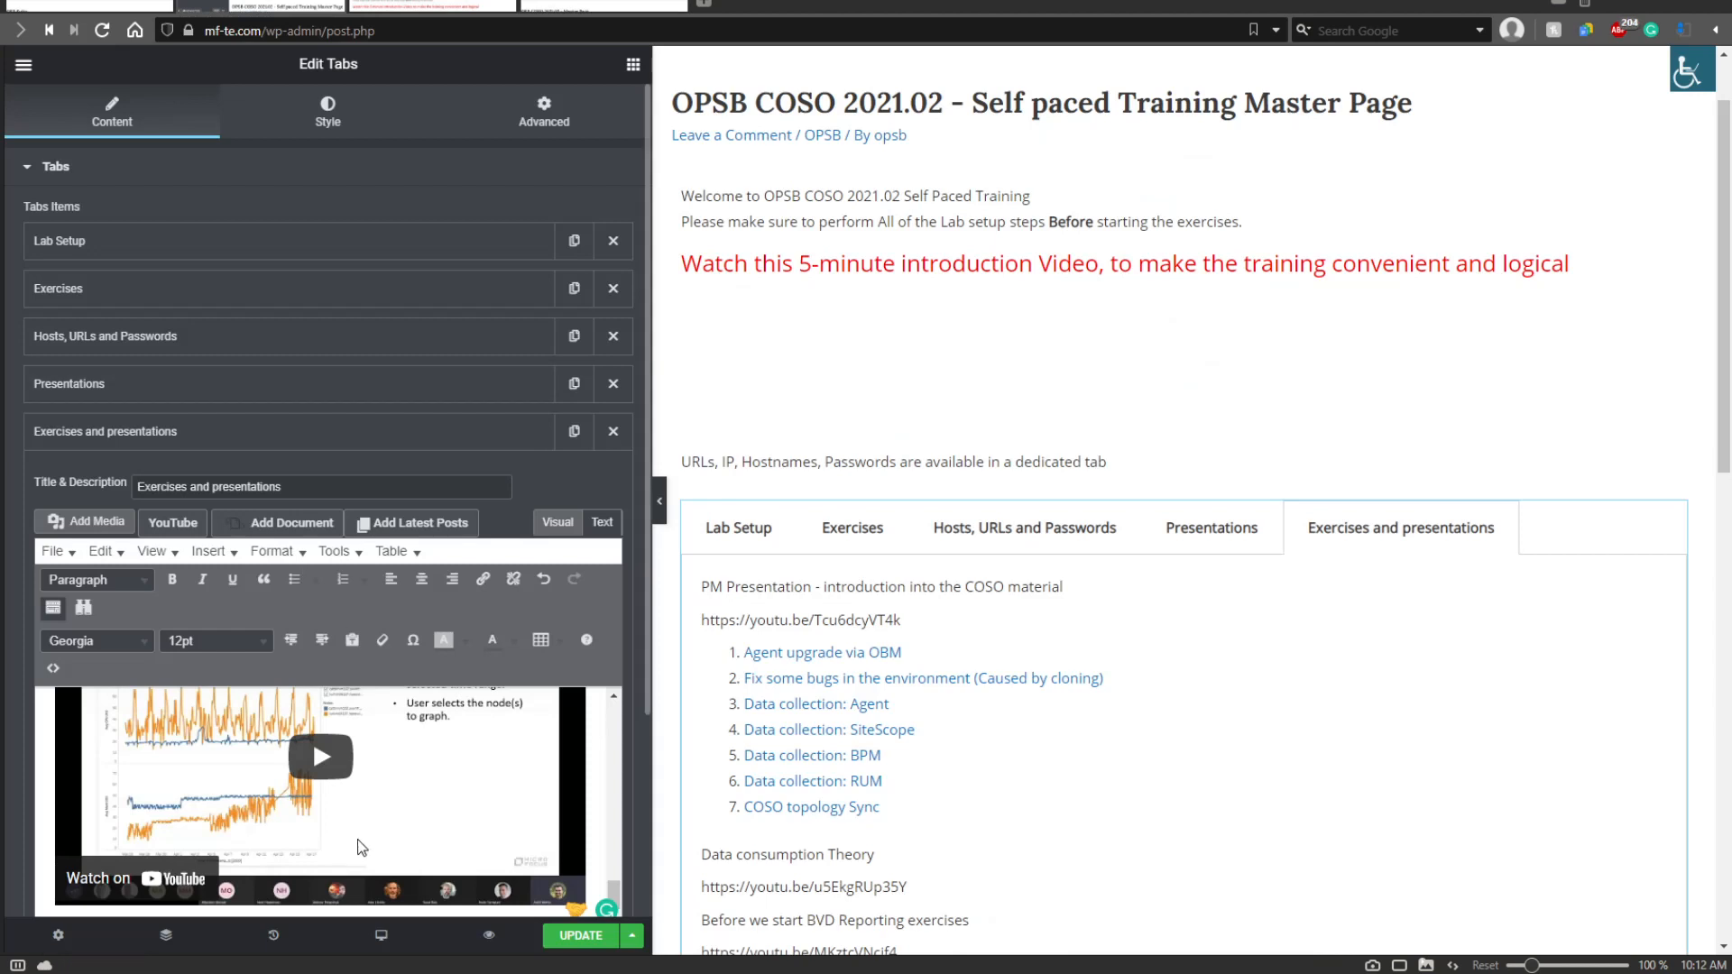
scroll(591, 816, "down", 3)
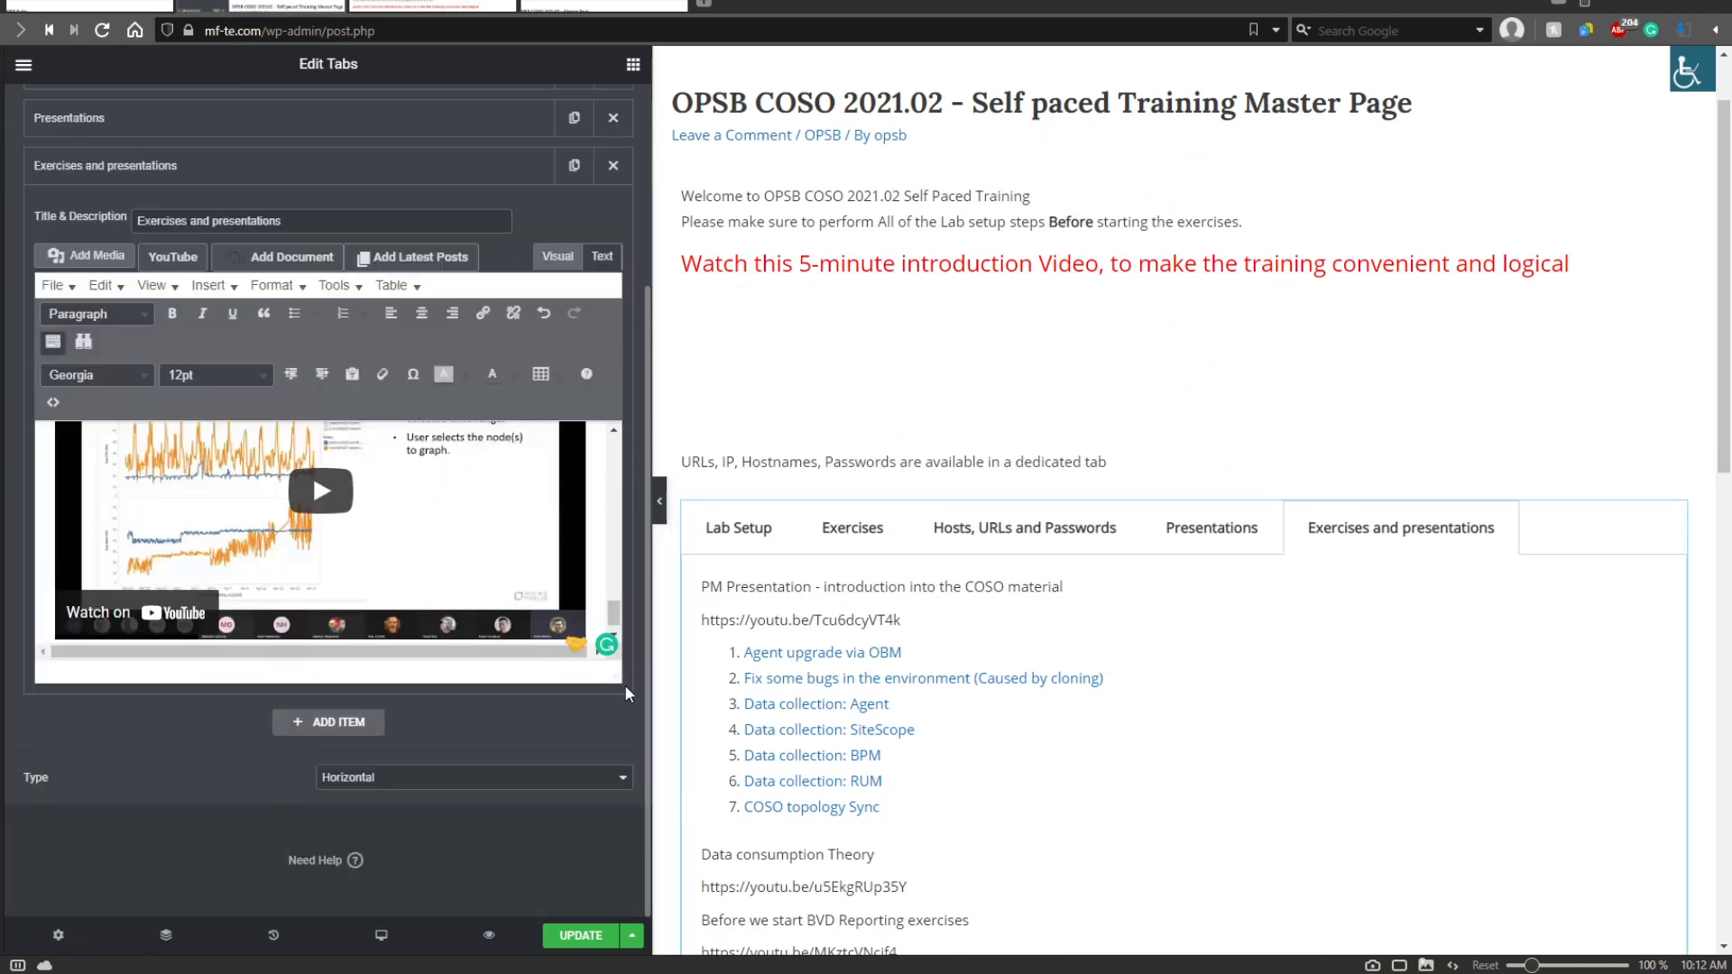
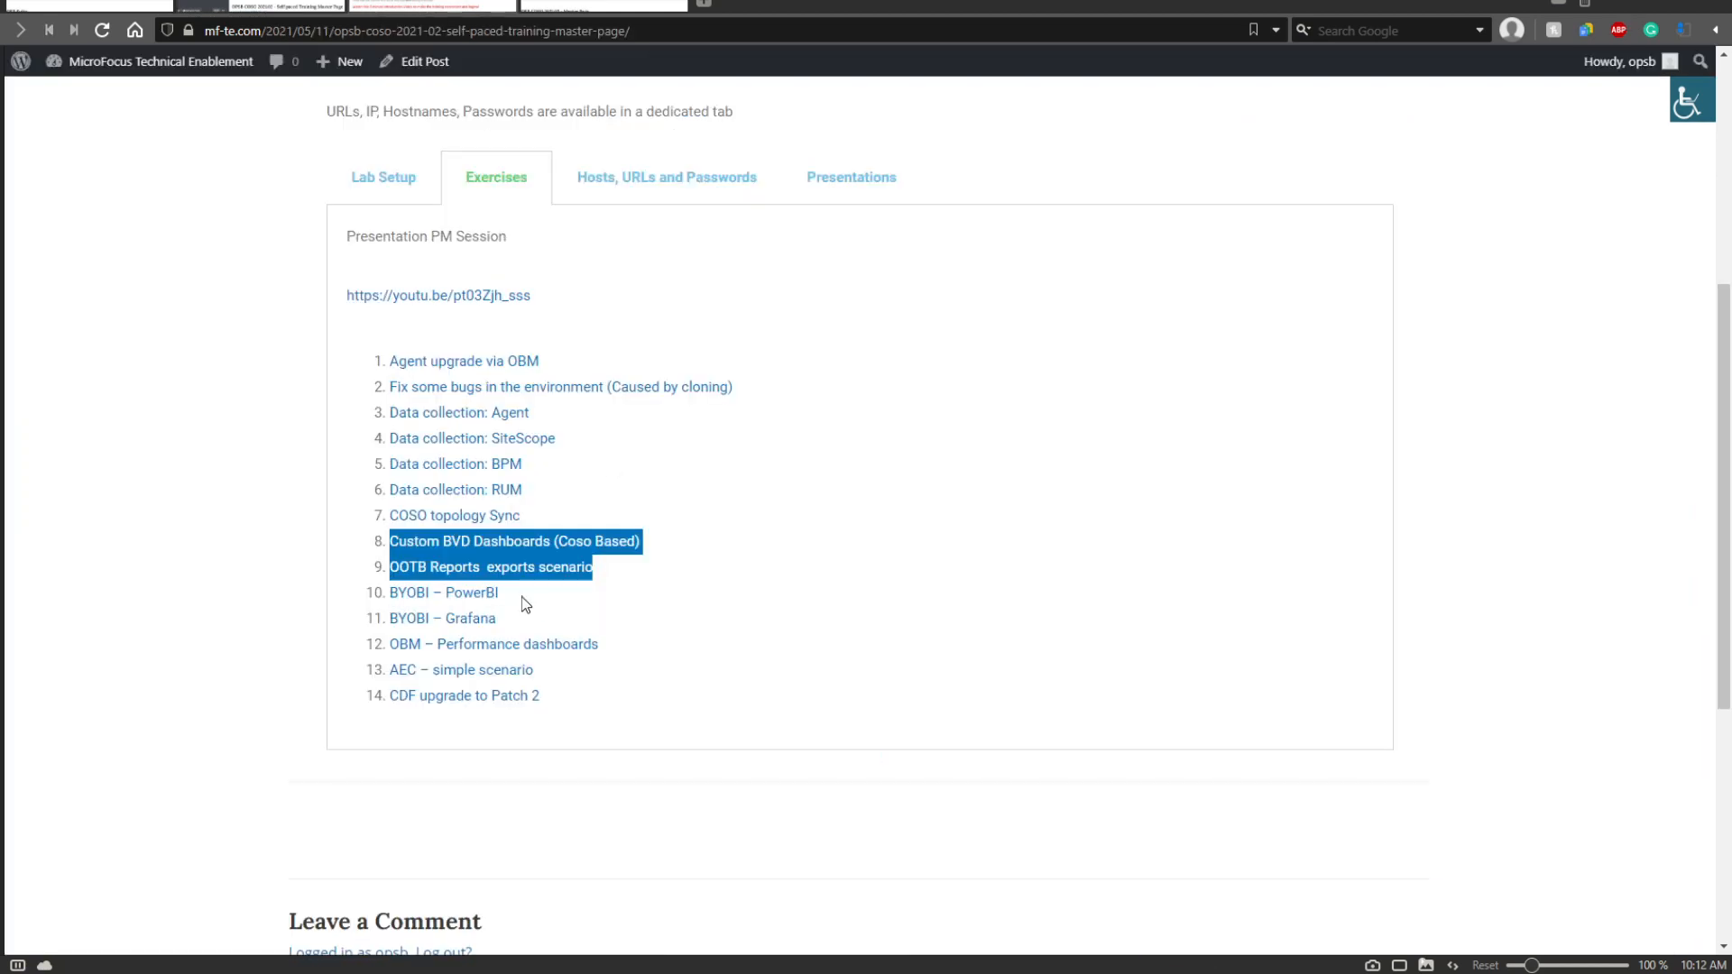
left_click(522, 597)
left_click_drag(393, 594, 541, 622)
key("ctrl+c")
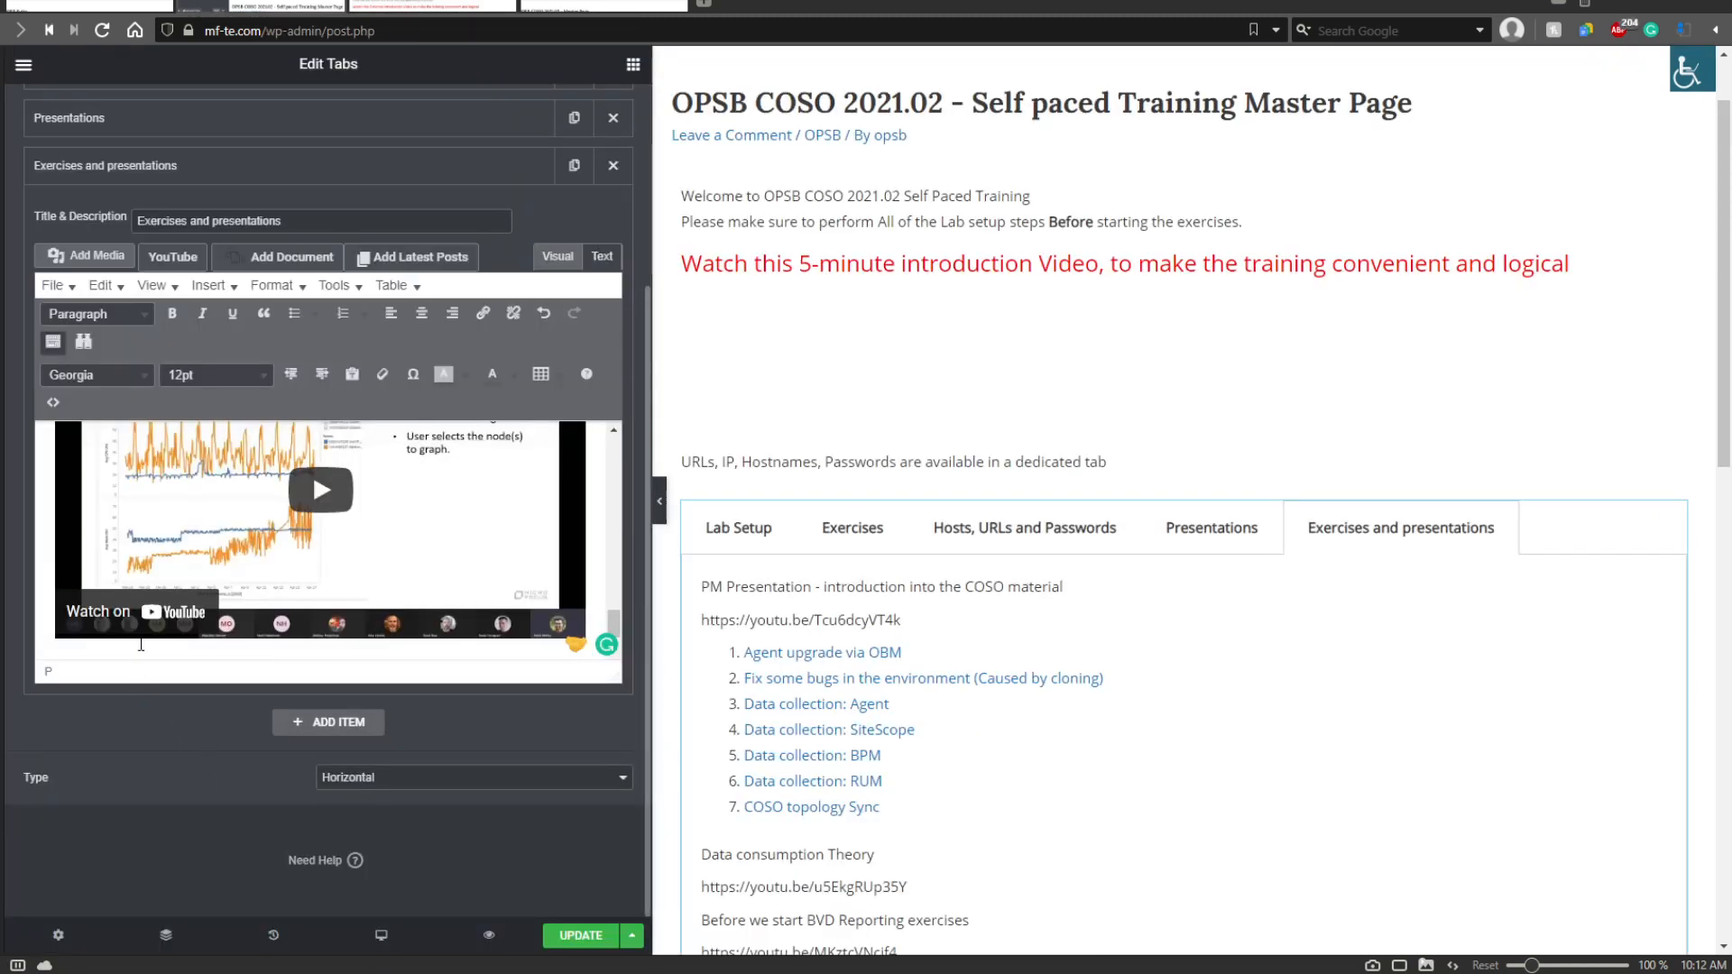
scroll(613, 631, "down", 1)
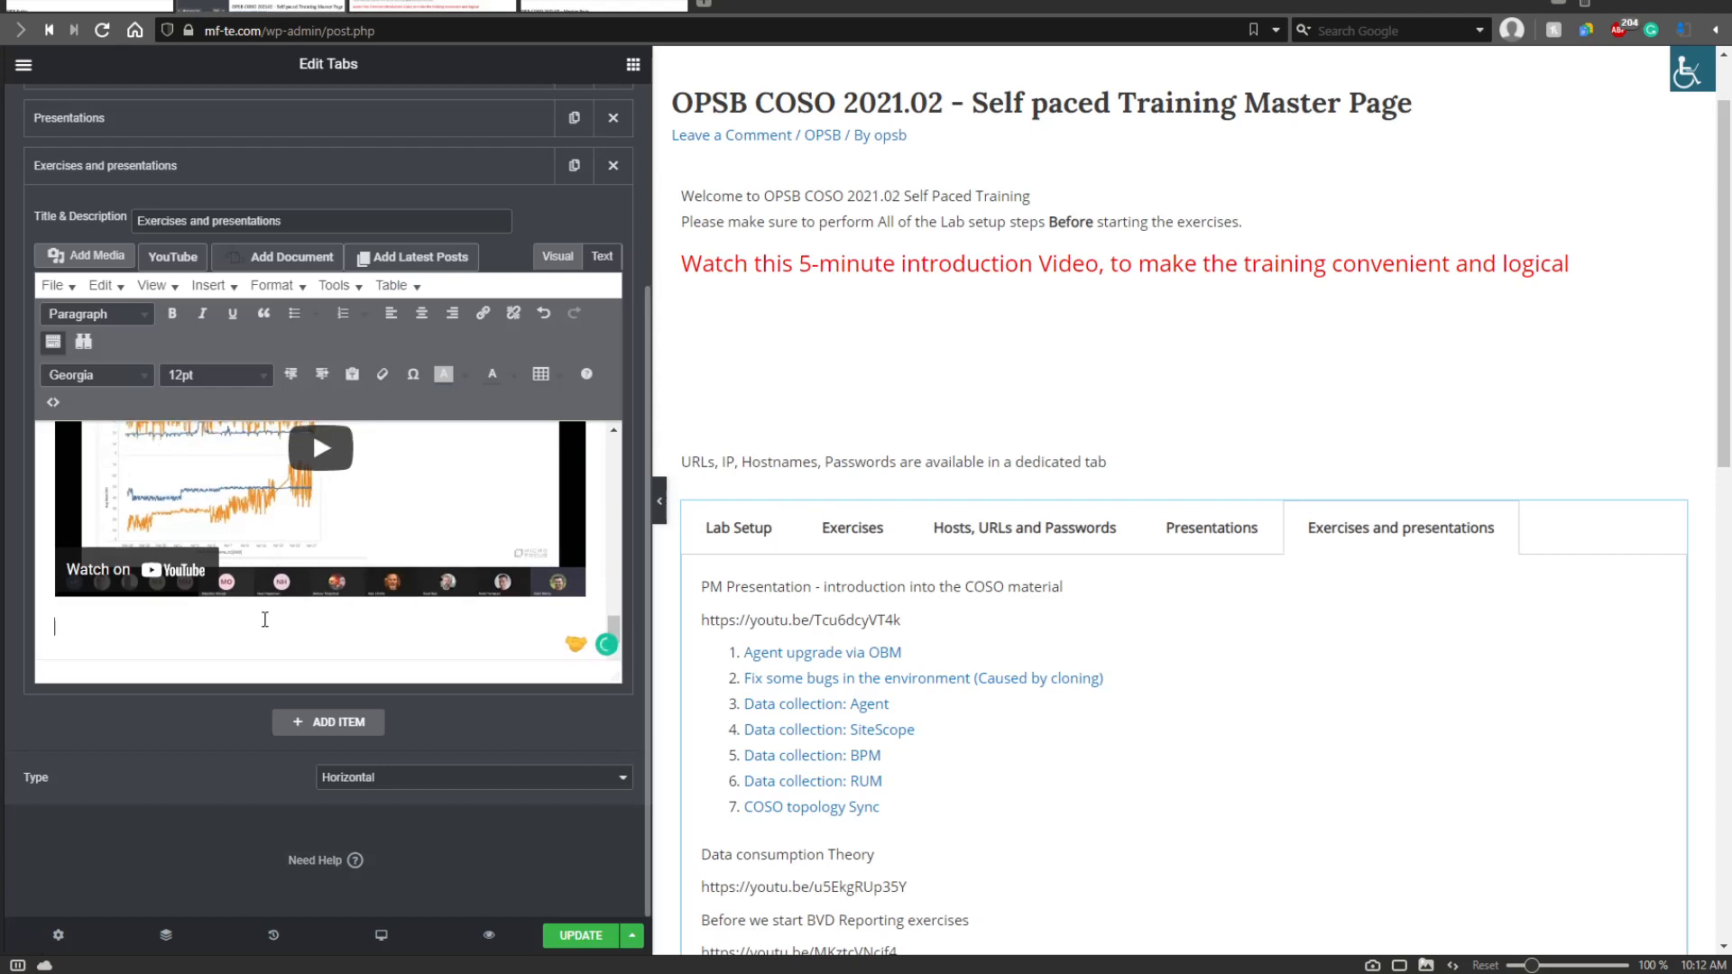
key("ctrl+v")
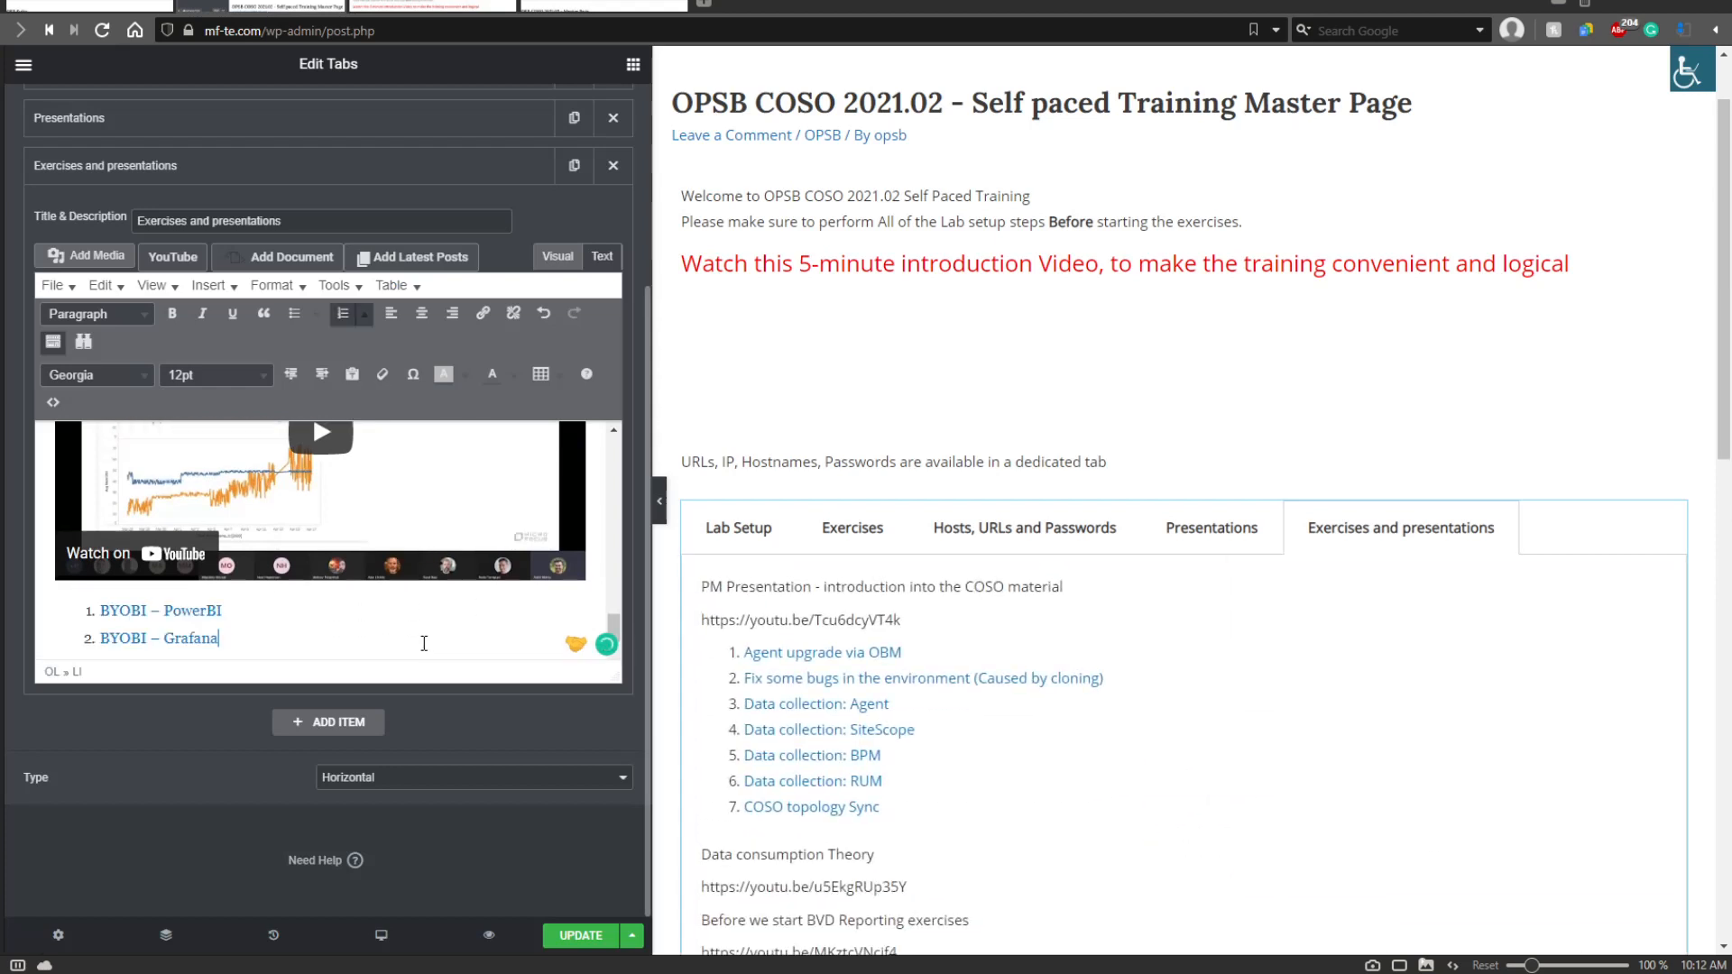
Add the heading line "Performance Dashboards Presentation" below the BYOBI exercise list, with an empty line after it.
key("Return")
scroll(373, 596, "down", 1)
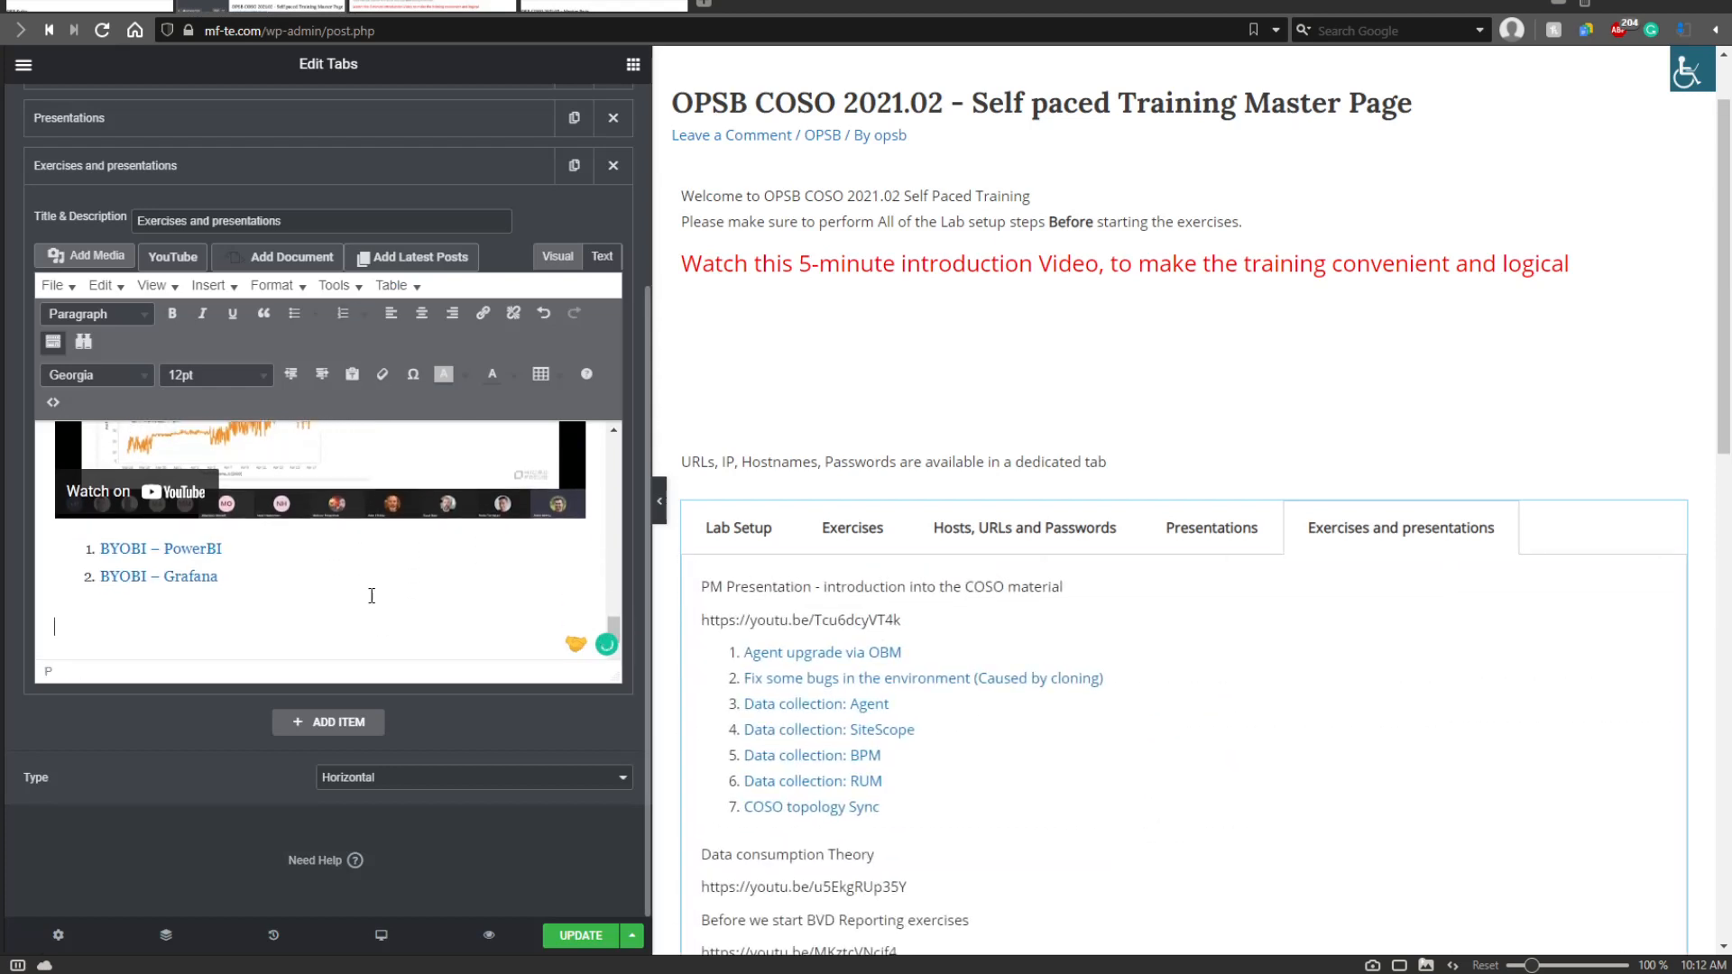
type("Performa")
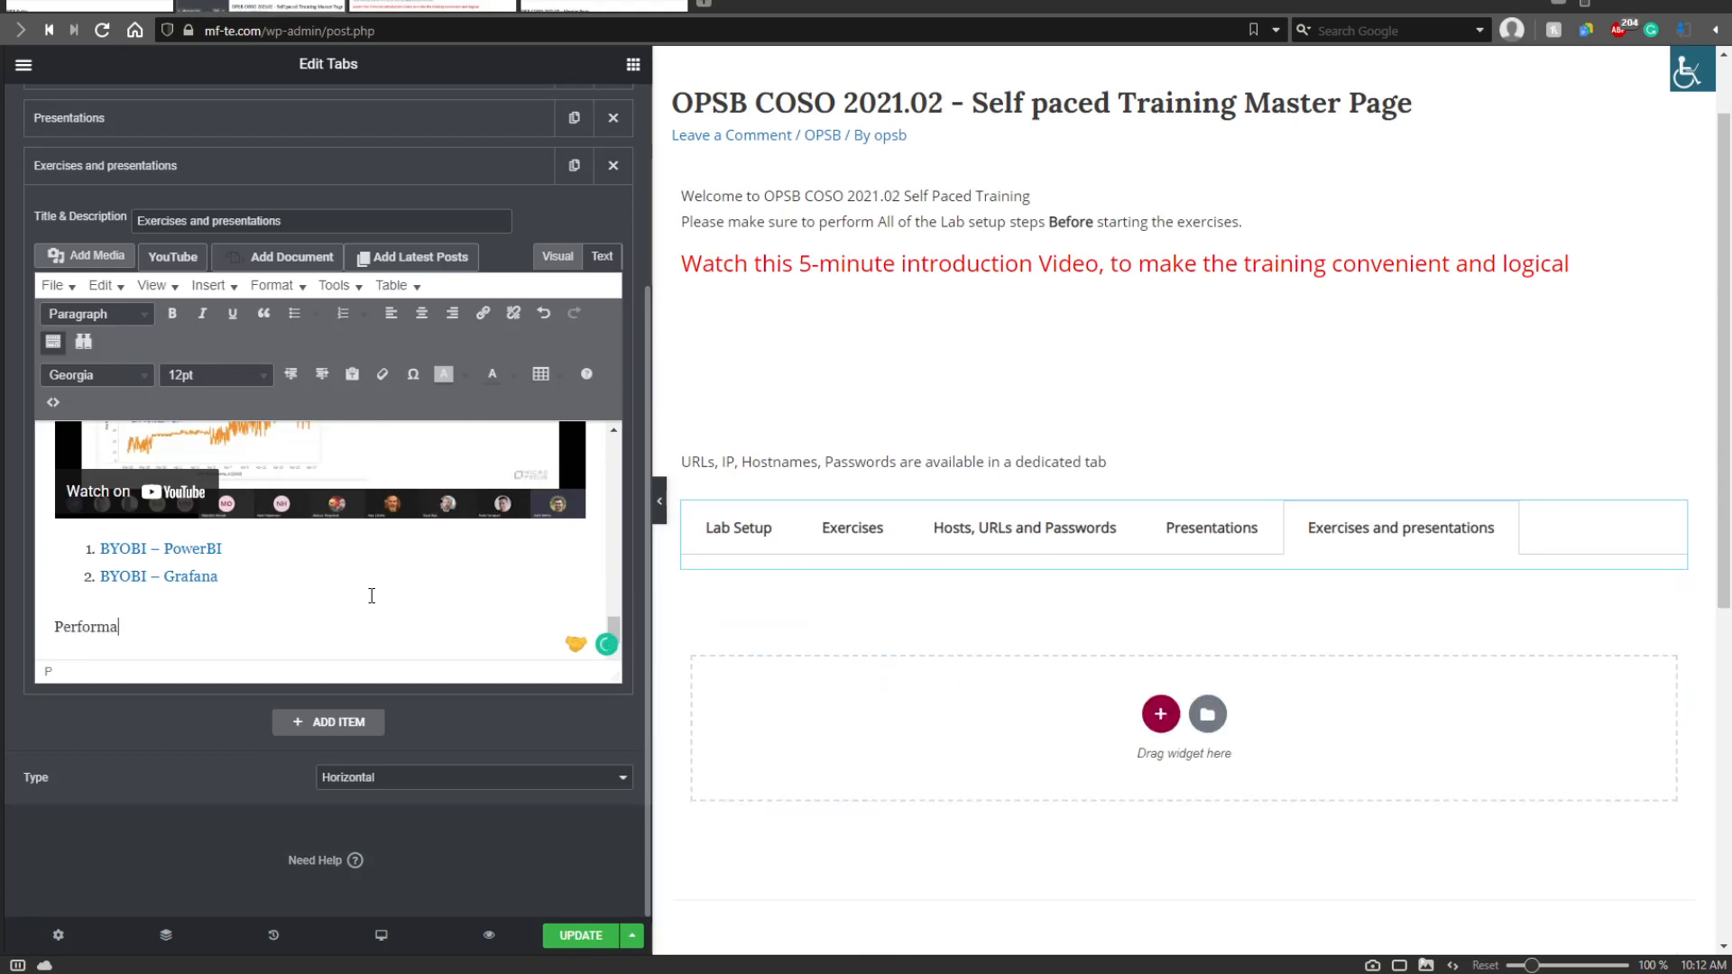
type("nce Dashboards")
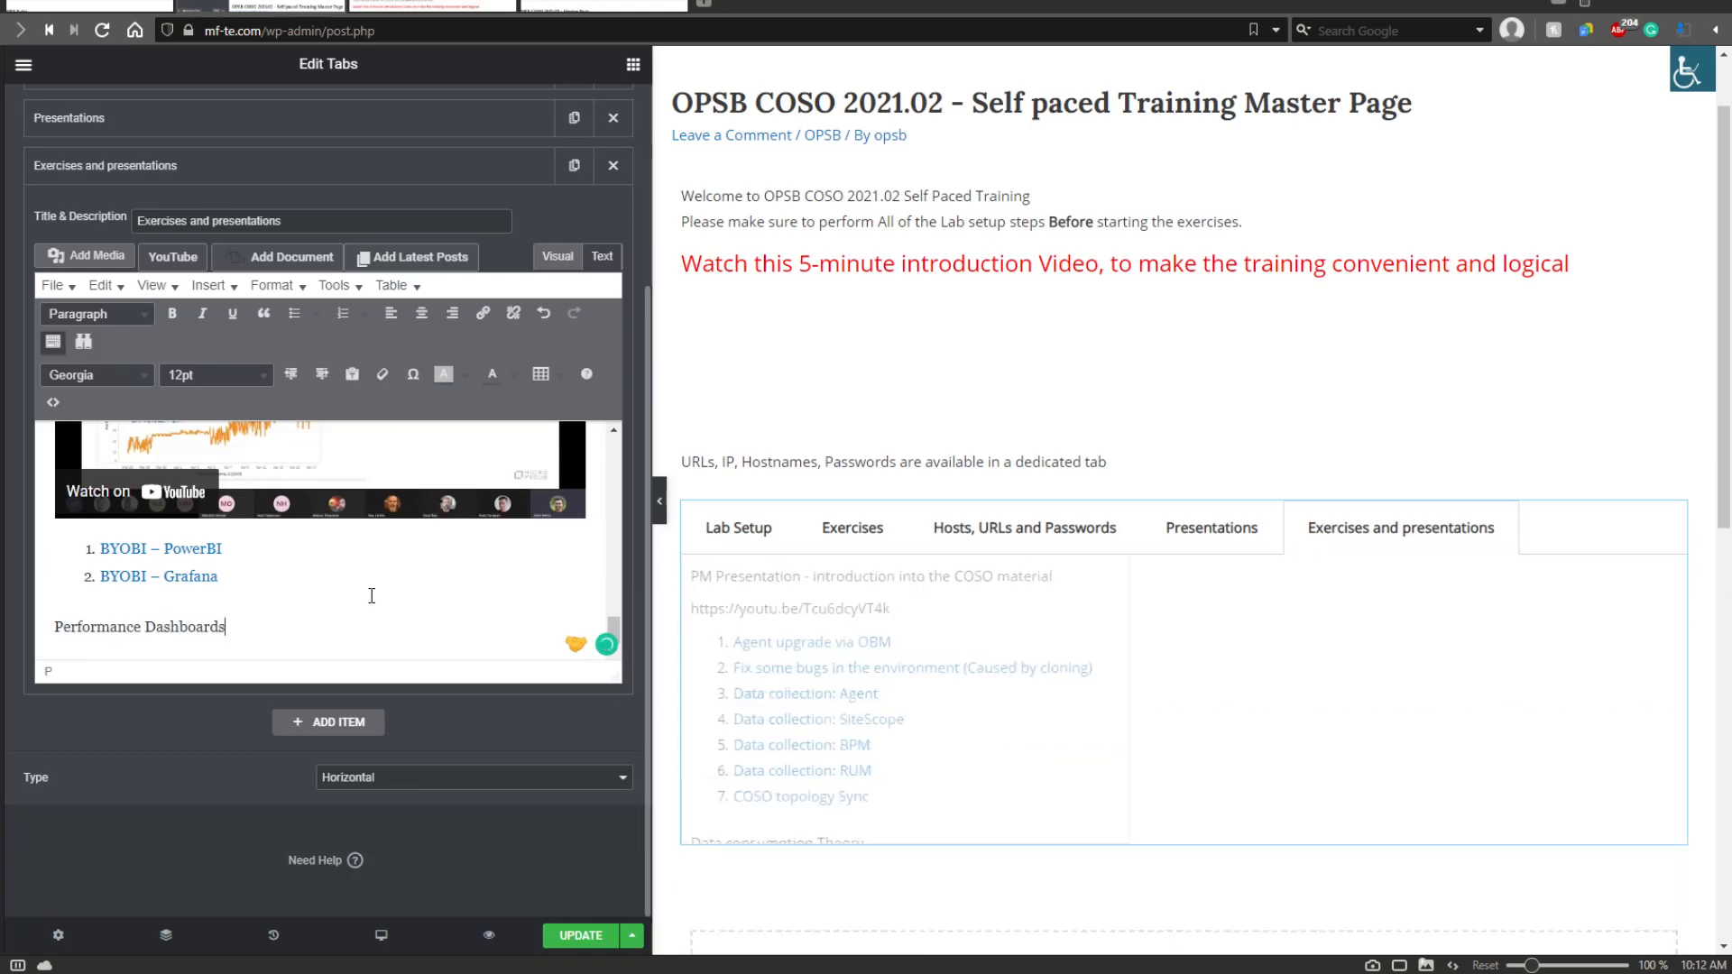
type(" pr")
key("BackSpace")
key("BackSpace")
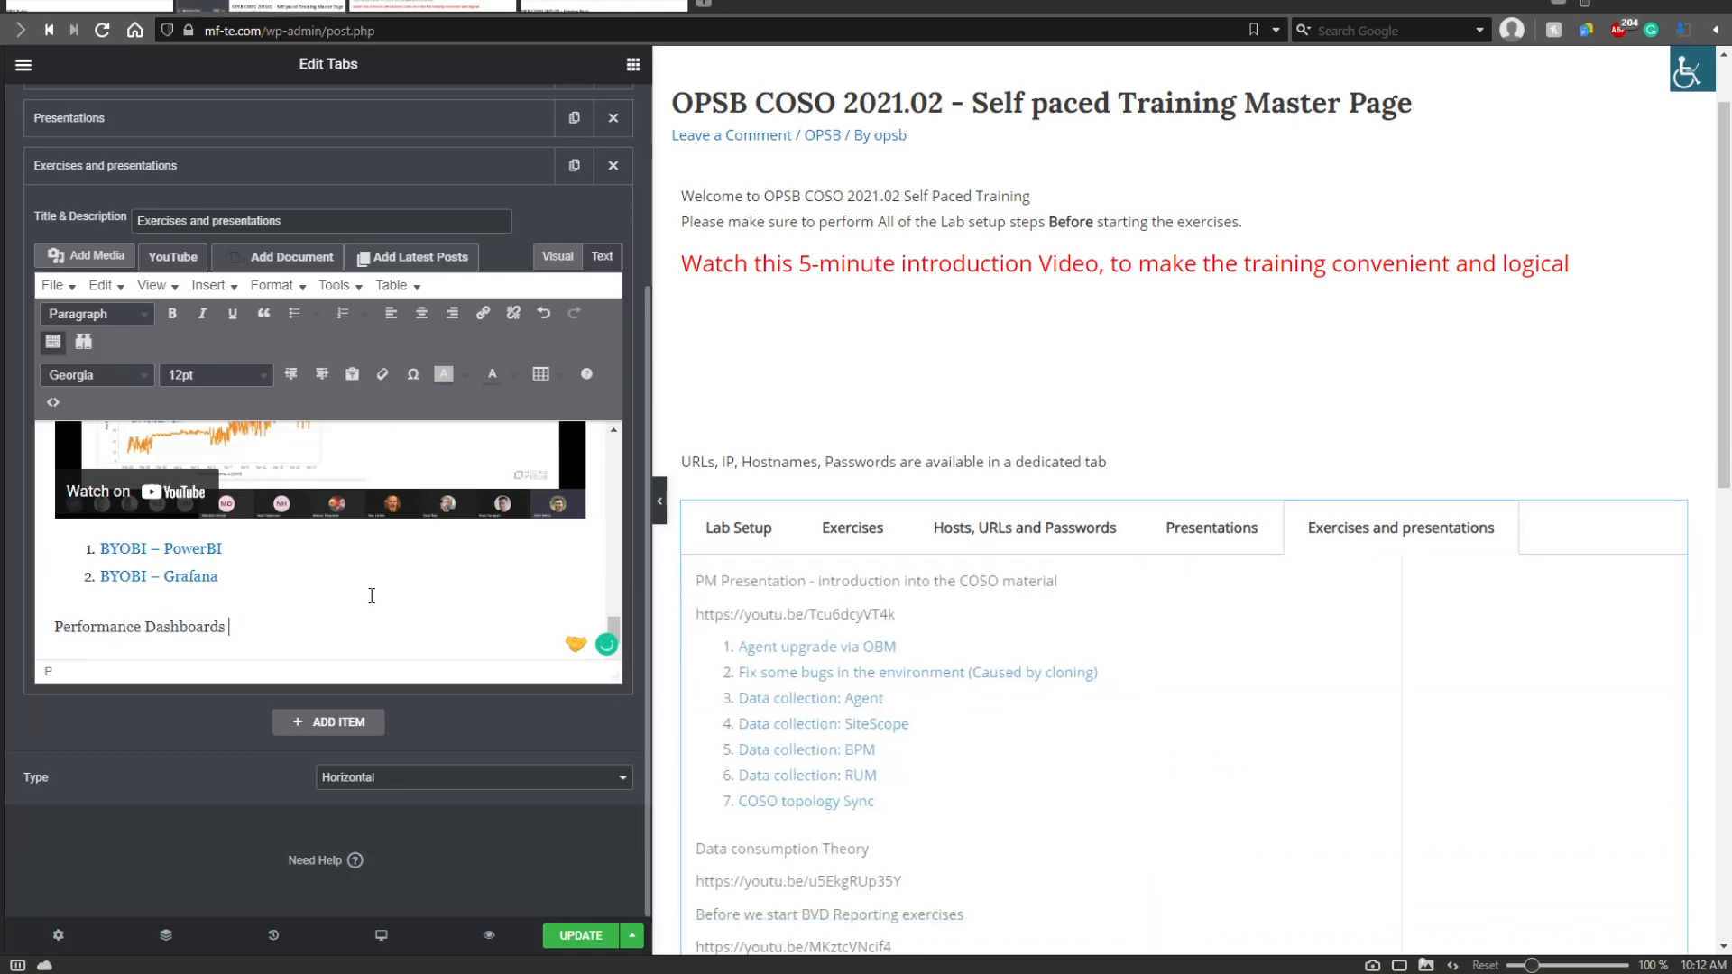
type("Presentation")
key("Return")
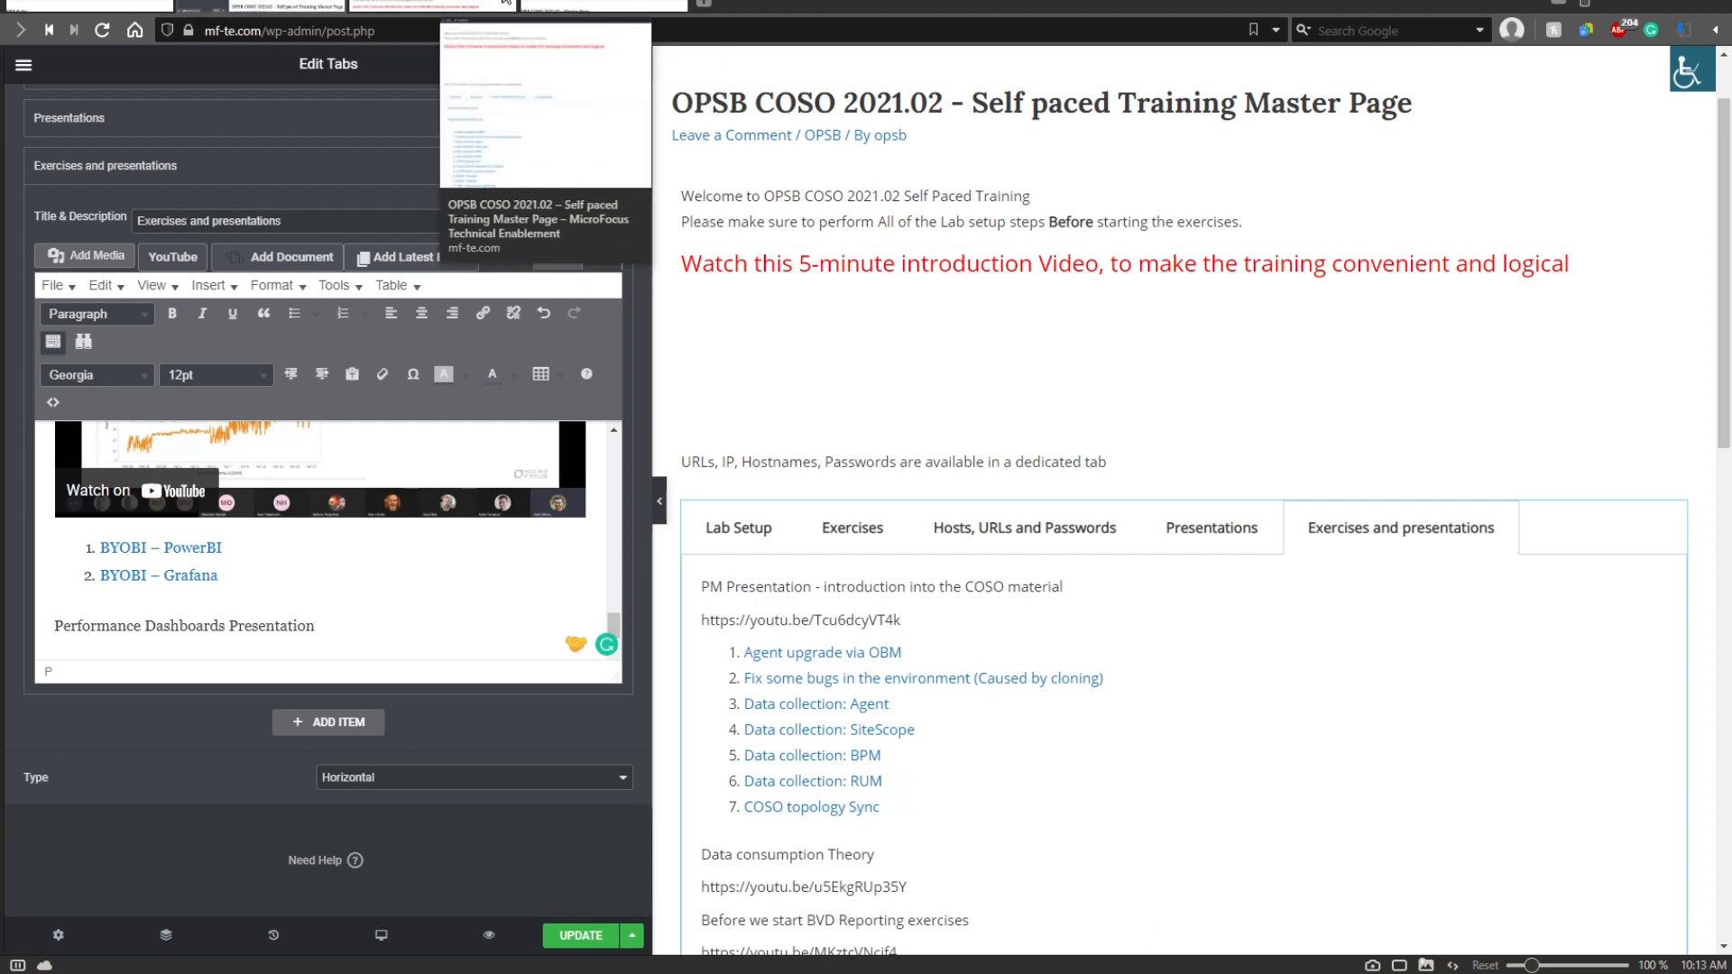
Get the share link of the North America Performance Dashboards video from the NA Videos section of the existing COSO Master Page.
left_click(585, 4)
scroll(1534, 371, "up", 20)
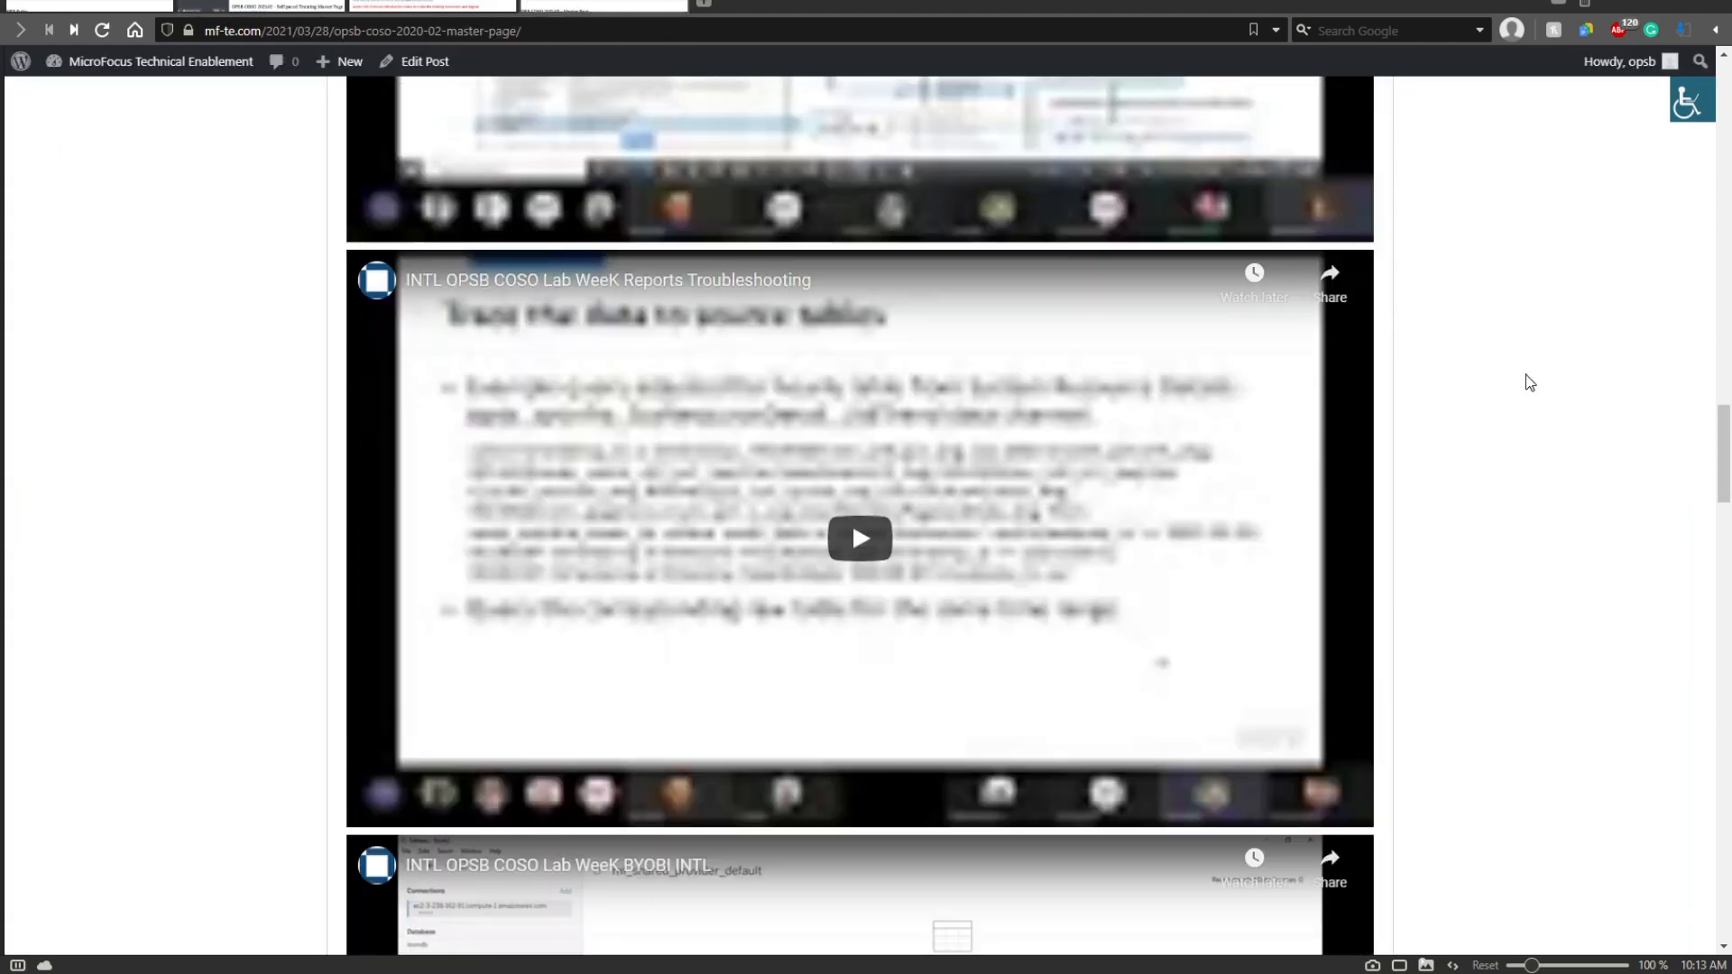
scroll(1428, 365, "up", 1)
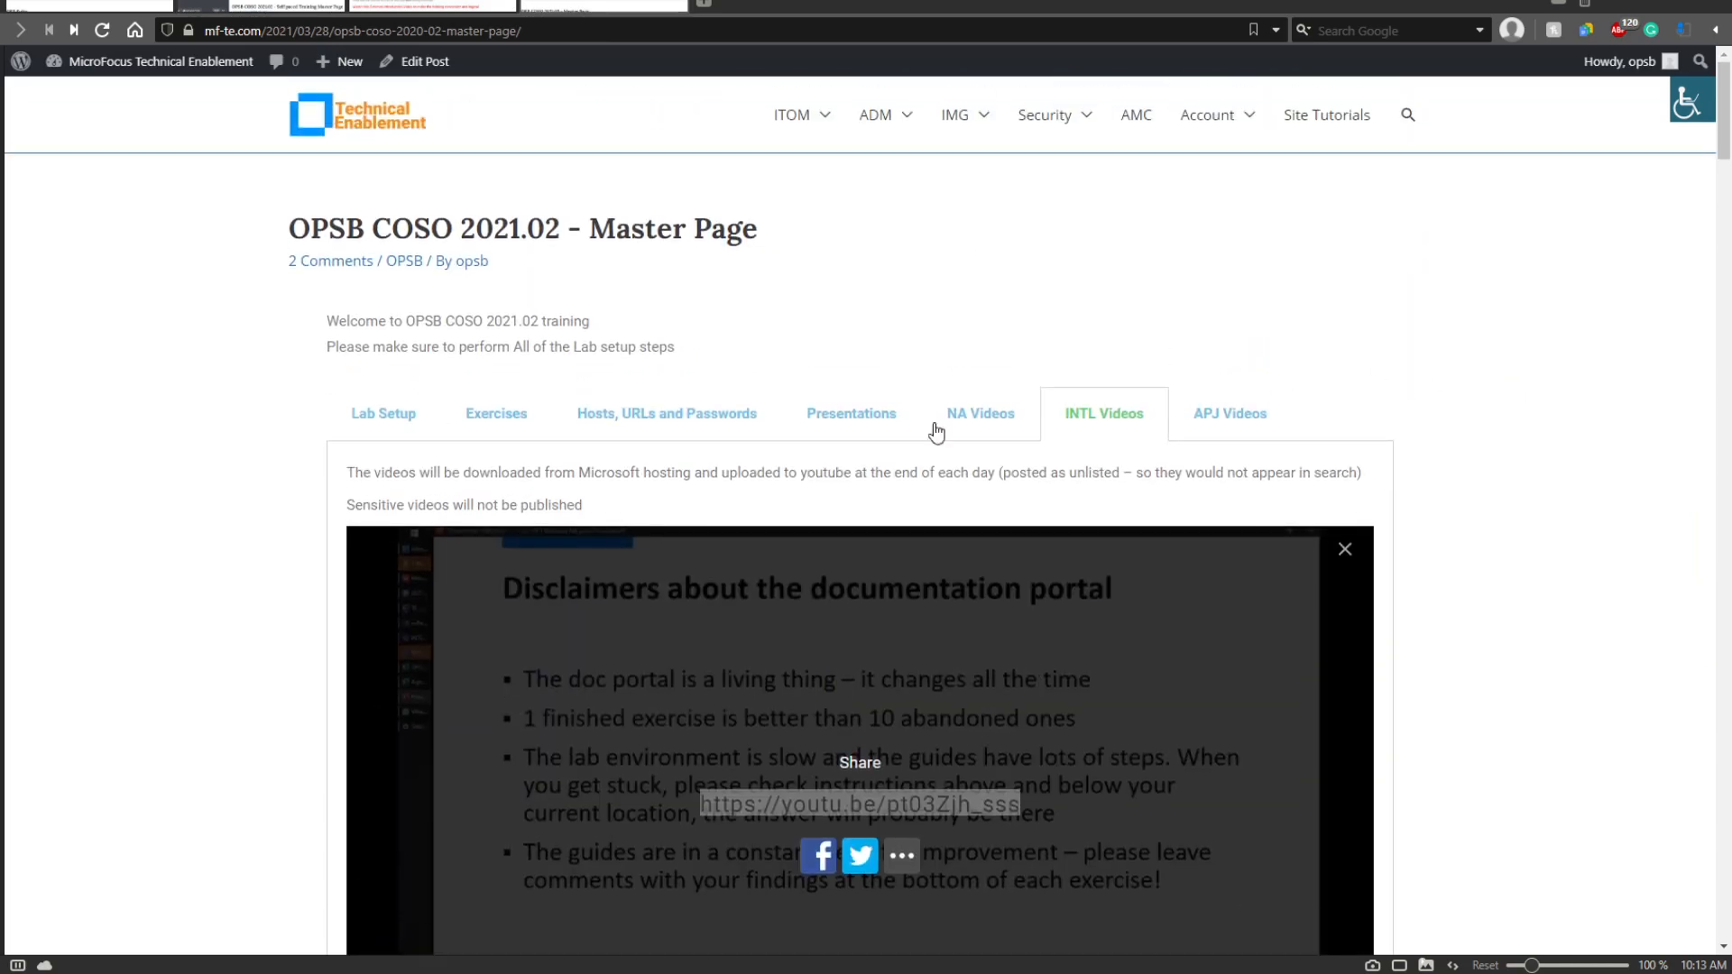
left_click_drag(933, 425, 971, 424)
left_click(972, 424)
left_click(1505, 418)
scroll(1101, 455, "down", 15)
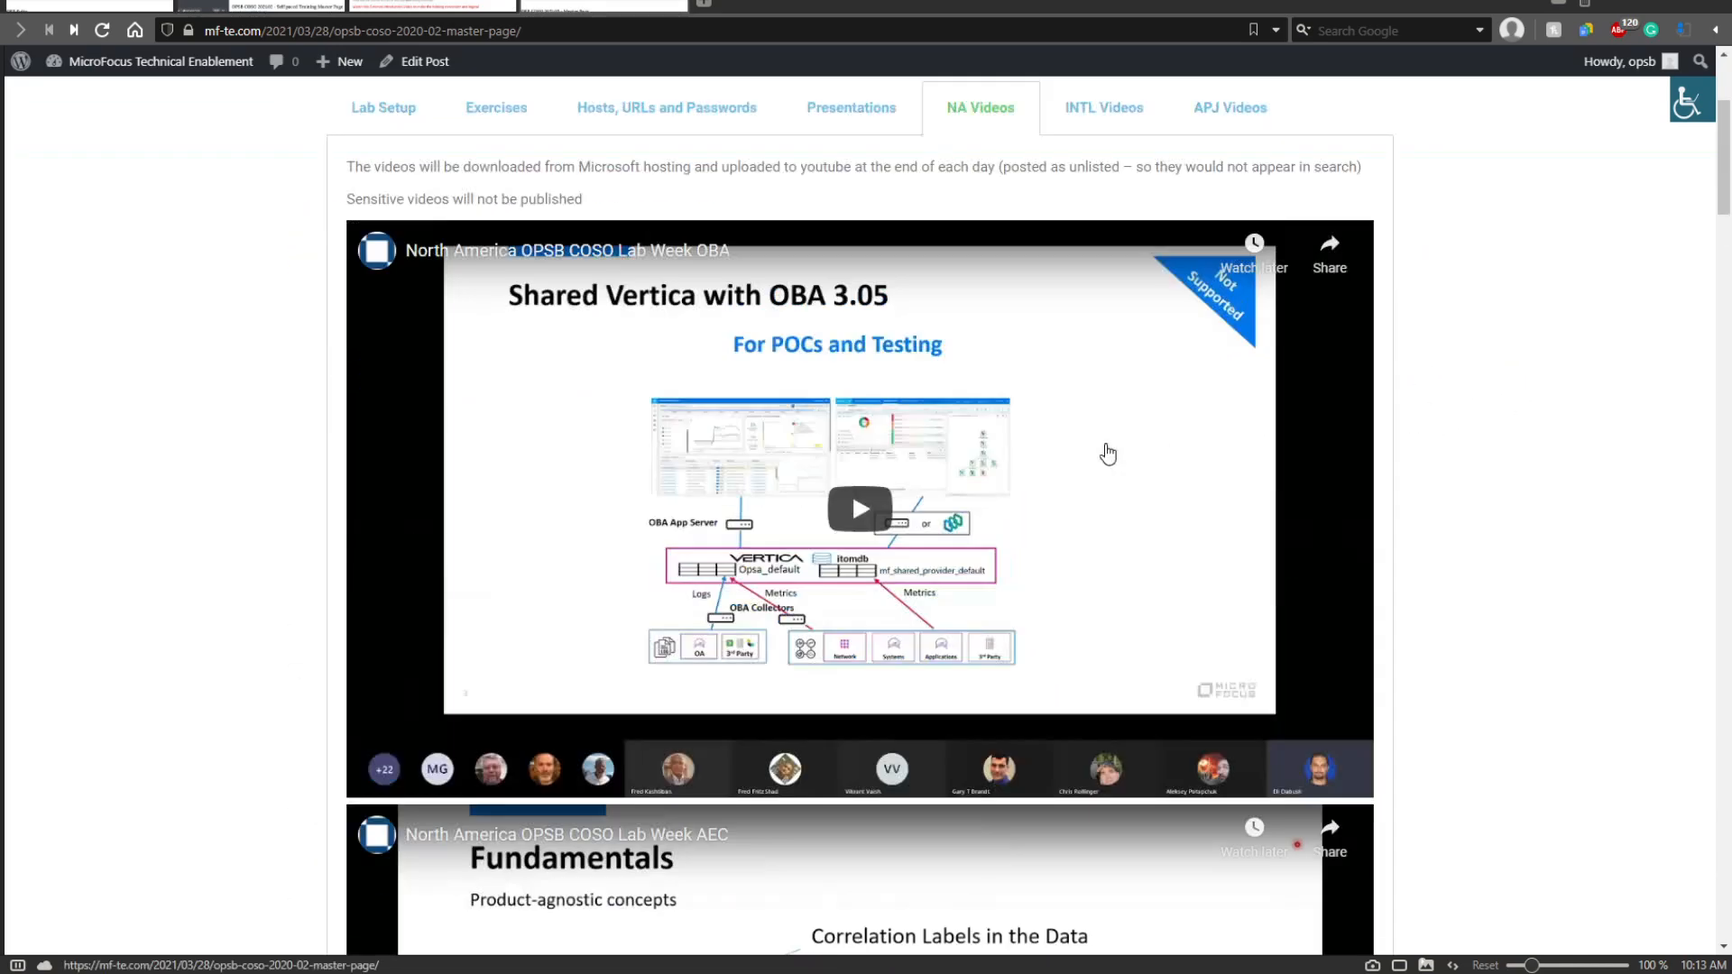
scroll(1098, 462, "down", 20)
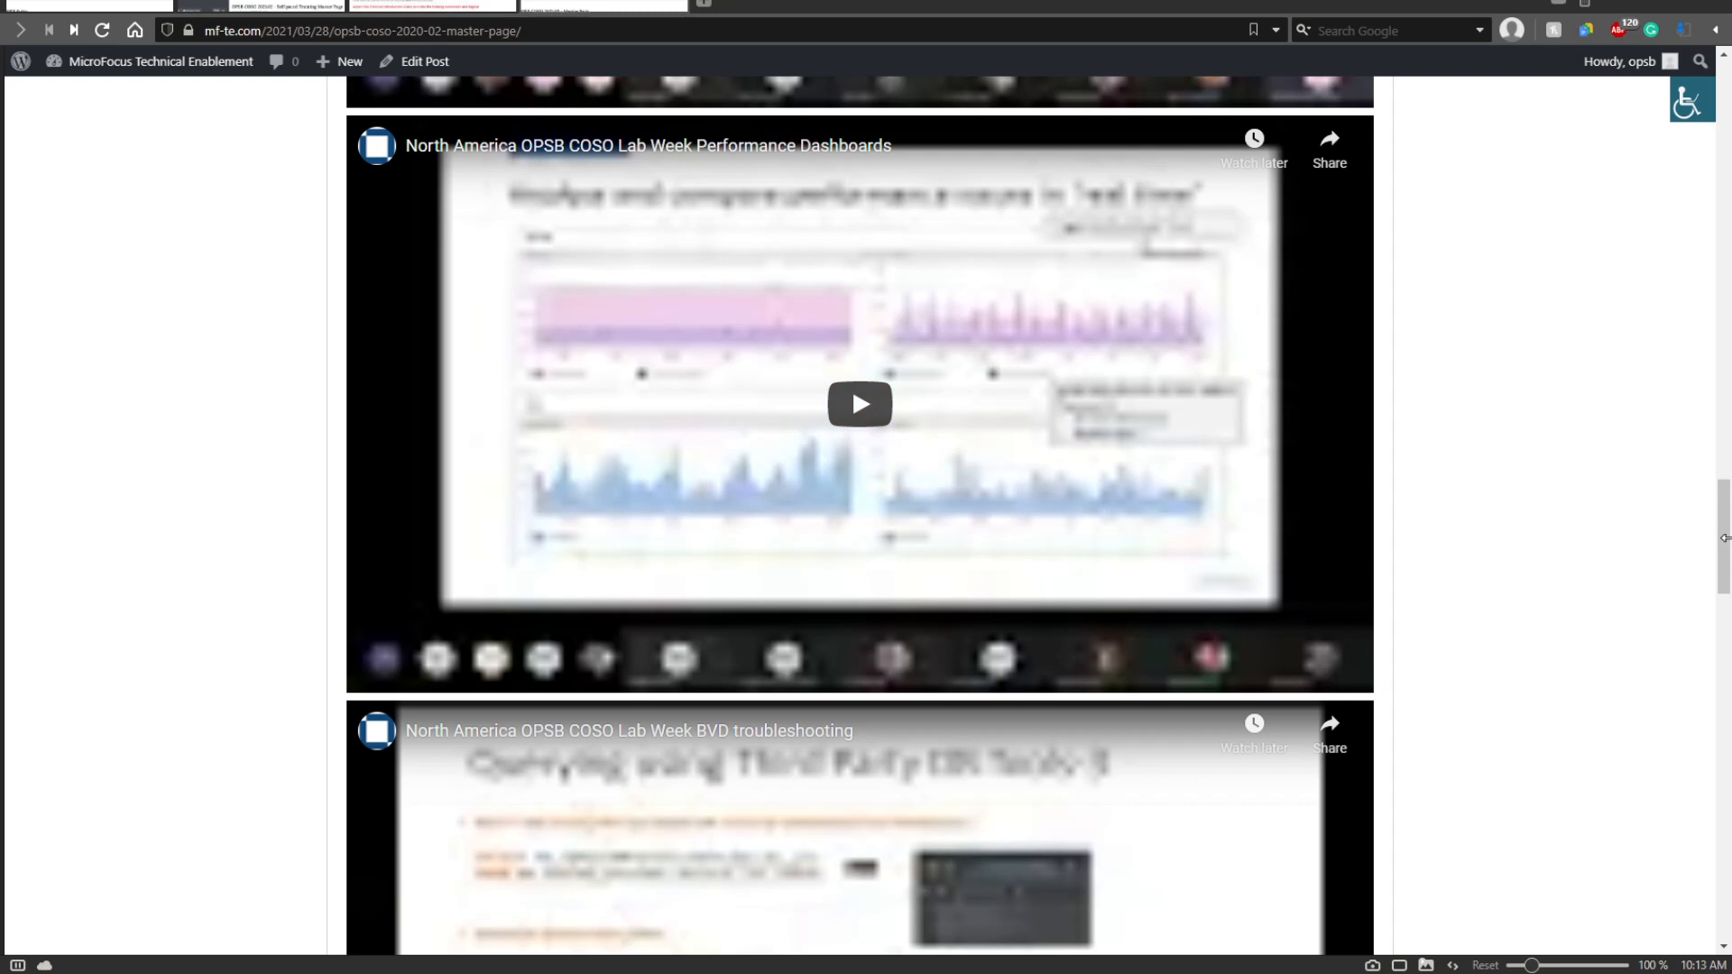
scroll(1725, 539, "down", 4)
scroll(1727, 539, "up", 5)
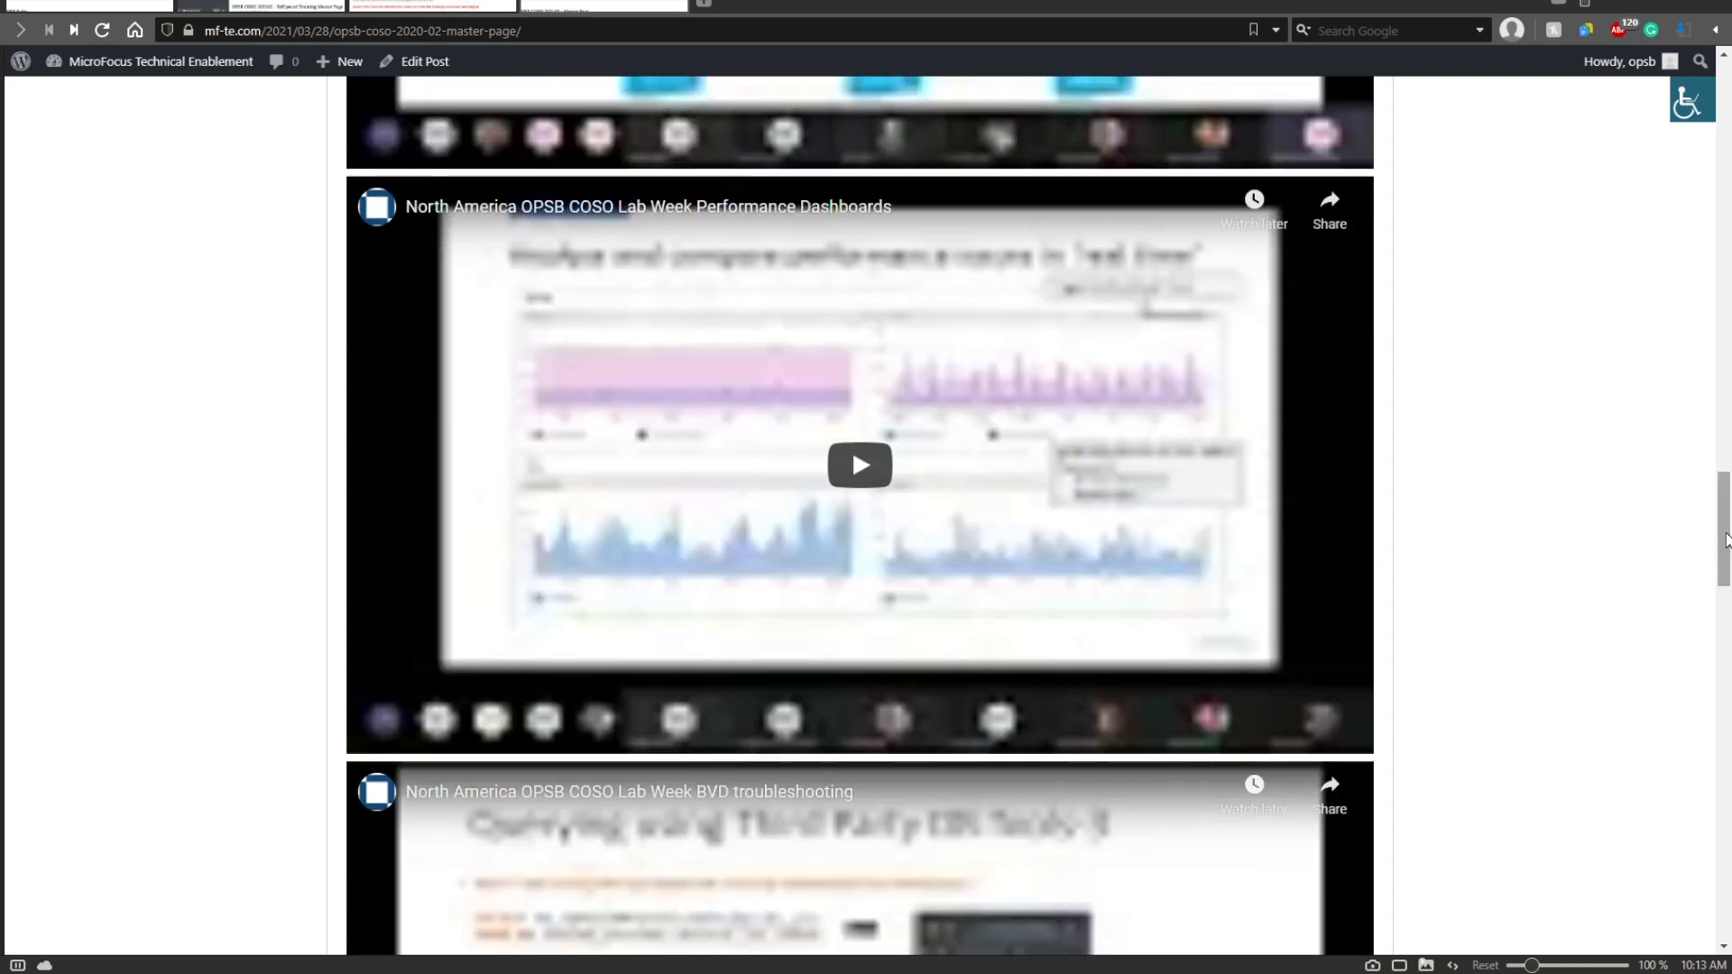
left_click(1329, 213)
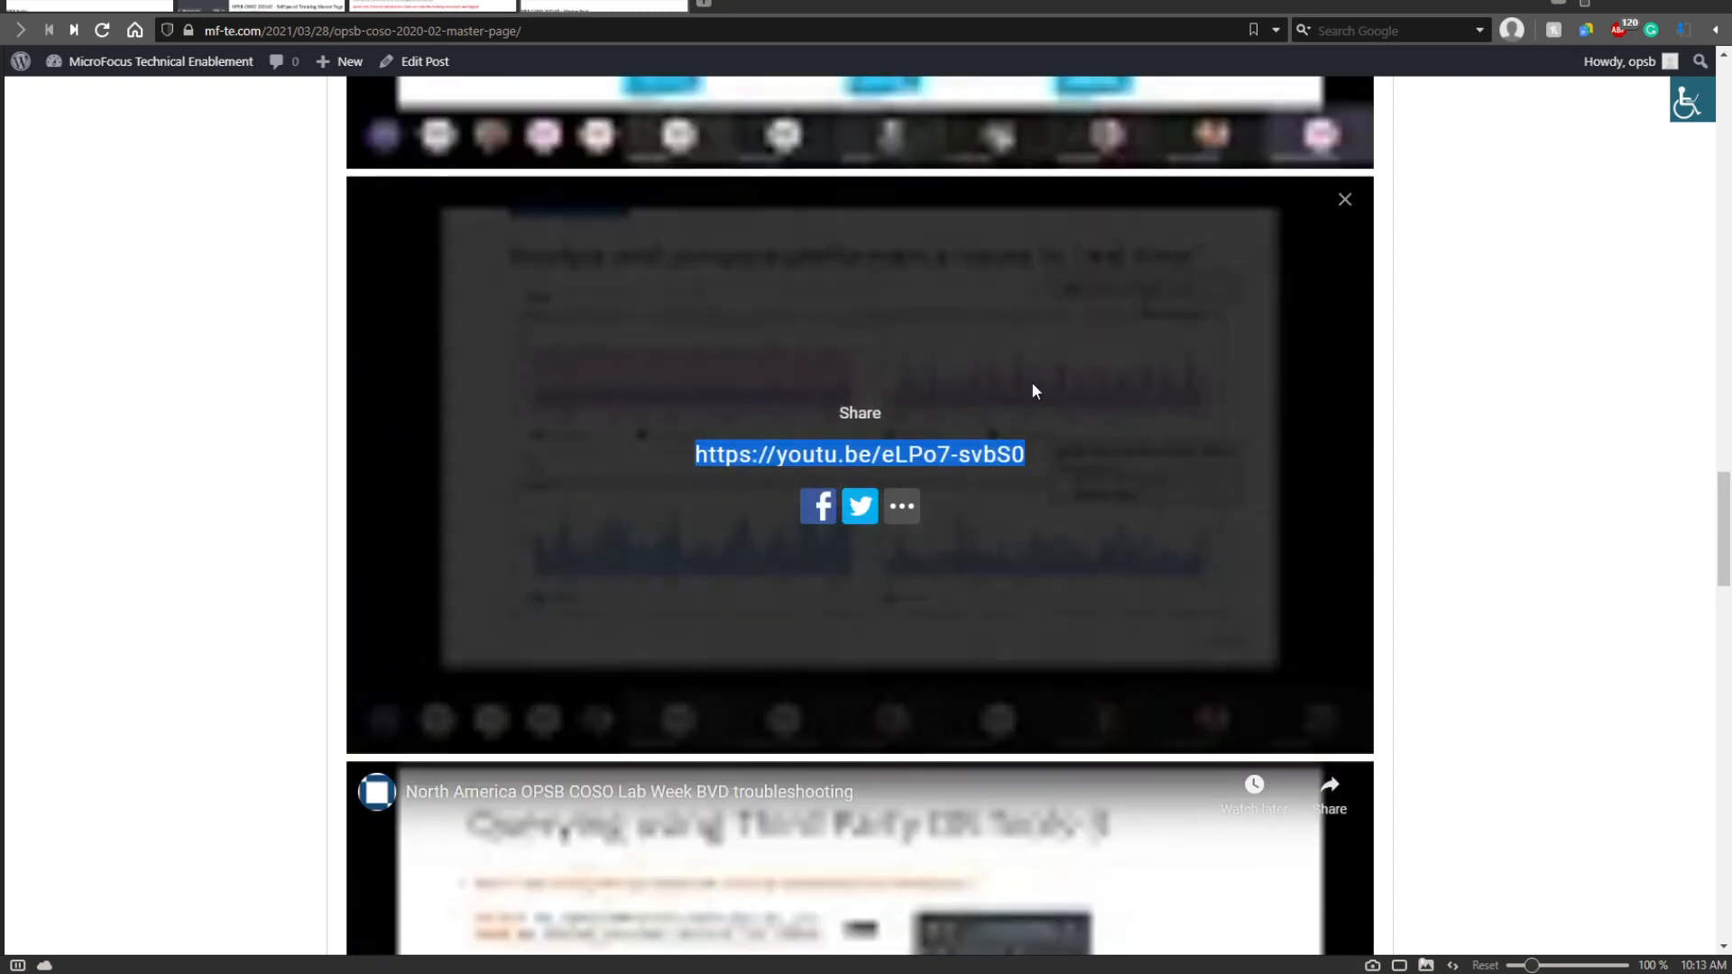
Embed the Performance Dashboards video in the post editor, below its heading, and start a new line after it.
left_click(385, 5)
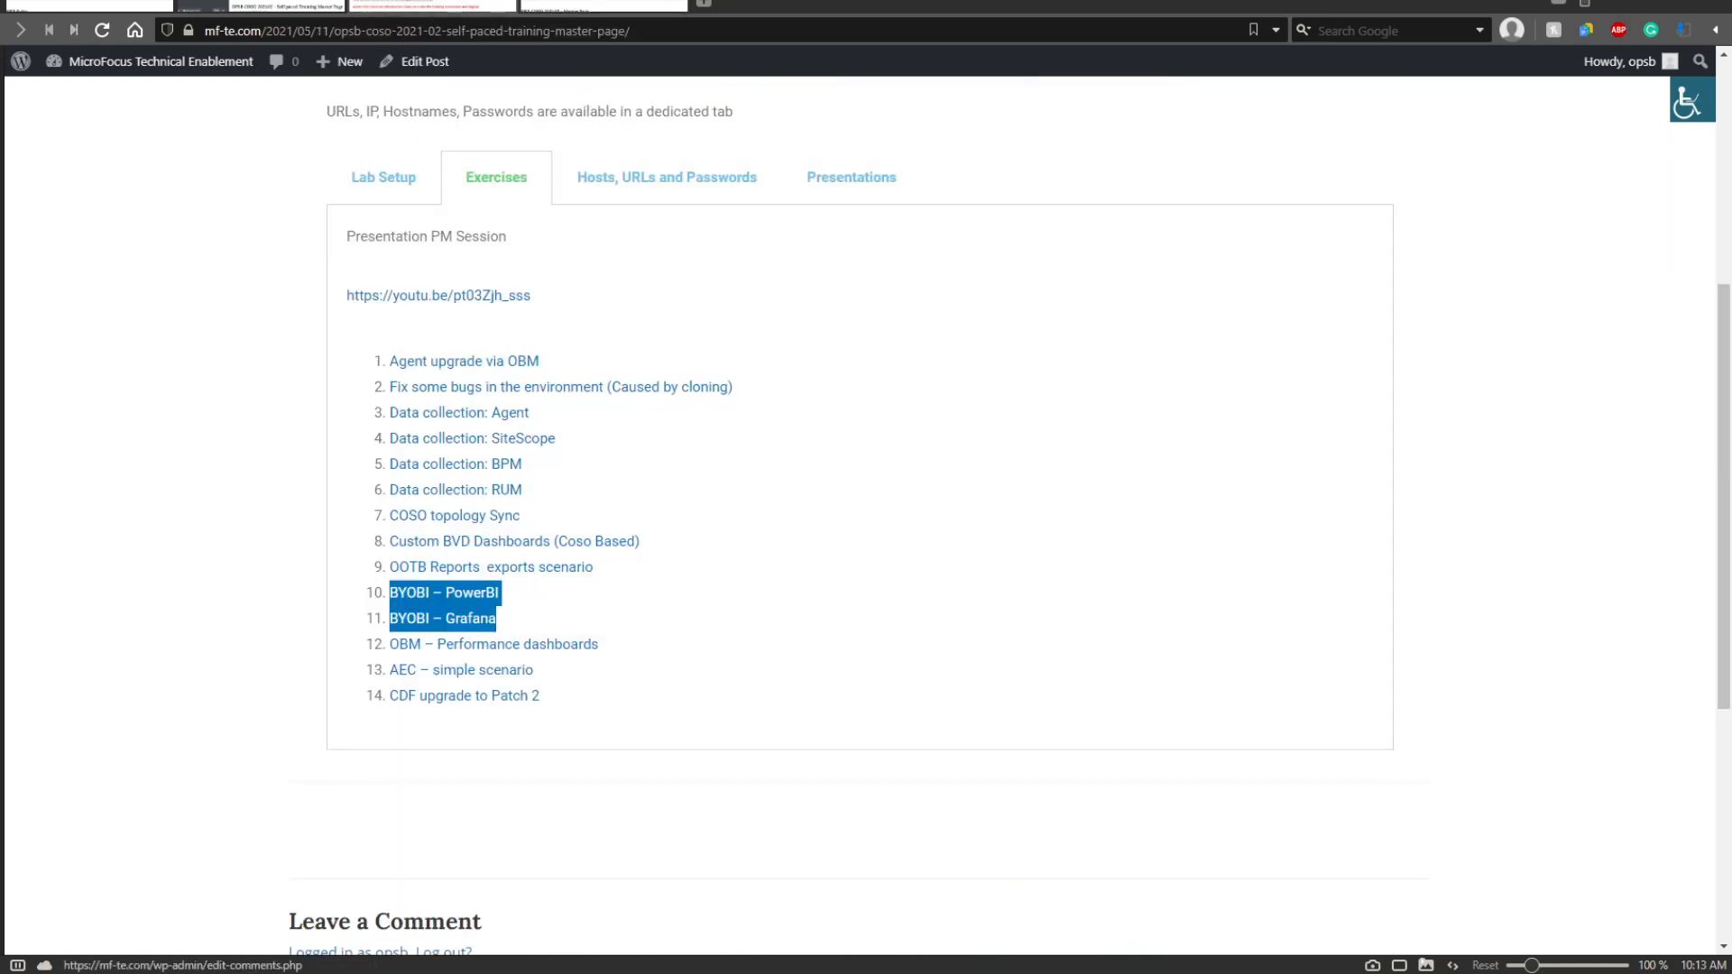
left_click(278, 5)
scroll(394, 636, "down", 1)
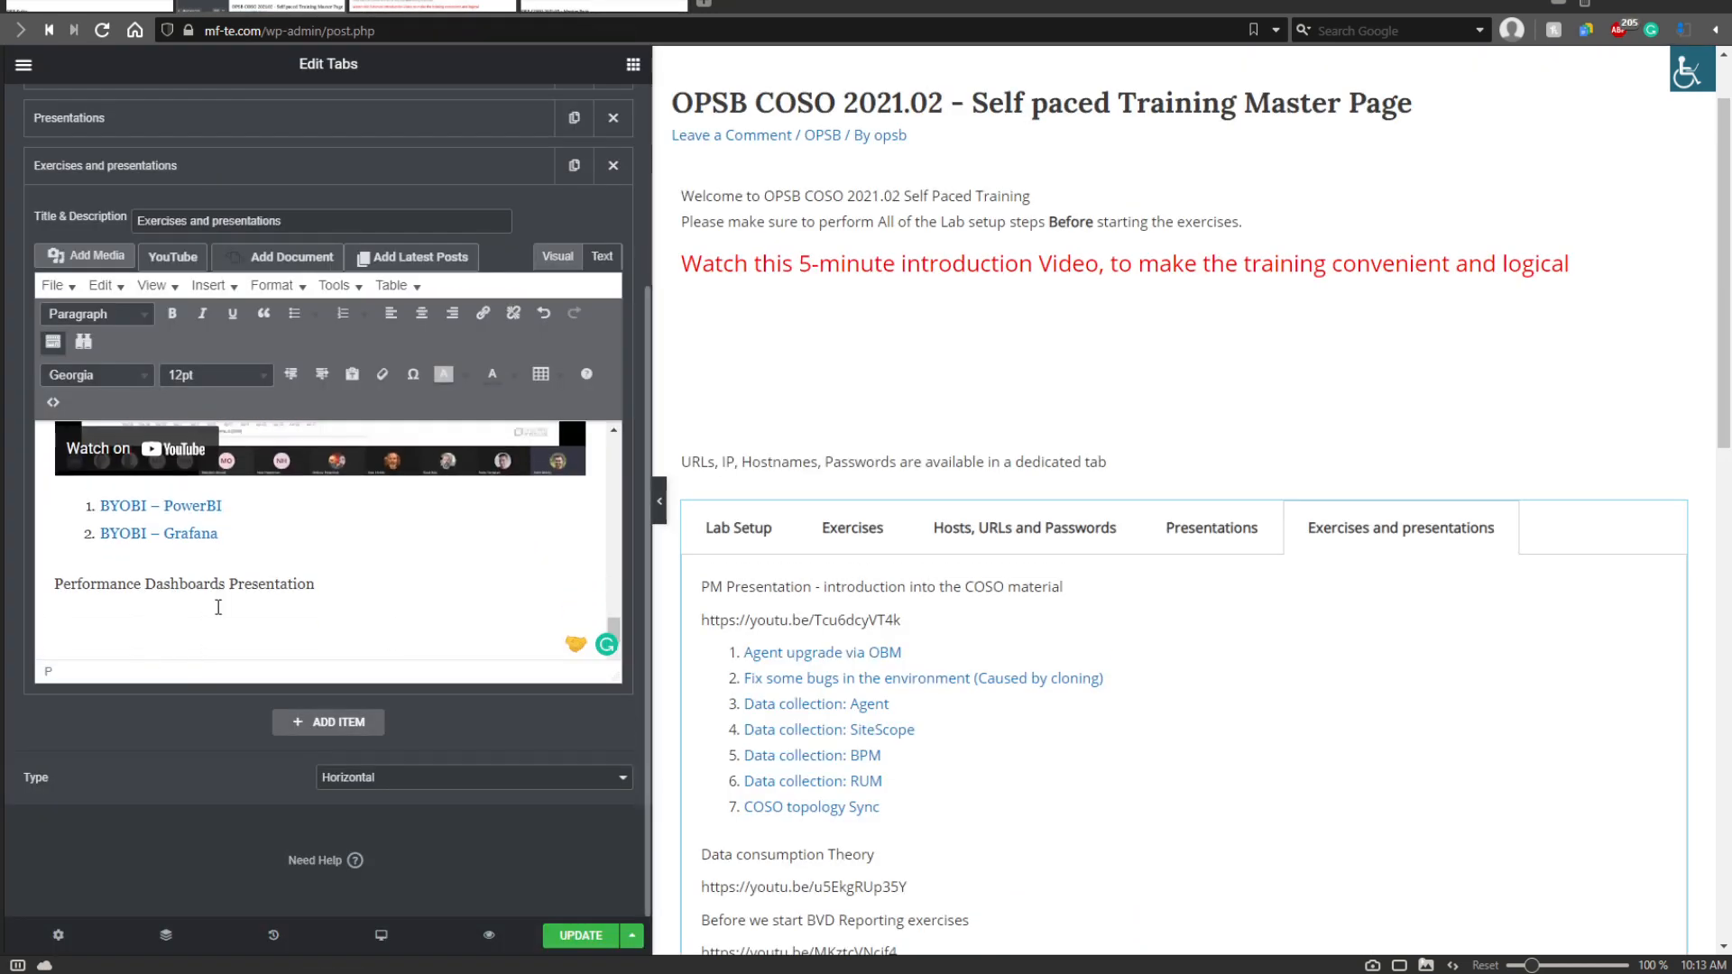
key("ctrl+v")
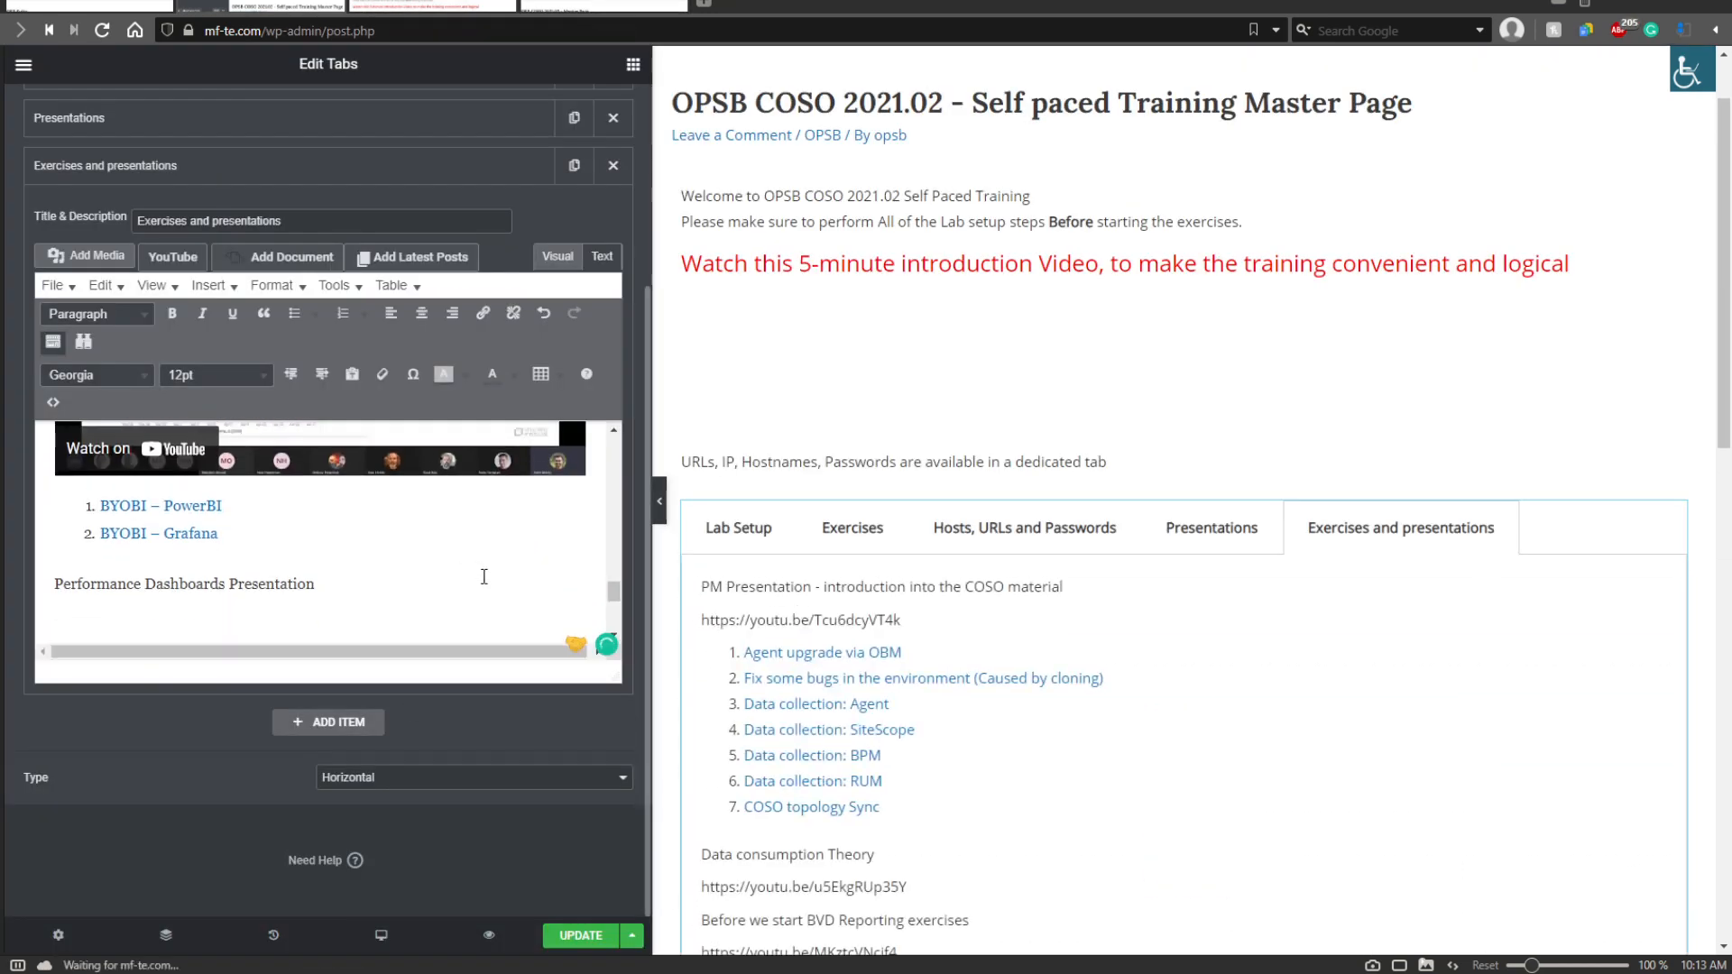
scroll(519, 582, "down", 4)
key("Return")
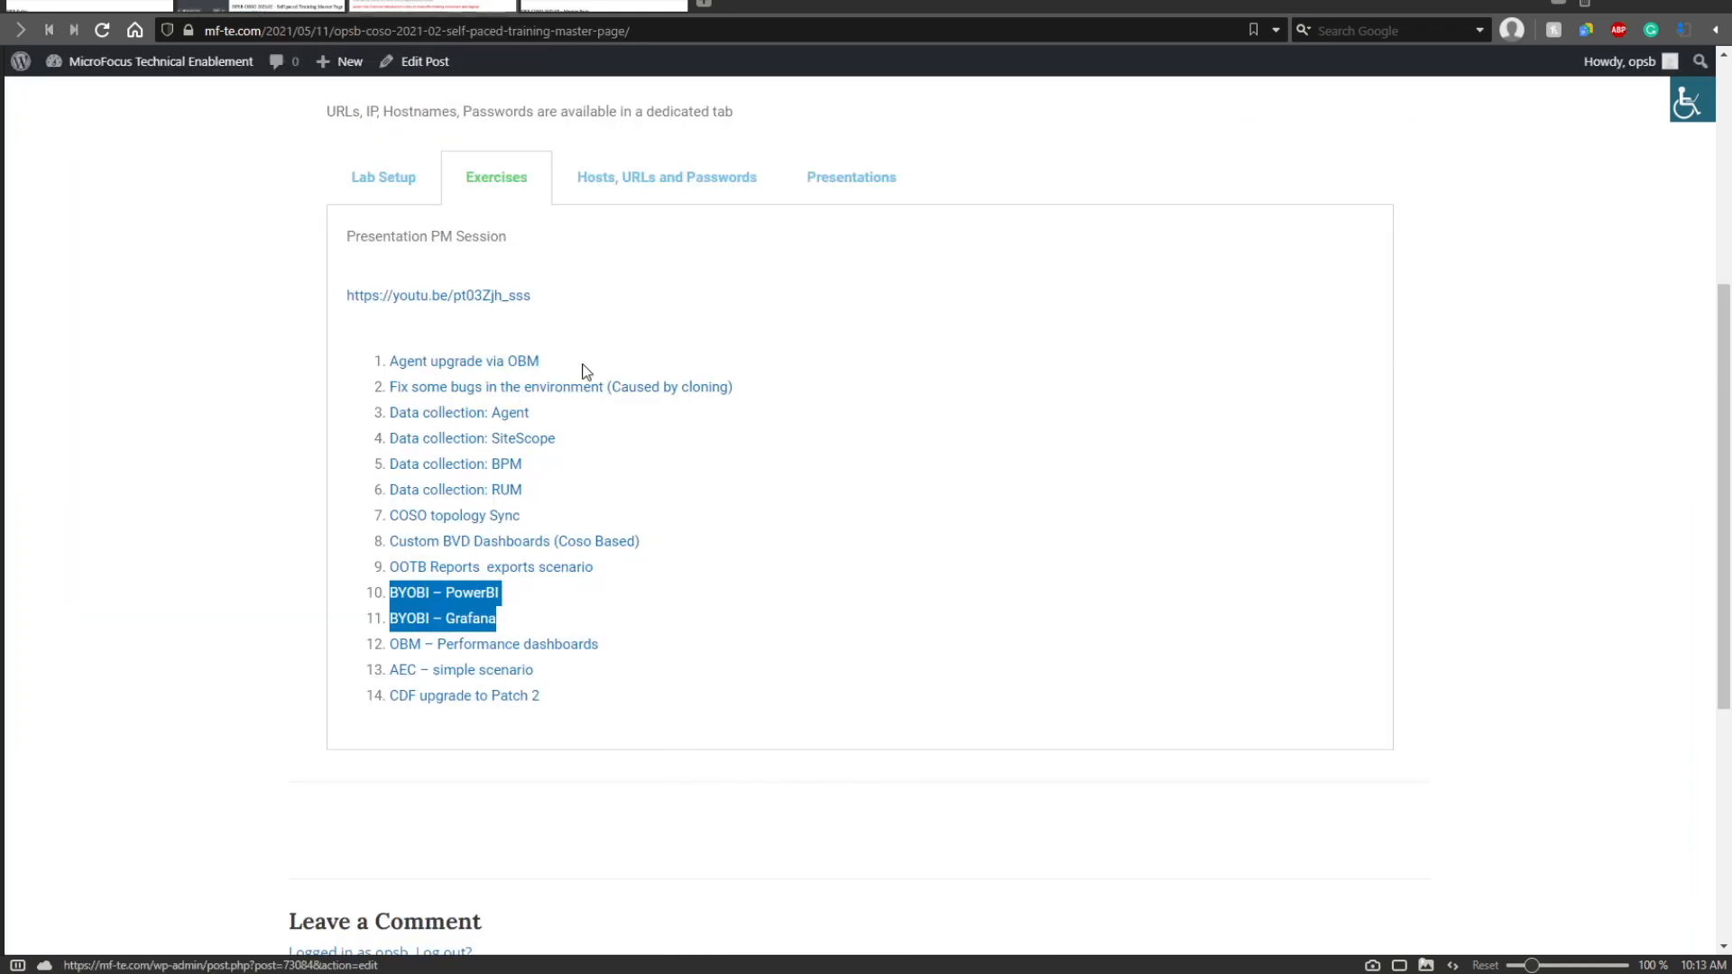
Copy the OBM – Performance dashboards link from the published Exercises list and paste it below the Performance Dashboards video.
left_click(629, 659)
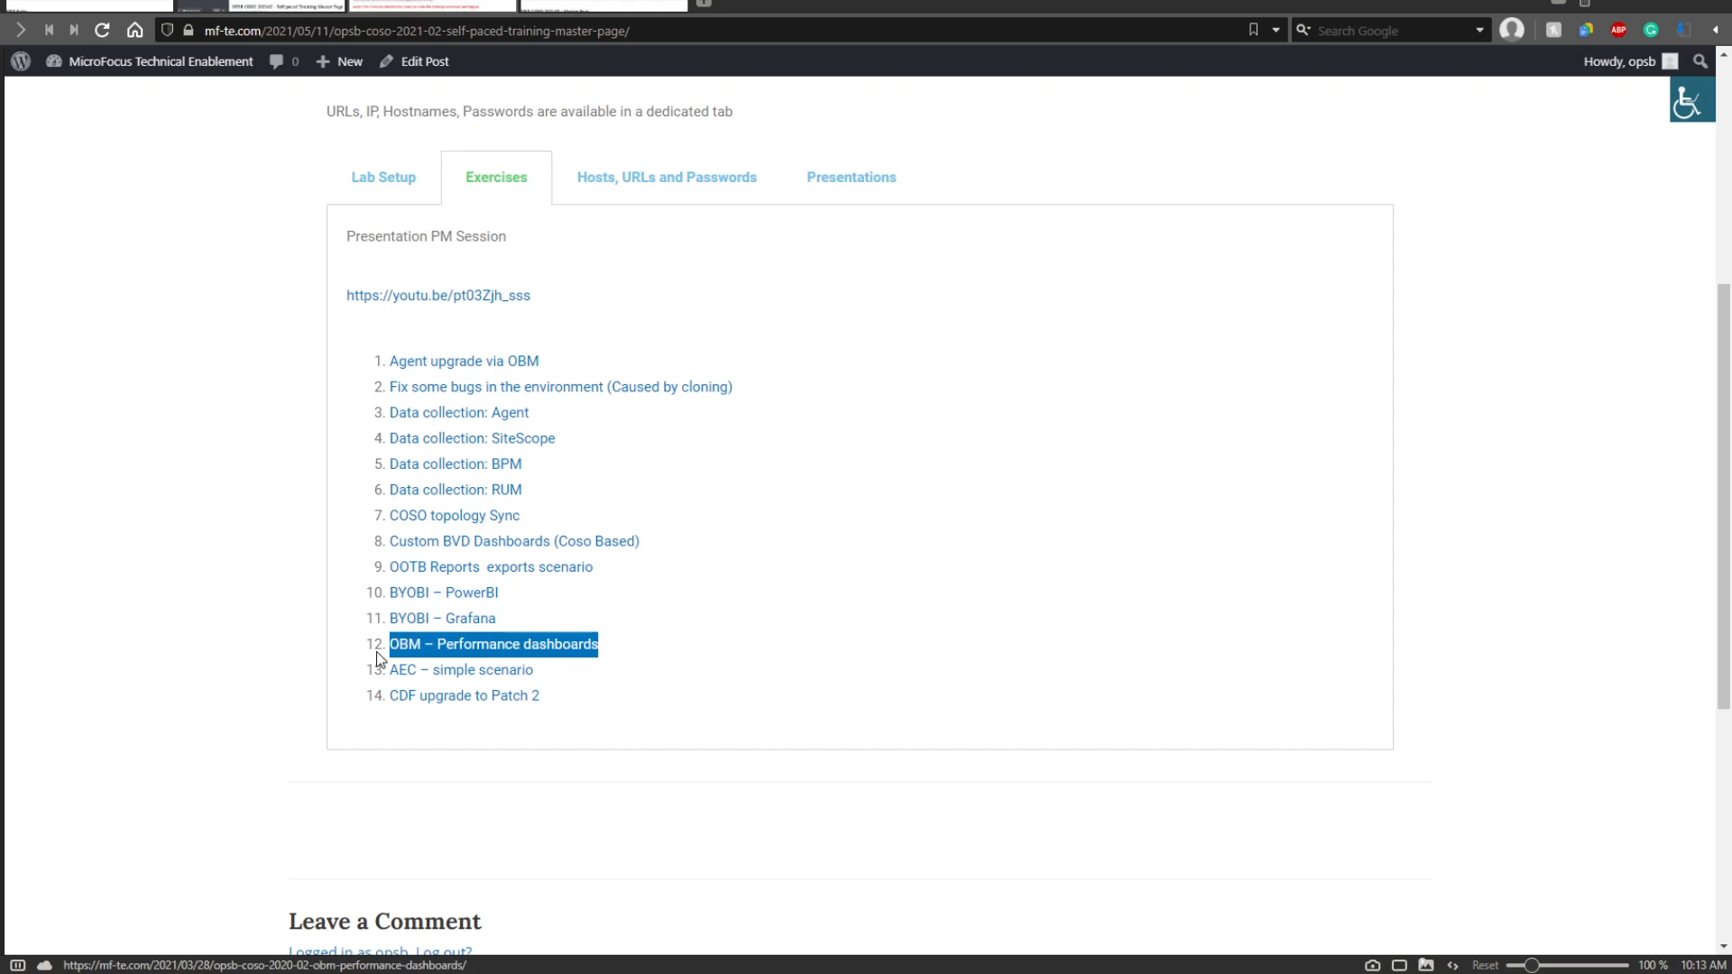
left_click(307, 4)
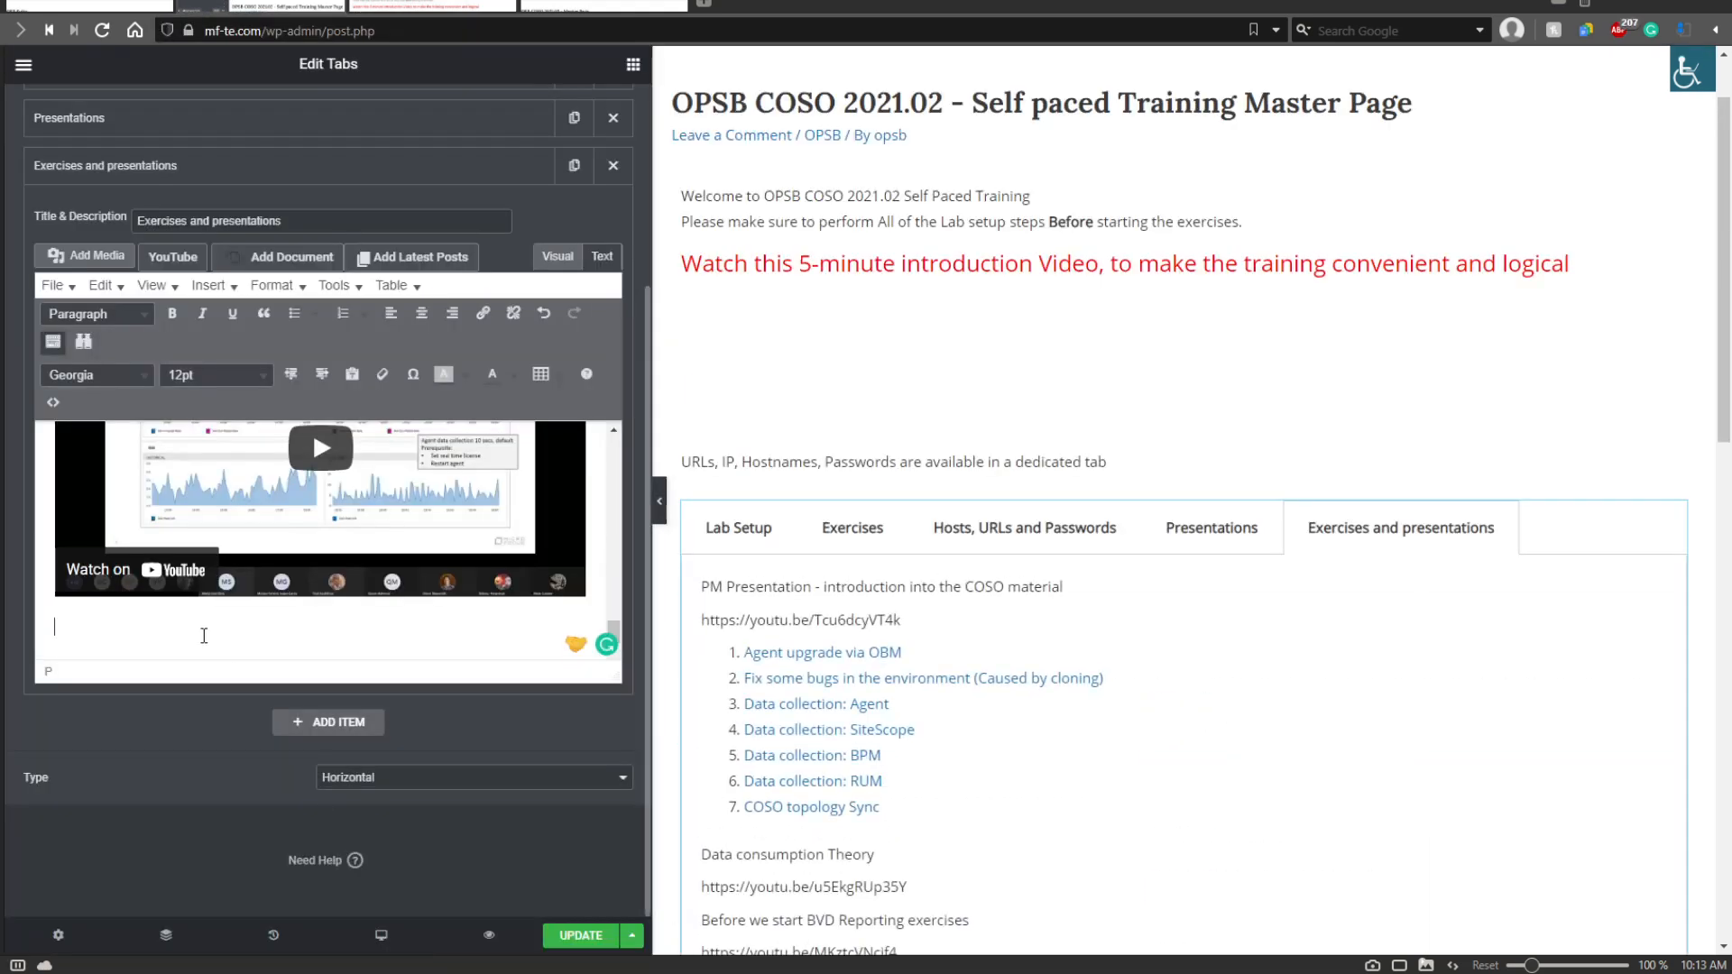
type("OBM – Performance dashboards")
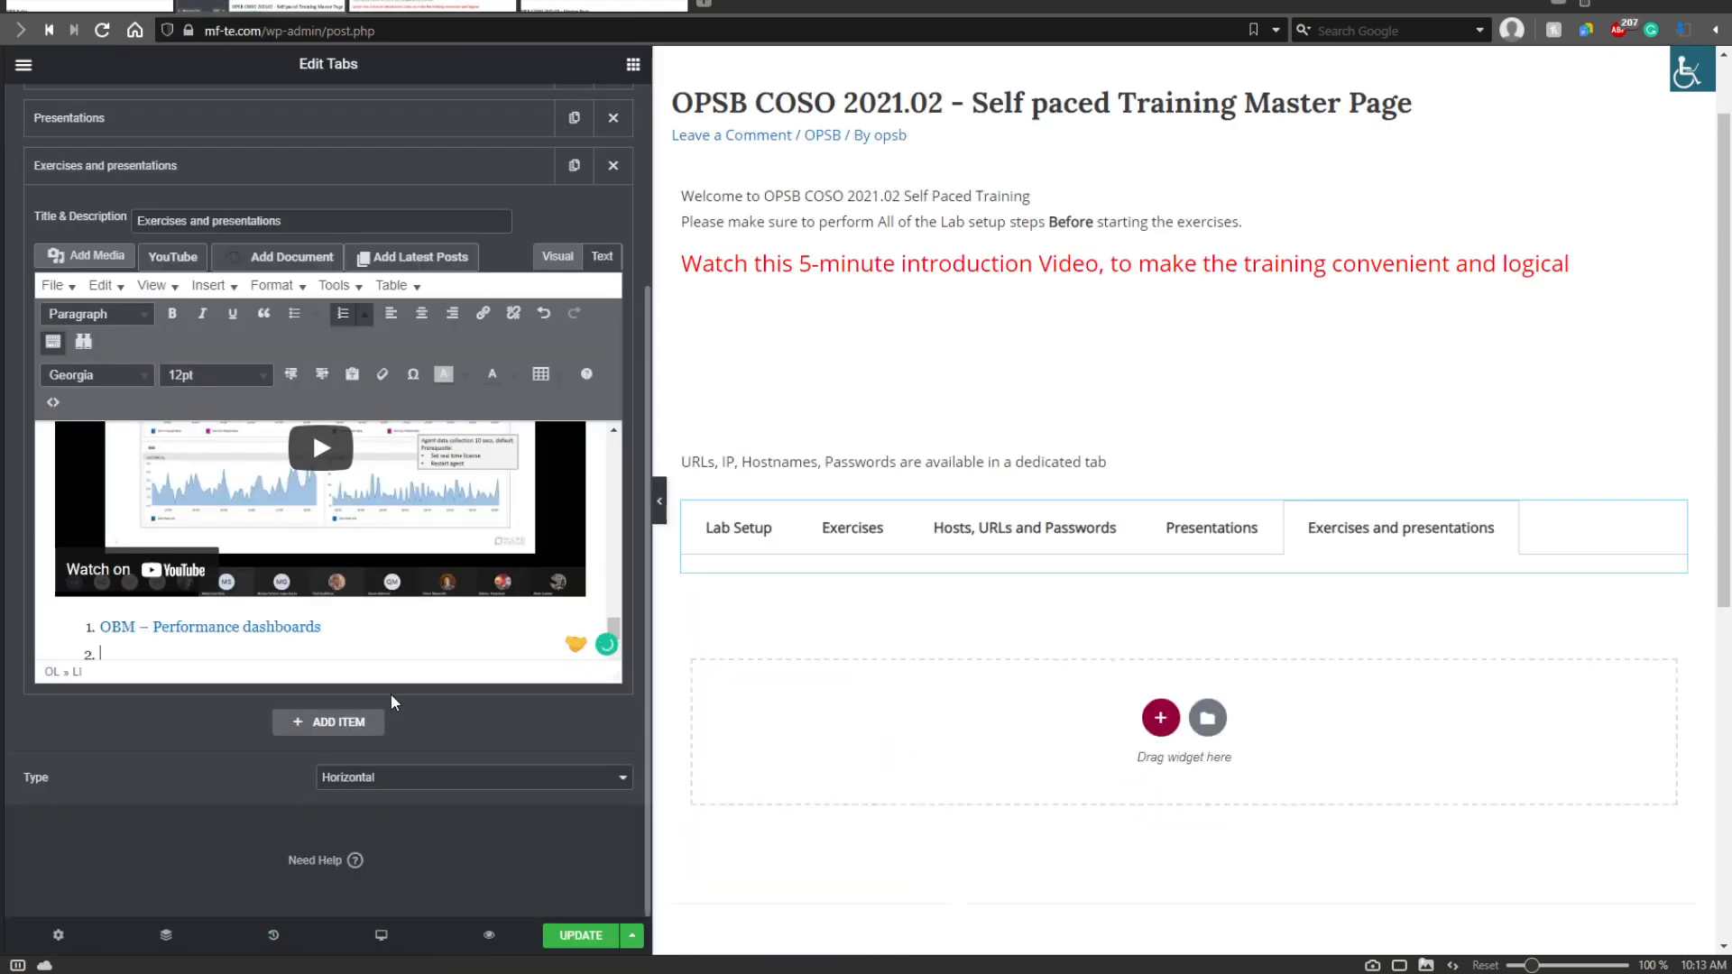
End the numbered list and add the heading line "AEC theory Presentation" below the OBM – Performance dashboards link.
key("Return")
key("Return")
scroll(392, 616, "down", 1)
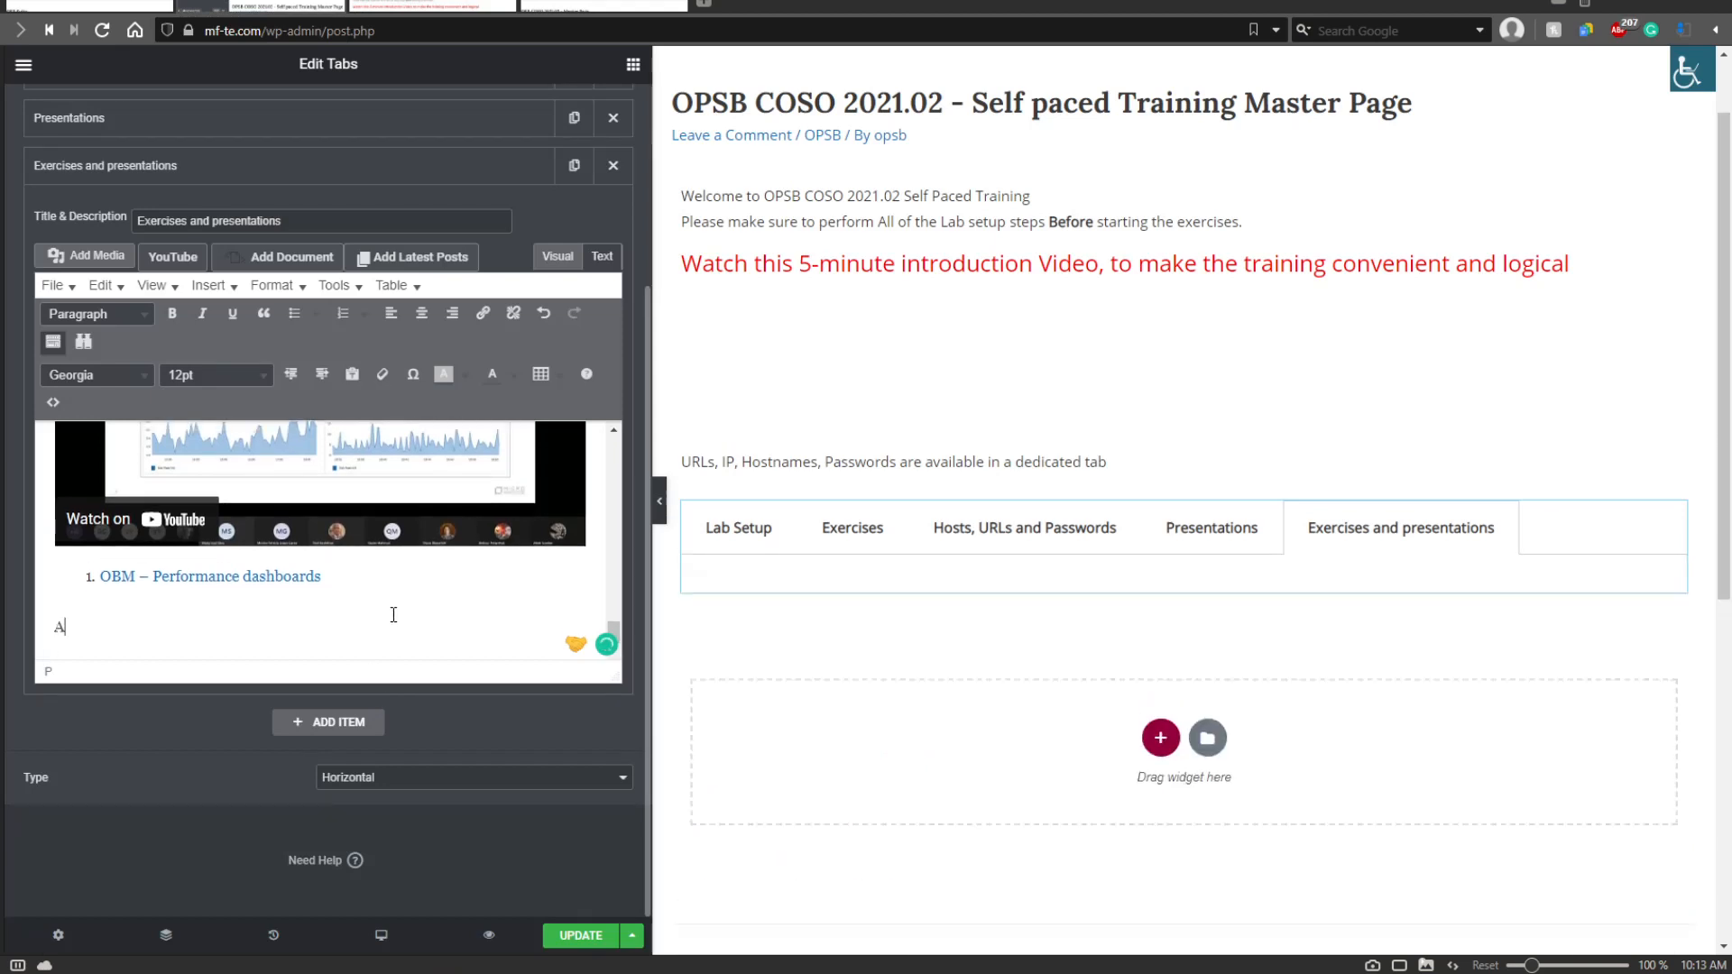
type("AEC theory")
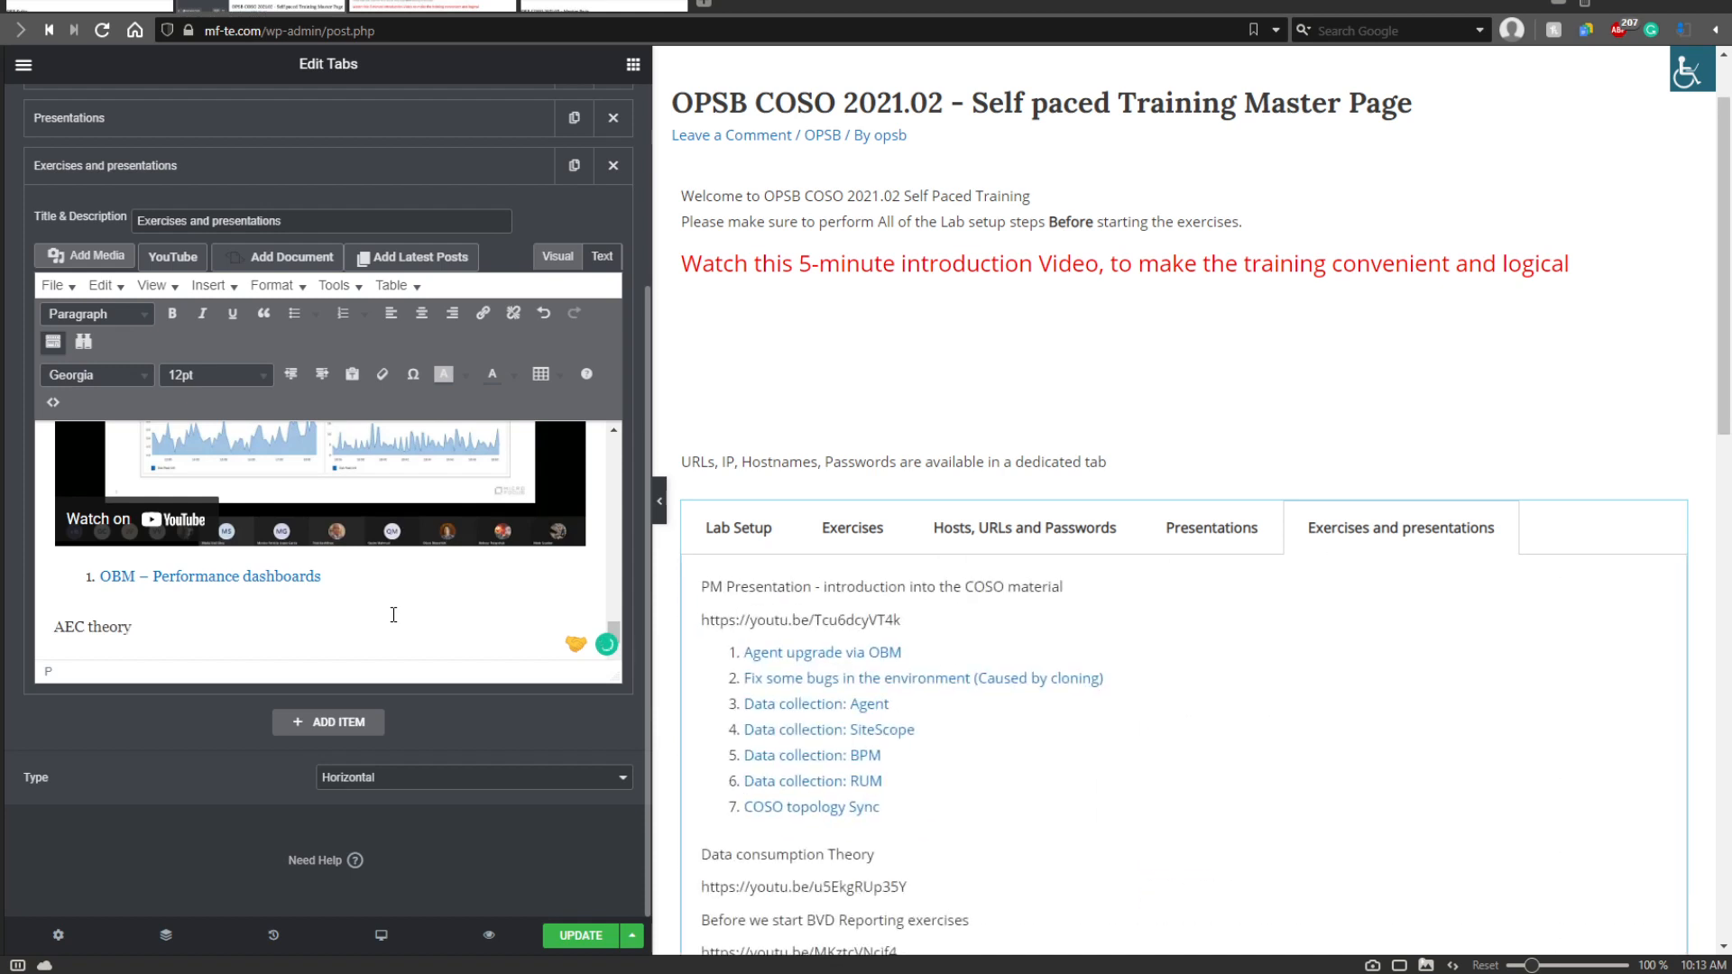
type(" Presenta")
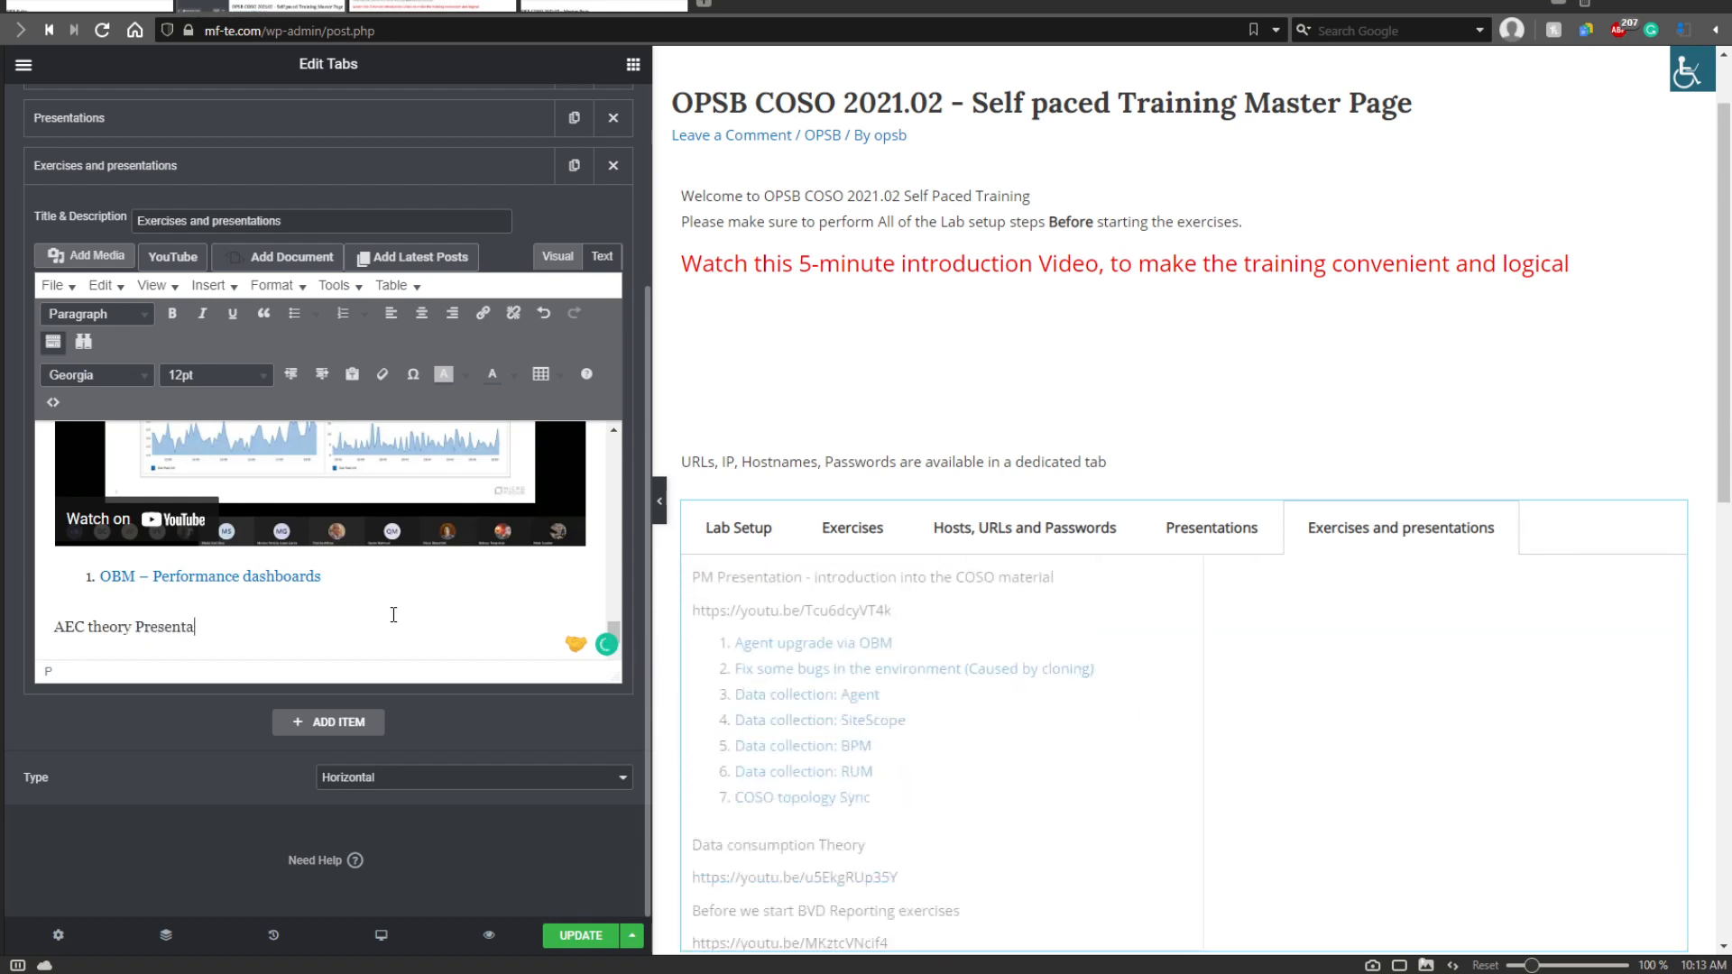
type("tion")
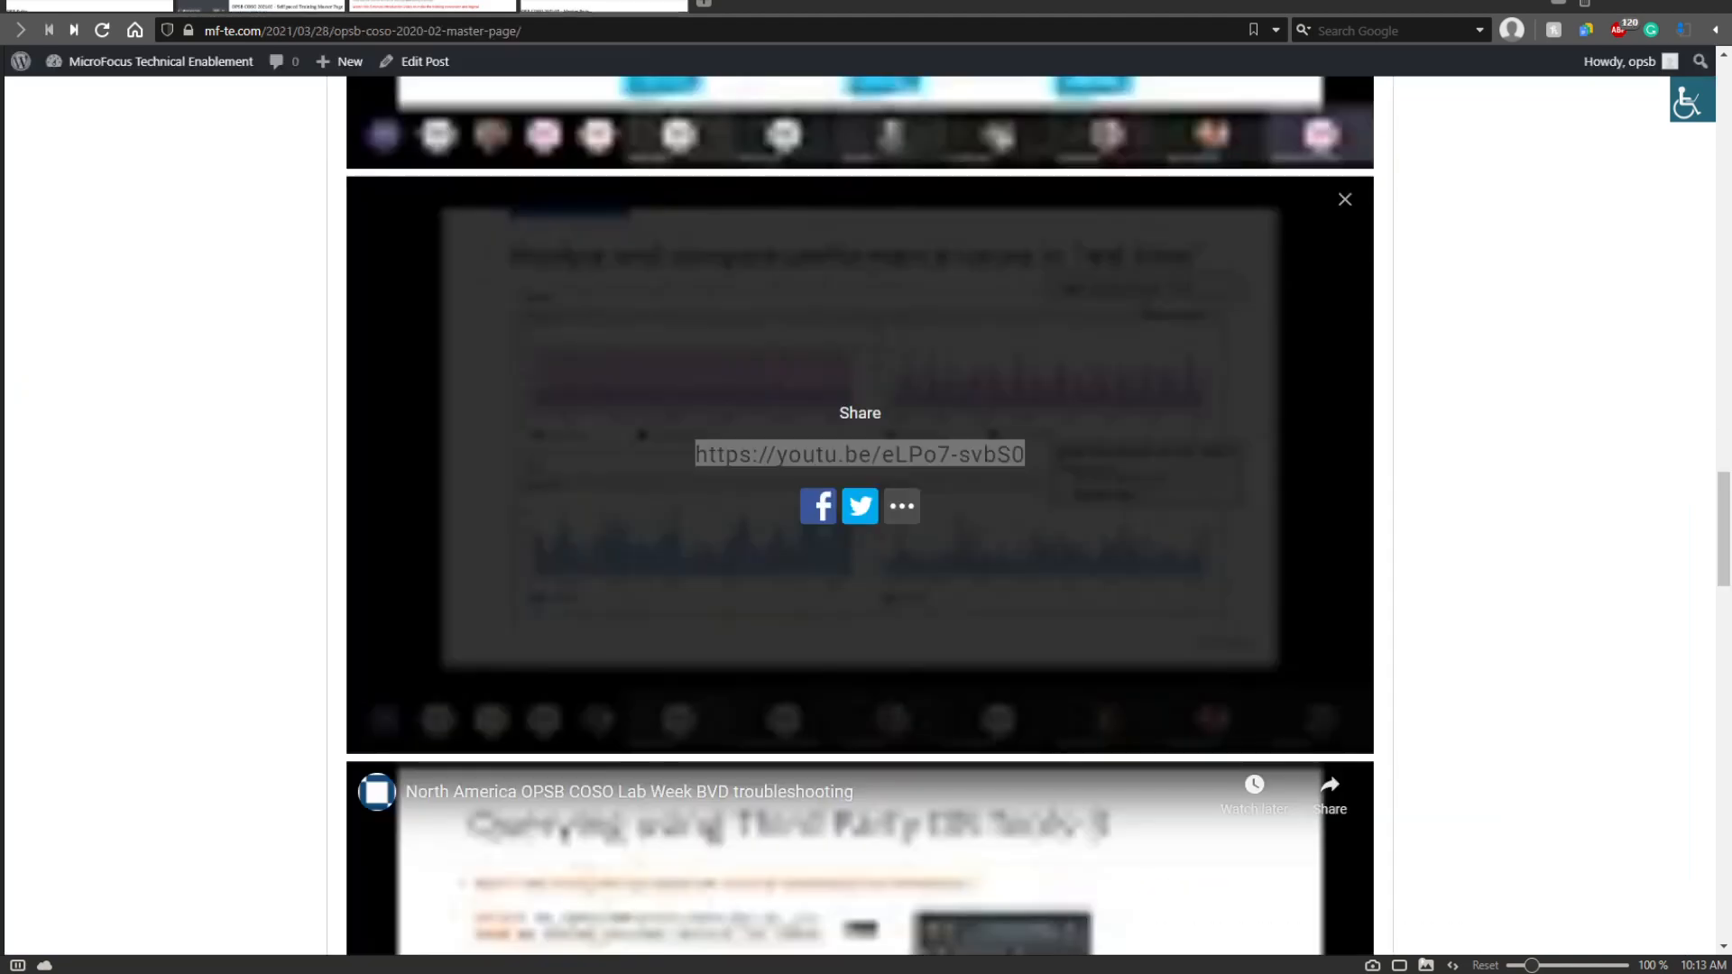
Get the share link of the North America OPSB COSO Lab Week AEC video from the existing COSO Master Page.
scroll(1163, 414, "up", 5)
scroll(1133, 483, "down", 8)
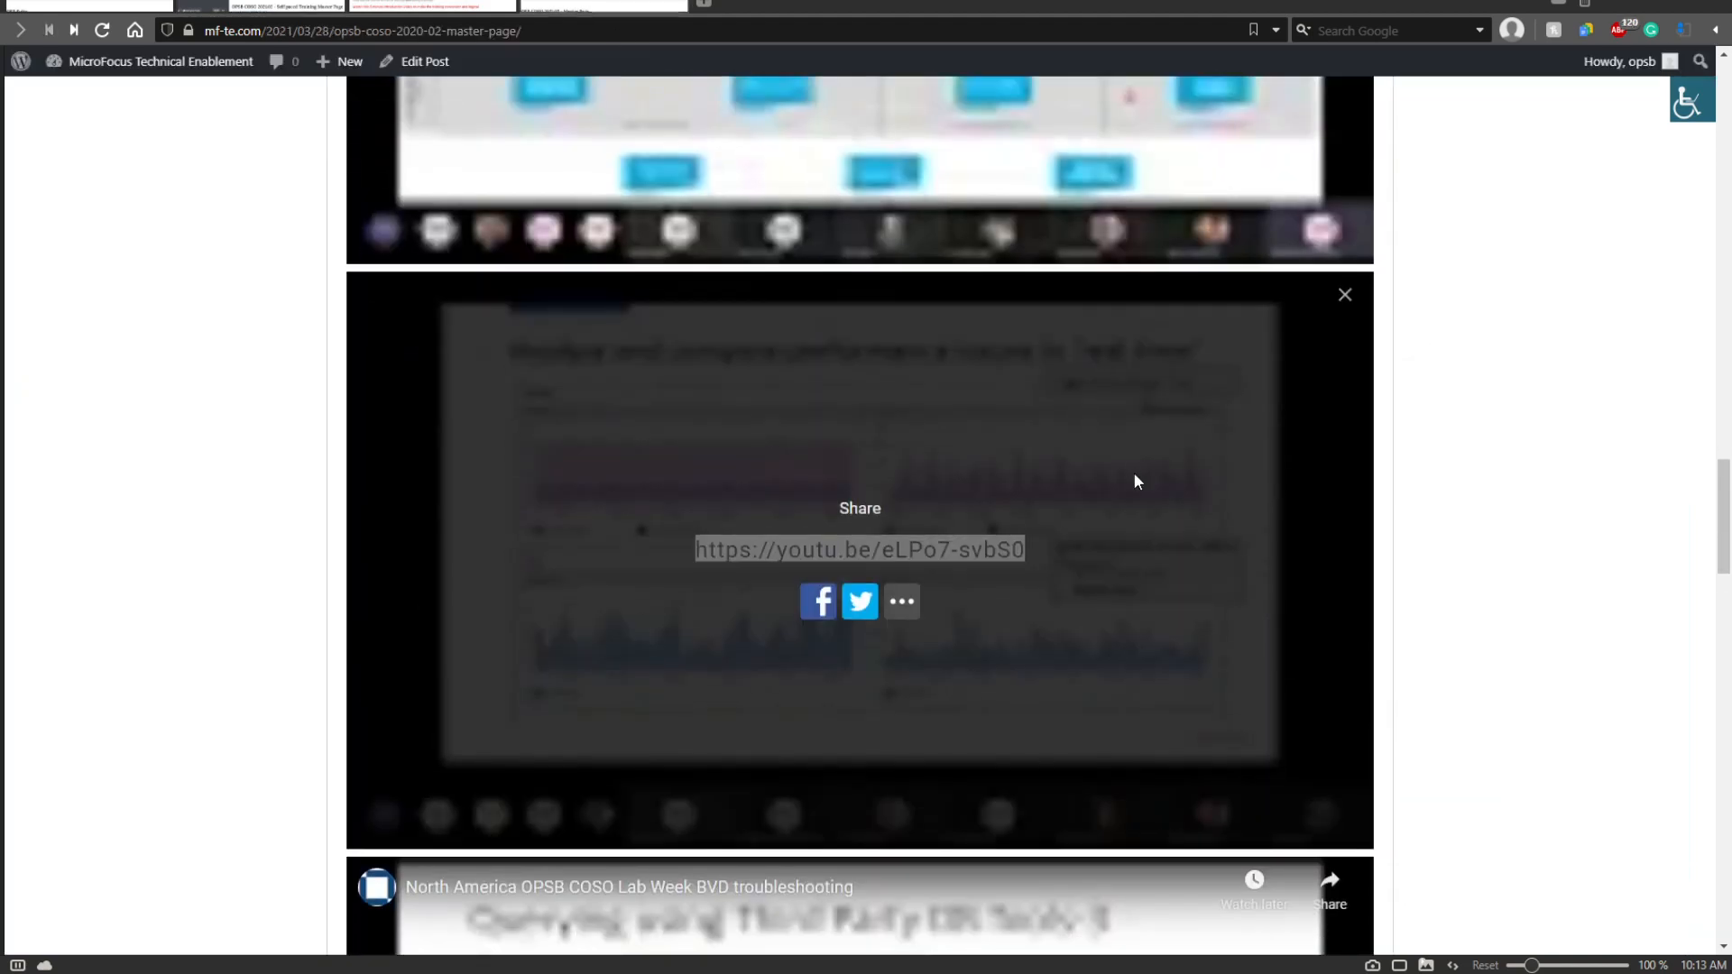
scroll(1139, 513, "down", 5)
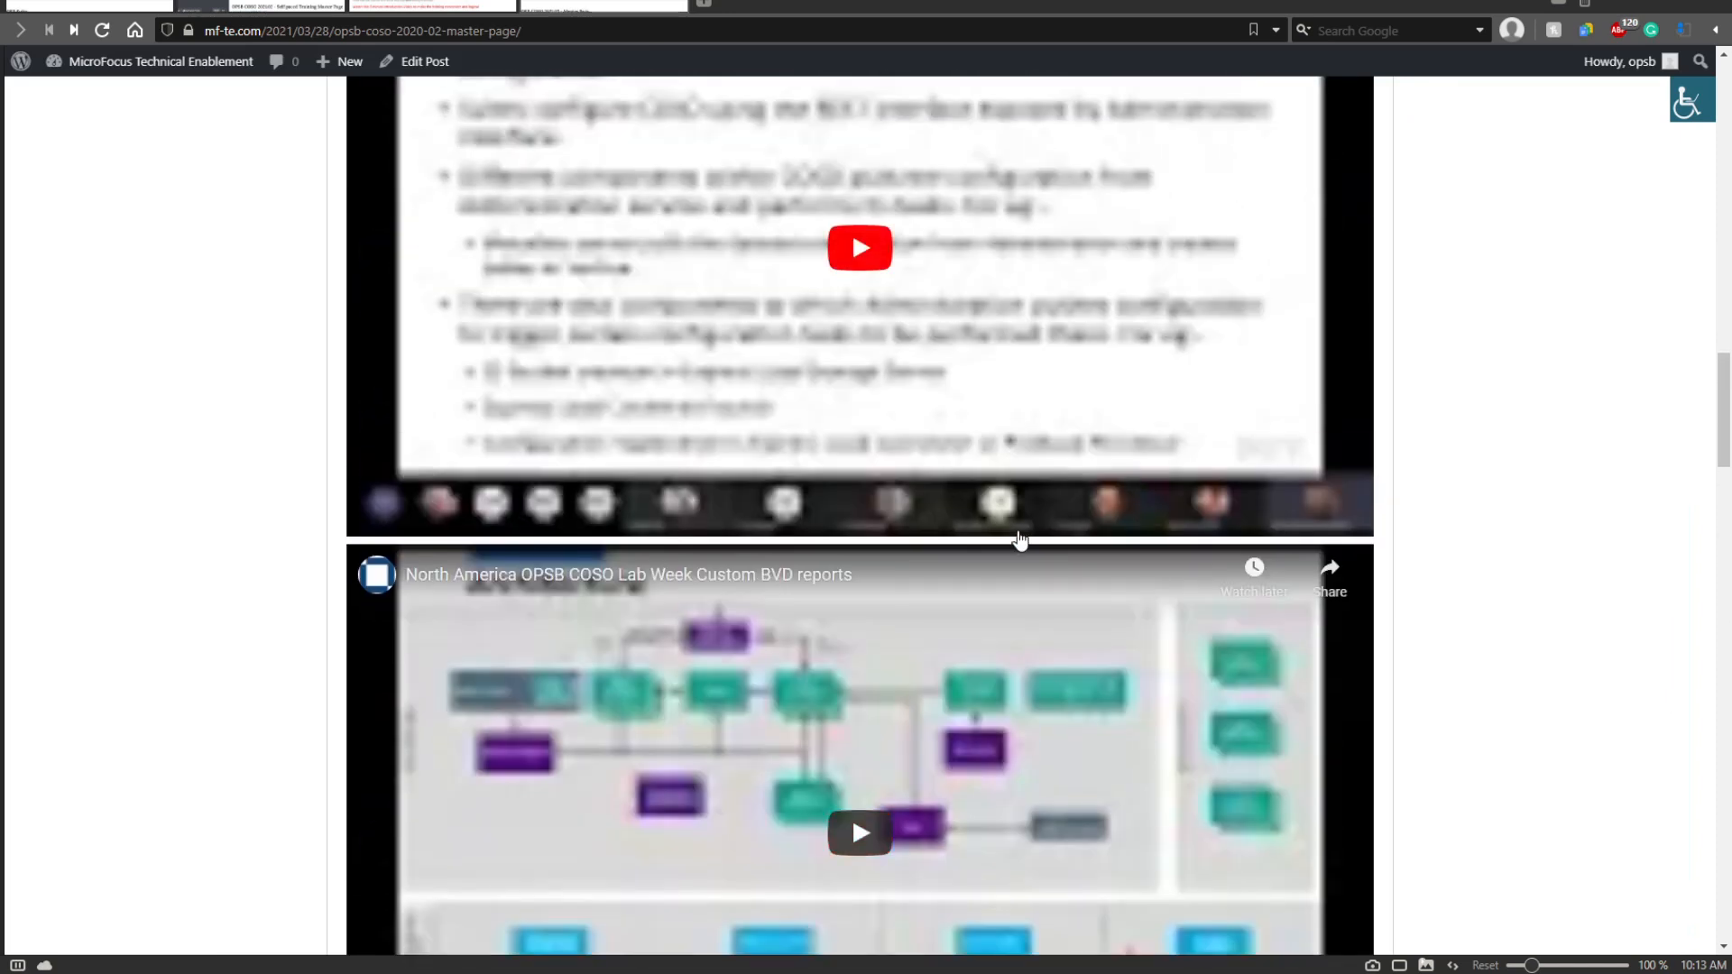
scroll(1019, 539, "up", 5)
scroll(977, 584, "down", 12)
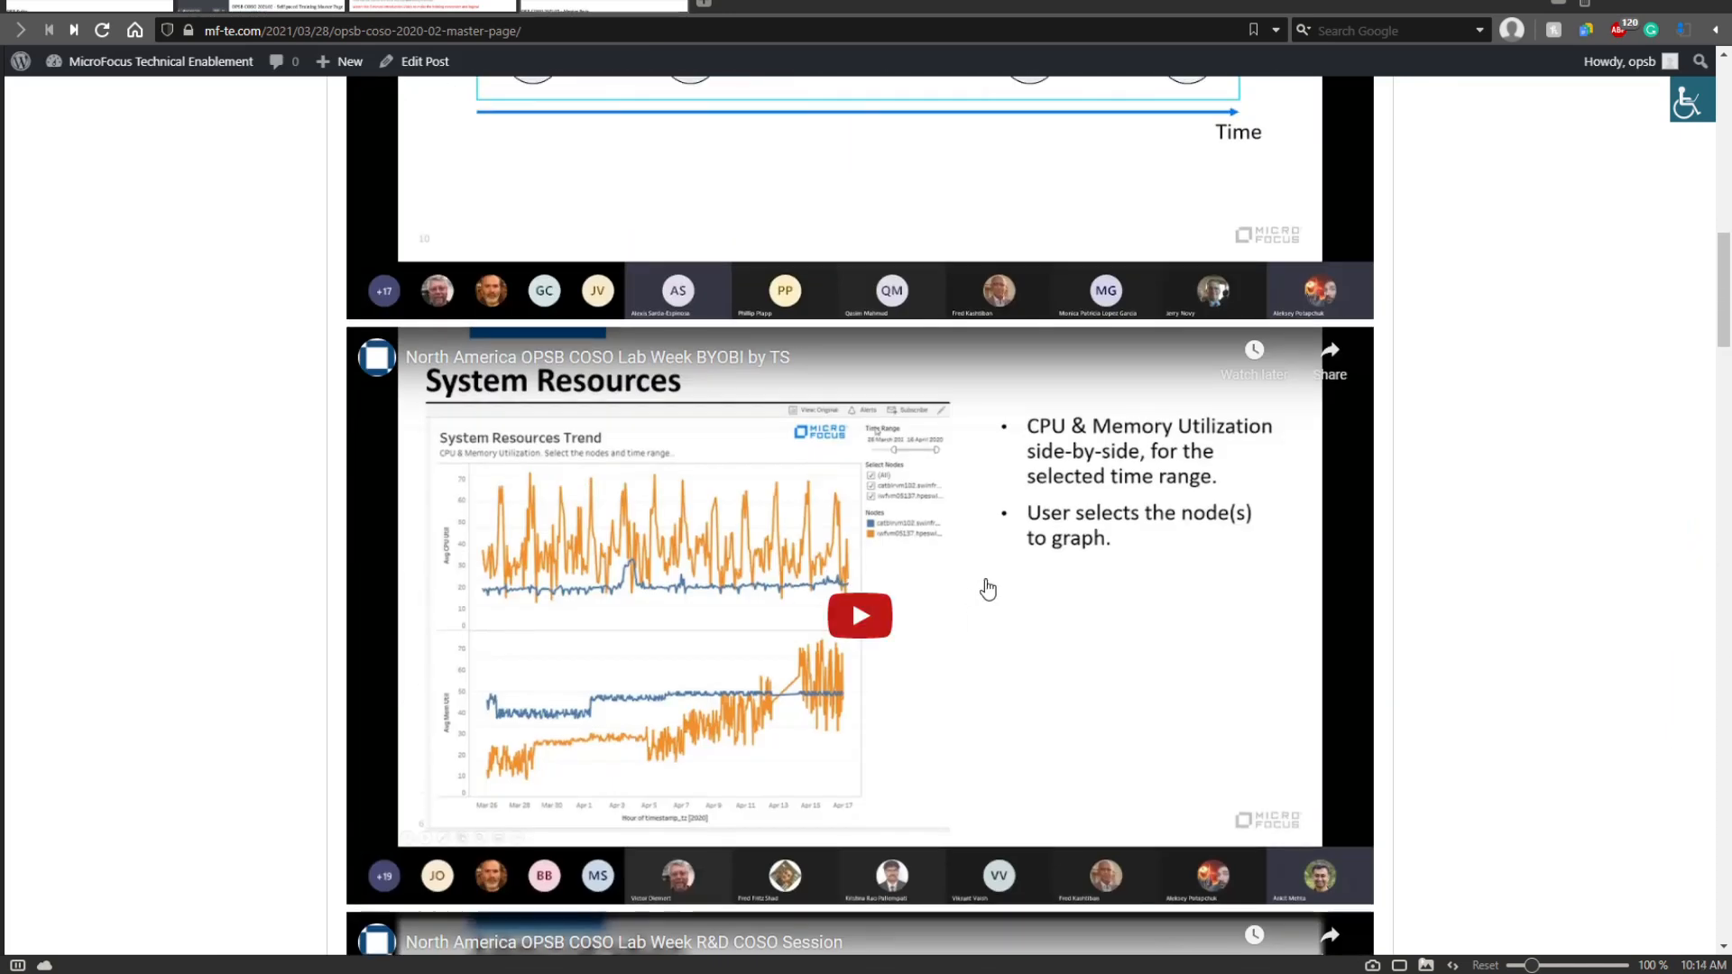
scroll(993, 591, "up", 5)
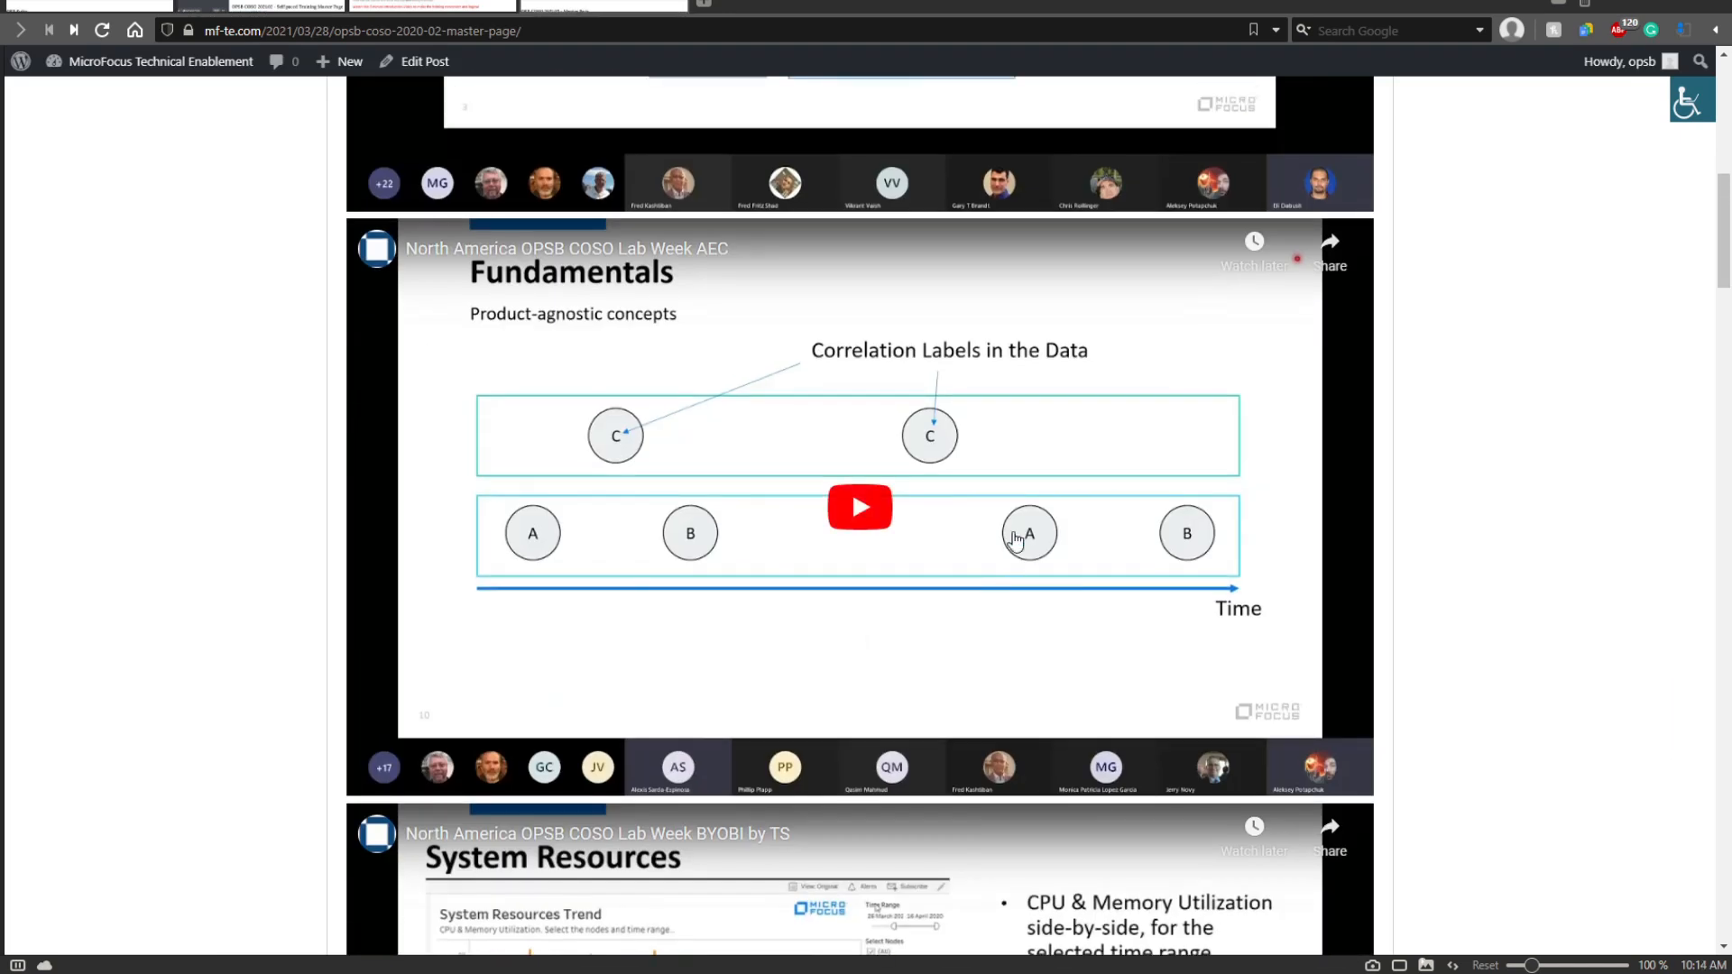
left_click(1348, 262)
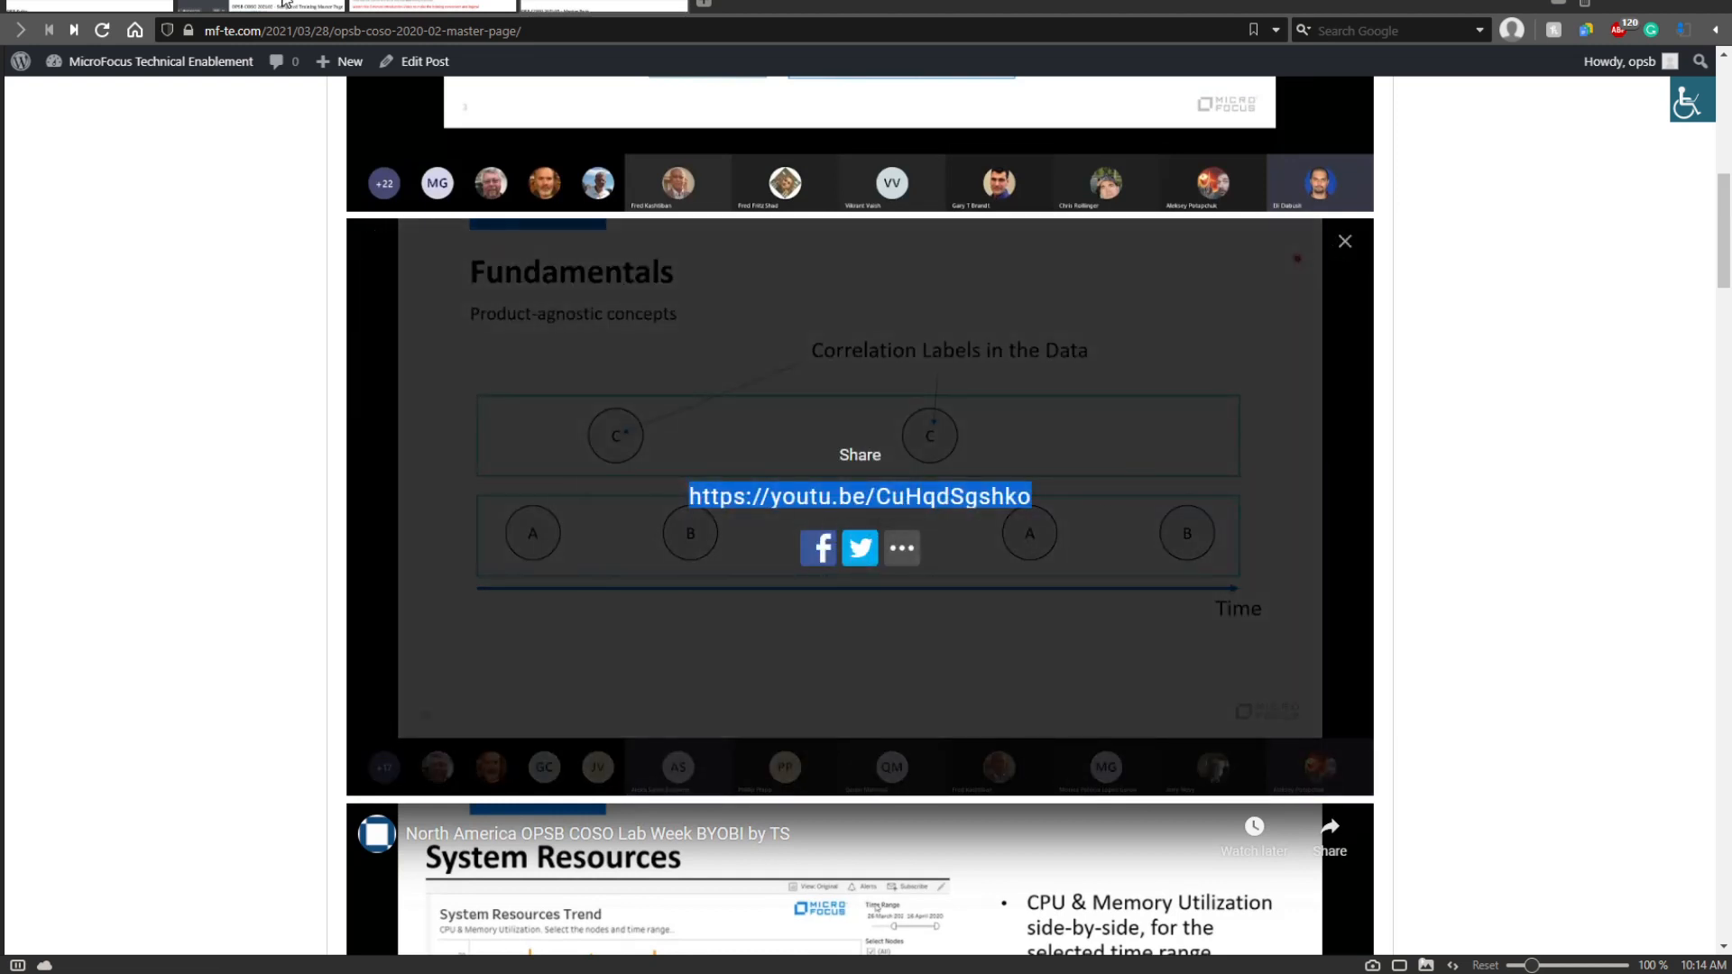
Embed the North America AEC video in the post editor, below the heading "AEC theory Presentation".
left_click(284, 4)
scroll(227, 623, "down", 1)
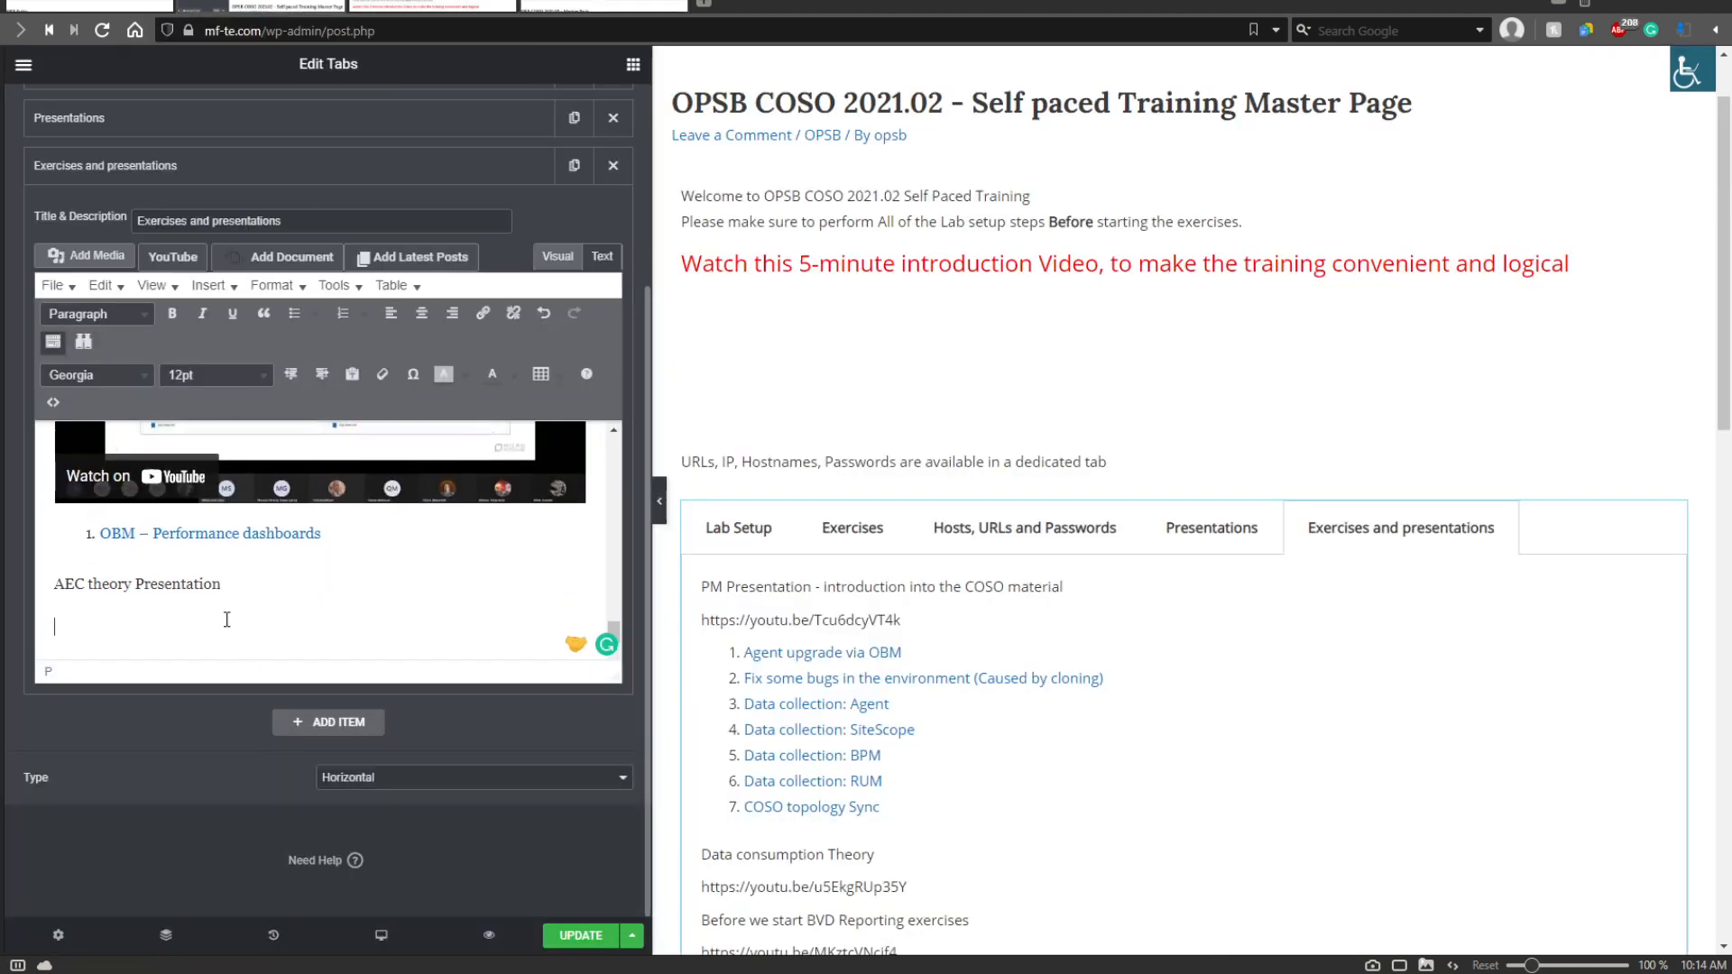
type("https://youtu.be/CuHqdSgshko")
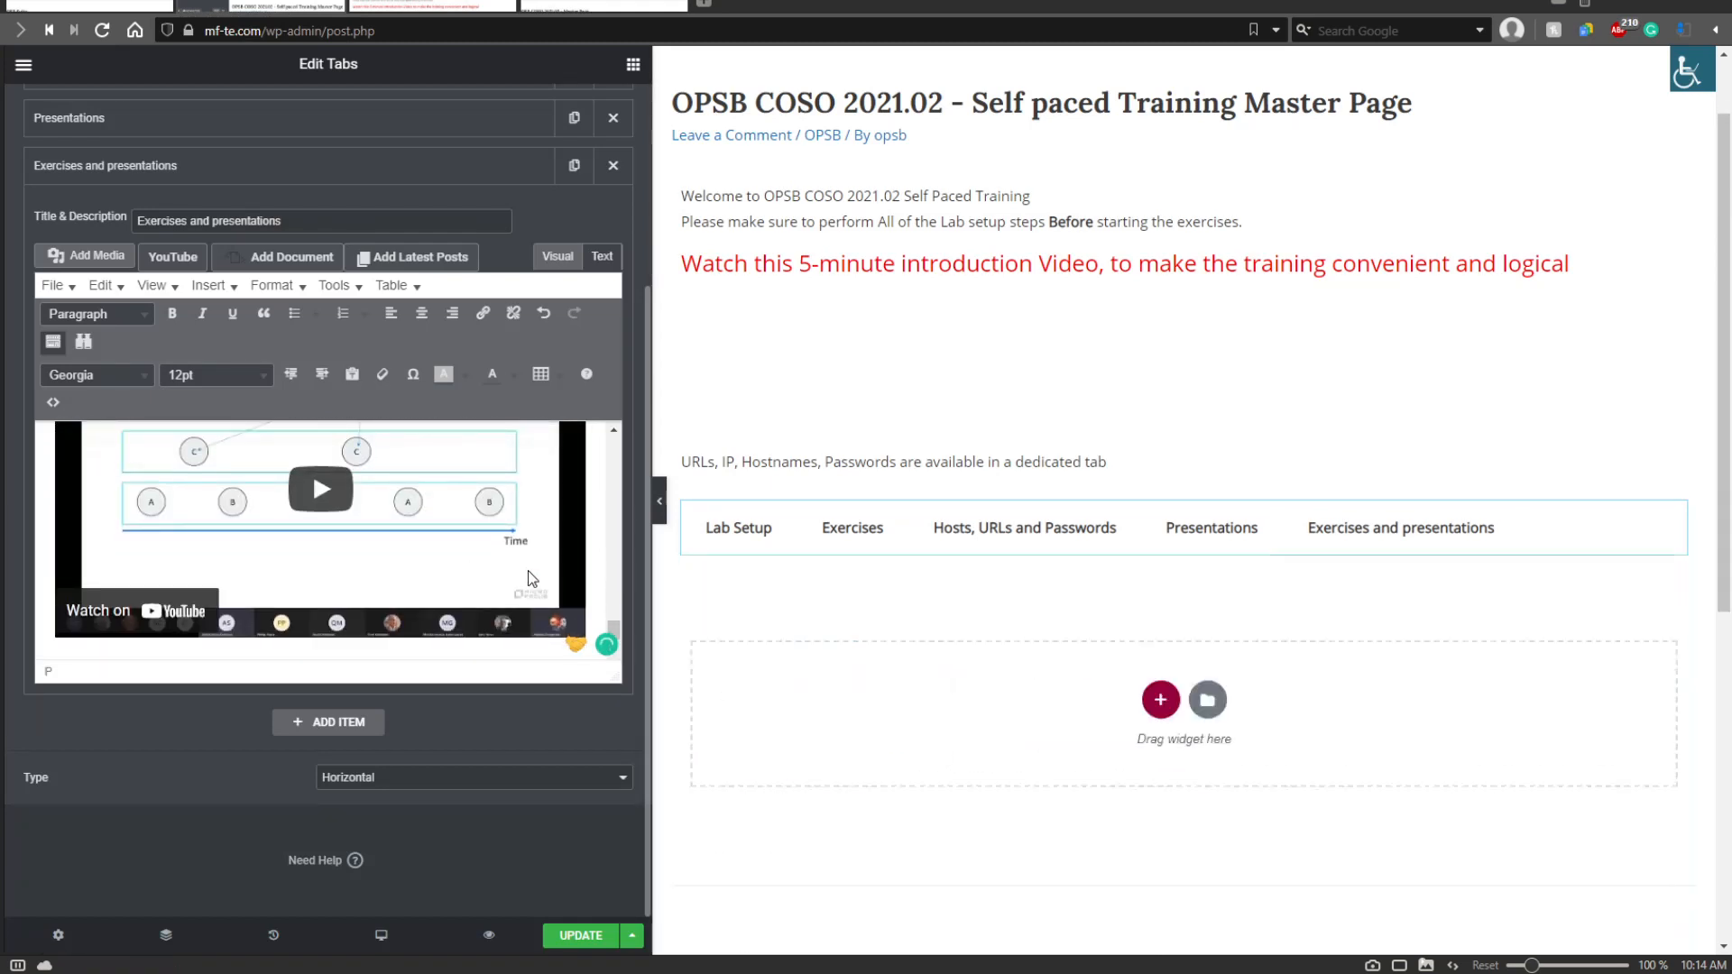
Copy the AEC – simple scenario link from the published Exercises list and paste it below the AEC video.
left_click(426, 7)
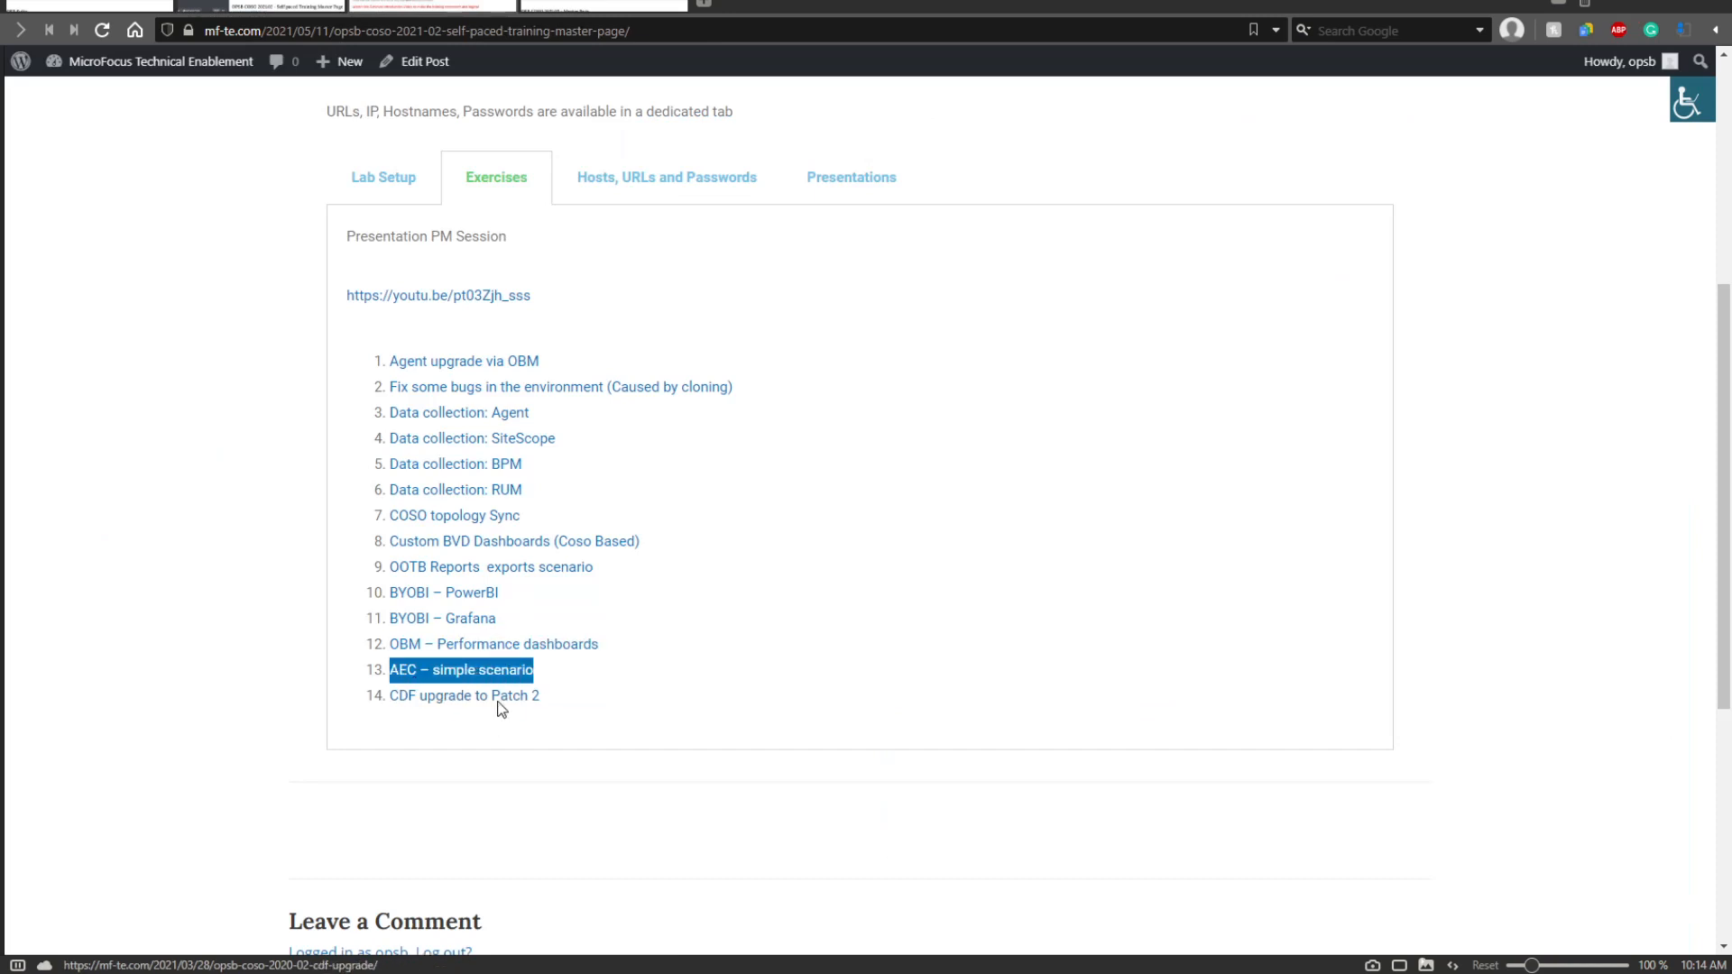
left_click(279, 7)
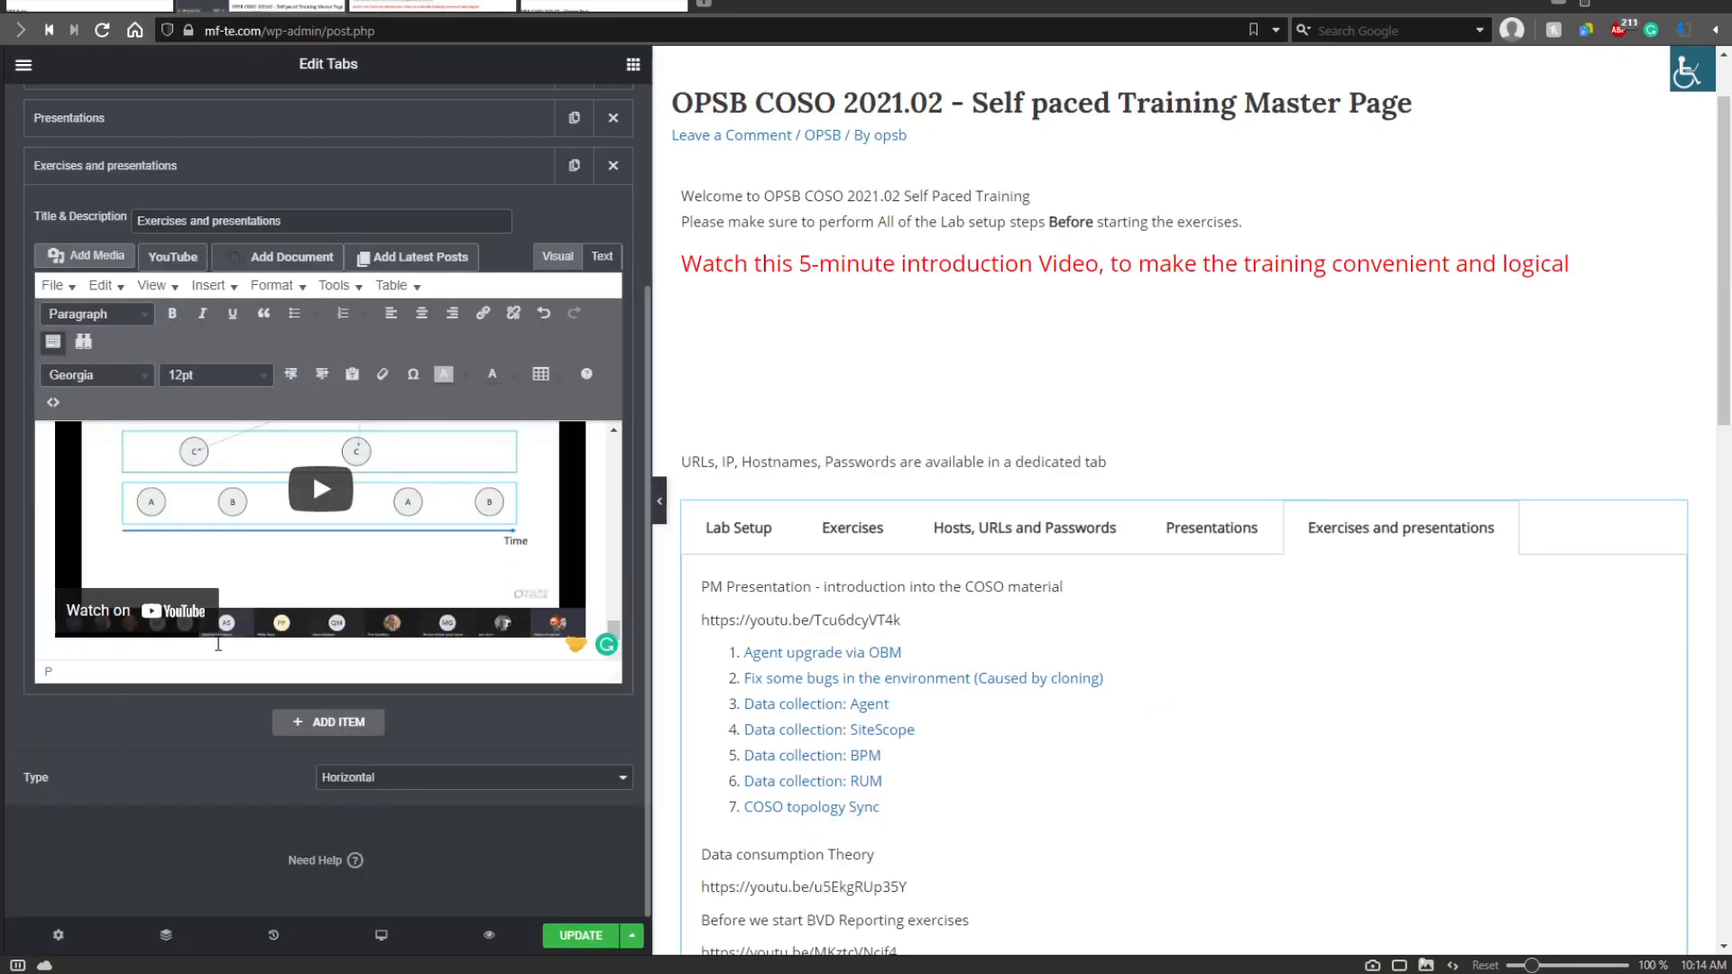
scroll(217, 644, "down", 1)
type("AEC – simple scenario")
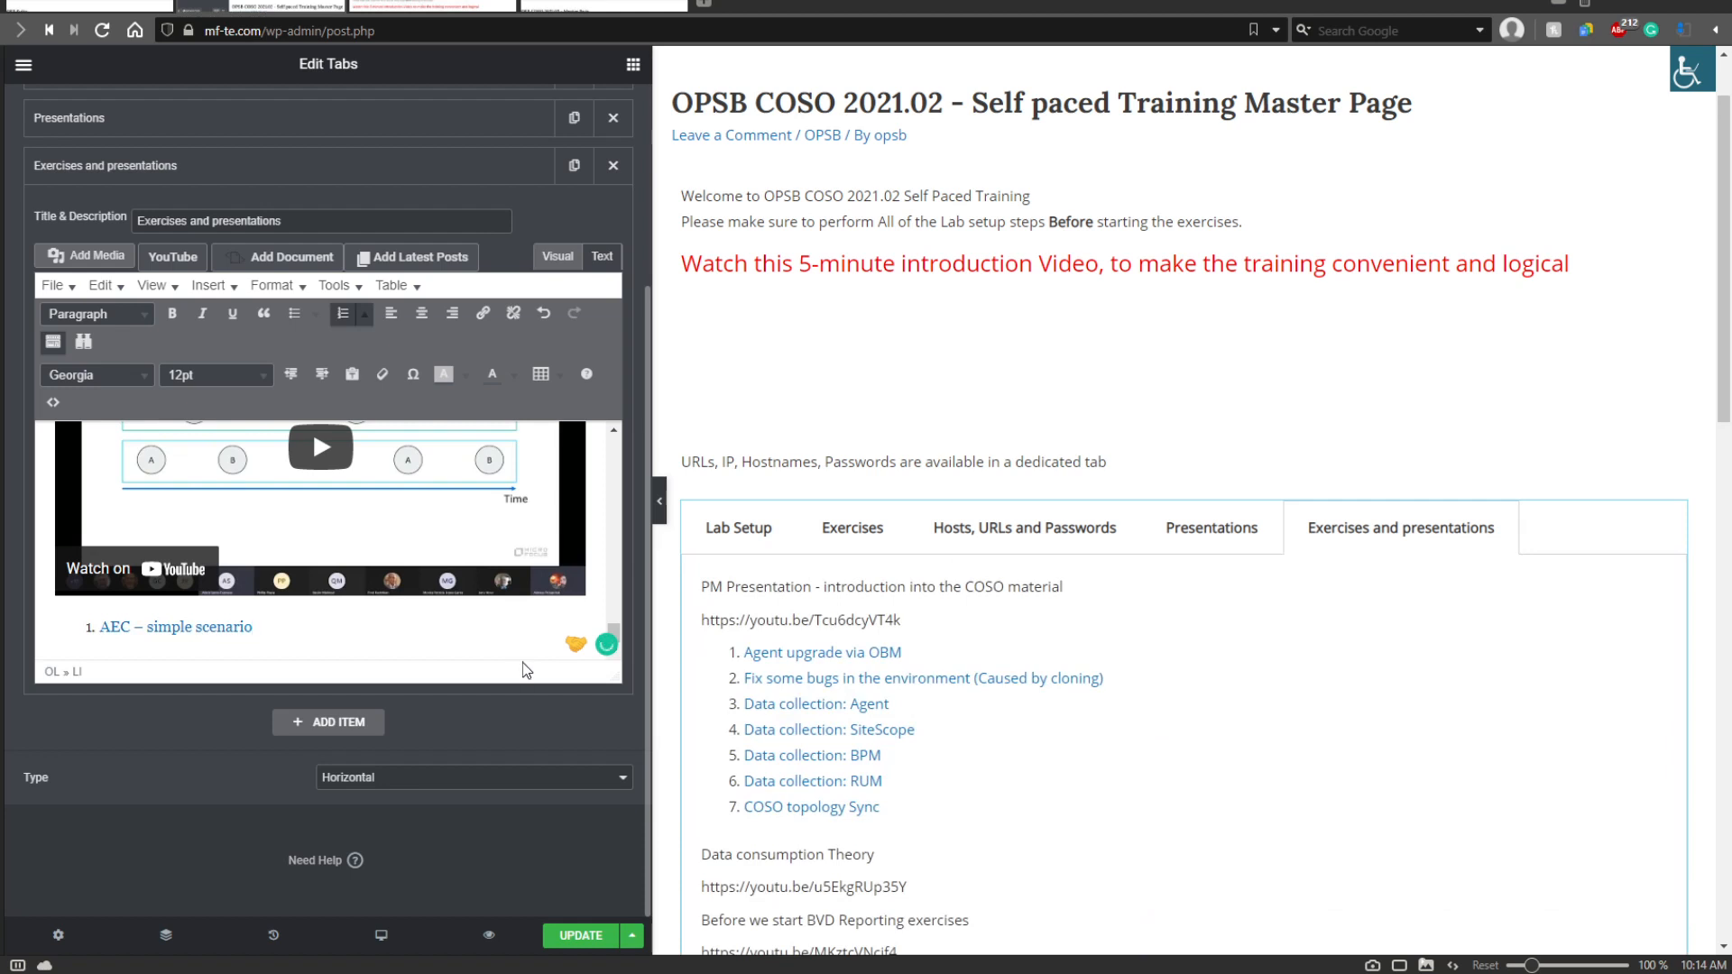
Copy the CDF upgrade to Patch 2 link from the published Exercises list and paste it as the item after AEC – simple scenario.
left_click(570, 6)
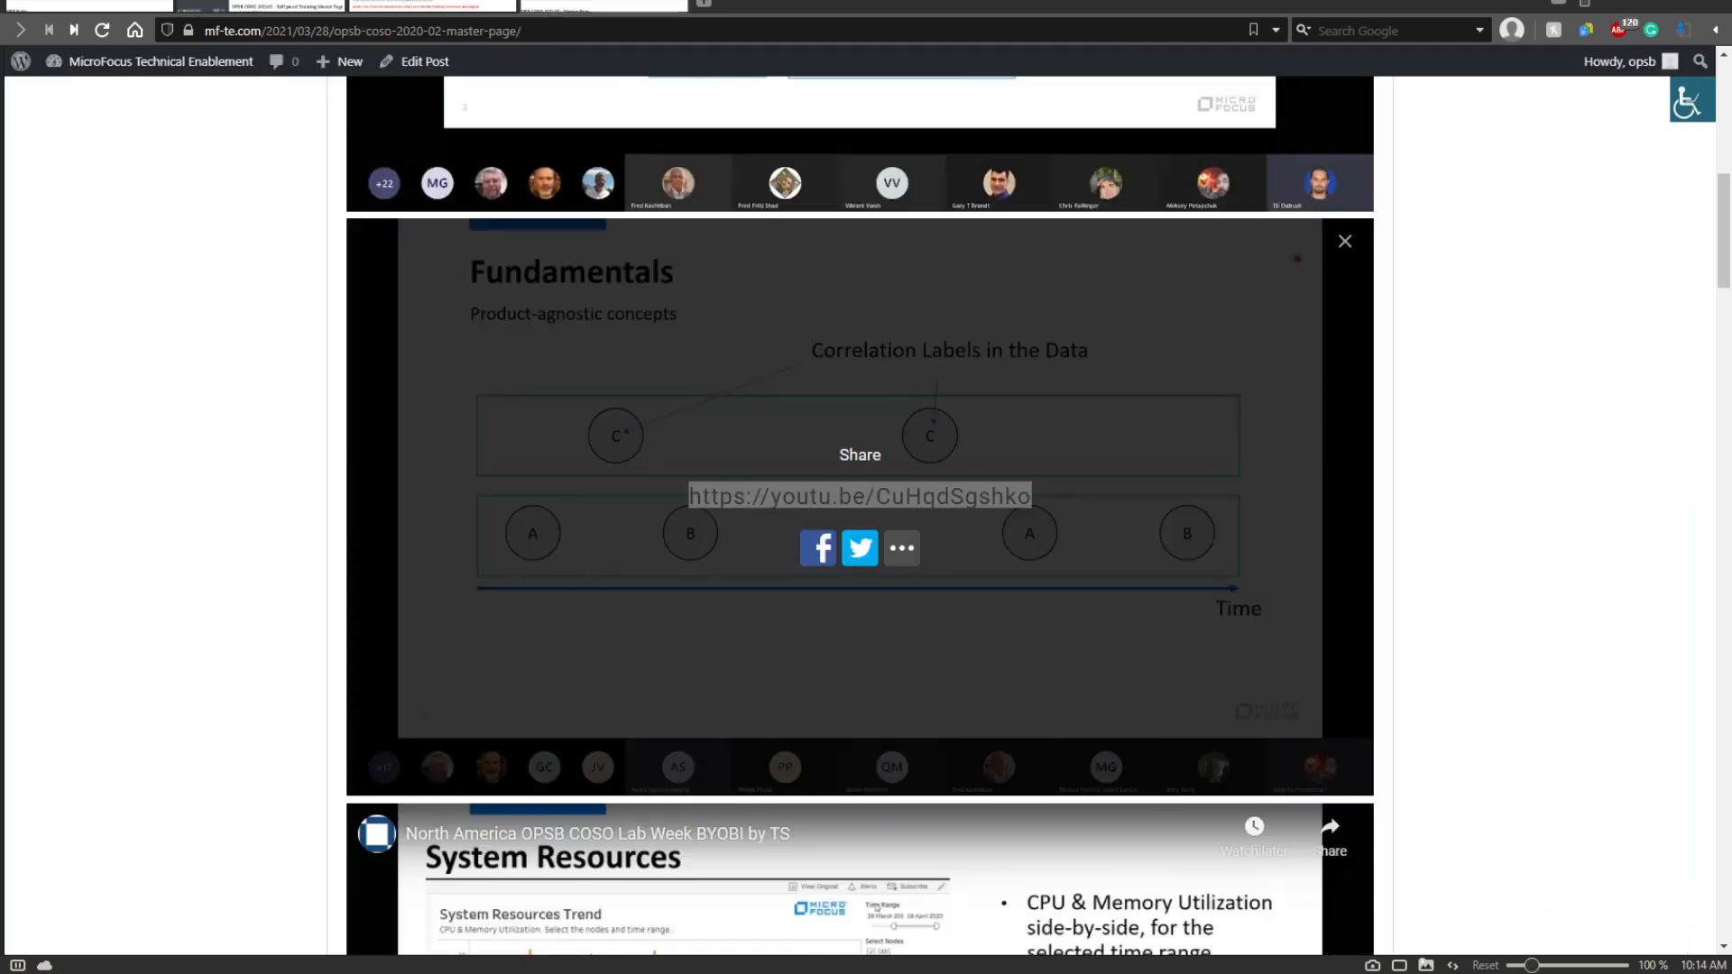
left_click(270, 5)
left_click_drag(569, 698, 397, 695)
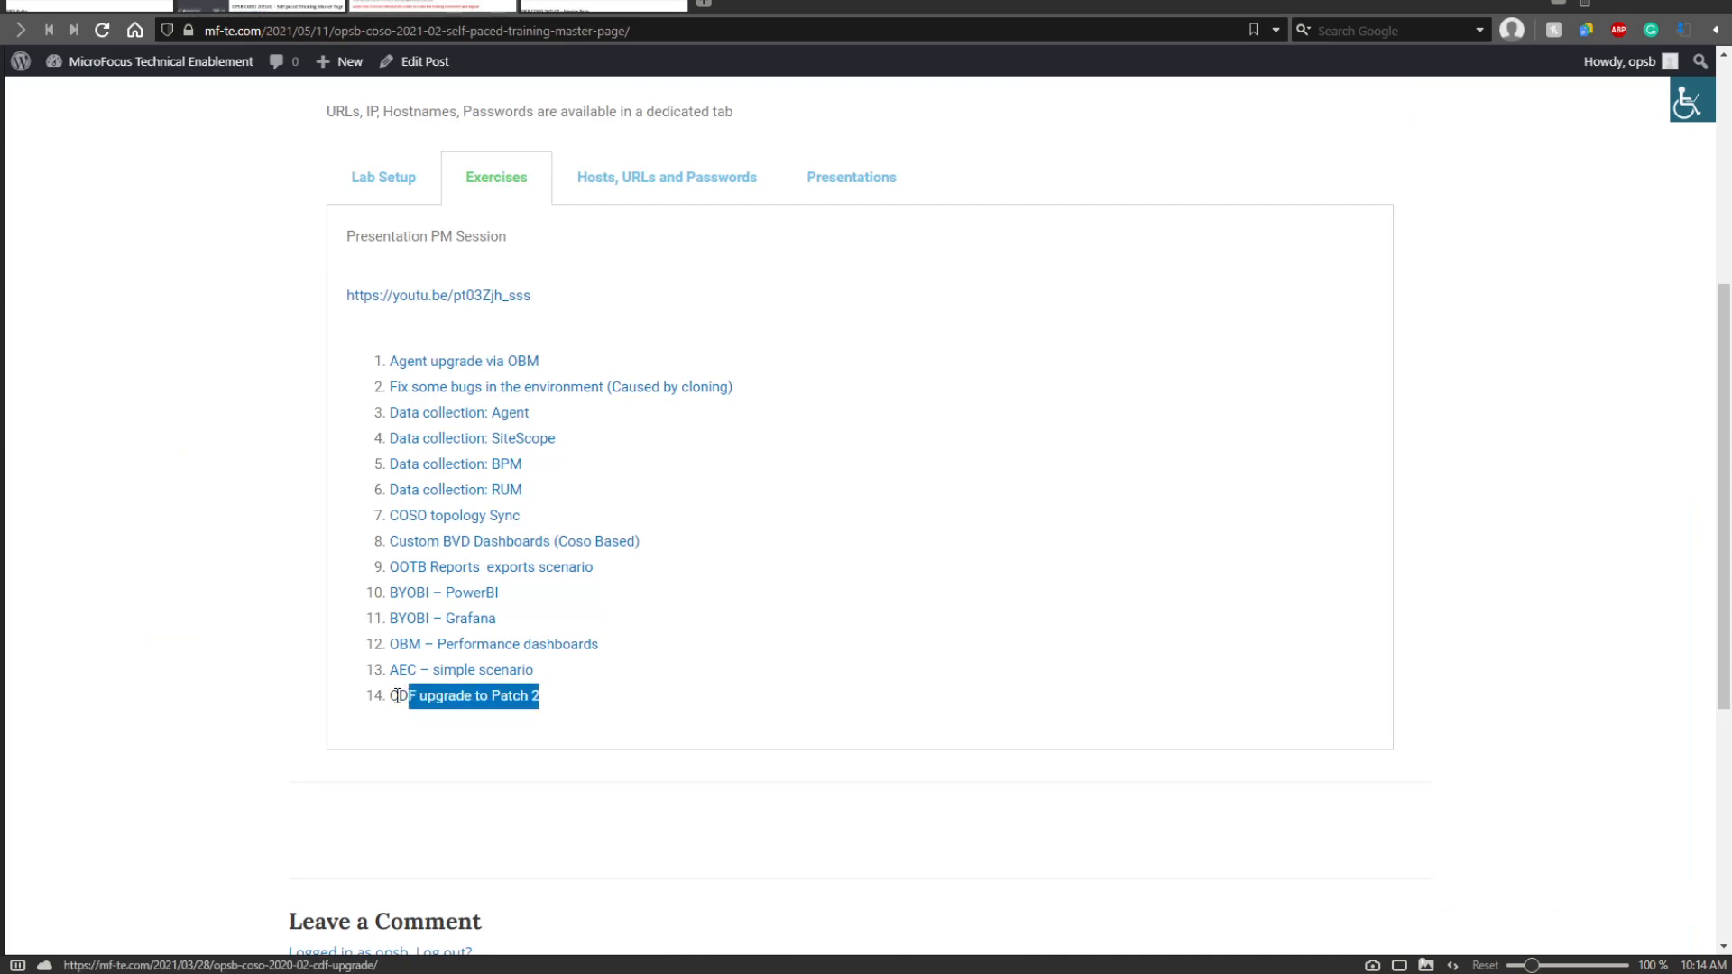
left_click(261, 6)
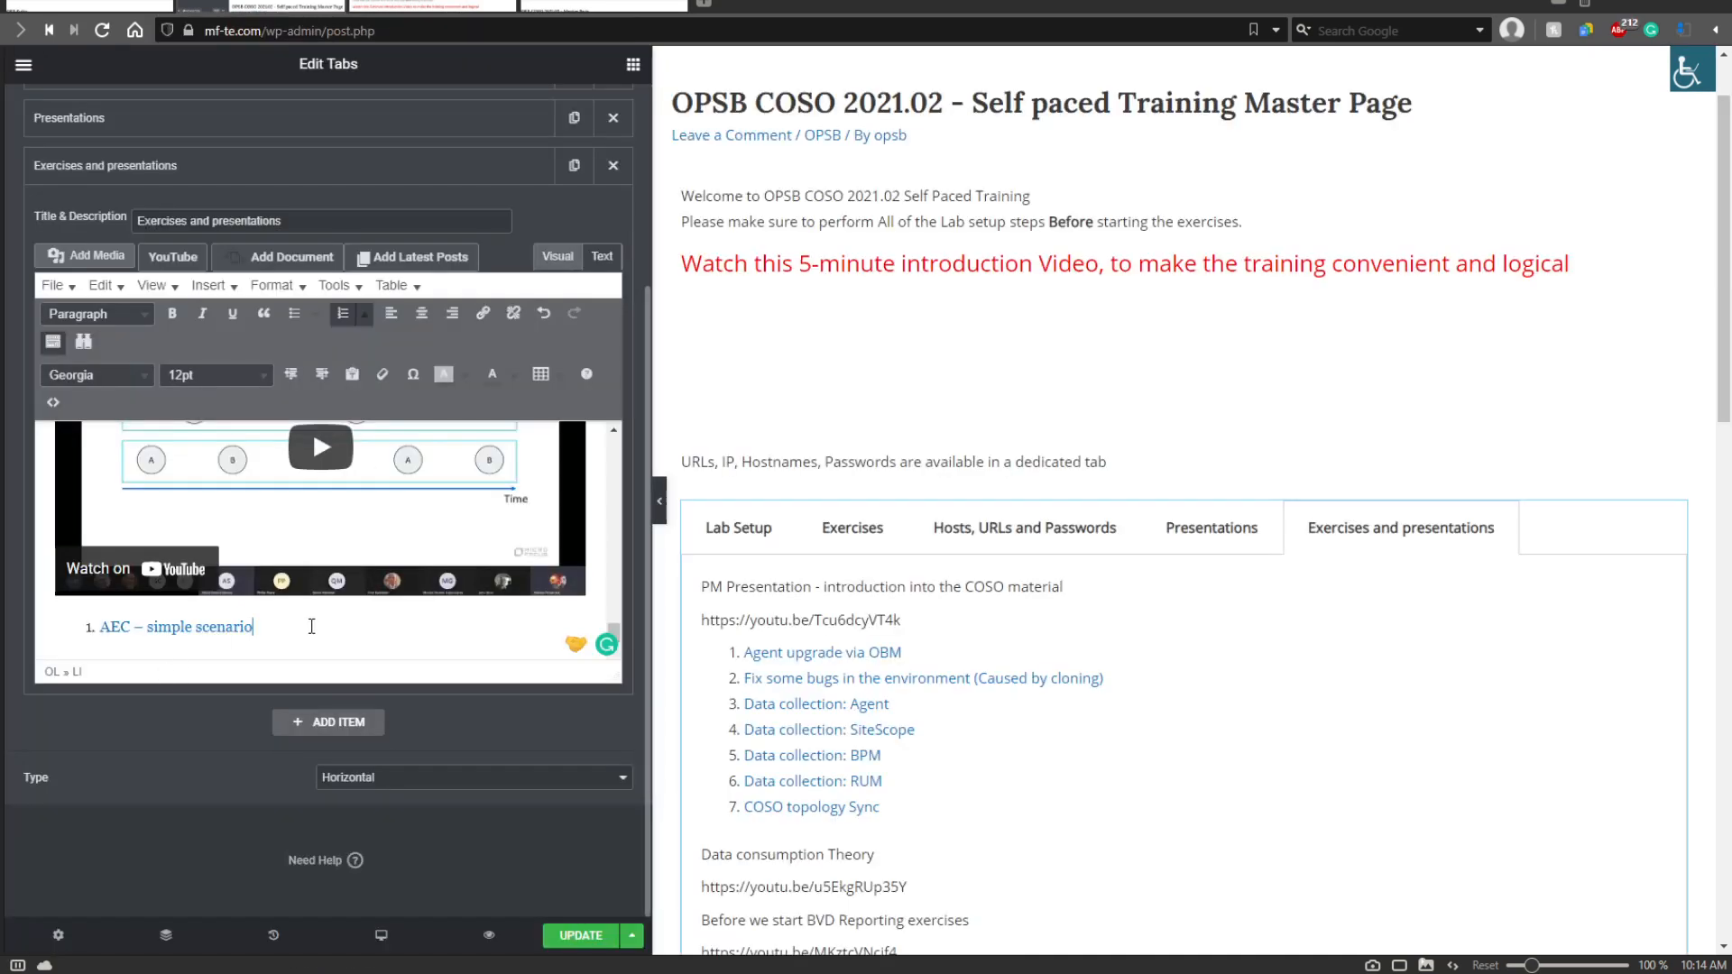
key("Return")
type("CDF upgrade to Patch 2")
key("Return")
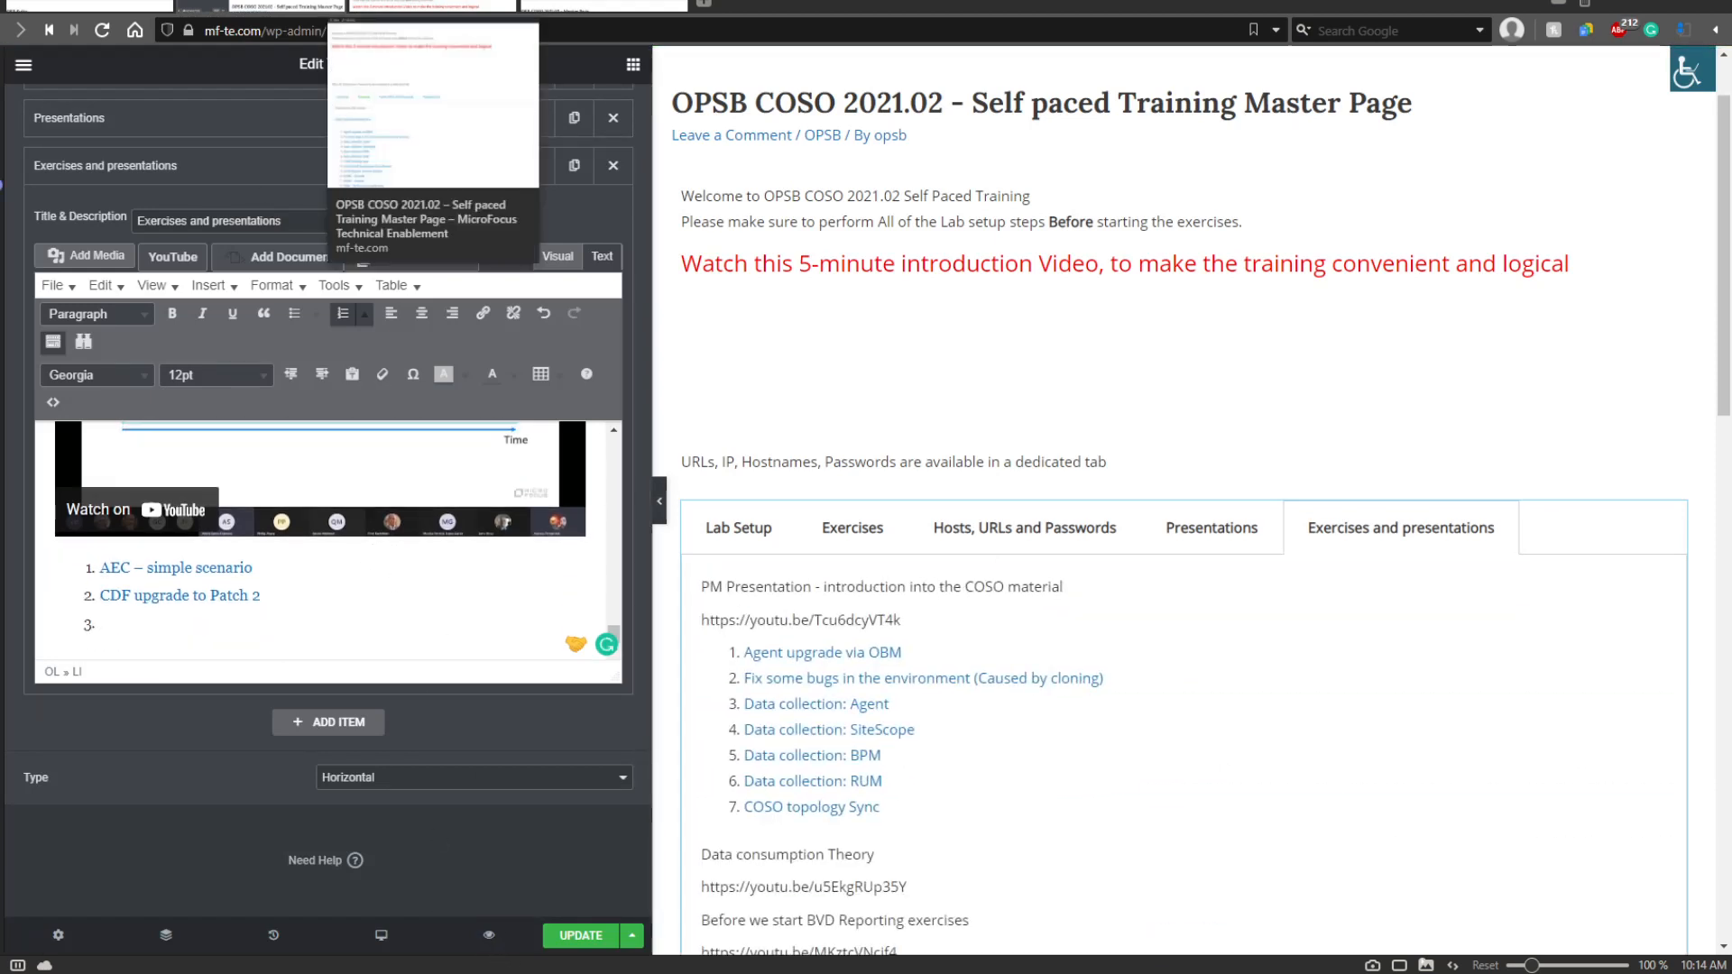
Reload the published training page and check its Exercises list for entries after CDF upgrade to Patch 2.
left_click(433, 5)
key("F5")
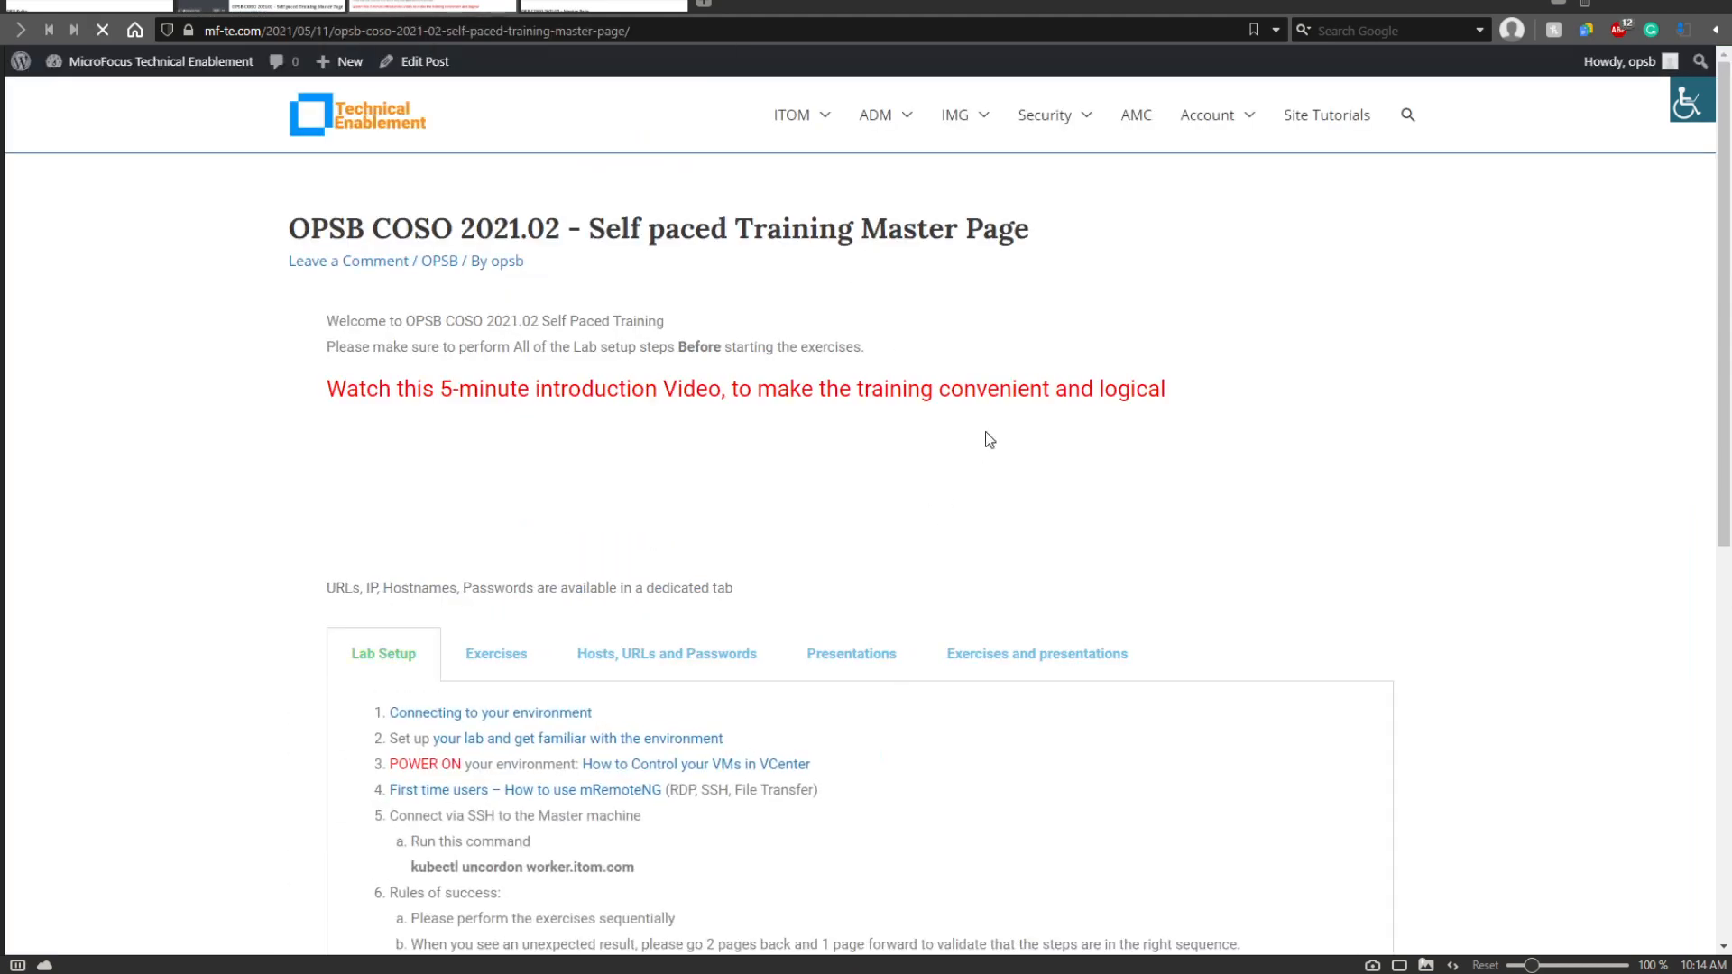
scroll(986, 433, "down", 5)
left_click(540, 185)
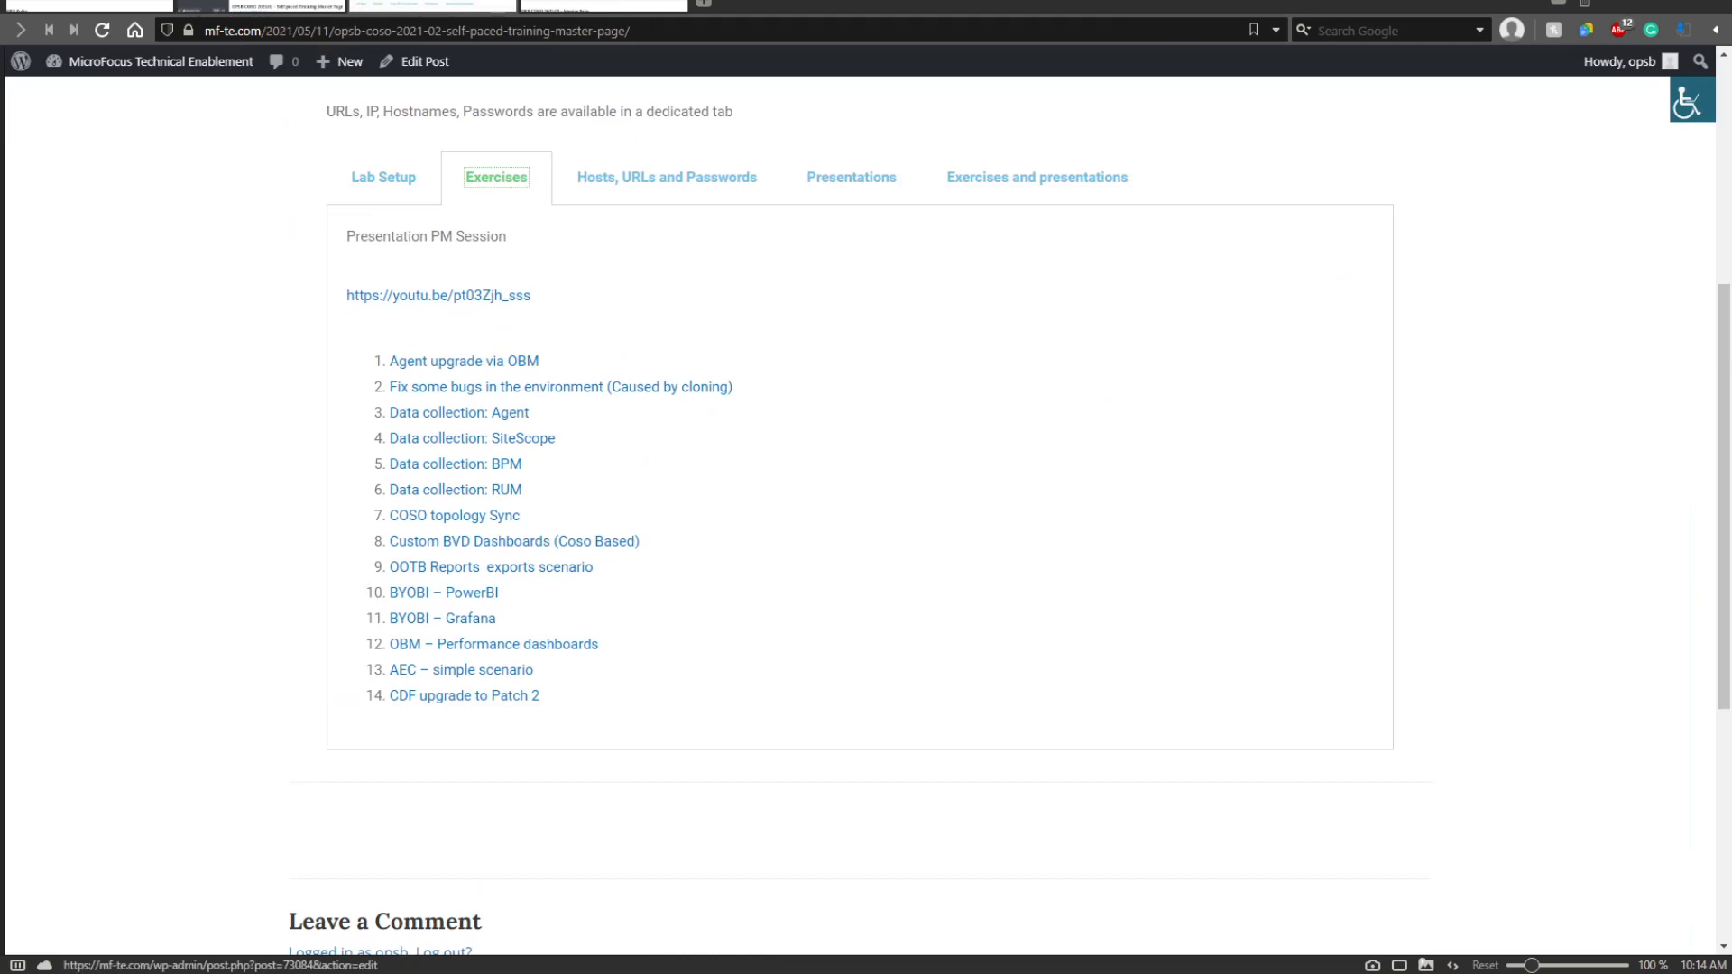
Remove the empty list item below CDF upgrade to Patch 2 and update the page.
left_click(303, 6)
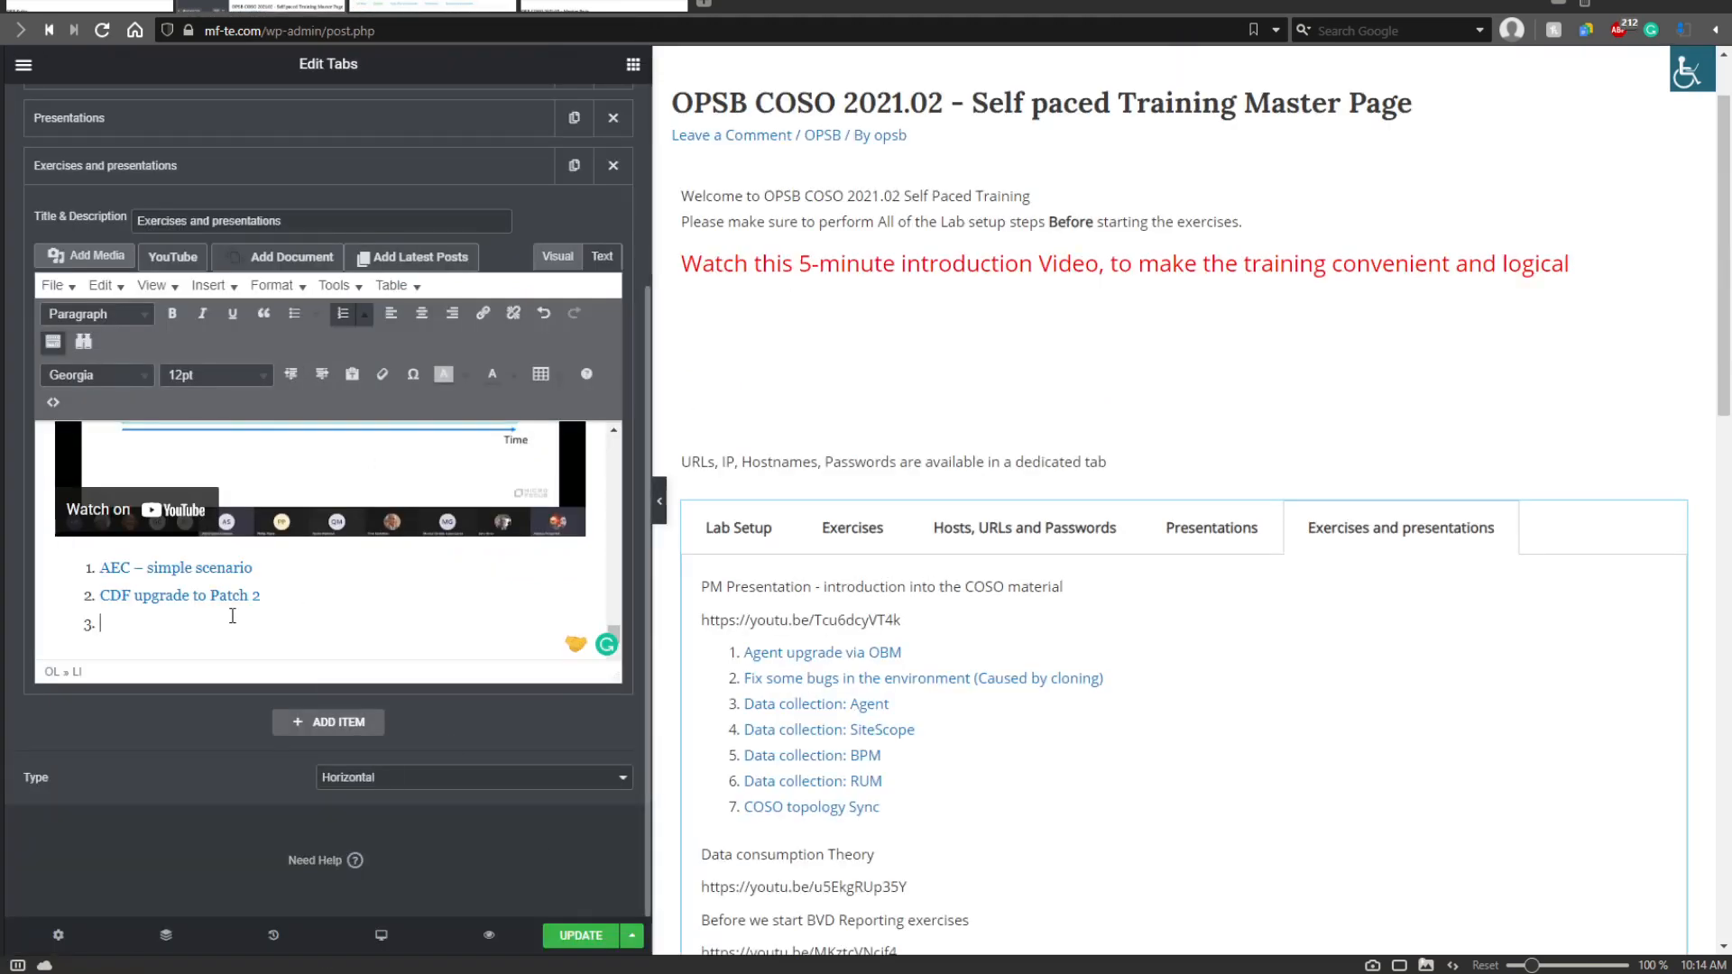
key("BackSpace")
left_click(580, 936)
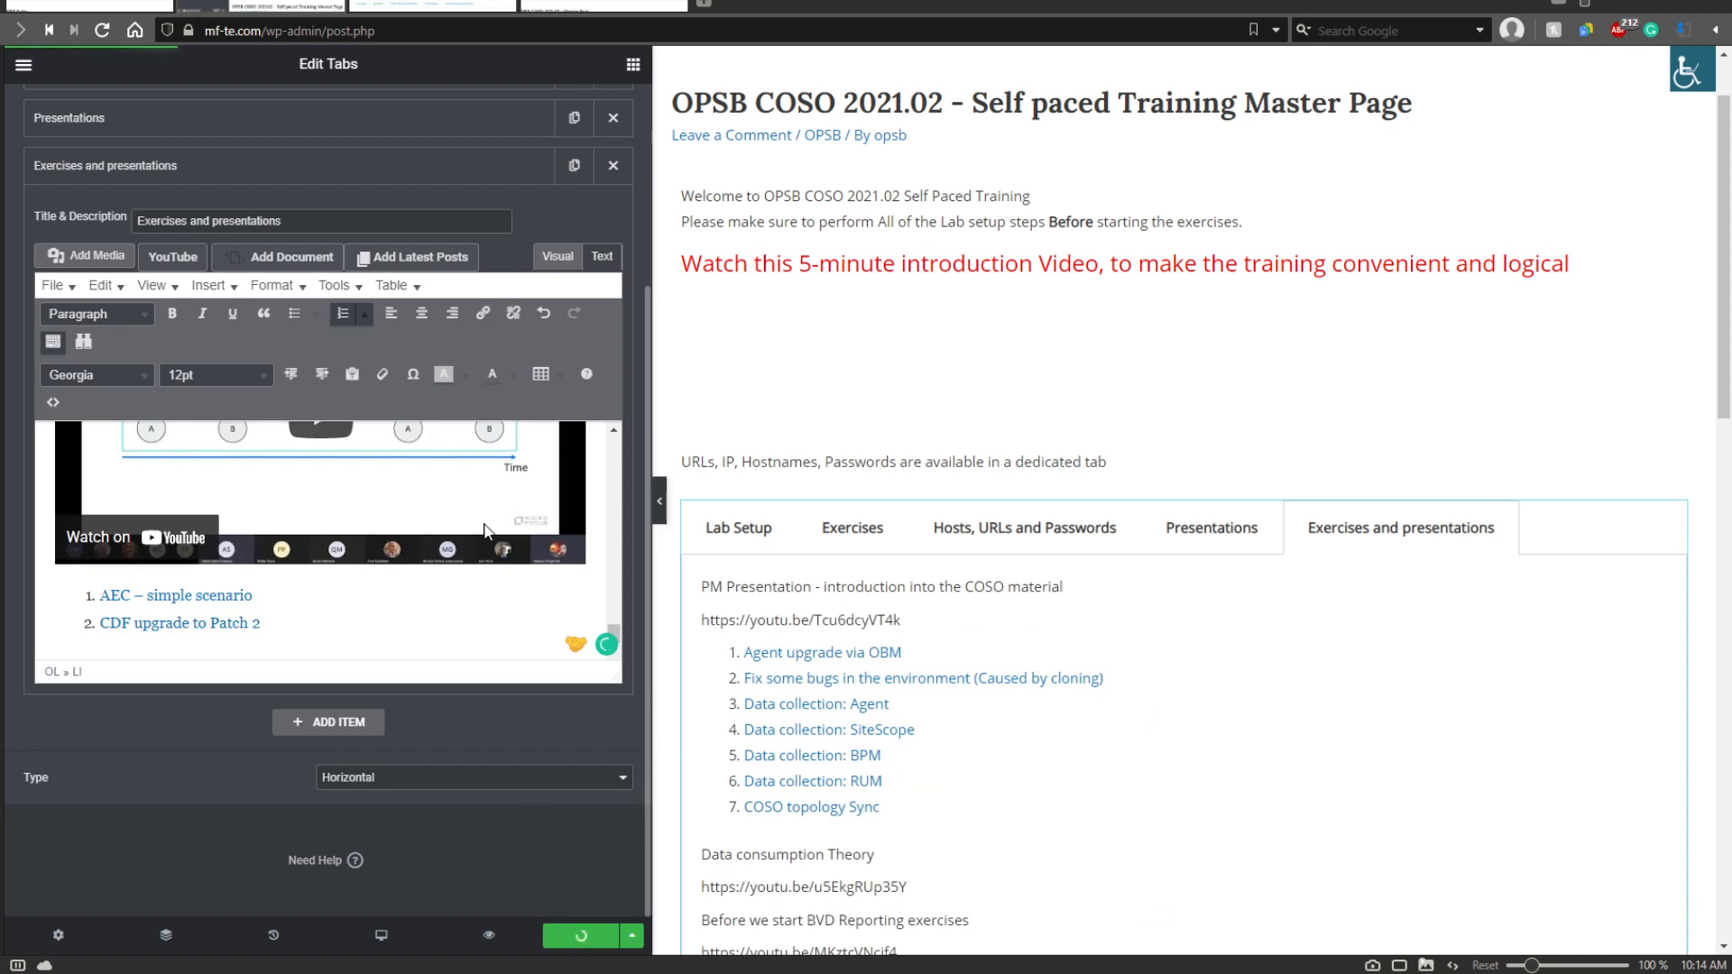
Replace the Exercises tab with the Exercises and presentations tab, placed directly after Lab Setup, and update the page.
left_click(862, 533)
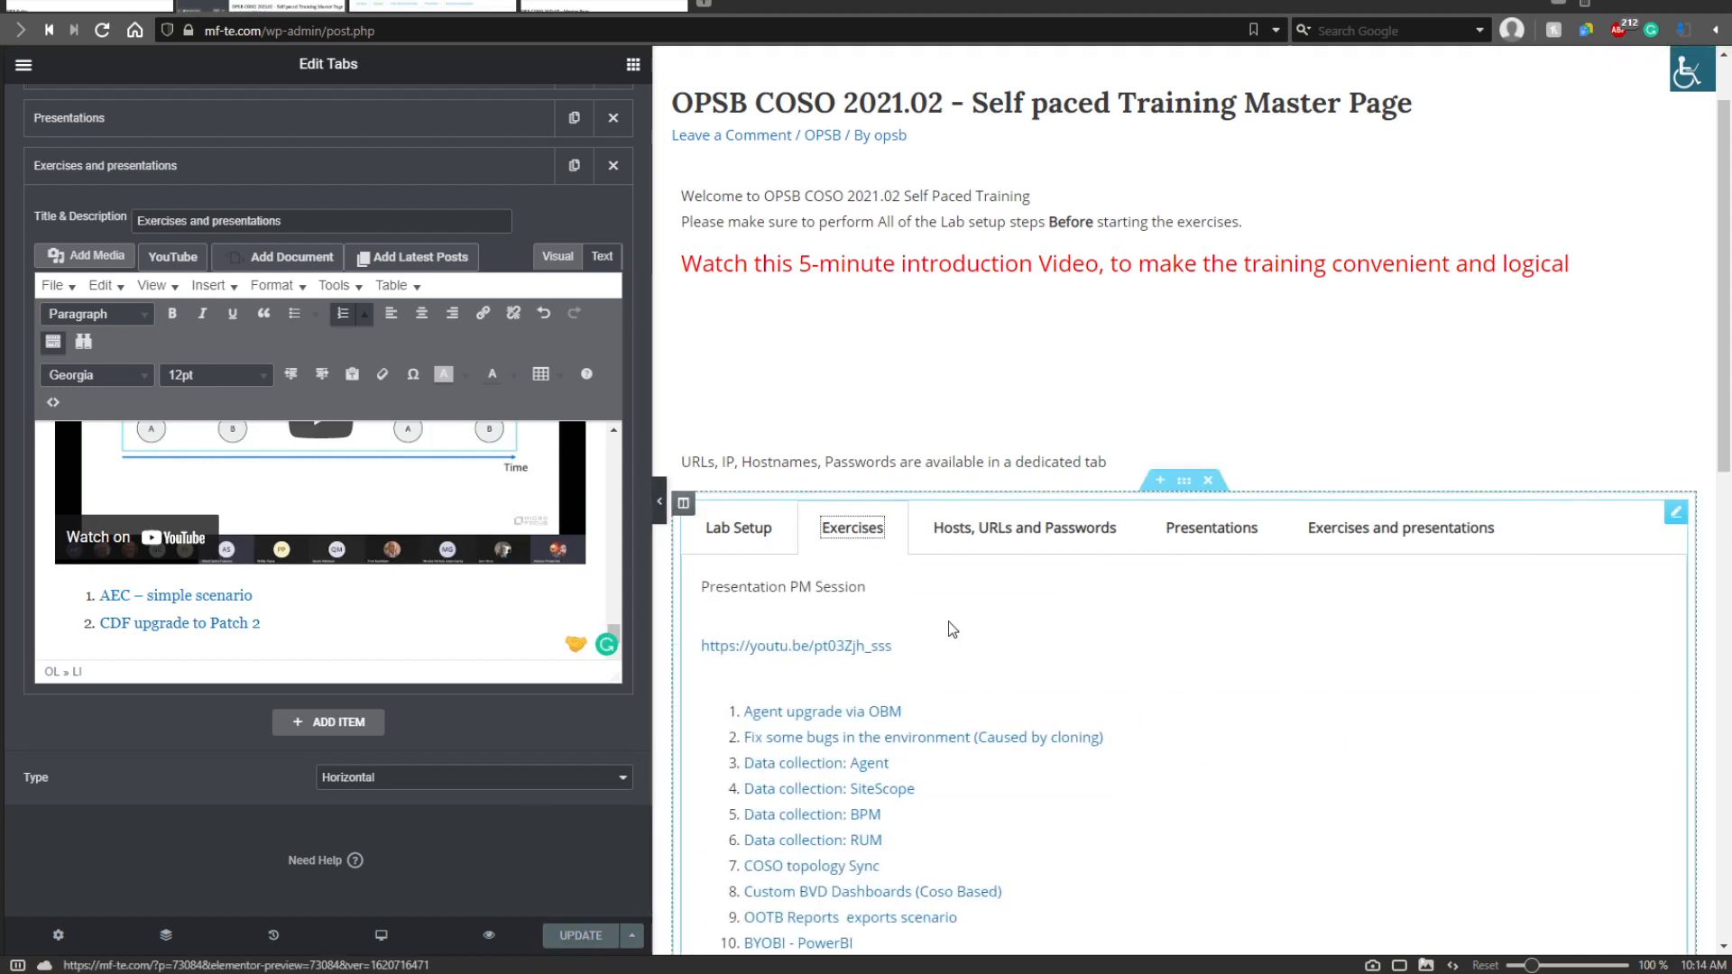
scroll(672, 707, "down", 3)
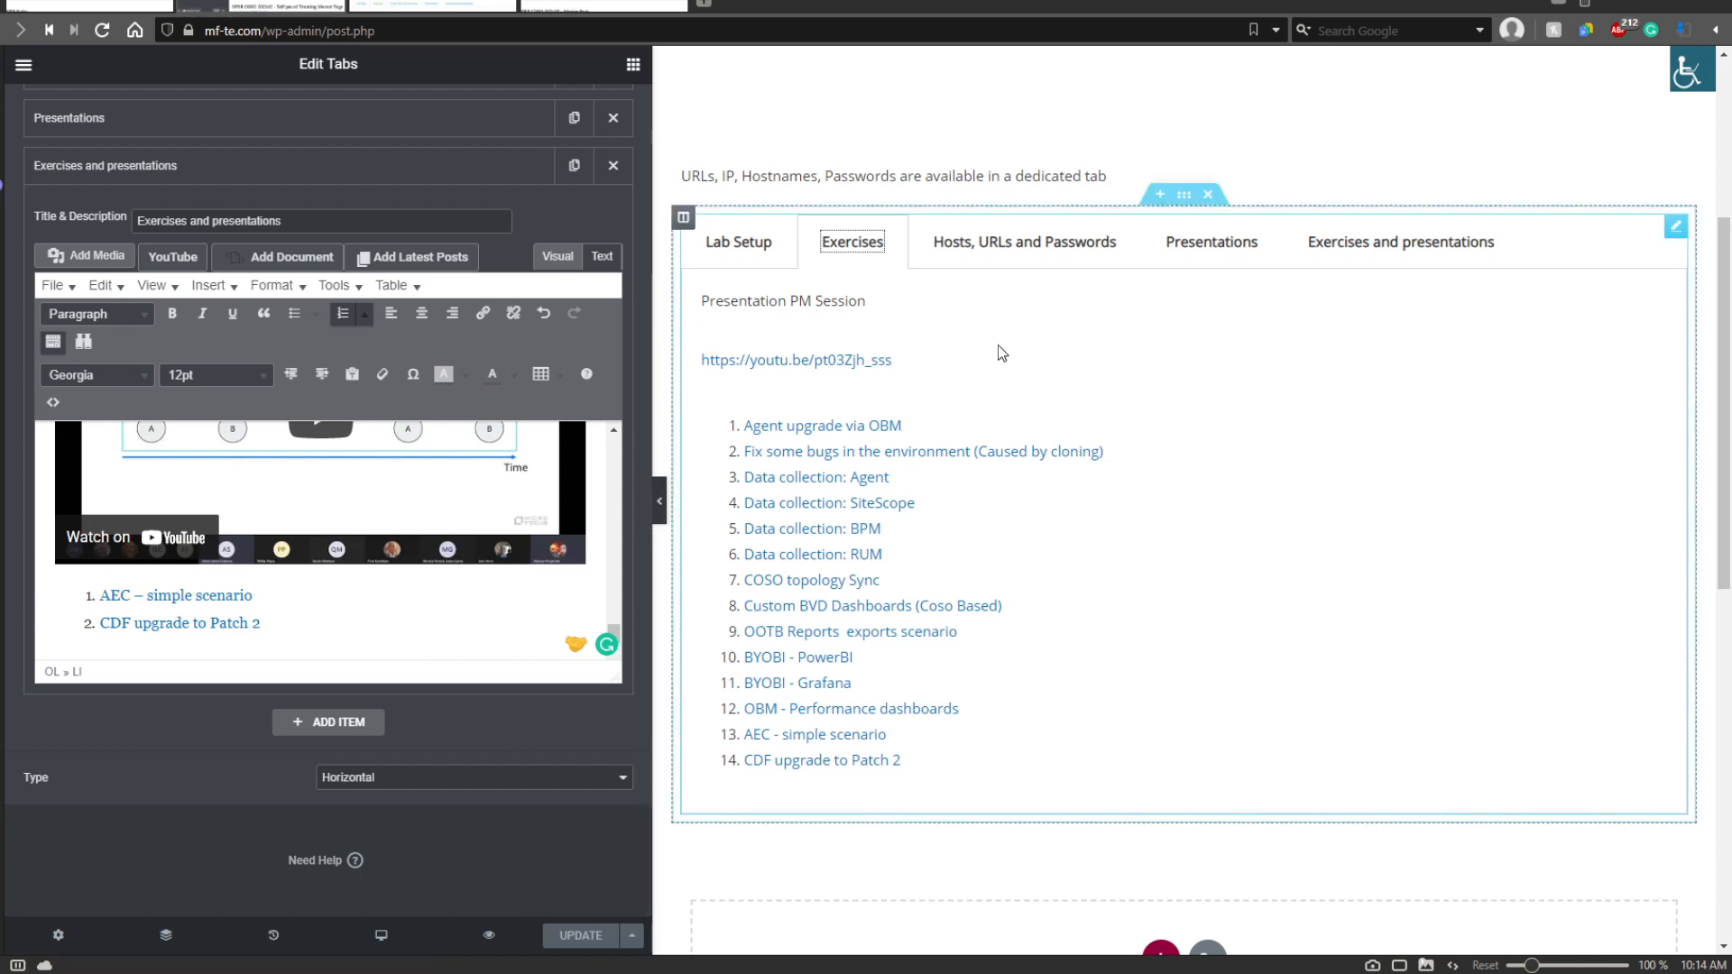
scroll(361, 469, "up", 1)
scroll(350, 385, "up", 3)
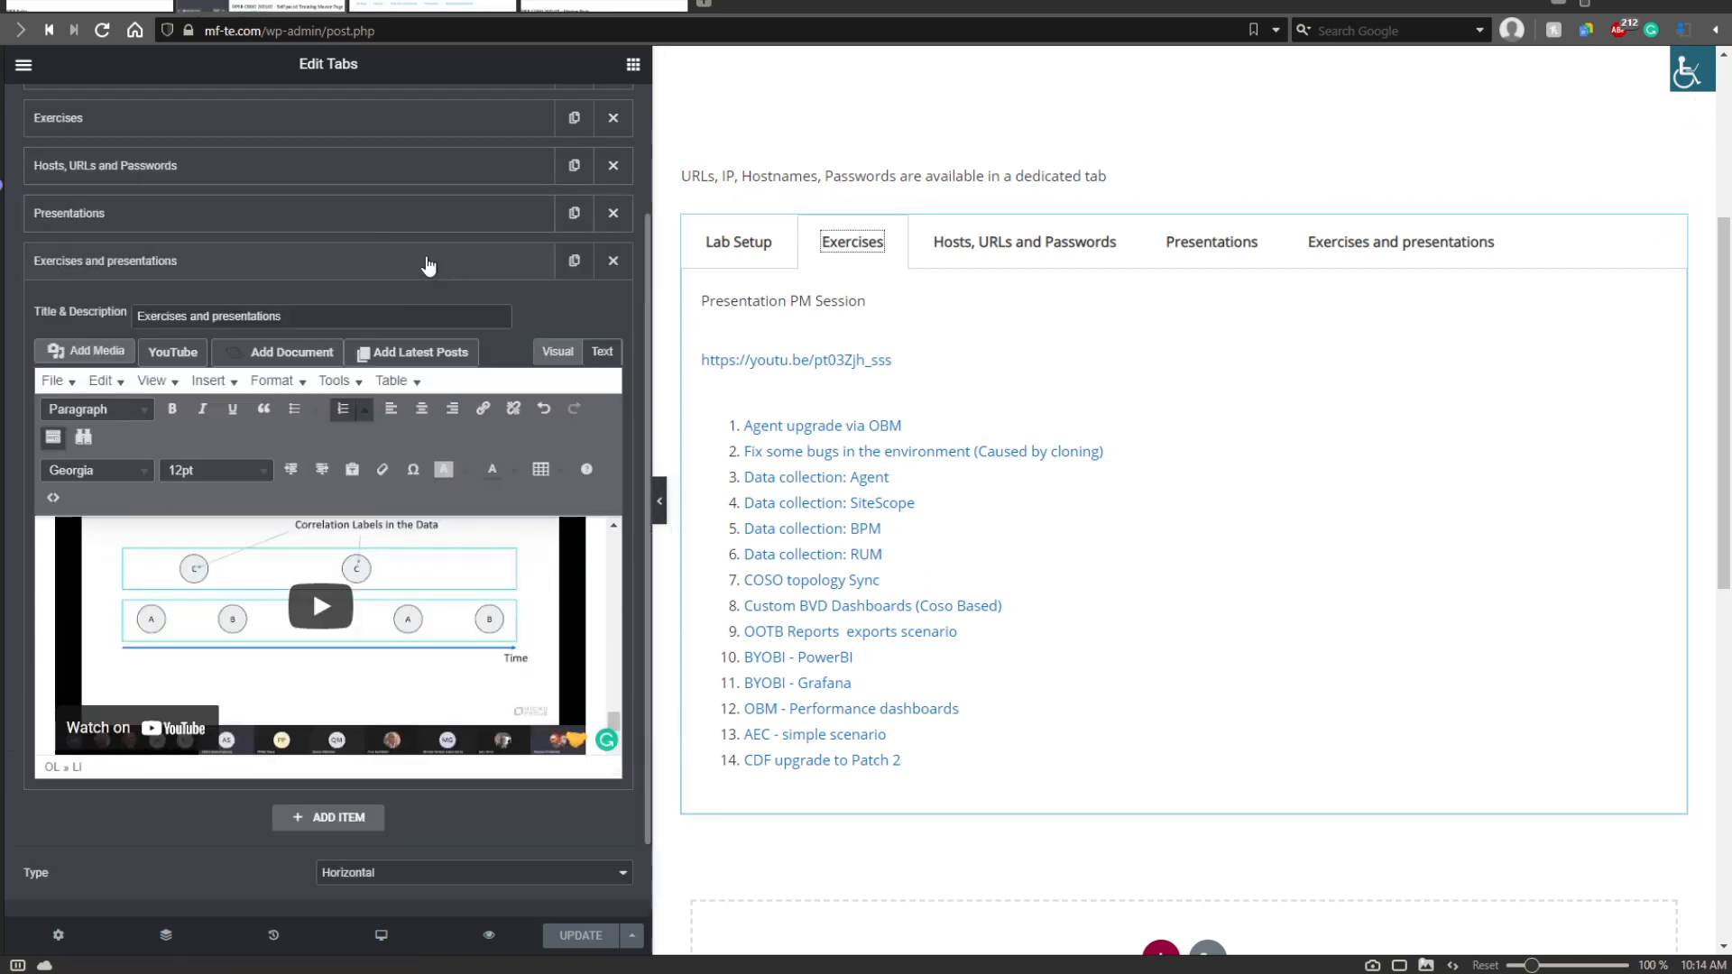
left_click_drag(370, 261, 417, 125)
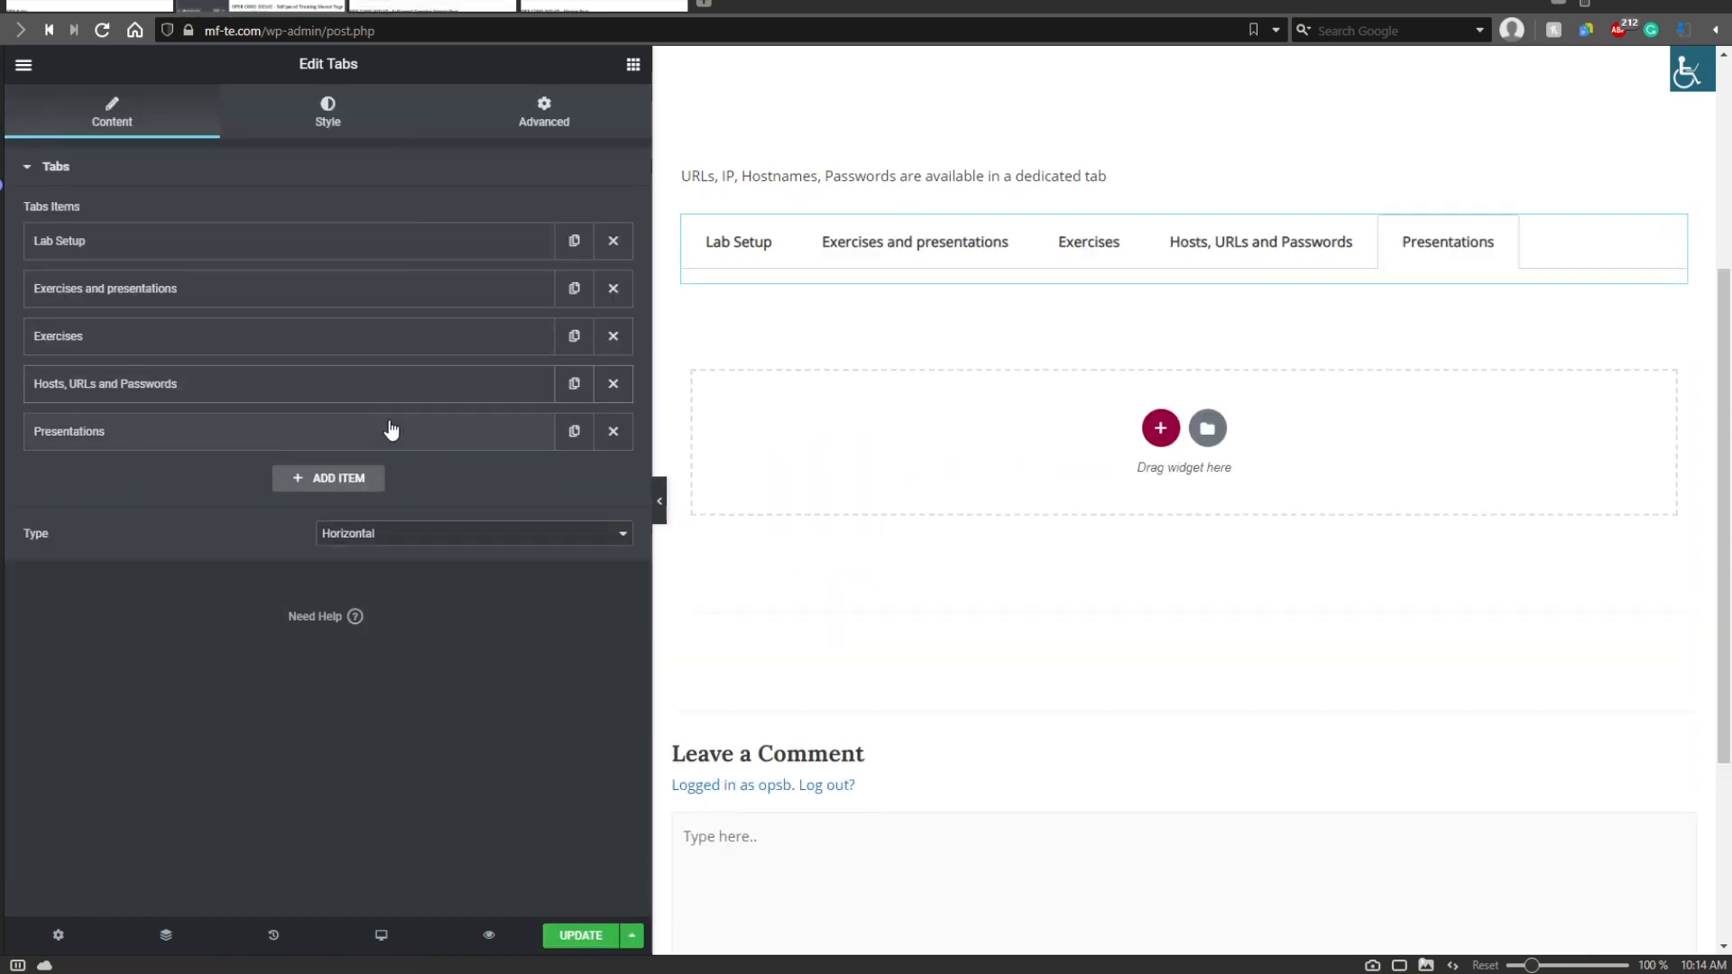
left_click(605, 348)
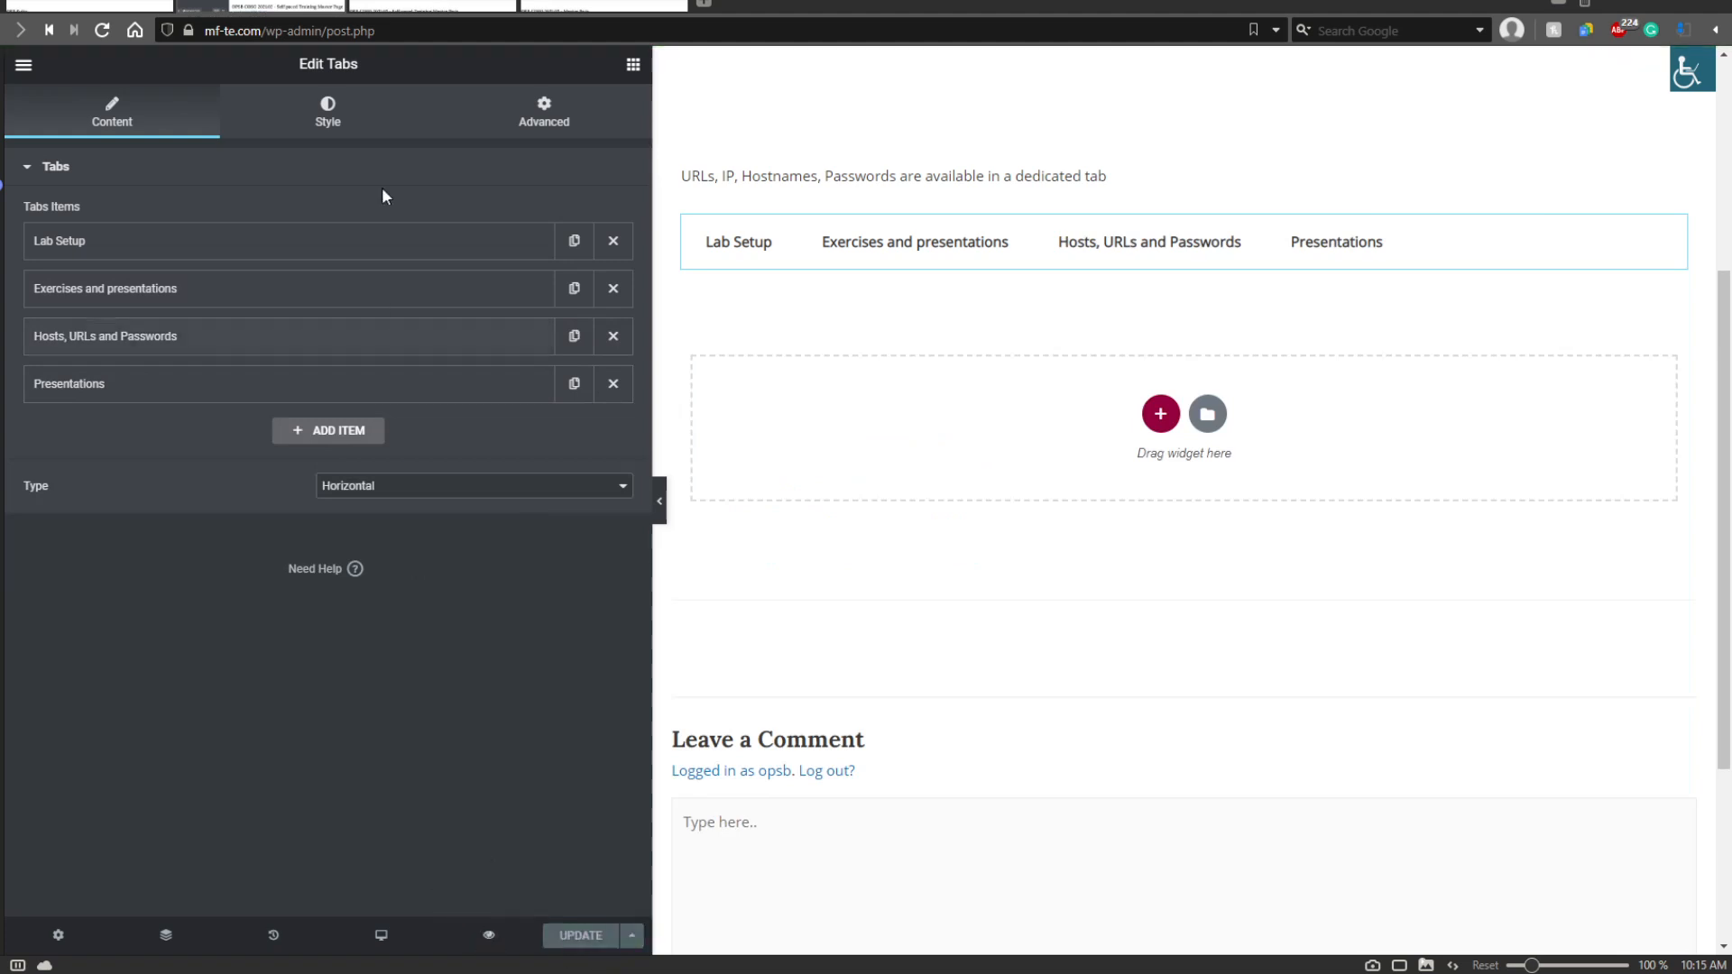
Examine the published Exercises and presentations tab from start to end, checking the order of headings, embedded videos and exercise links.
left_click(420, 7)
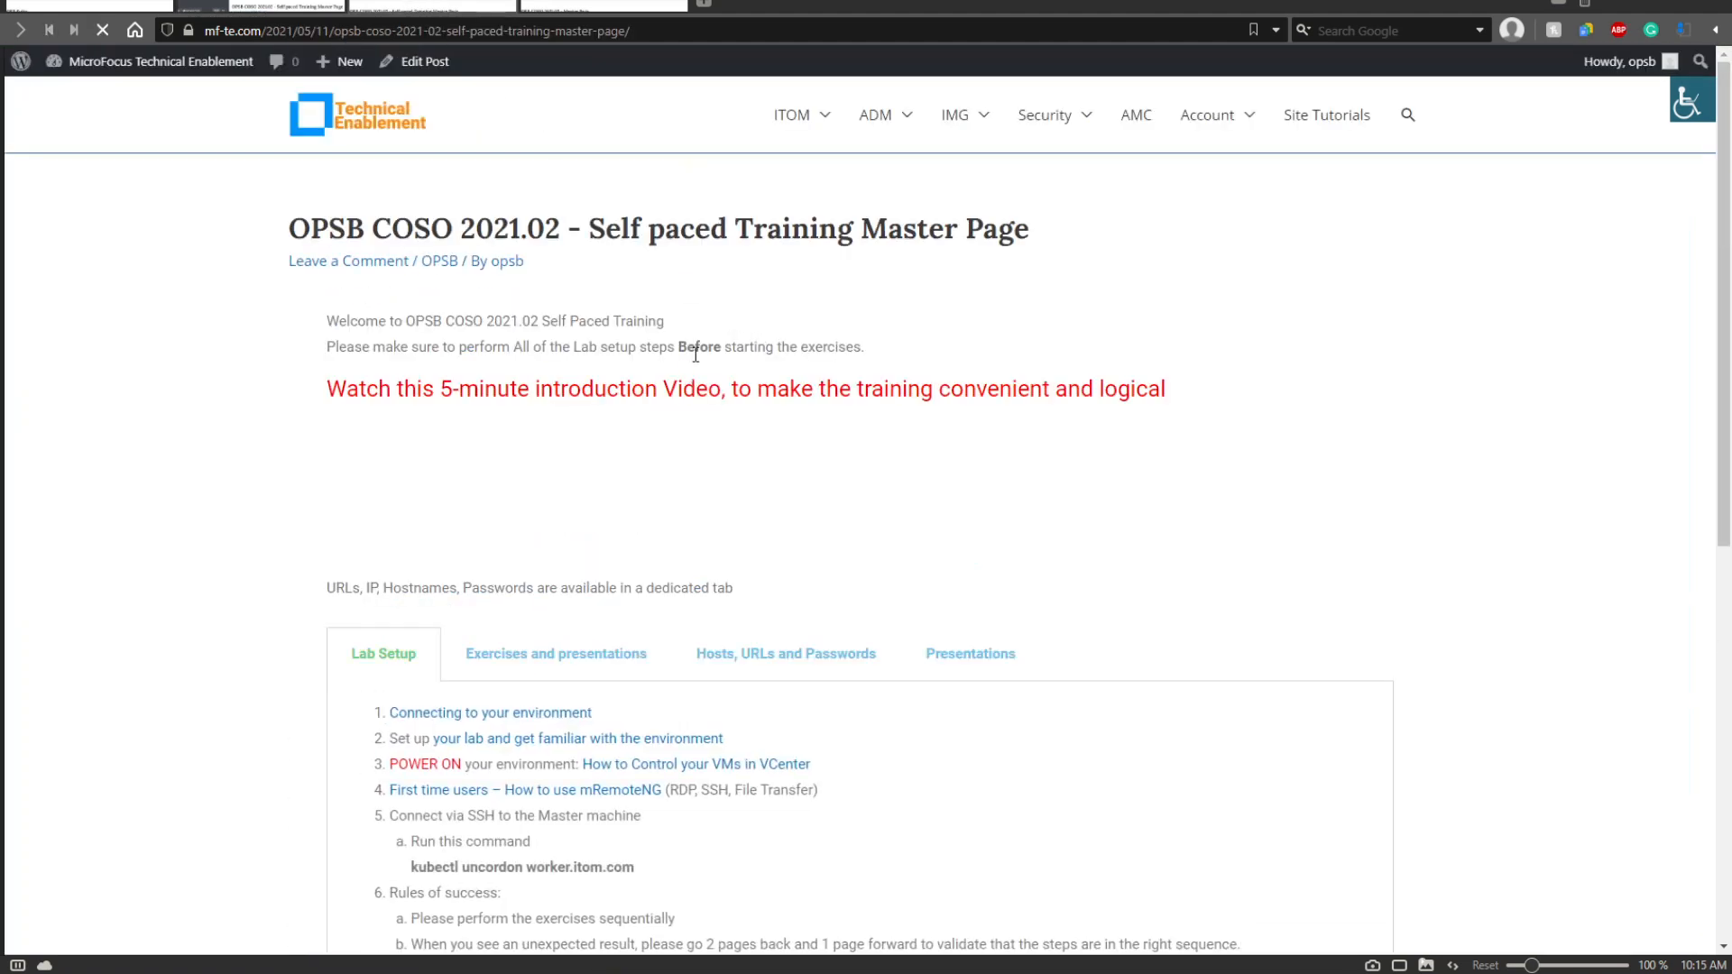
left_click(566, 656)
scroll(781, 468, "down", 4)
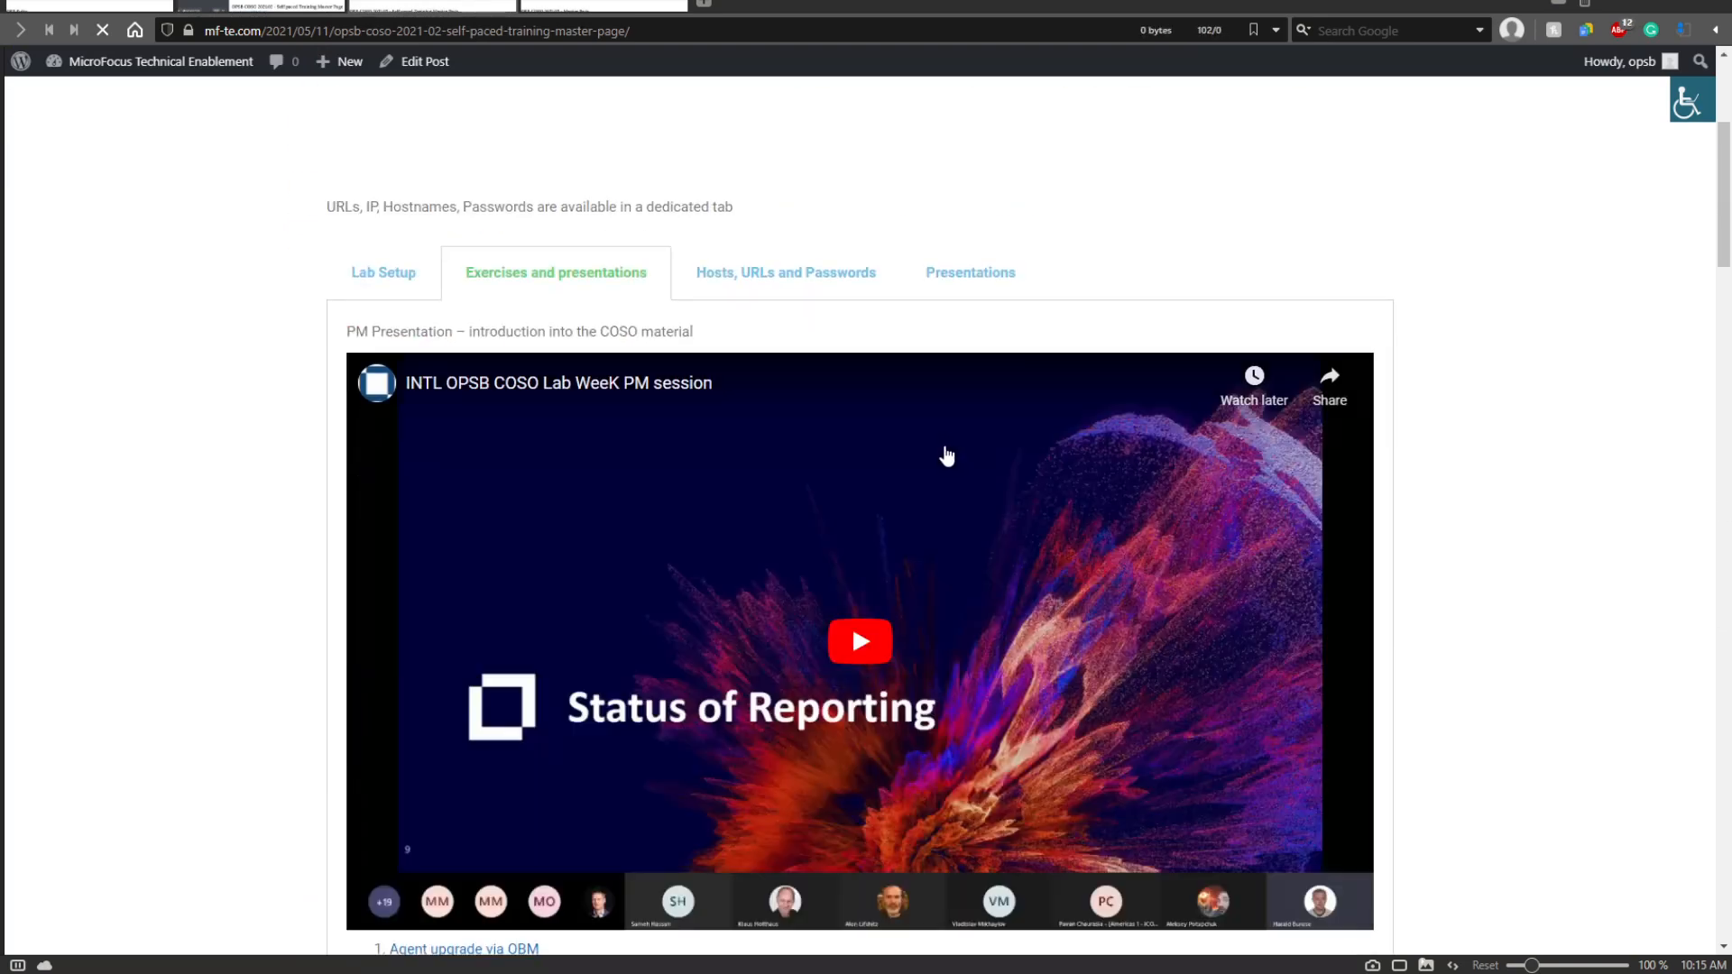
scroll(1075, 448, "down", 5)
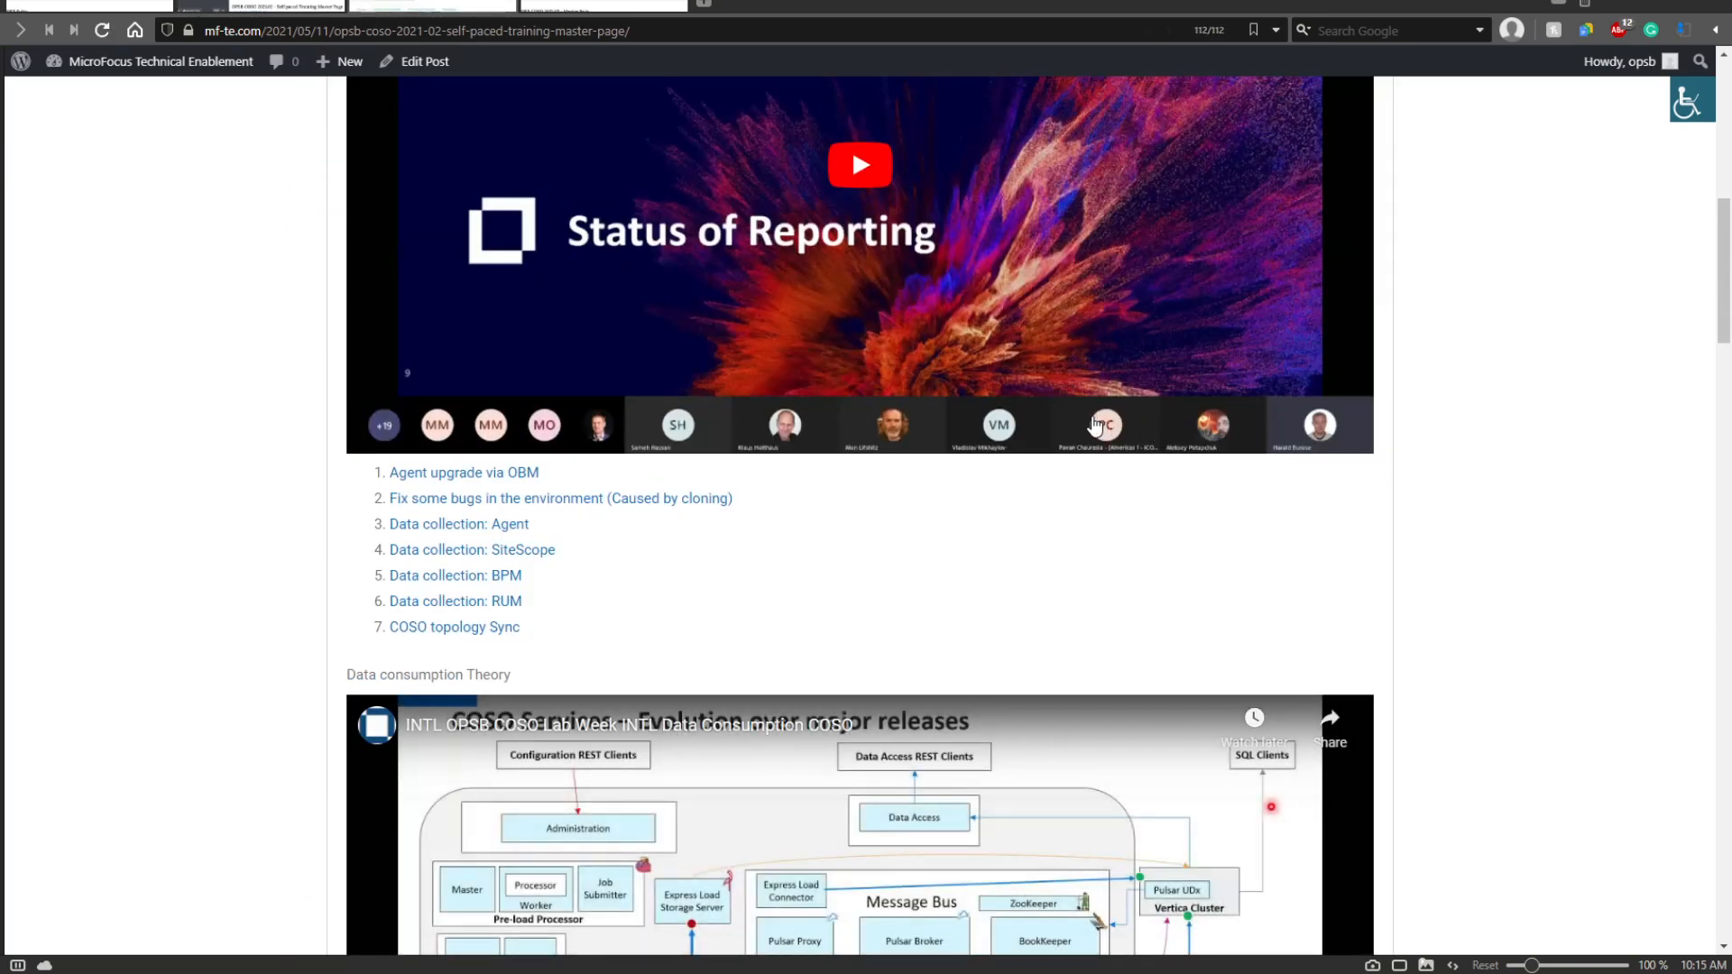
scroll(1094, 426, "down", 15)
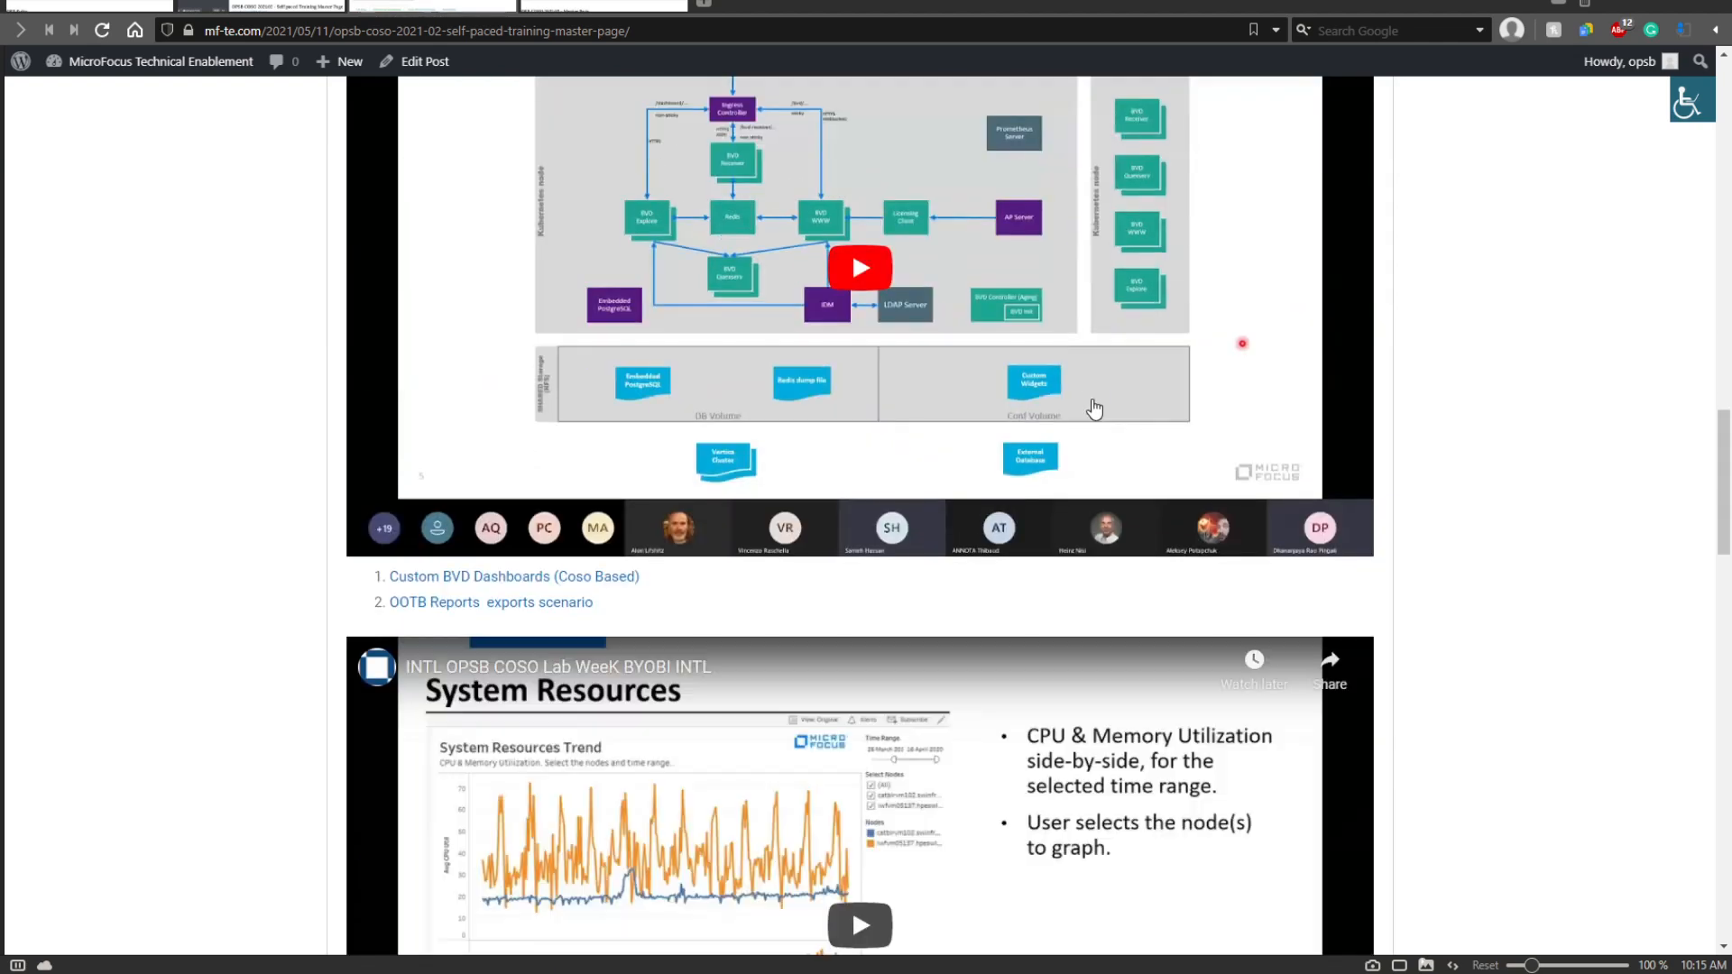
scroll(1094, 409, "down", 14)
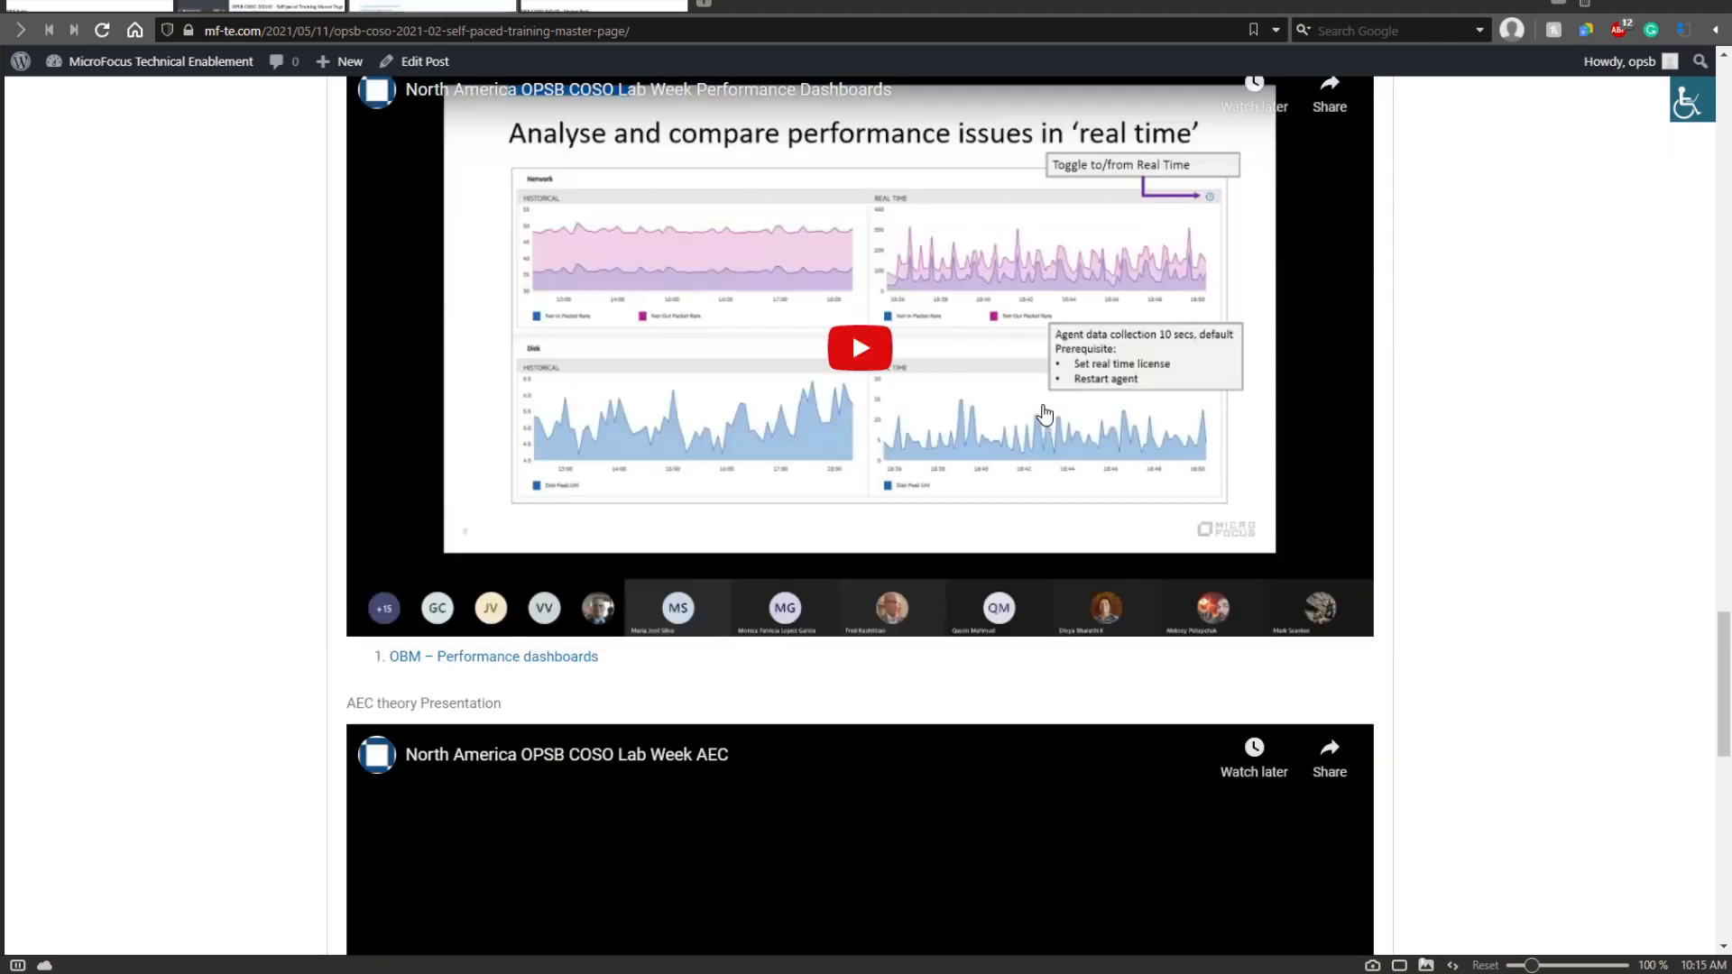
scroll(1044, 414, "down", 10)
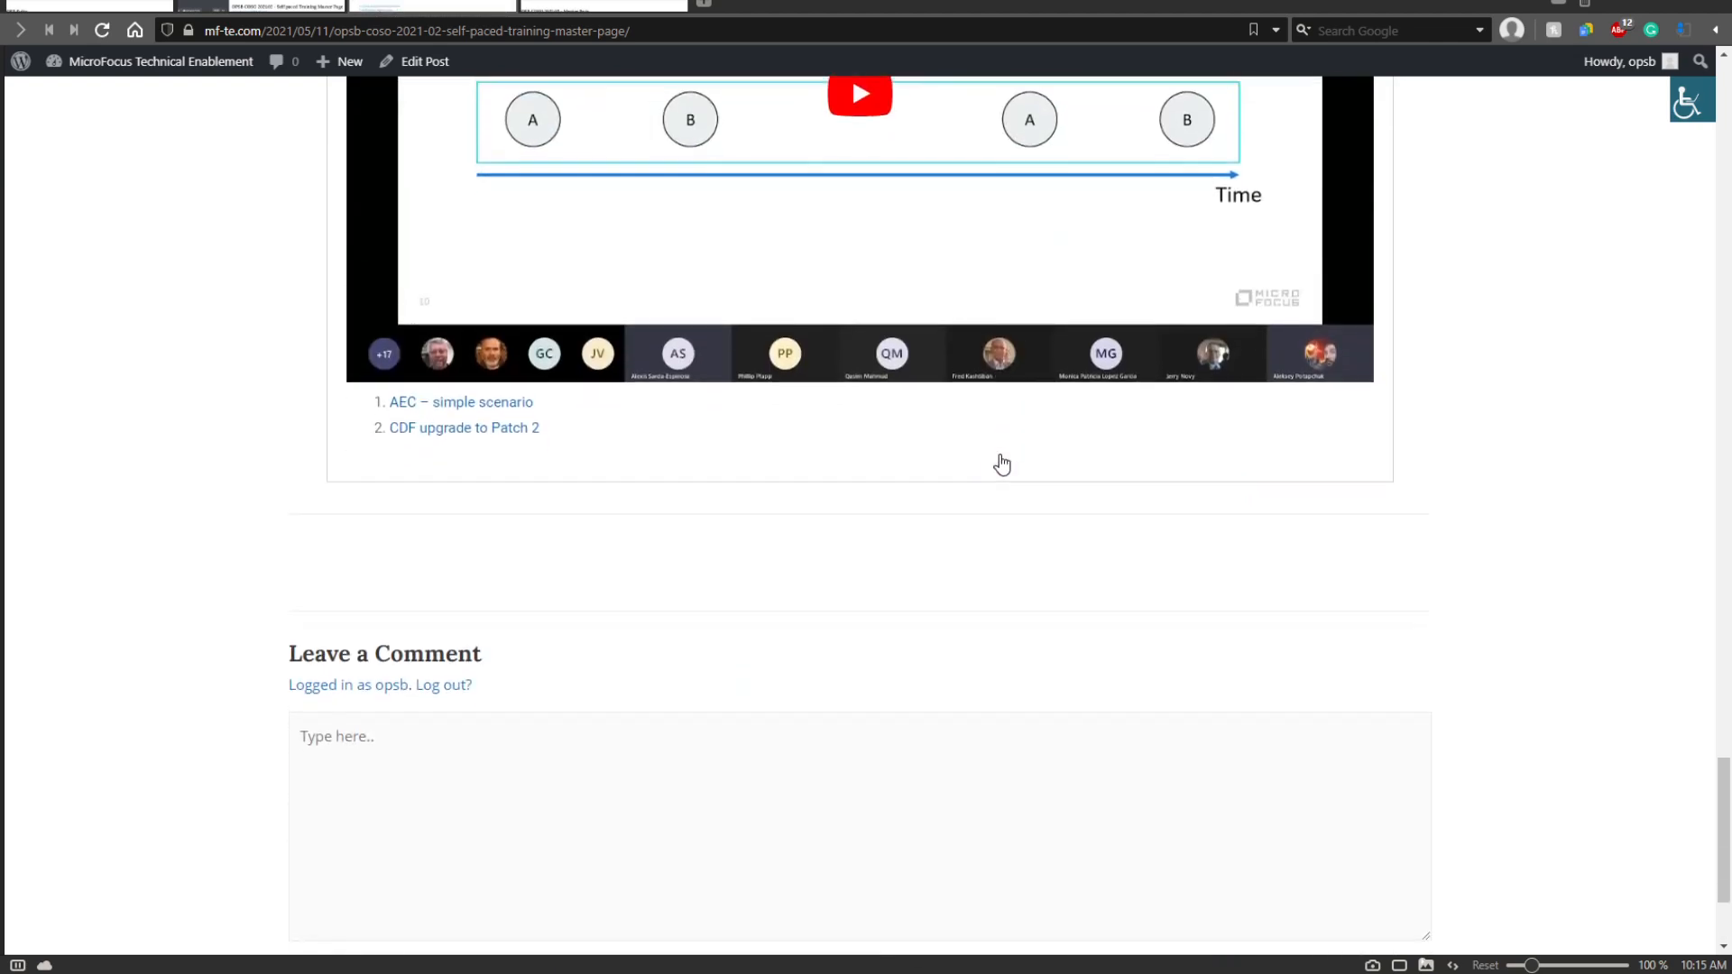
scroll(987, 451, "up", 20)
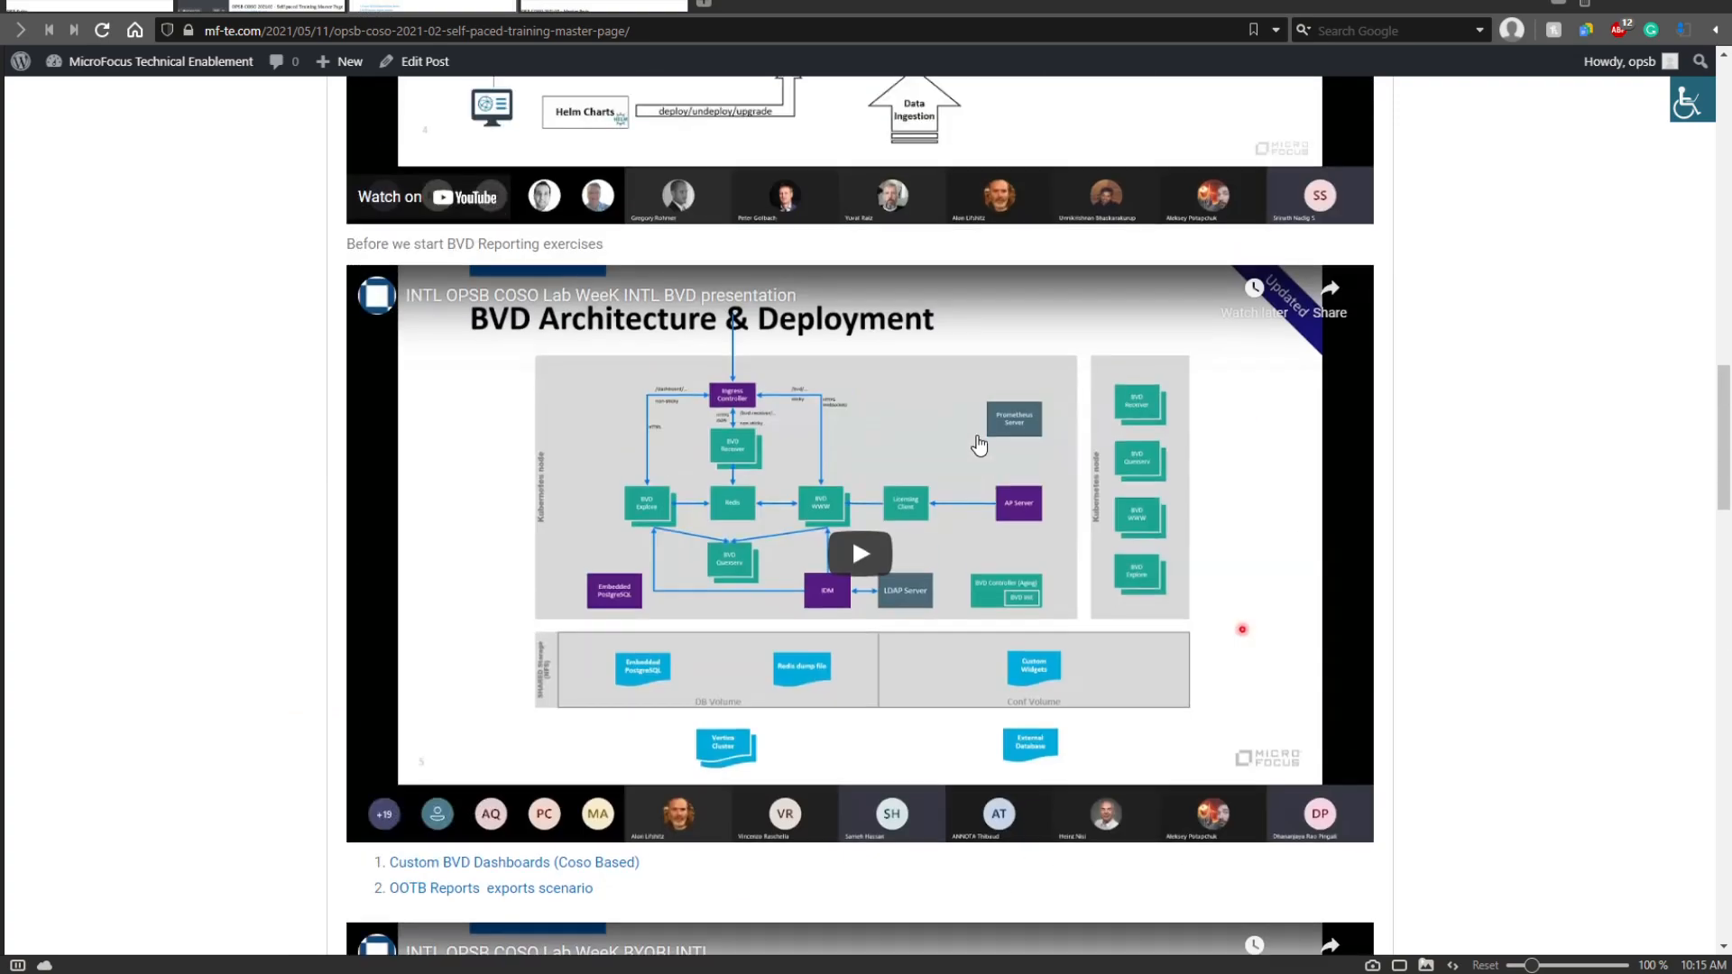
scroll(979, 446, "up", 18)
scroll(962, 437, "down", 5)
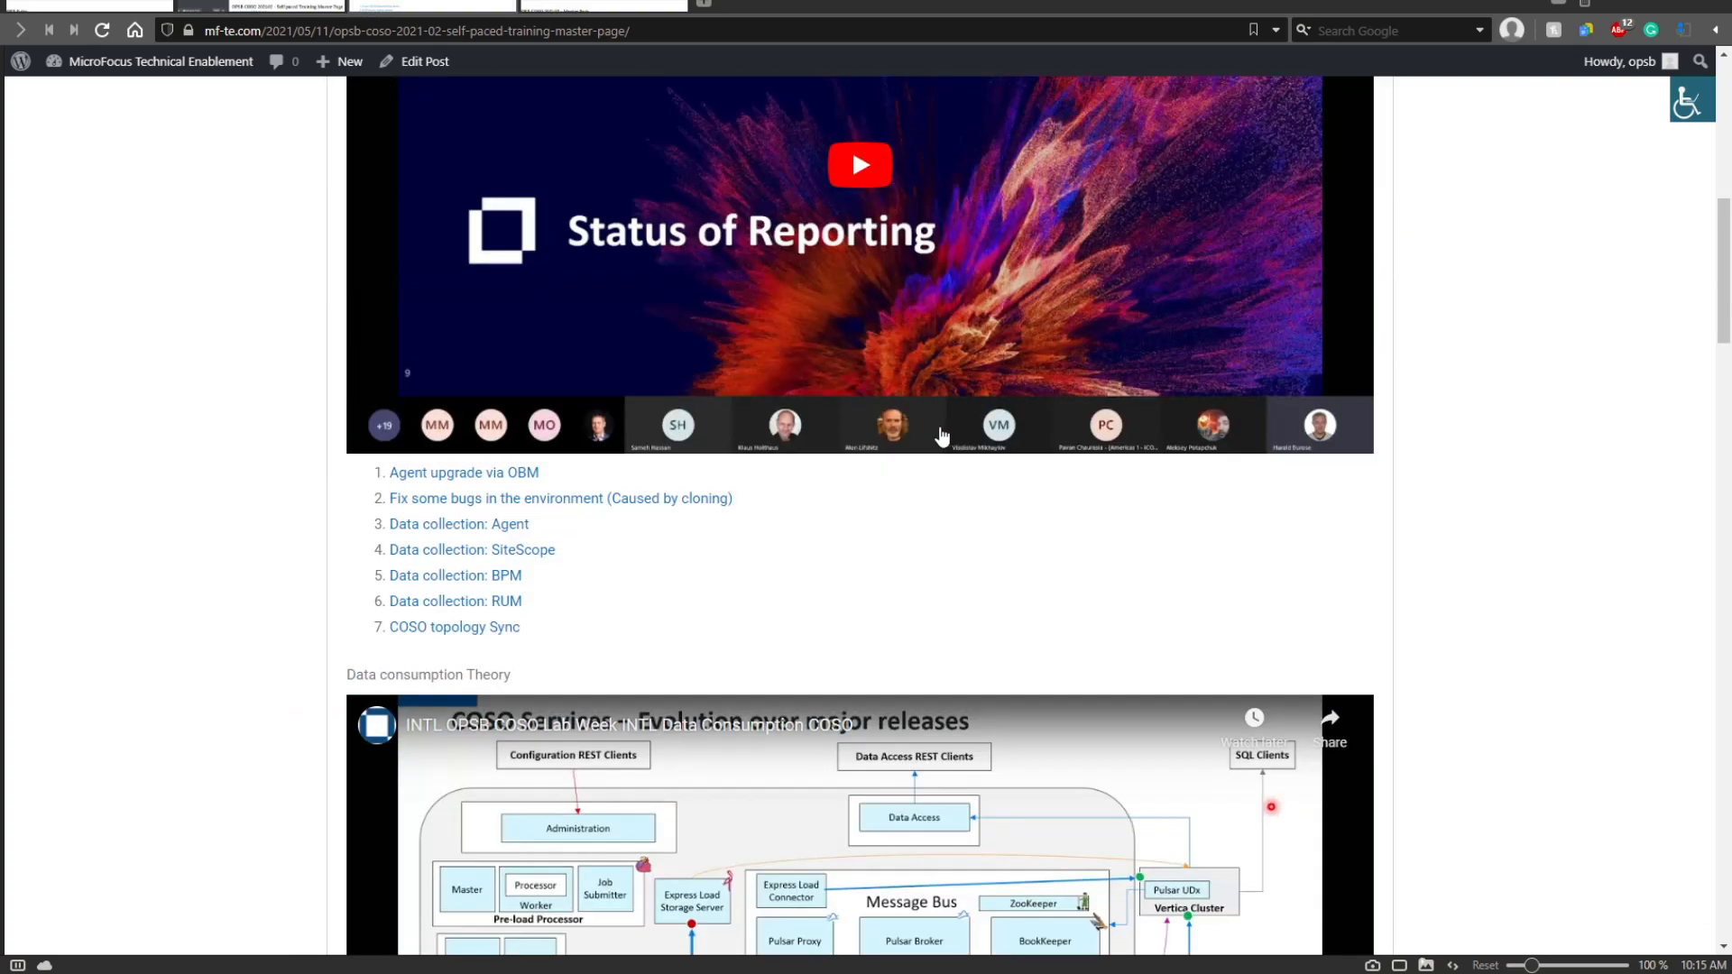
scroll(756, 508, "down", 5)
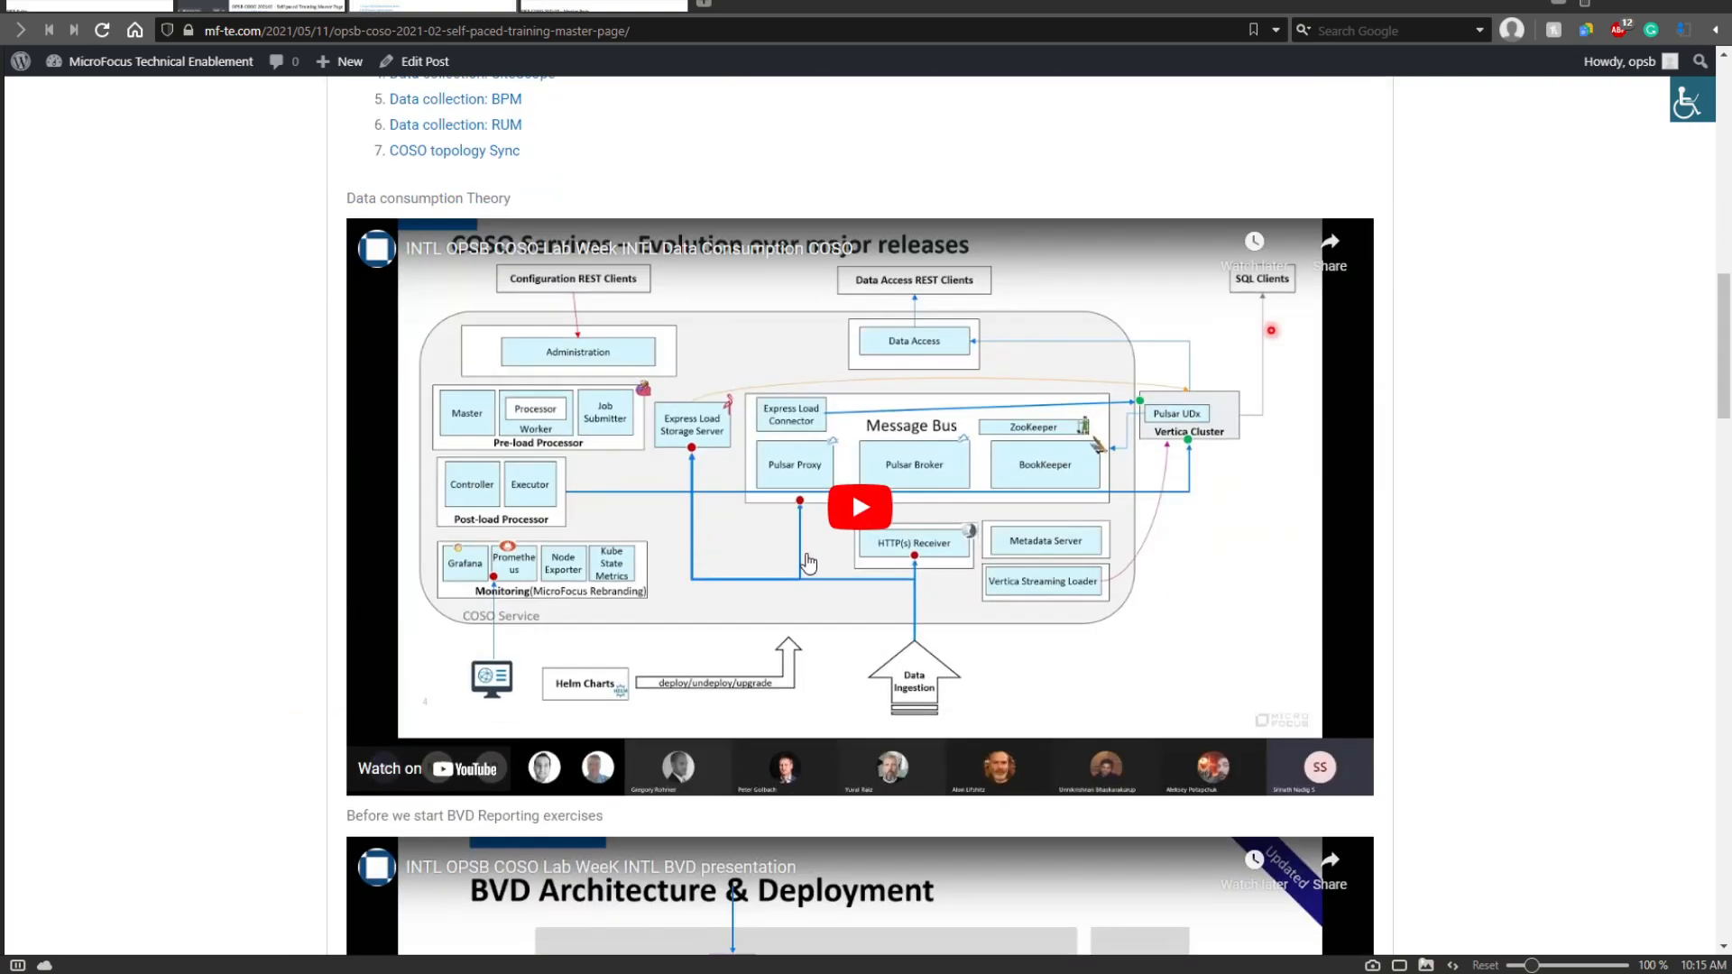
scroll(753, 534, "down", 6)
scroll(803, 564, "down", 20)
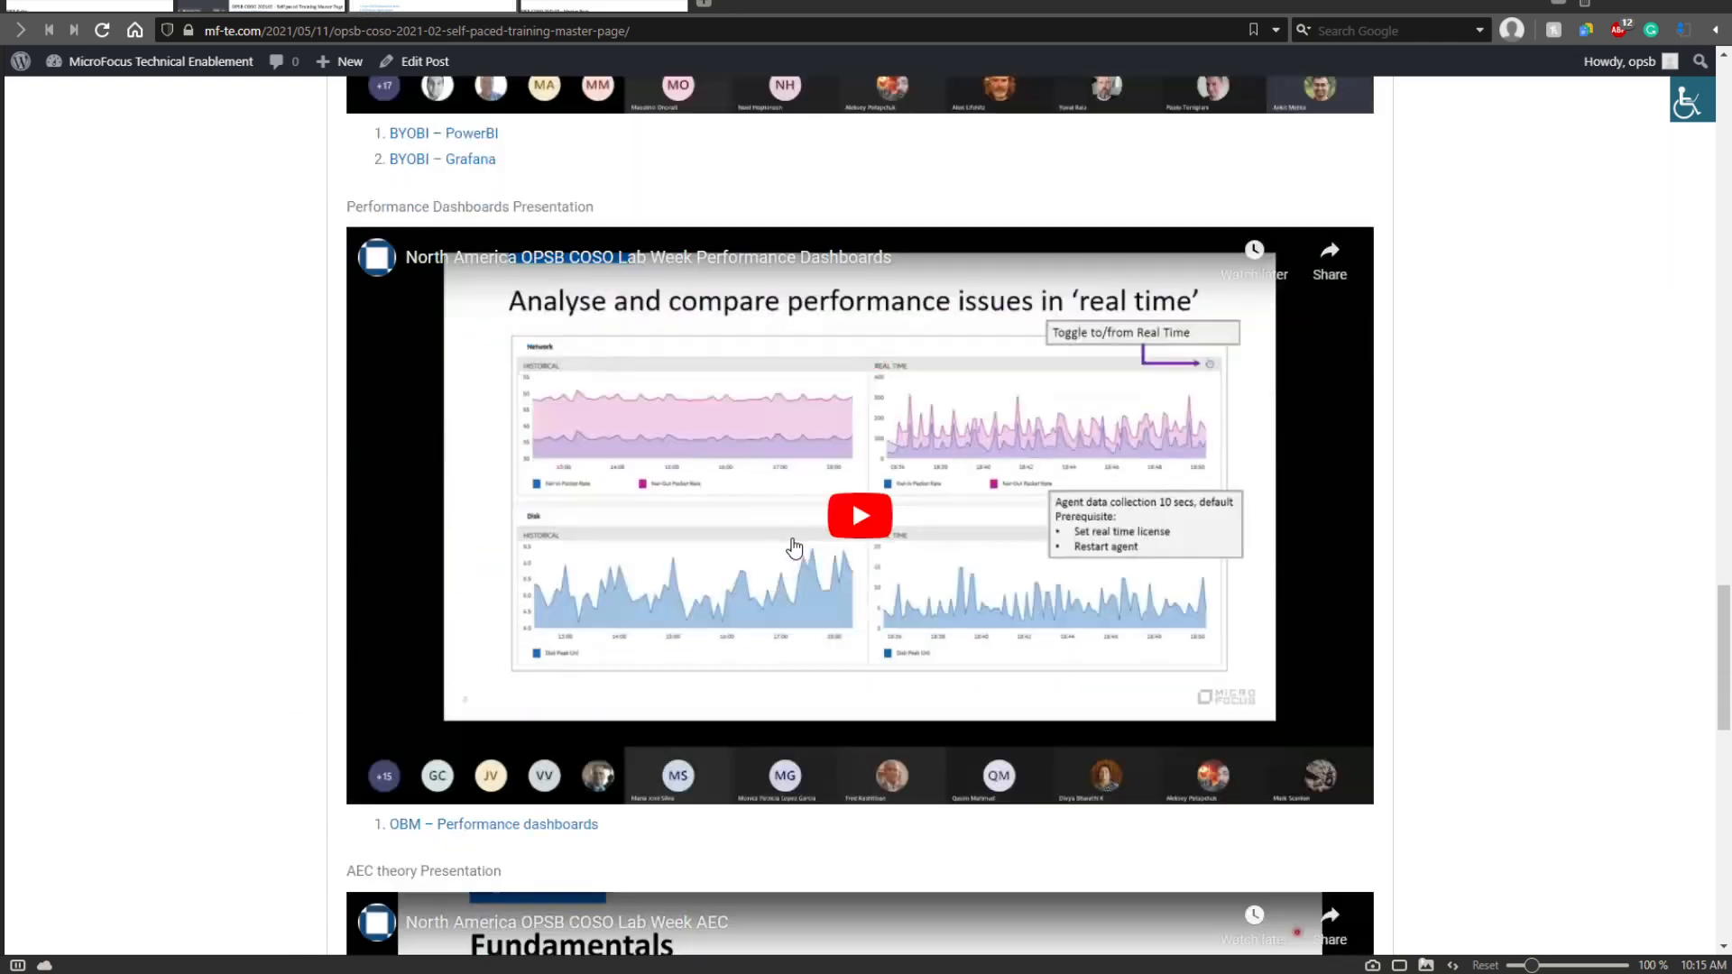
scroll(793, 570, "down", 3)
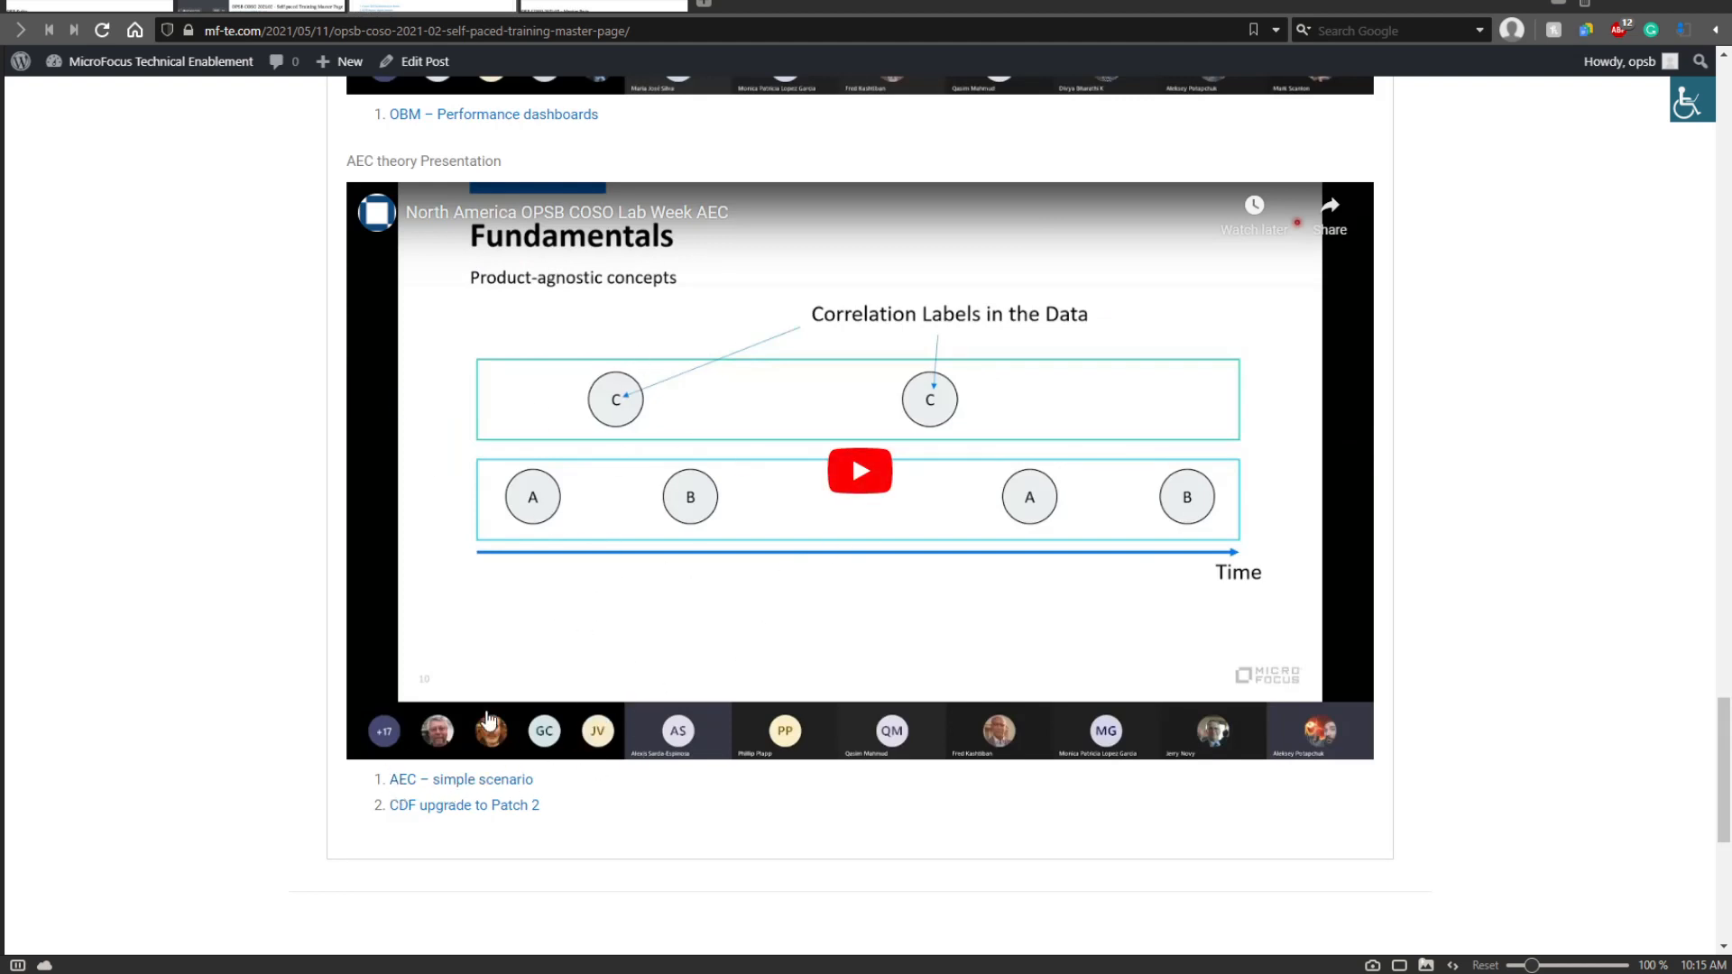
scroll(603, 541, "up", 20)
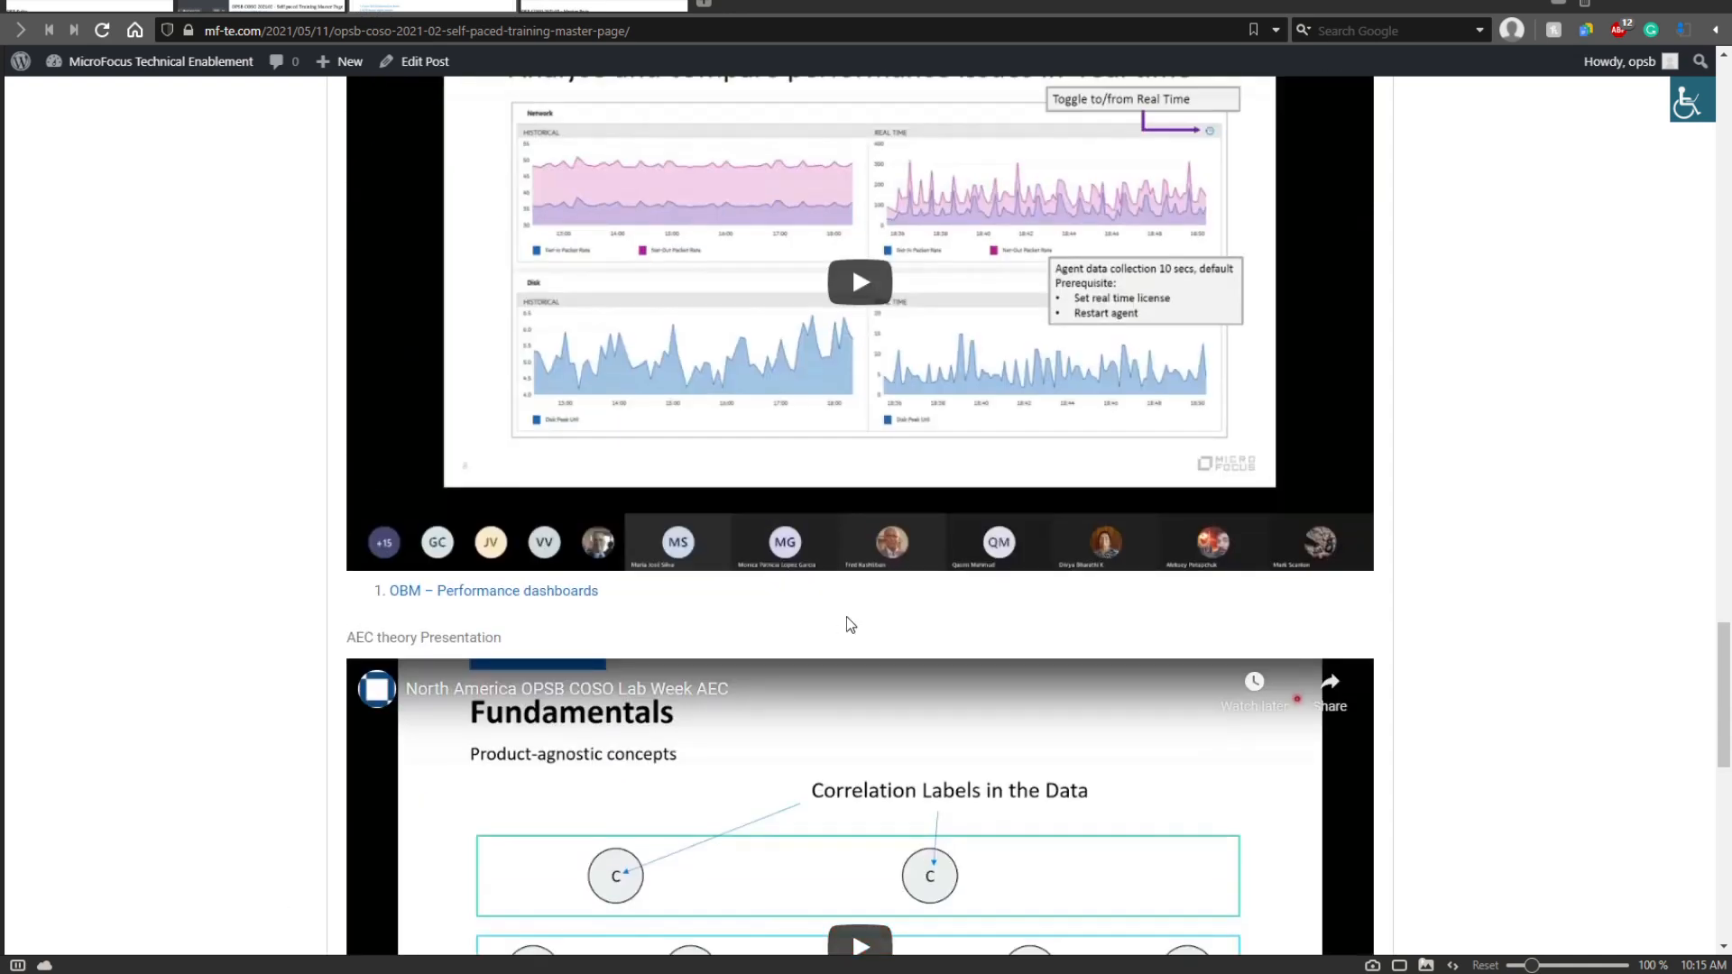
In the page editor, duplicate the Presentations tab and rename the copy Troubleshooting.
scroll(819, 508, "up", 20)
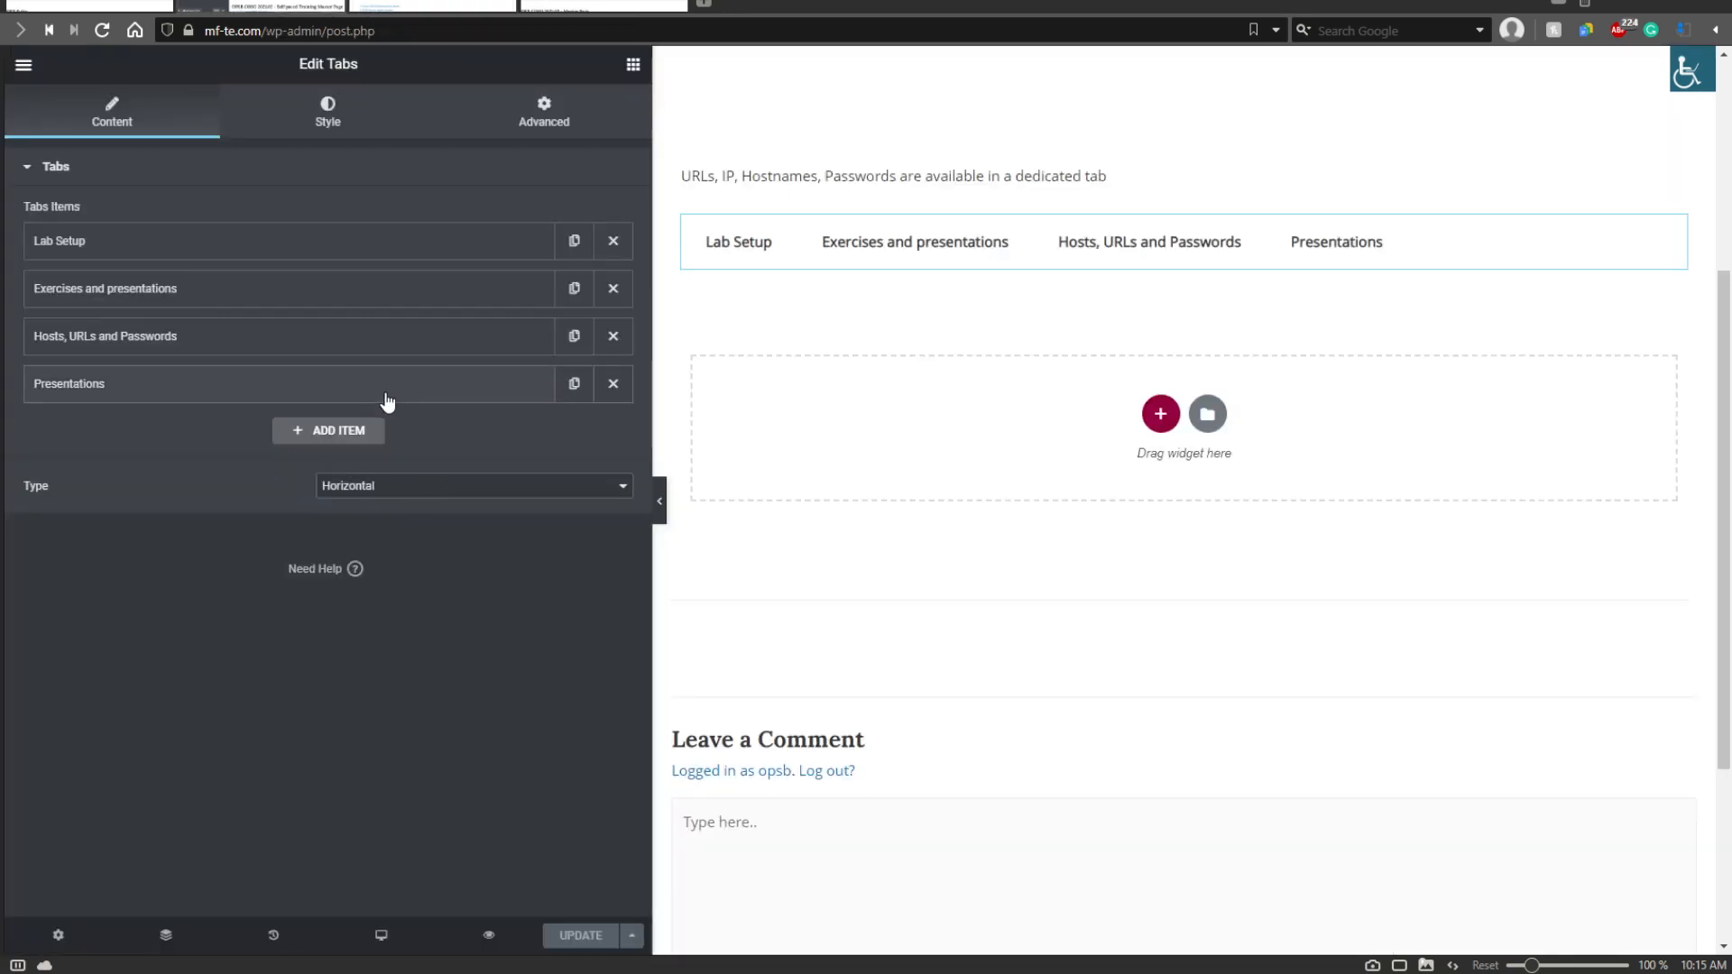
left_click(574, 390)
left_click(289, 431)
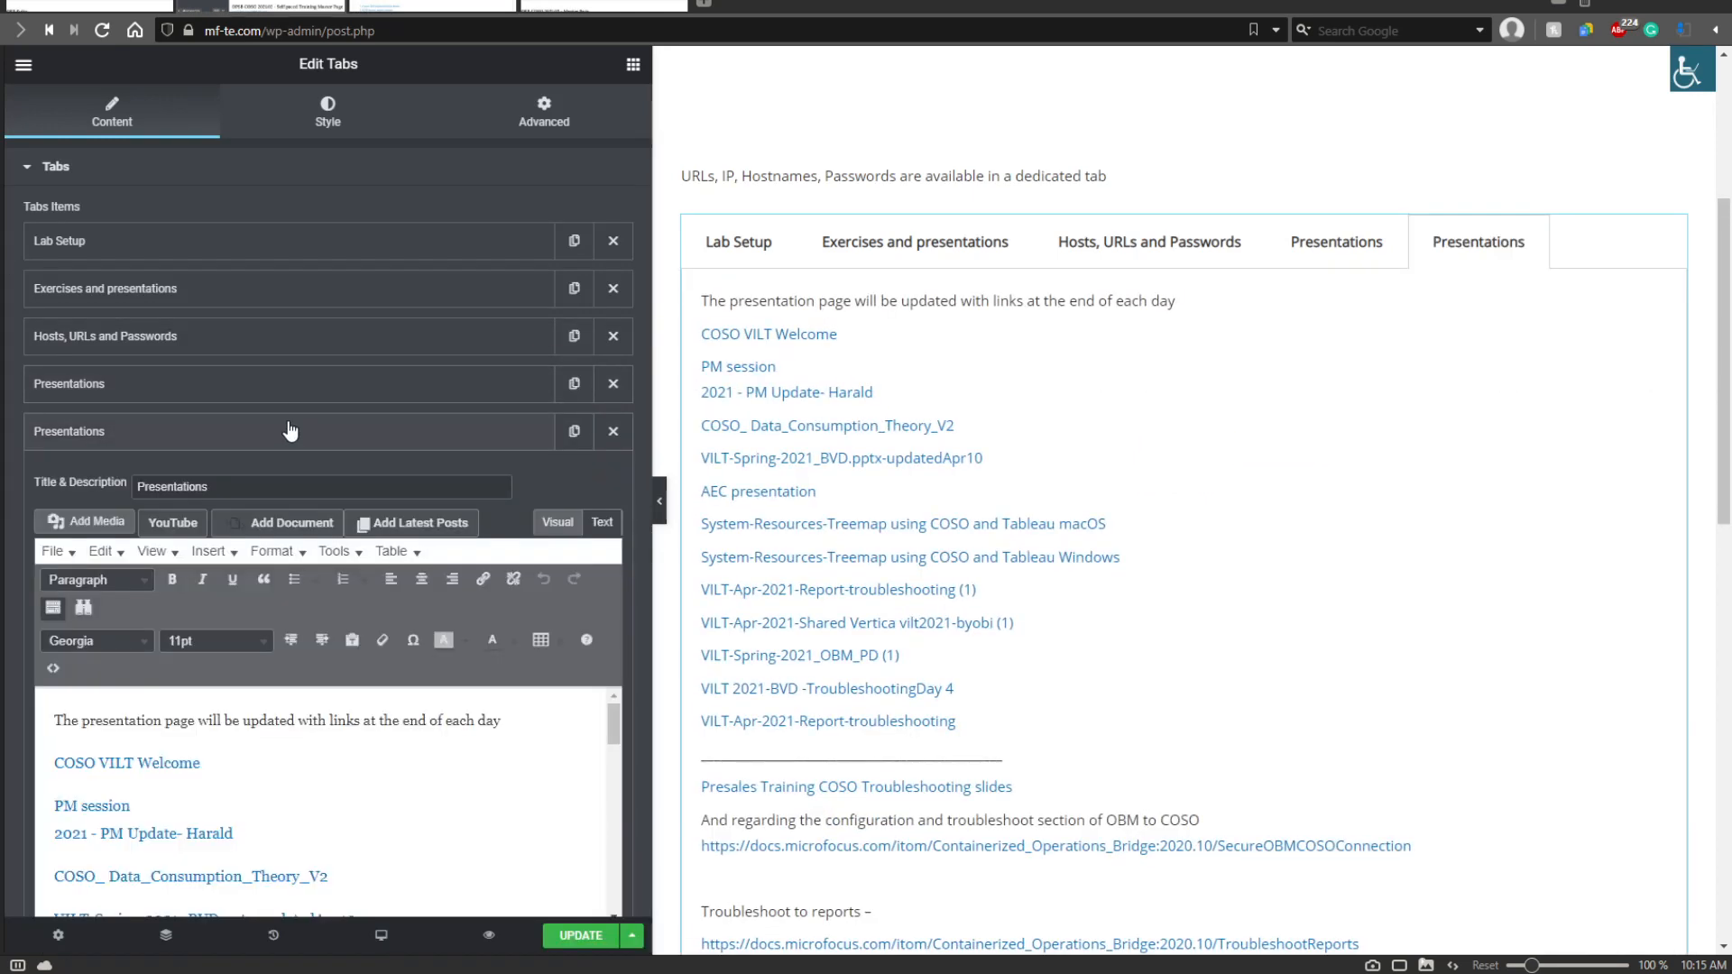
type("T")
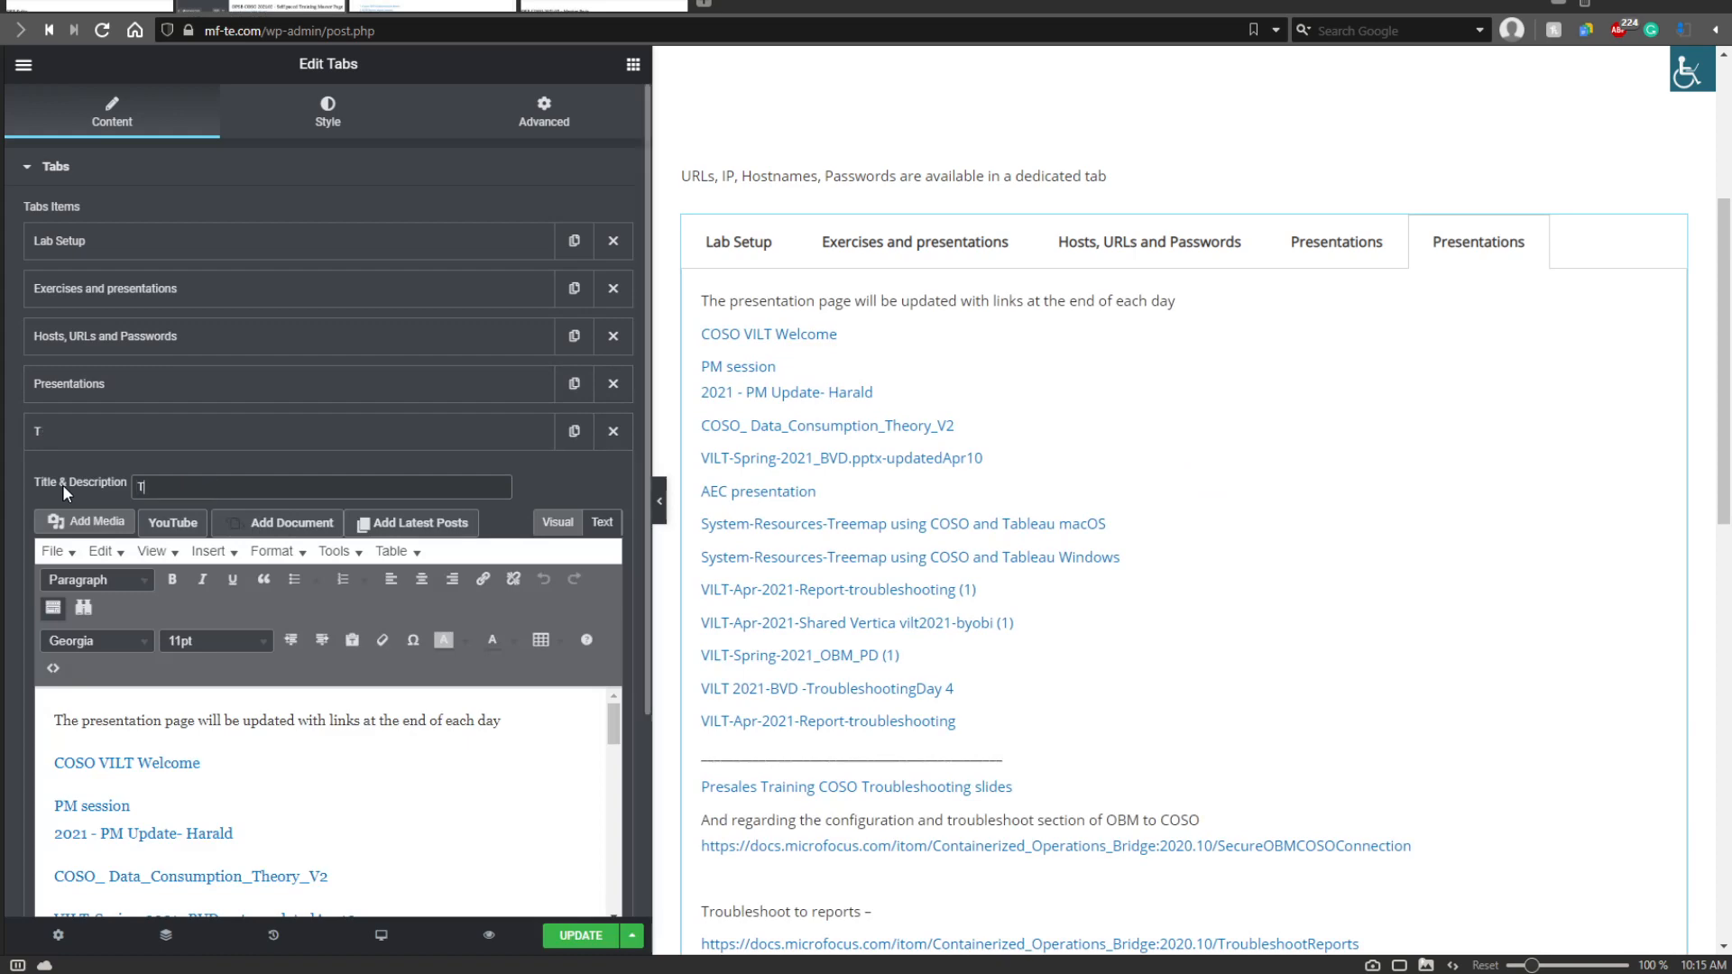
type("roubleshooting")
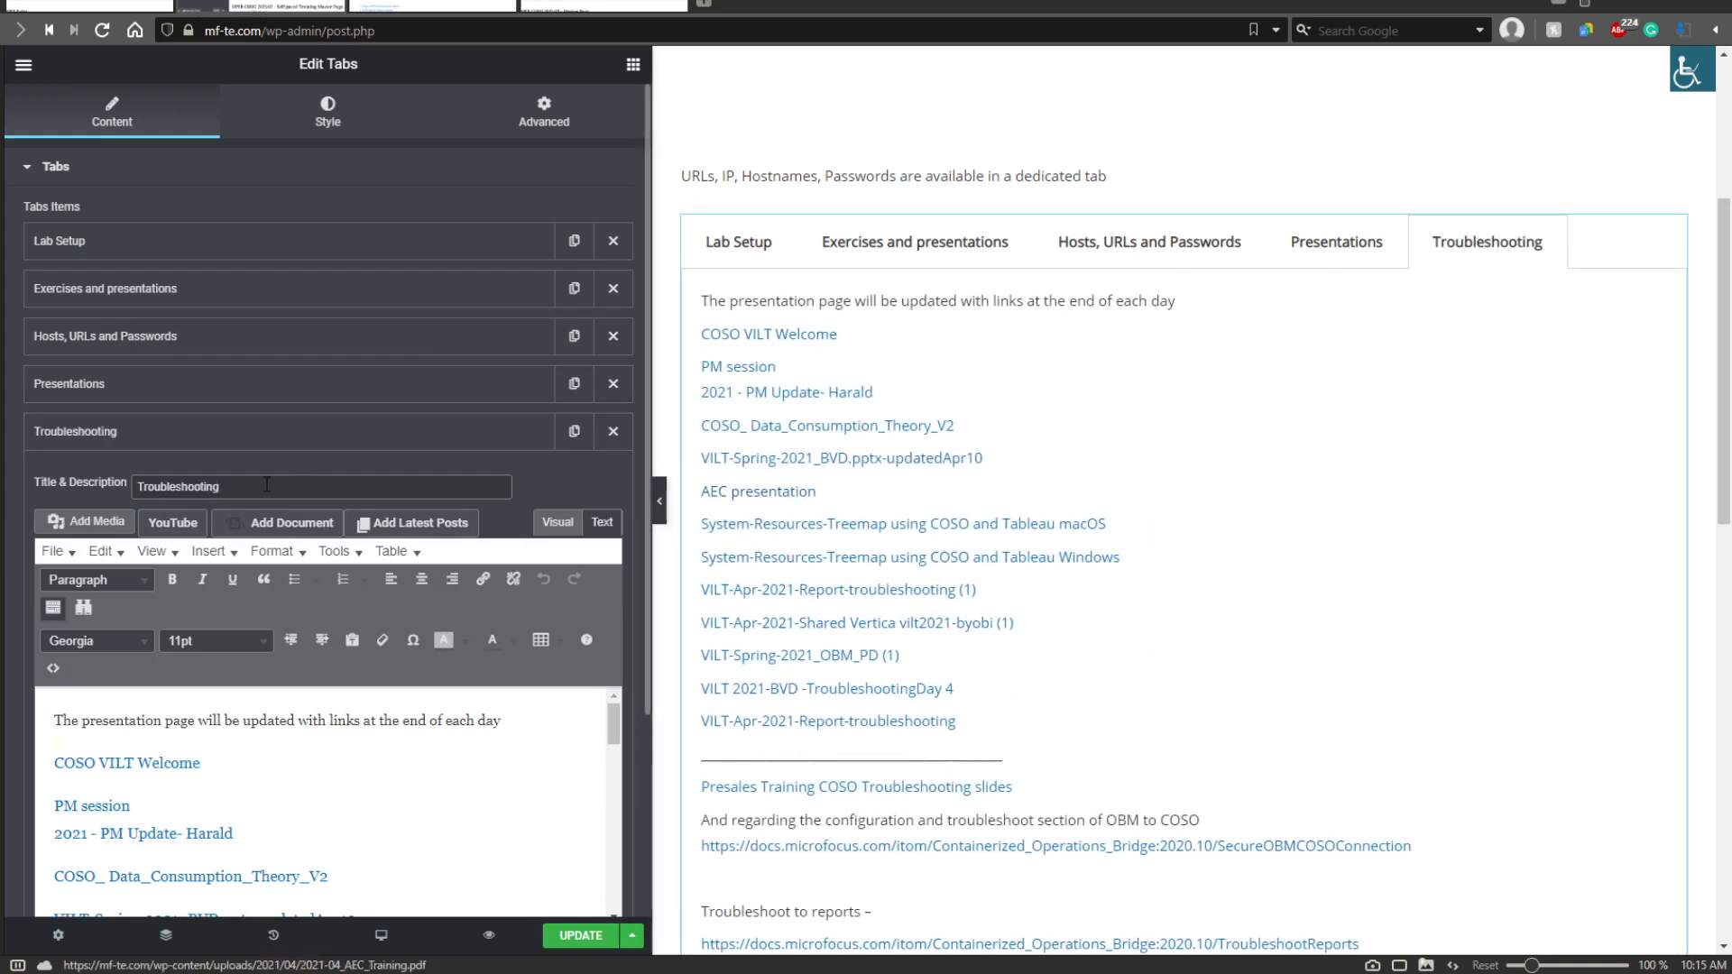
Replace all content of the Troubleshooting tab with the line "Watch those videos to learn about troubleshooting".
left_click(387, 761)
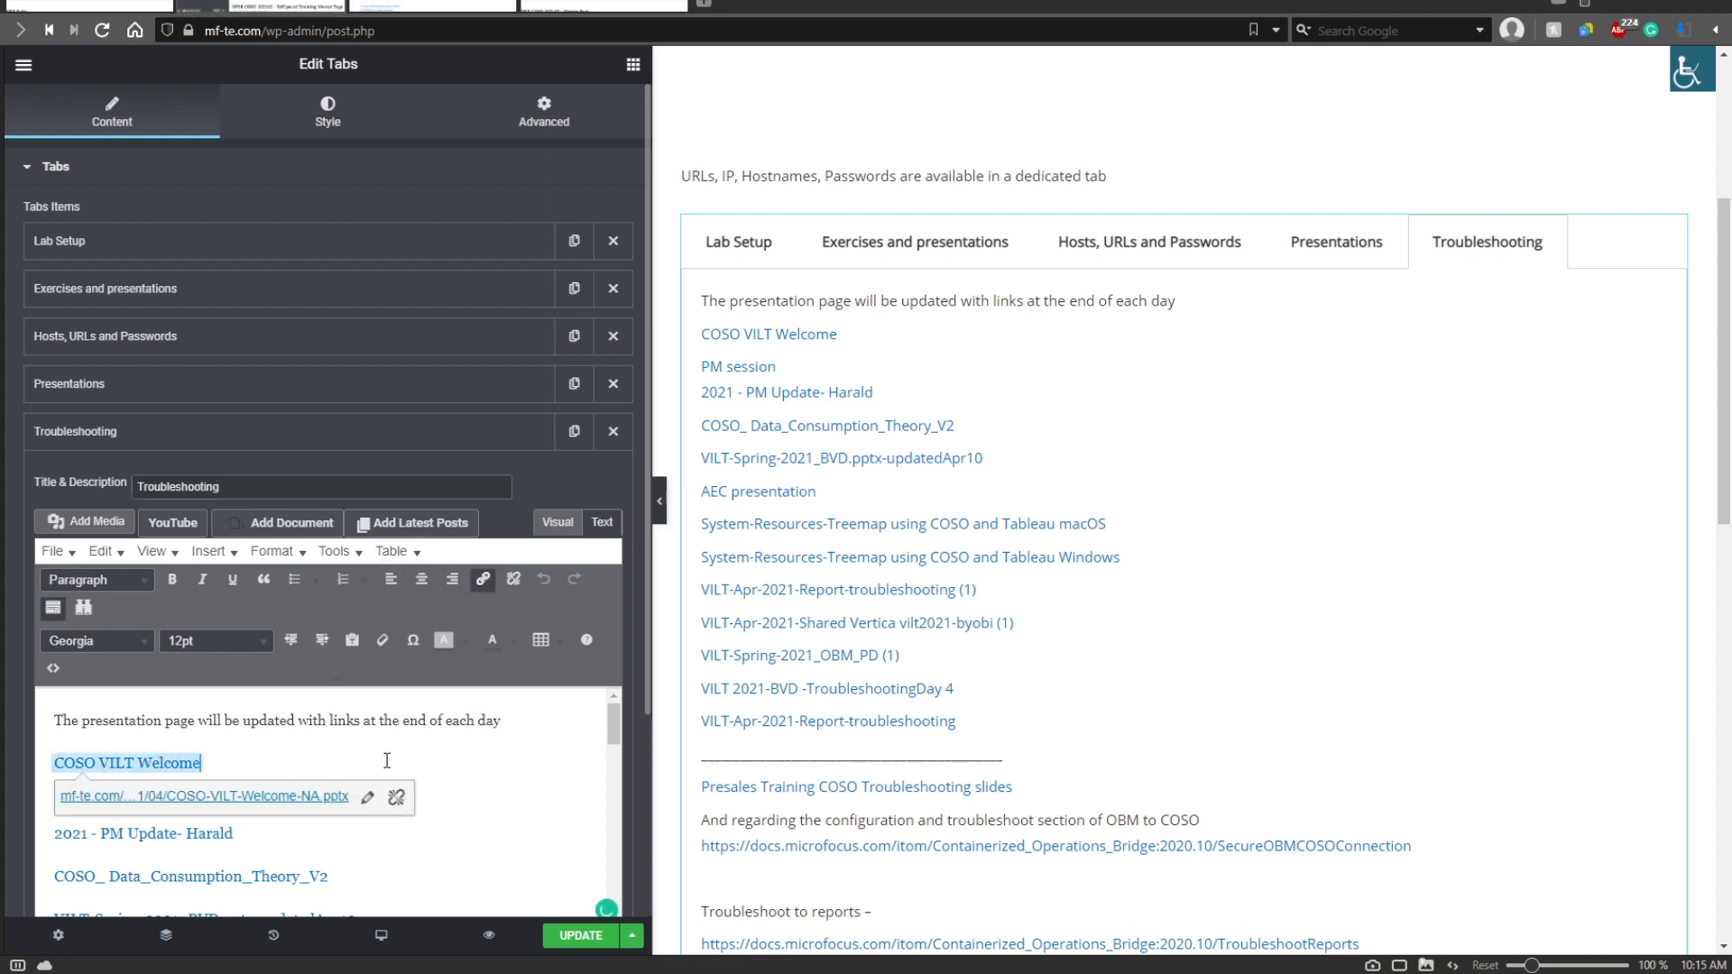
key("ctrl+a")
key("BackSpace")
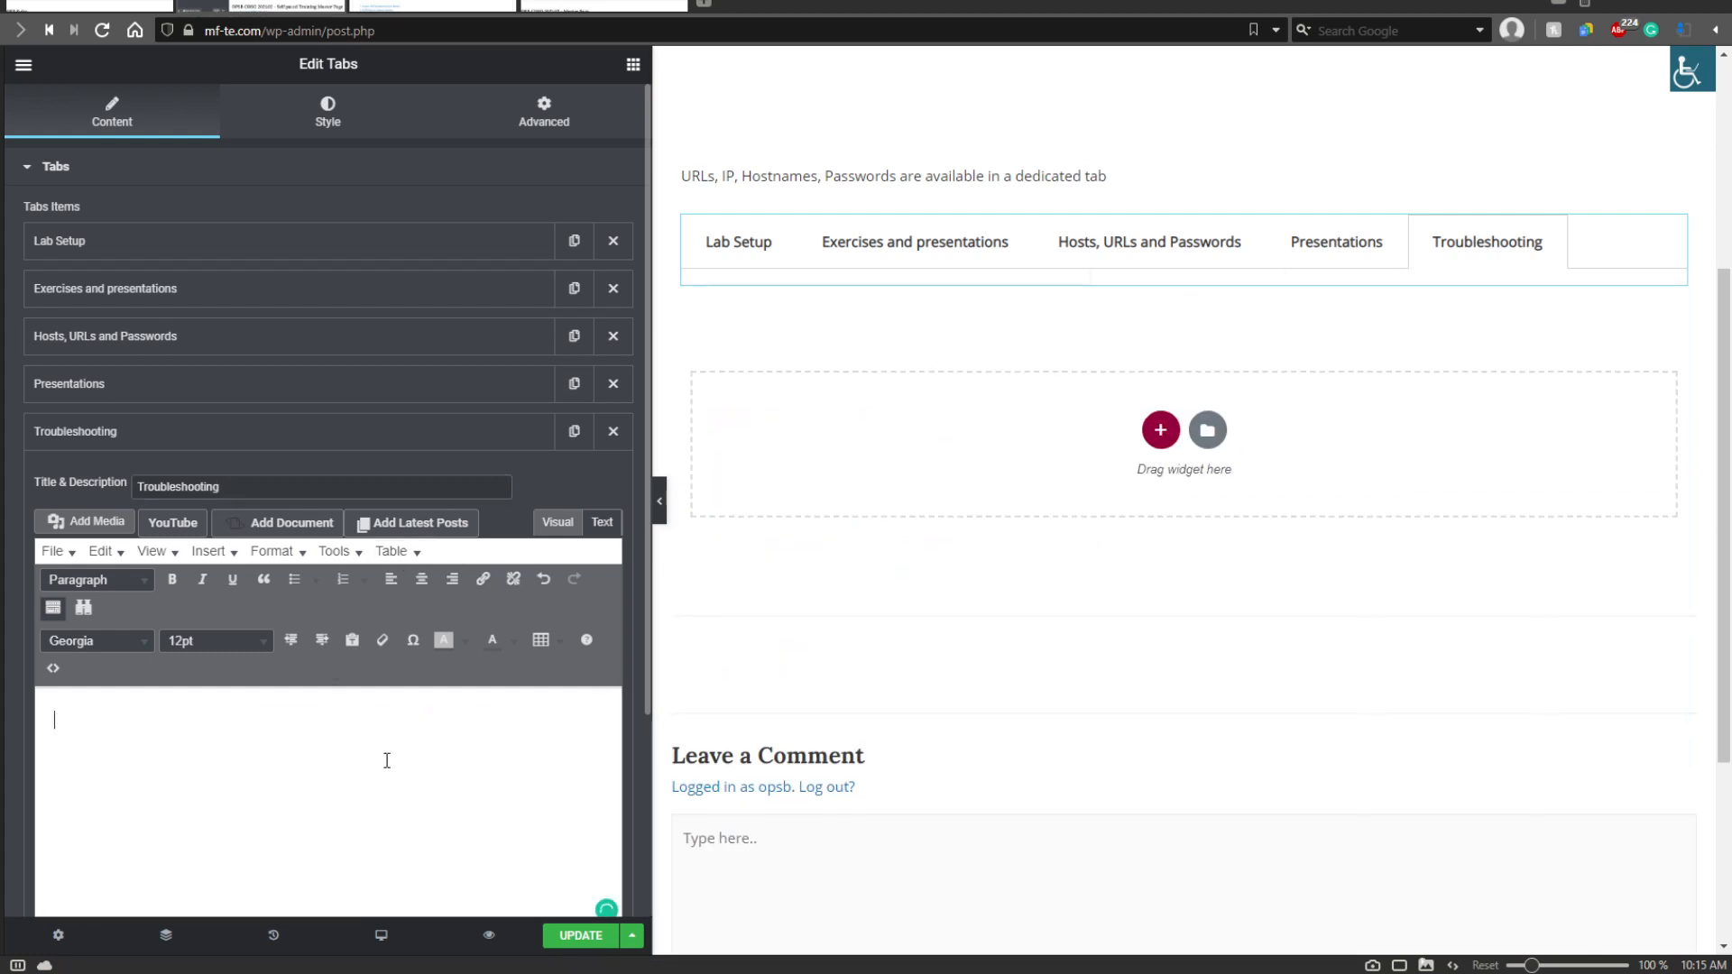
type("Watch ")
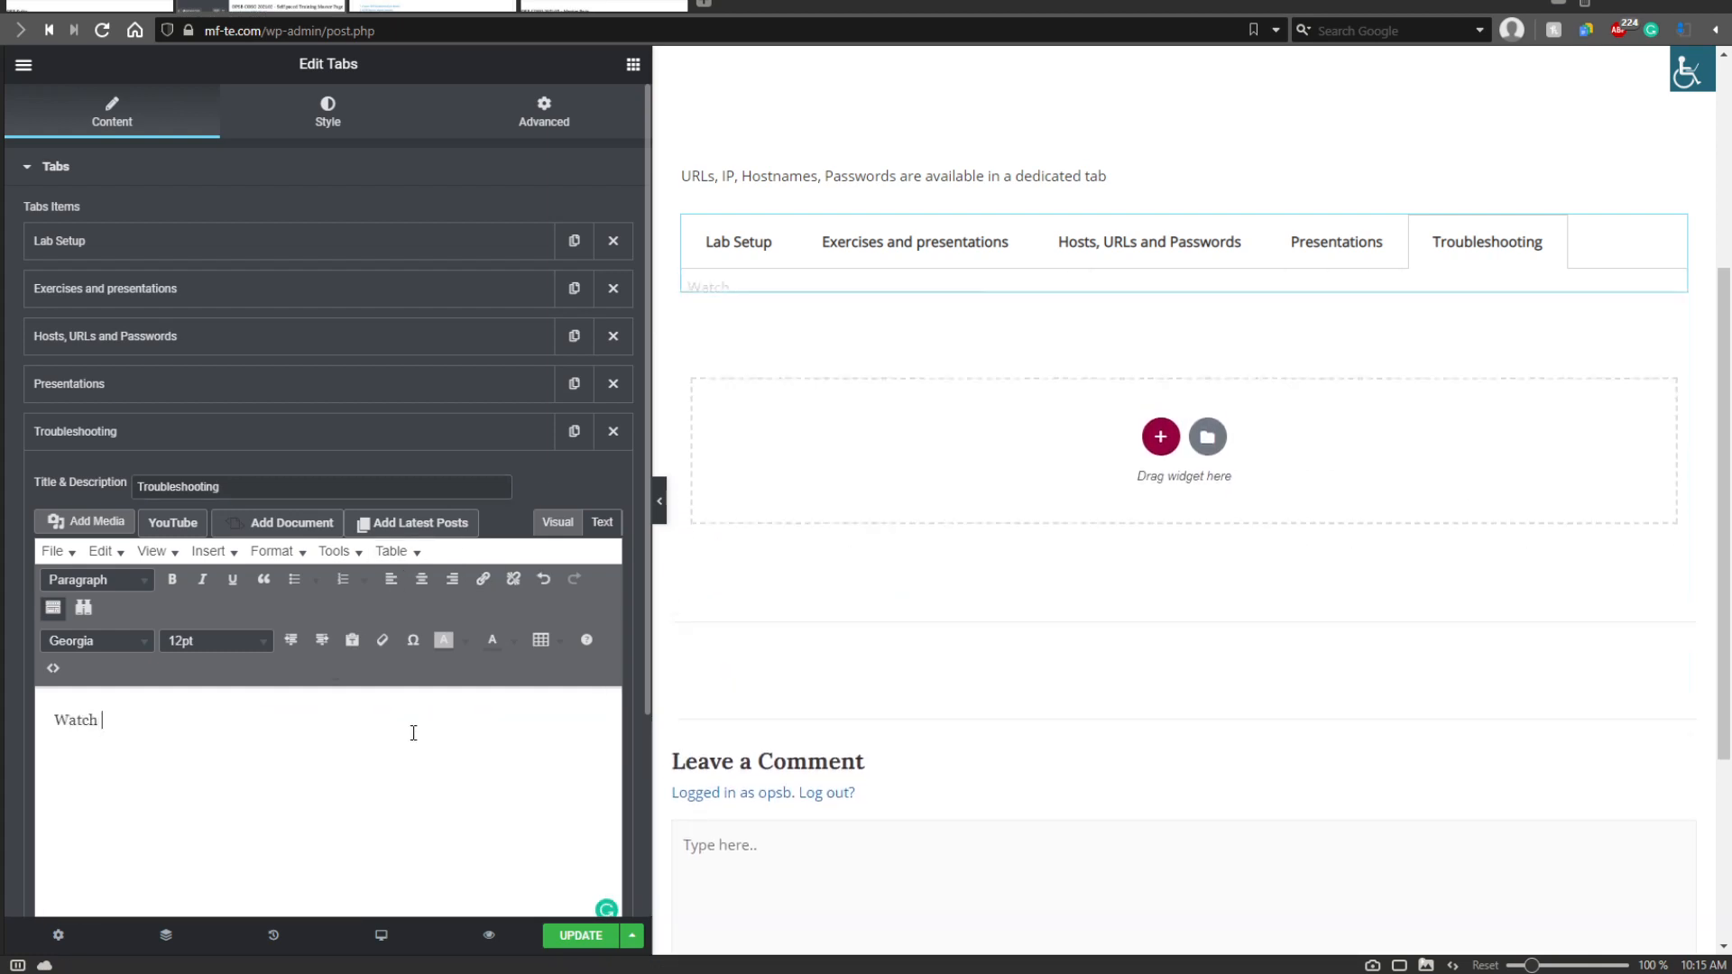
type("those")
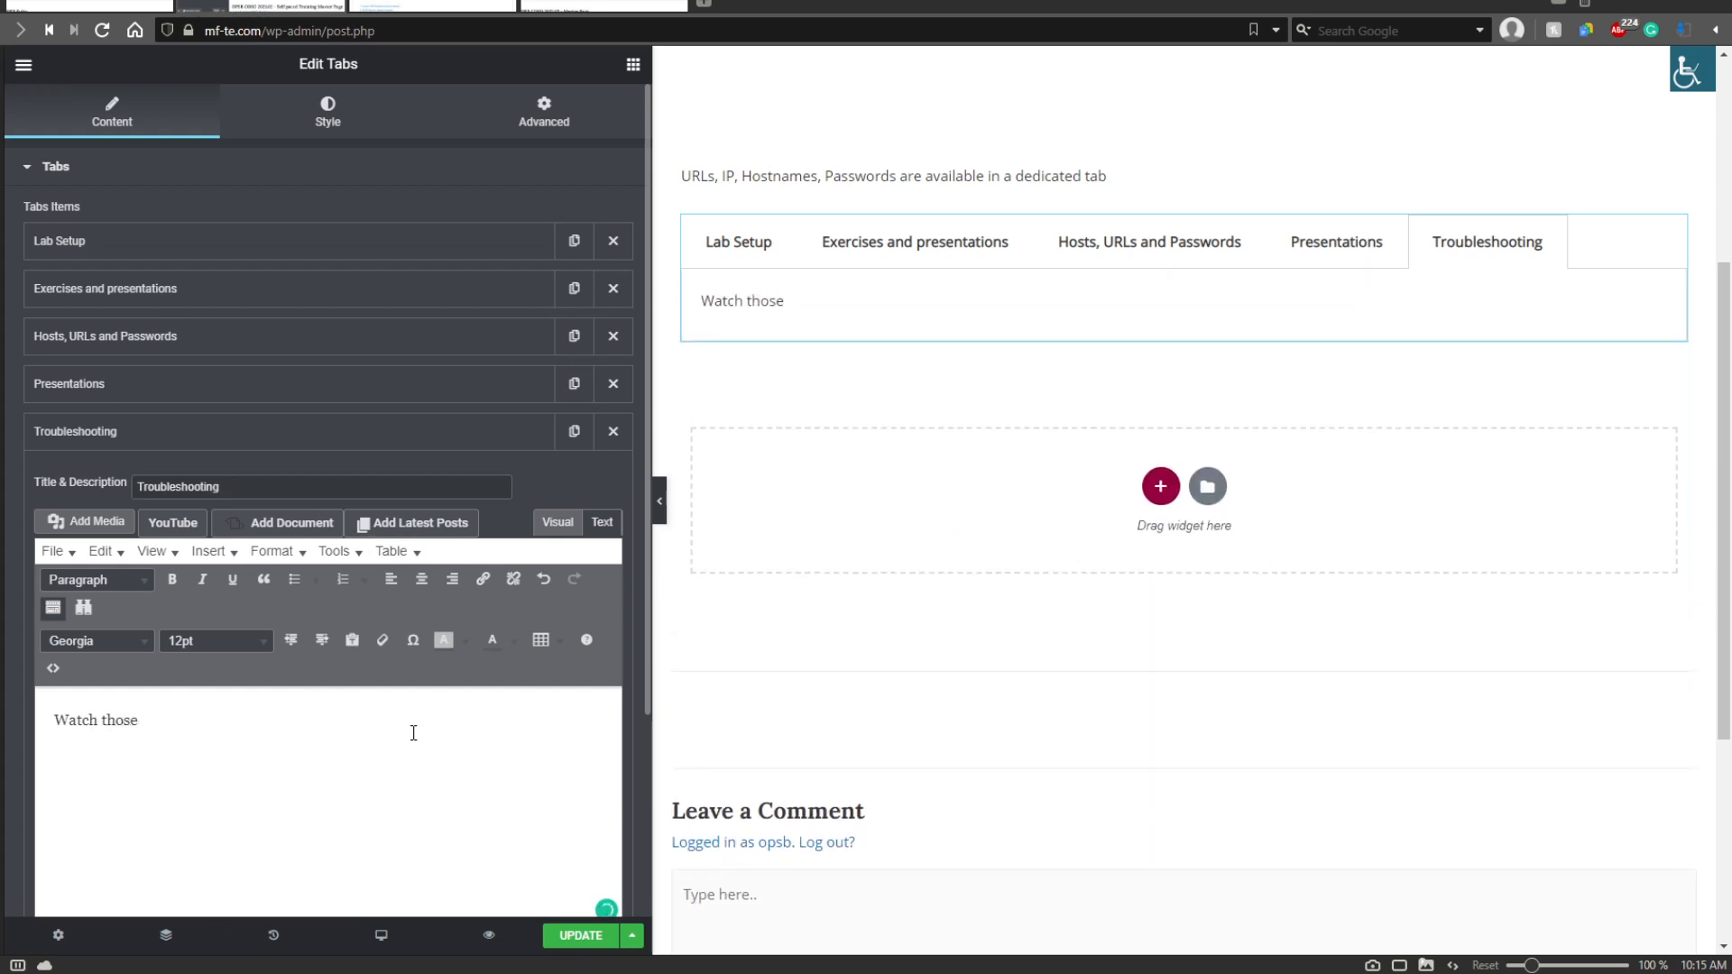
type(" videos")
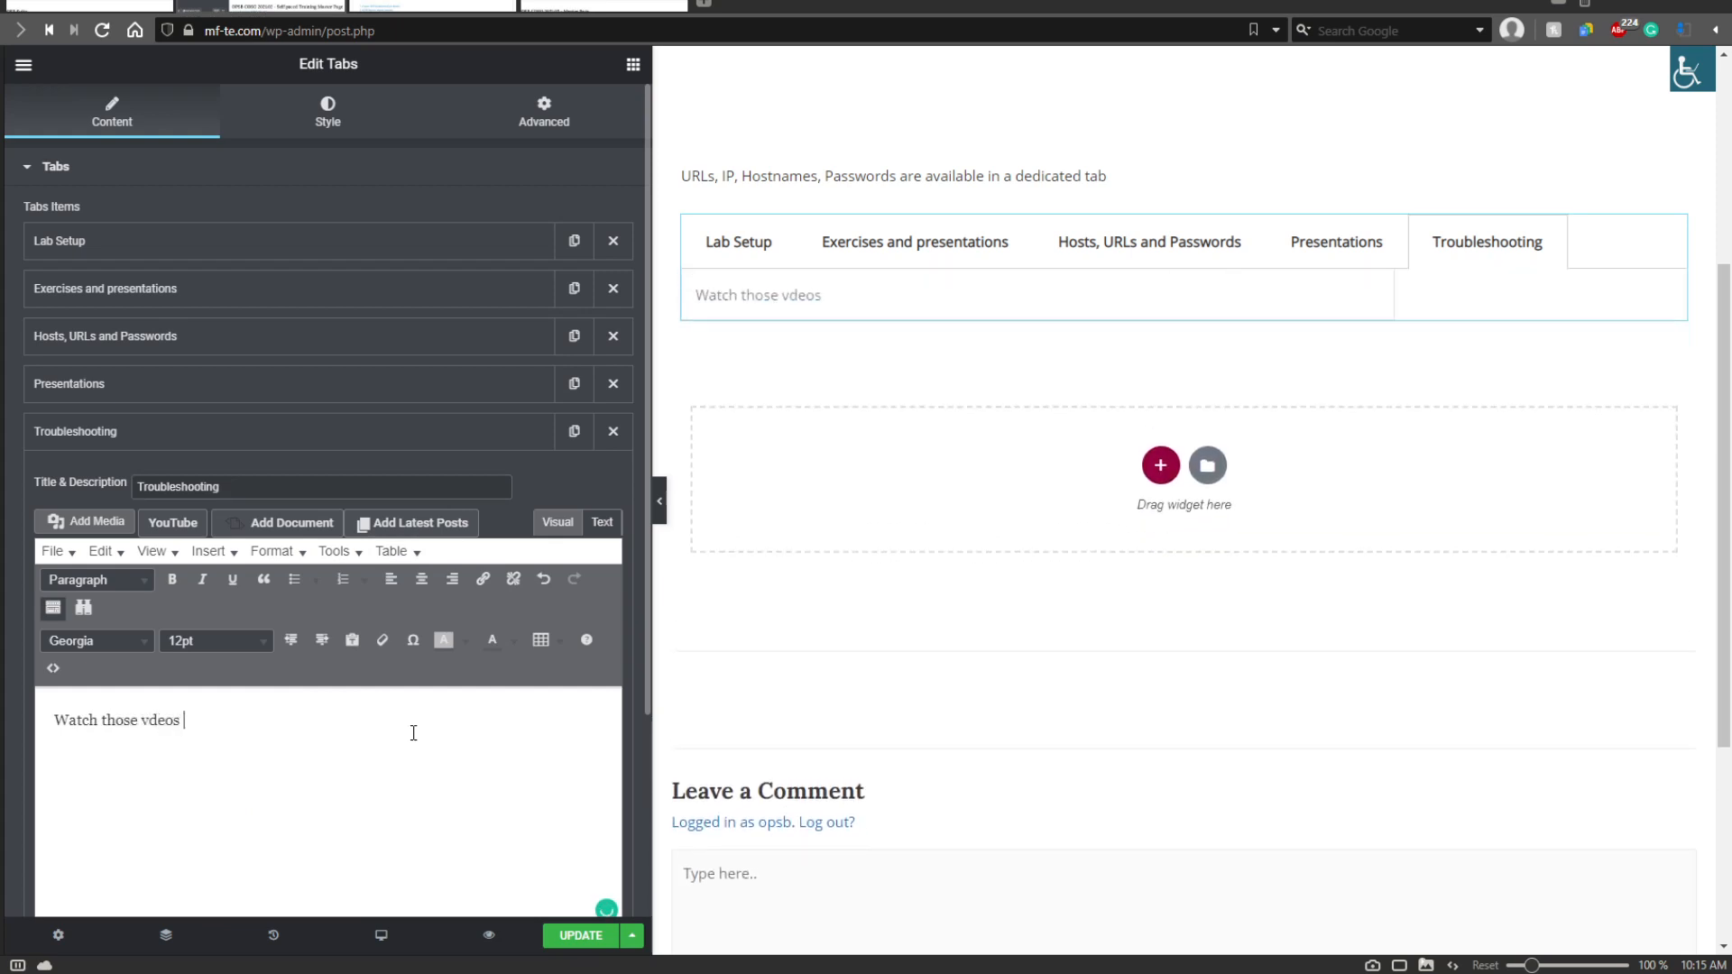
key("BackSpace")
type("ideos ")
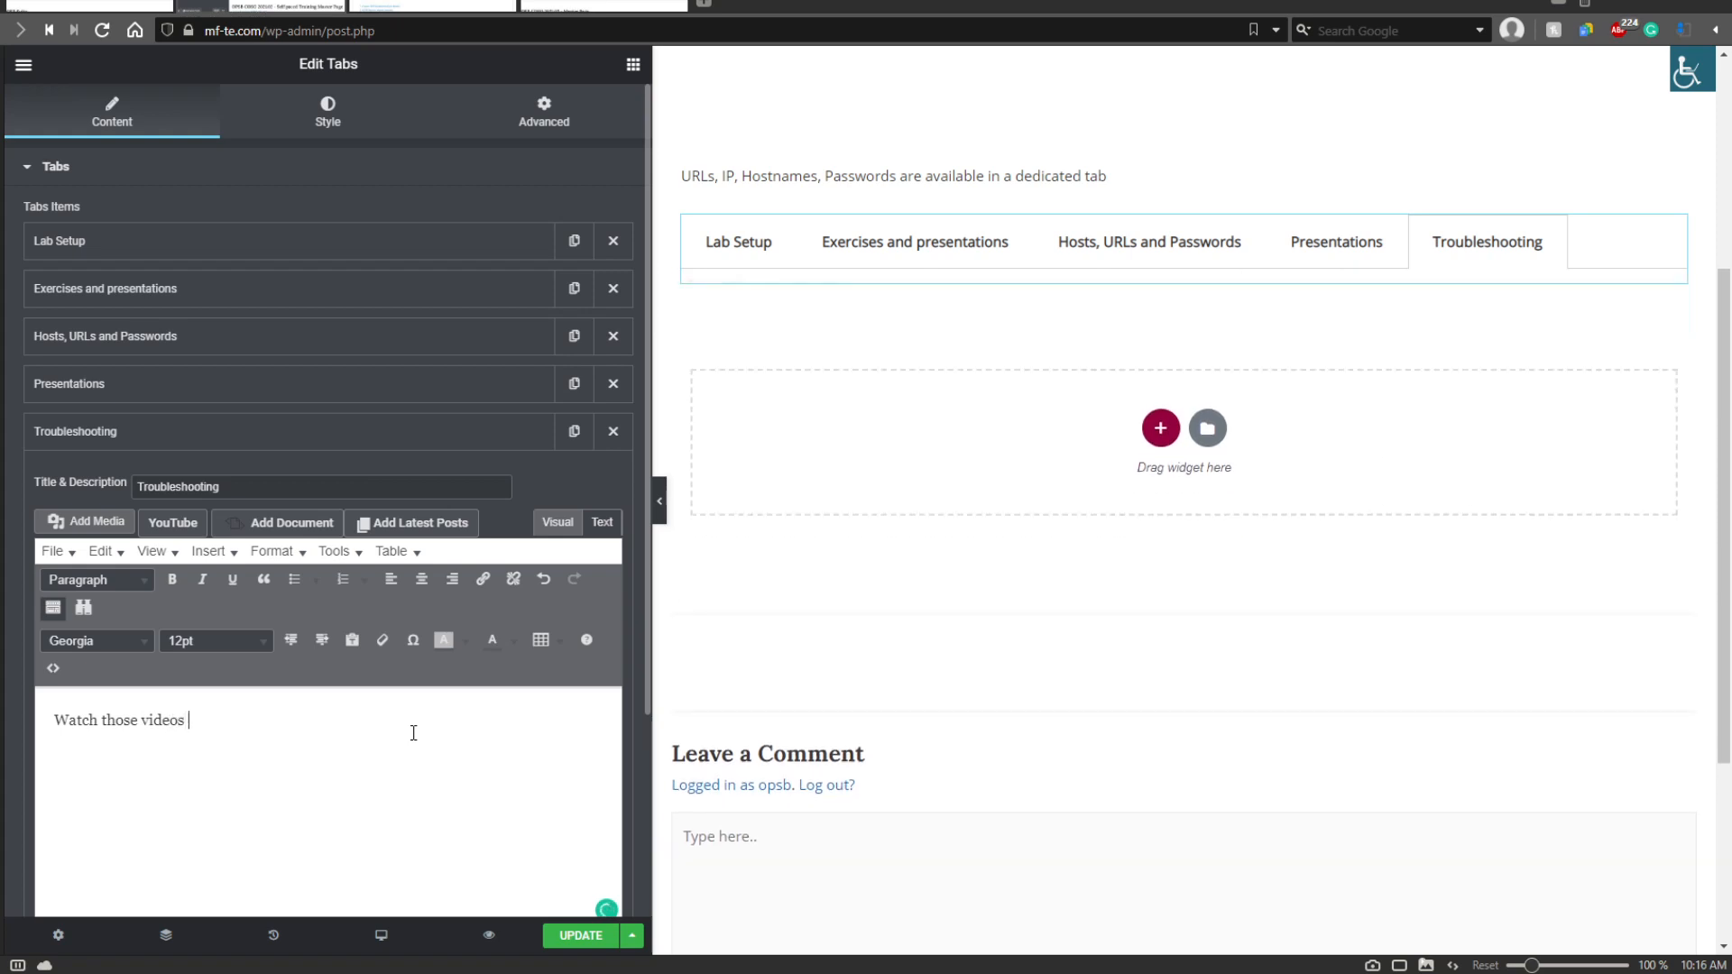
type("to learn abou")
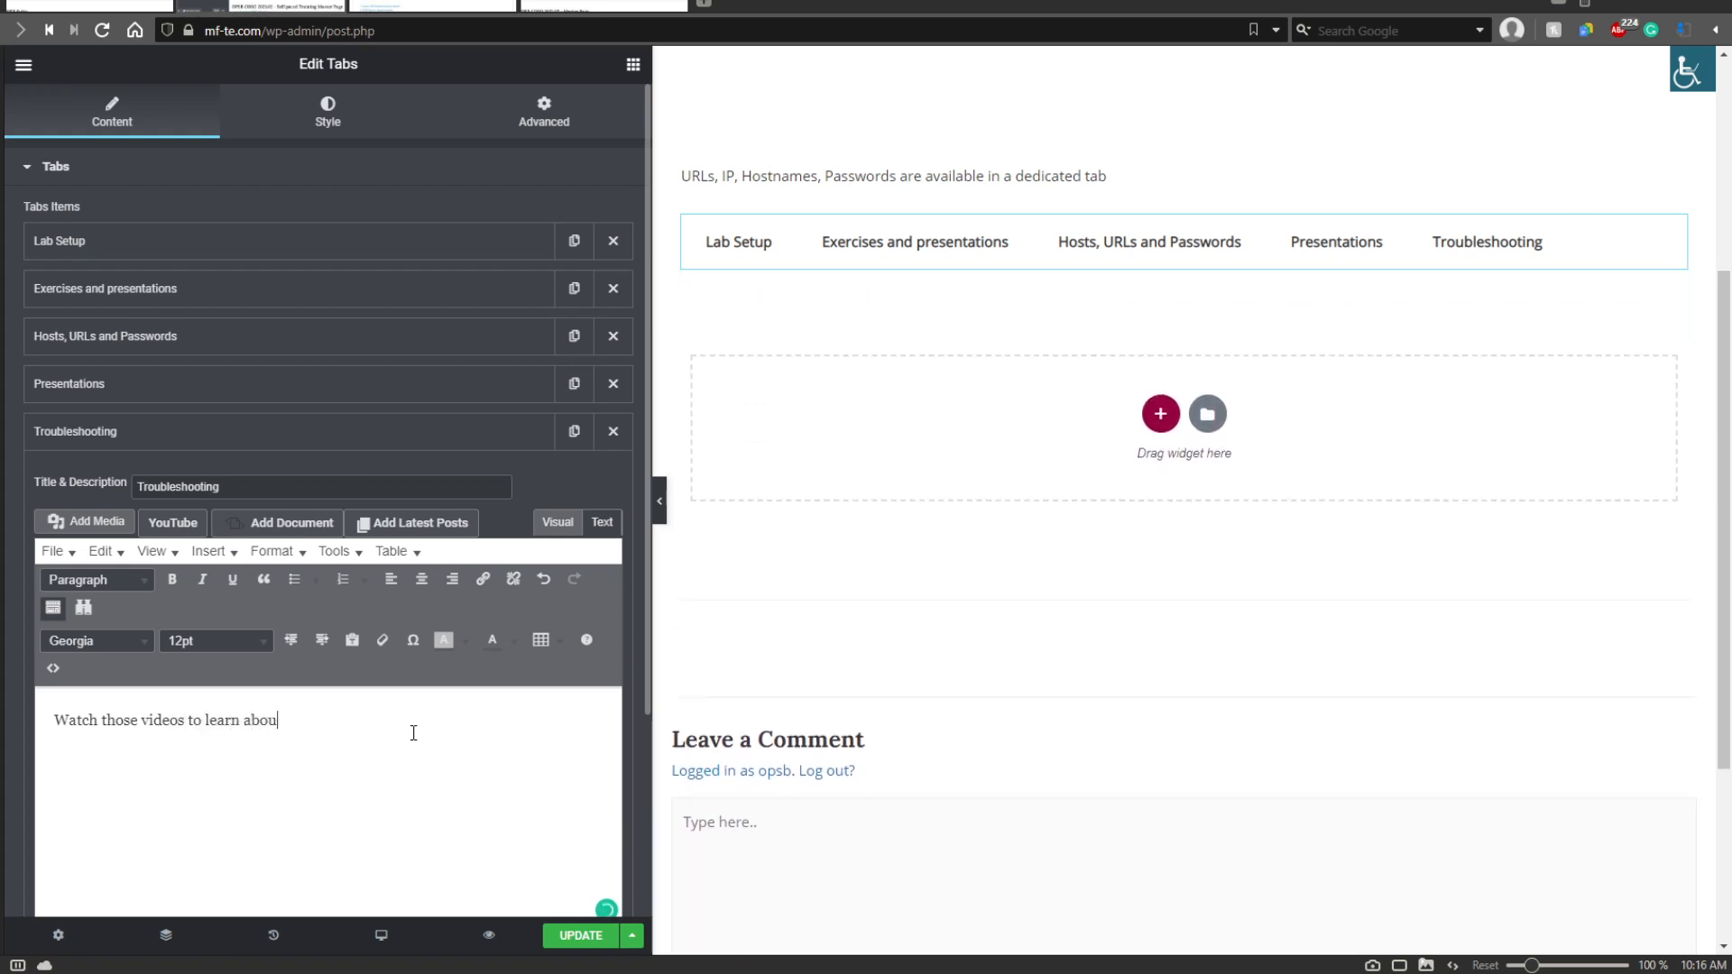
type("t troubleshooting")
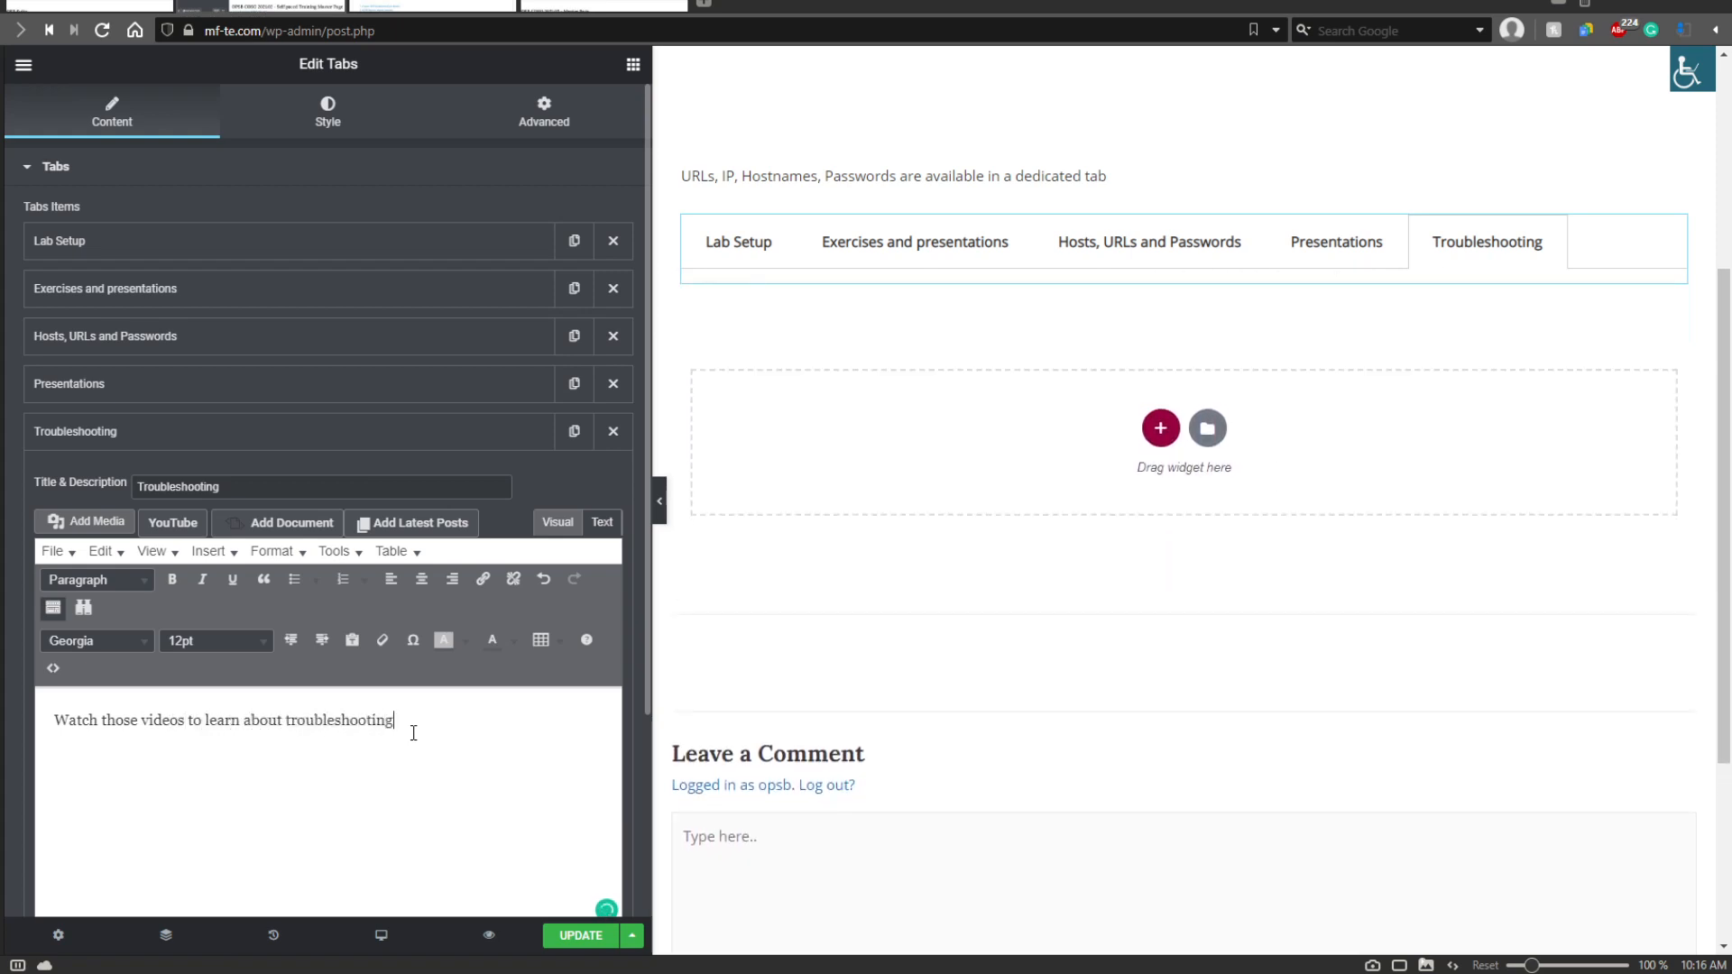
key("Return")
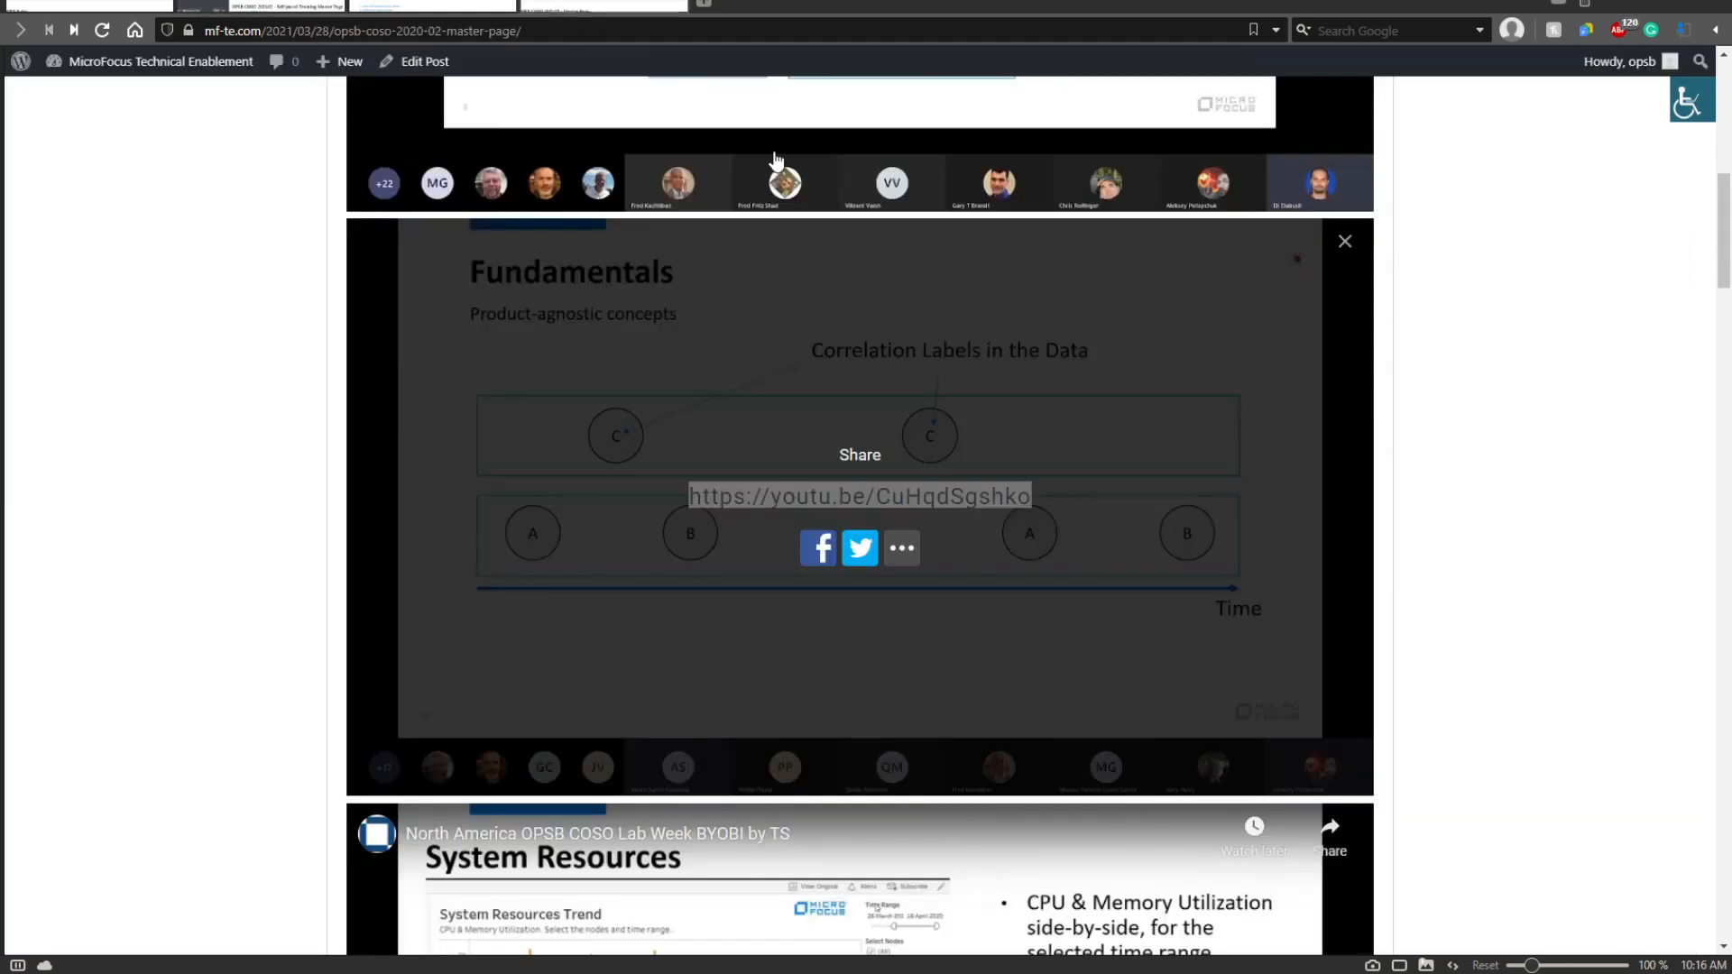
Copy the share link of the Troubleshooting R&D video from INTL Videos on the OPSB COSO 2021.02 Master Page.
scroll(774, 160, "up", 15)
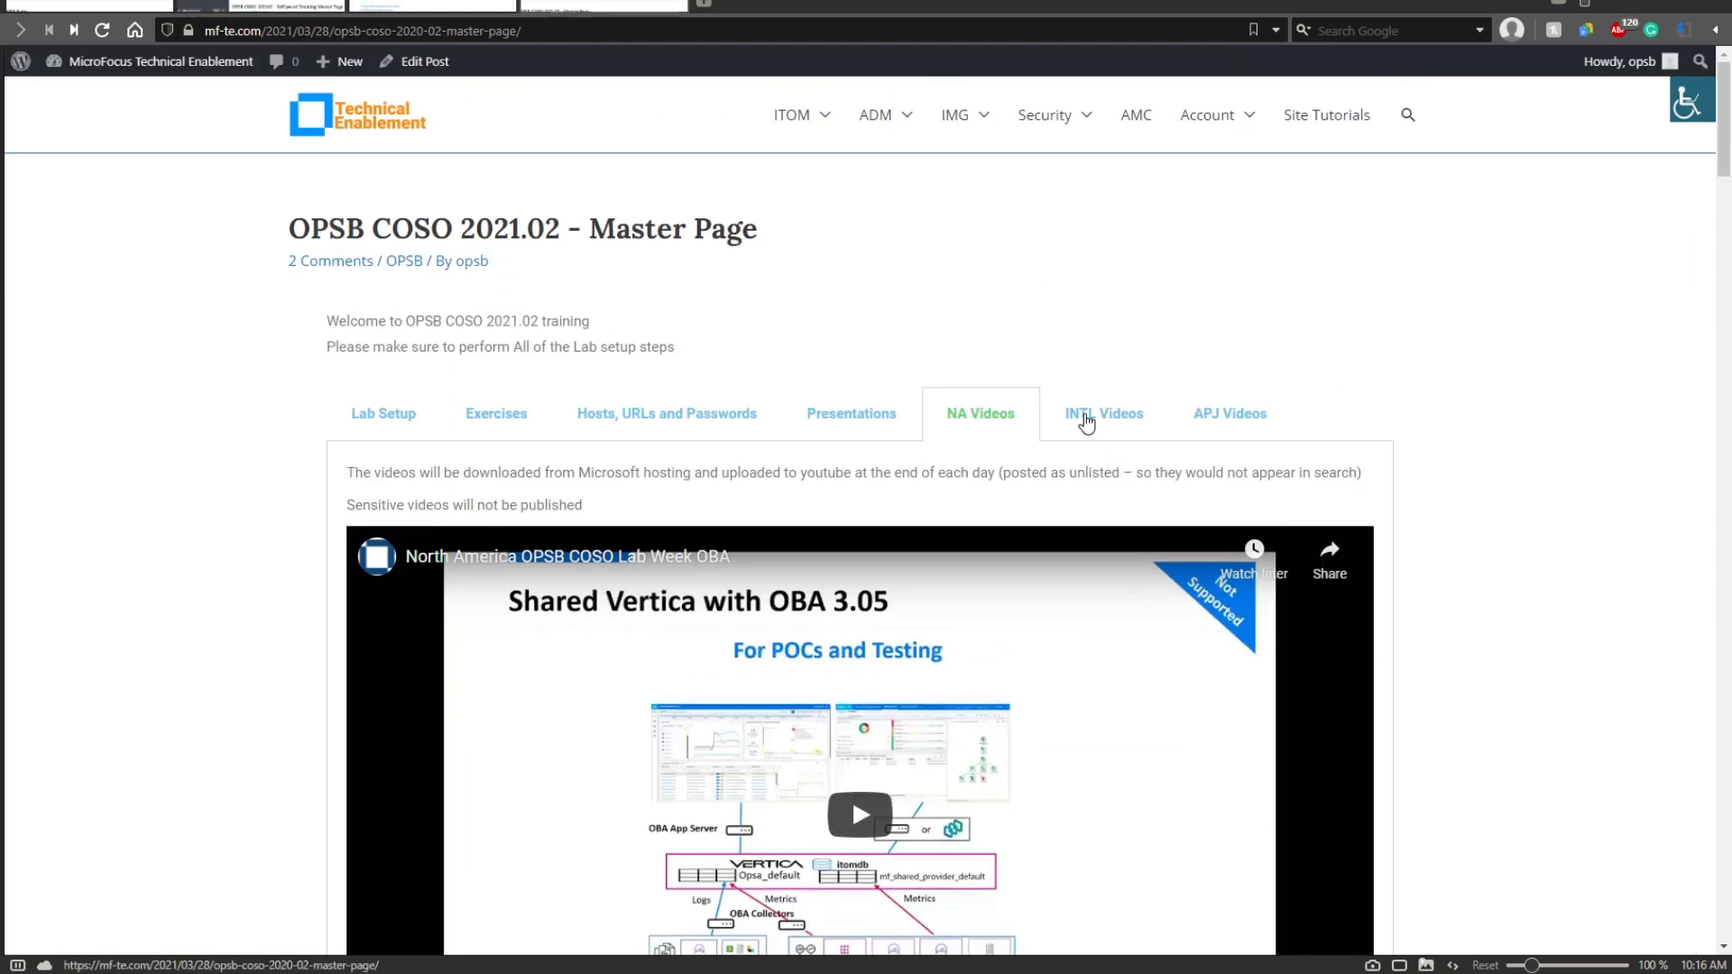
left_click(1089, 420)
scroll(1088, 683, "down", 20)
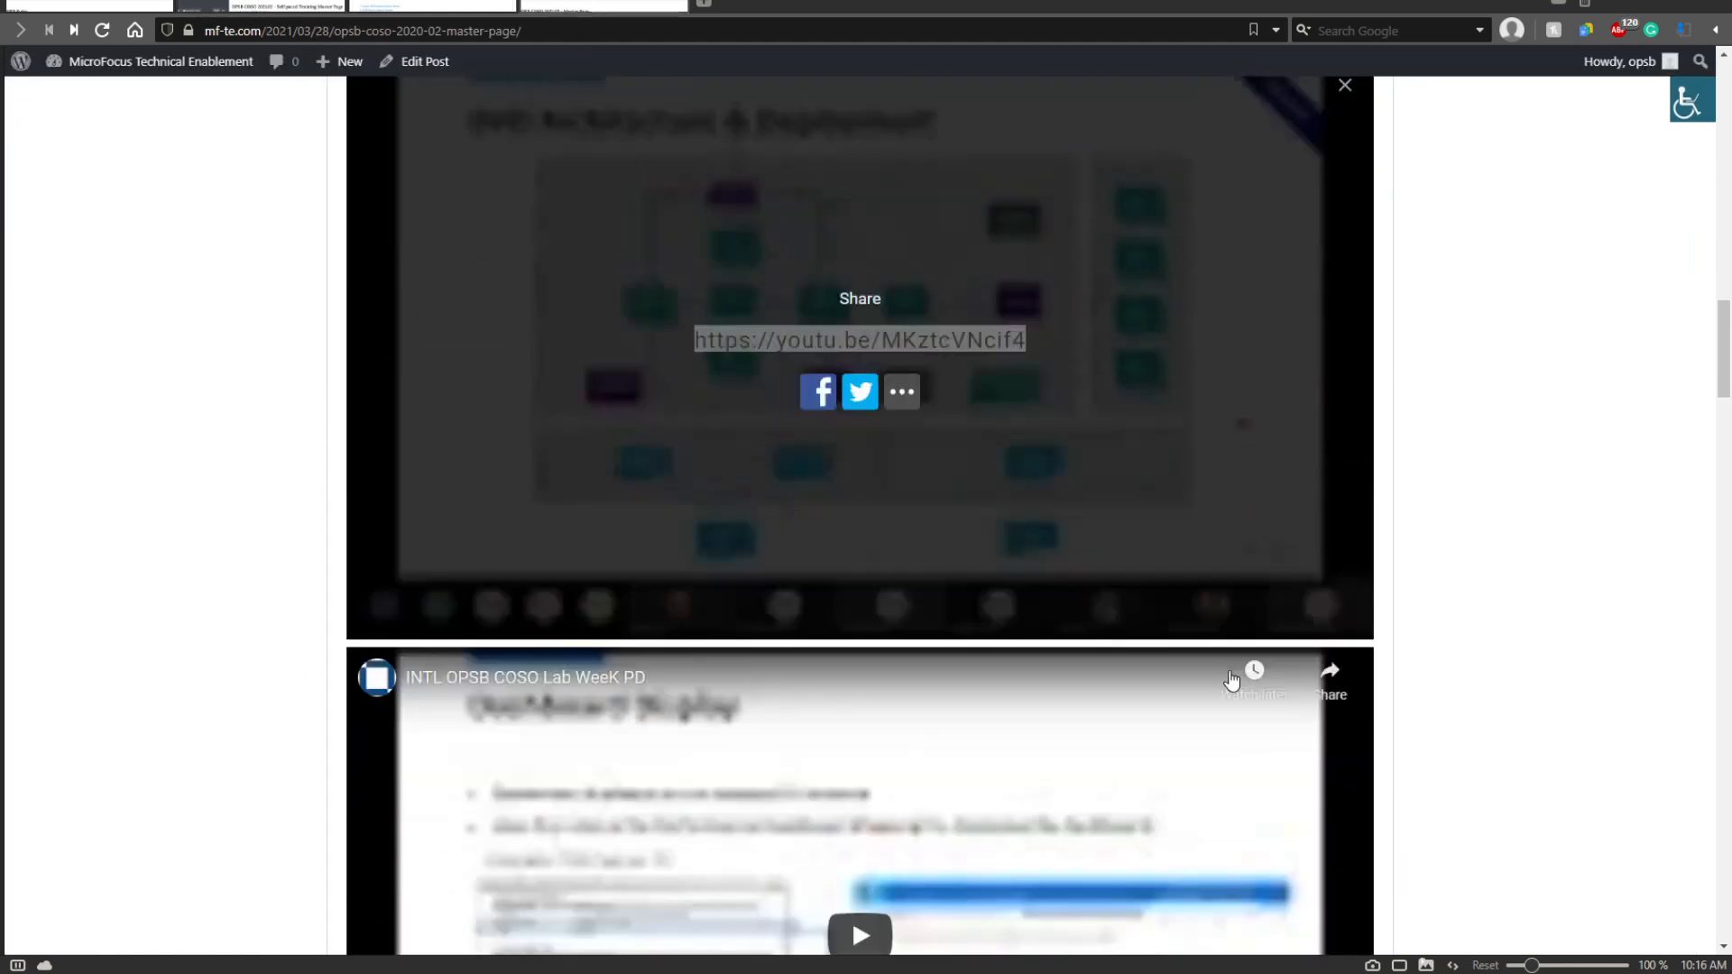
scroll(1208, 632, "down", 12)
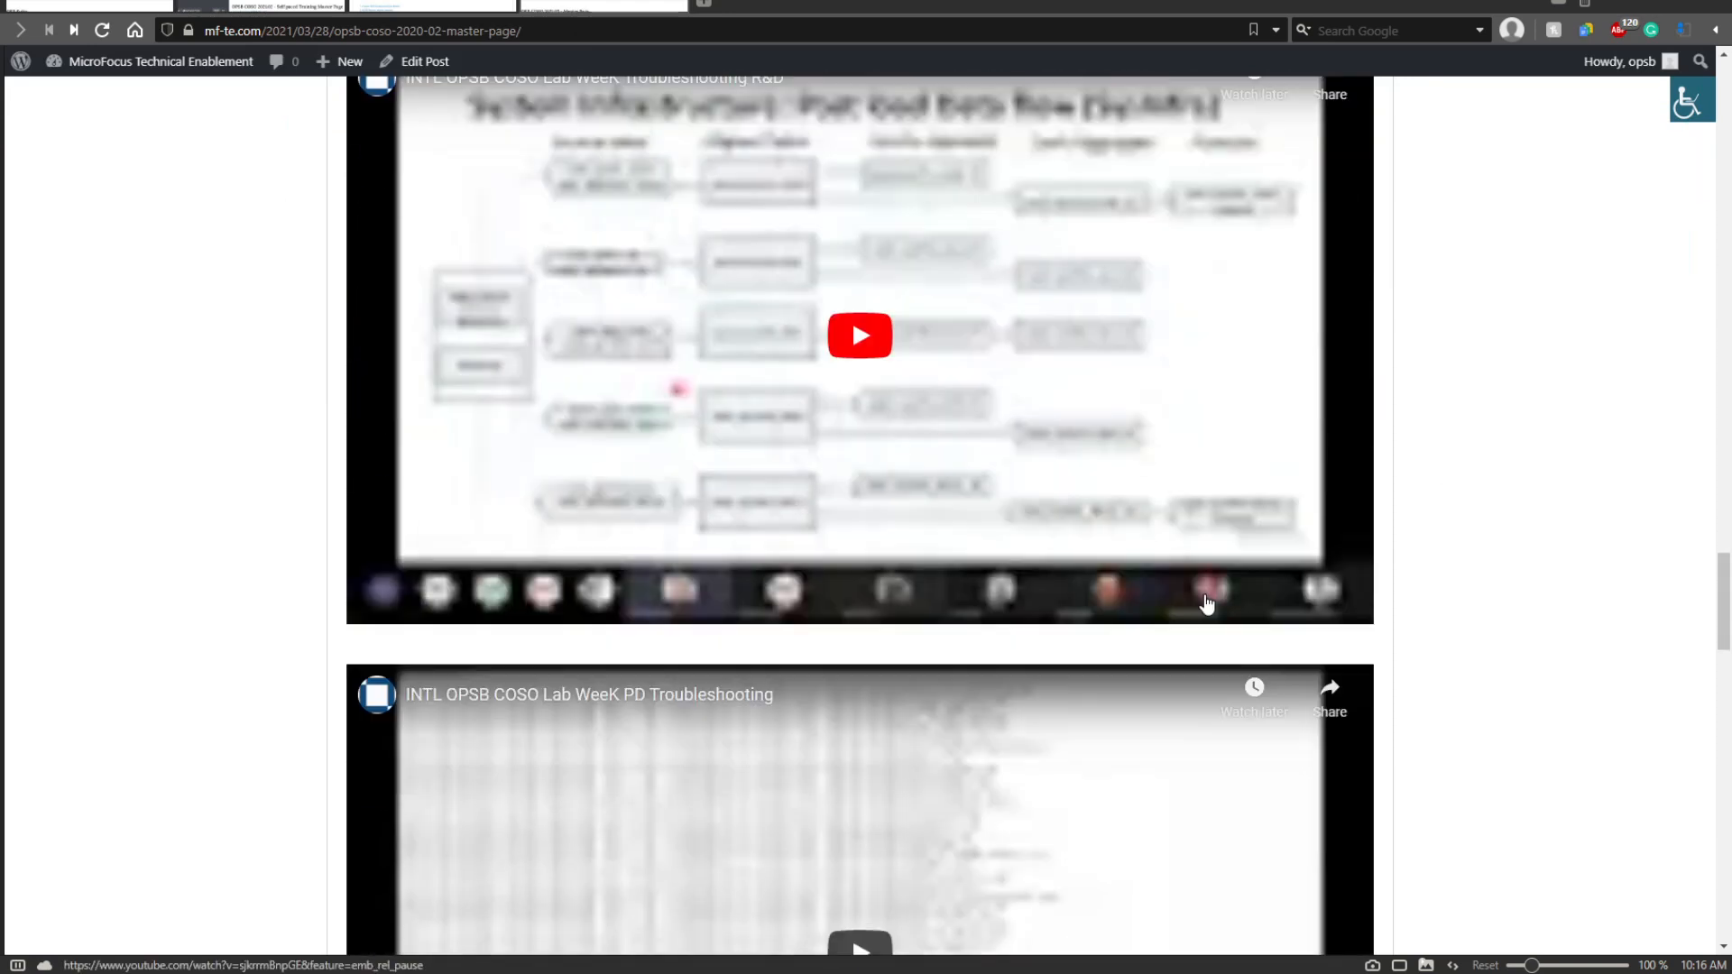
scroll(1283, 378, "up", 2)
left_click(1330, 263)
key("ctrl+c")
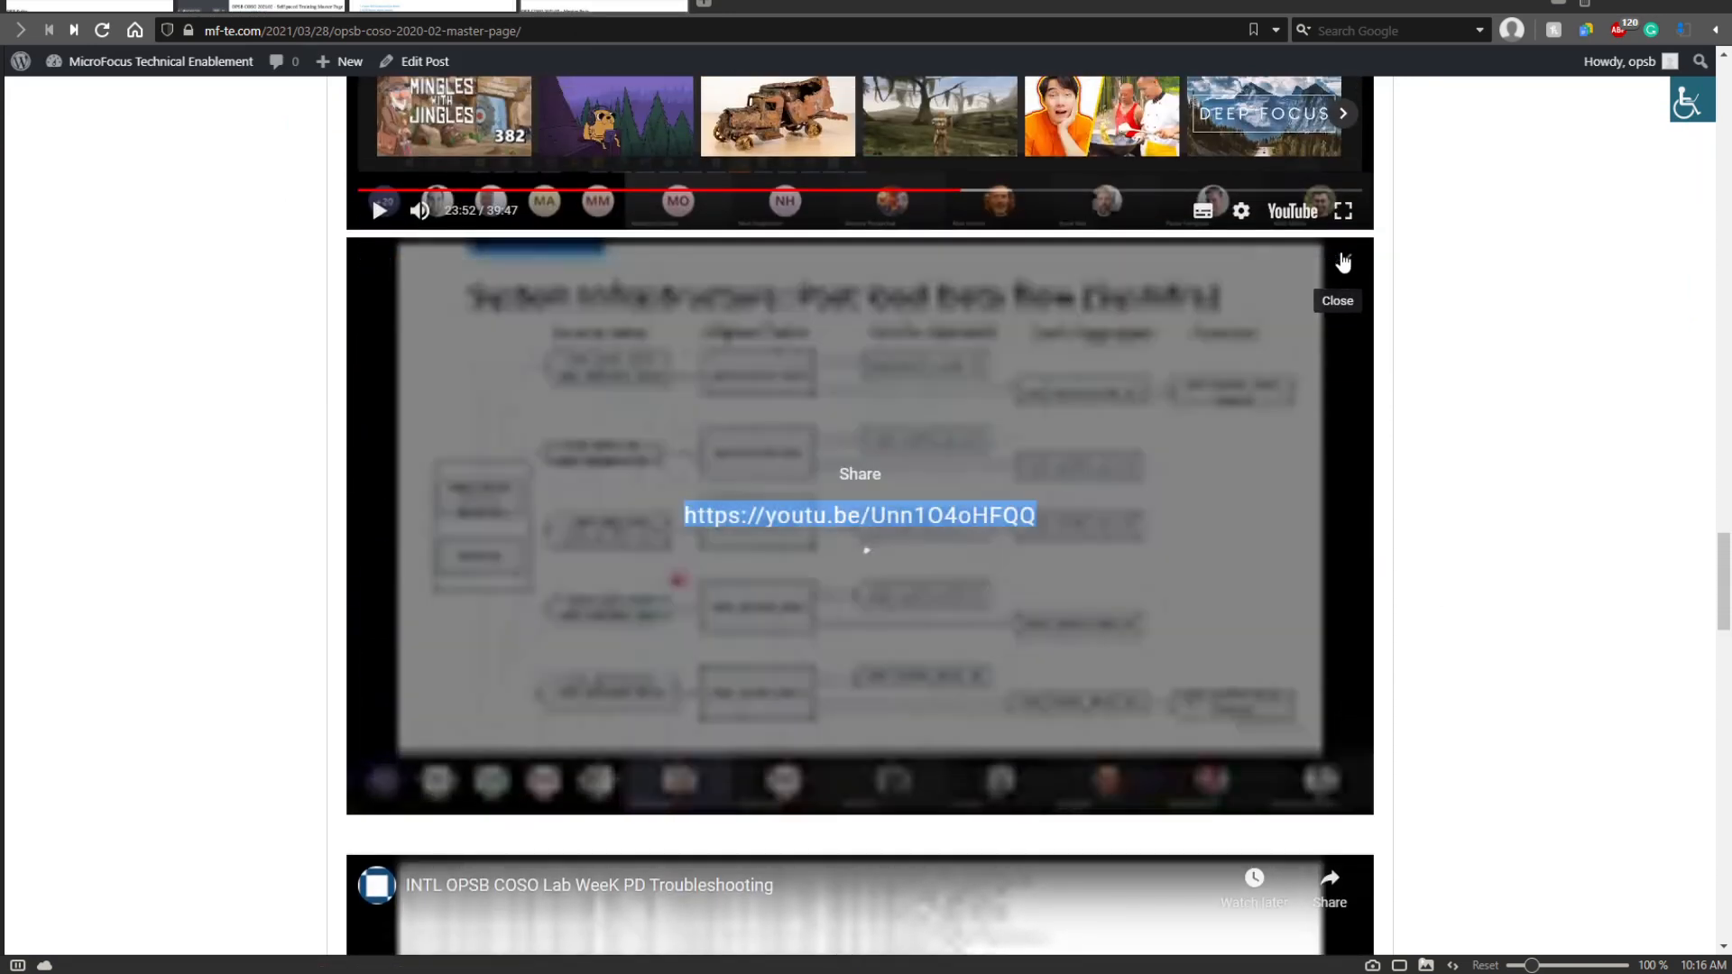
Embed the copied Troubleshooting R&D video below the introductory line in the Troubleshooting tab, leaving an empty line after it.
left_click(271, 5)
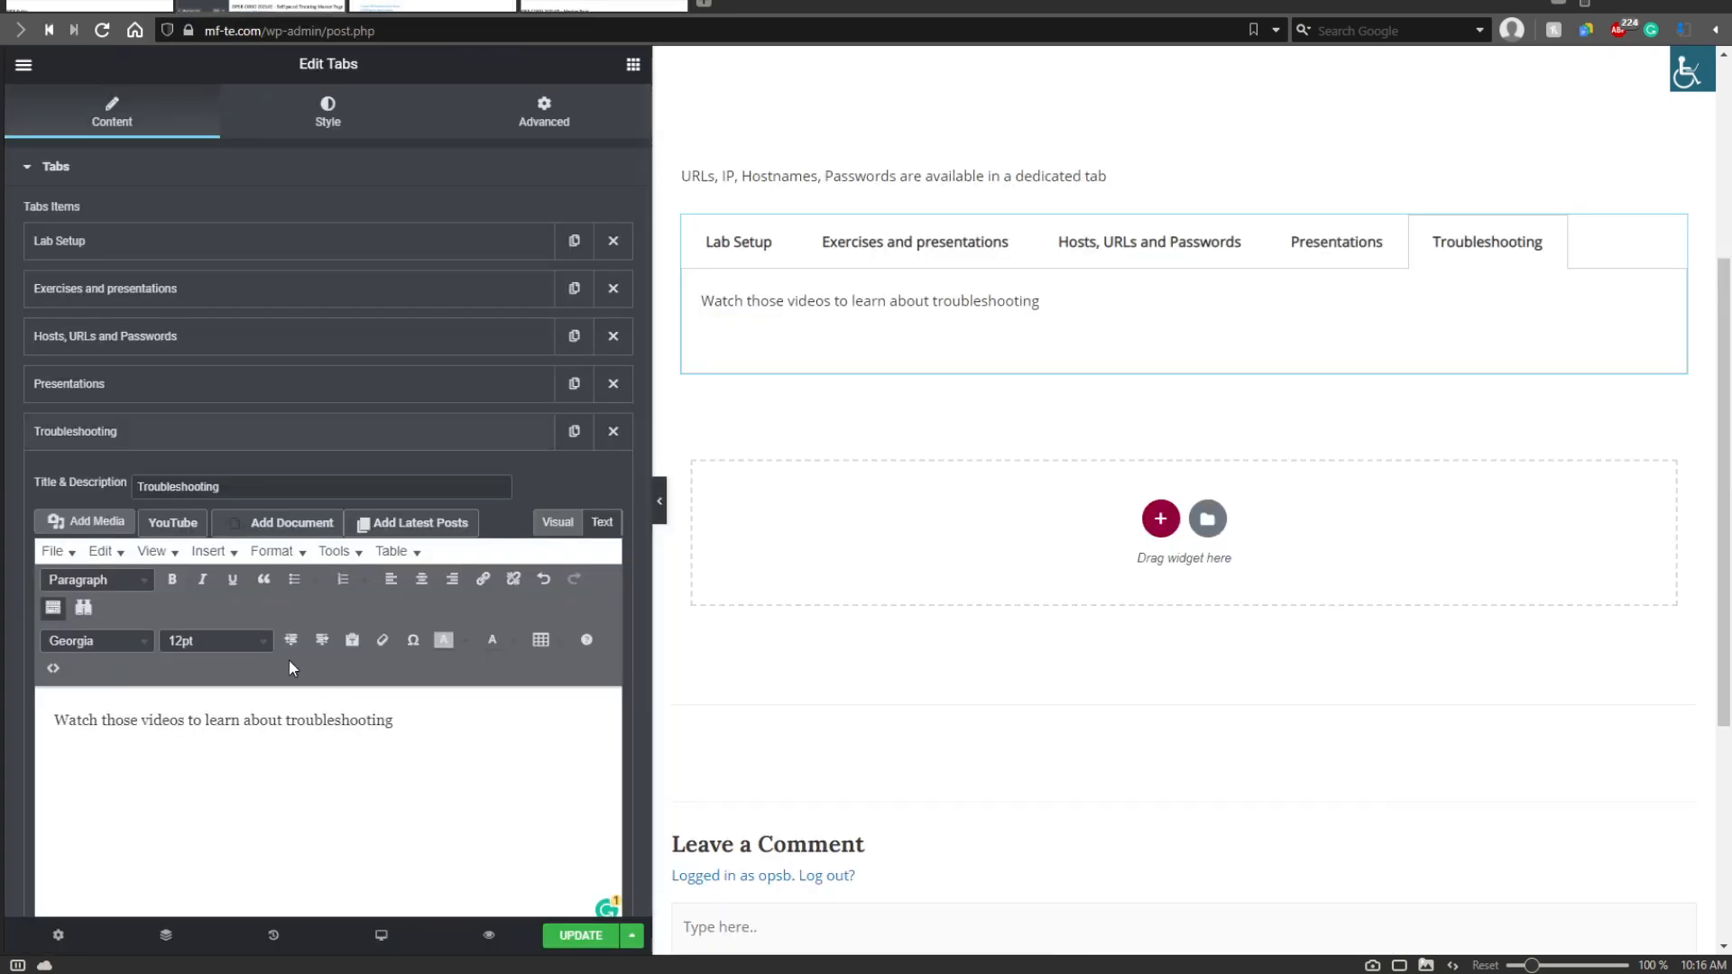
left_click(271, 751)
key("Return")
key("ctrl+v")
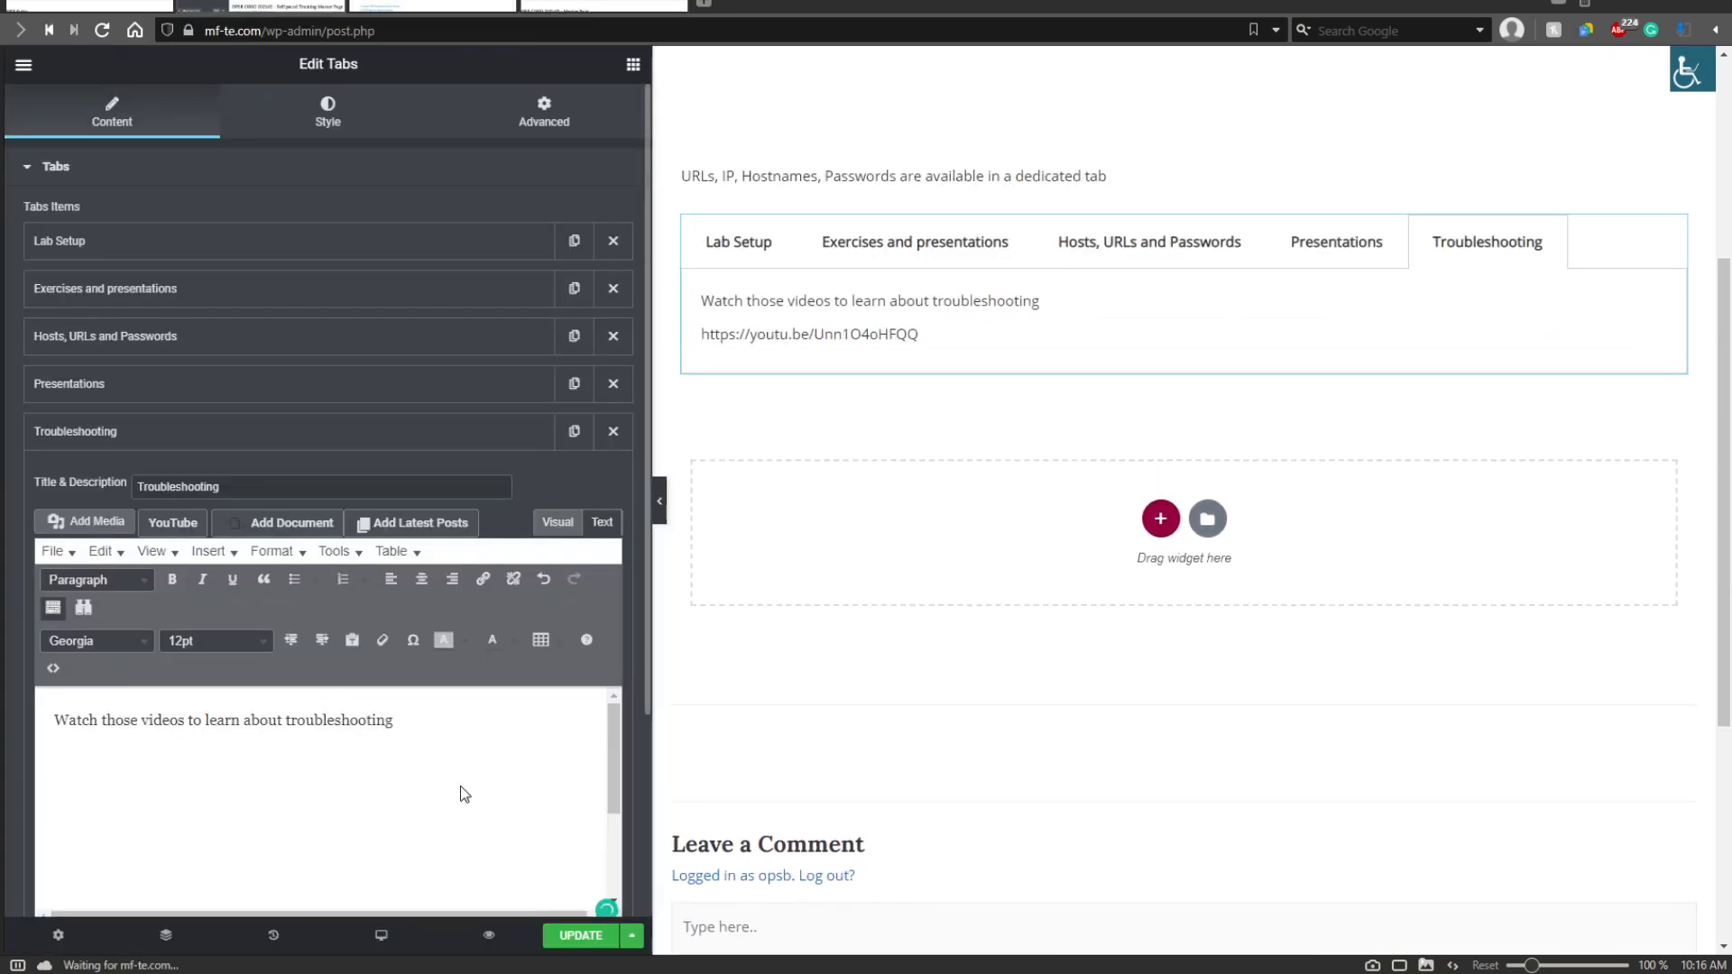
key("Return")
key("Return")
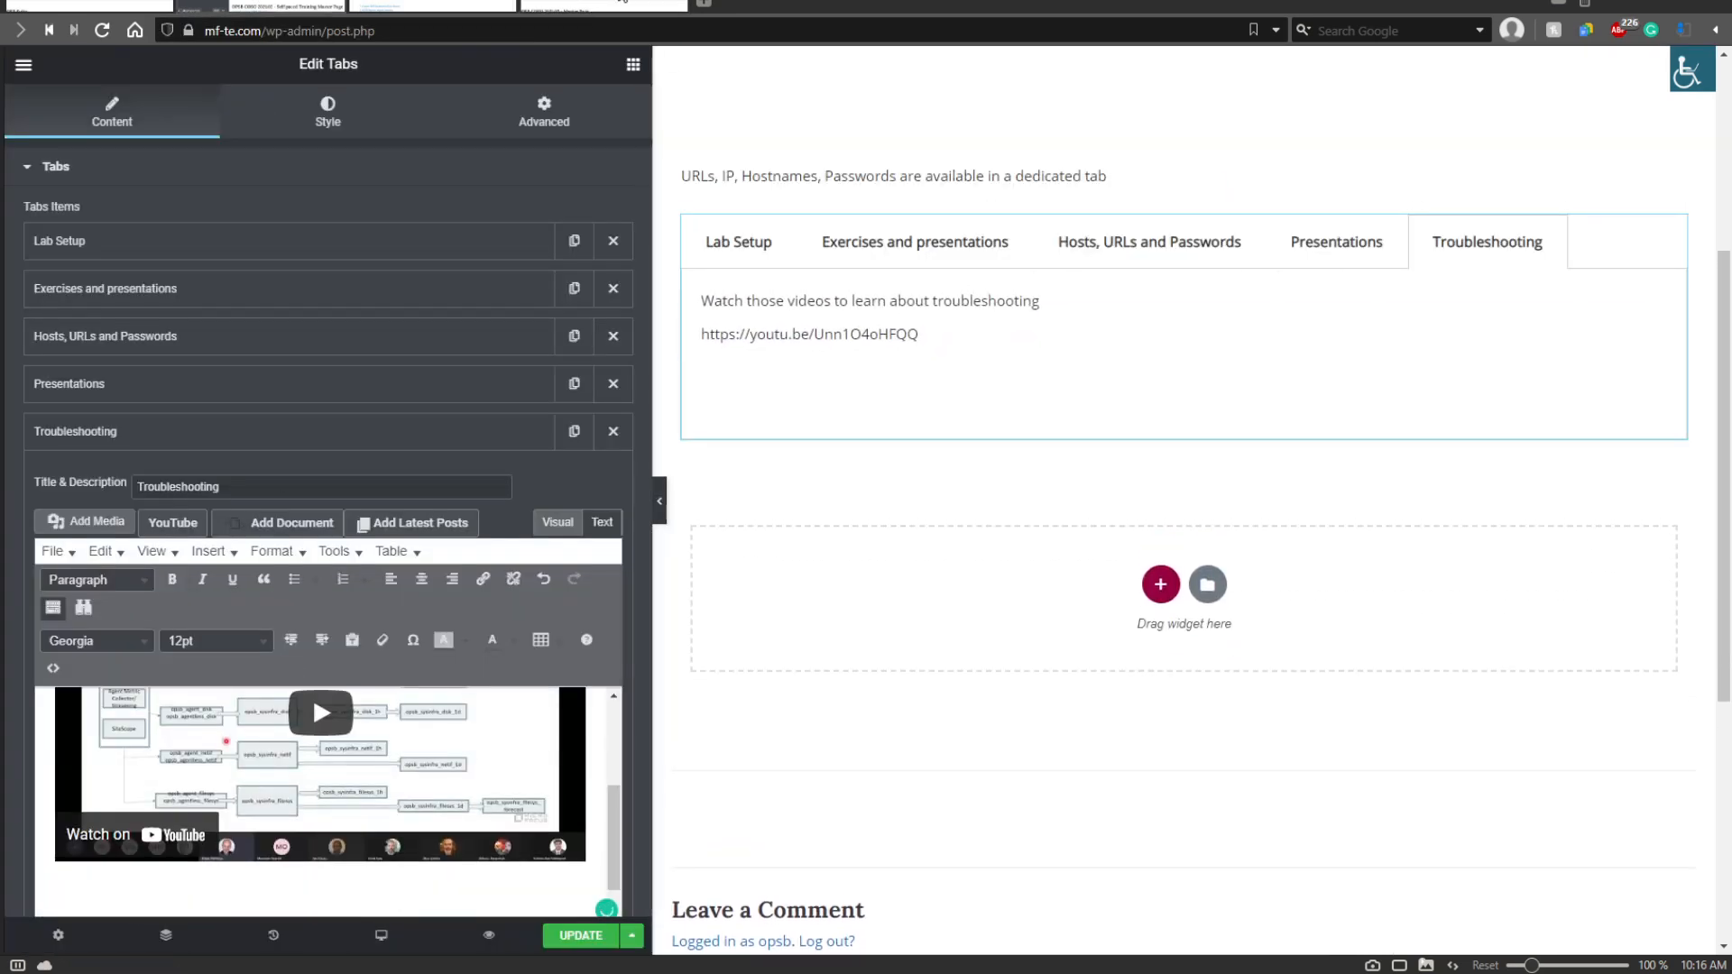
Copy the INTL PD Troubleshooting video link from the Master Page and embed it below the R&D video in the Troubleshooting tab.
left_click(602, 6)
scroll(785, 619, "down", 6)
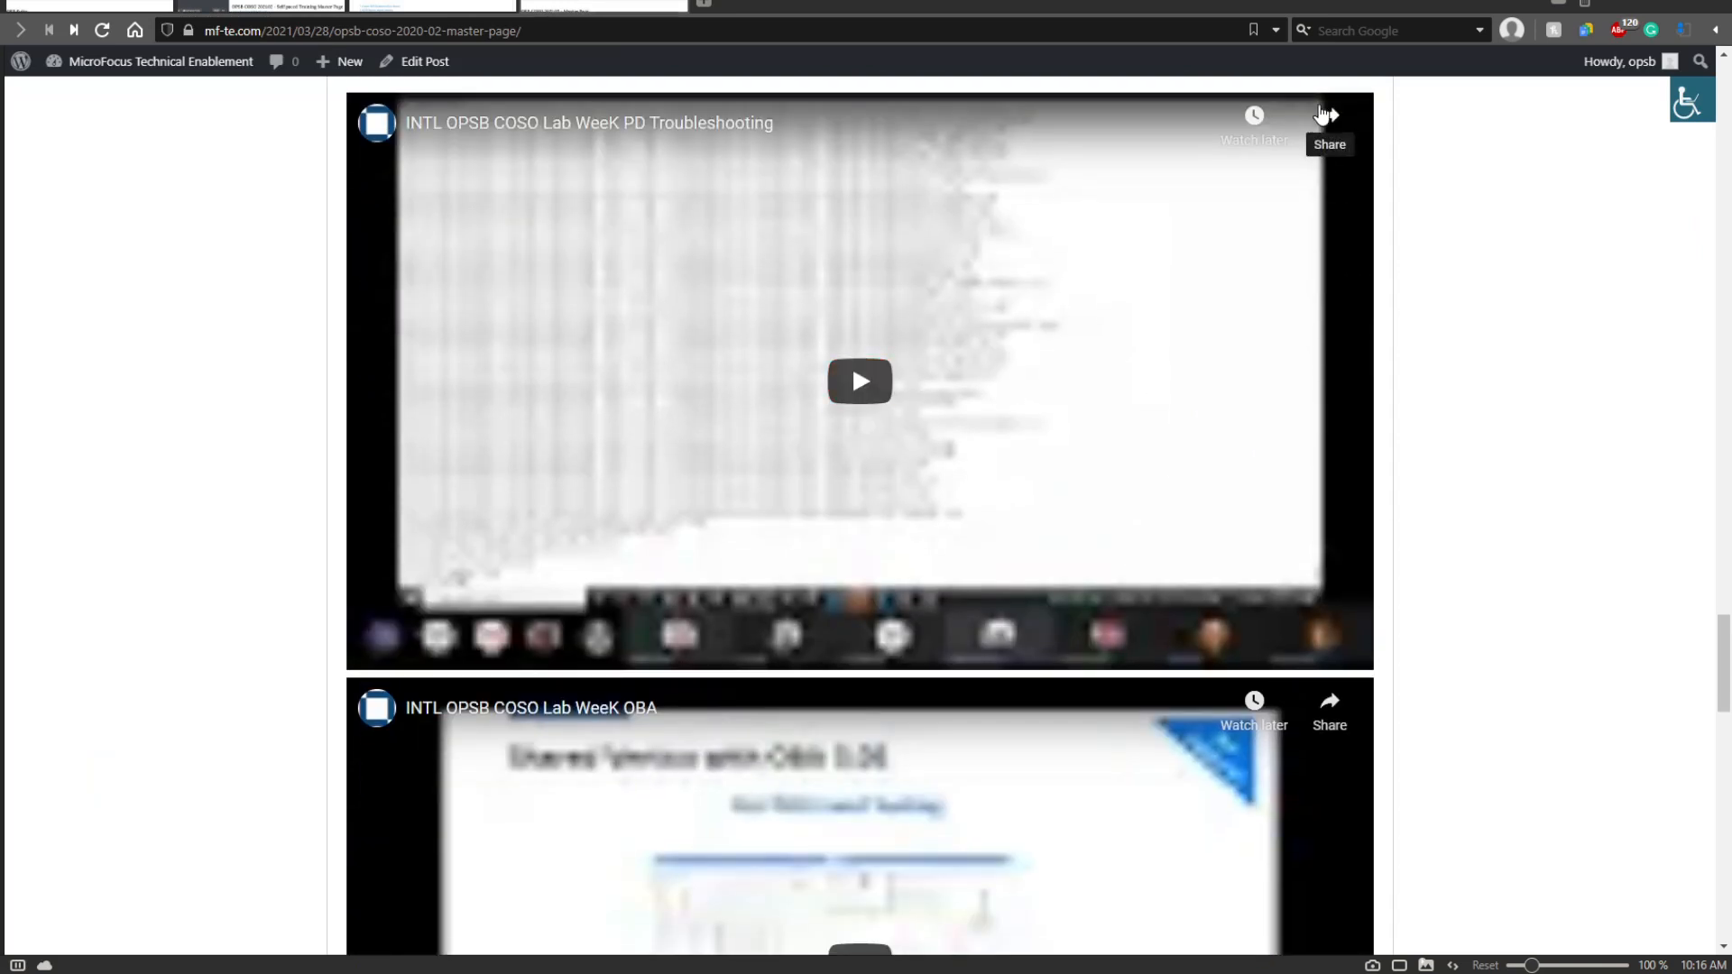
left_click(1330, 123)
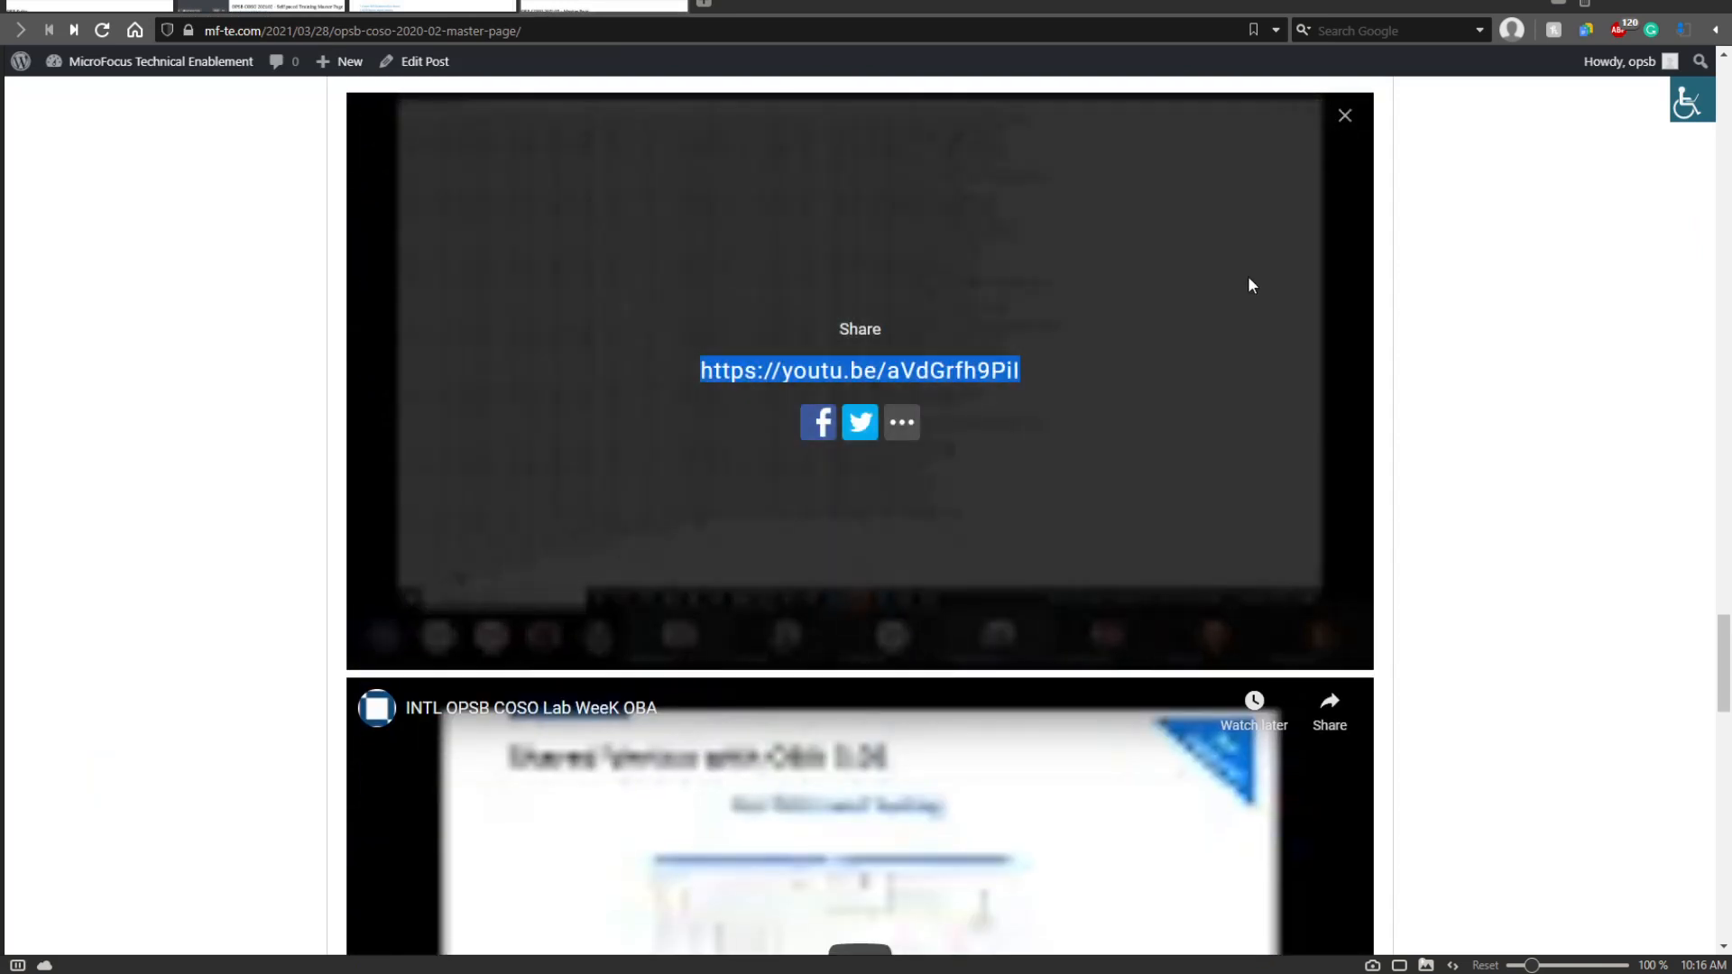
left_click(216, 4)
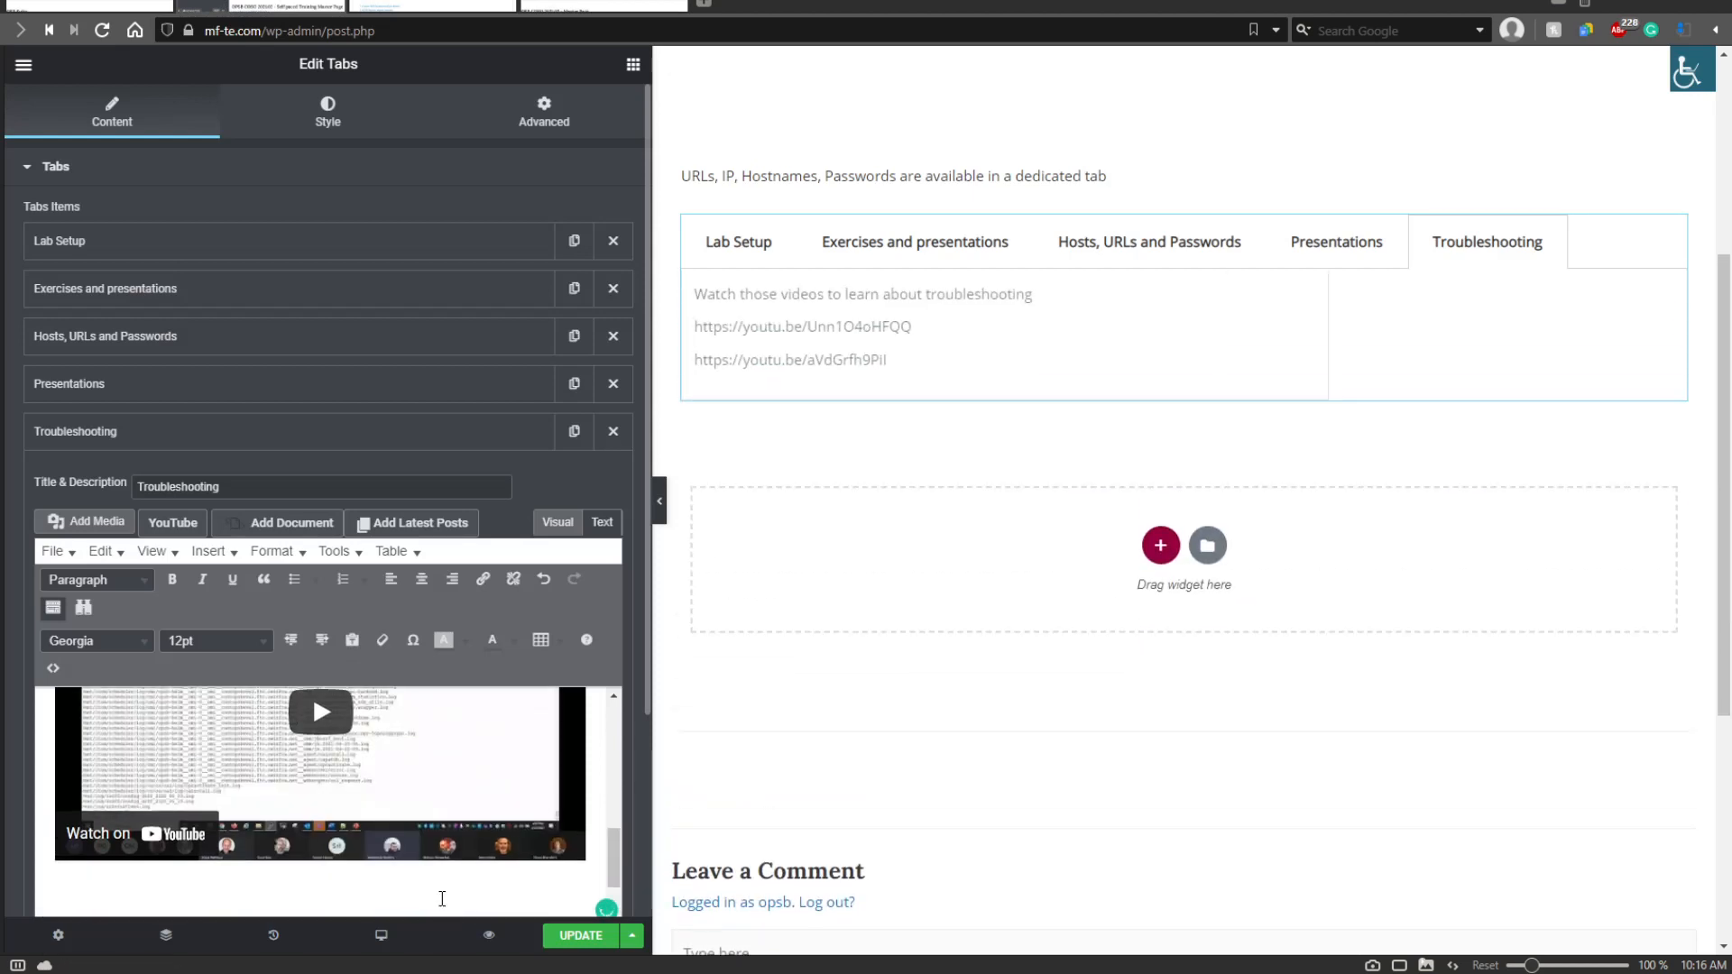
Copy the INTL BVD TRoubleshooting video link from the Master Page and embed it below the PD video in the Troubleshooting tab.
left_click(623, 4)
scroll(1182, 638, "down", 5)
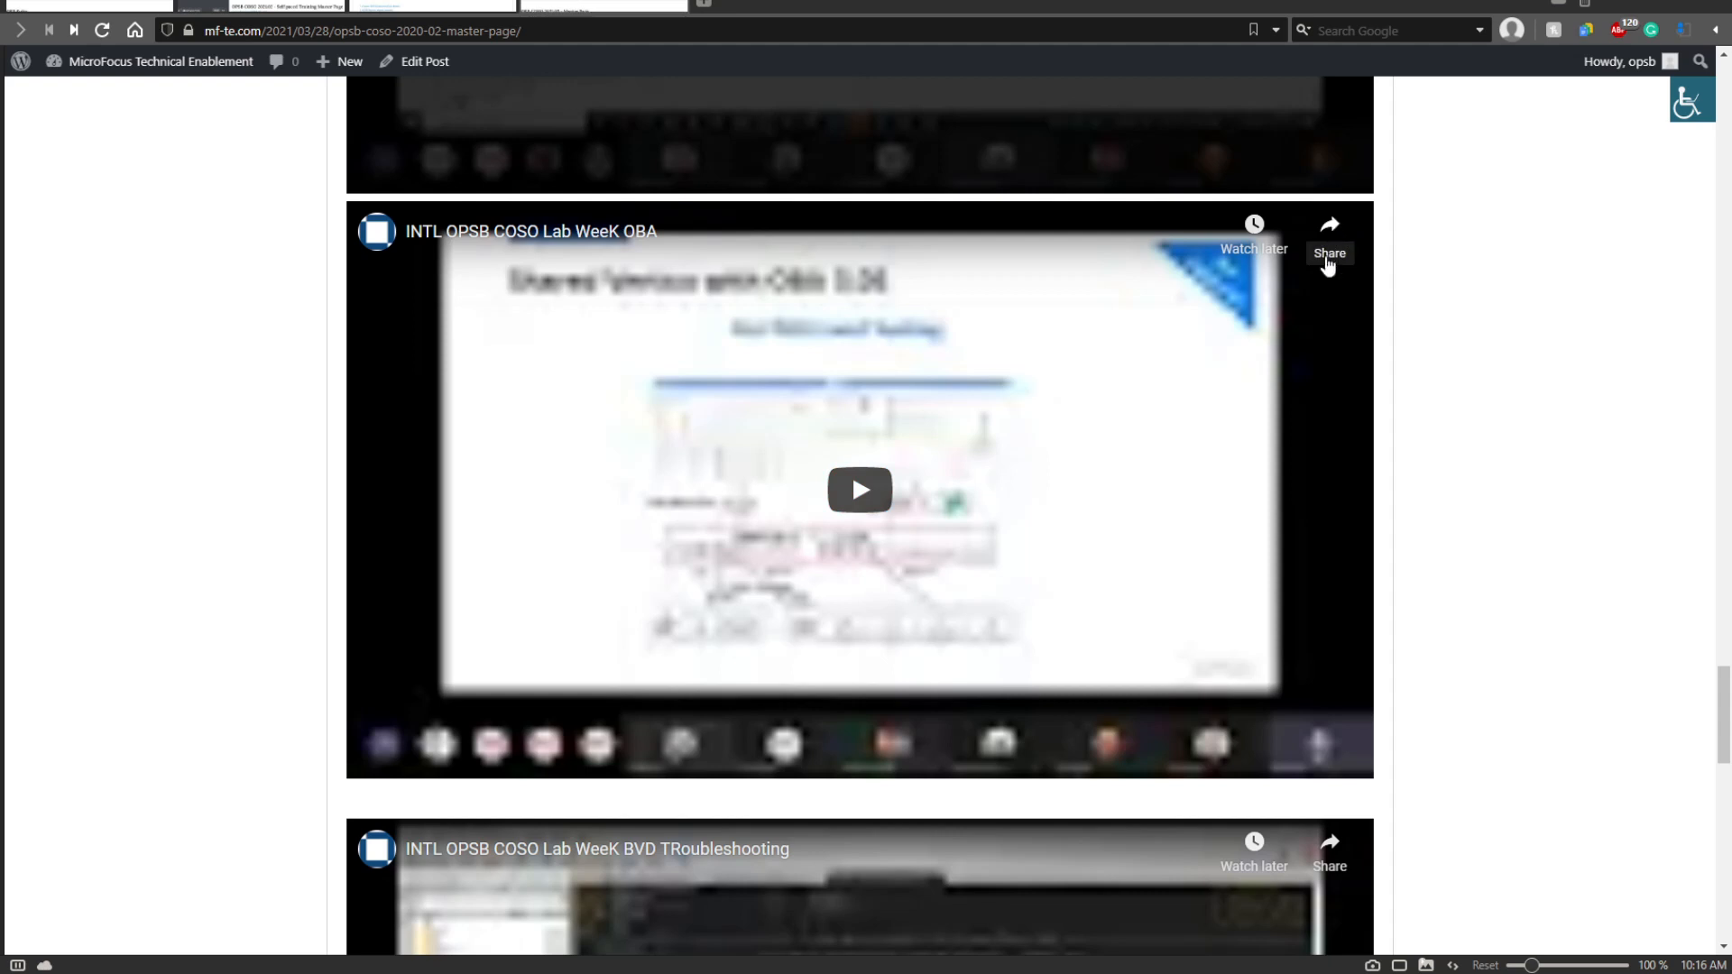
scroll(1197, 410, "down", 5)
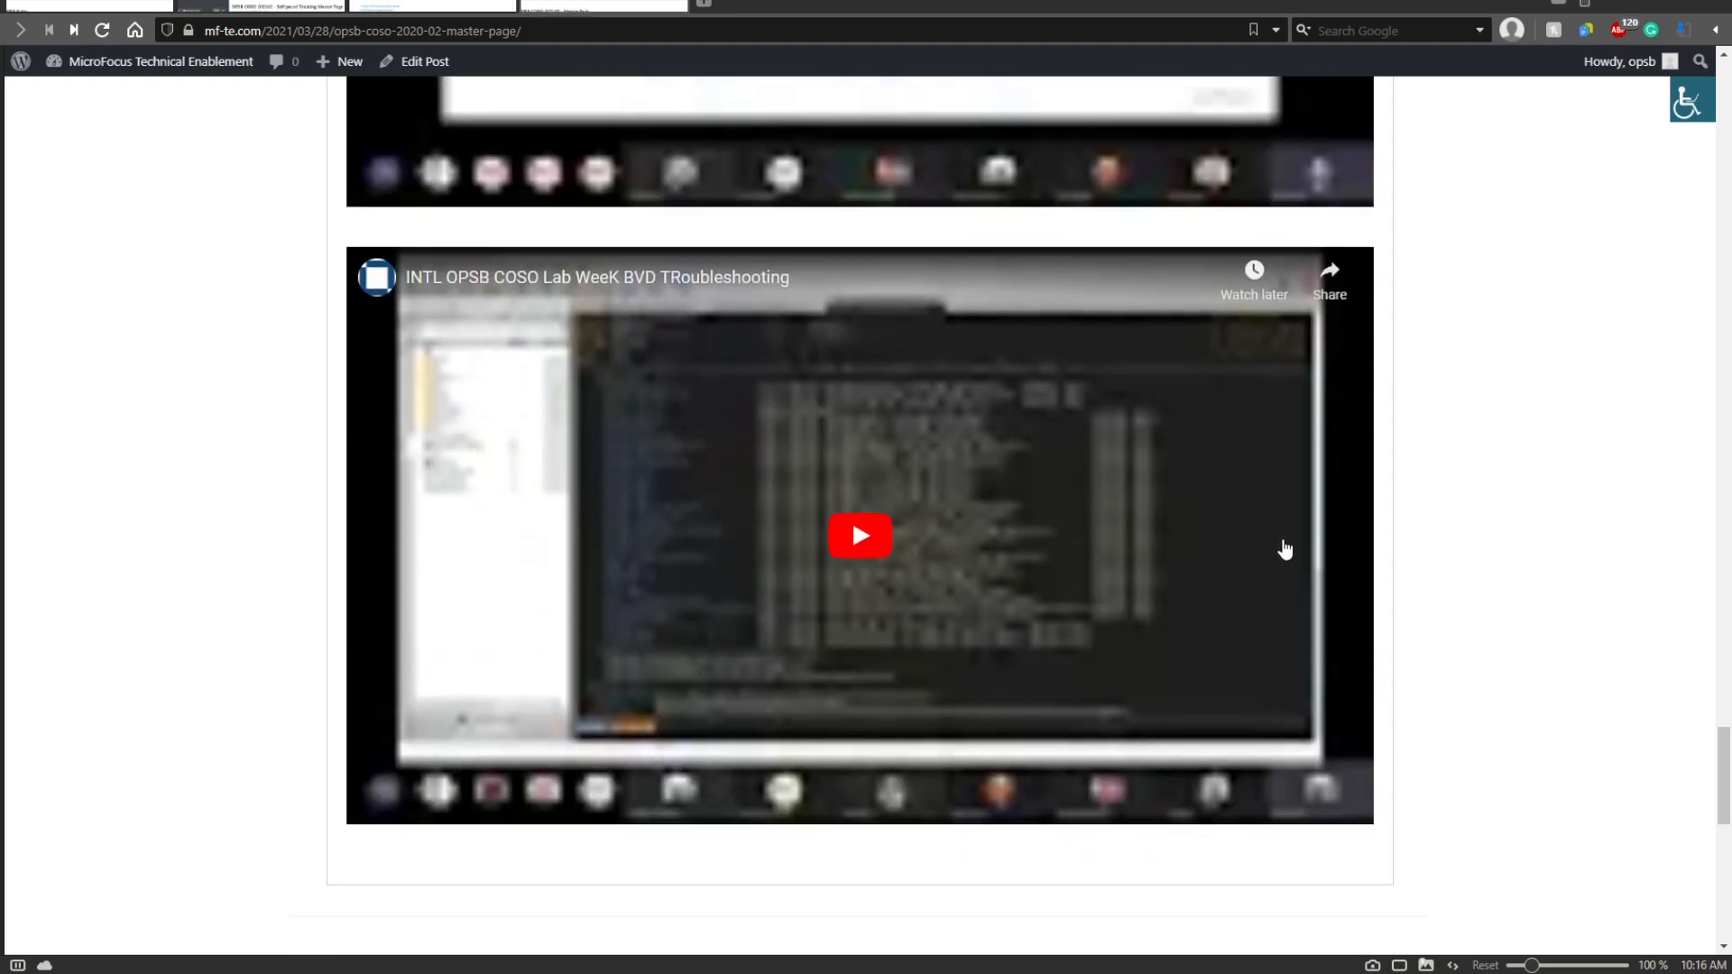
left_click(1315, 284)
key("ctrl+c")
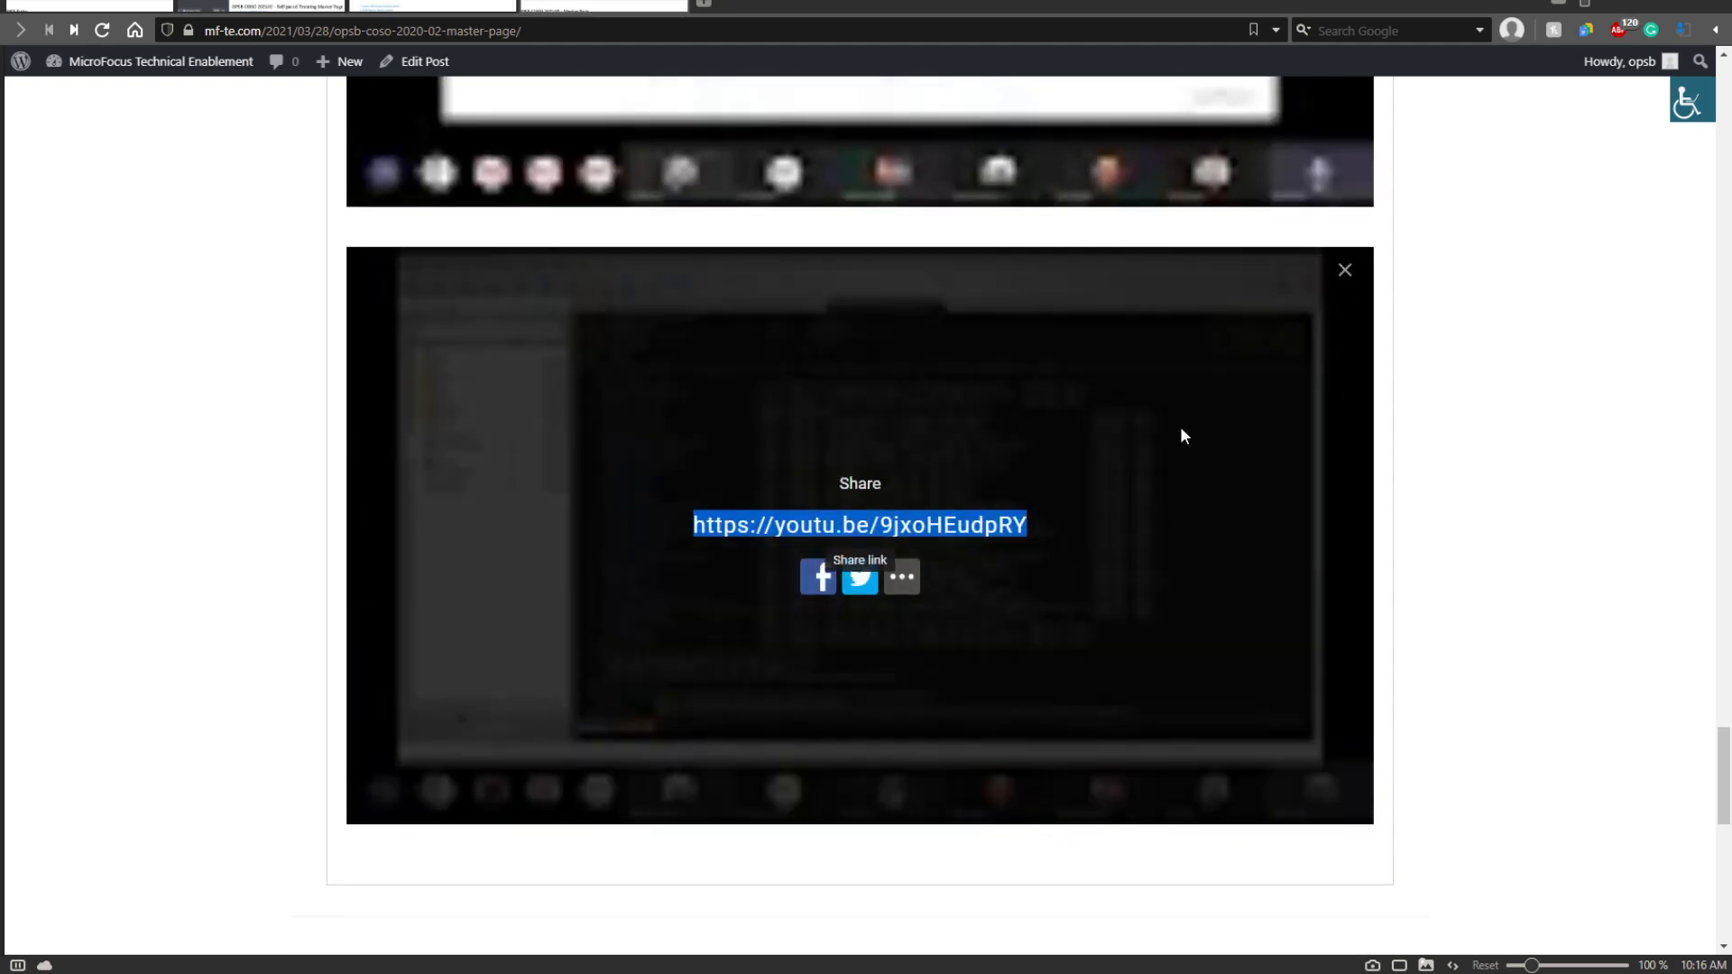
left_click(236, 6)
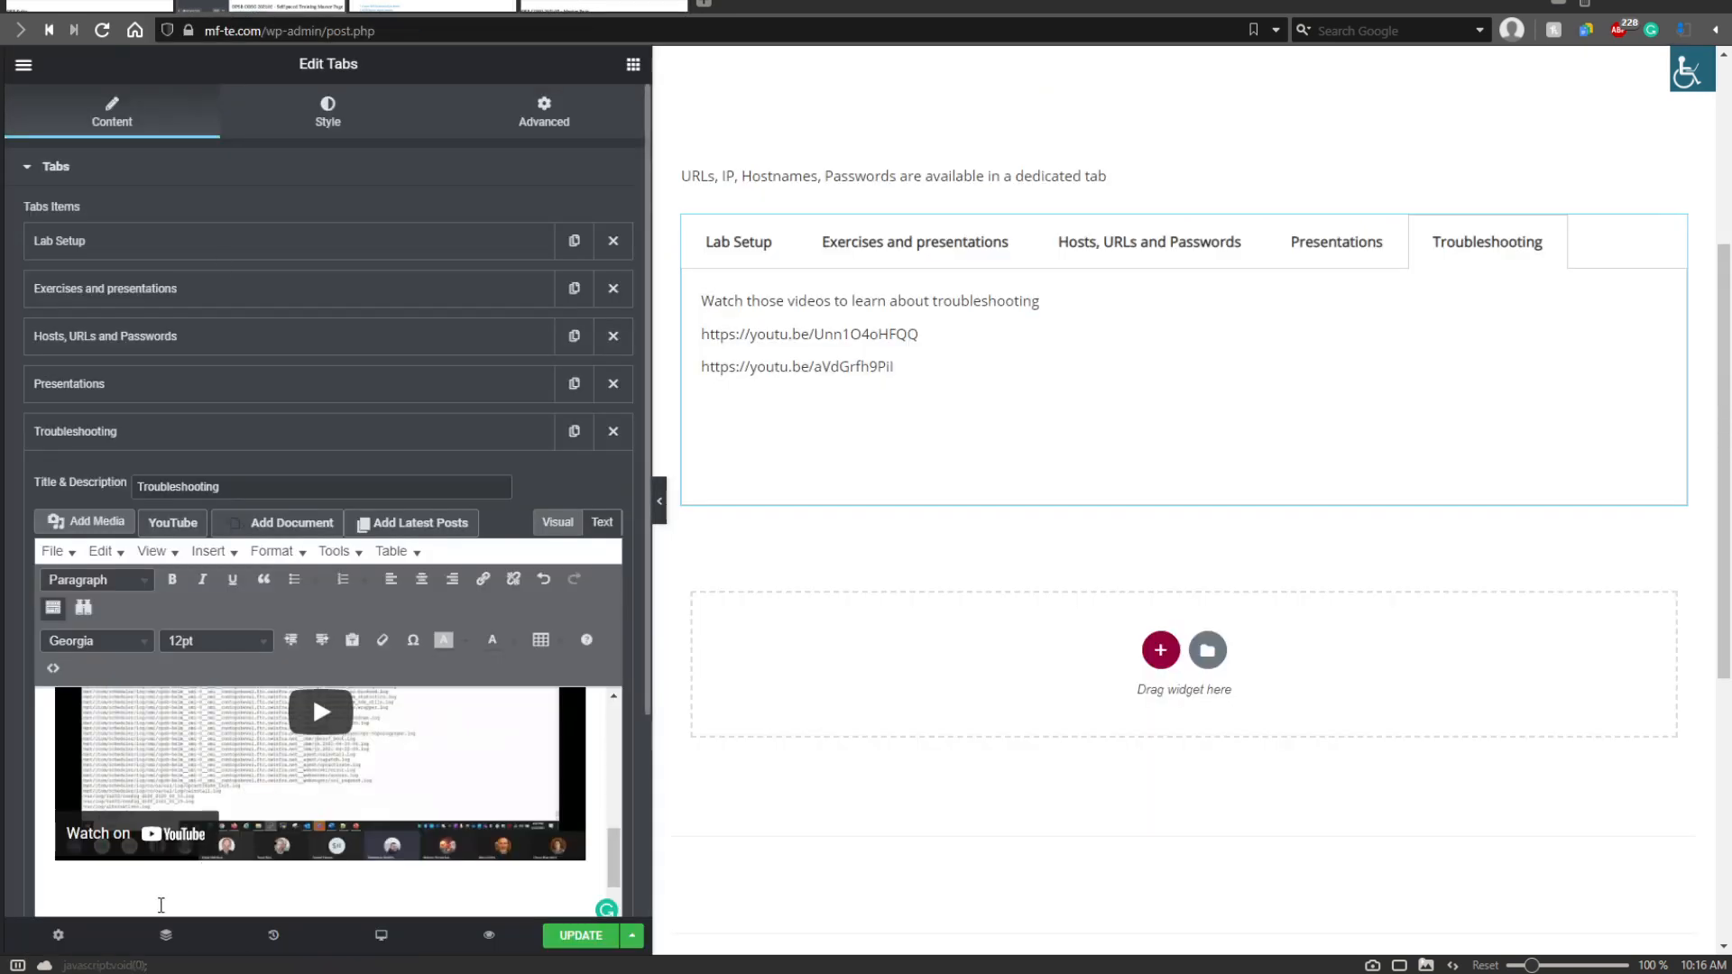
key("ctrl+v")
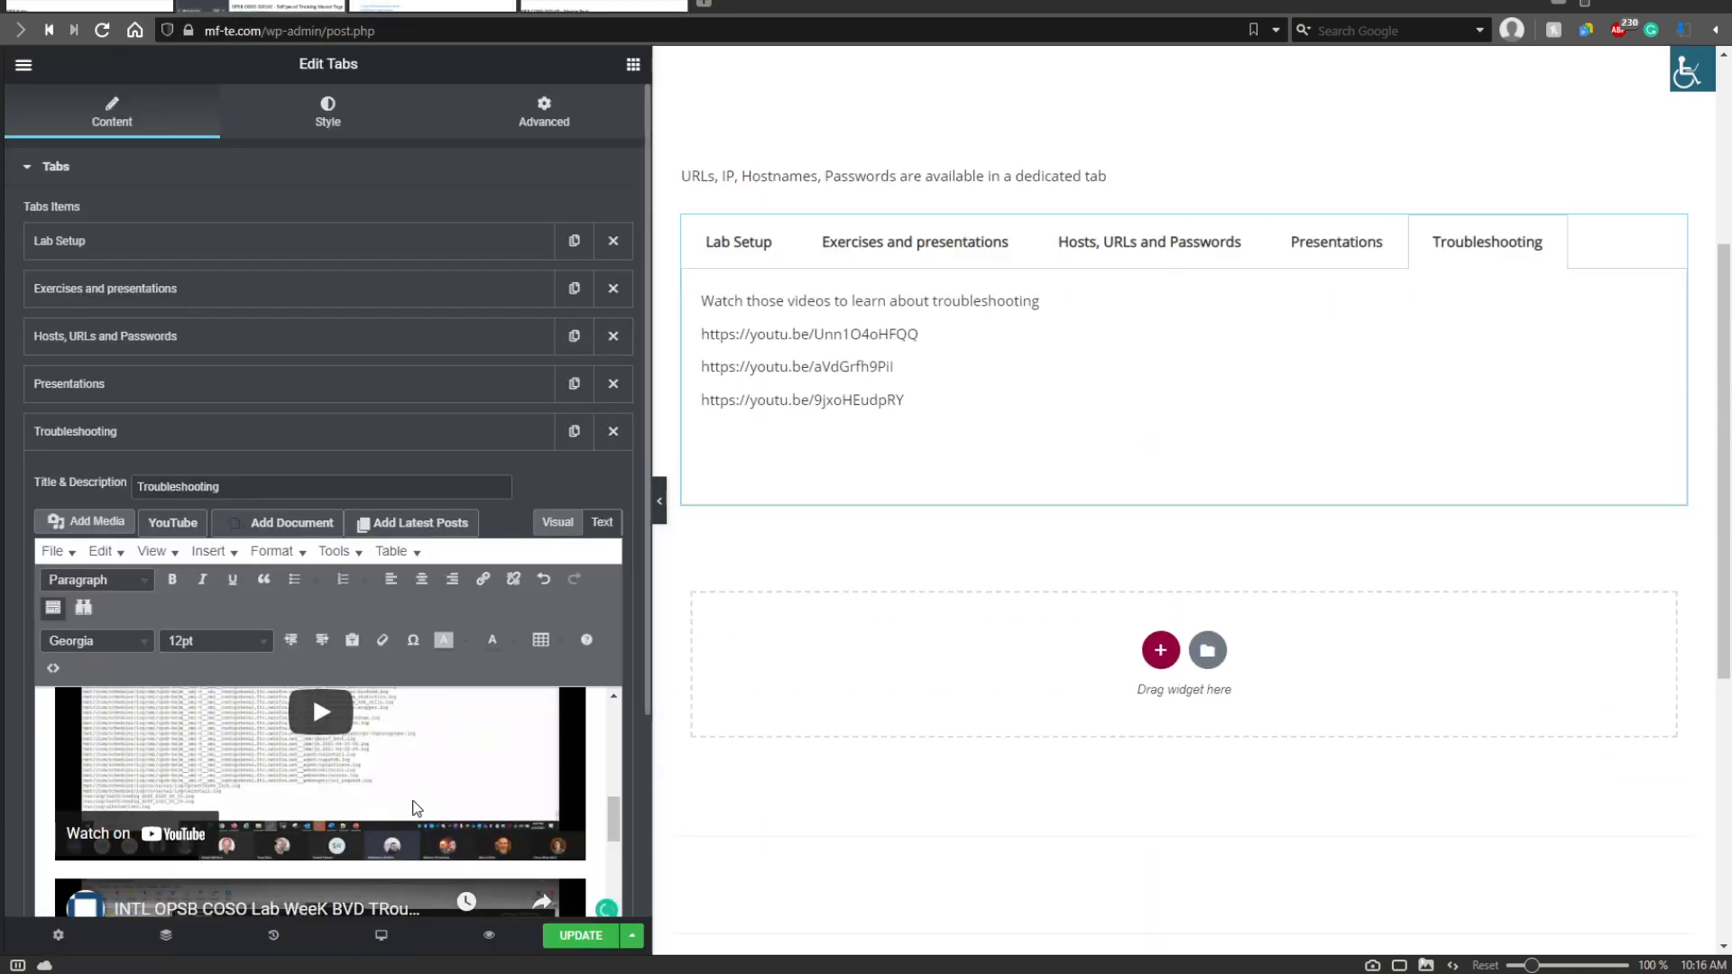
Check the Master Page's INTL Videos for further troubleshooting recordings, closing the open share overlays along the way.
left_click(603, 5)
scroll(1036, 468, "down", 5)
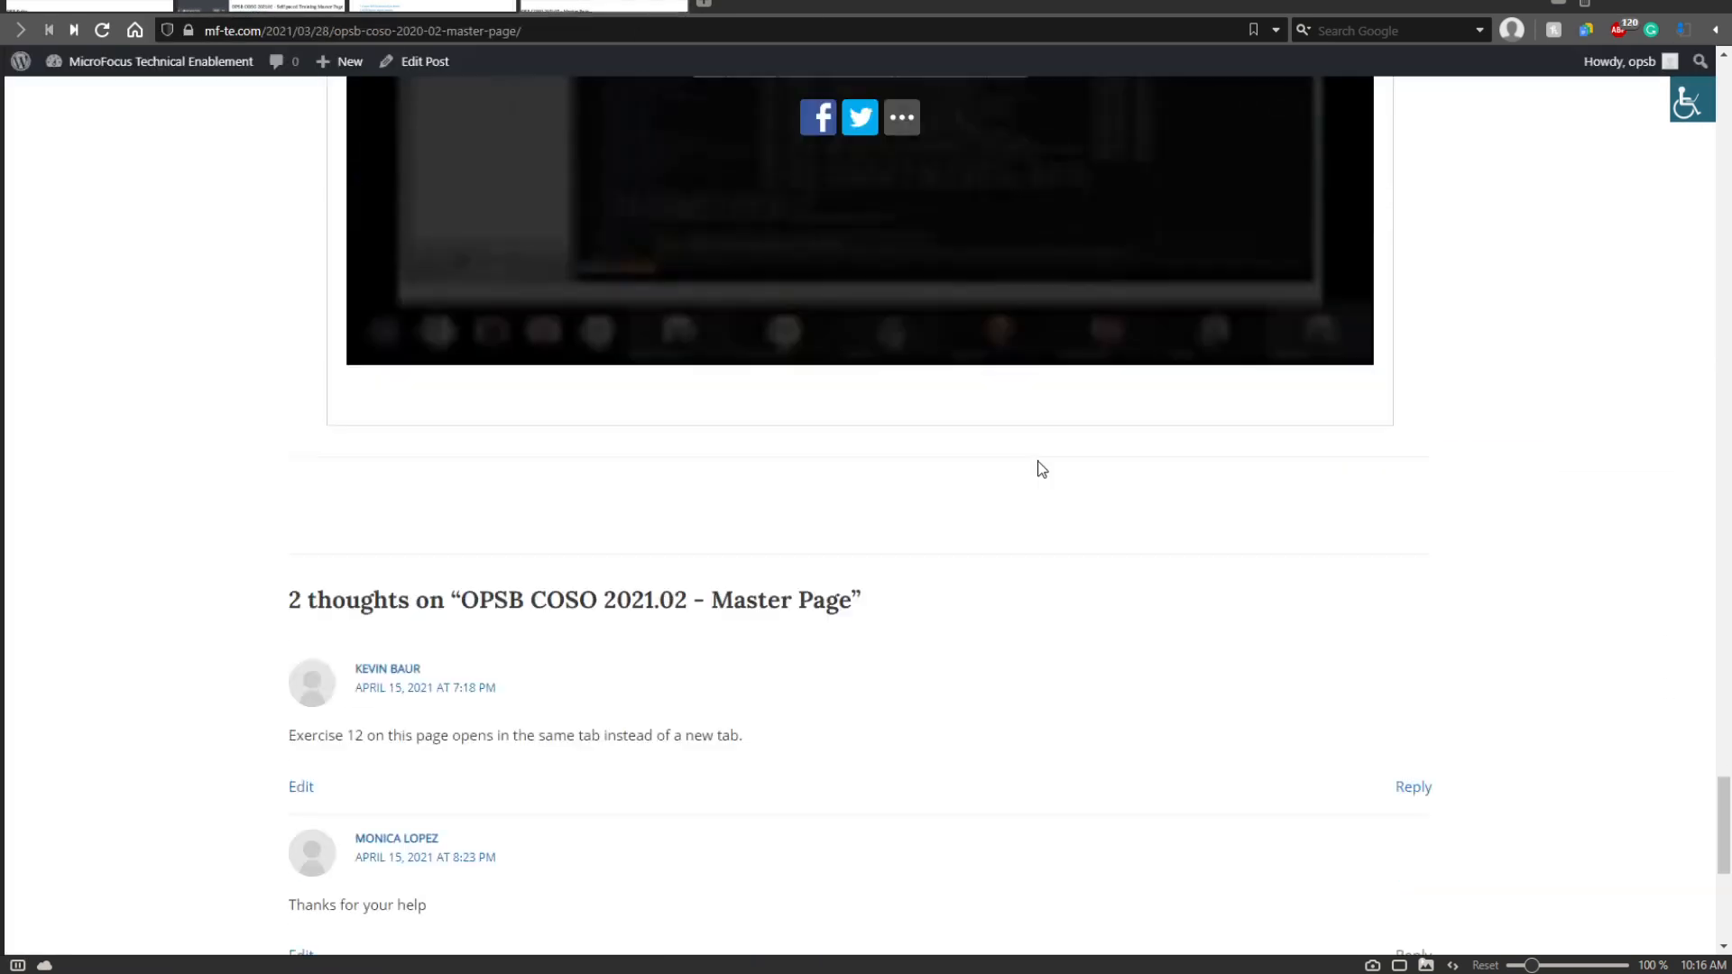
scroll(1033, 489, "up", 1)
scroll(1127, 478, "up", 10)
scroll(1234, 503, "down", 5)
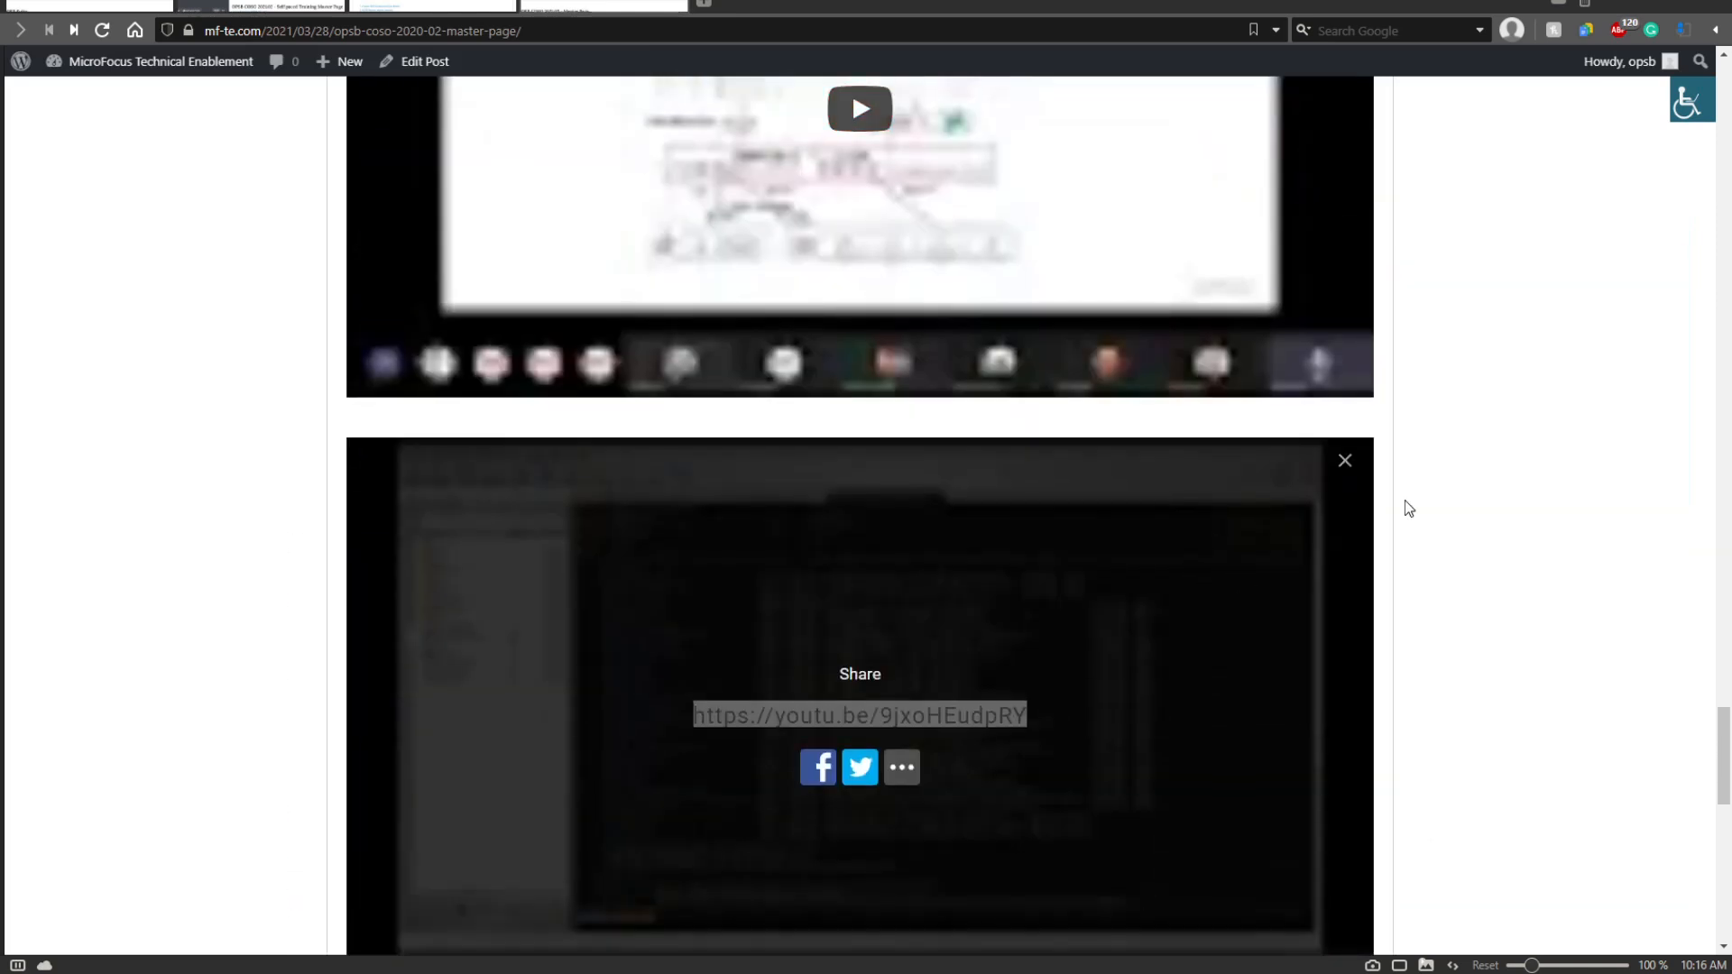
left_click(1353, 467)
scroll(1192, 580, "up", 4)
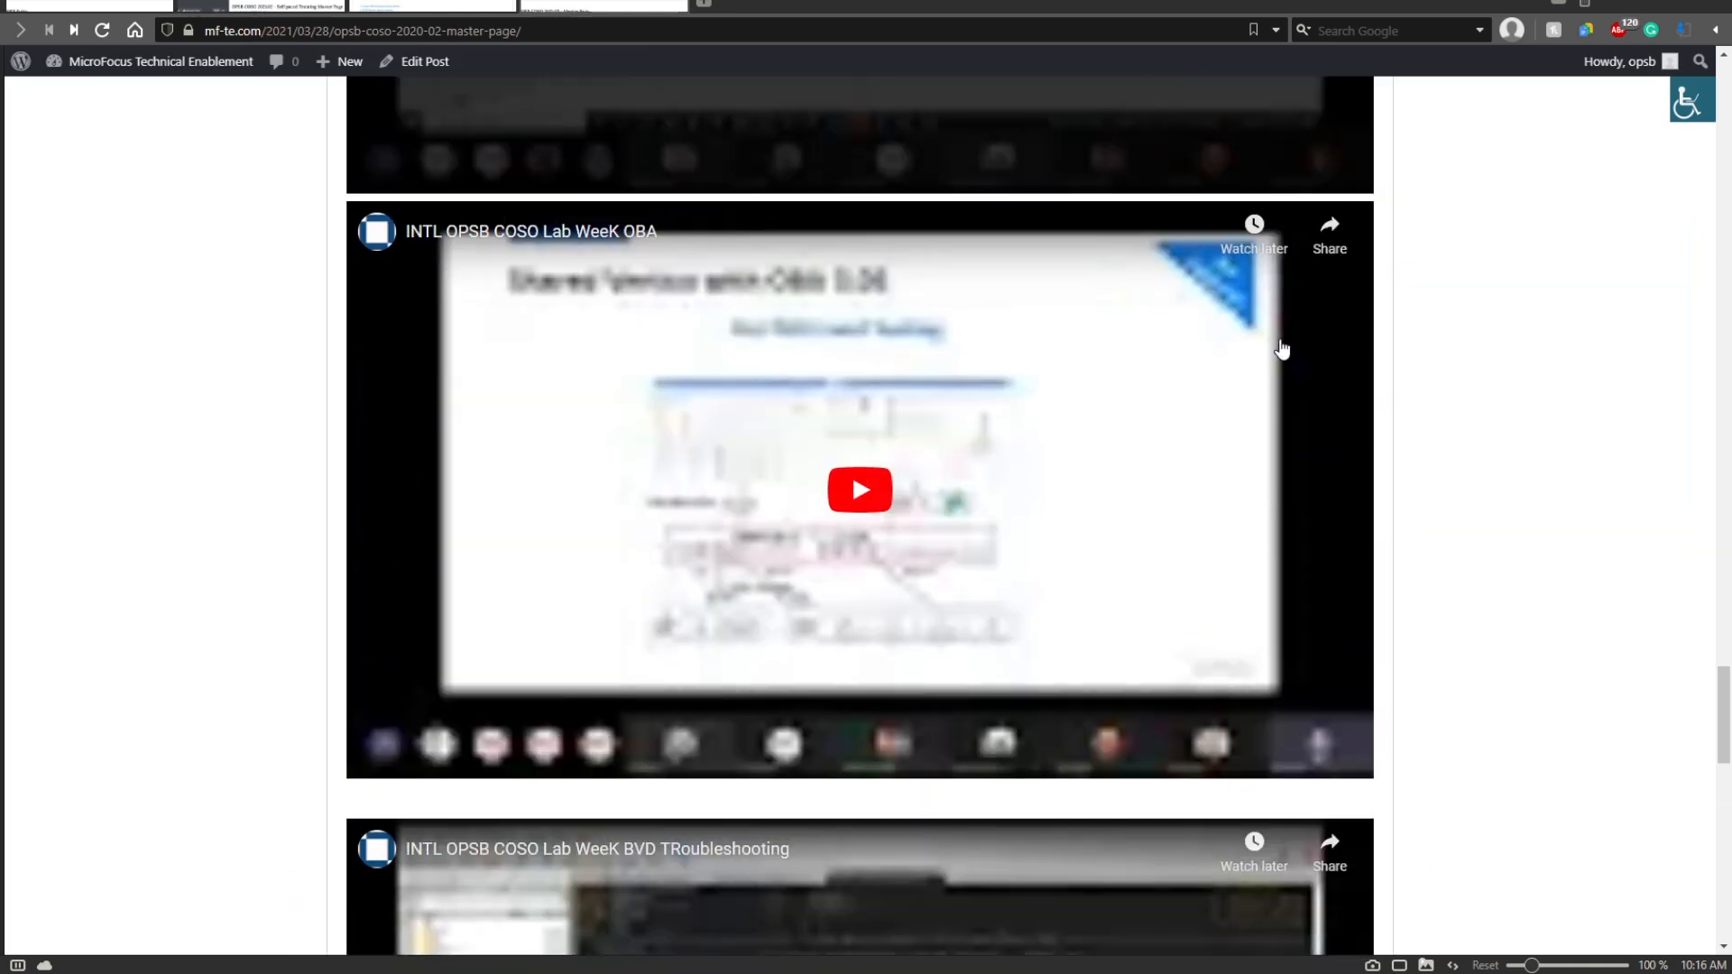
scroll(1205, 516, "up", 9)
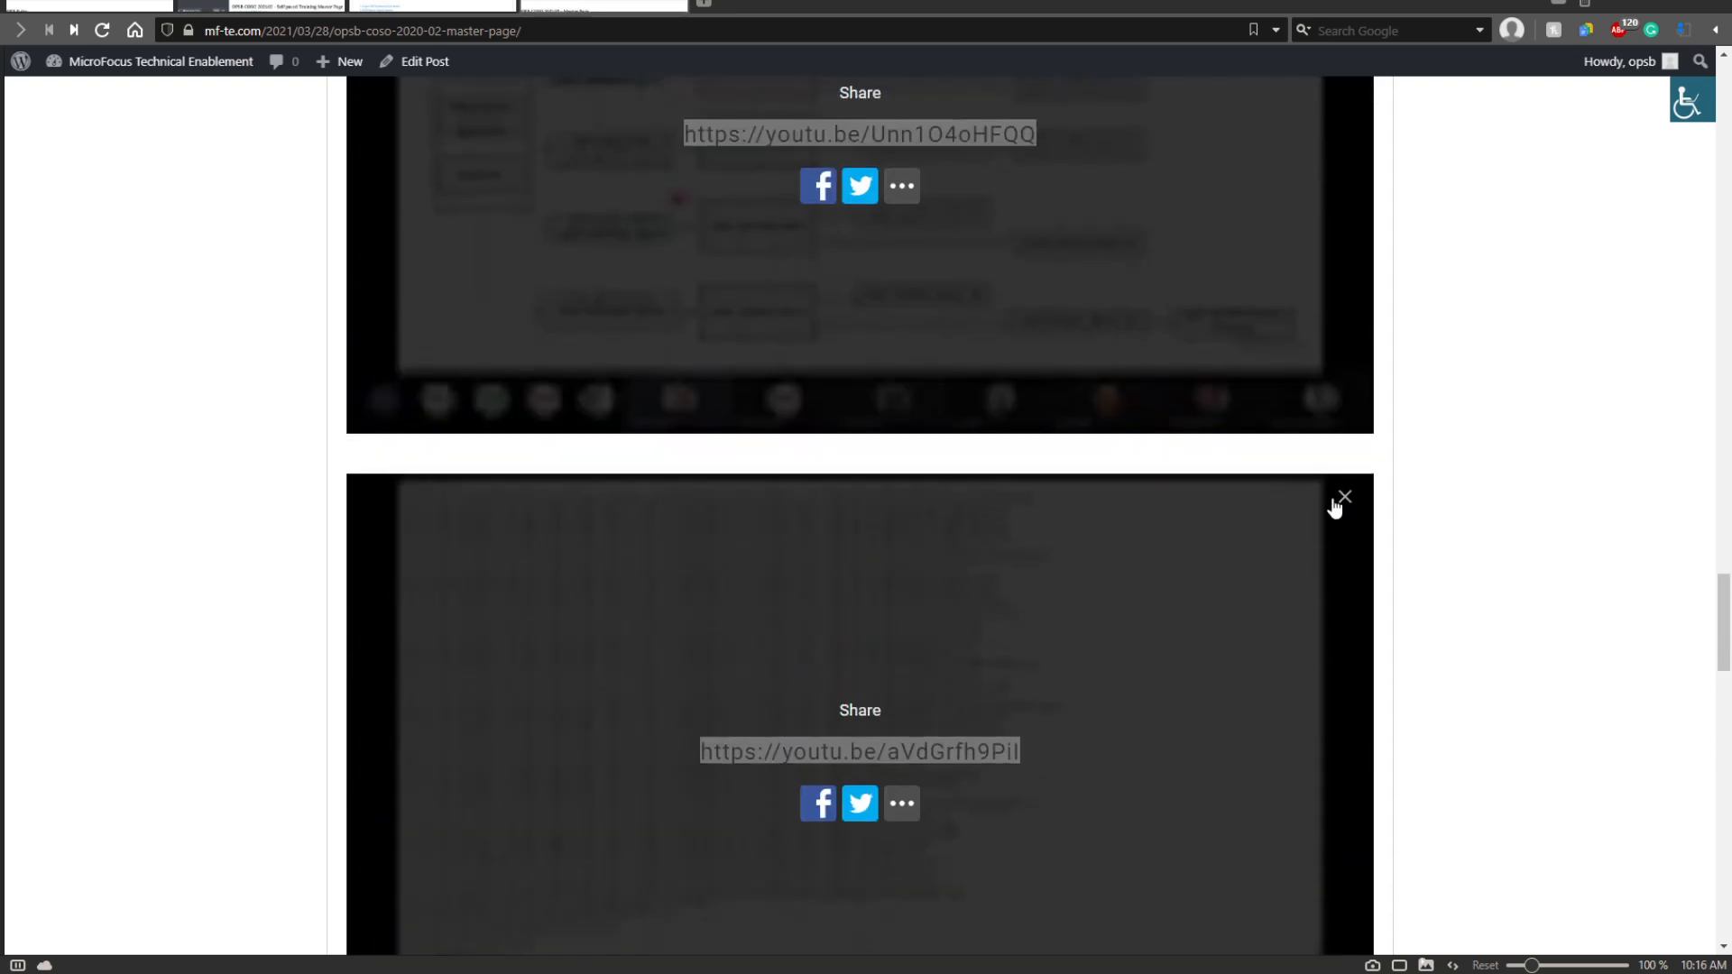
left_click(1341, 501)
scroll(1094, 595, "up", 8)
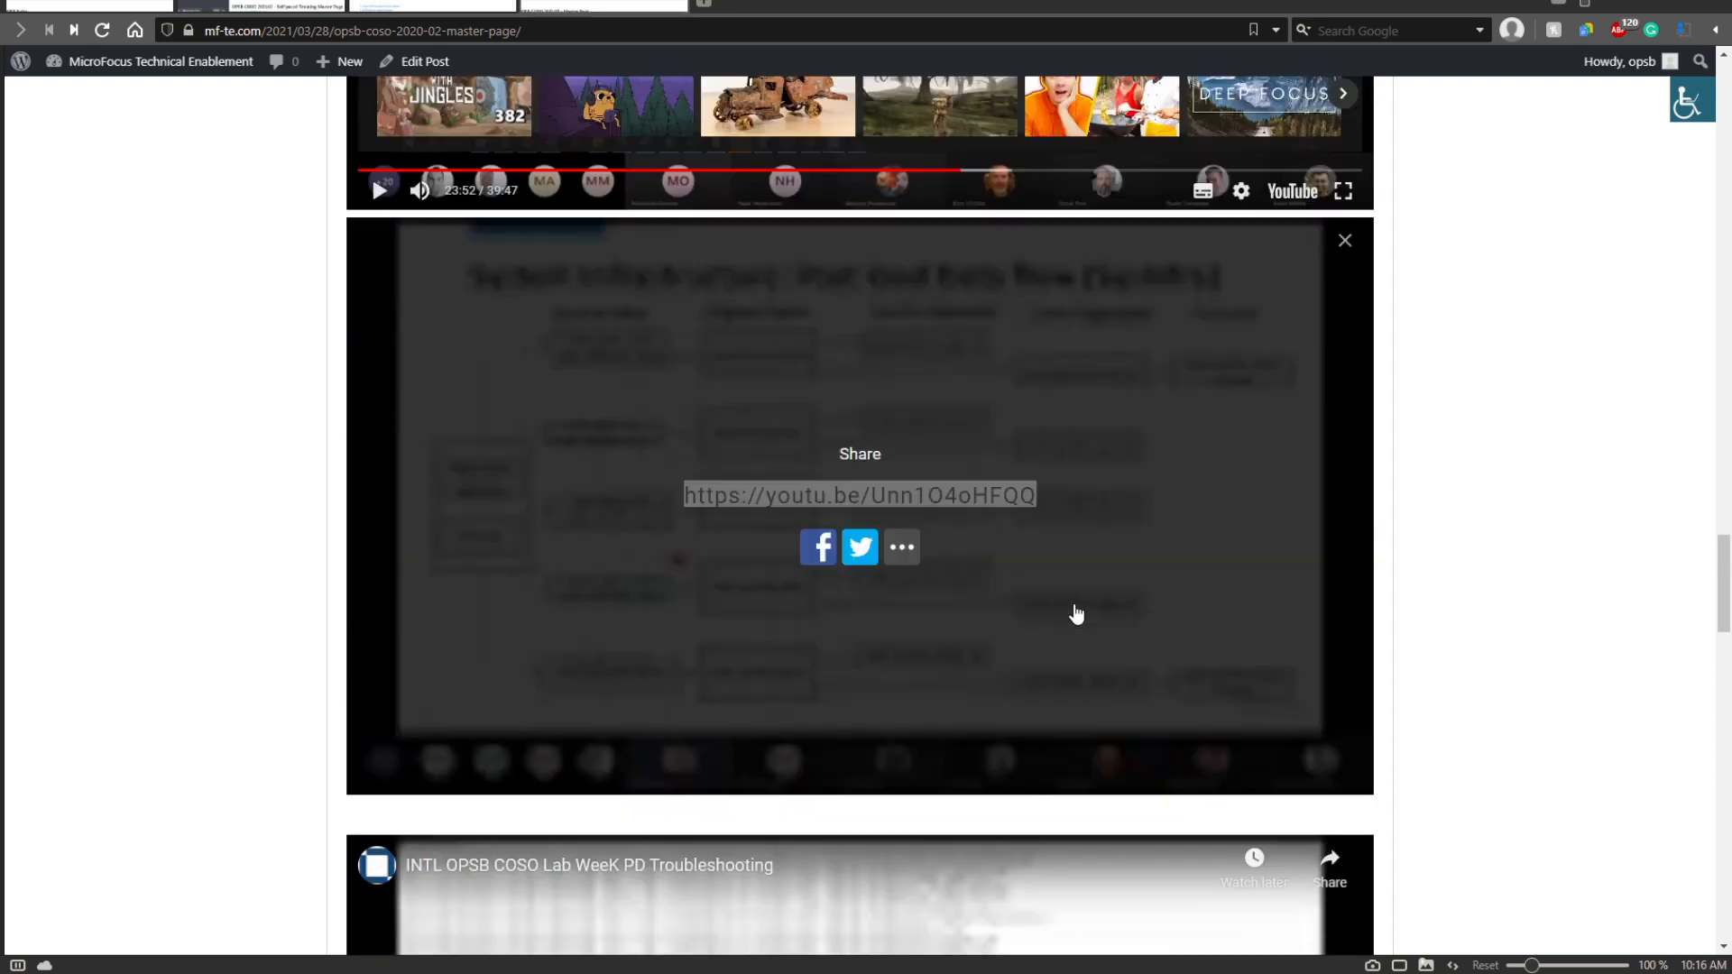
left_click(1344, 642)
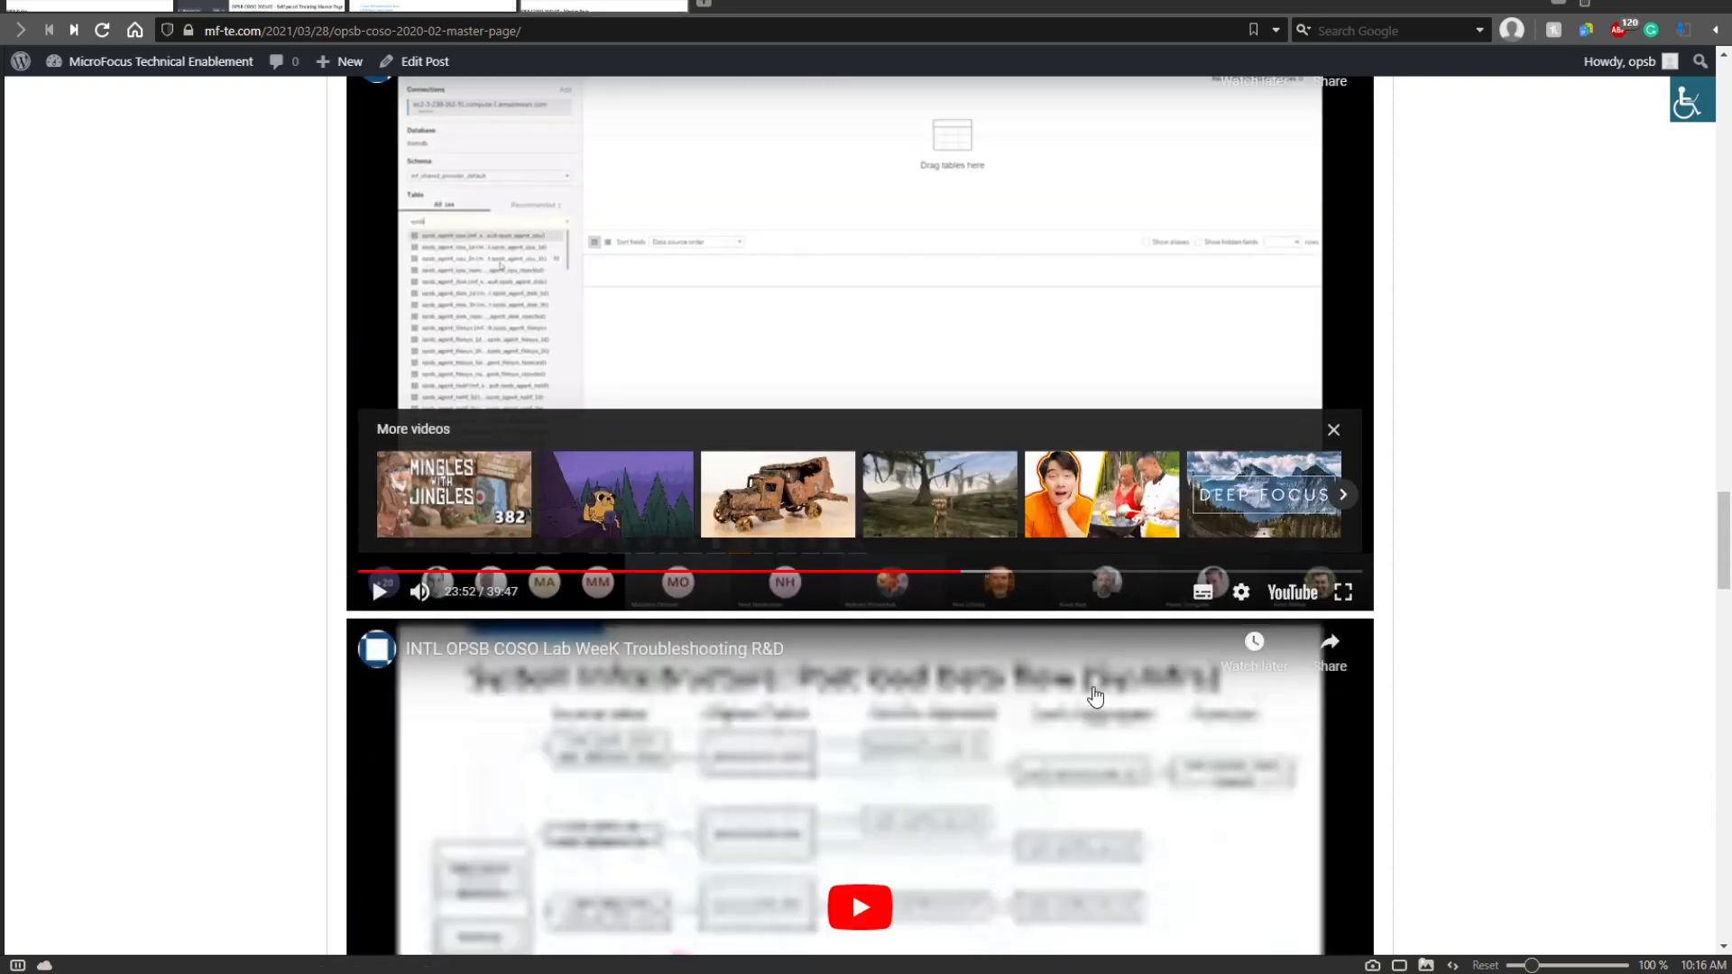
scroll(999, 724, "up", 4)
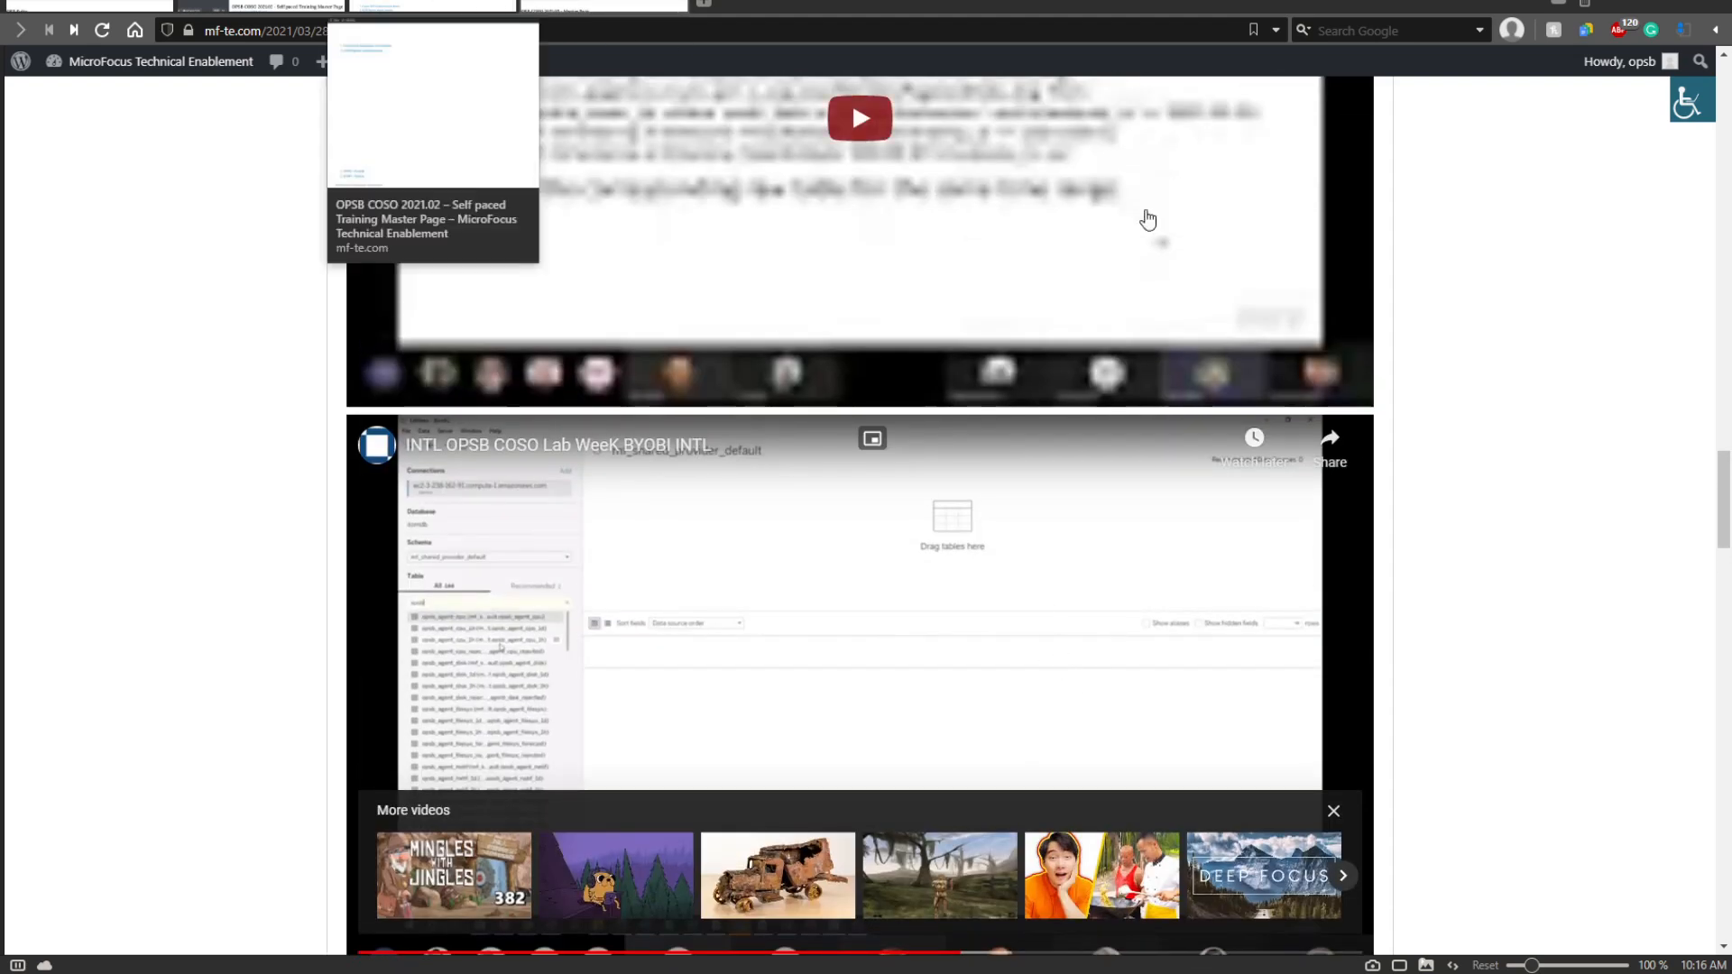
Look through the Master Page's APJ Videos for troubleshooting recordings on topics still missing from the Troubleshooting tab.
scroll(1415, 279, "up", 20)
scroll(1245, 220, "up", 10)
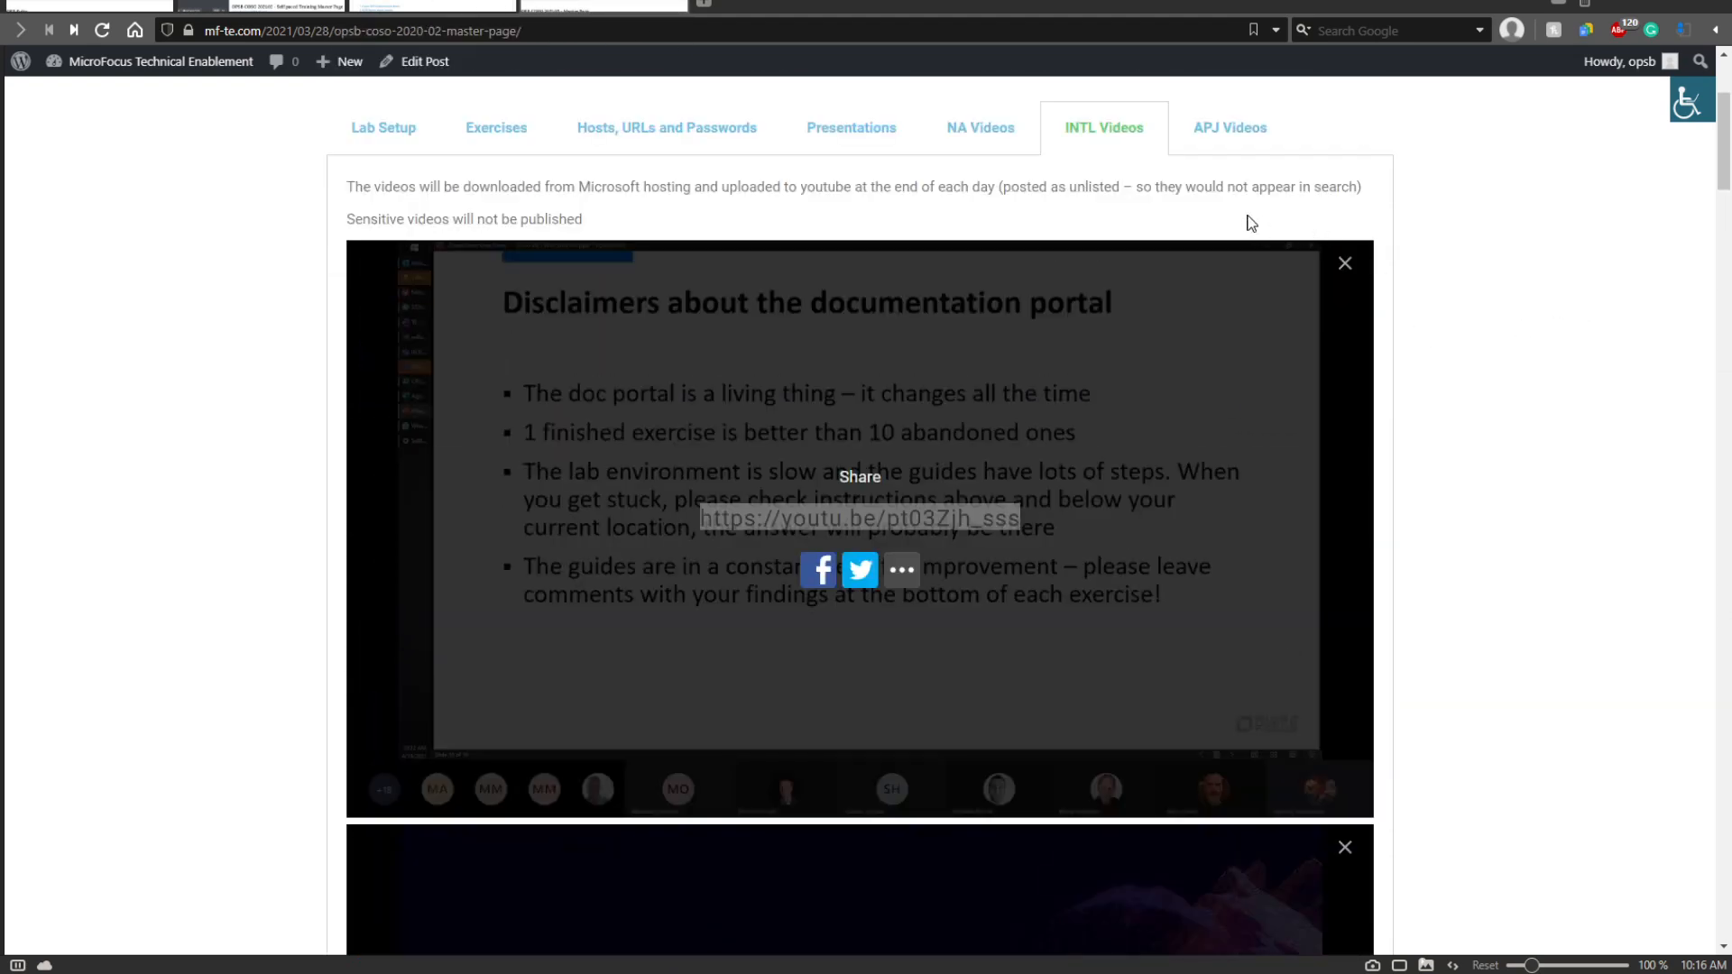
left_click(1254, 127)
scroll(1248, 430, "down", 10)
scroll(1076, 542, "down", 7)
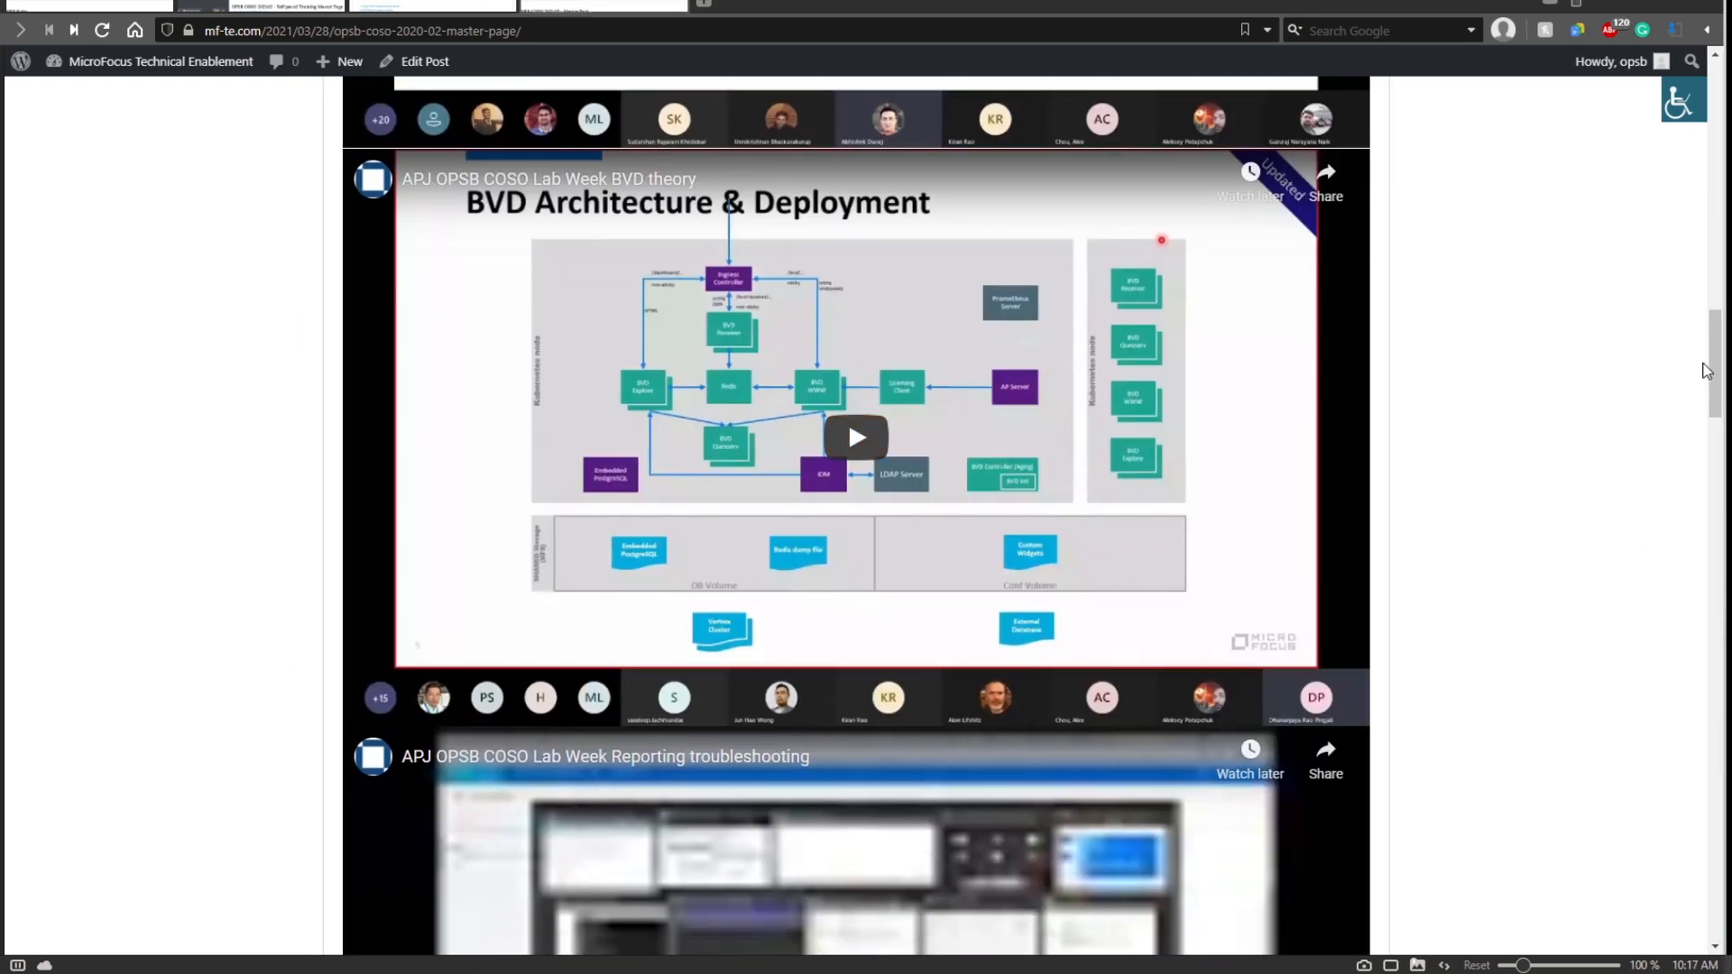
left_click_drag(1702, 381, 1703, 649)
scroll(1703, 650, "down", 5)
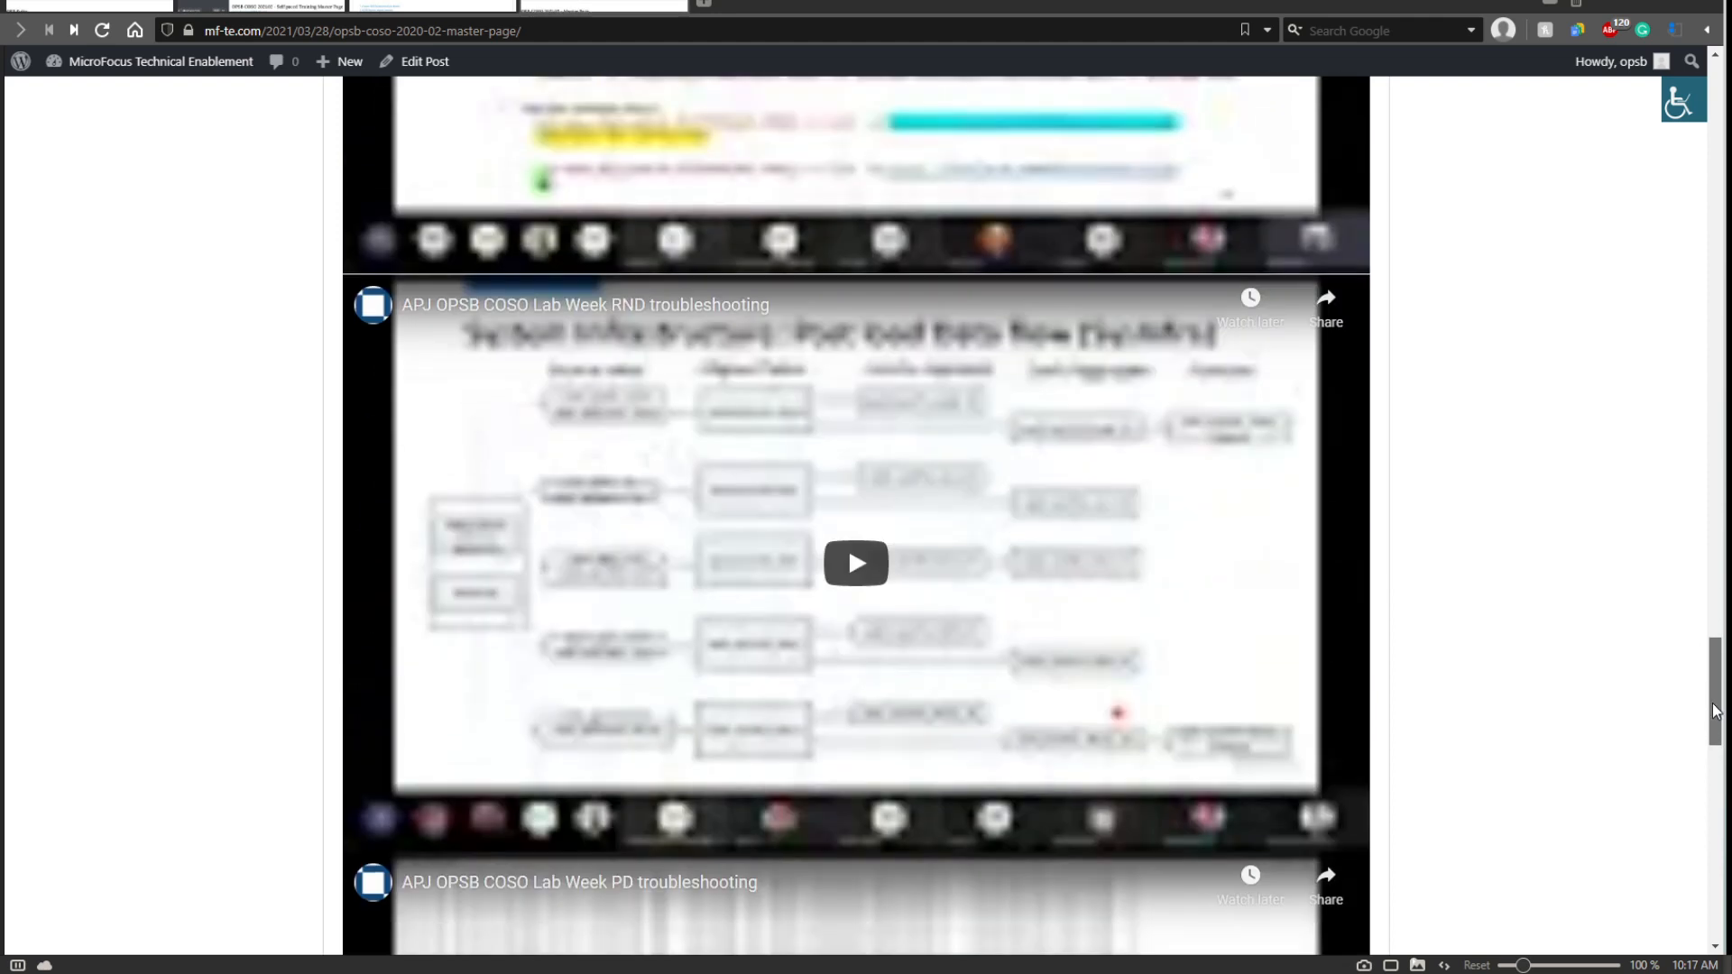
scroll(1001, 437, "down", 3)
scroll(1037, 505, "up", 4)
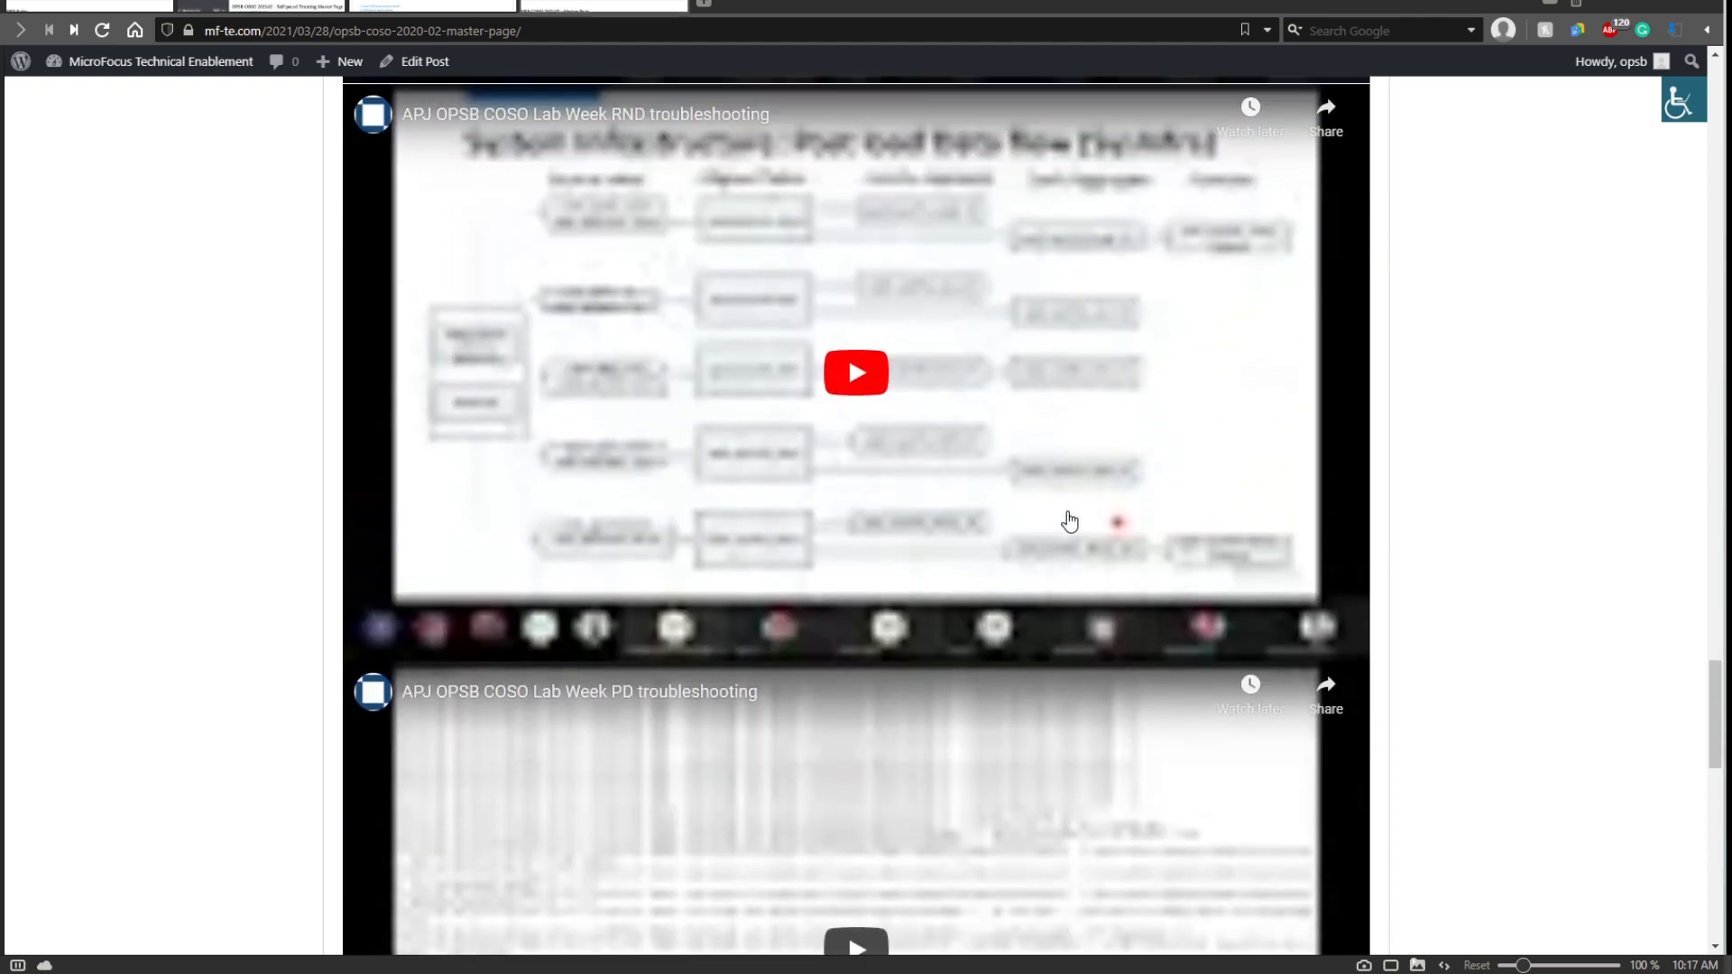
scroll(1043, 495, "down", 1)
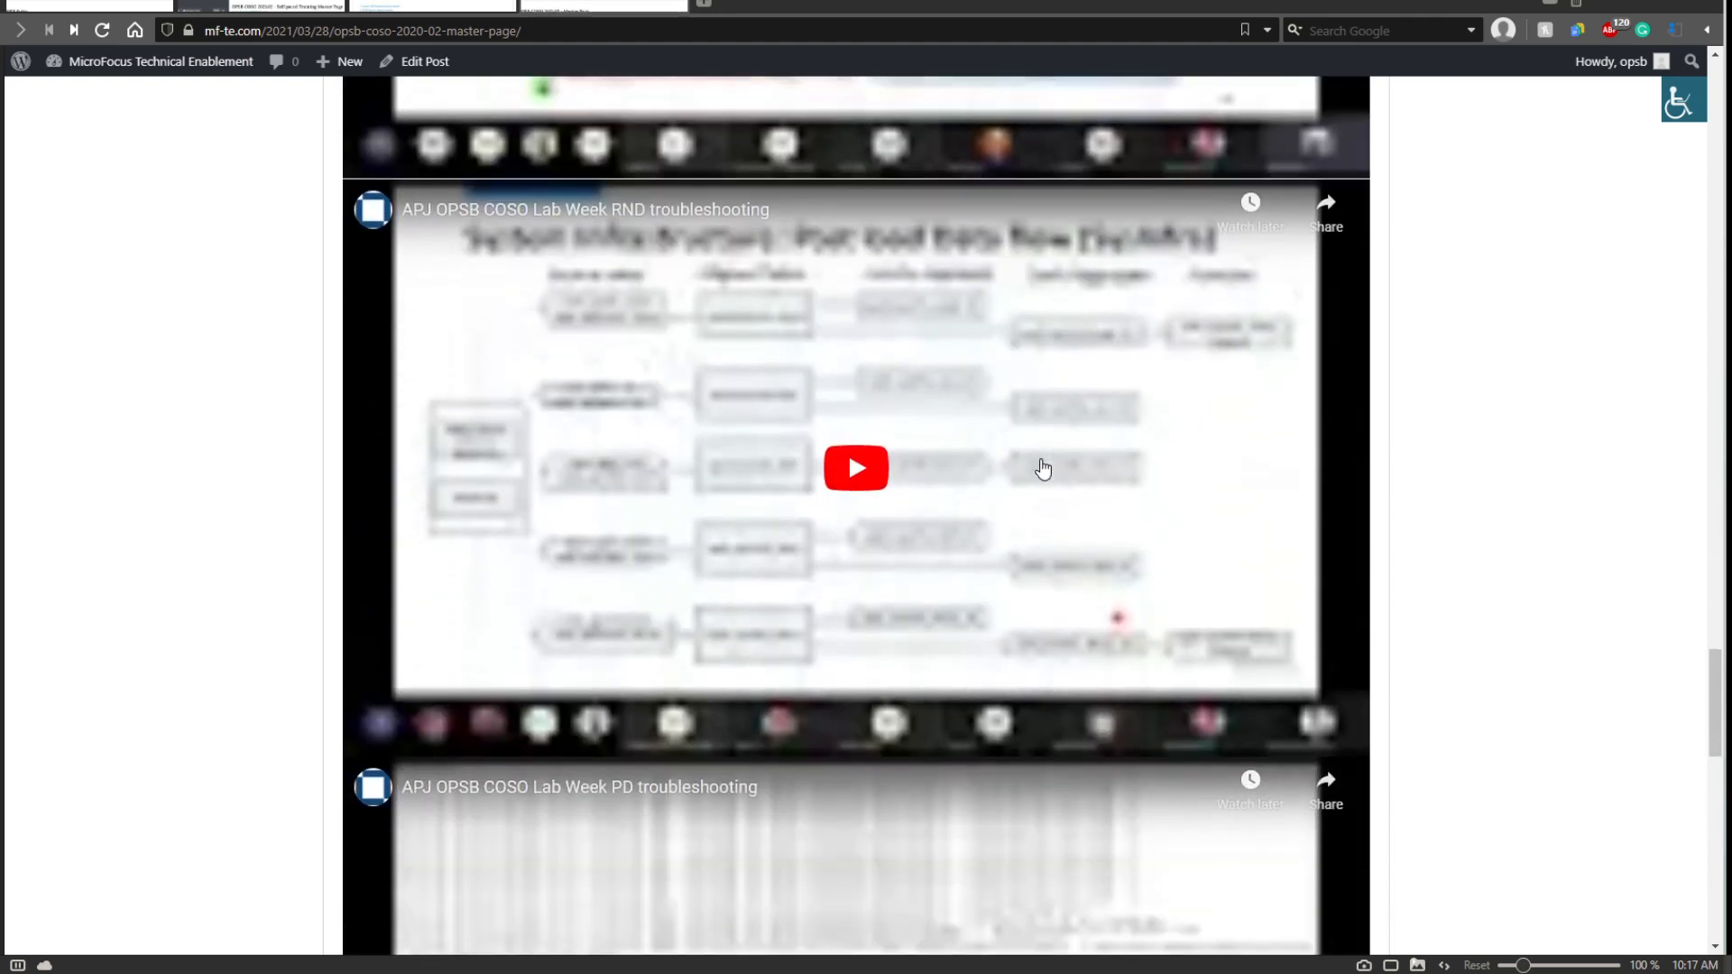
scroll(1090, 499, "down", 3)
scroll(1144, 577, "up", 10)
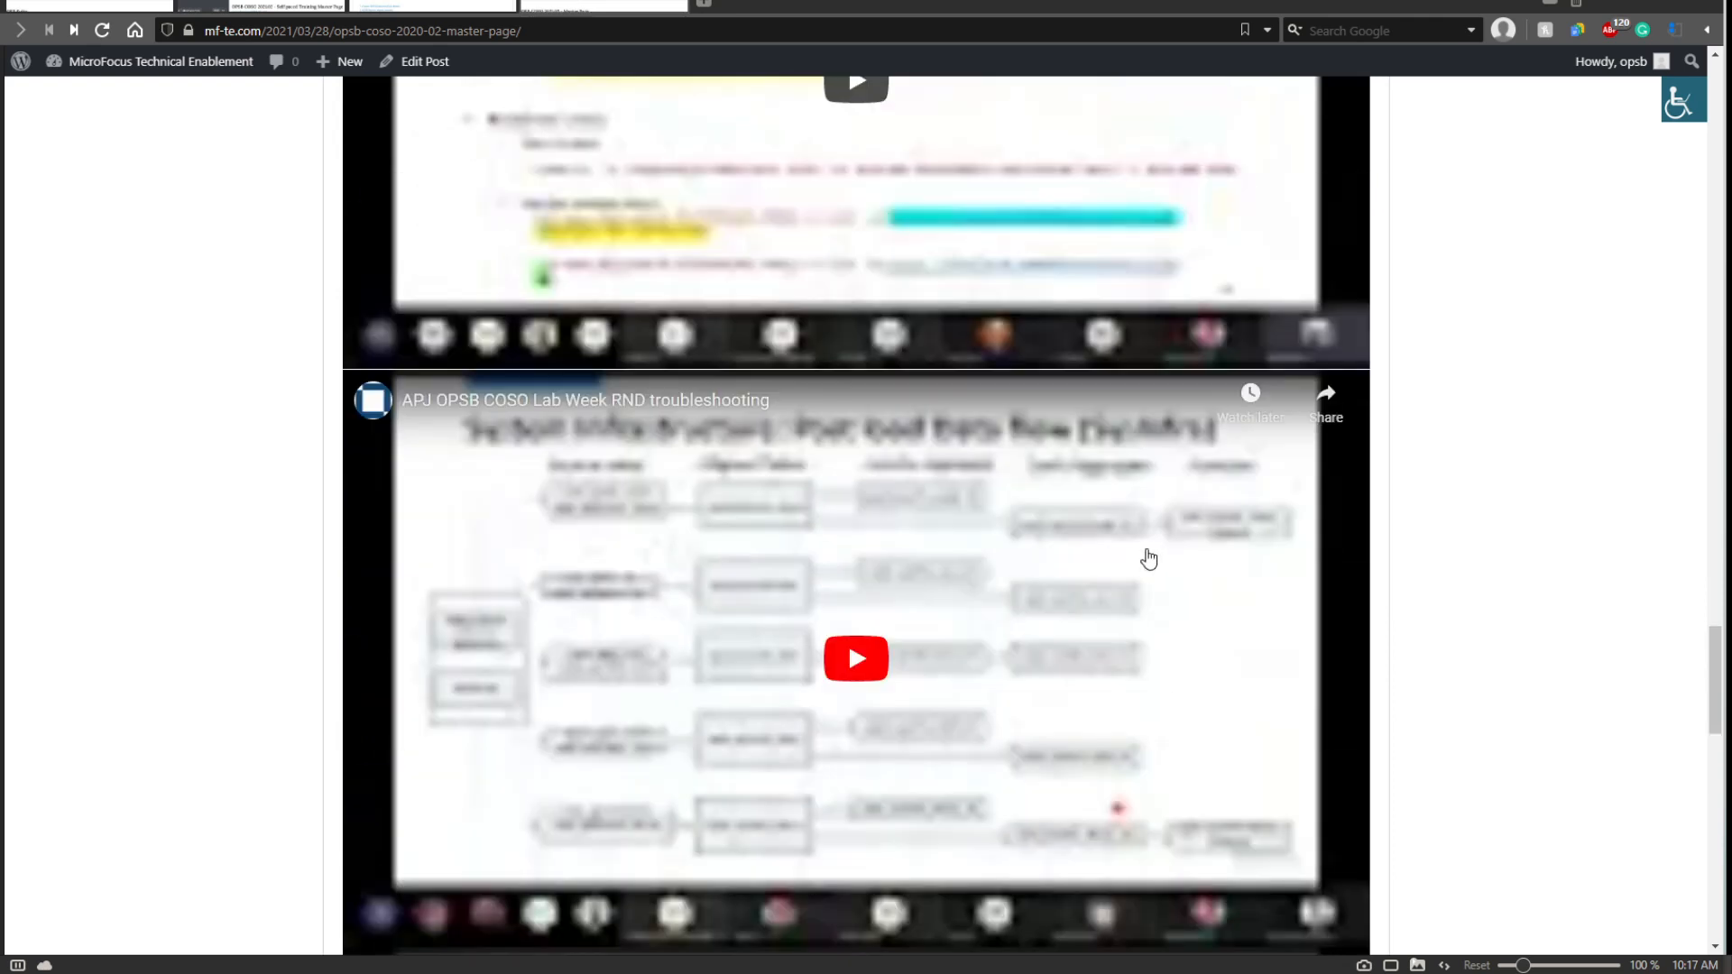
scroll(1134, 559, "up", 3)
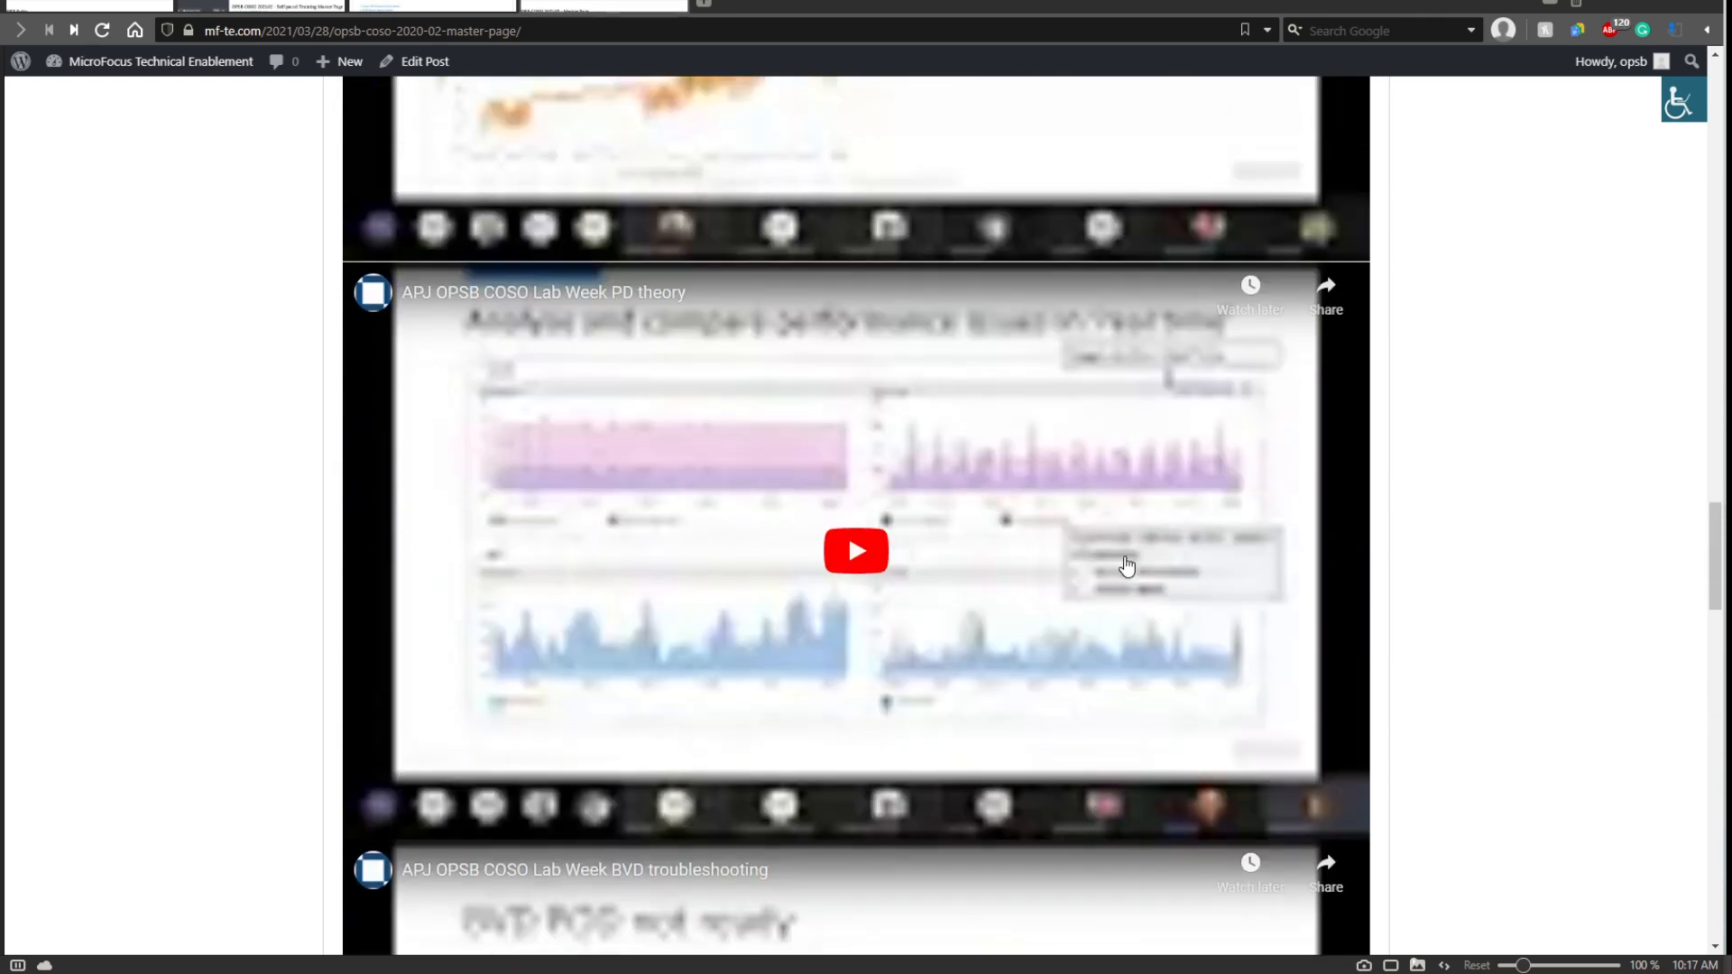
scroll(1141, 497, "up", 5)
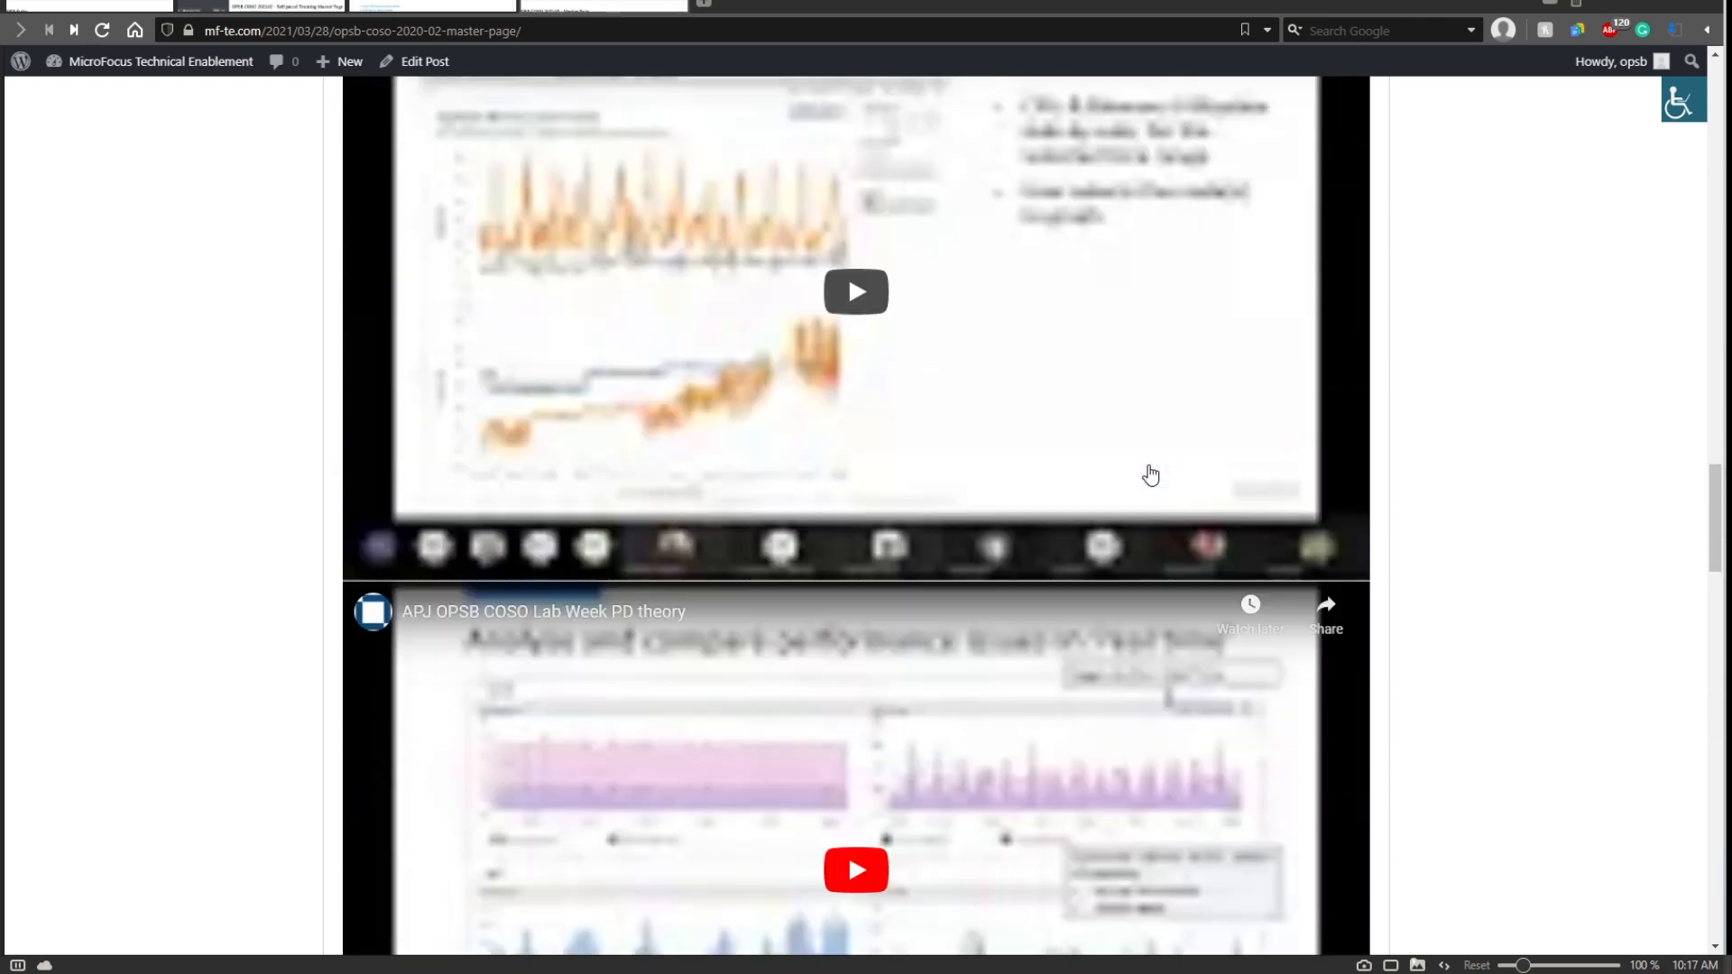
scroll(1167, 487, "down", 5)
scroll(1171, 478, "down", 20)
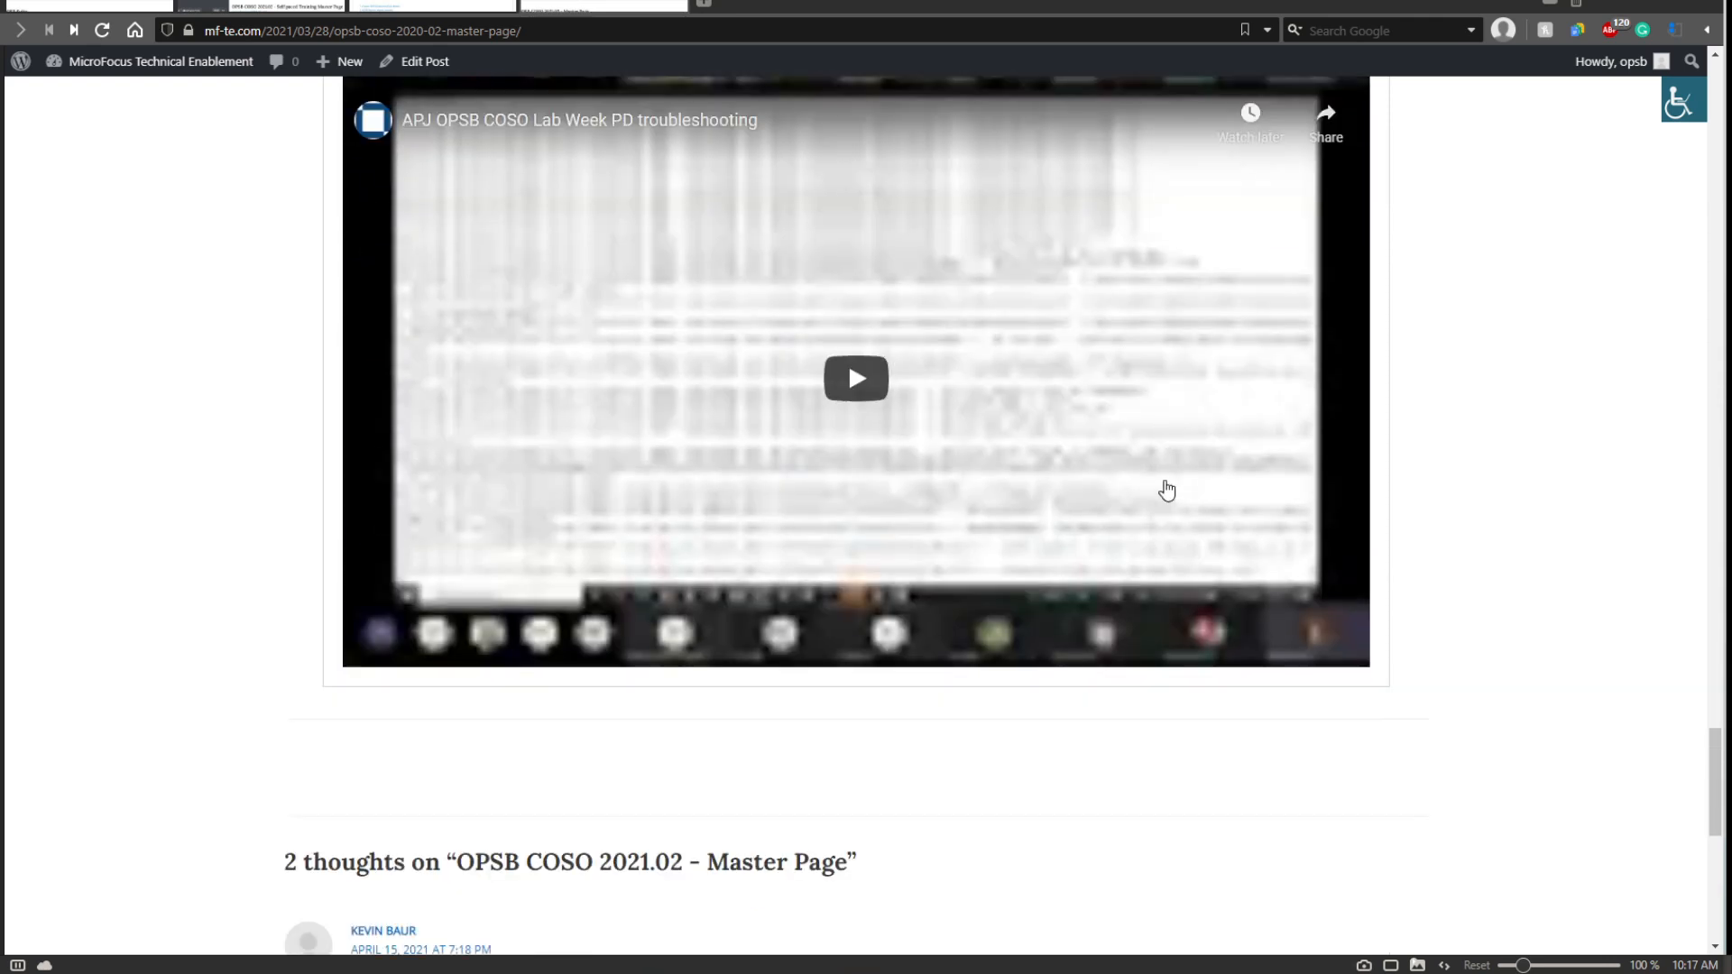
scroll(1167, 490, "up", 10)
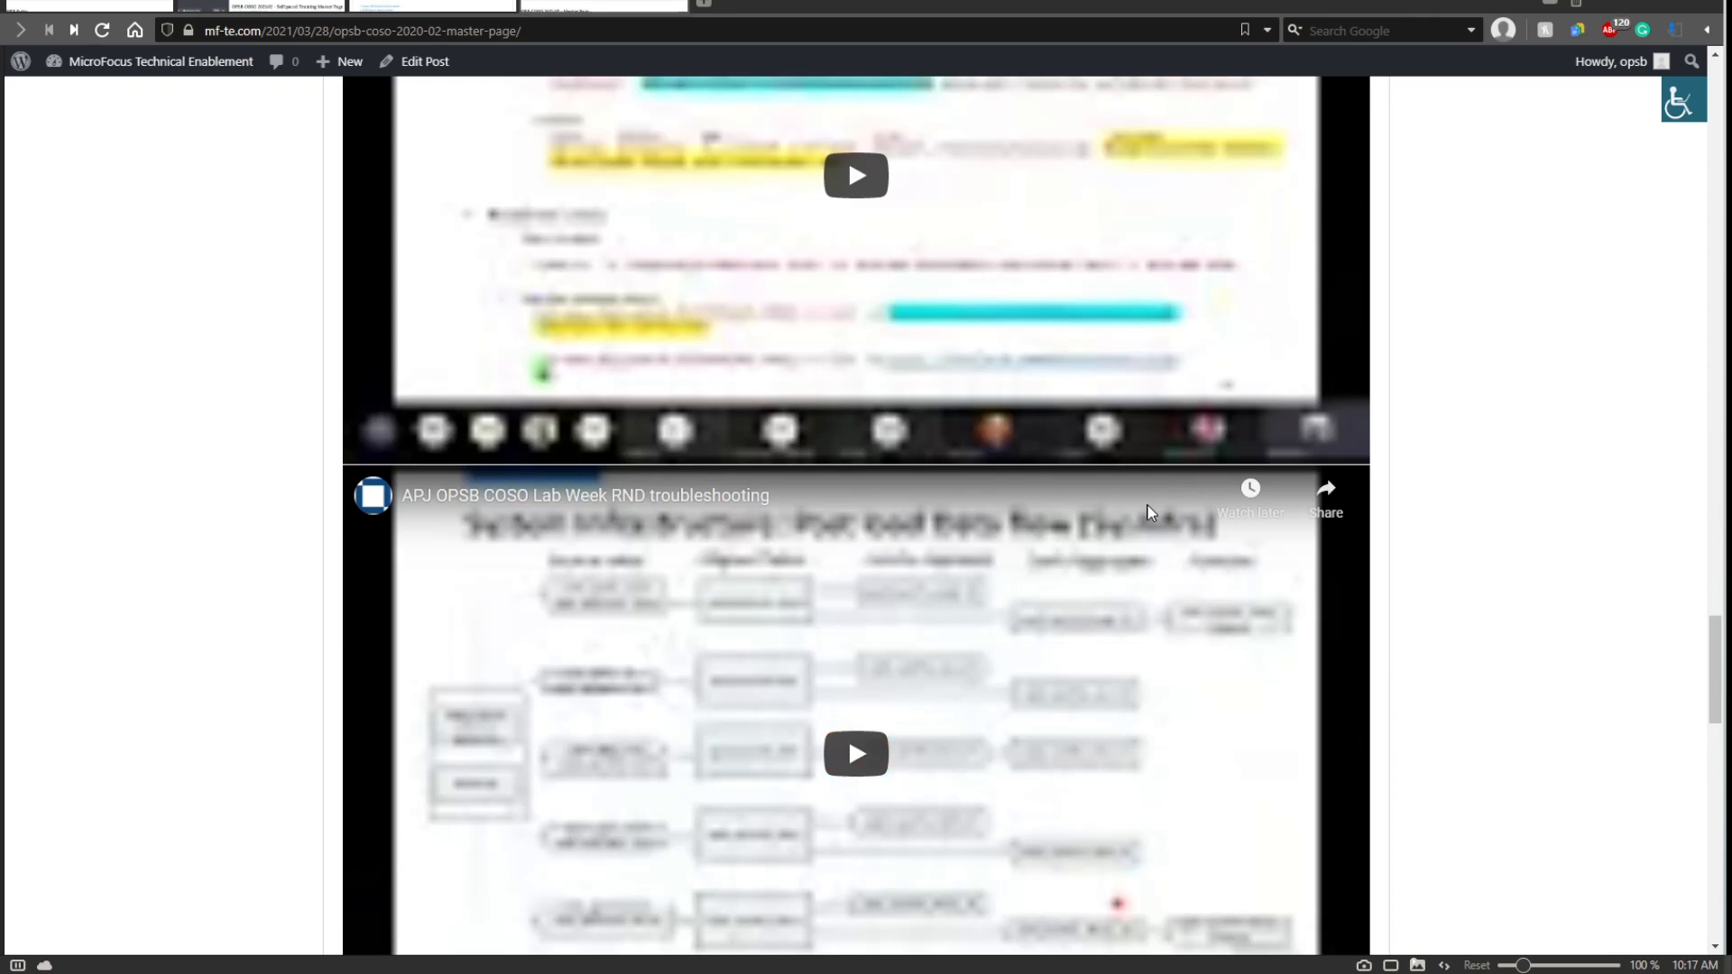
scroll(1150, 506, "up", 5)
scroll(1148, 538, "up", 5)
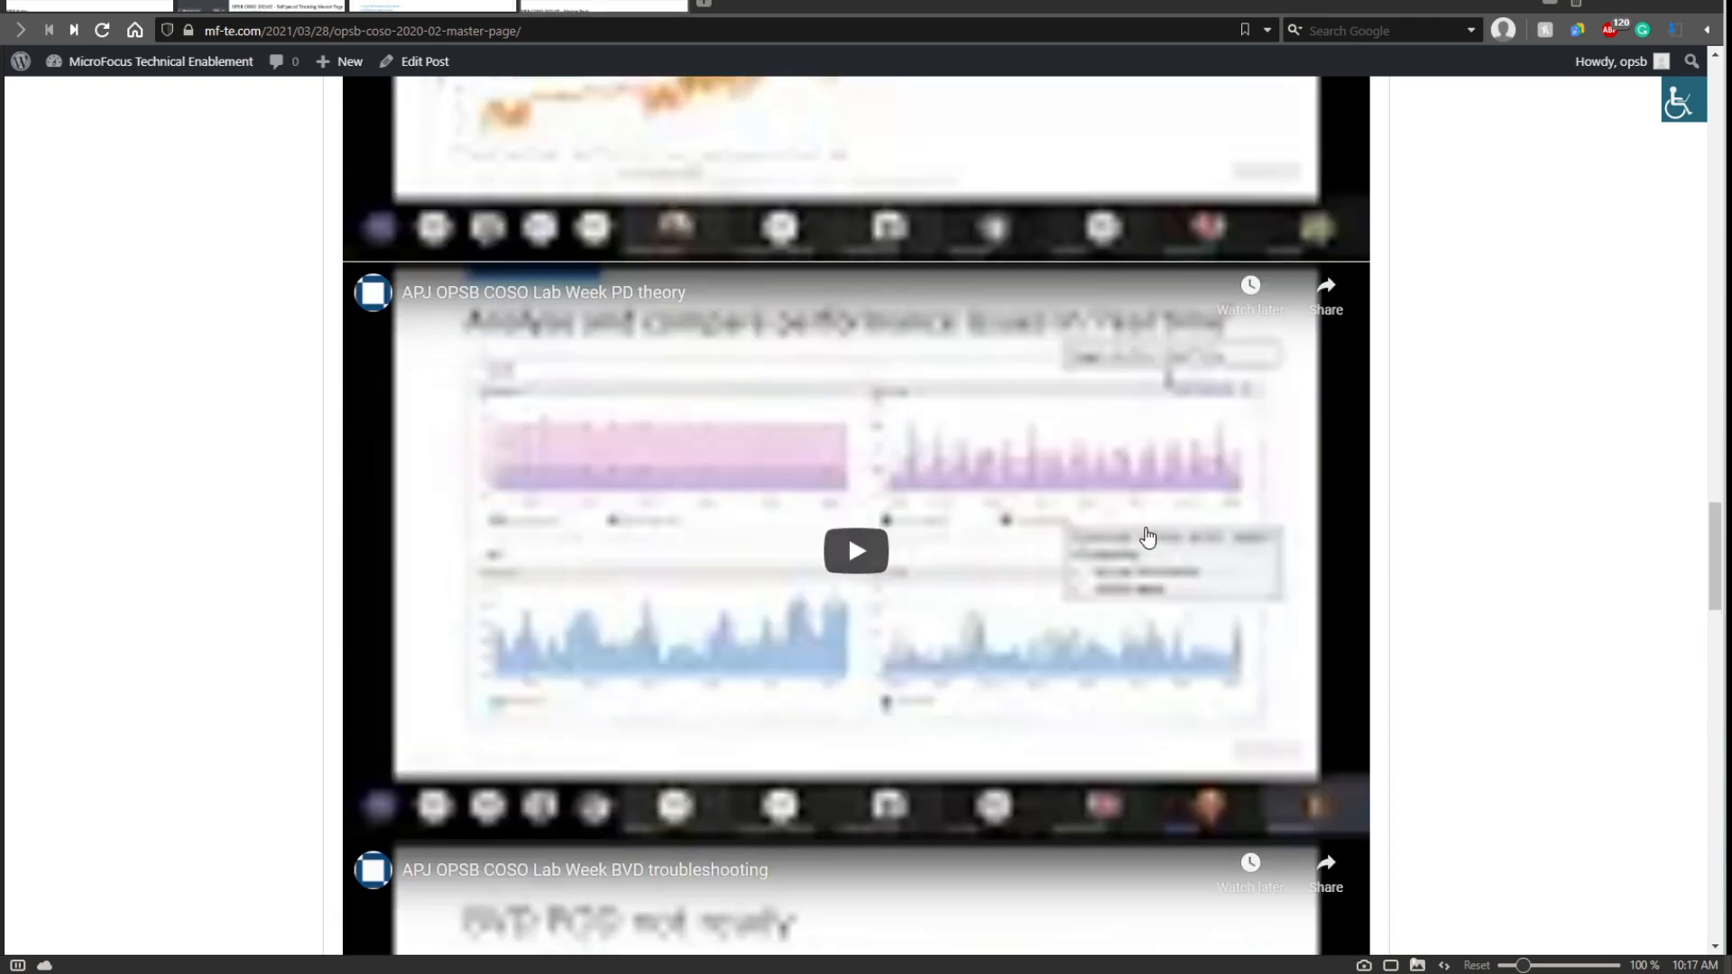
scroll(1137, 528, "up", 6)
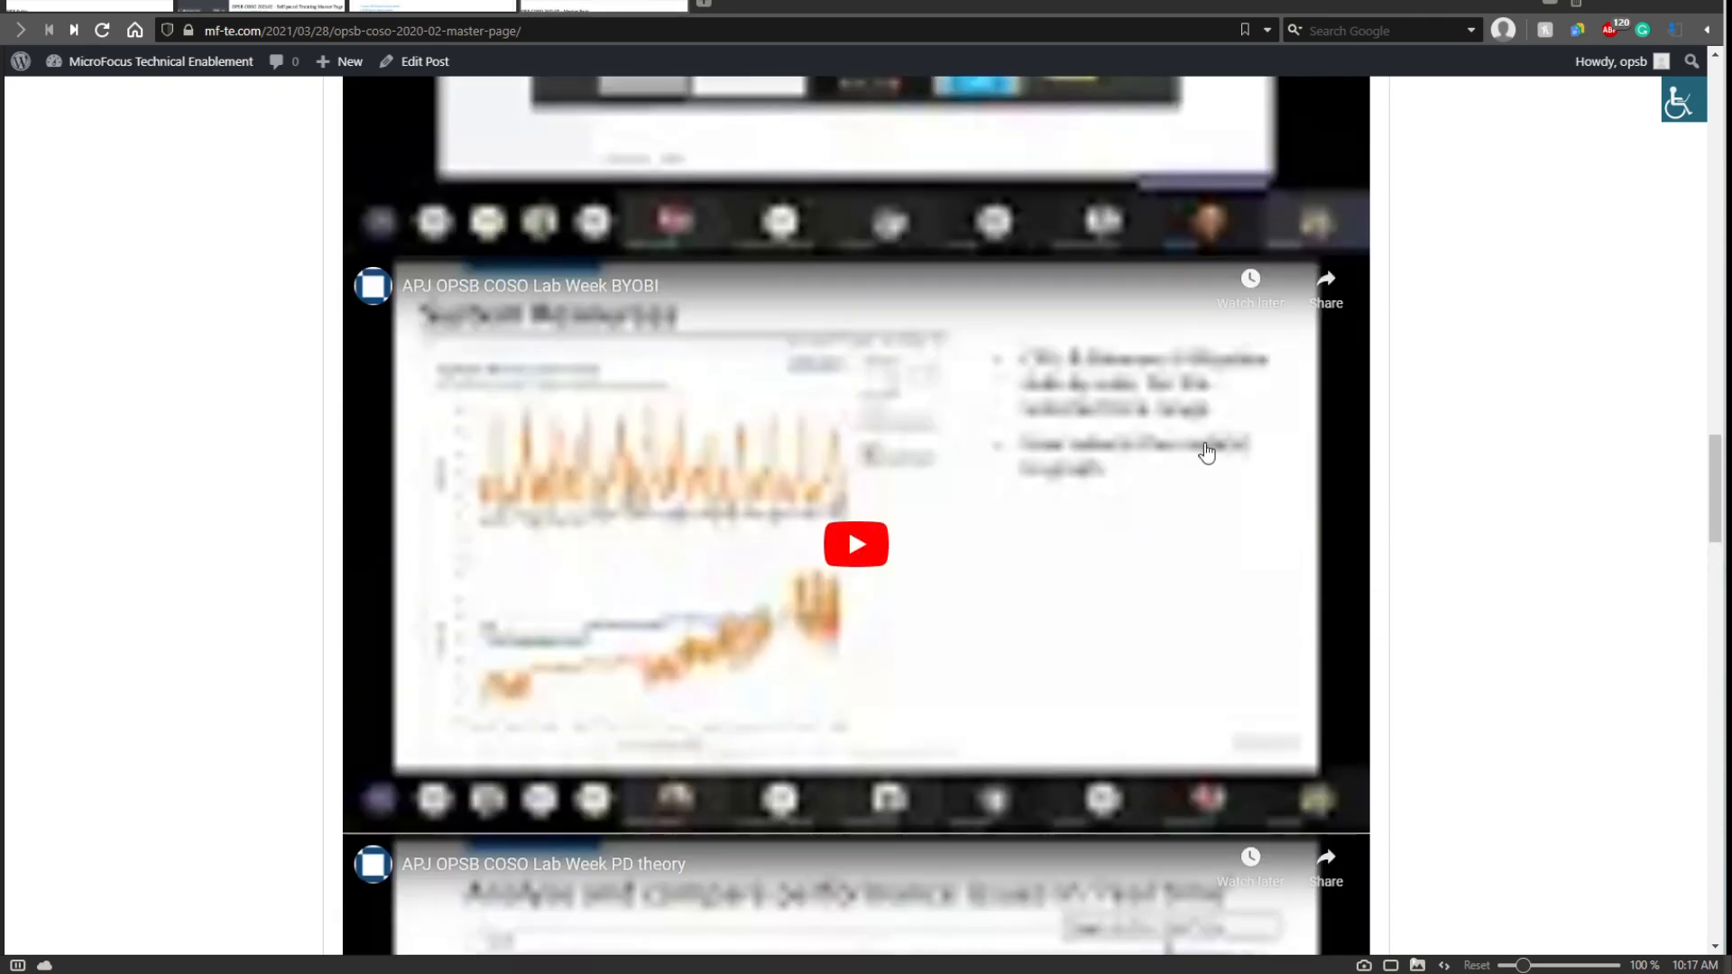
scroll(1182, 437, "up", 6)
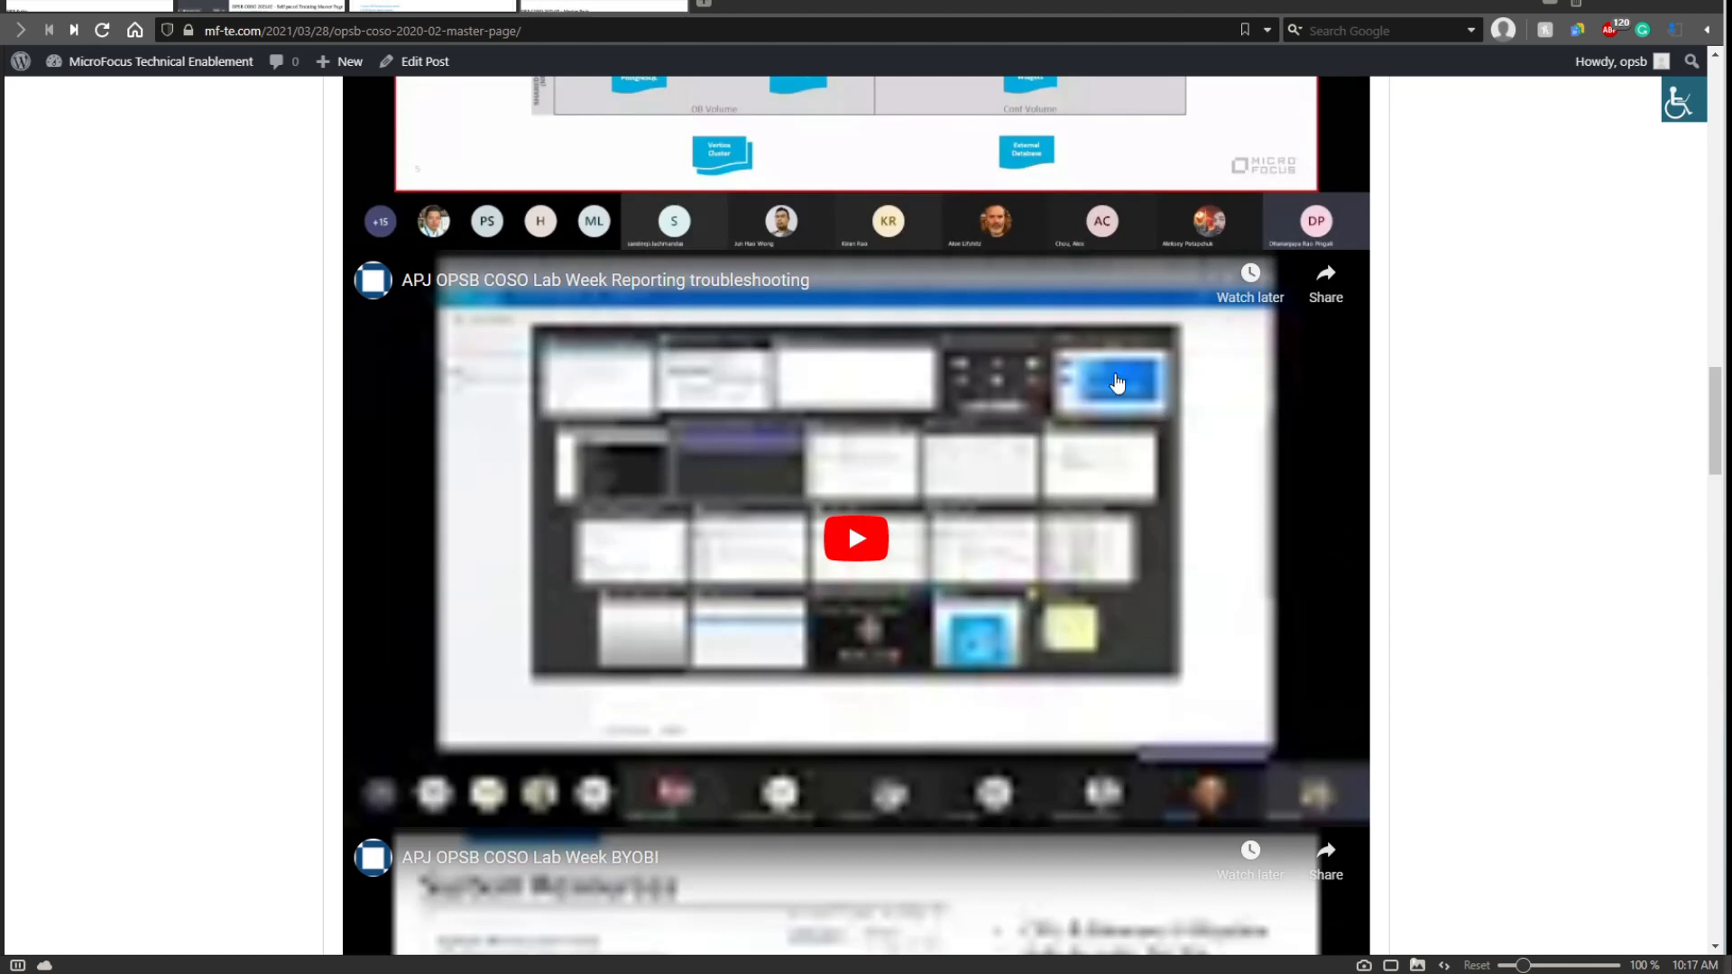
Copy the APJ Reporting troubleshooting video link and embed it directly below the BVD video in the Troubleshooting tab, removing the empty line between them.
left_click(1337, 287)
key("ctrl+c")
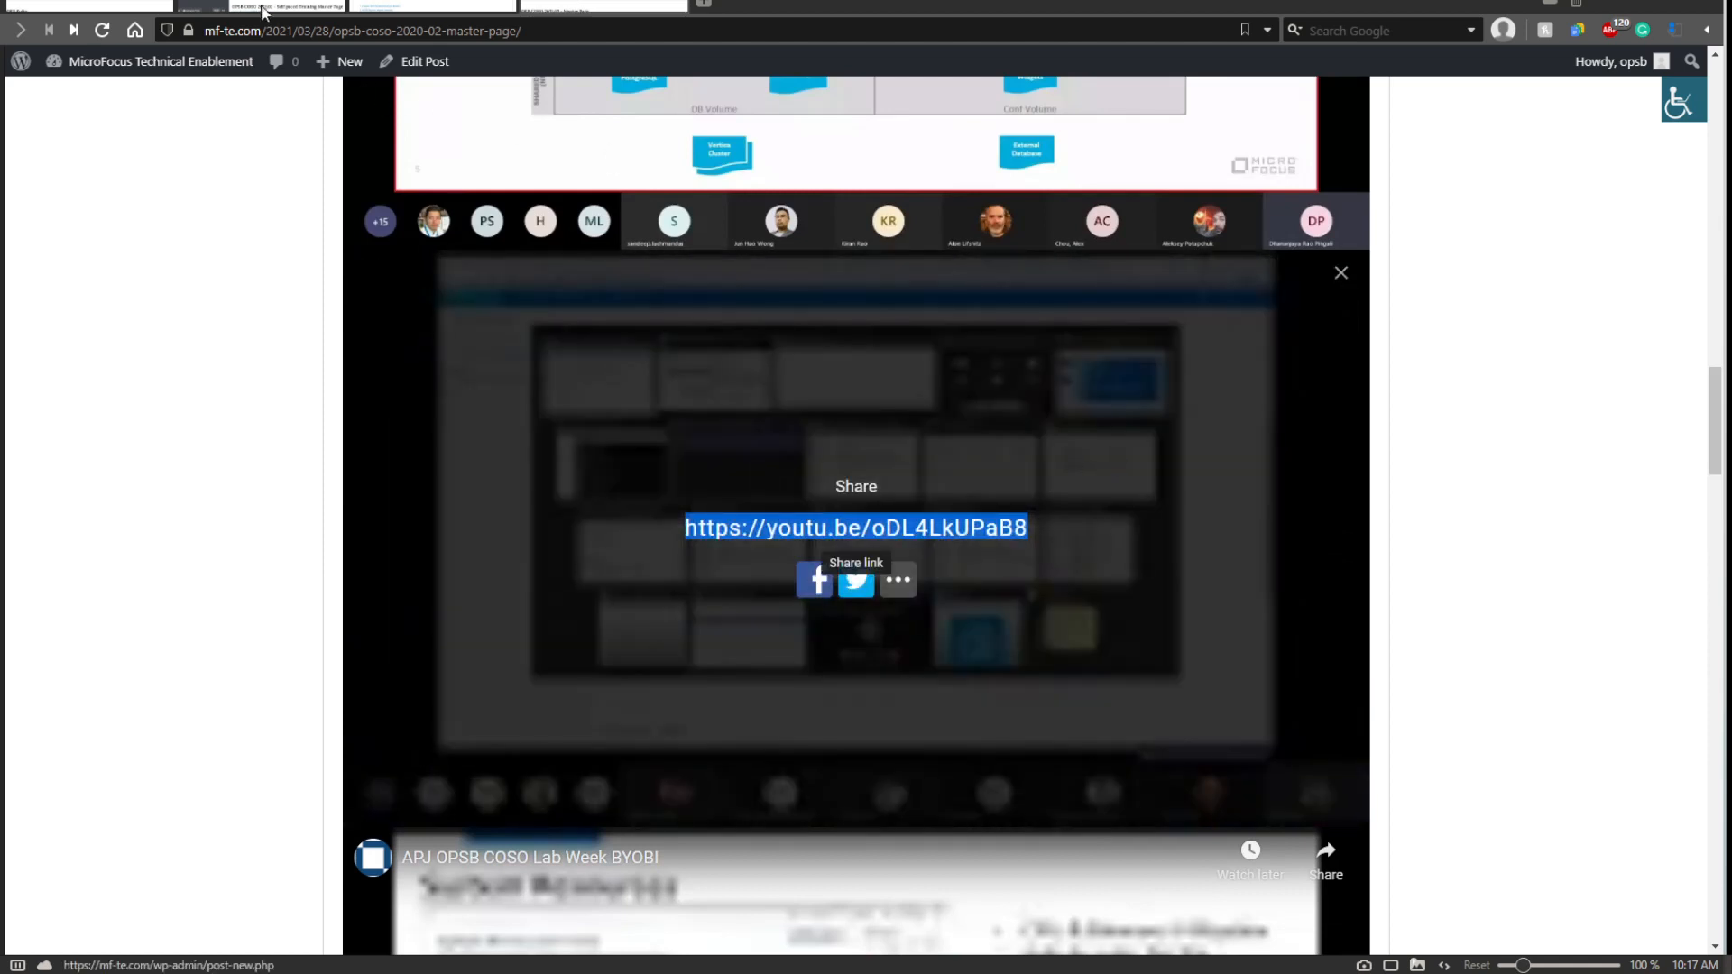
left_click(264, 8)
scroll(368, 781, "down", 2)
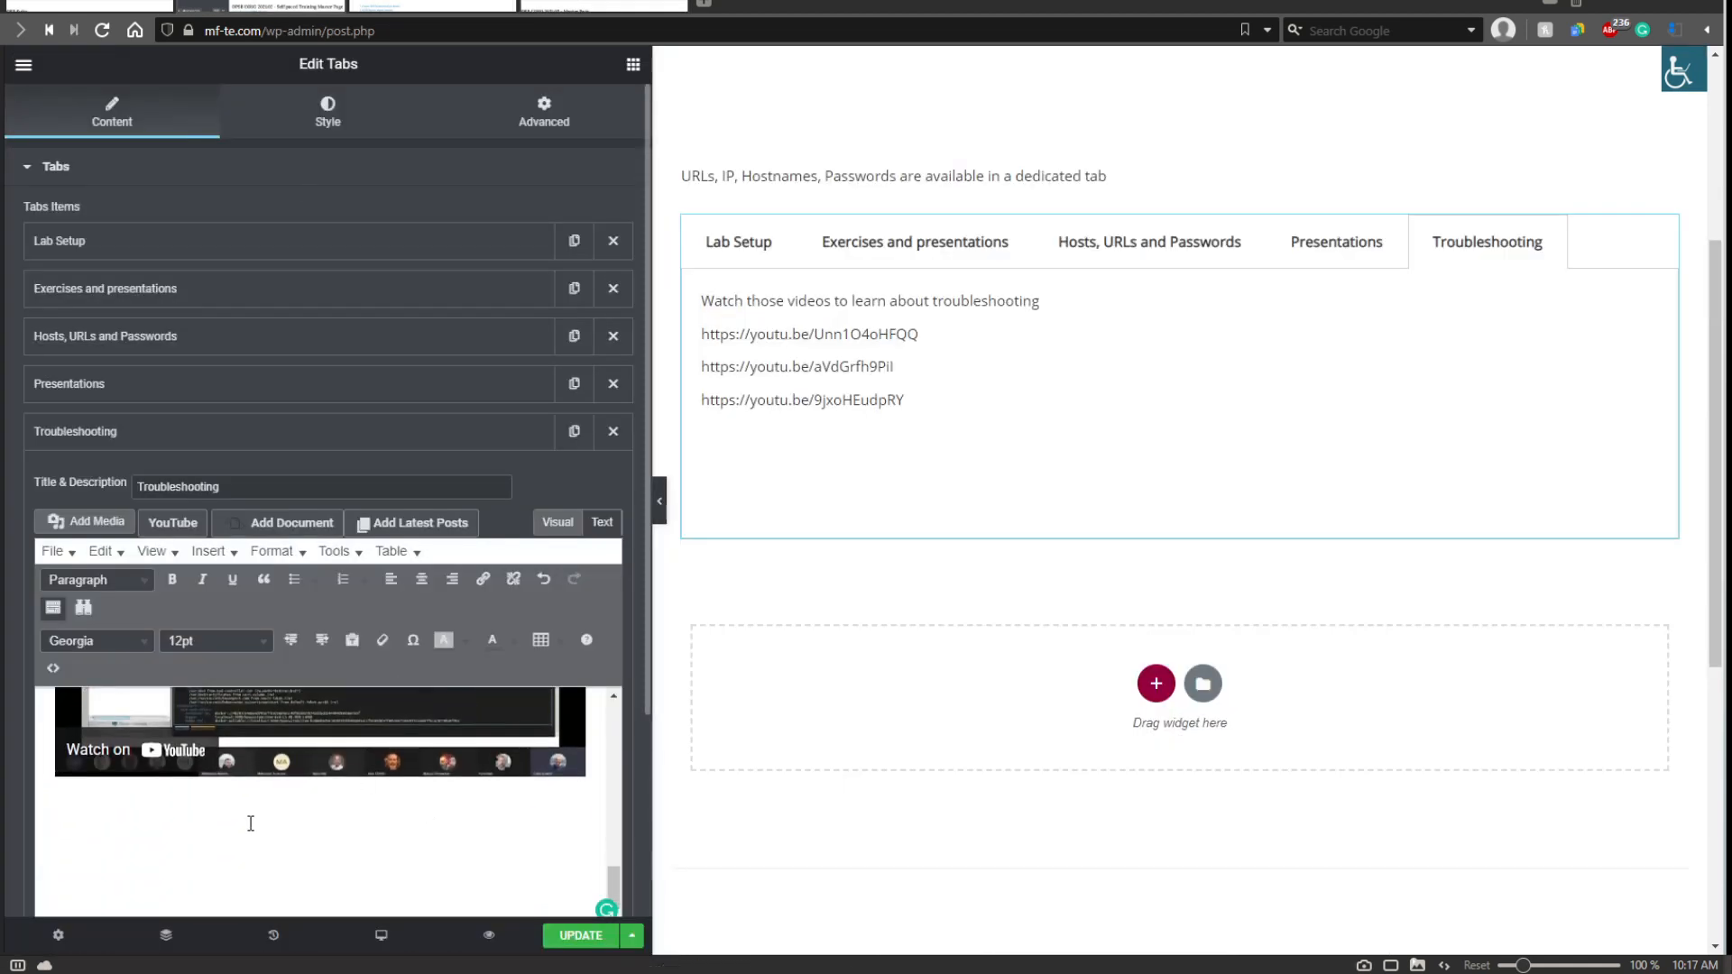
key("ctrl+v")
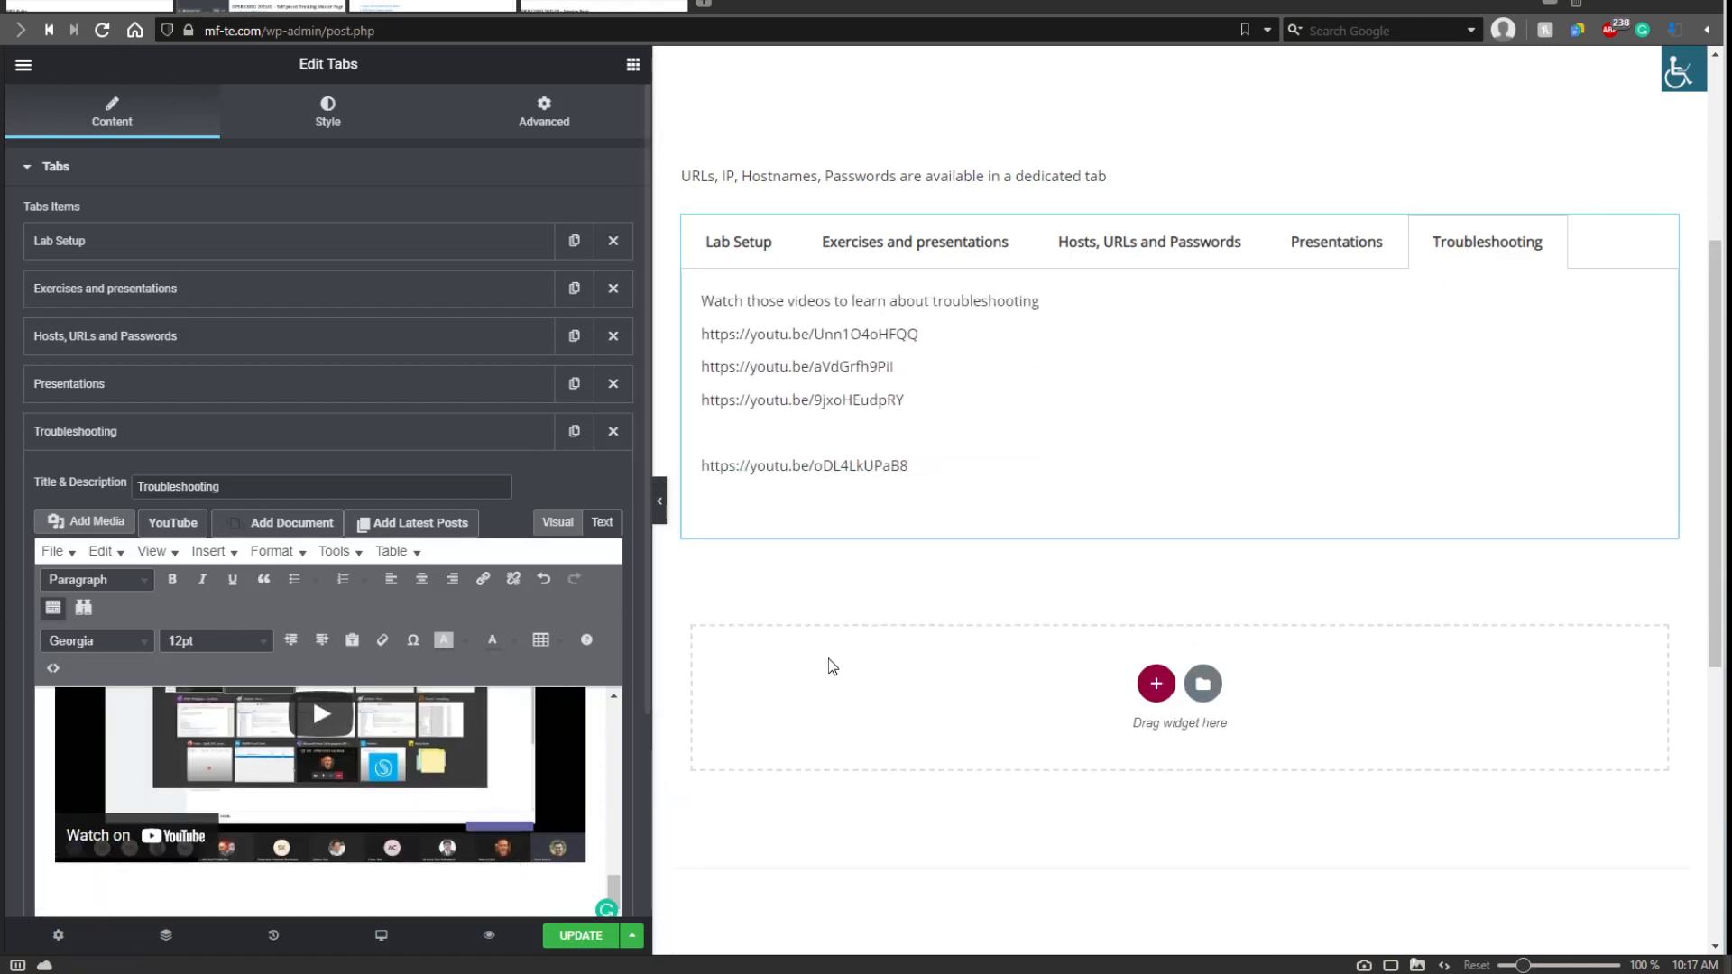
scroll(463, 763, "up", 1)
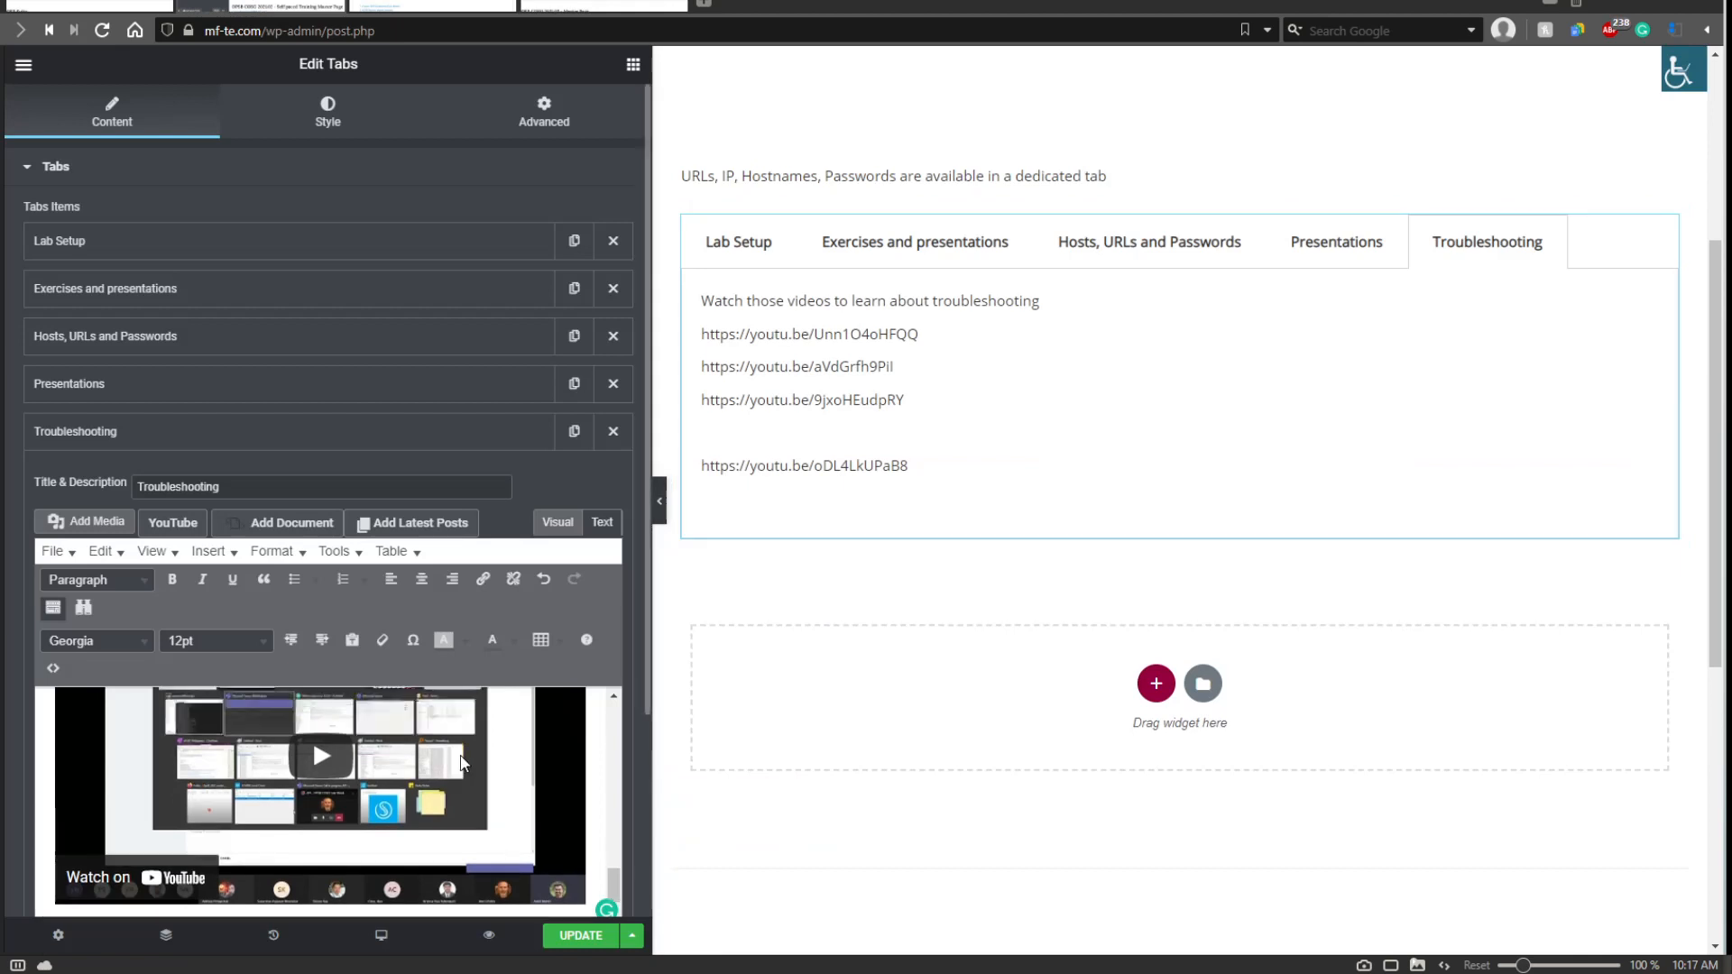
scroll(463, 763, "up", 5)
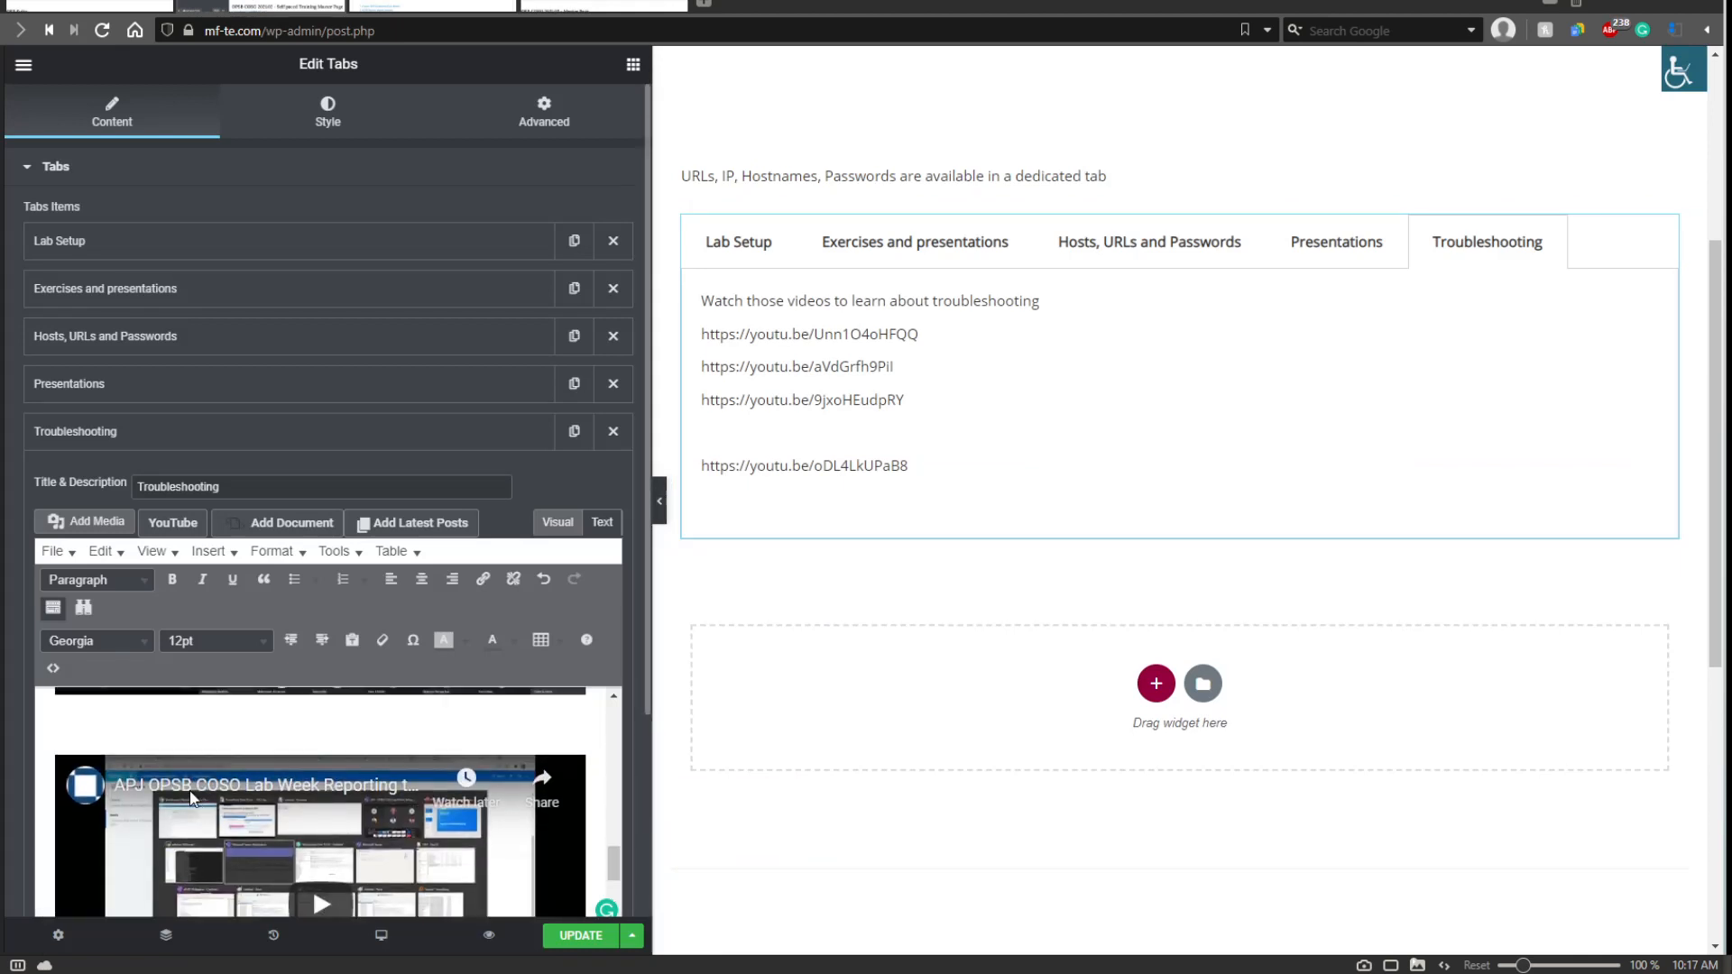
key("BackSpace")
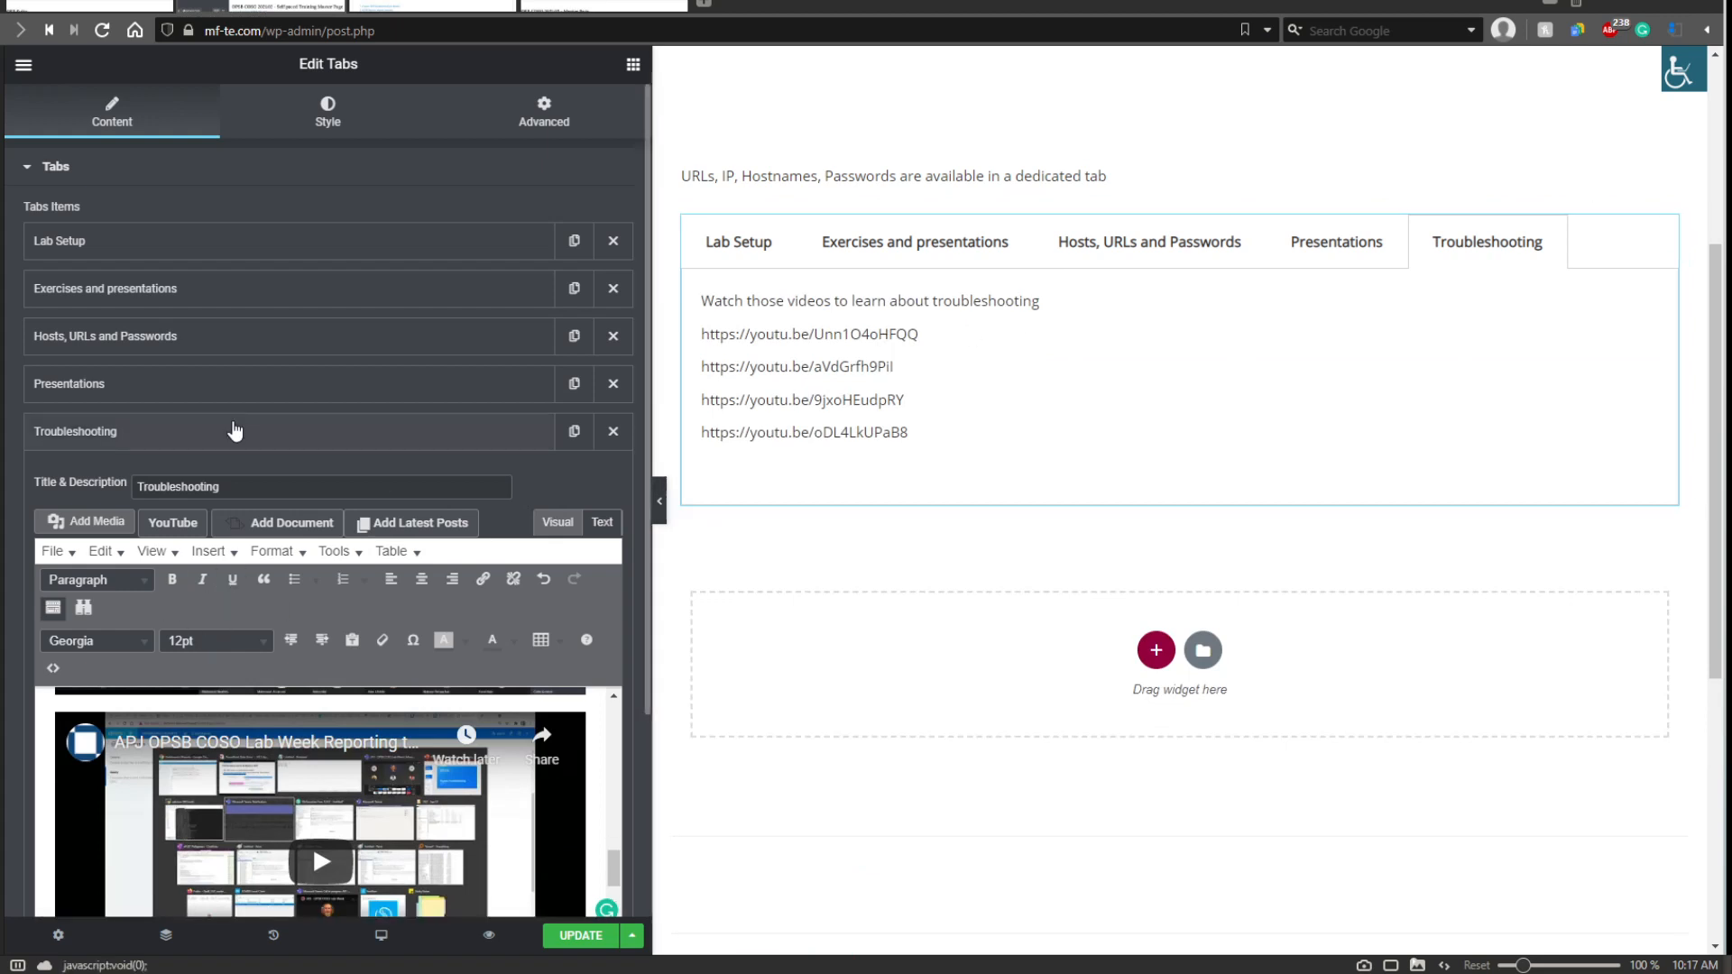
Rename the Troubleshooting tab as Troubleshooting Theory and update the page.
left_click(188, 444)
left_click(188, 445)
left_click(316, 486)
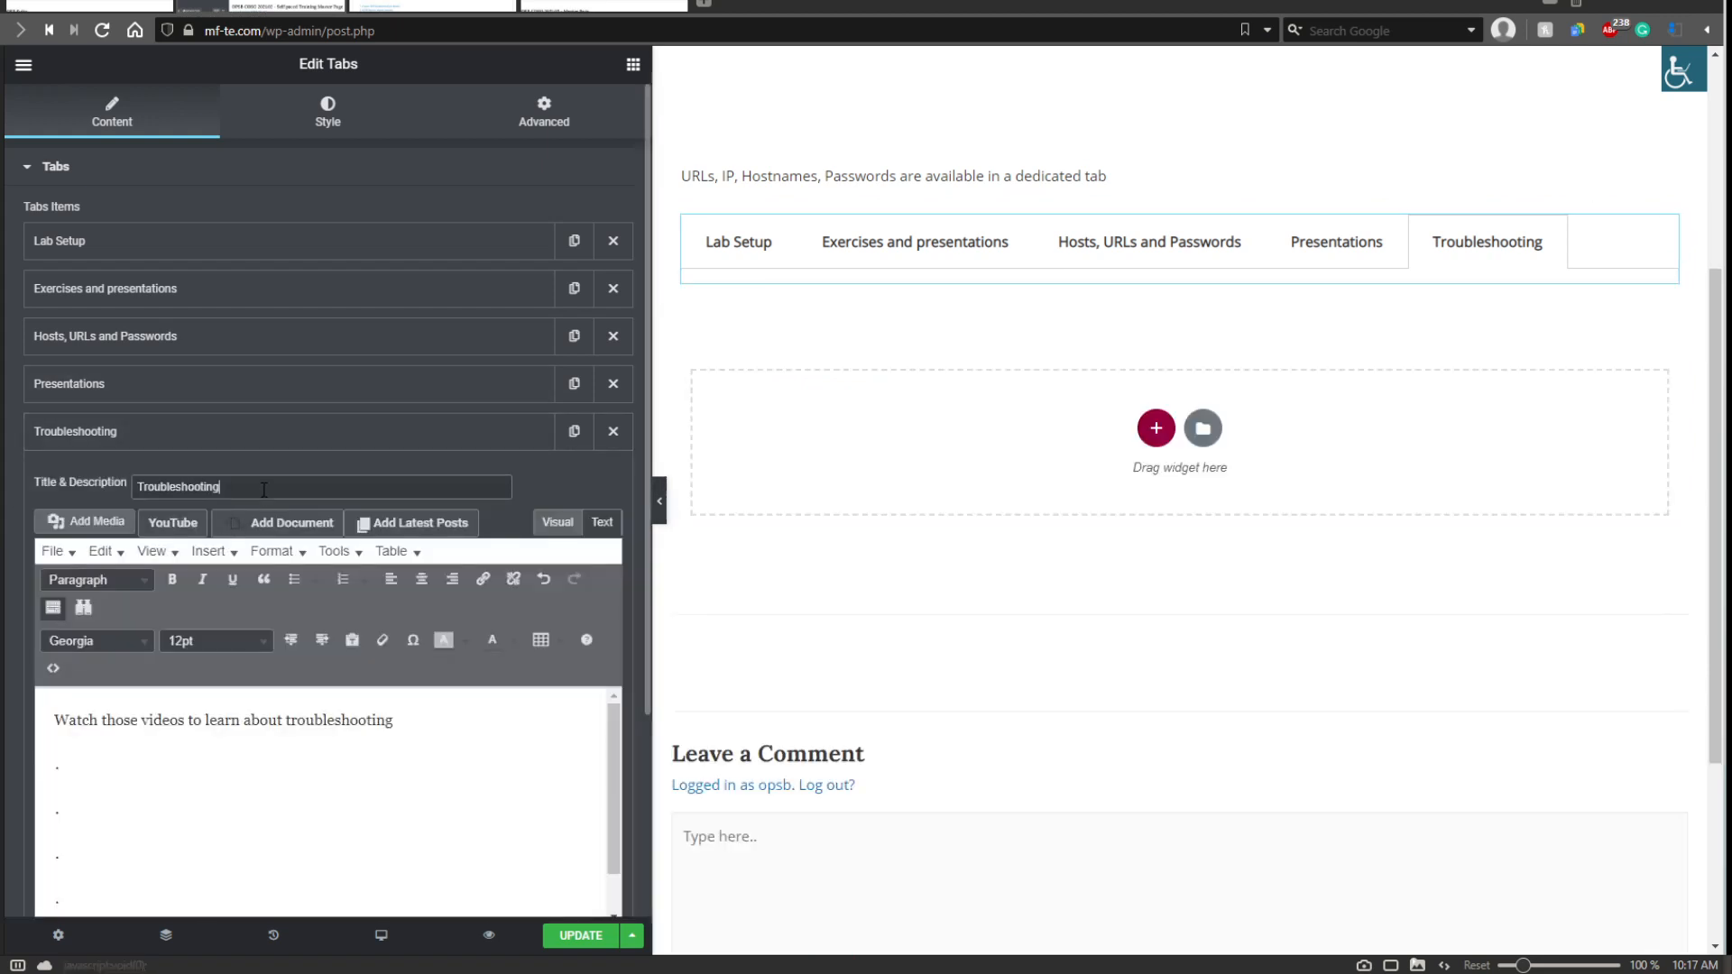
type("Theory")
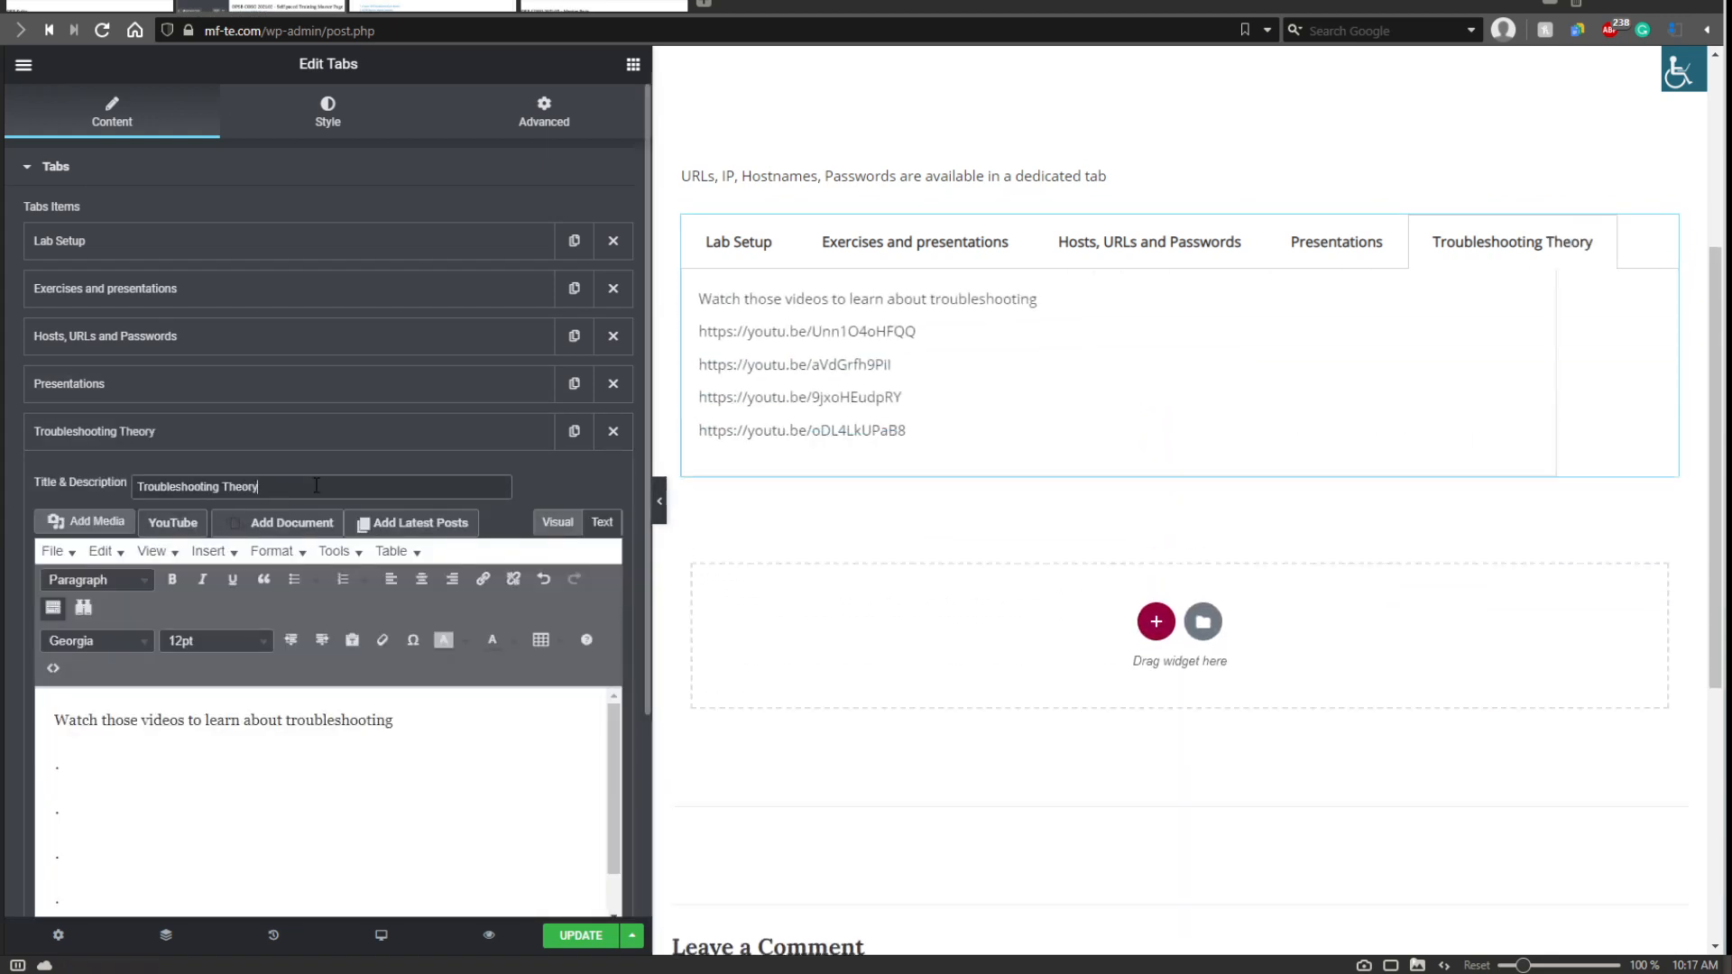
left_click(357, 427)
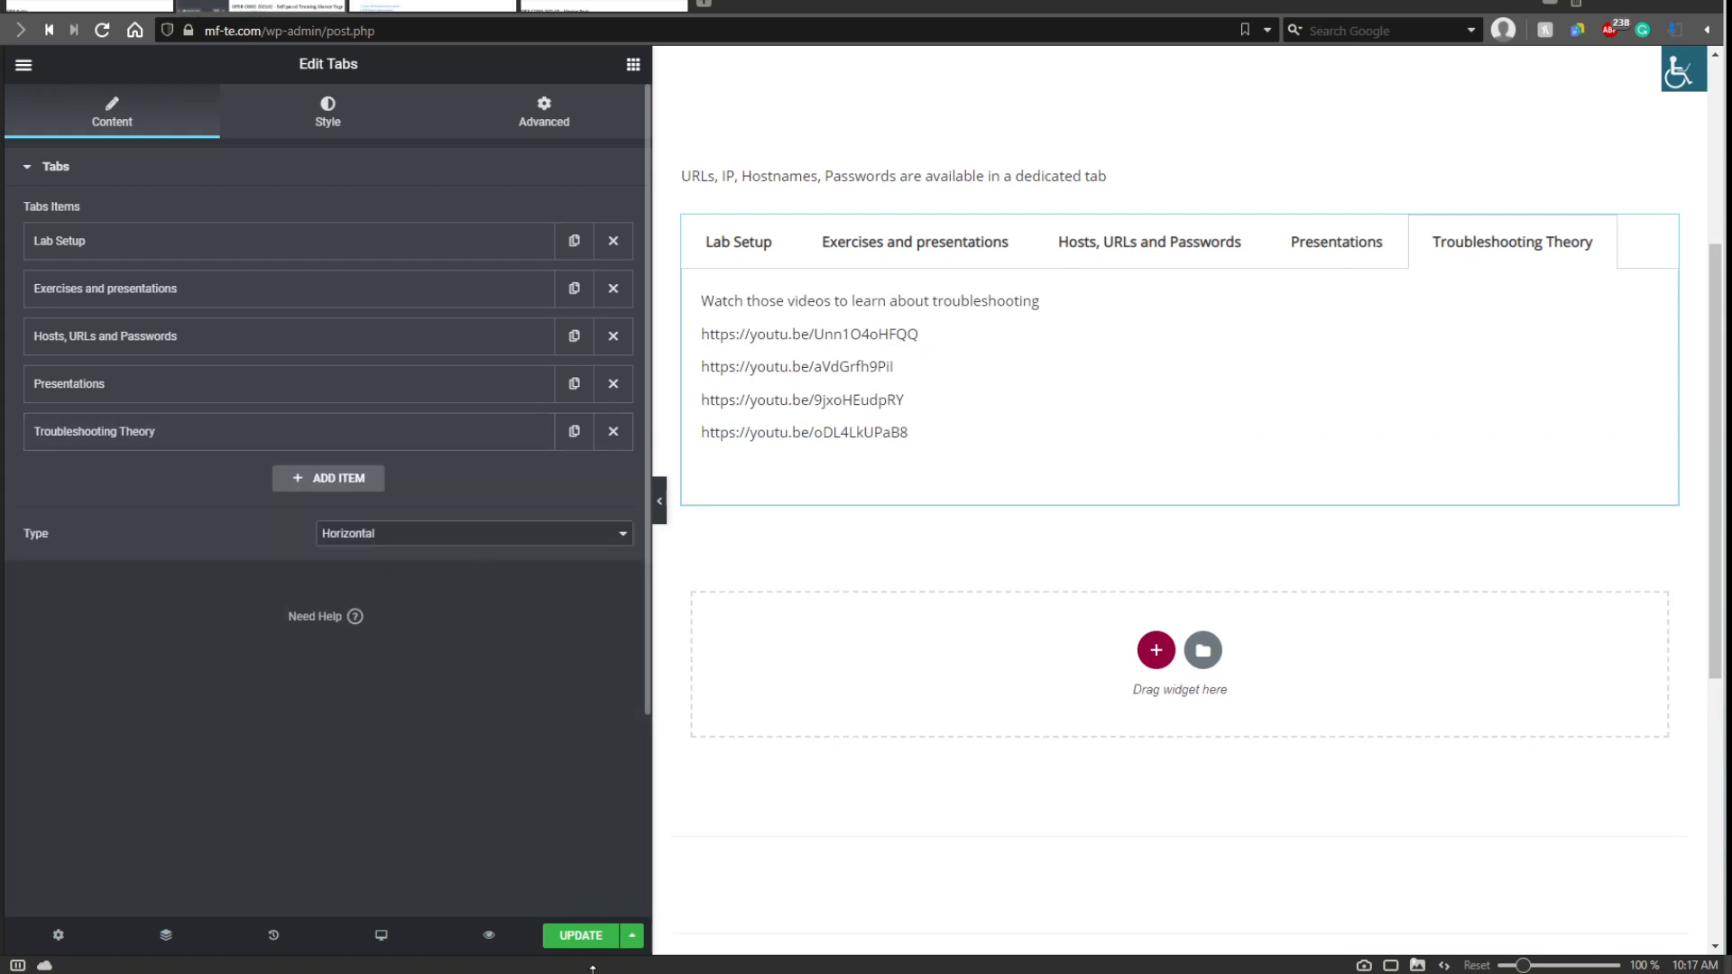
left_click(581, 935)
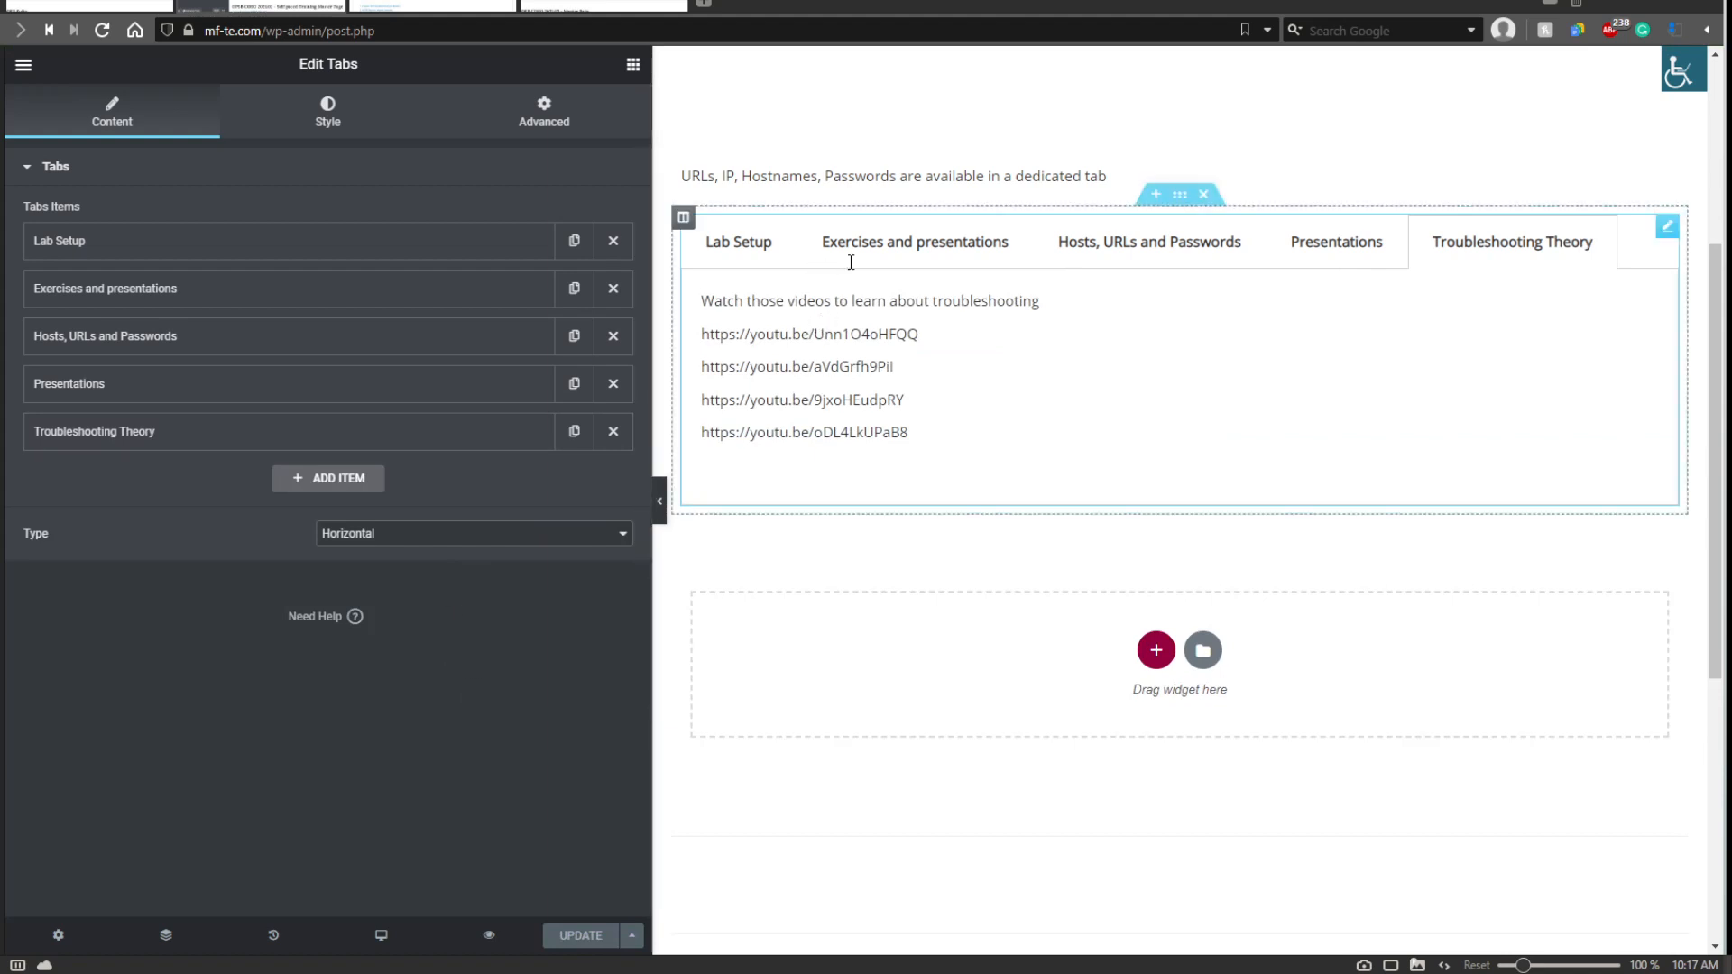
Review the Exercises and presentations and Lab Setup tabs in the preview, and open the Lab Setup item's content in the Tabs widget.
left_click(915, 255)
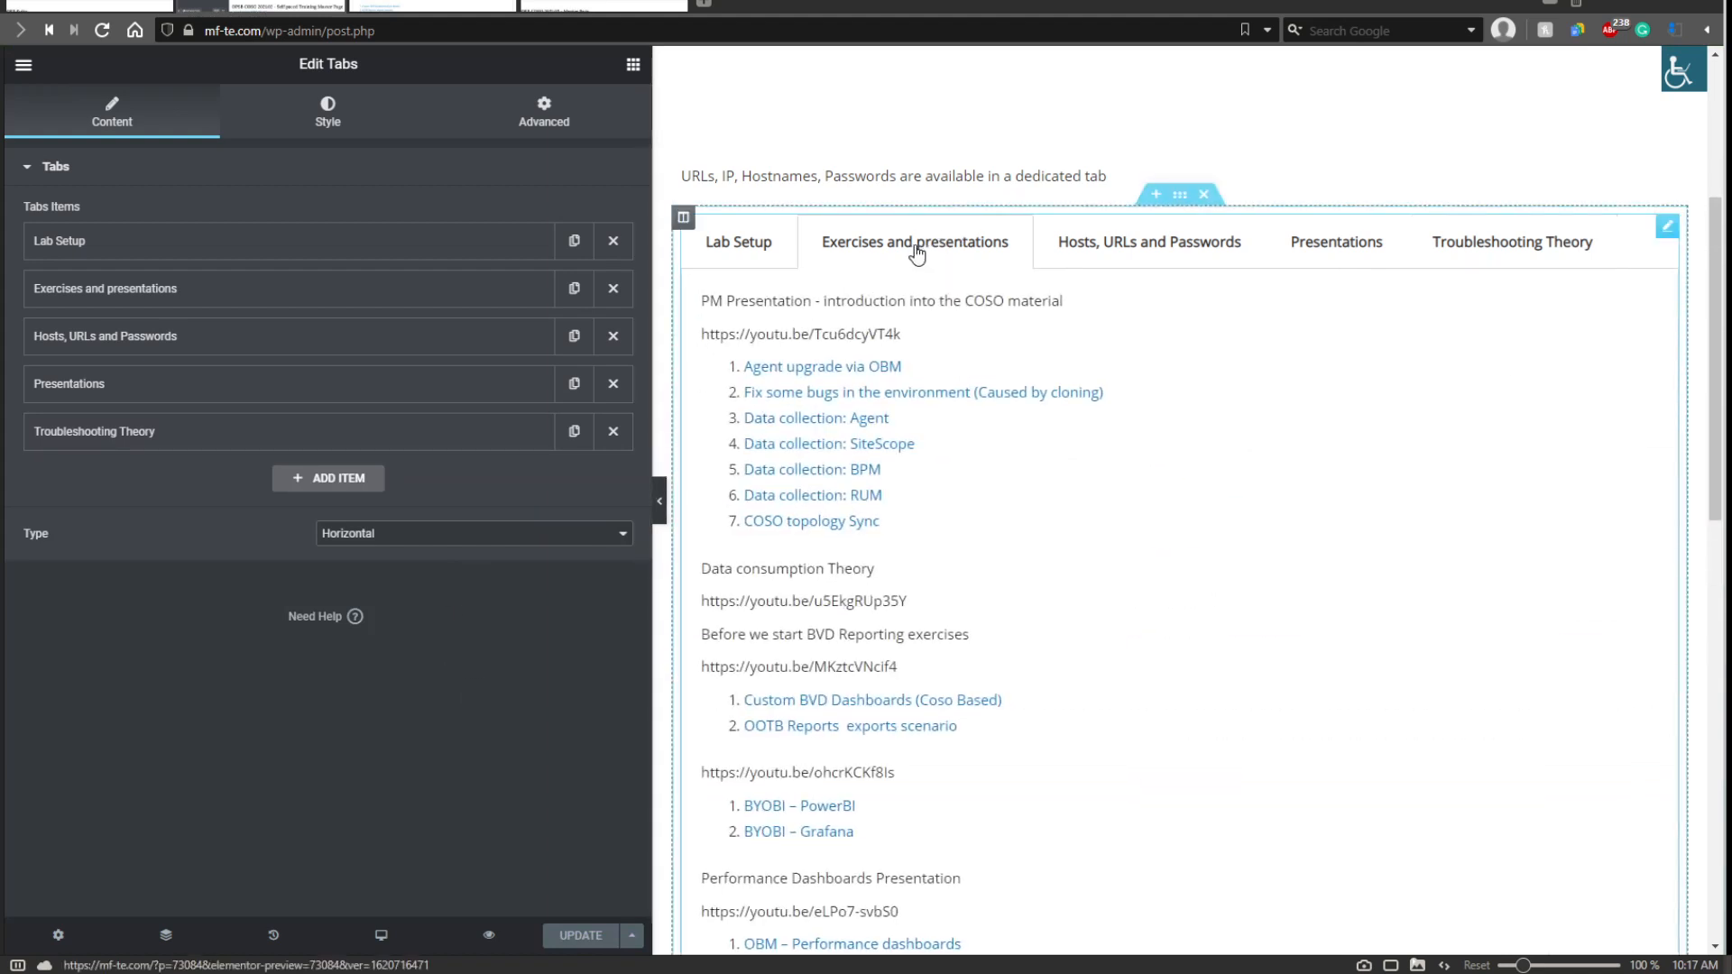
left_click(756, 257)
left_click(273, 241)
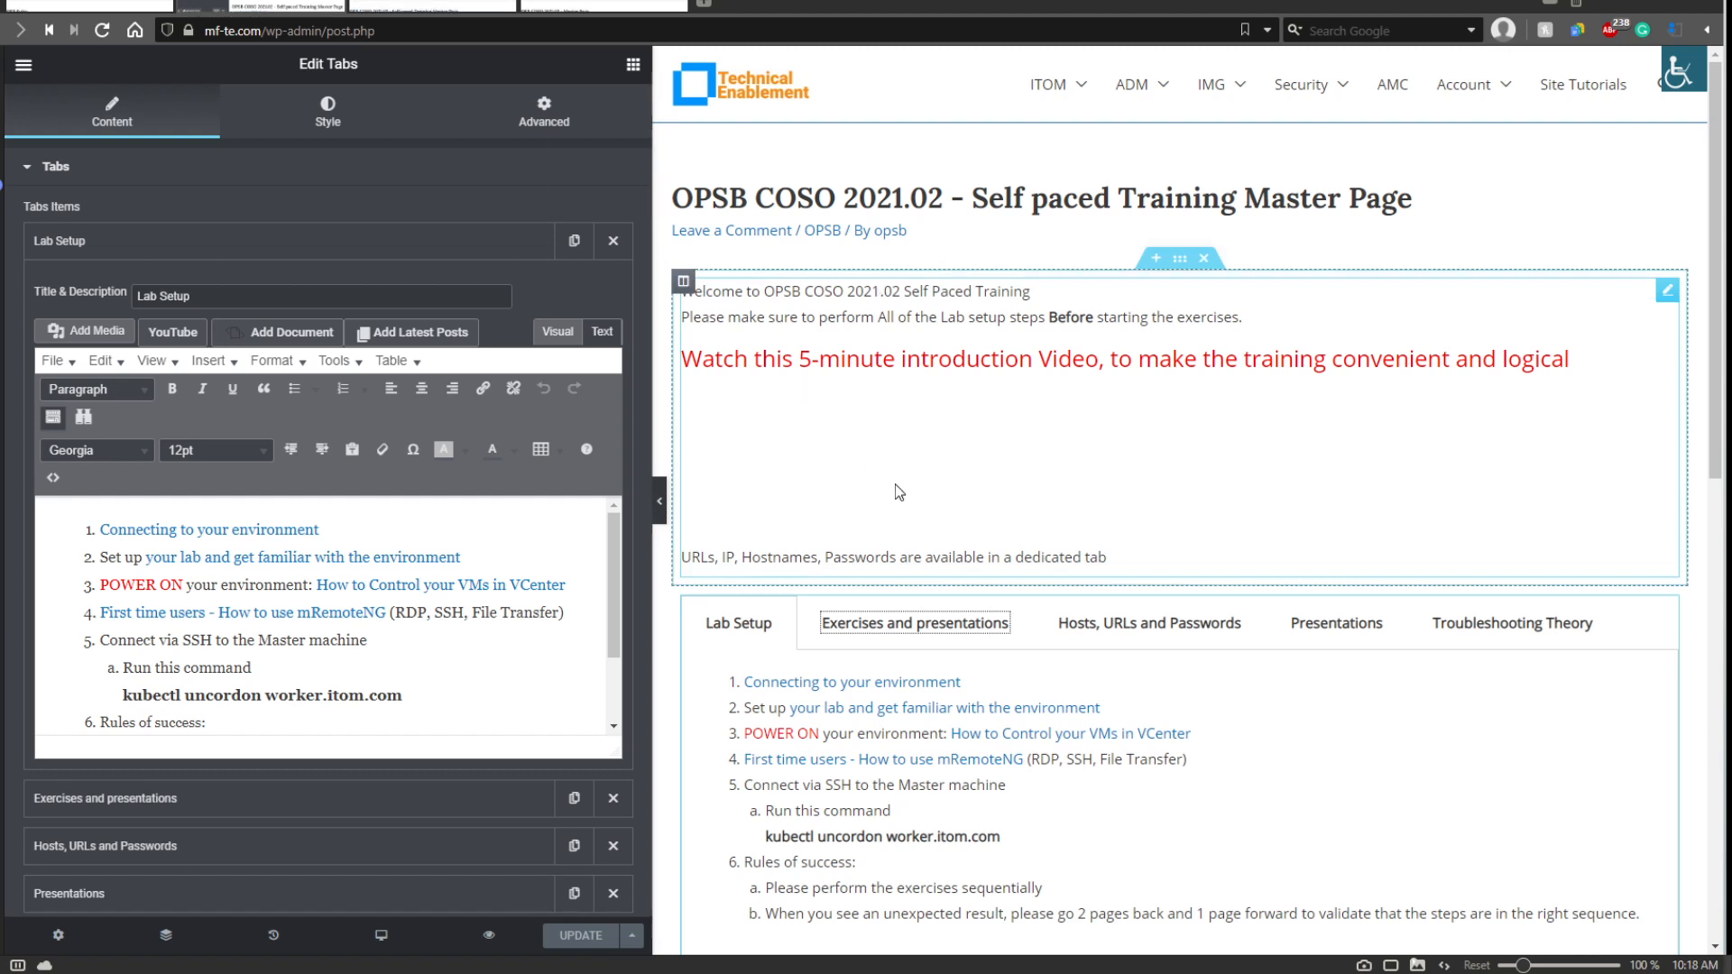
scroll(808, 389, "down", 2)
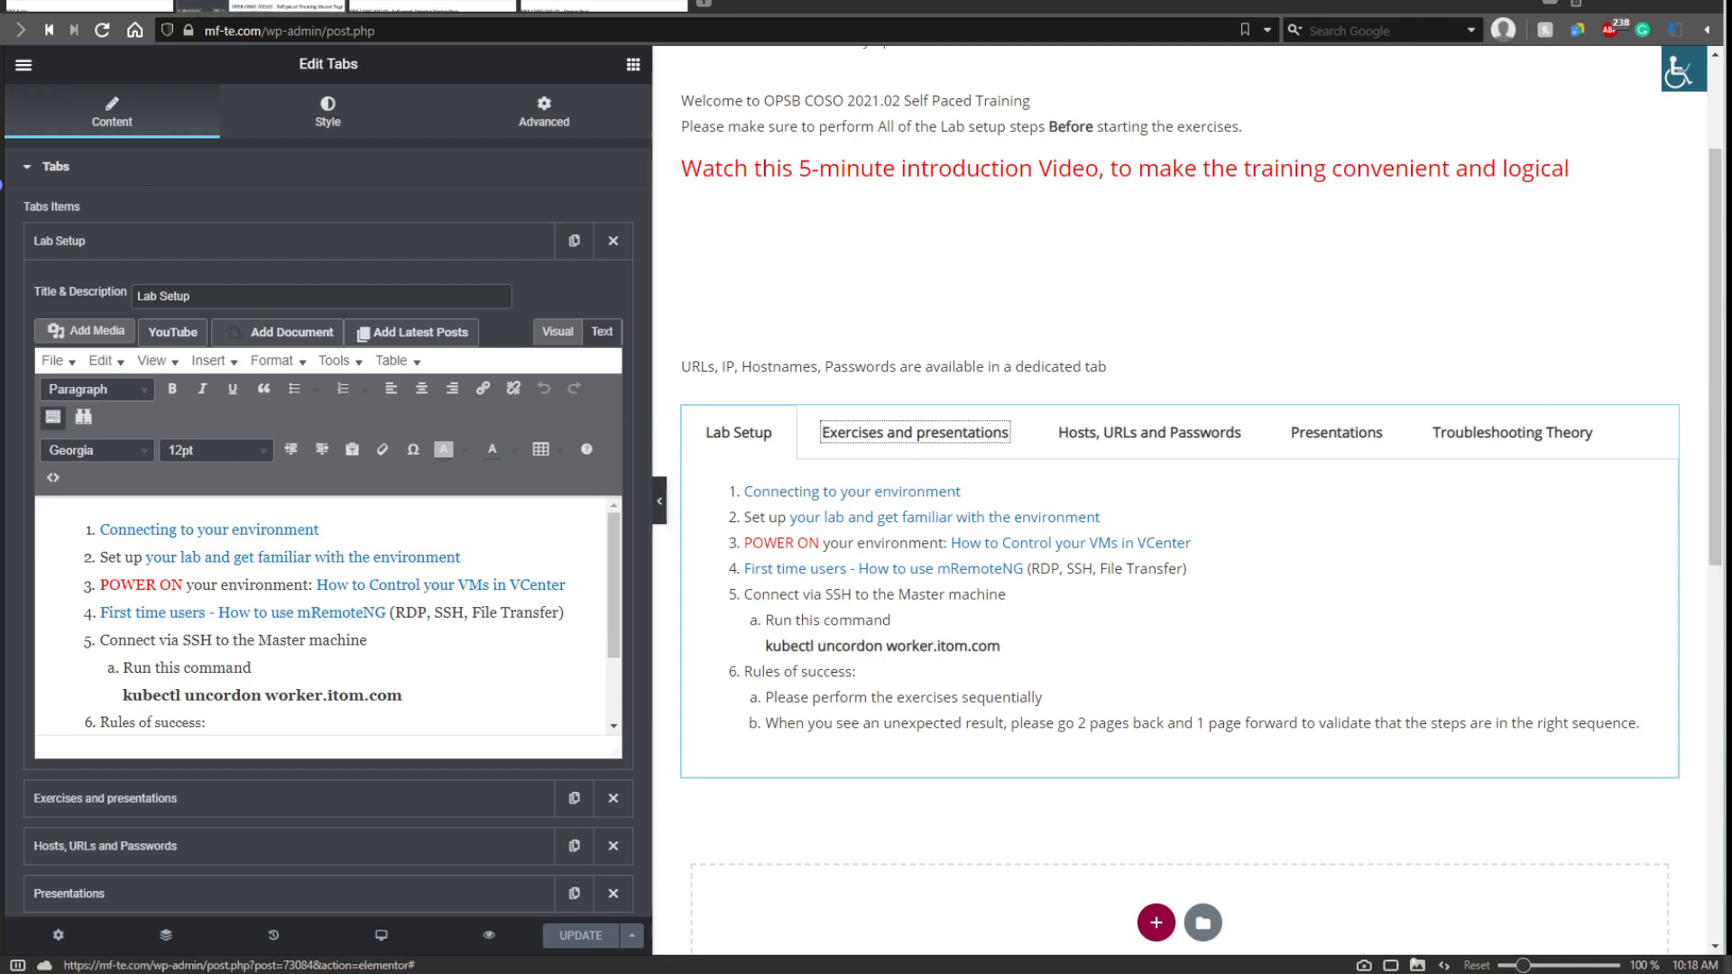
Examine the published self-paced training page, checking the order of videos and exercise links in the Exercises and presentations tab.
left_click(287, 5)
scroll(744, 498, "down", 6)
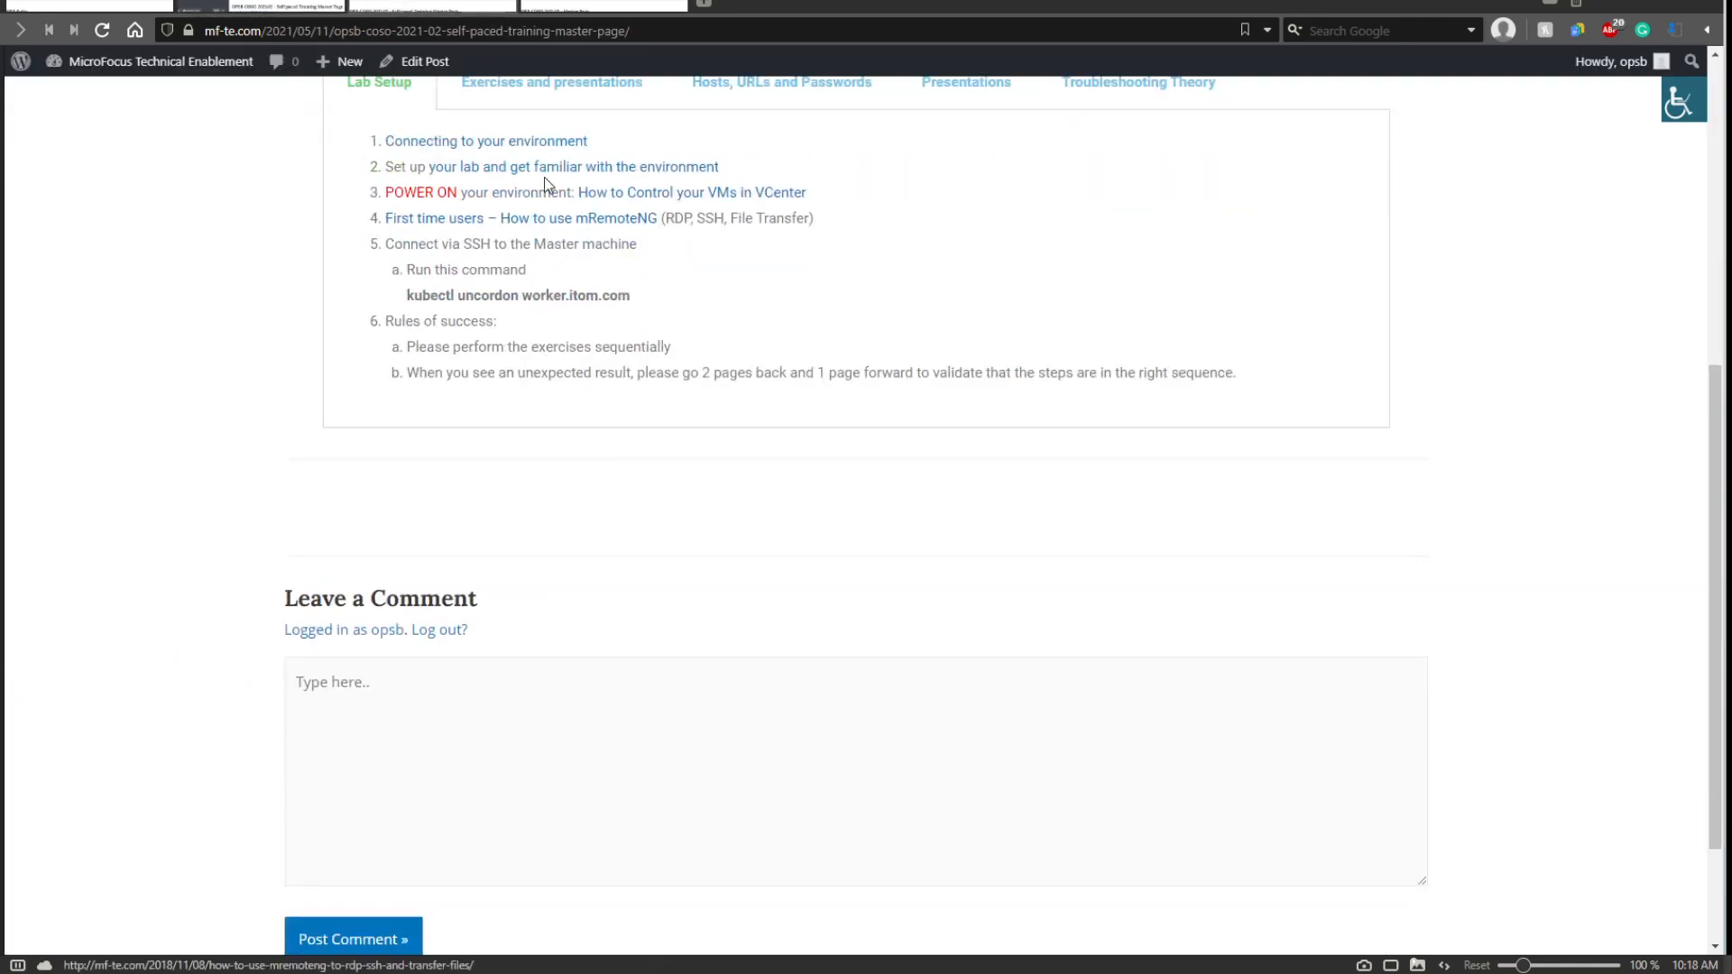
left_click(548, 90)
scroll(903, 435, "down", 4)
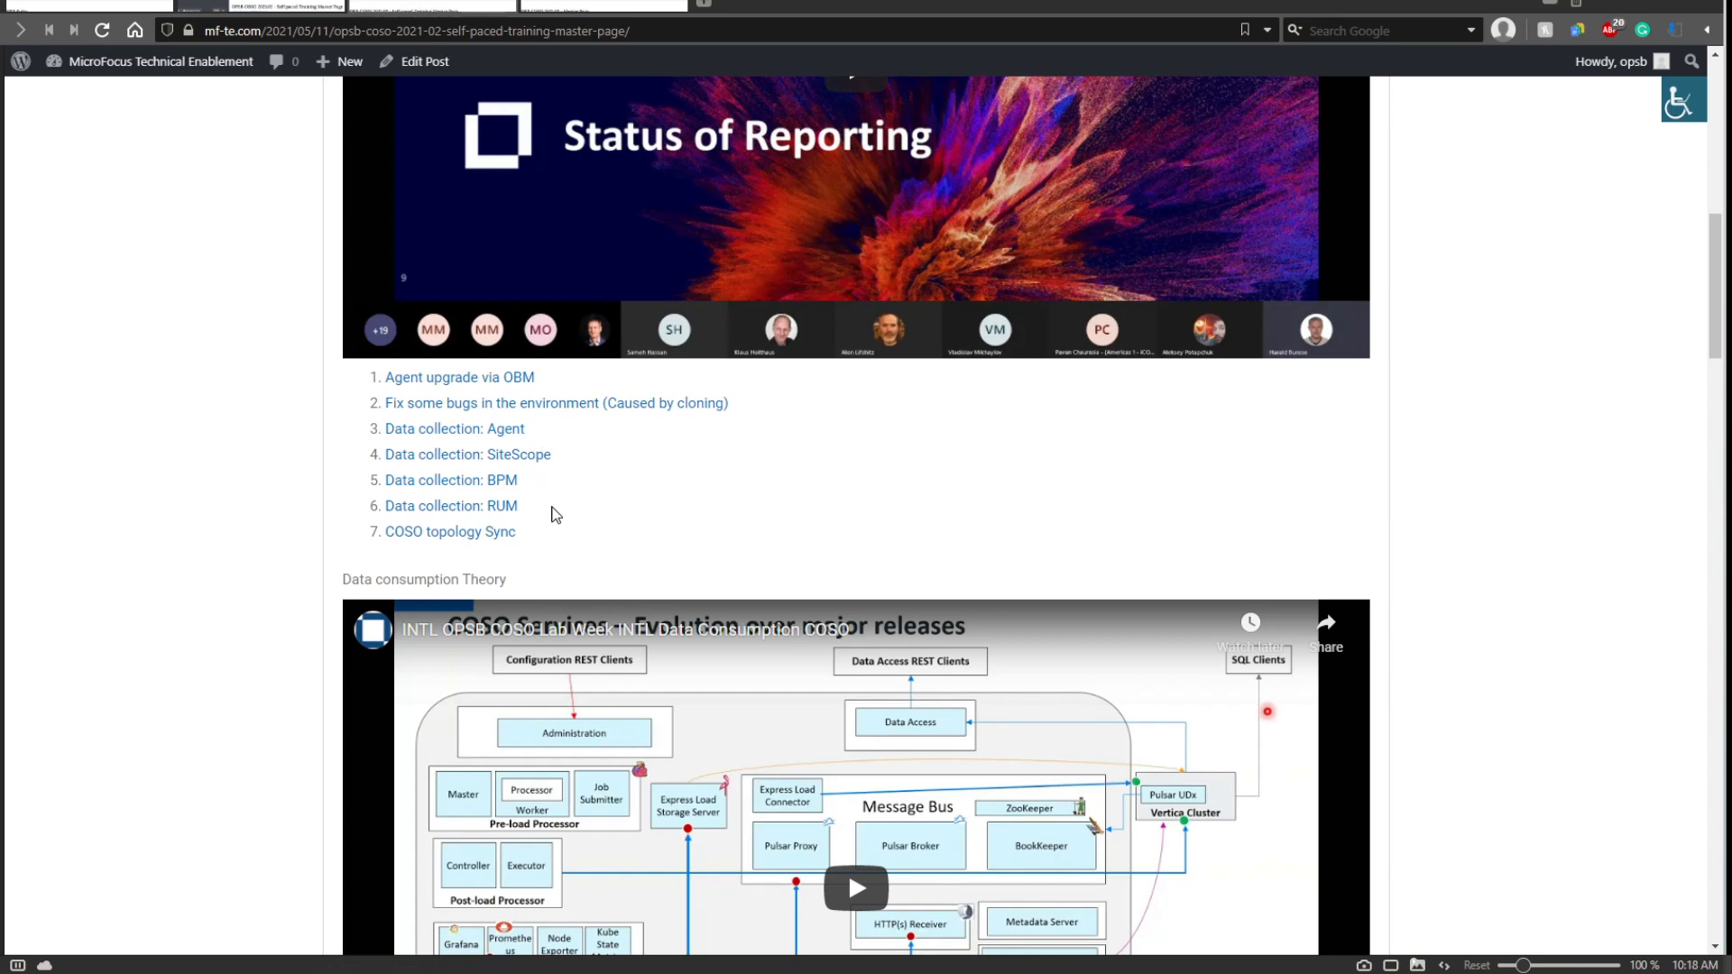
scroll(553, 514, "down", 3)
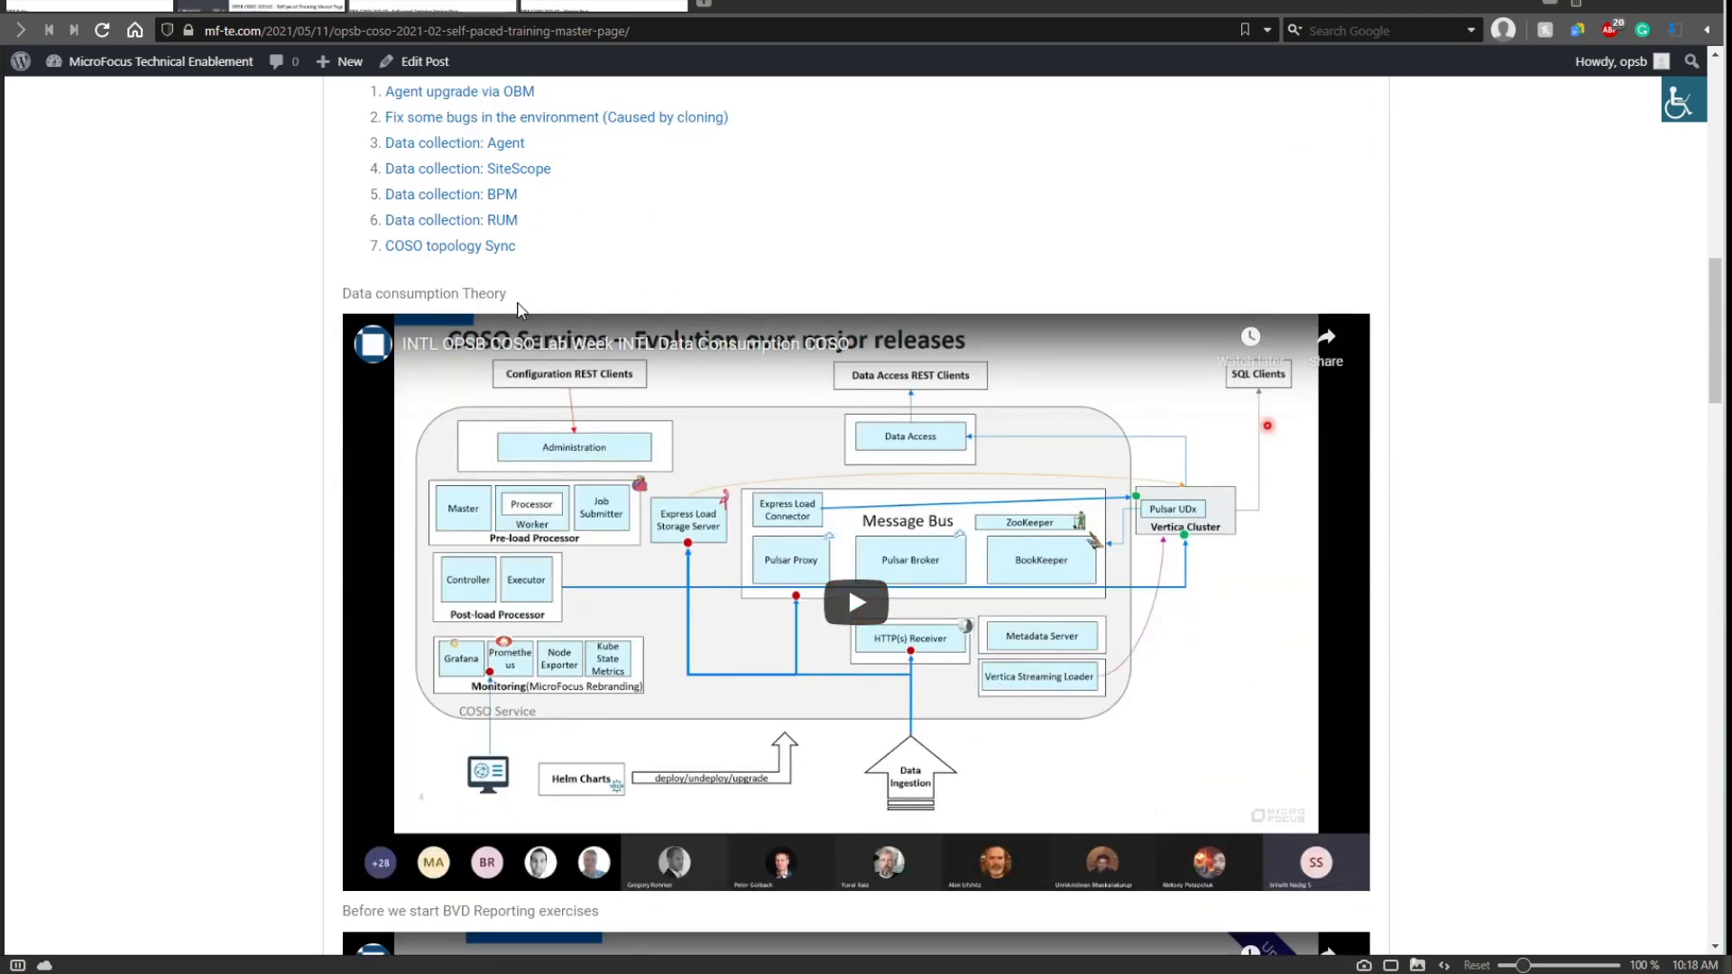
scroll(721, 439, "down", 3)
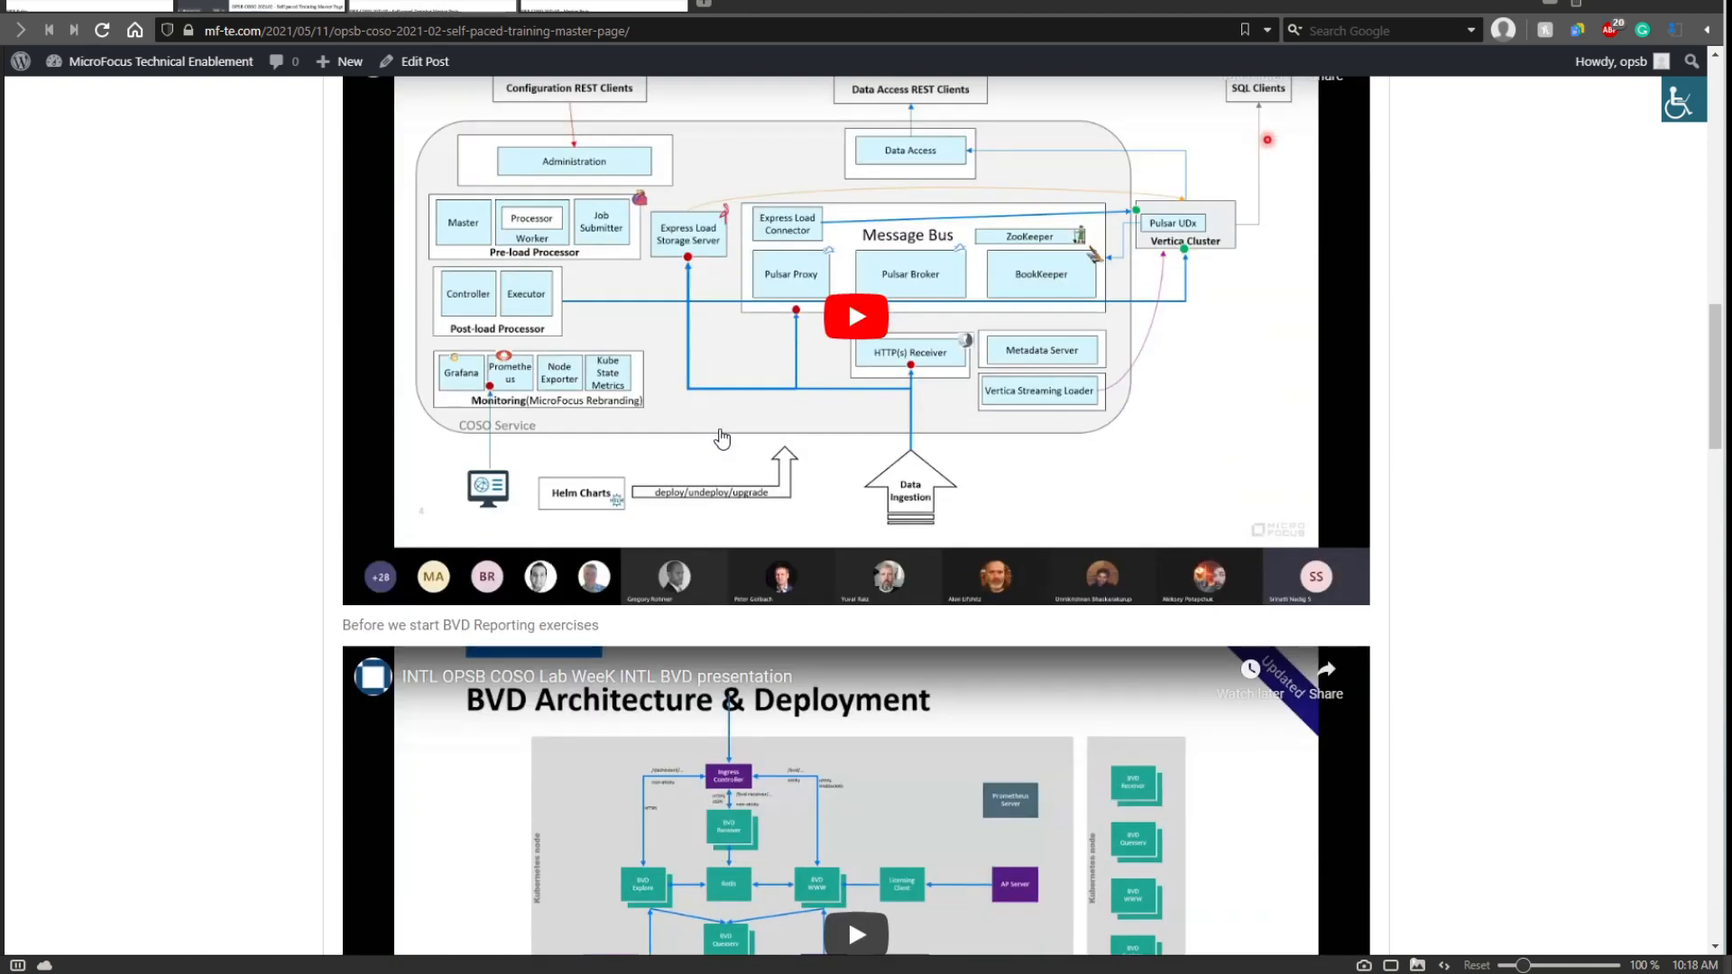
scroll(890, 433, "down", 4)
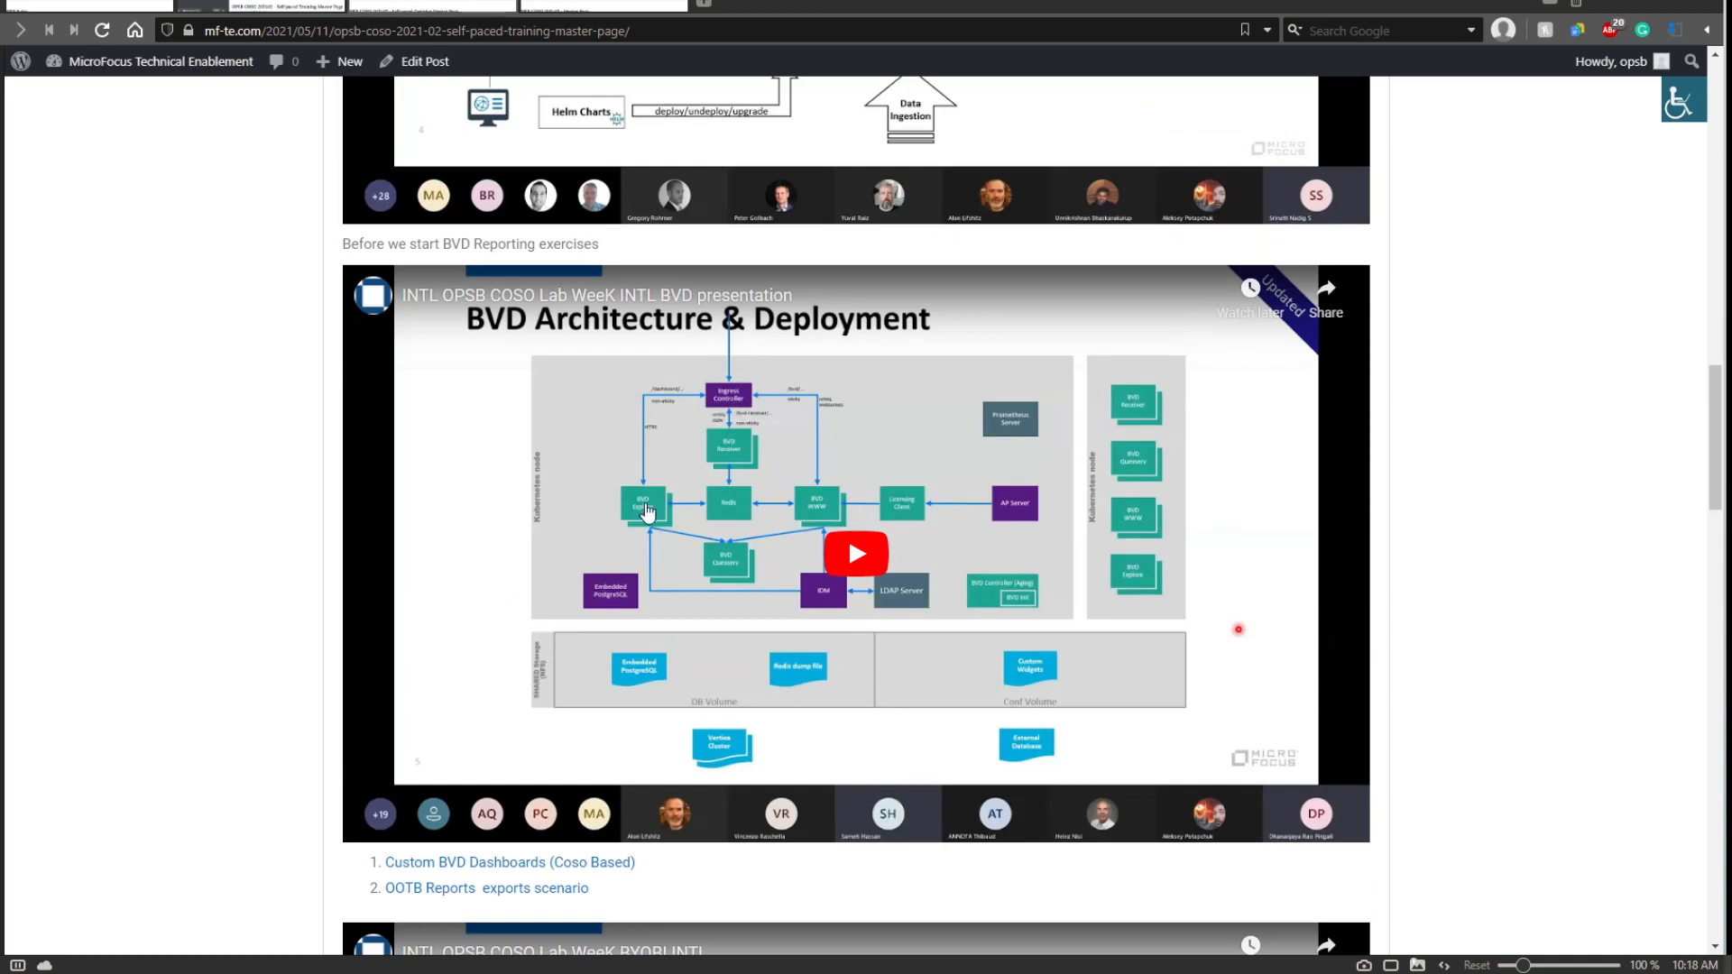
scroll(802, 420, "down", 5)
scroll(765, 422, "down", 15)
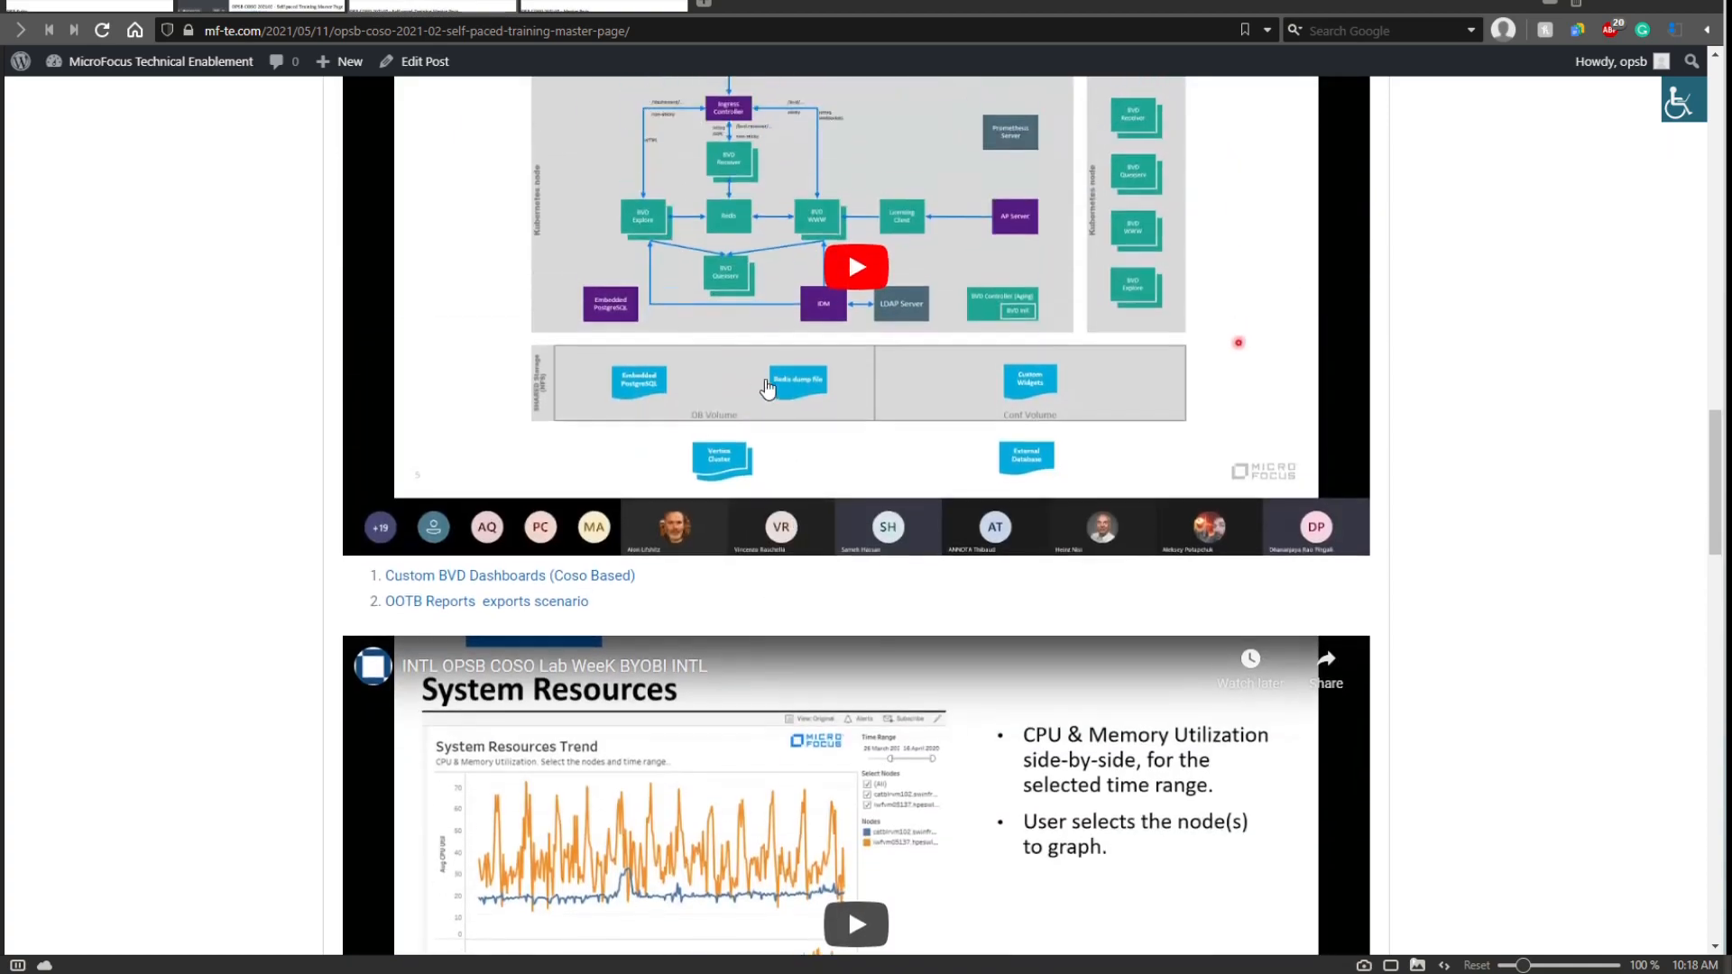
scroll(773, 370, "up", 20)
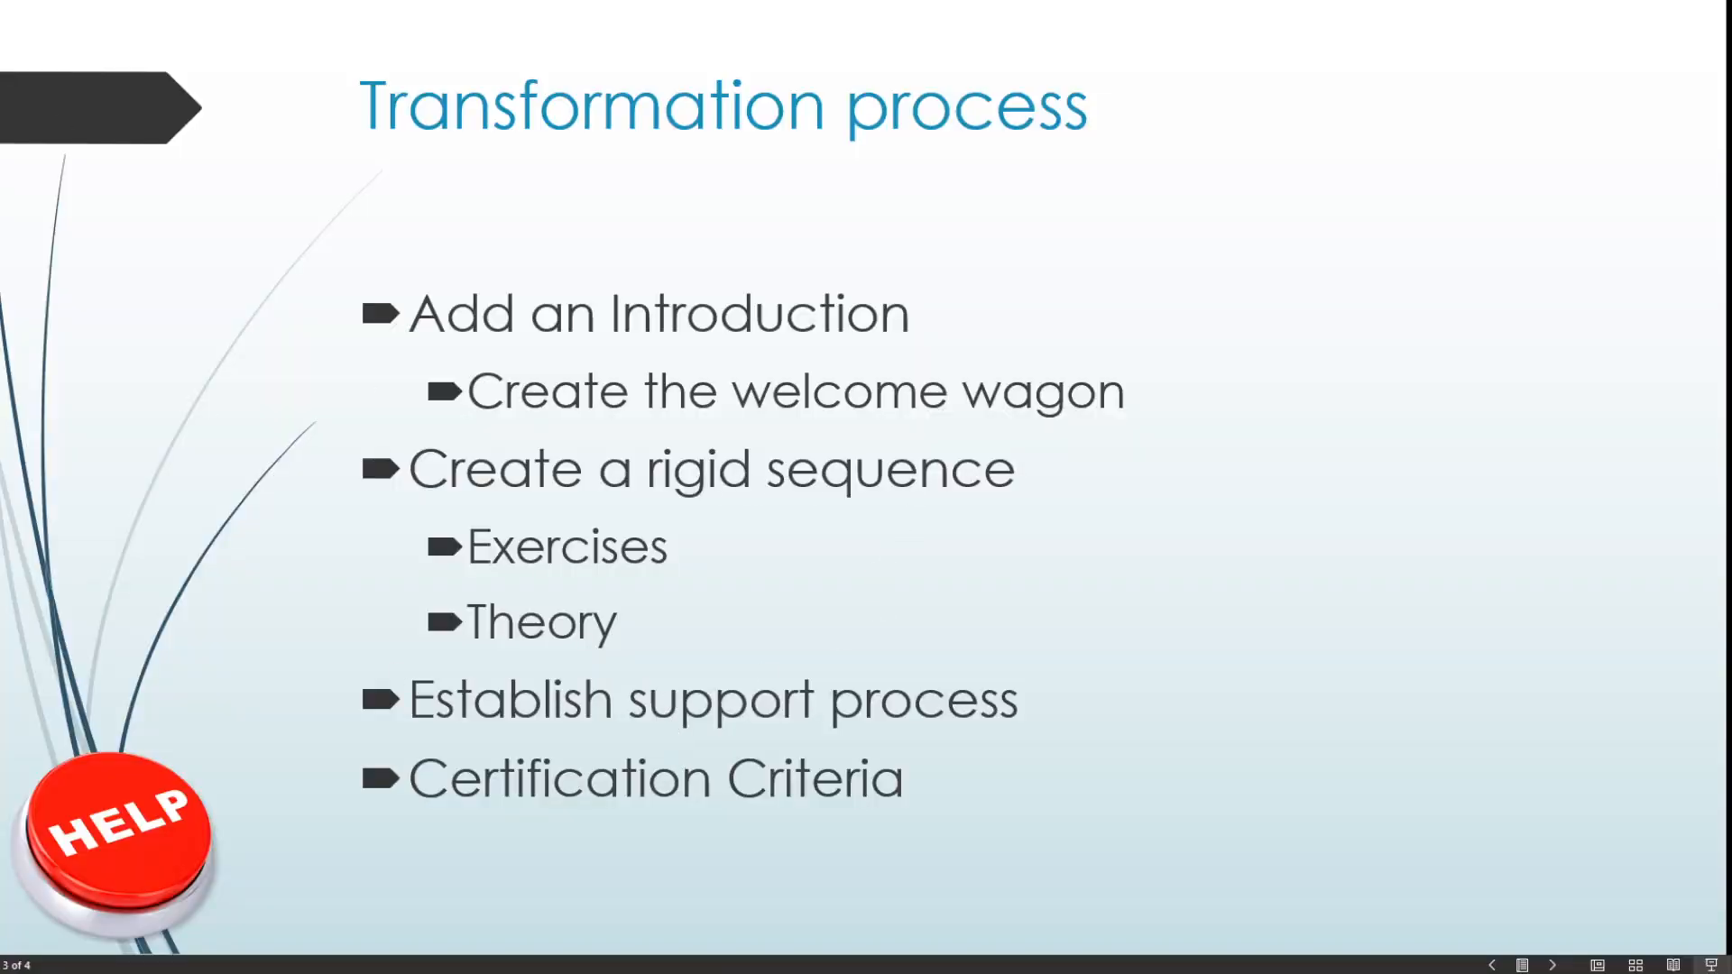
Switch from the slideshow to the browser and return to the Elementor editor of the self-paced training page.
mouse_move(1, 232)
key("alt+Tab")
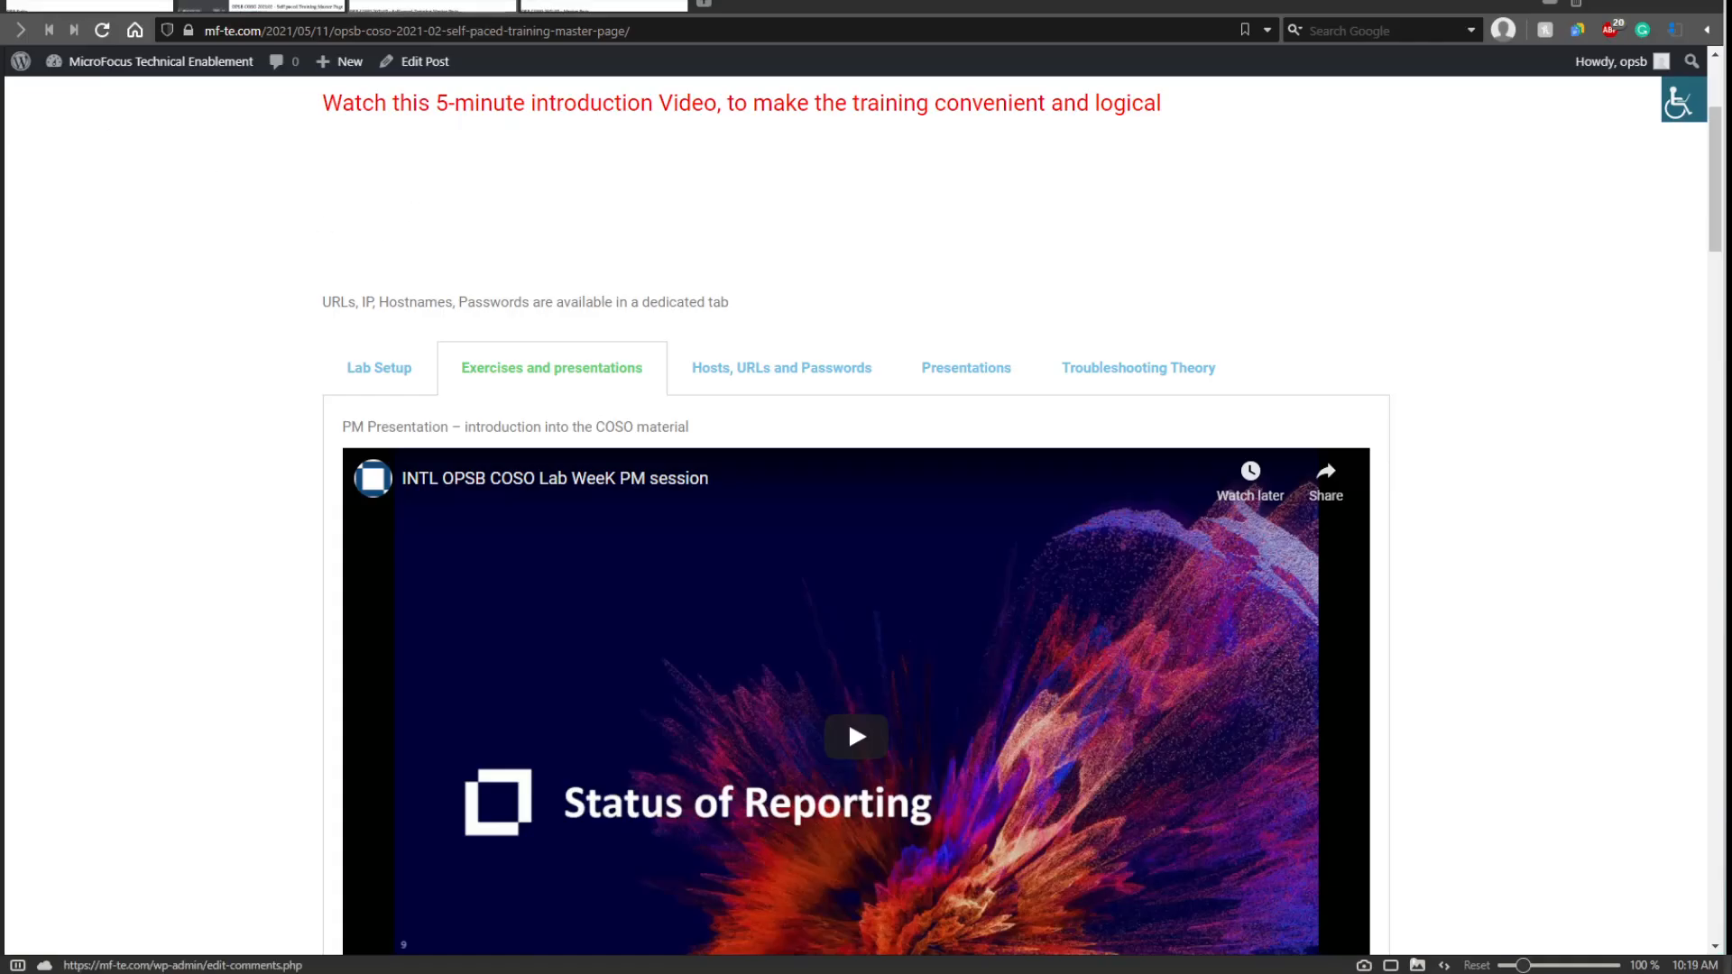
left_click(263, 5)
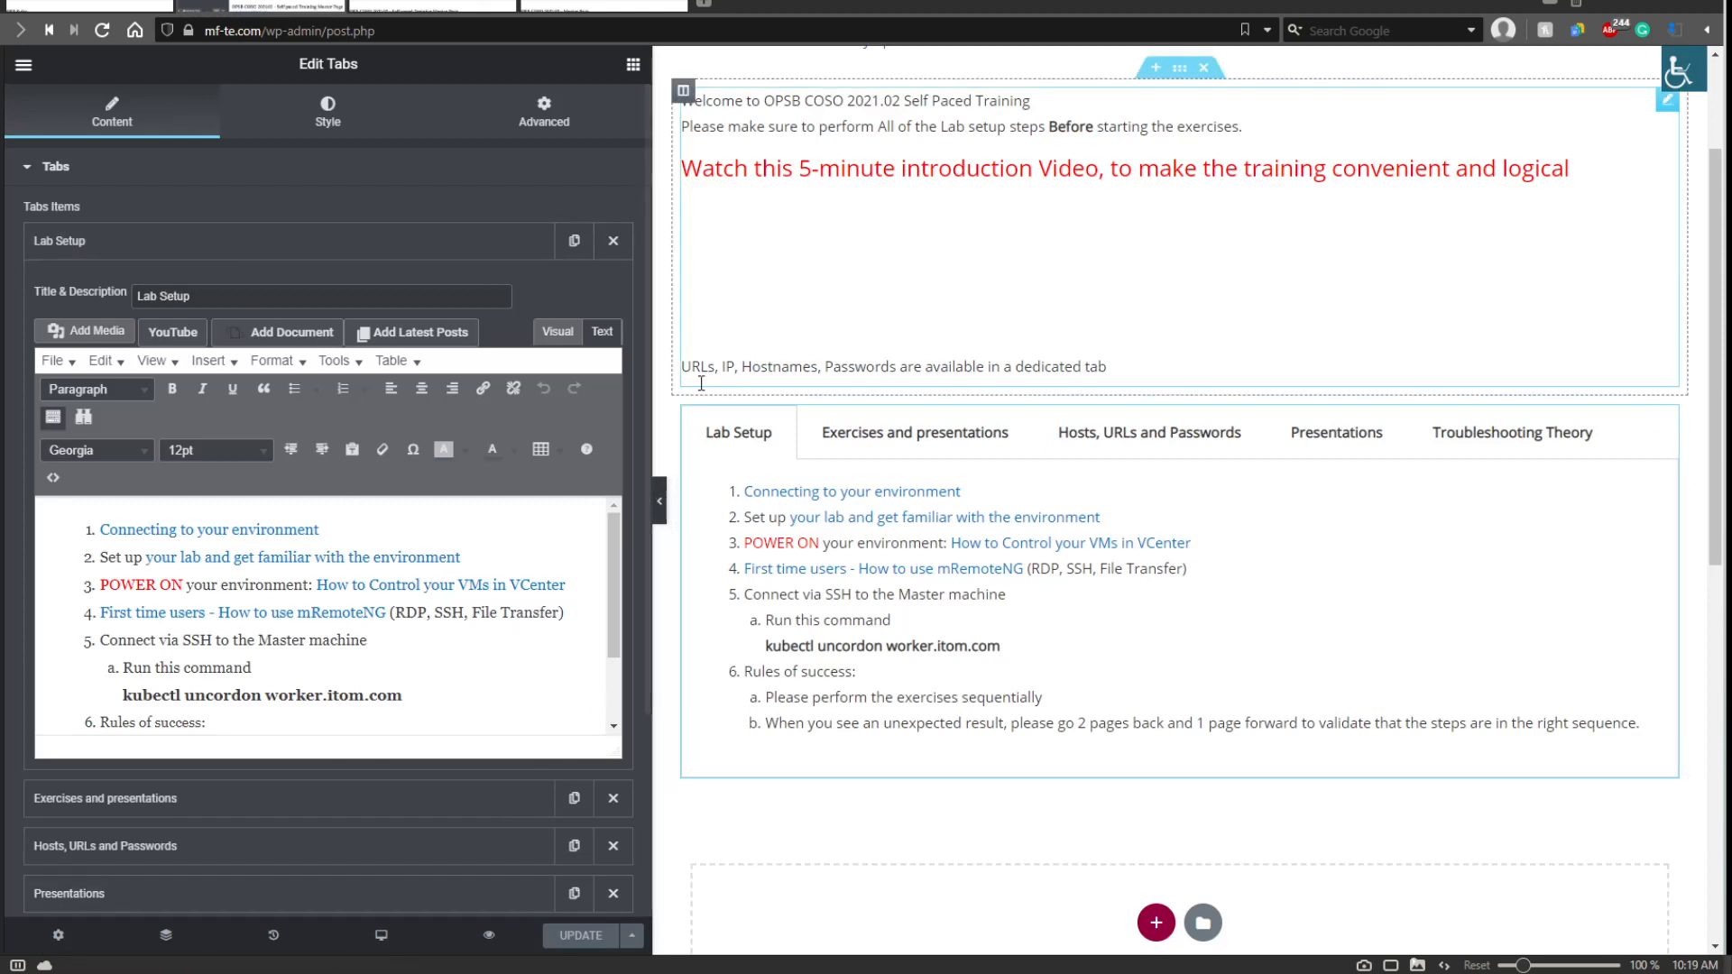
Retitle the Lab Setup tab item as Lab Setup, Support, Certification.
left_click(224, 293)
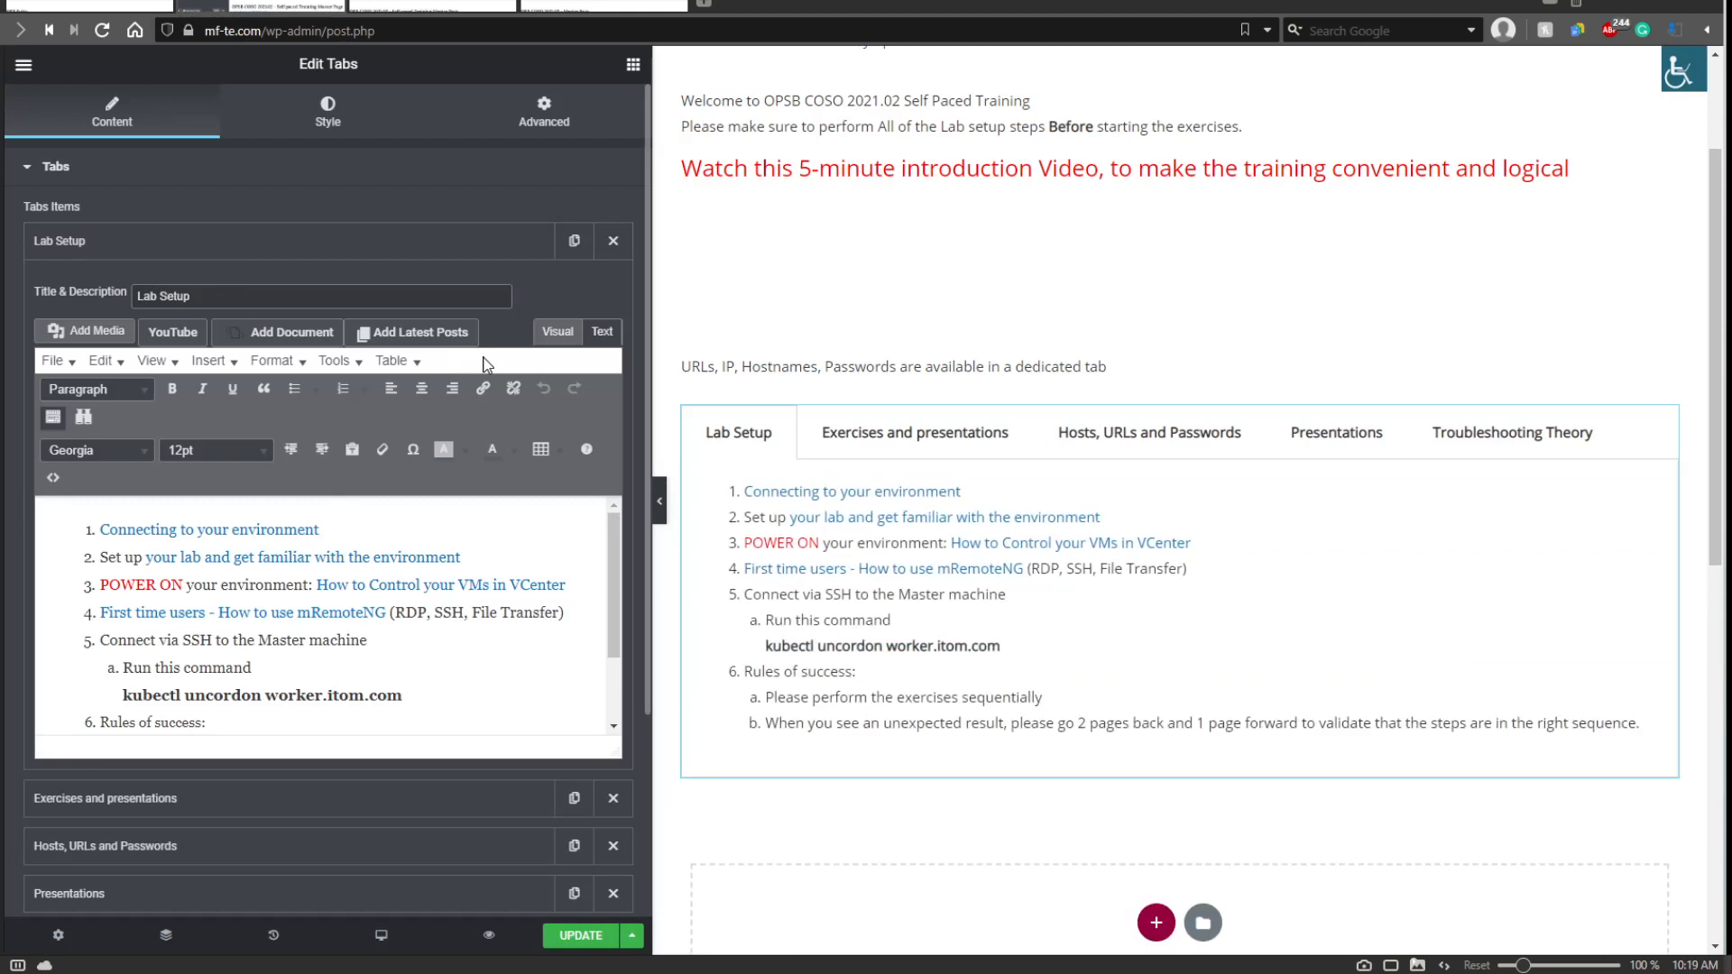
type("+")
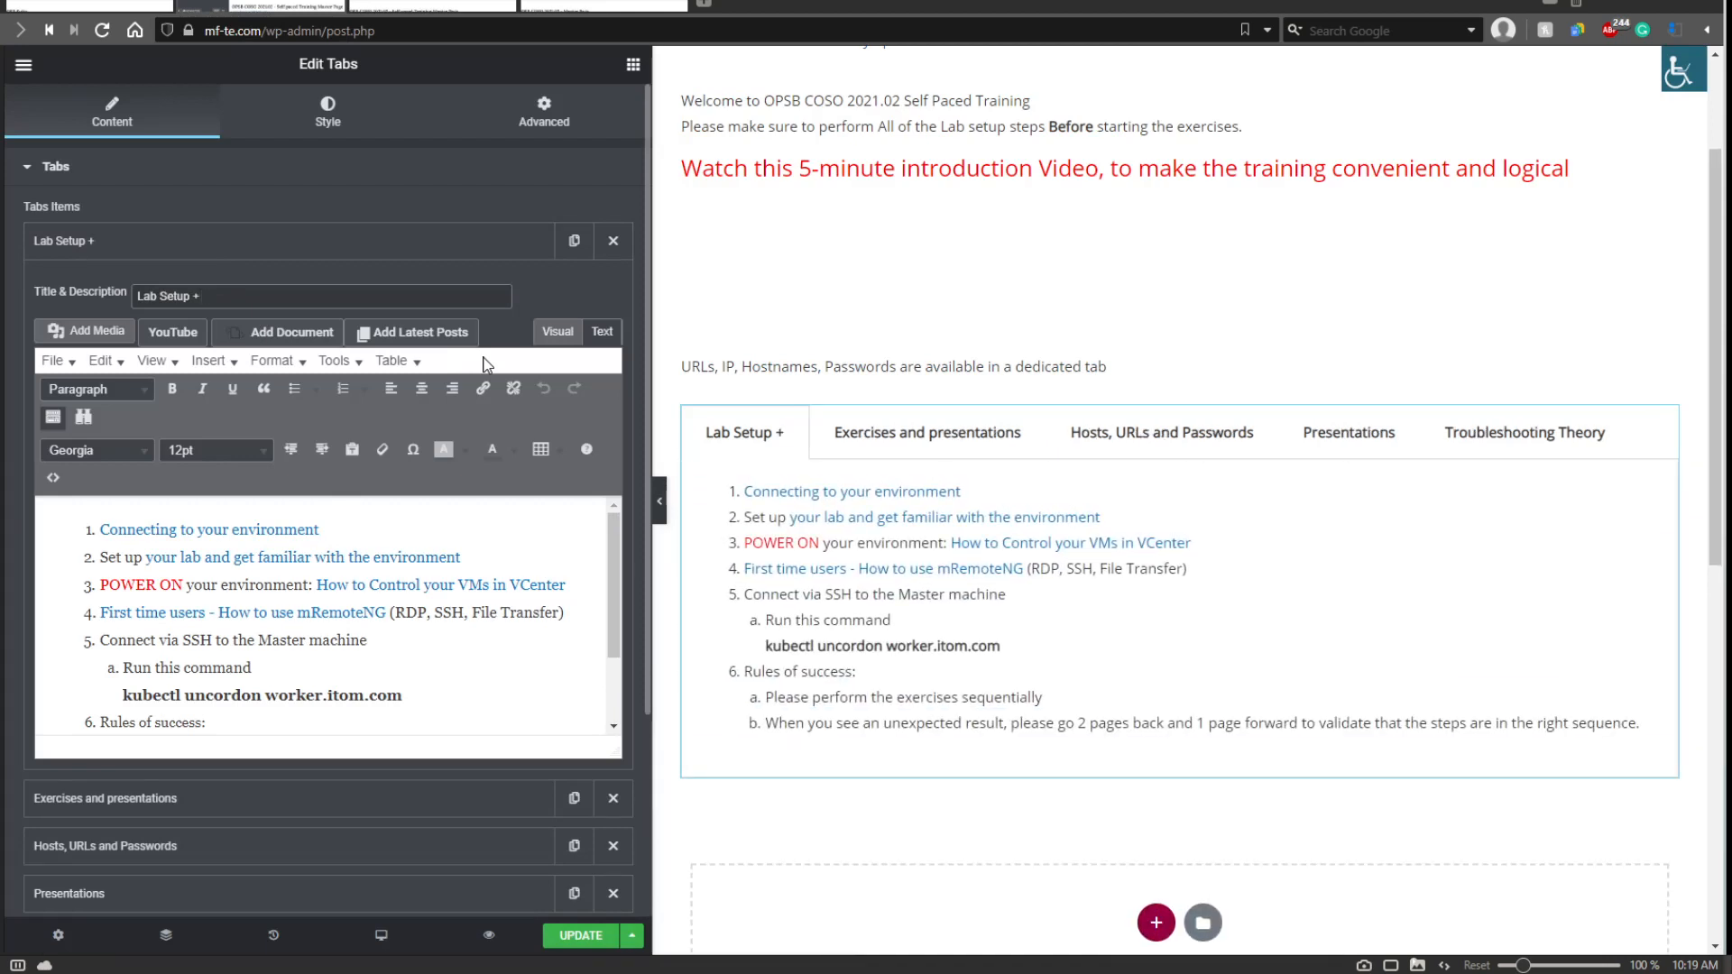
key("BackSpace")
key("BackSpace")
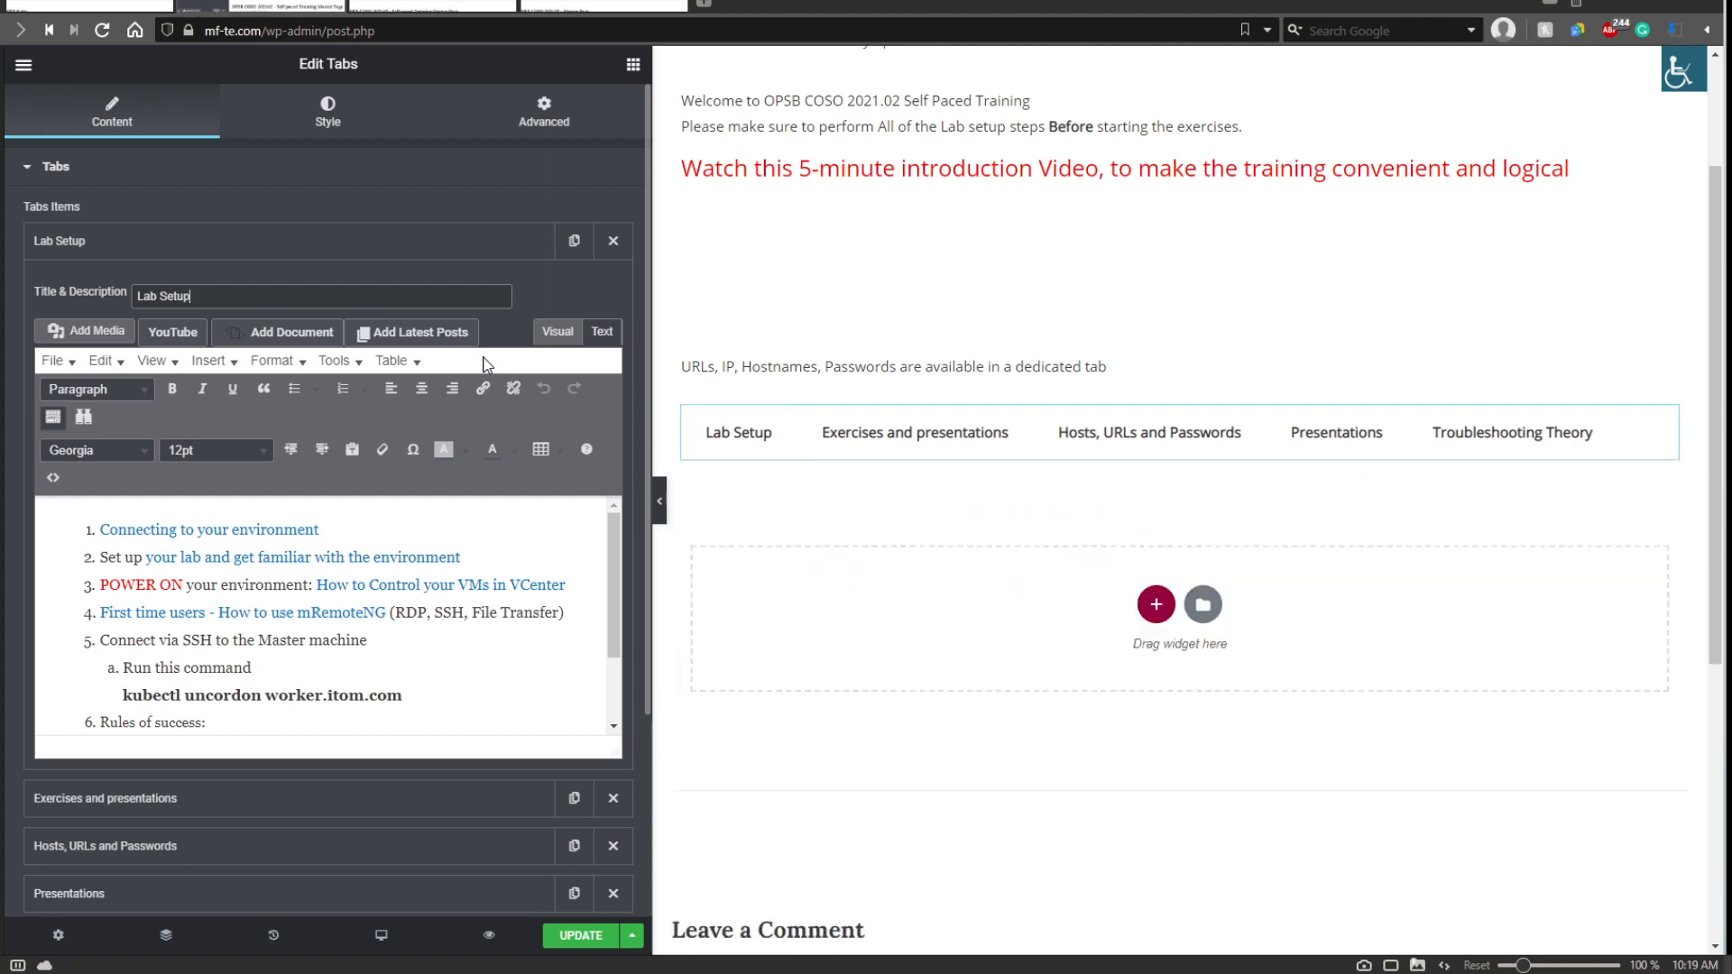
type(", Supo")
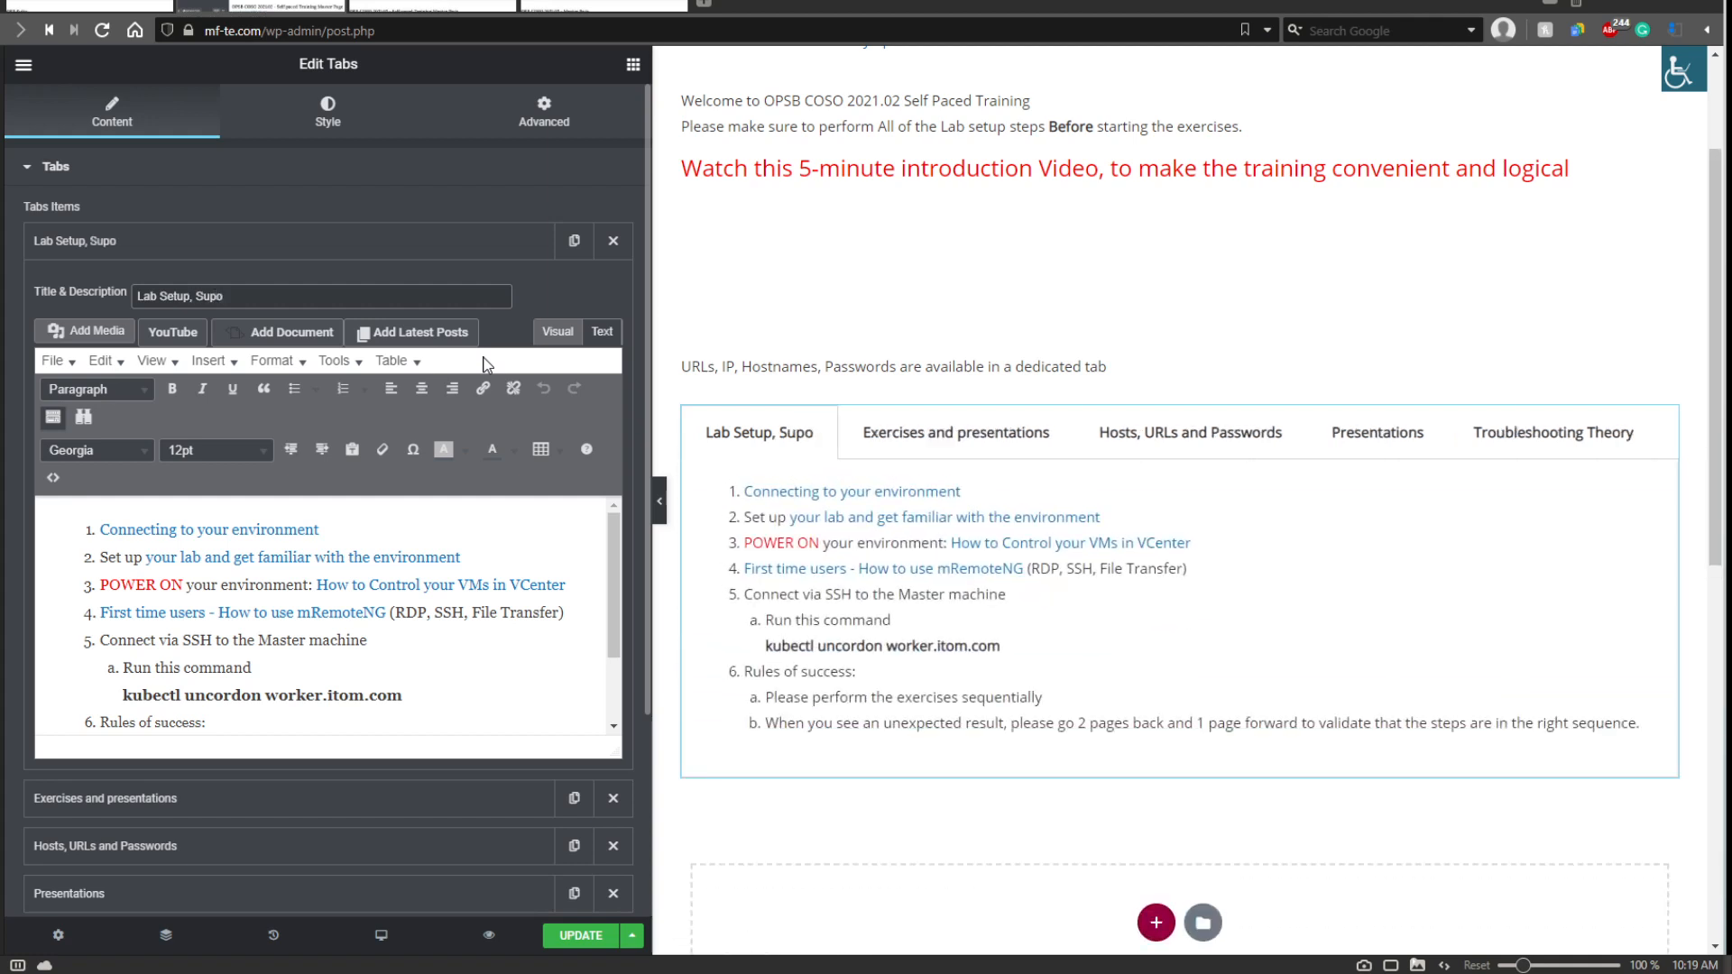
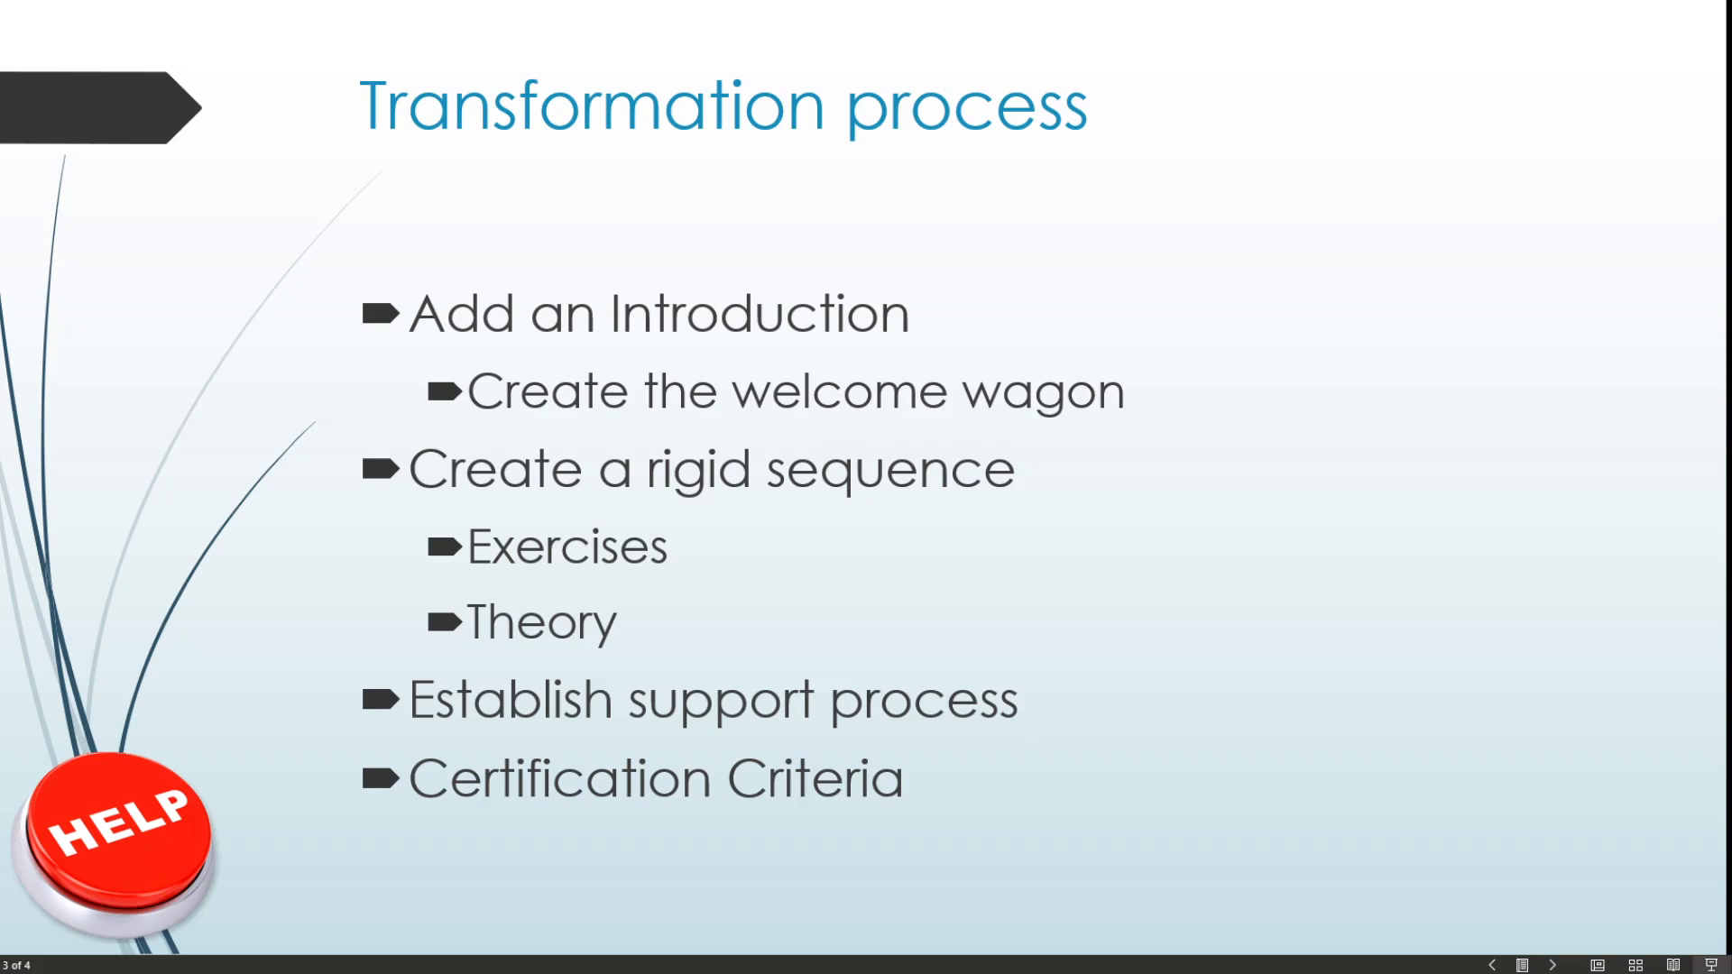
Switch from the slideshow to the Elementor editor and review the rules of success, help instructions and certification criteria in the tab's text.
key("alt+Tab")
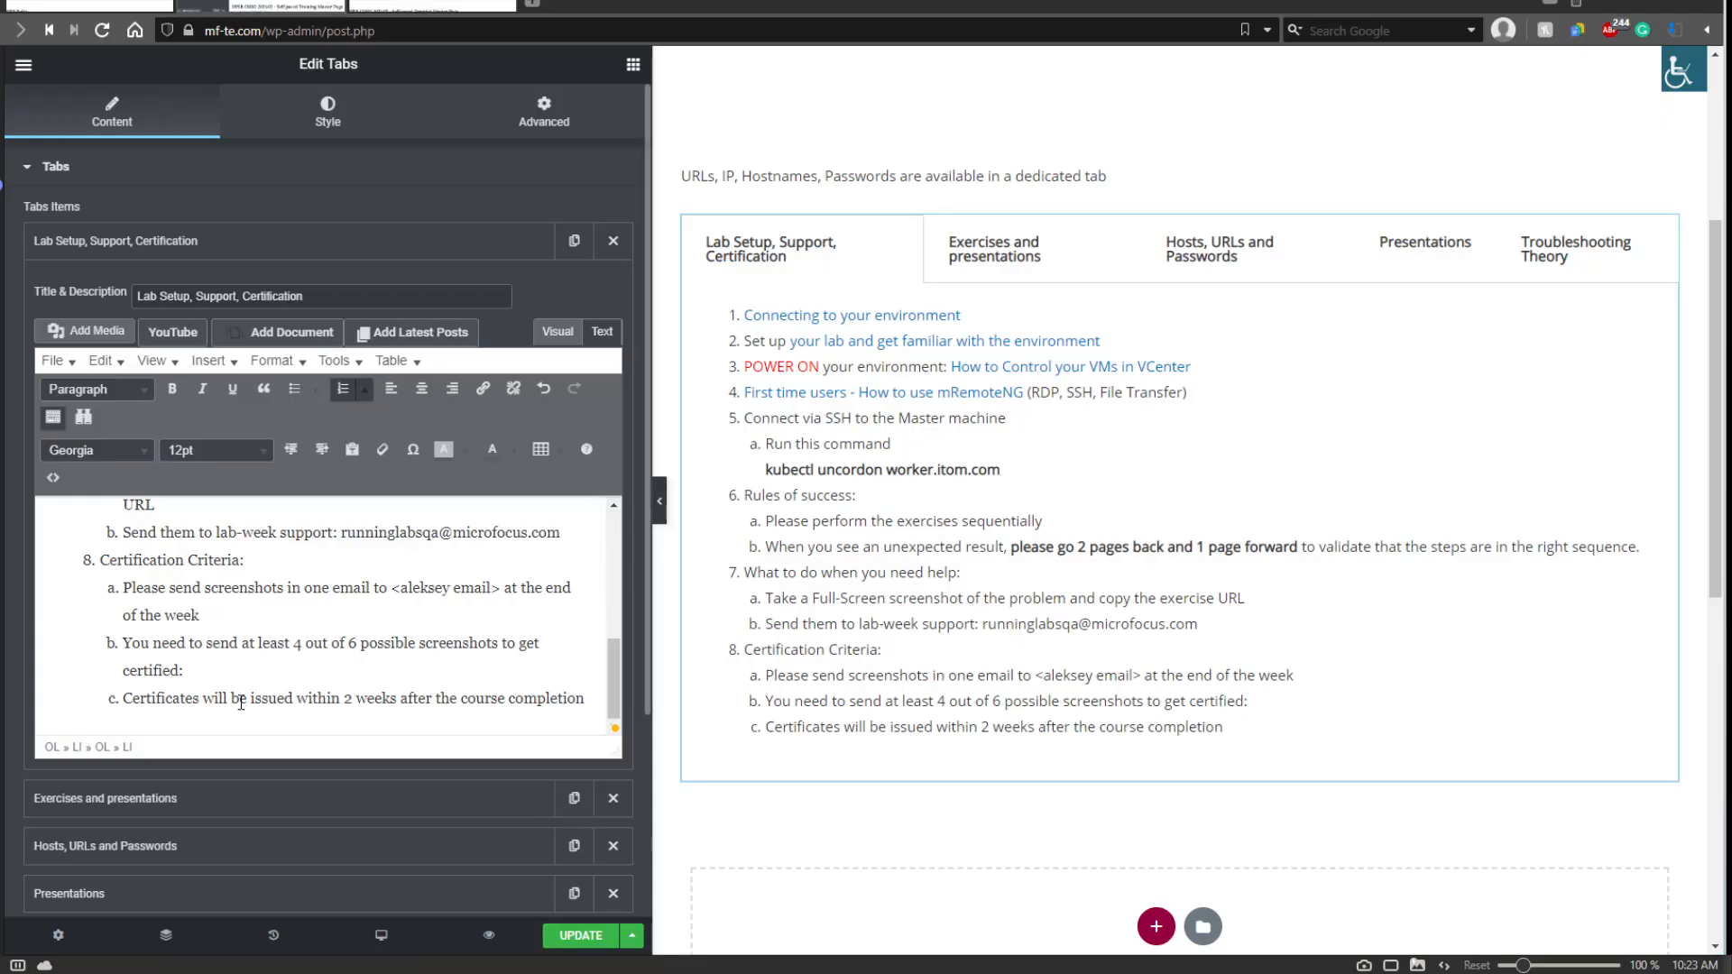
left_click(272, 626)
scroll(277, 636, "up", 2)
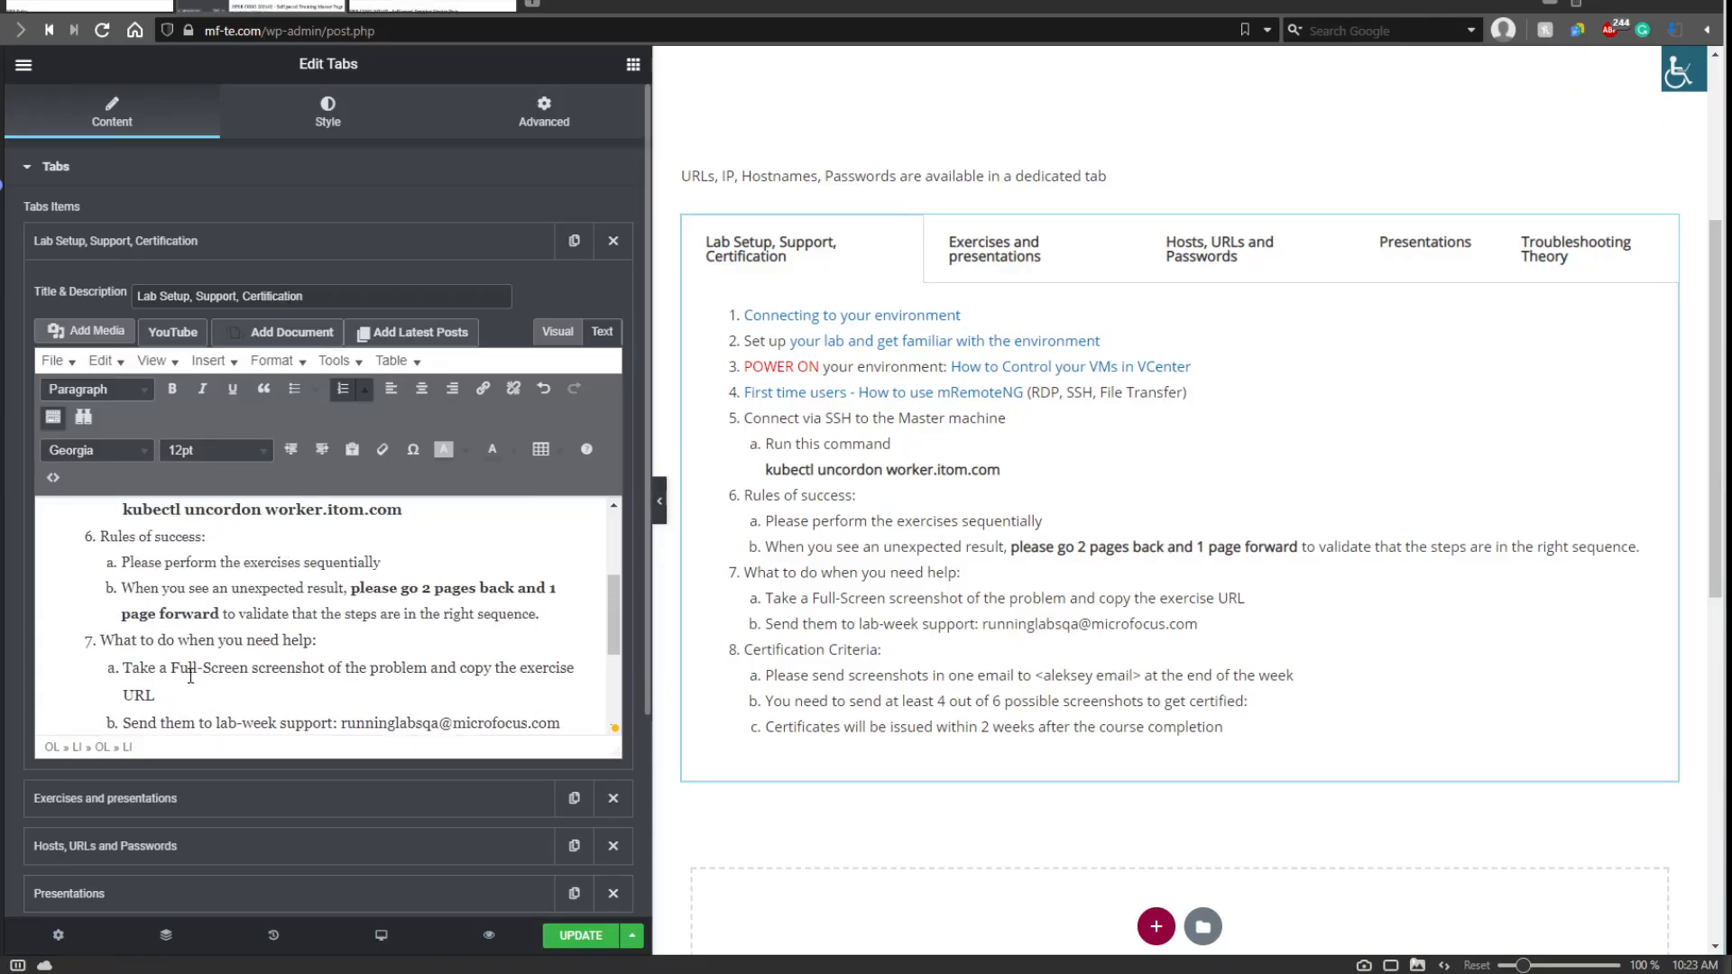
left_click_drag(166, 670, 331, 671)
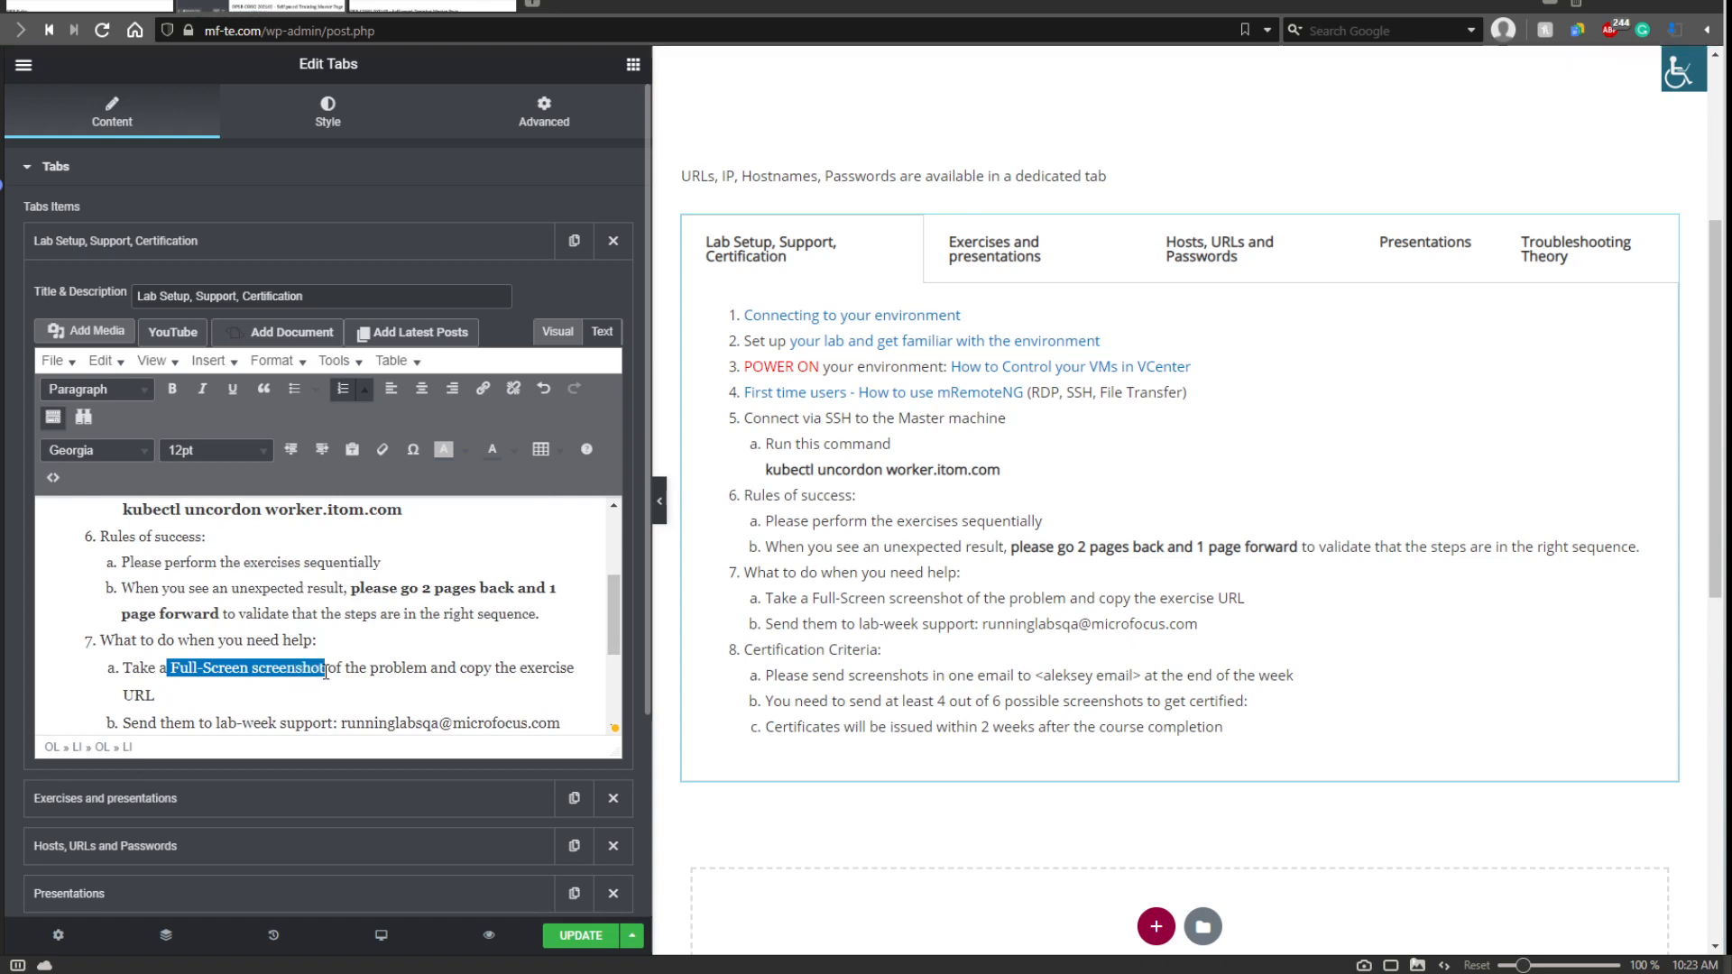
left_click(392, 690)
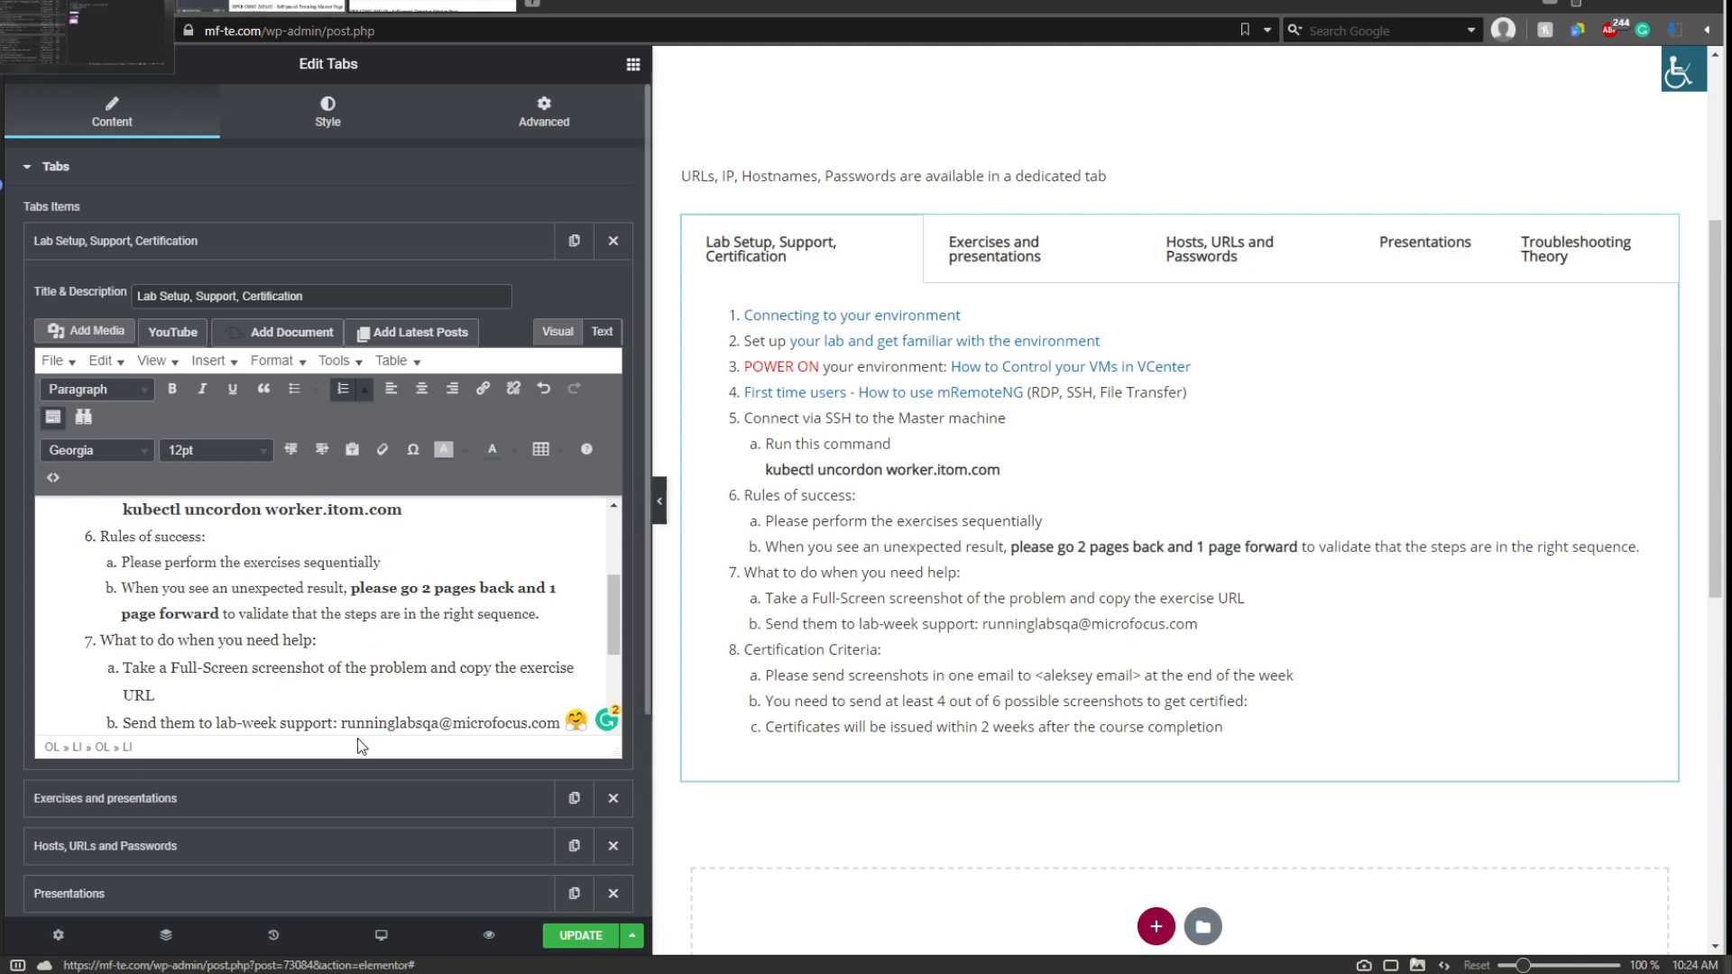
scroll(482, 645, "down", 3)
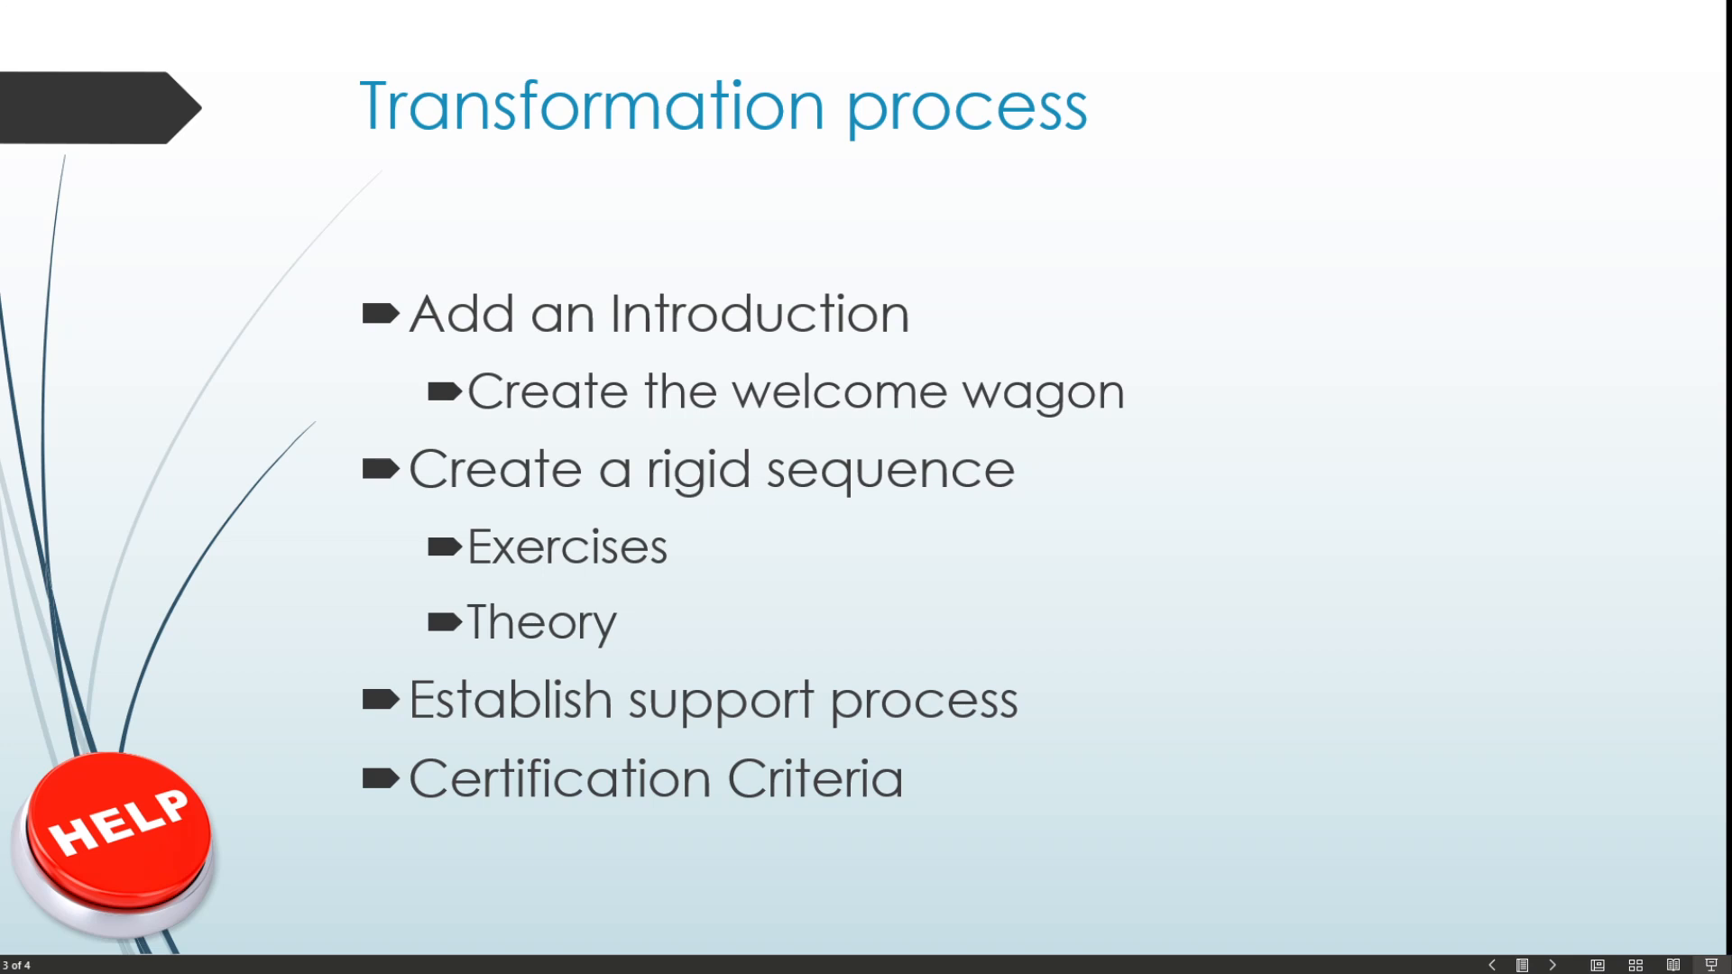
Advance the slideshow to the Sanity check slide and switch back to the browser to view the published self-paced training page.
key("Right")
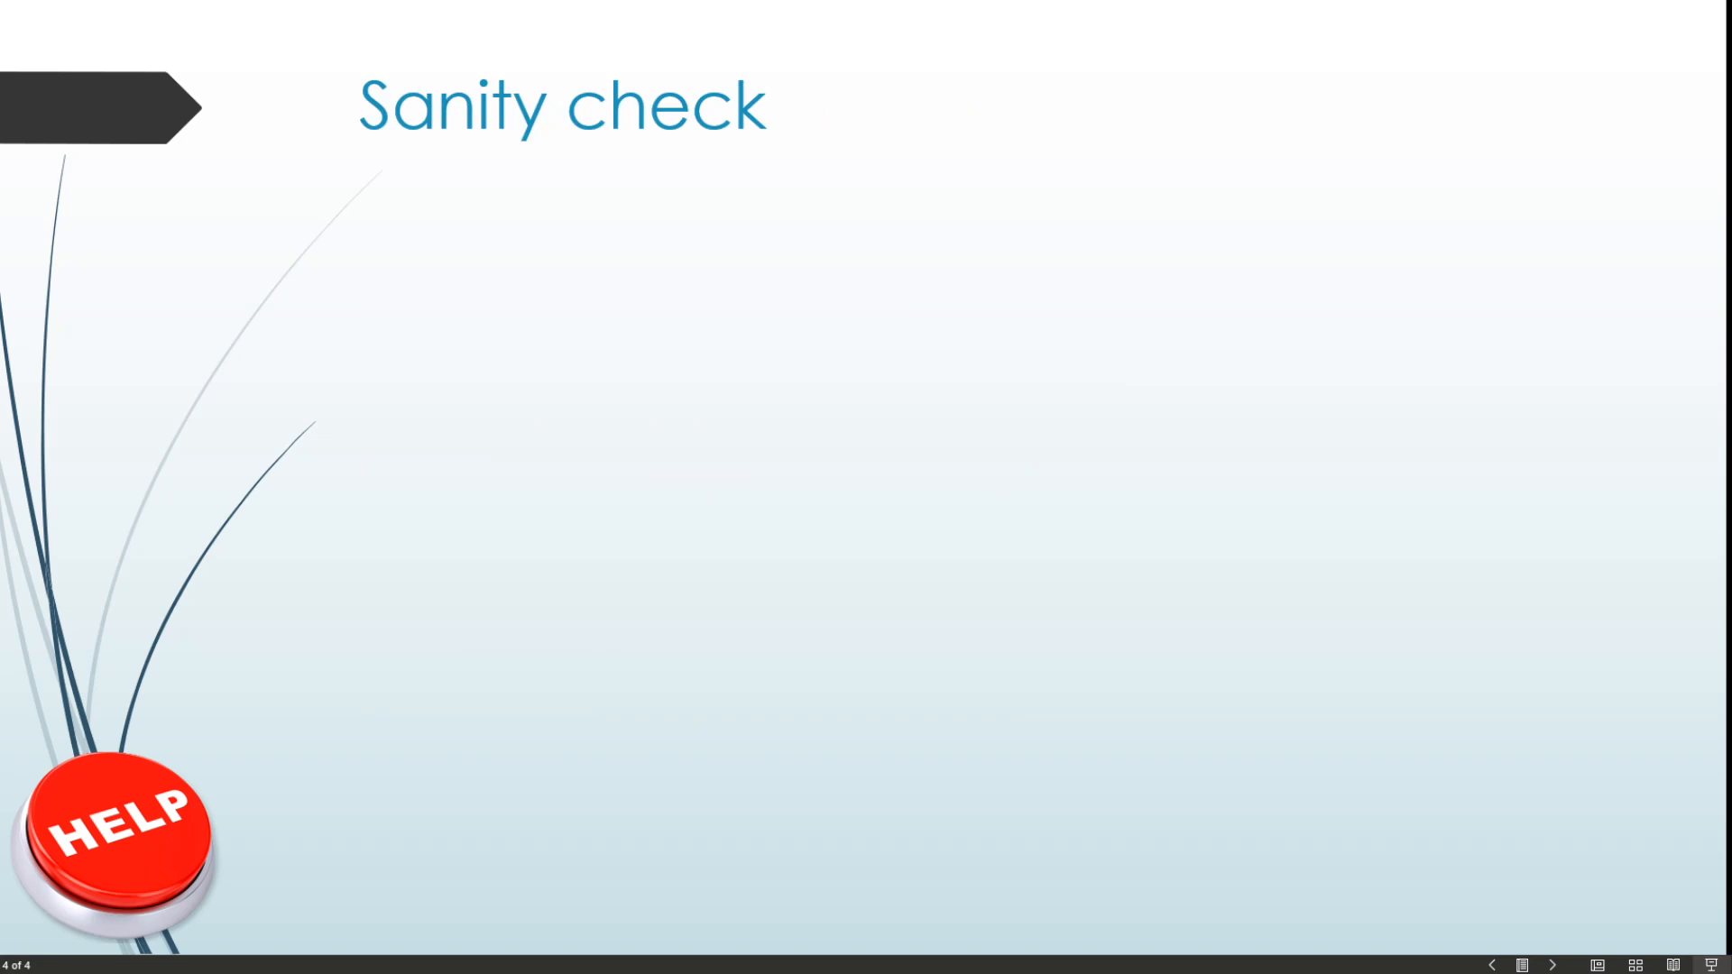
key("alt+Tab")
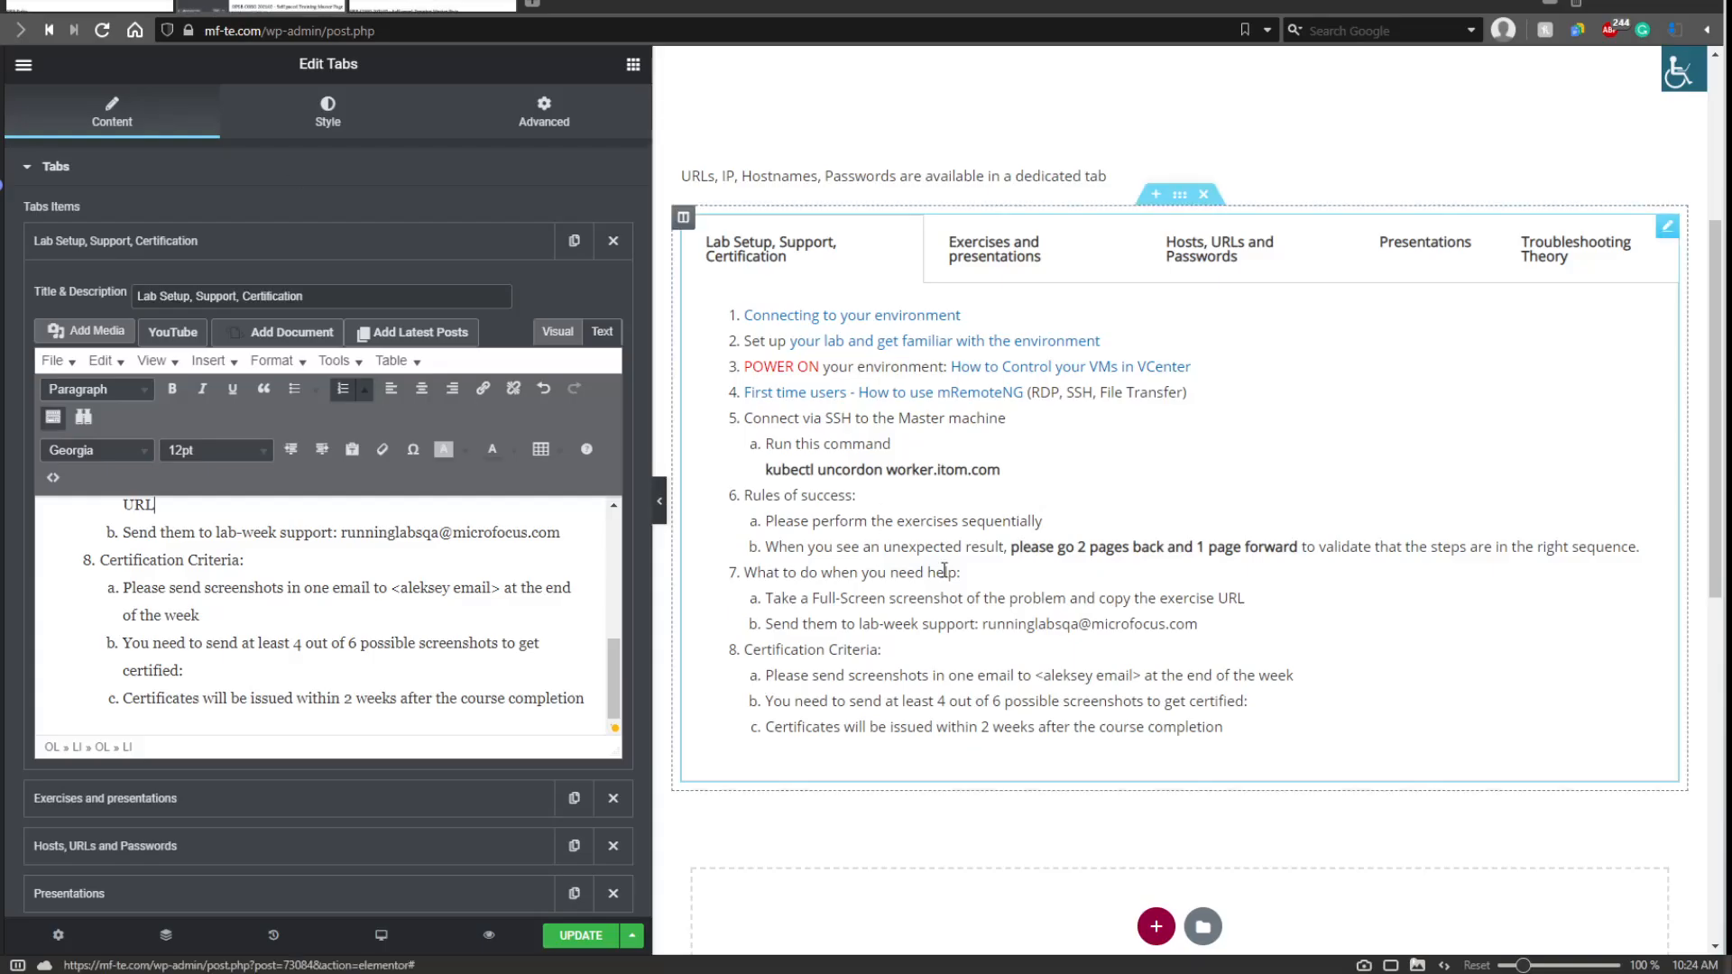
scroll(936, 466, "up", 5)
left_click(433, 5)
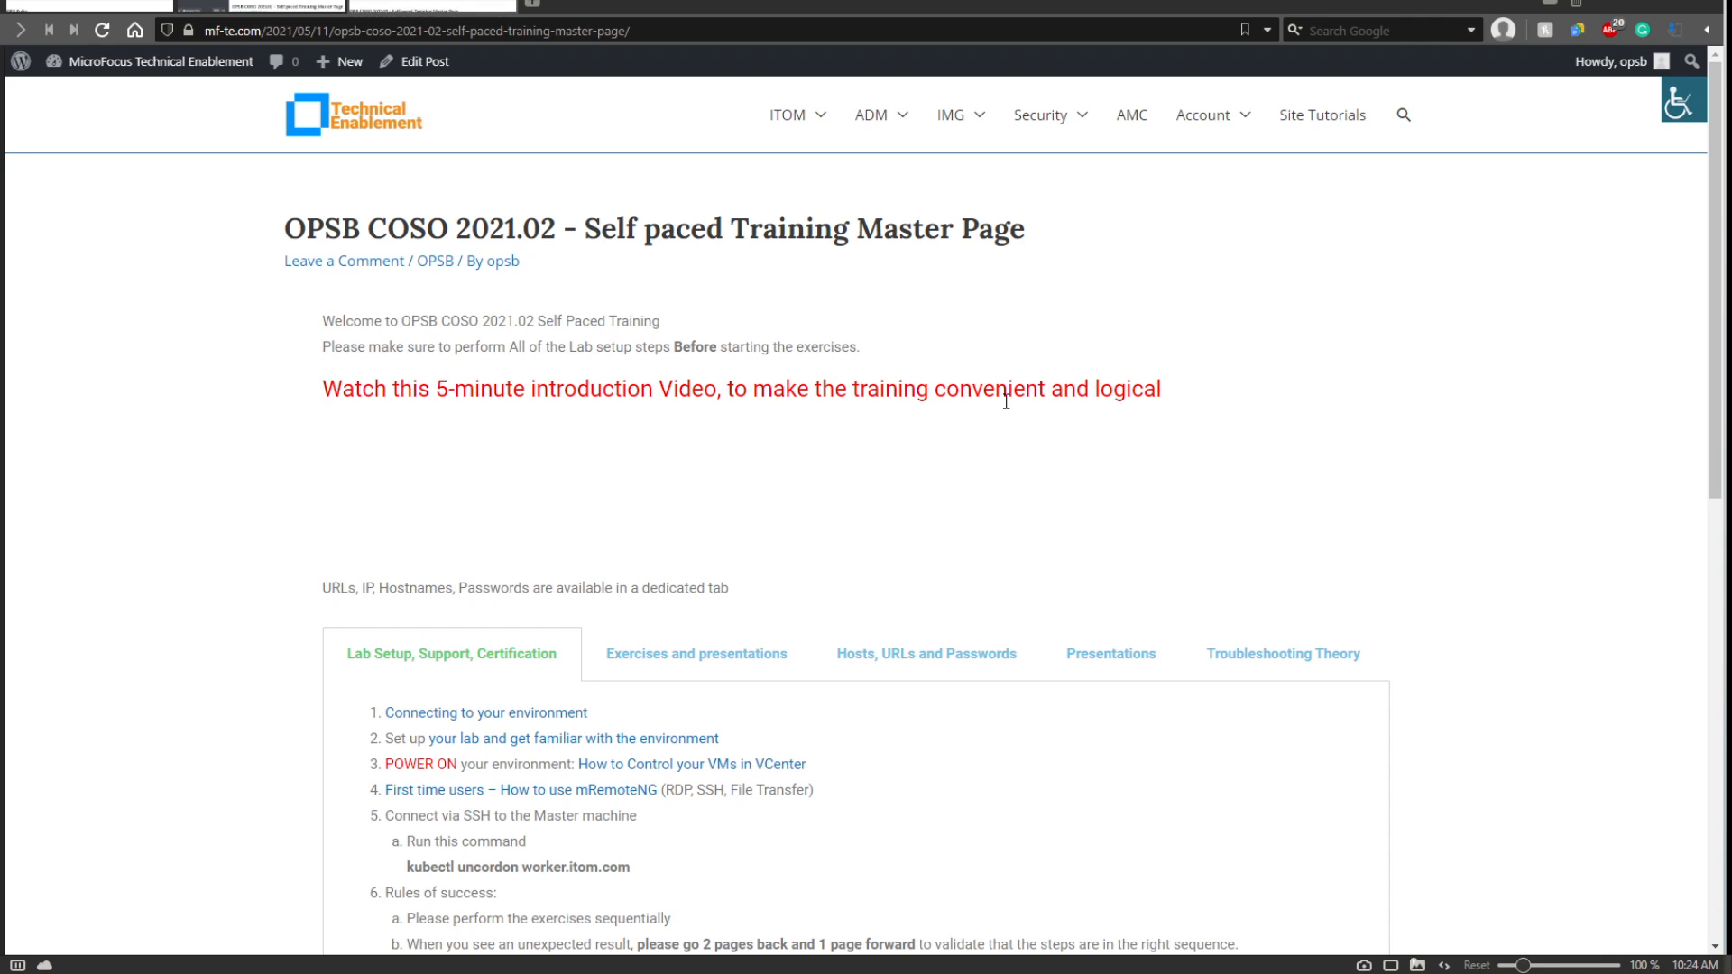
Examine the published page's welcome text and the Lab Setup, Support, Certification list, including the kubectl uncordon command.
mouse_move(869, 117)
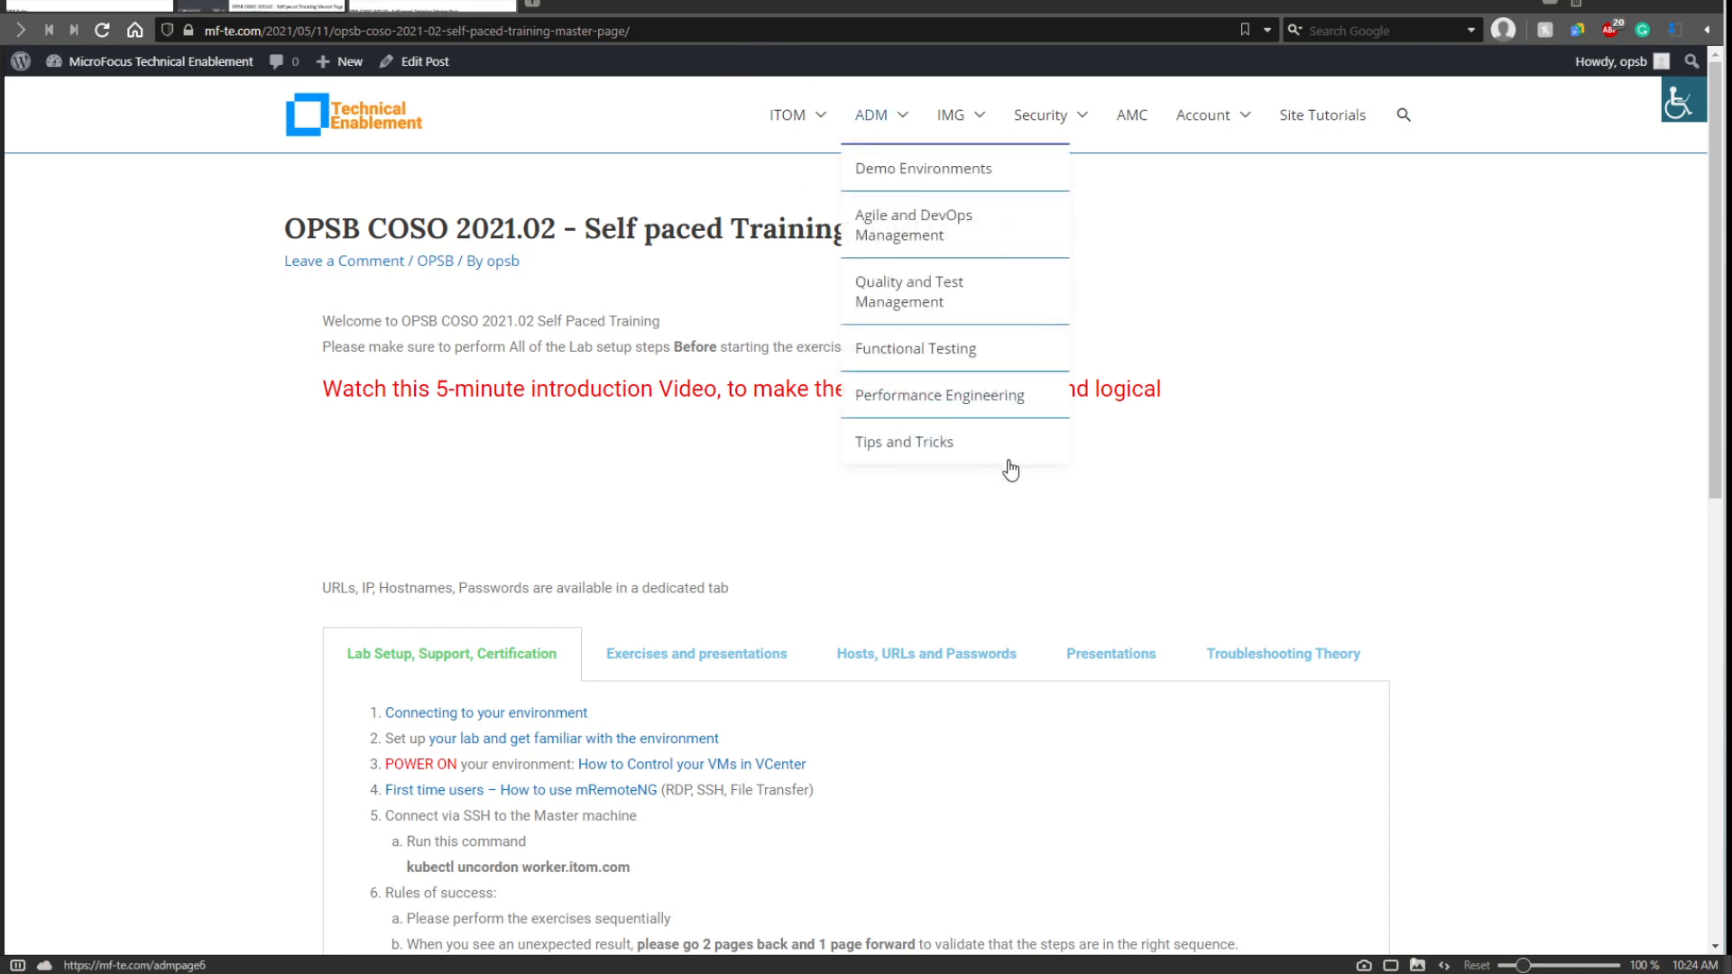
scroll(924, 478, "down", 1)
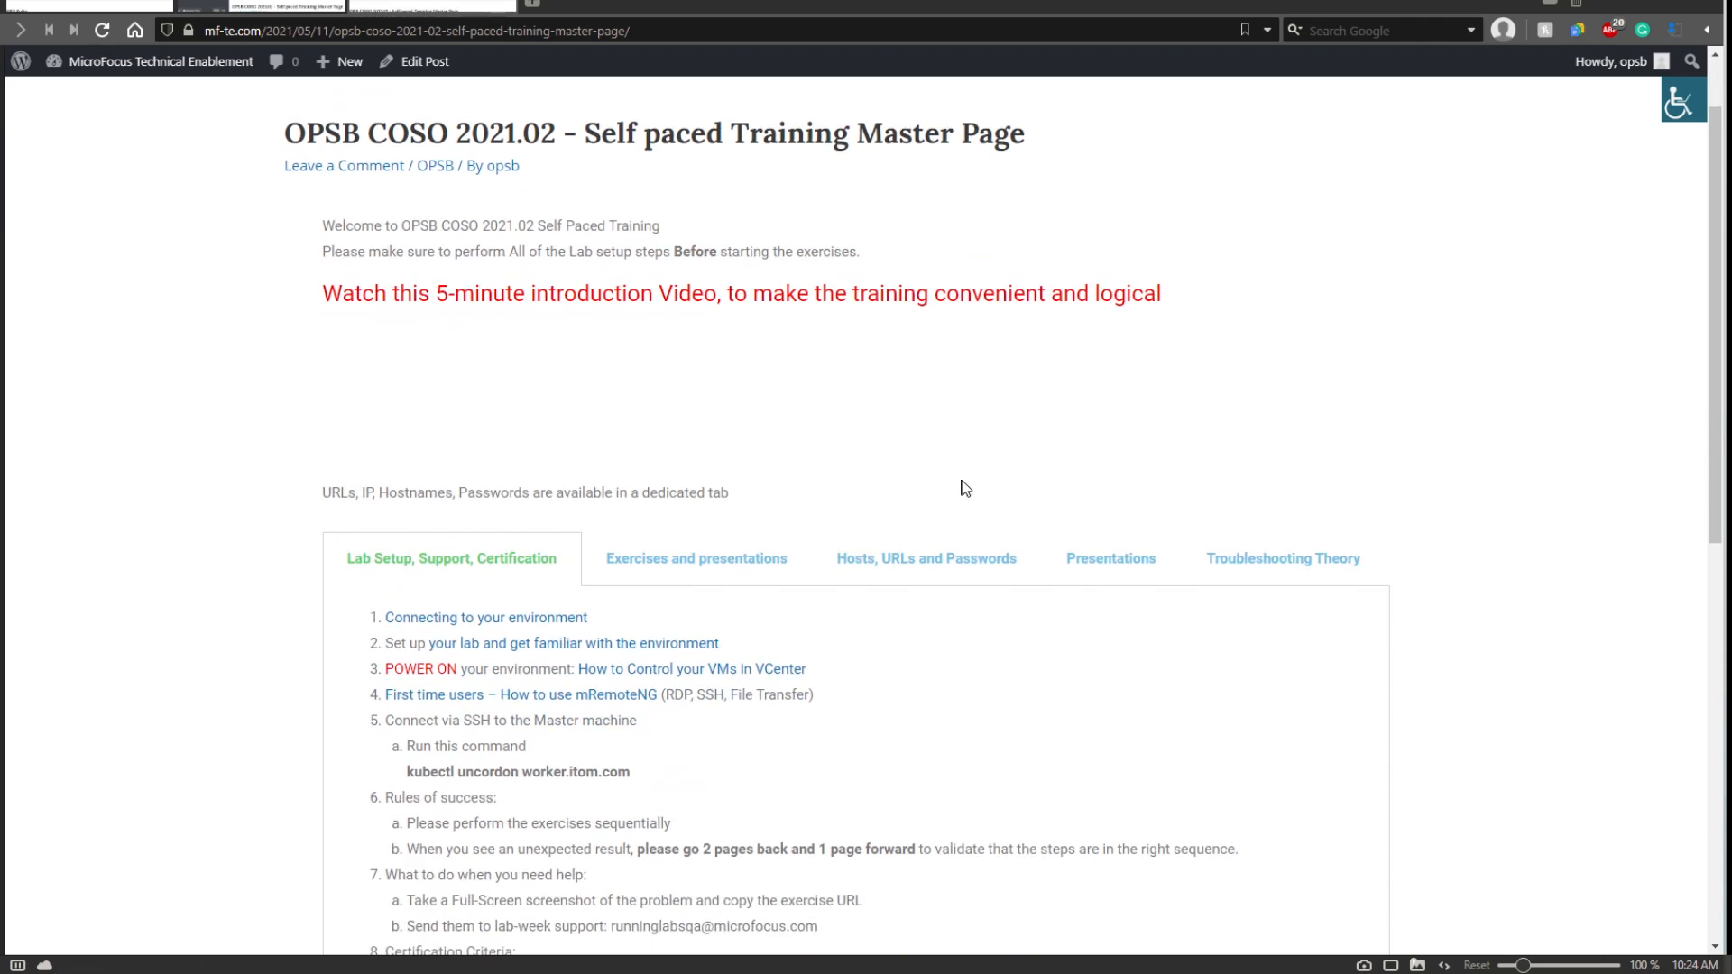
left_click_drag(335, 226, 645, 199)
left_click(738, 237)
left_click_drag(463, 251, 520, 258)
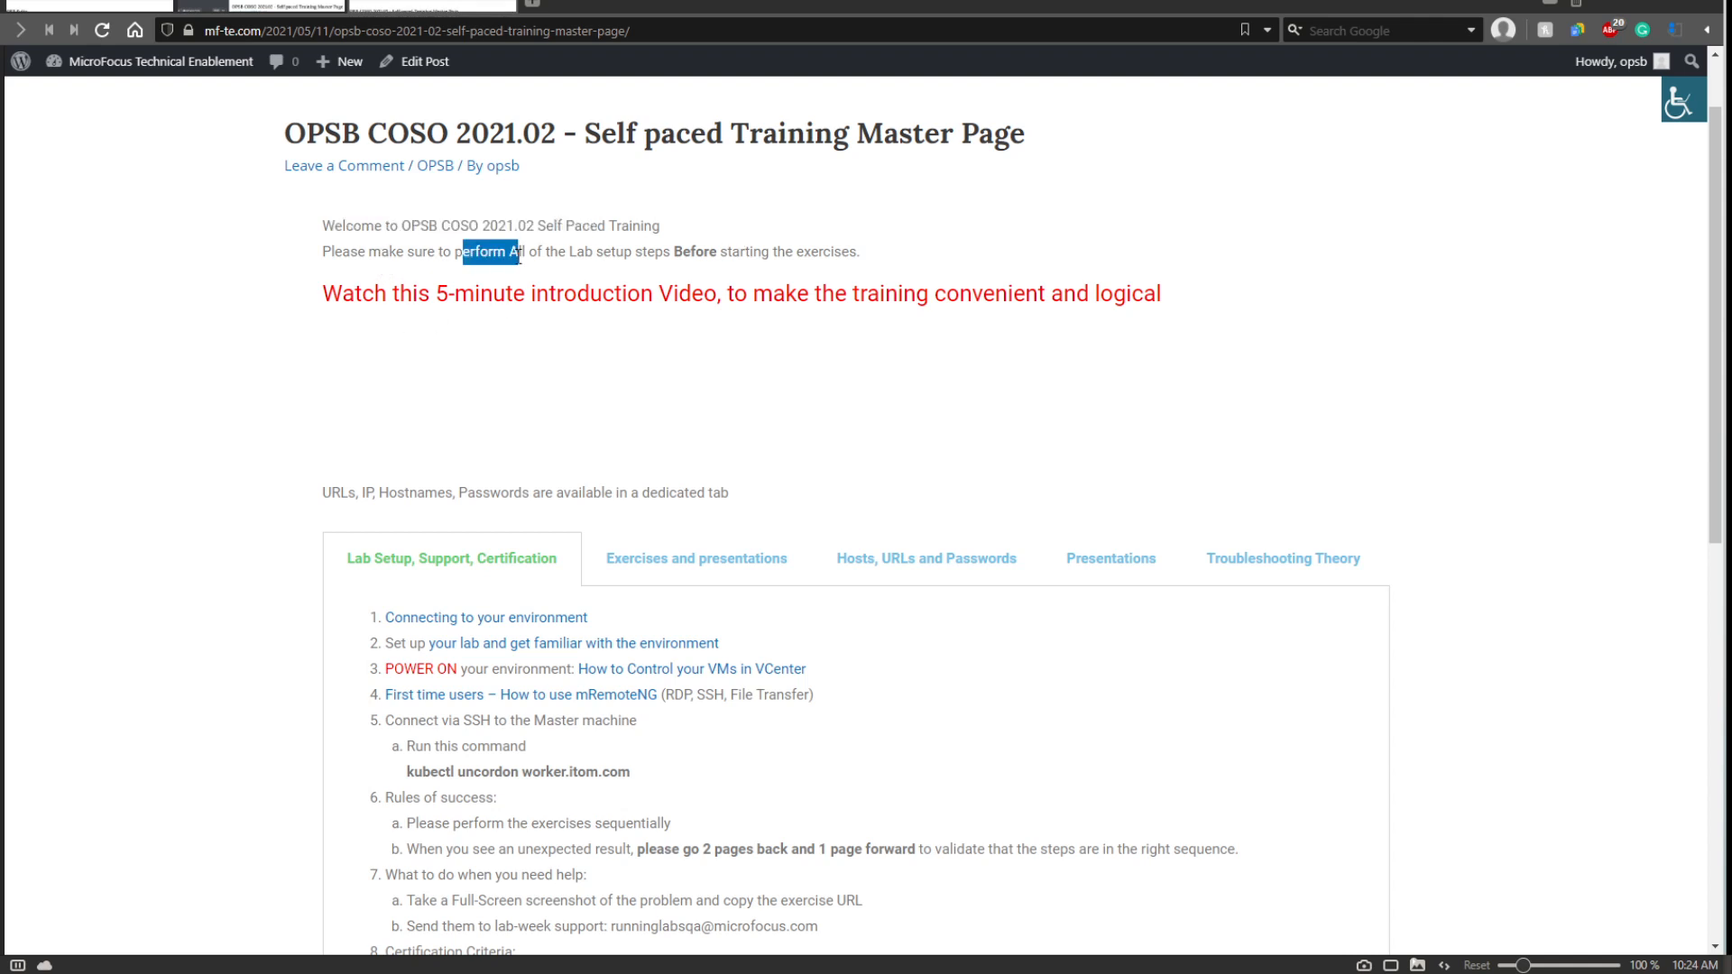
left_click(572, 257)
scroll(680, 363, "down", 5)
scroll(742, 421, "up", 4)
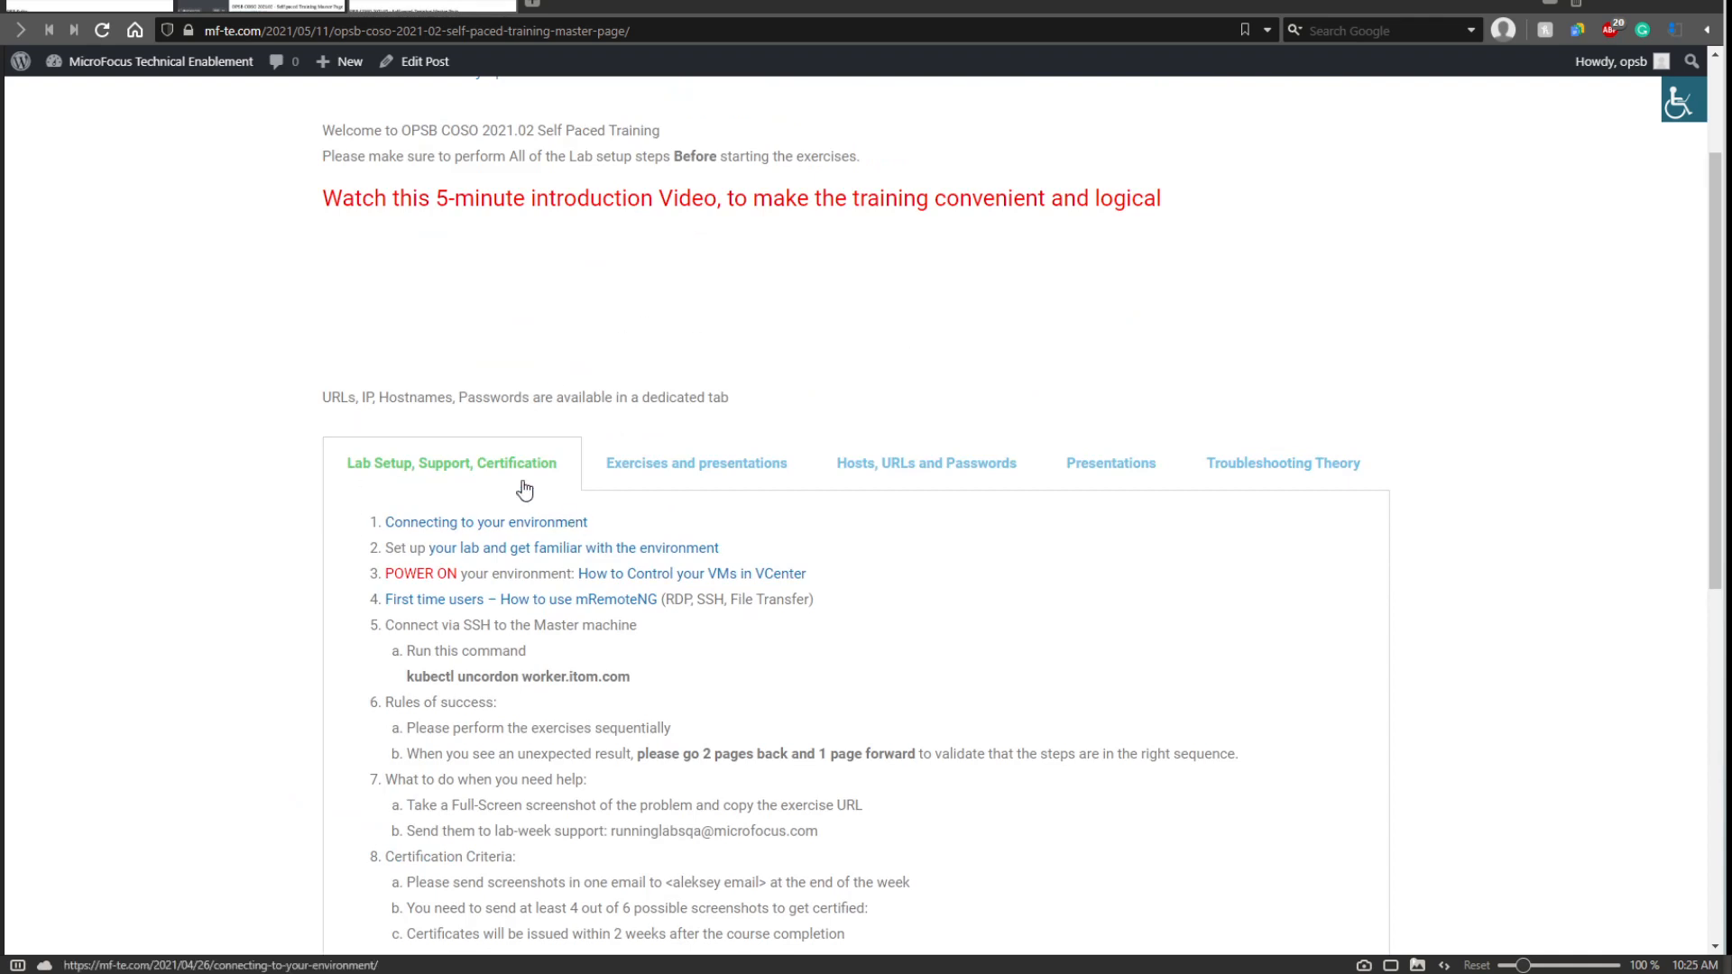
scroll(548, 494, "down", 2)
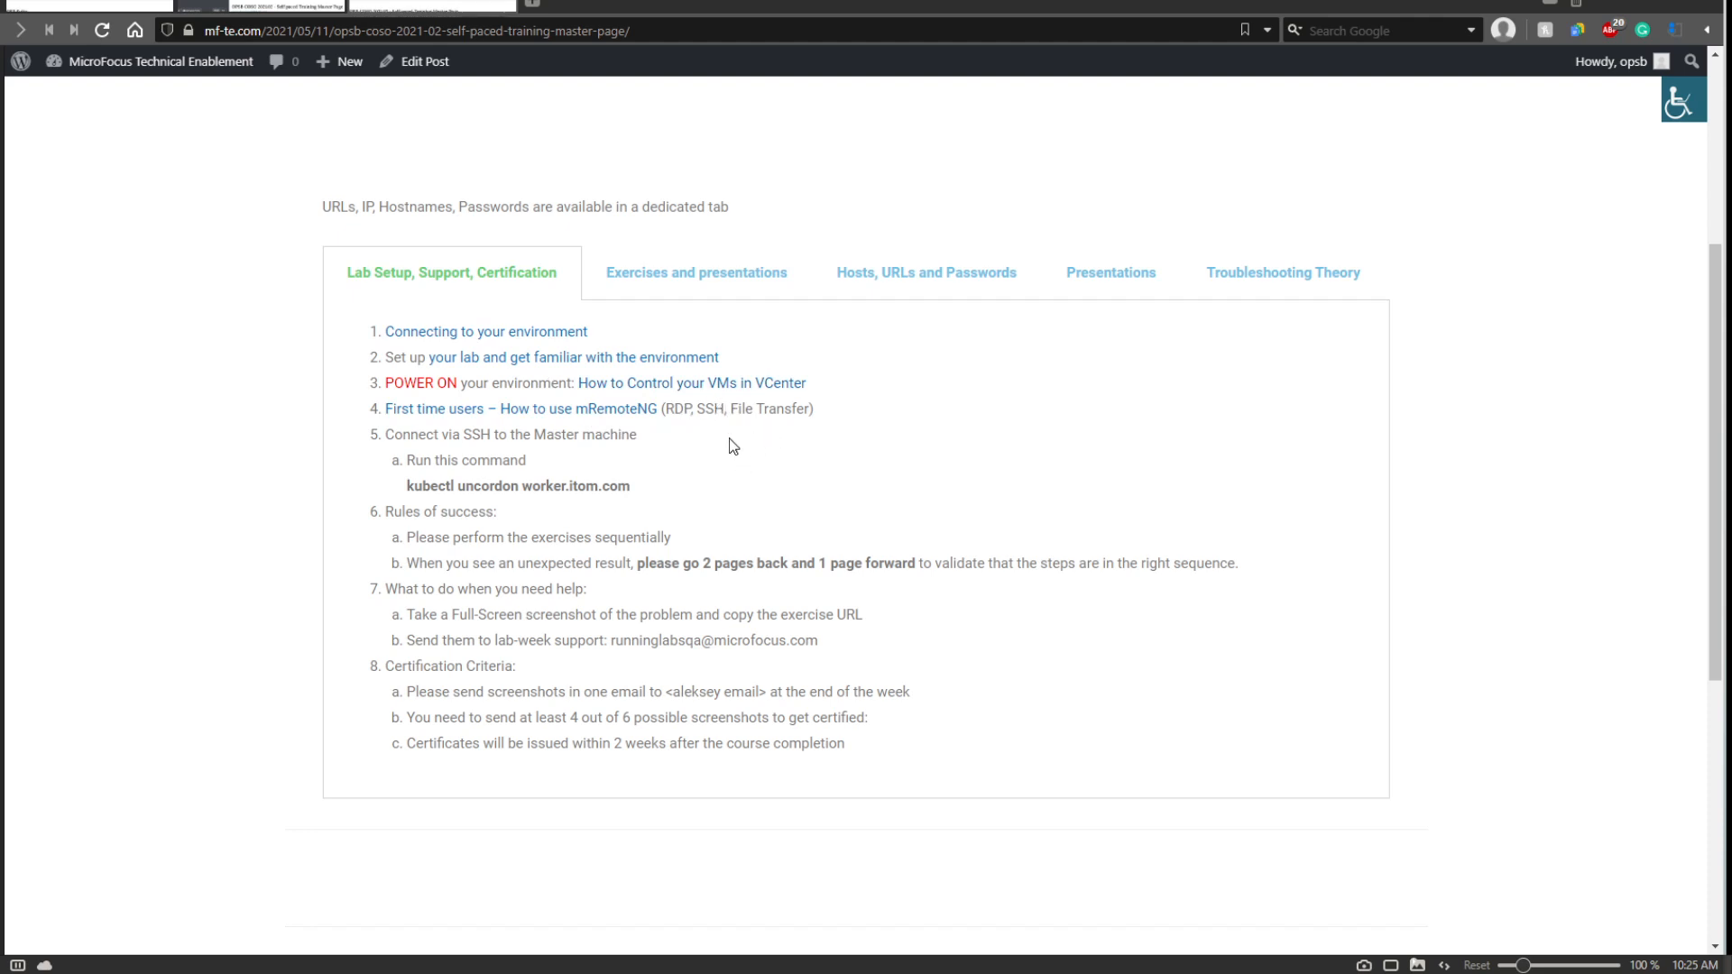
left_click_drag(638, 491, 555, 487)
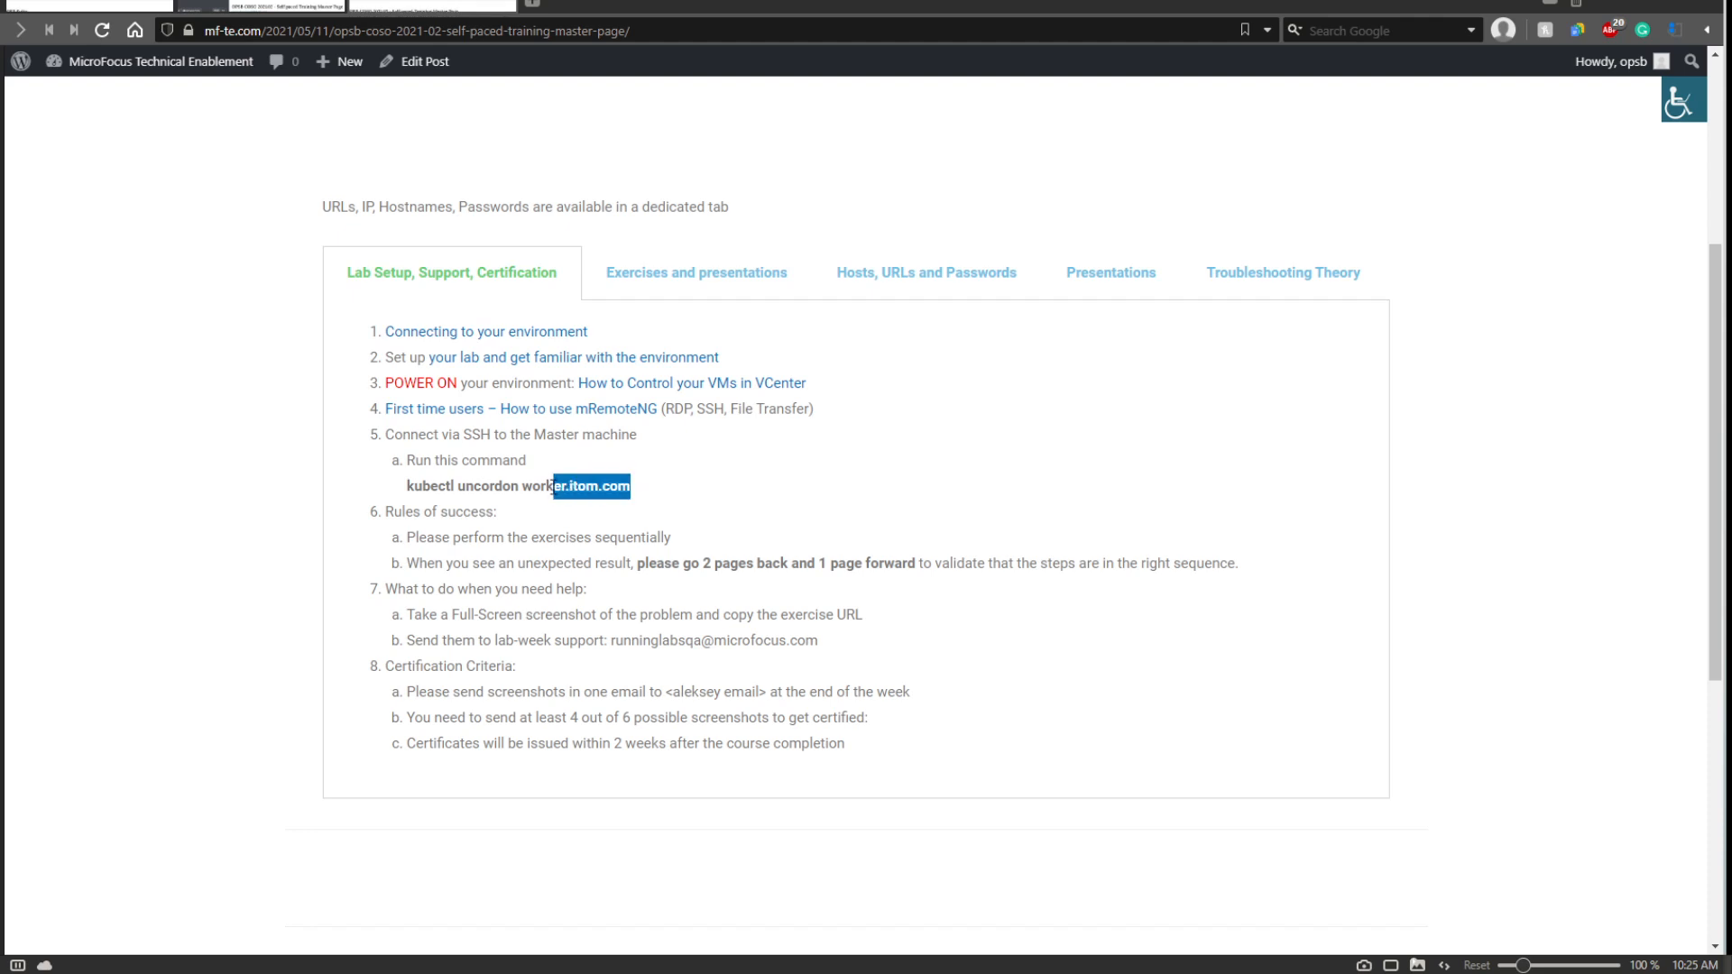
left_click(638, 487)
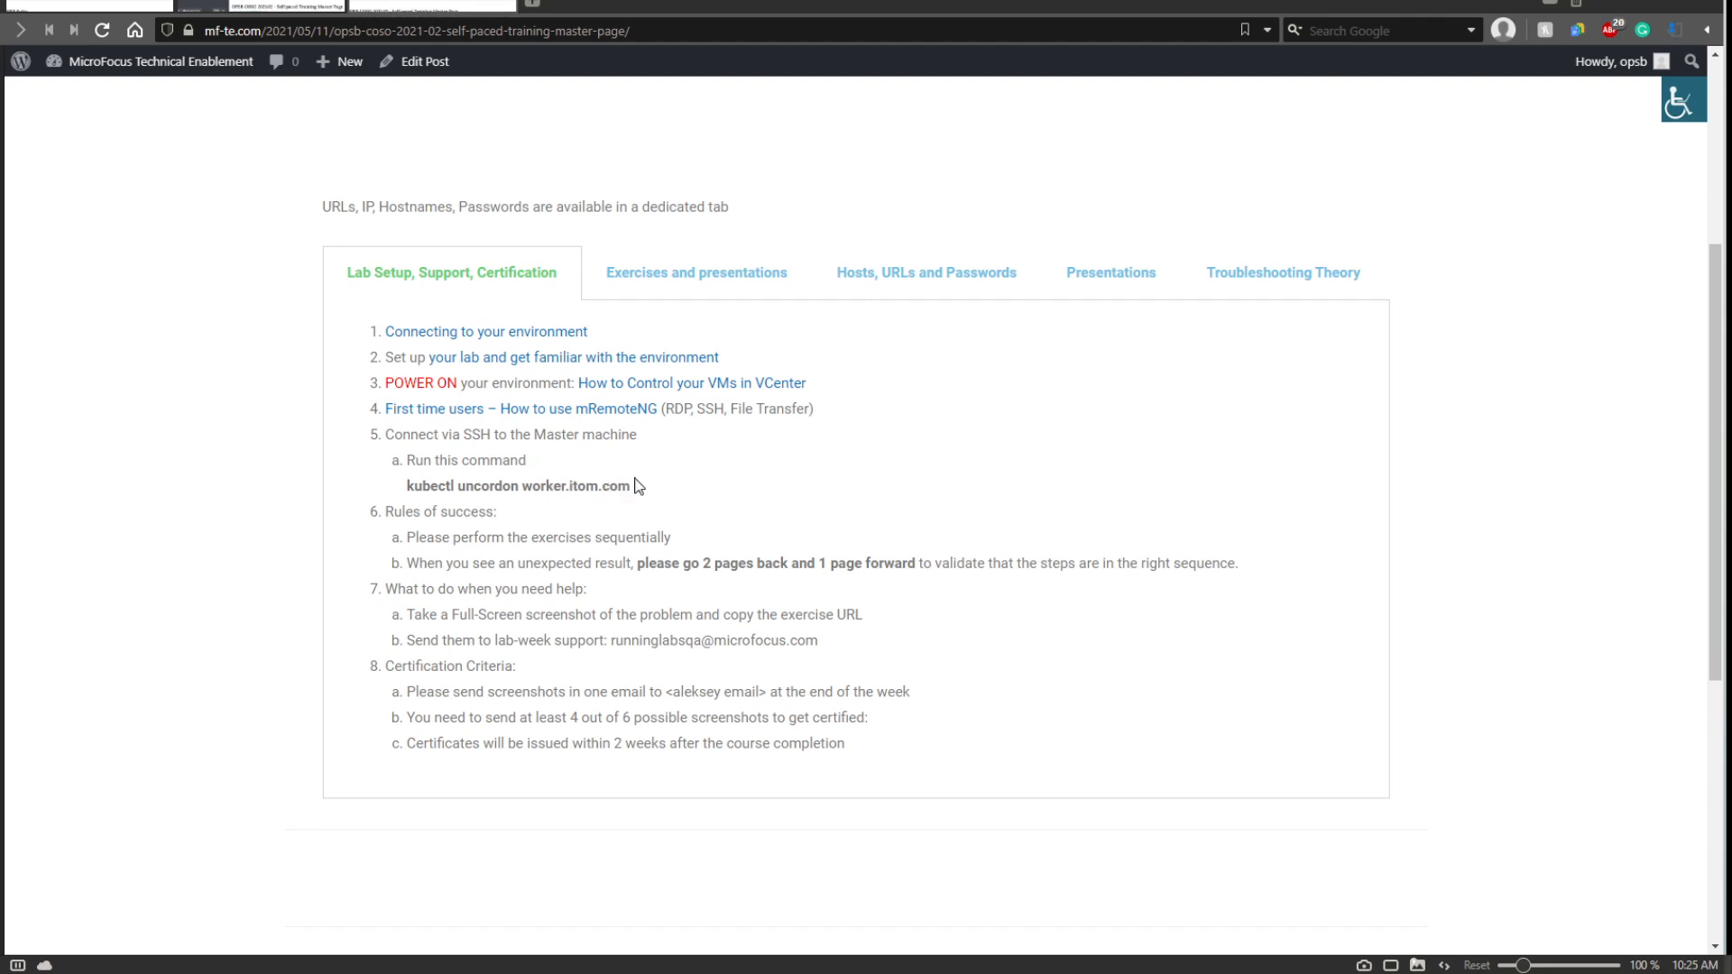
Open the Fix some bugs in the environment exercise from the Exercises and presentations tab to check its uncordon instructions.
left_click(646, 287)
scroll(629, 394, "down", 6)
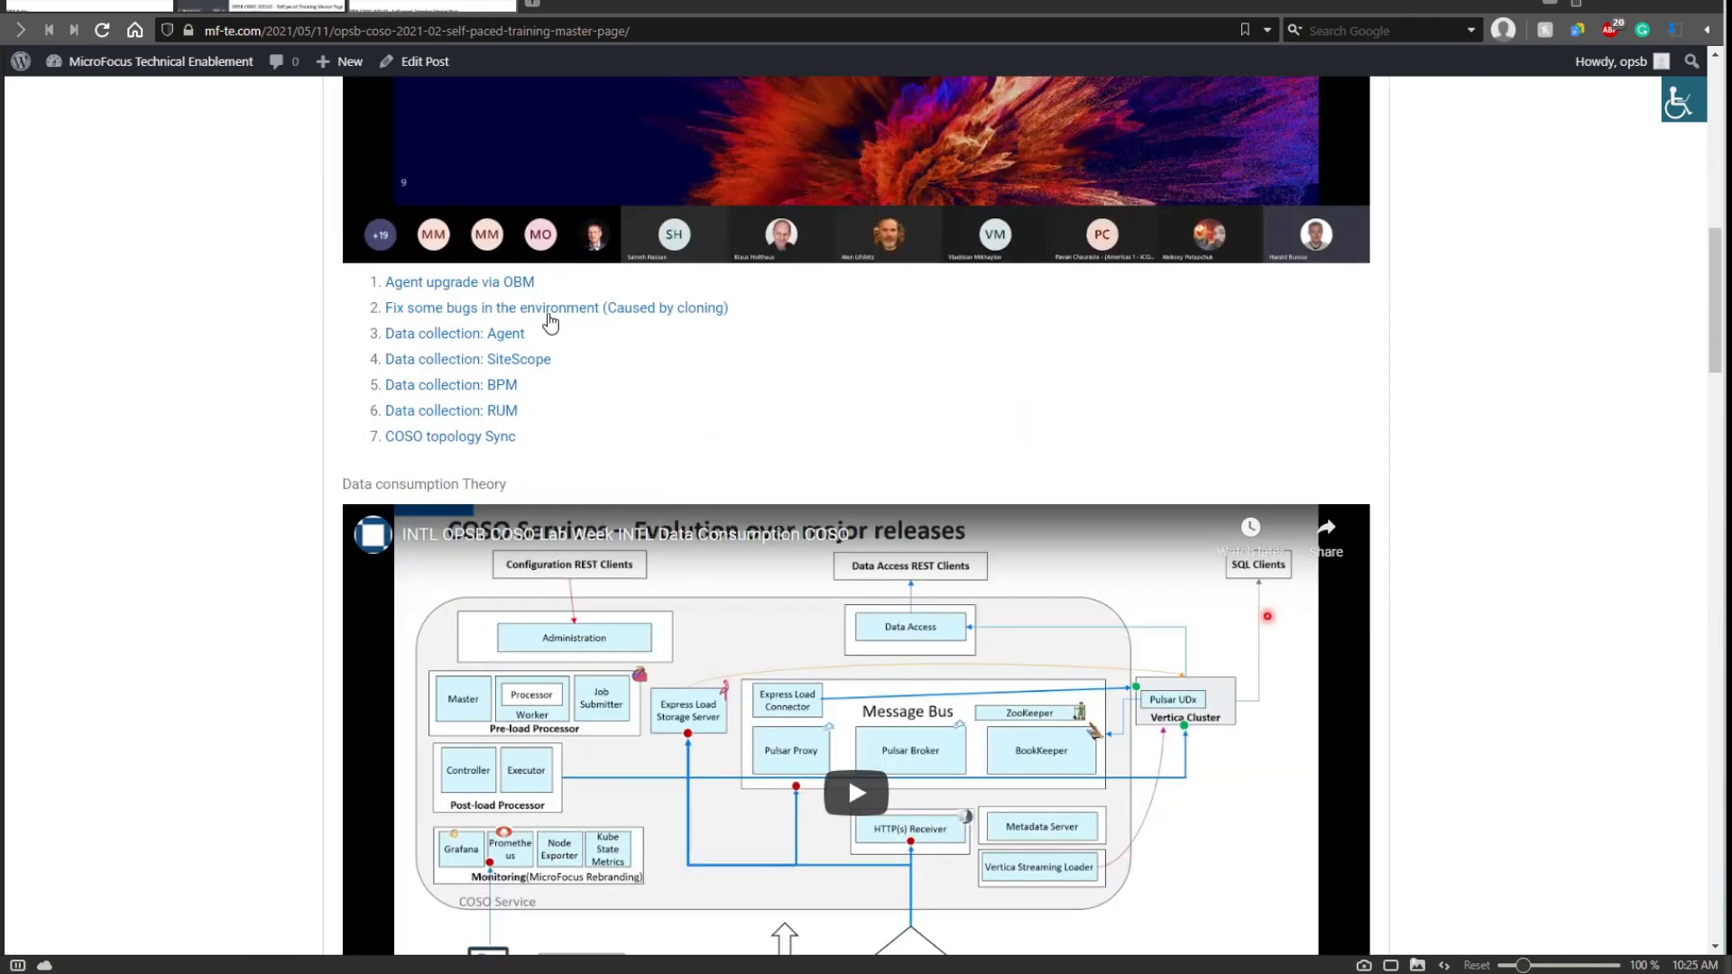
left_click(692, 308)
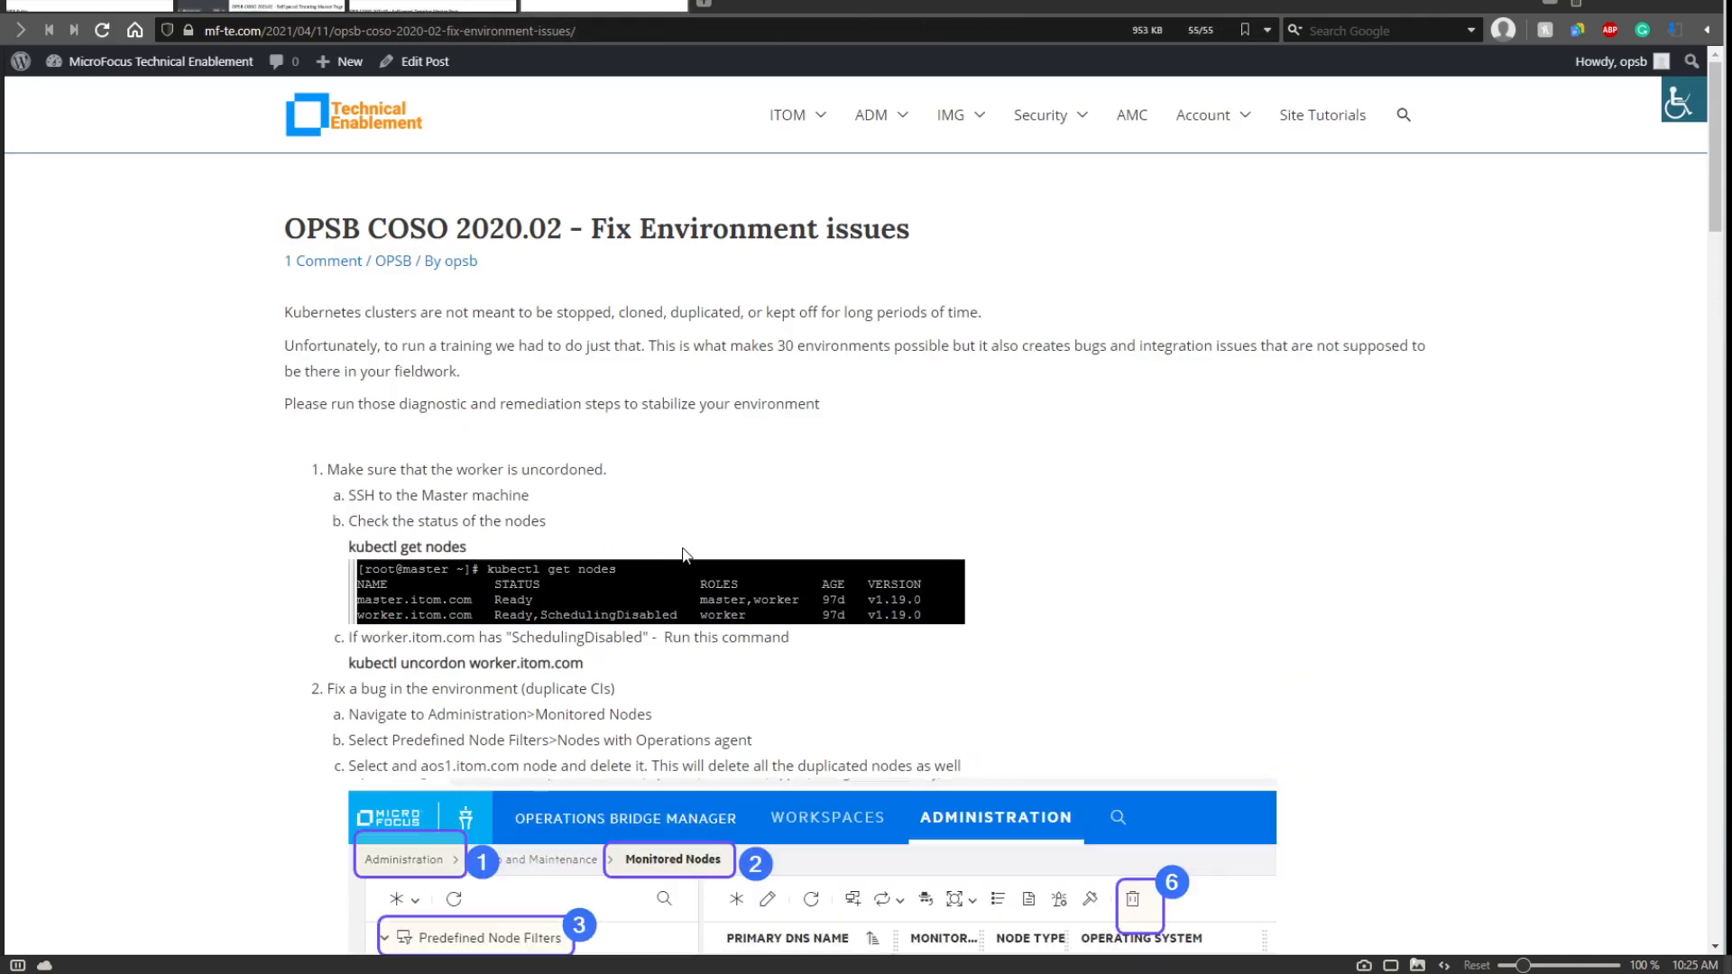
In the Elementor editor, delete the Connect via SSH item and its kubectl uncordon command from the Lab Setup list and update the page.
left_click(221, 7)
scroll(347, 596, "up", 3)
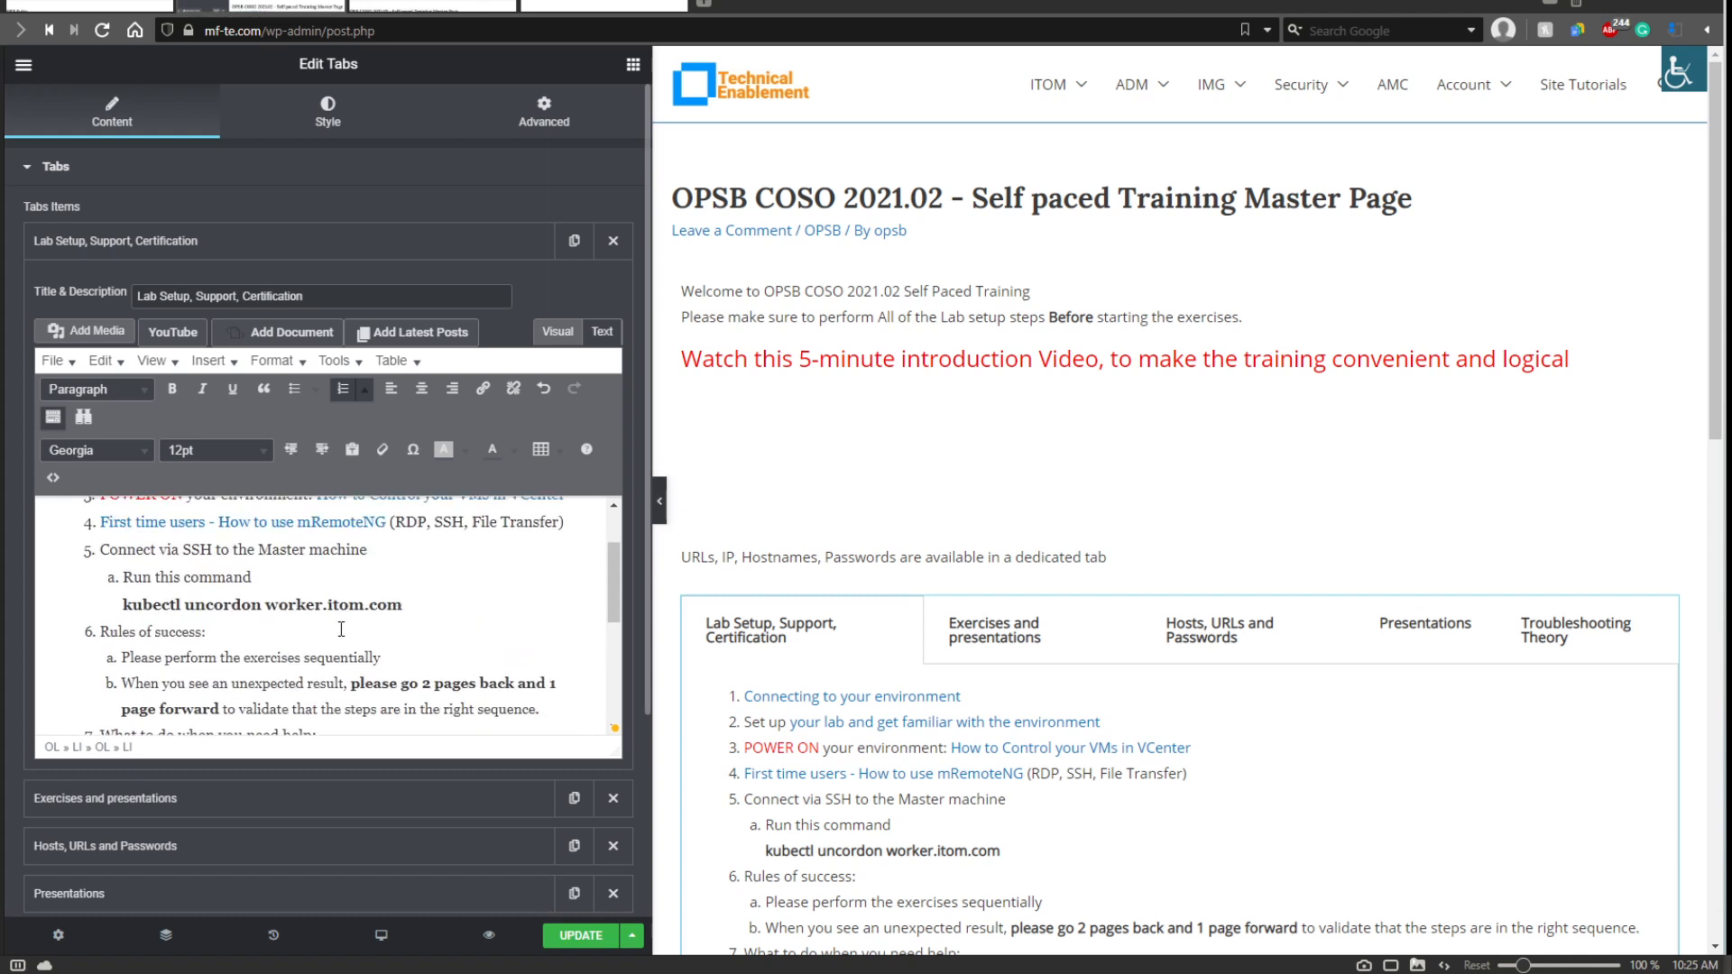
left_click_drag(449, 601, 107, 541)
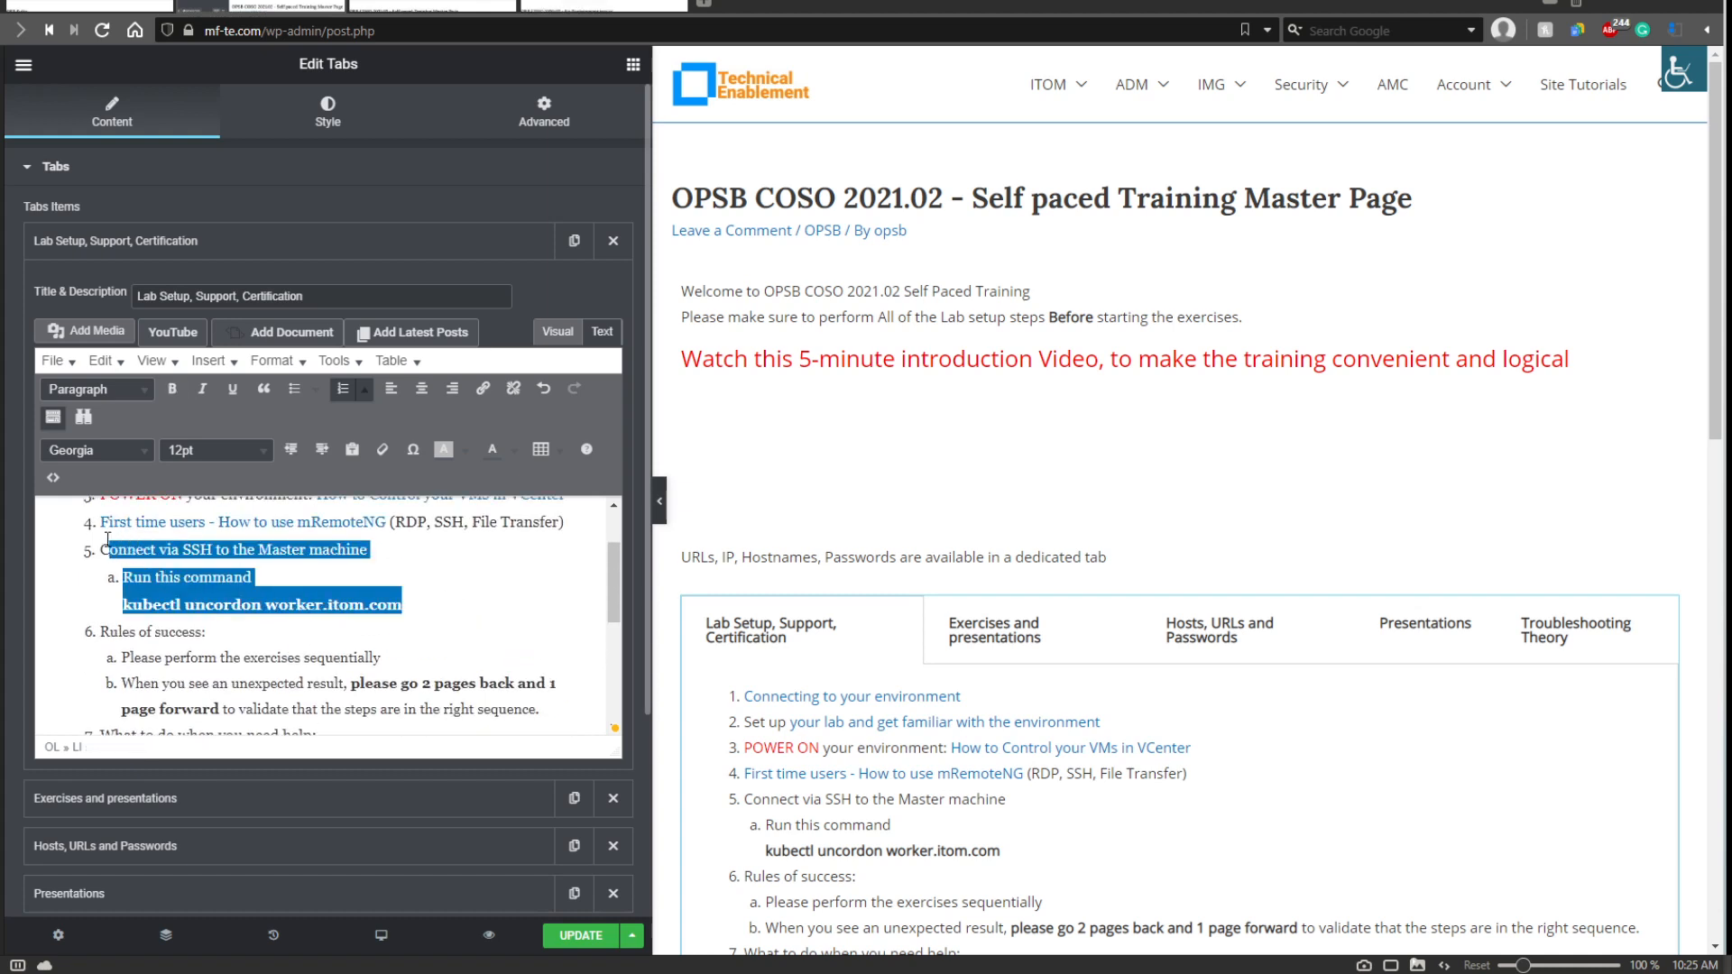
key("Delete")
key("Delete")
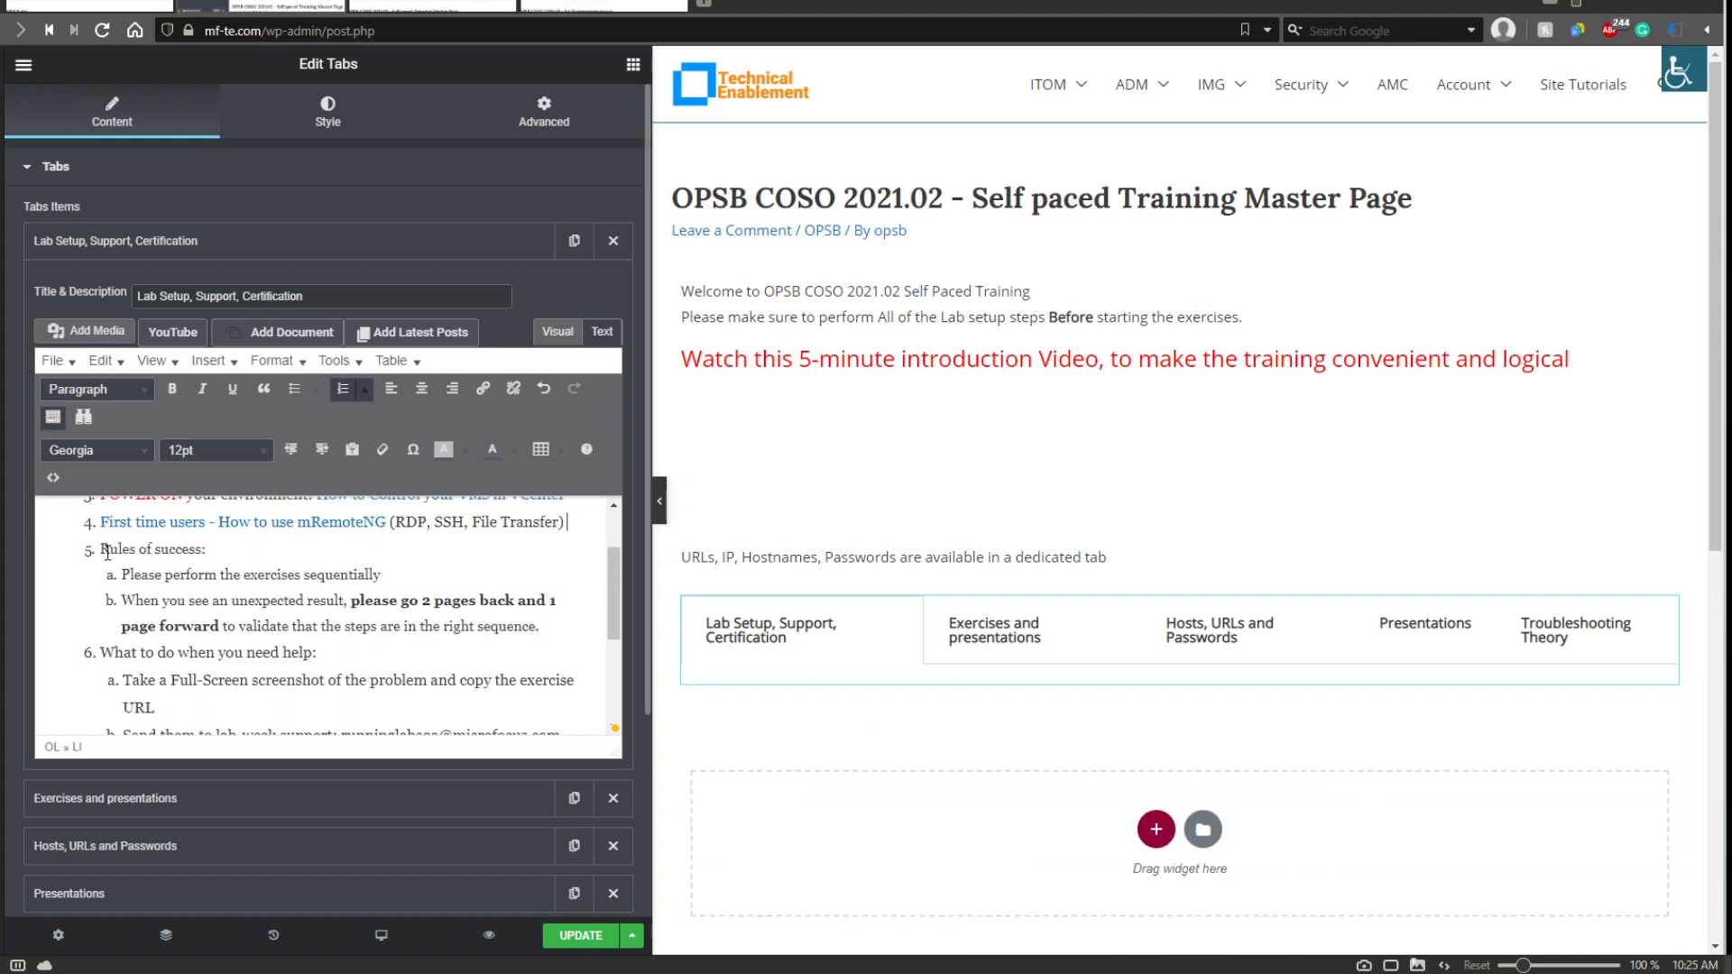
left_click(561, 943)
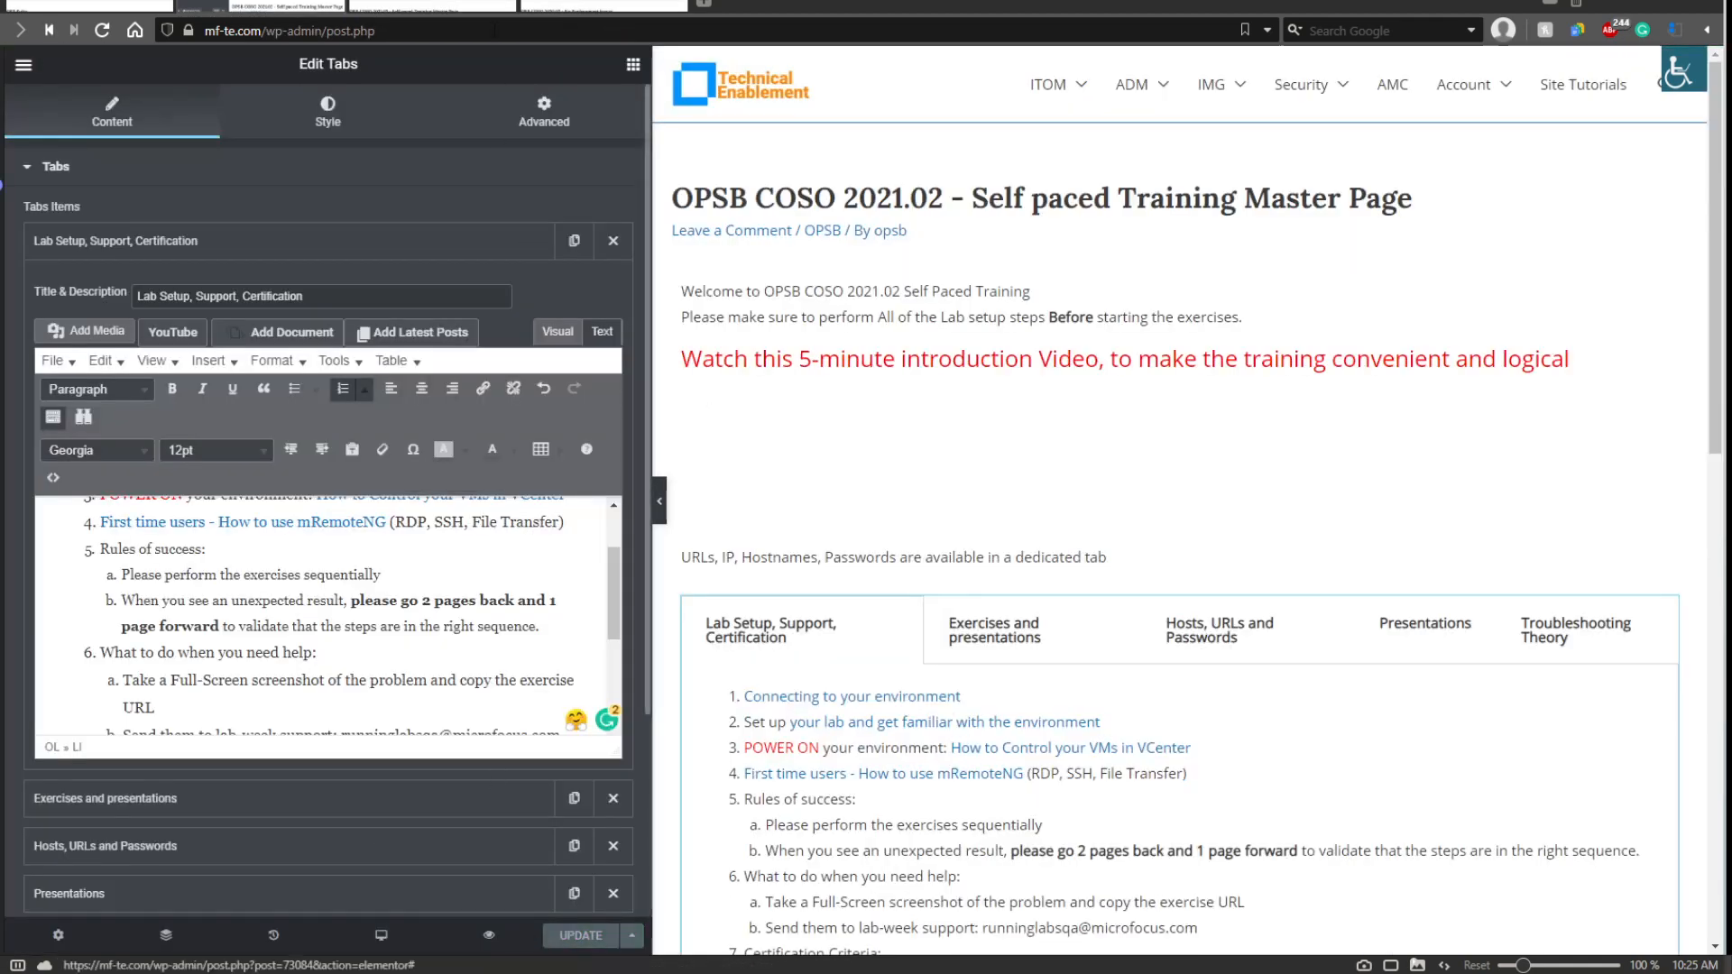
Preview the updated page and review the Rules of success in the Lab Setup, Support, Certification tab.
left_click(489, 935)
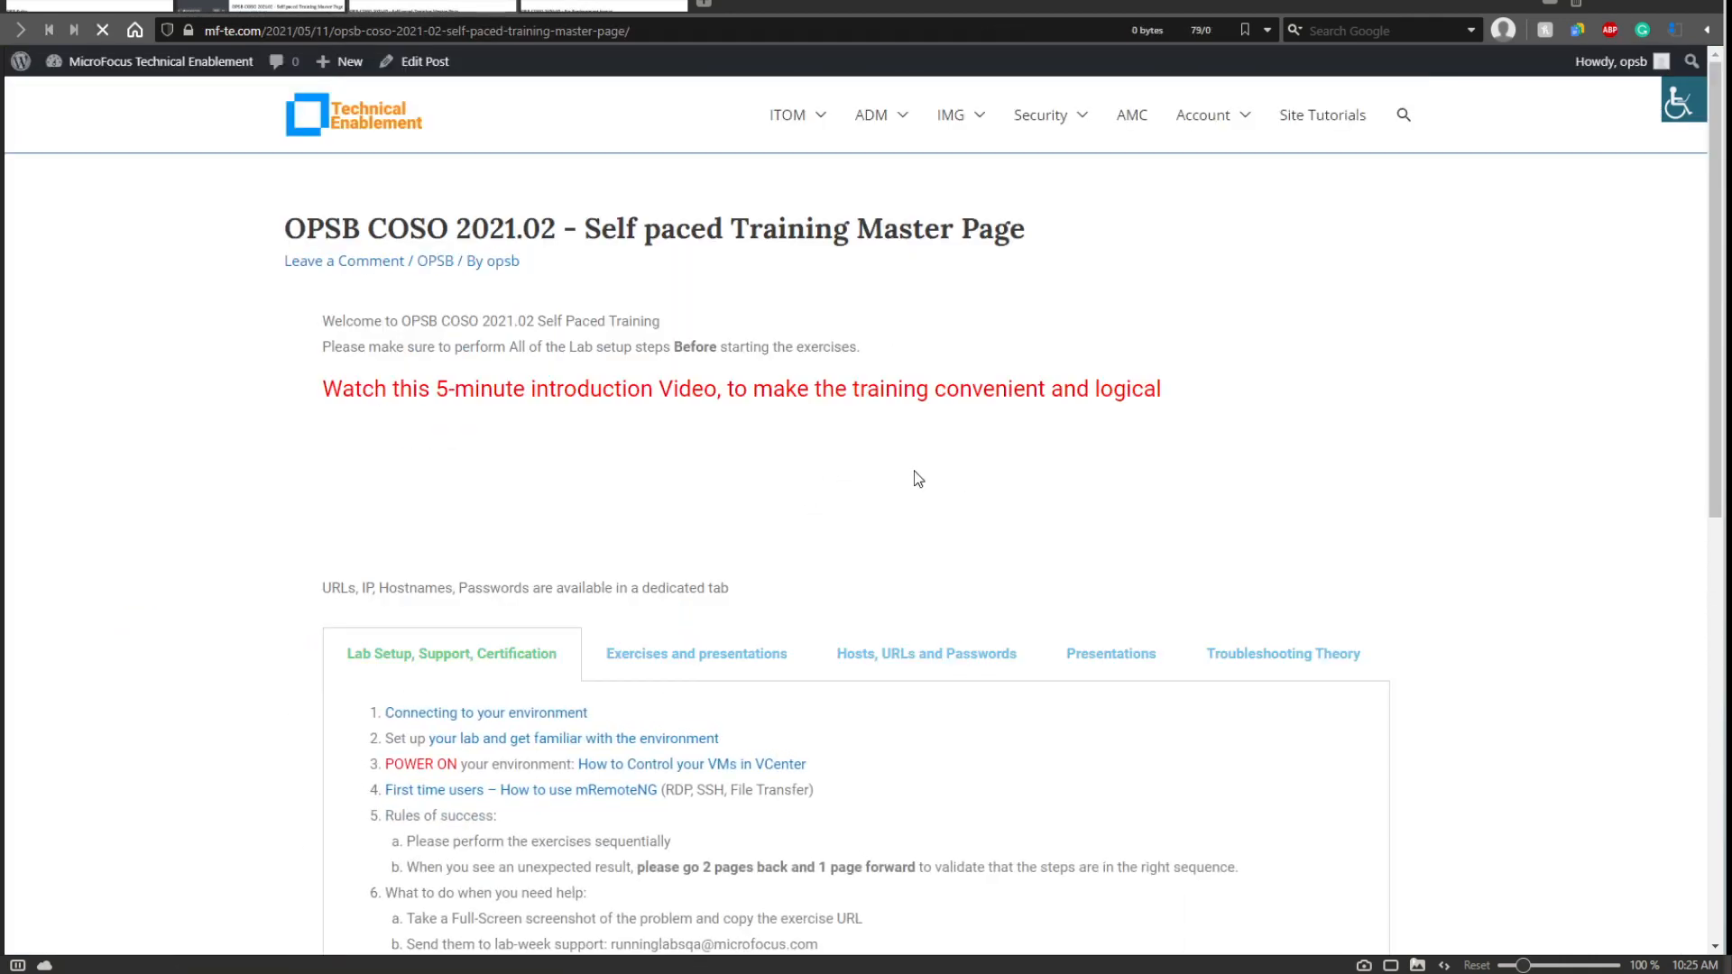
scroll(912, 471, "down", 4)
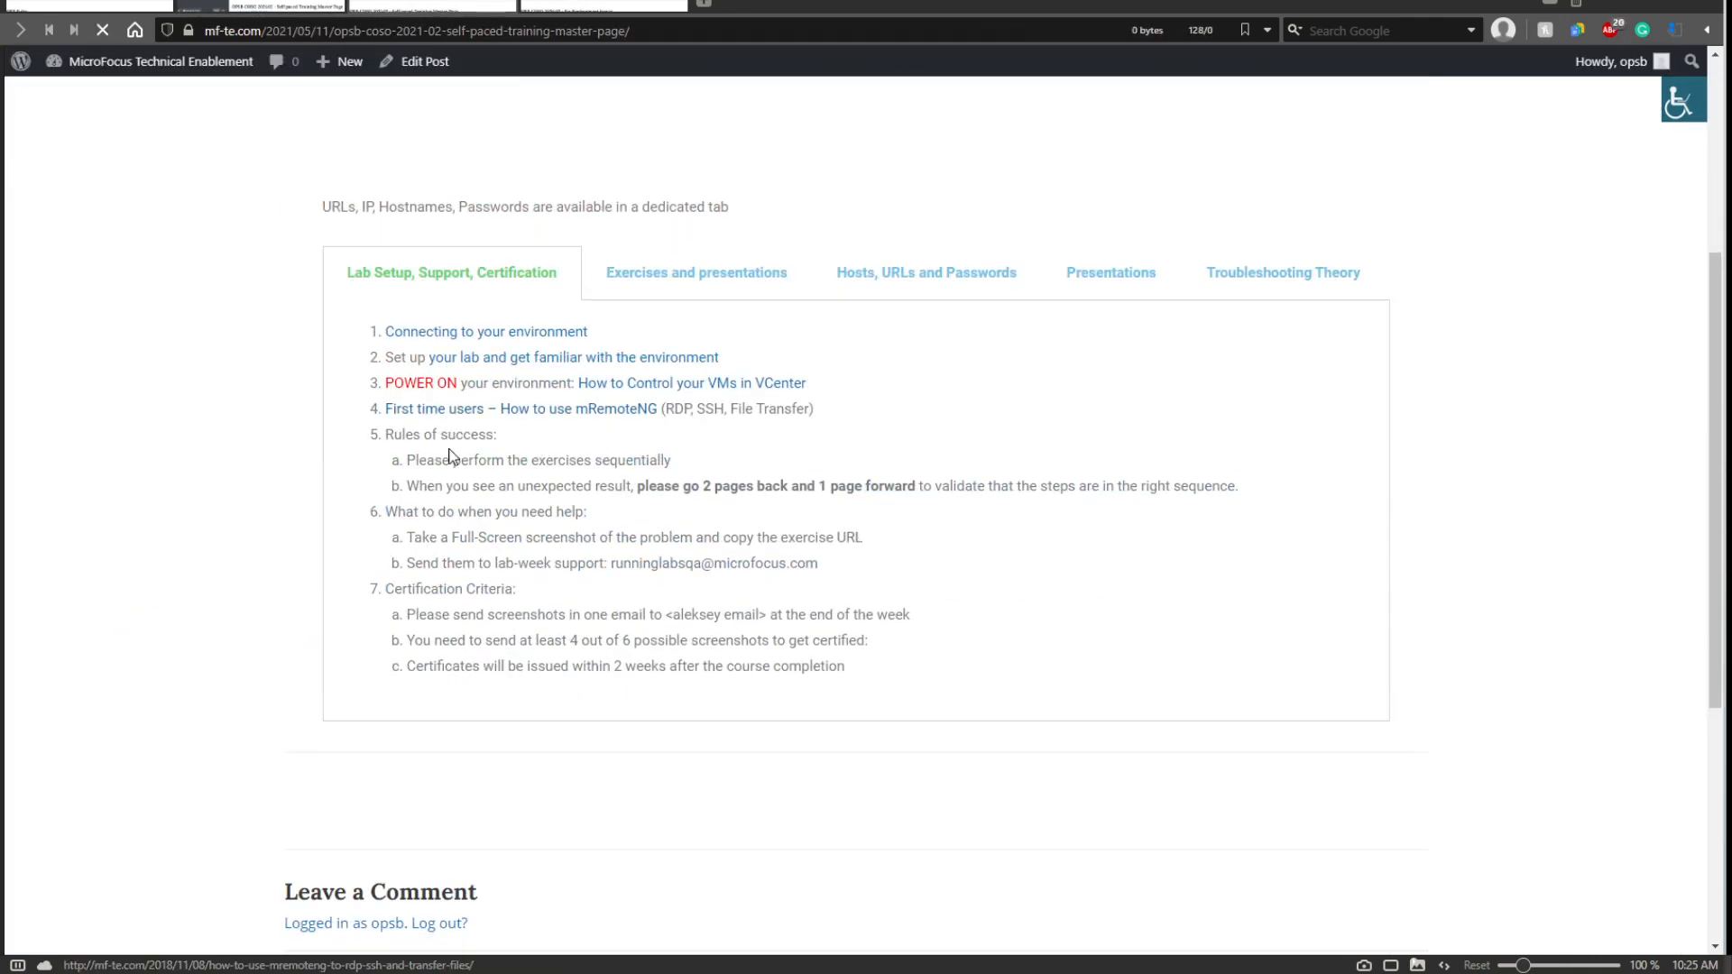
left_click_drag(416, 463, 667, 464)
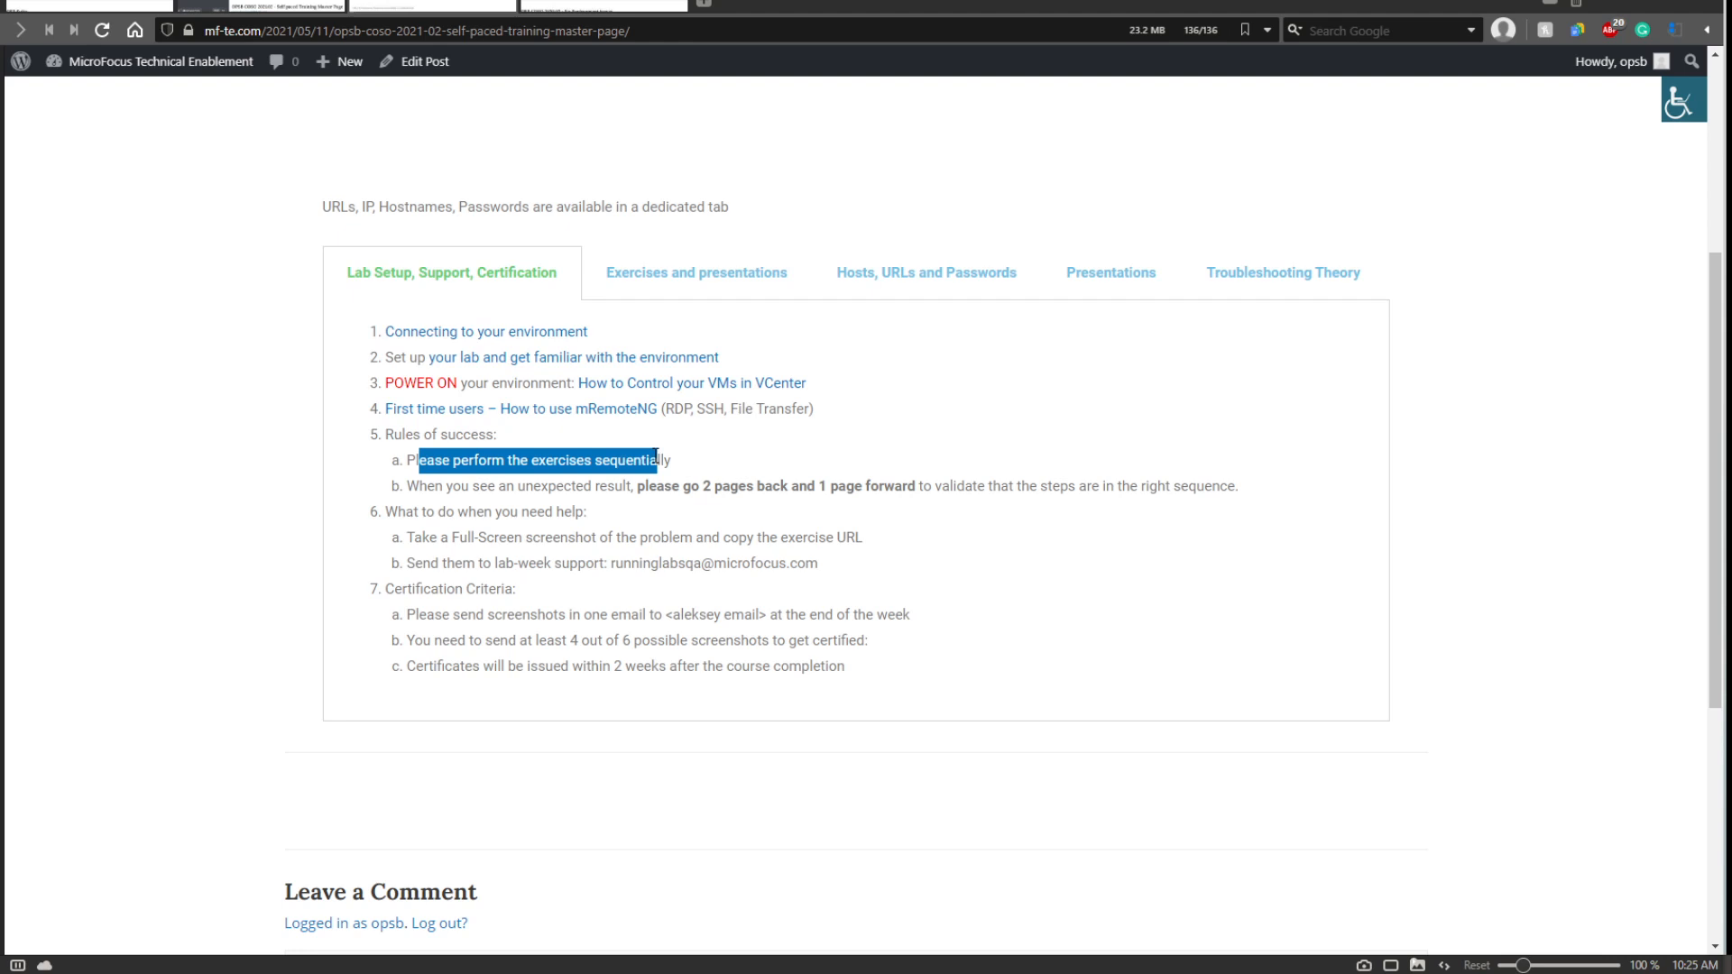
left_click(560, 487)
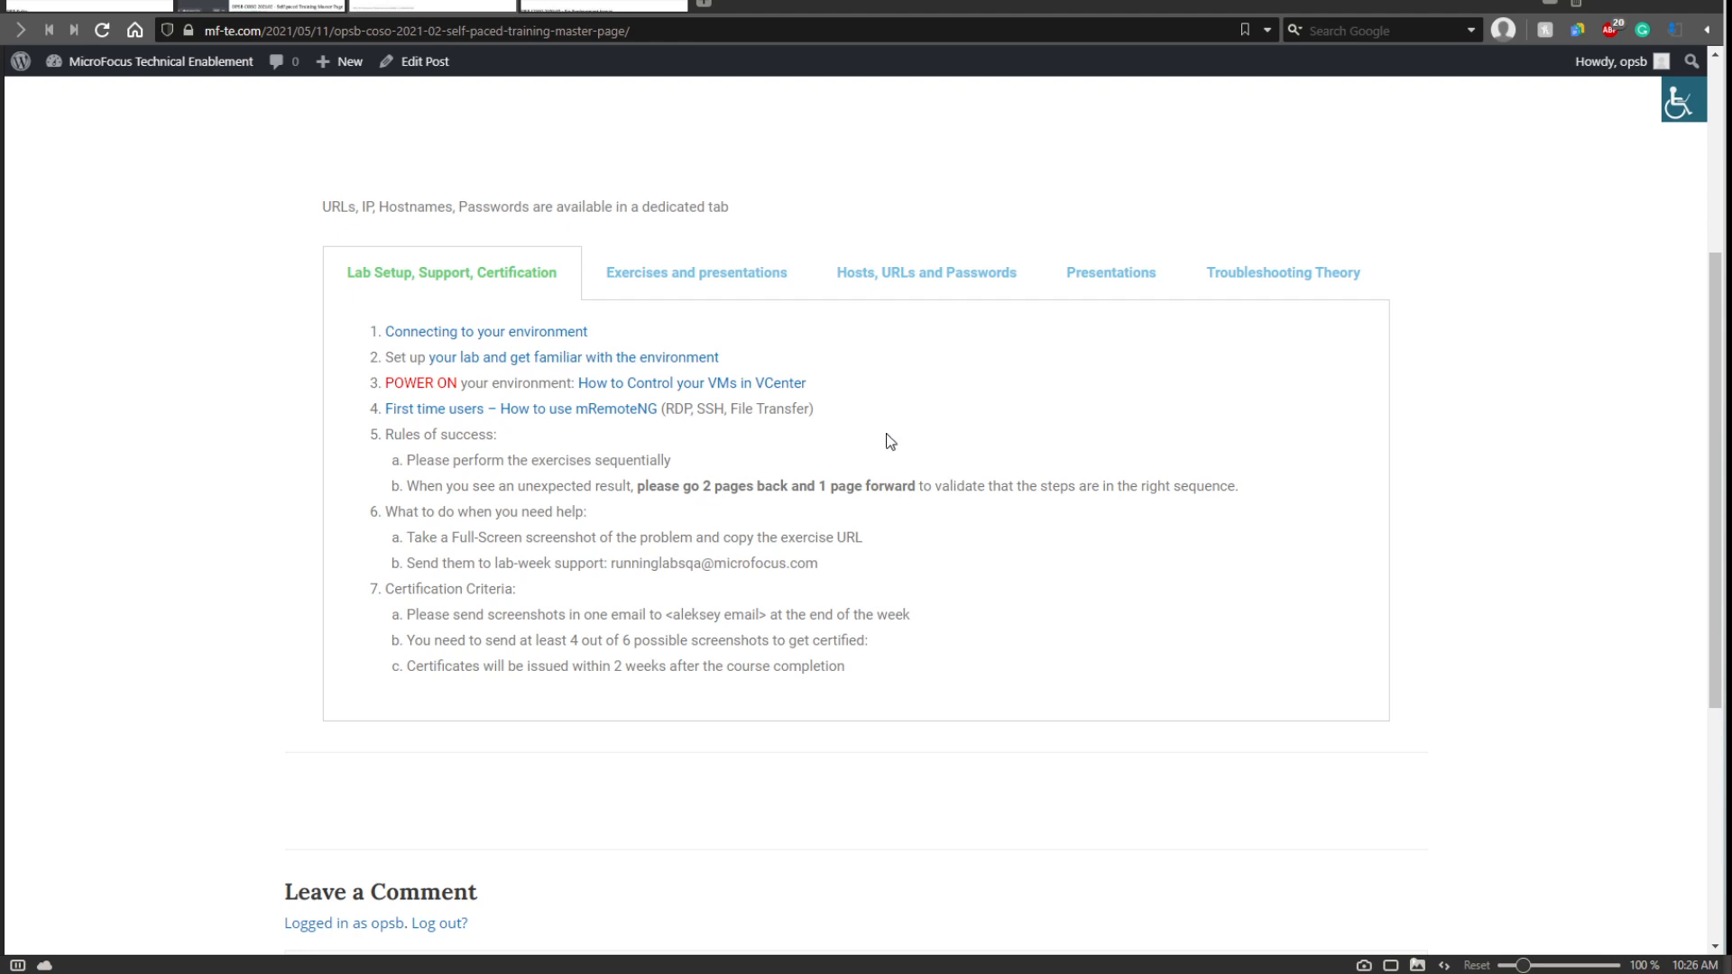
Review the help instructions and Certification Criteria on the previewed page, and display the Exercises and presentations tab.
scroll(846, 506, "down", 2)
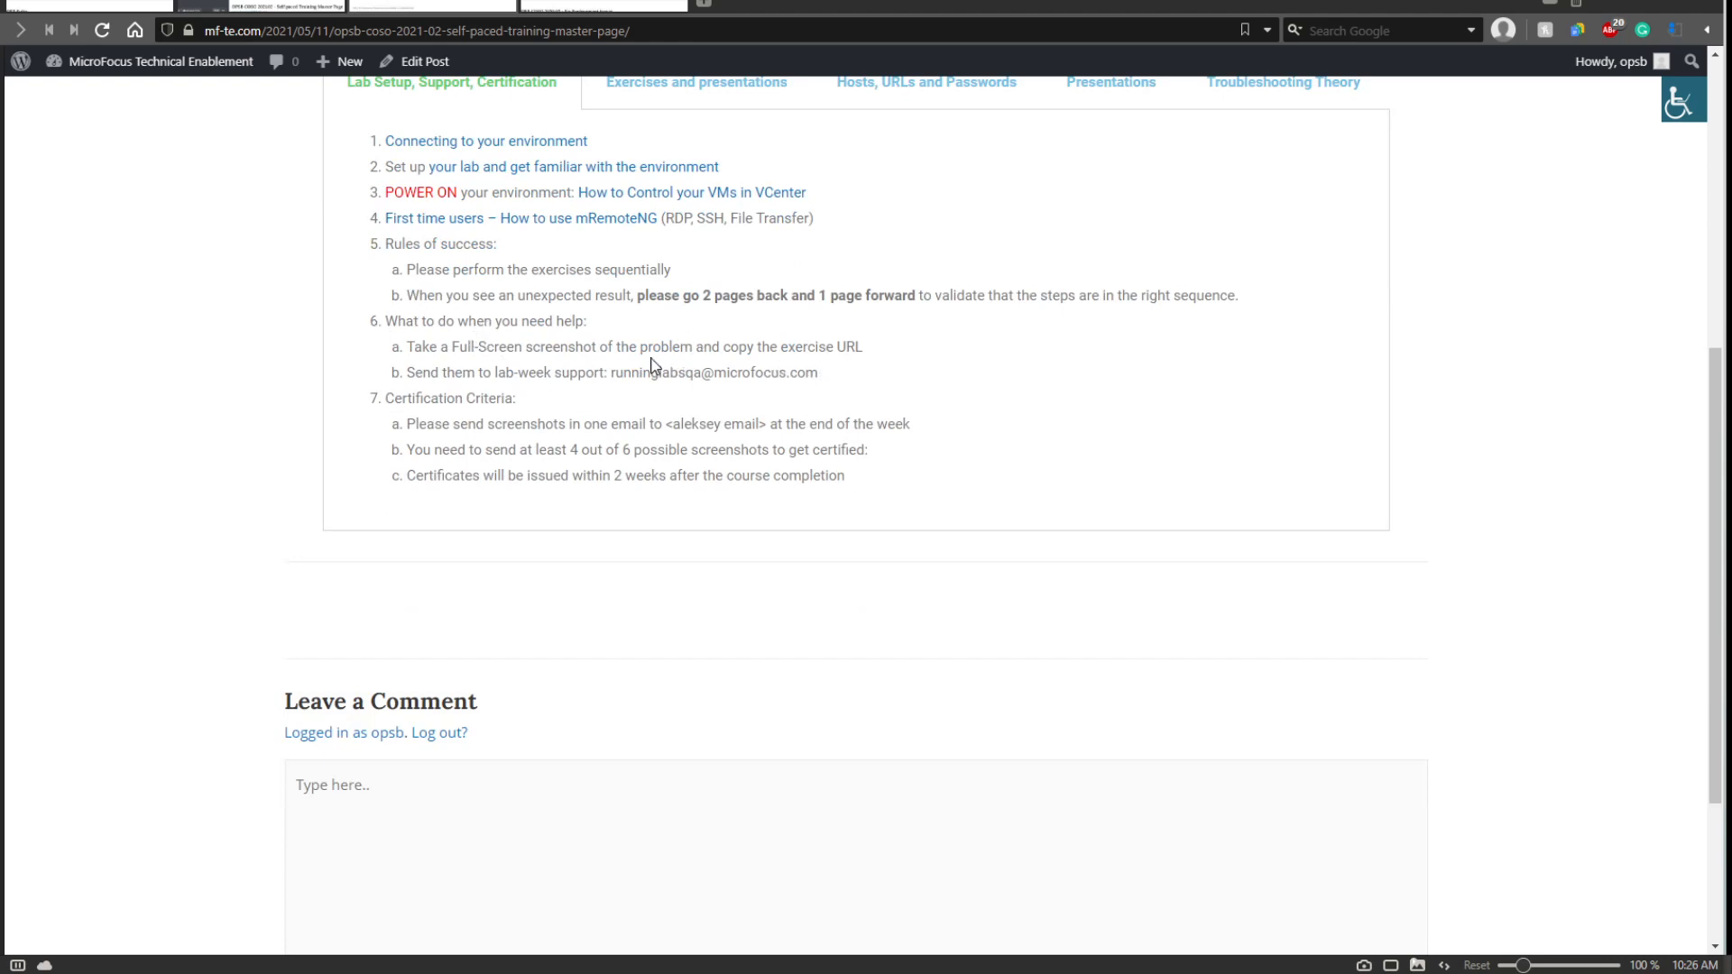
scroll(622, 378, "down", 3)
scroll(631, 397, "up", 2)
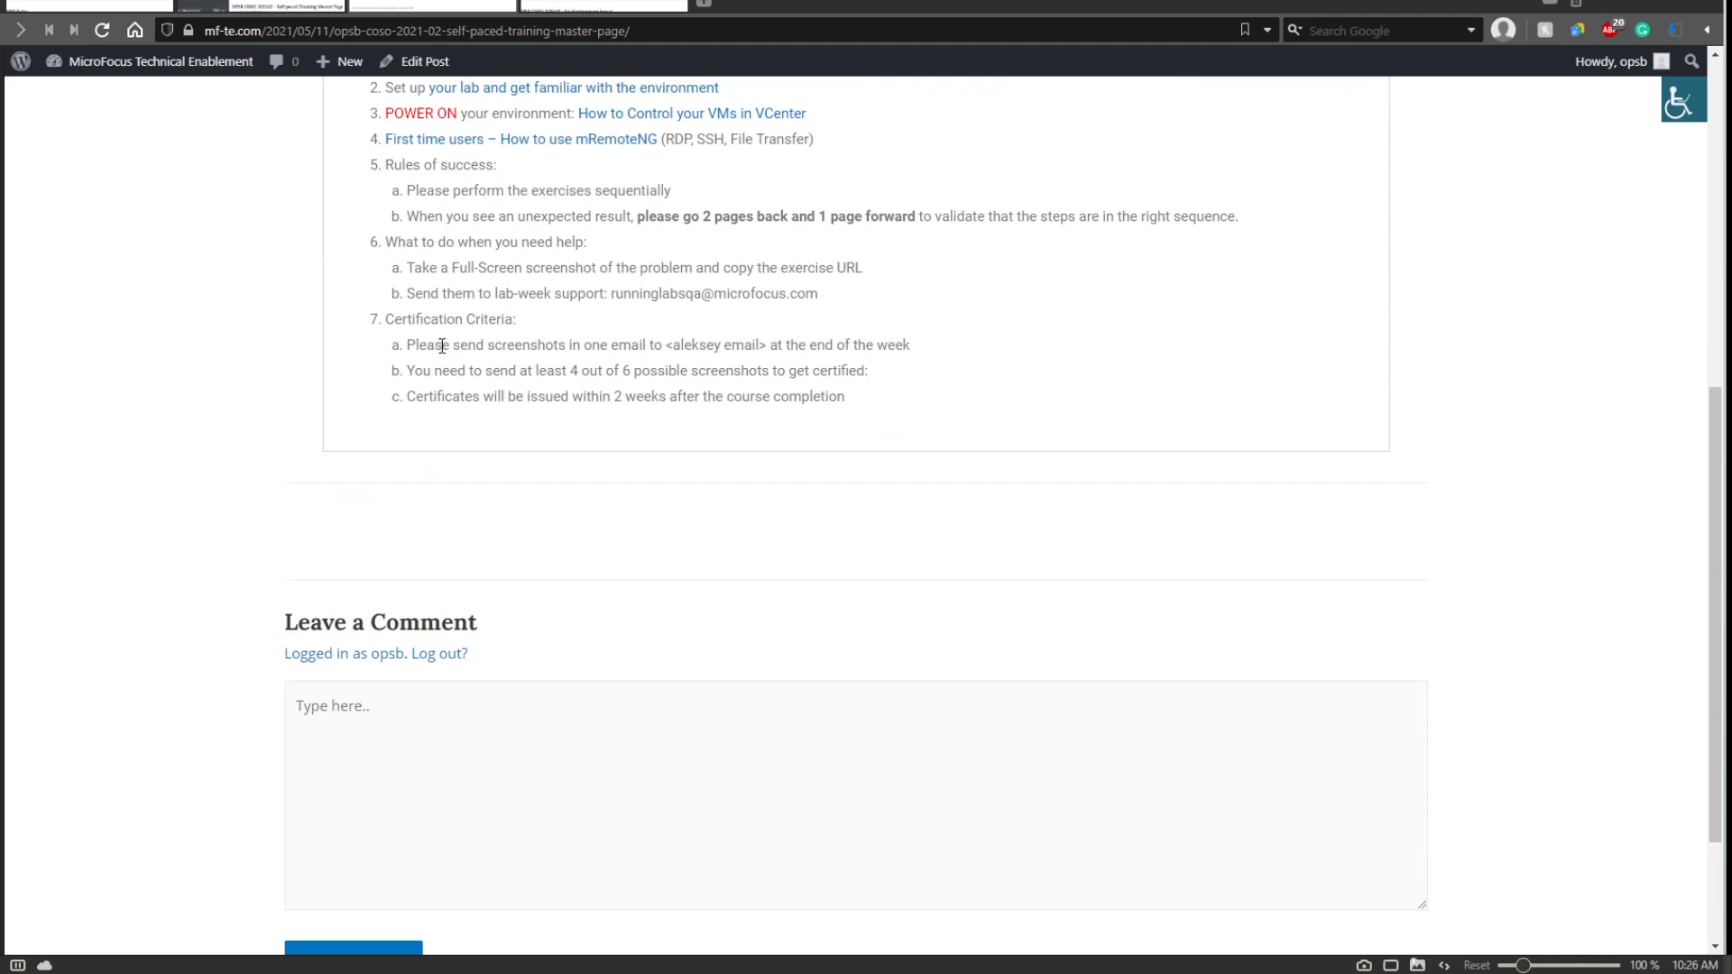
left_click_drag(442, 345, 634, 348)
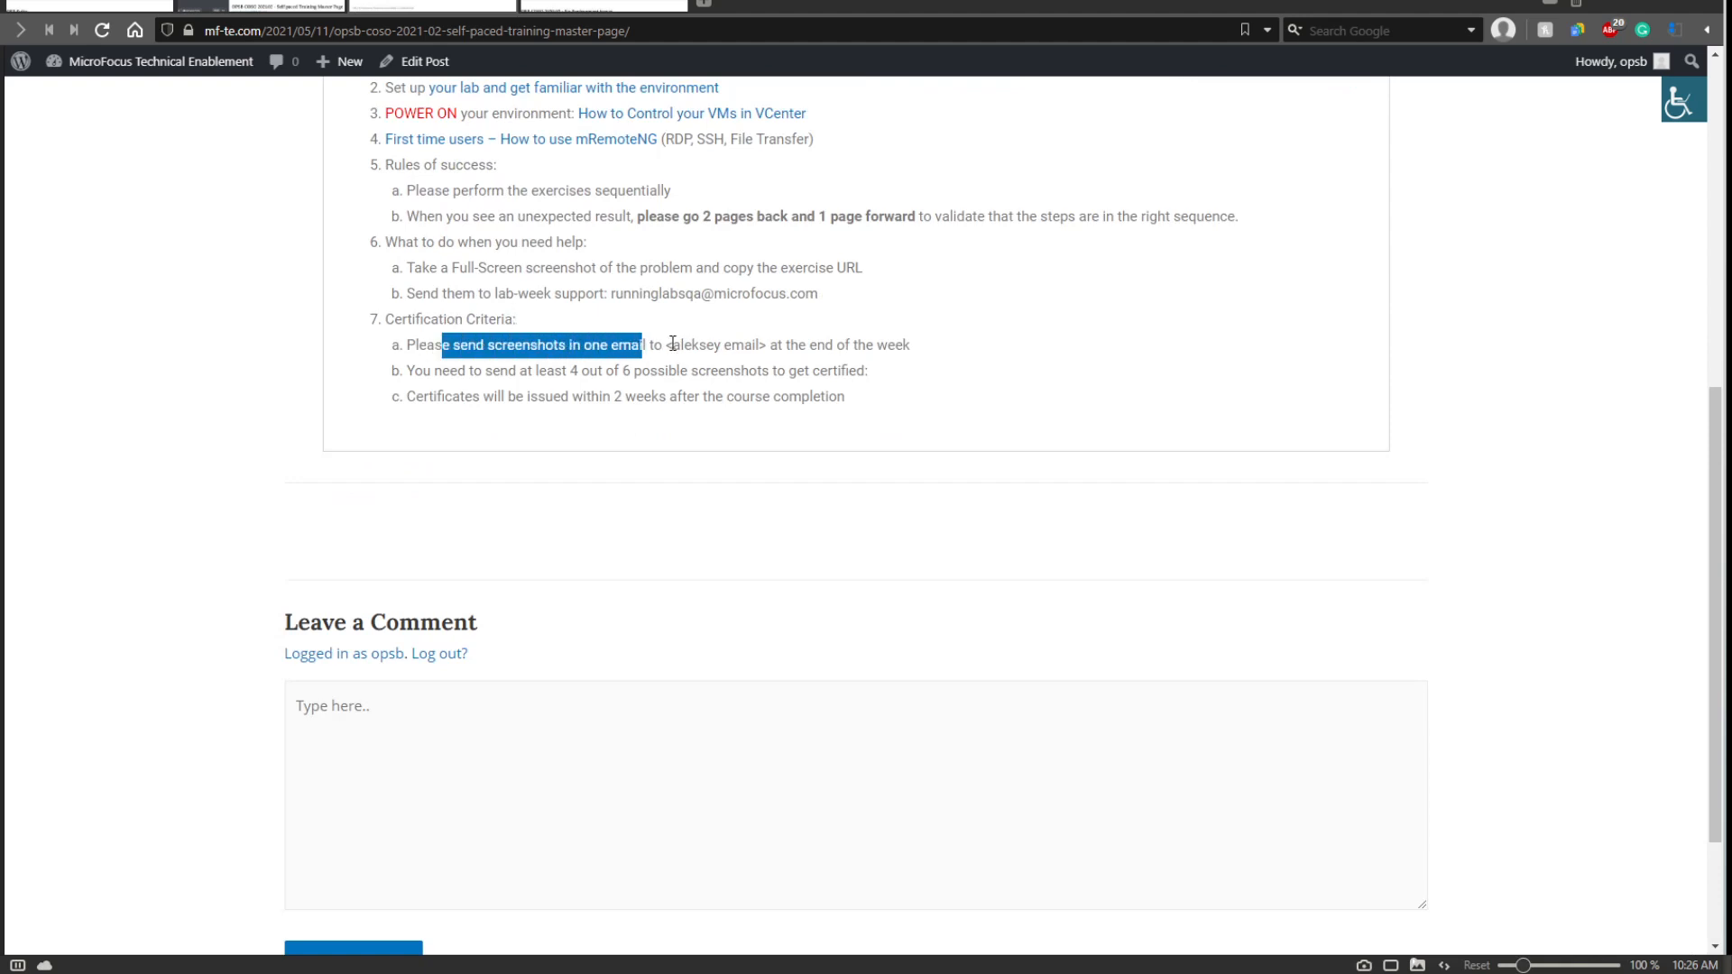
left_click(905, 342)
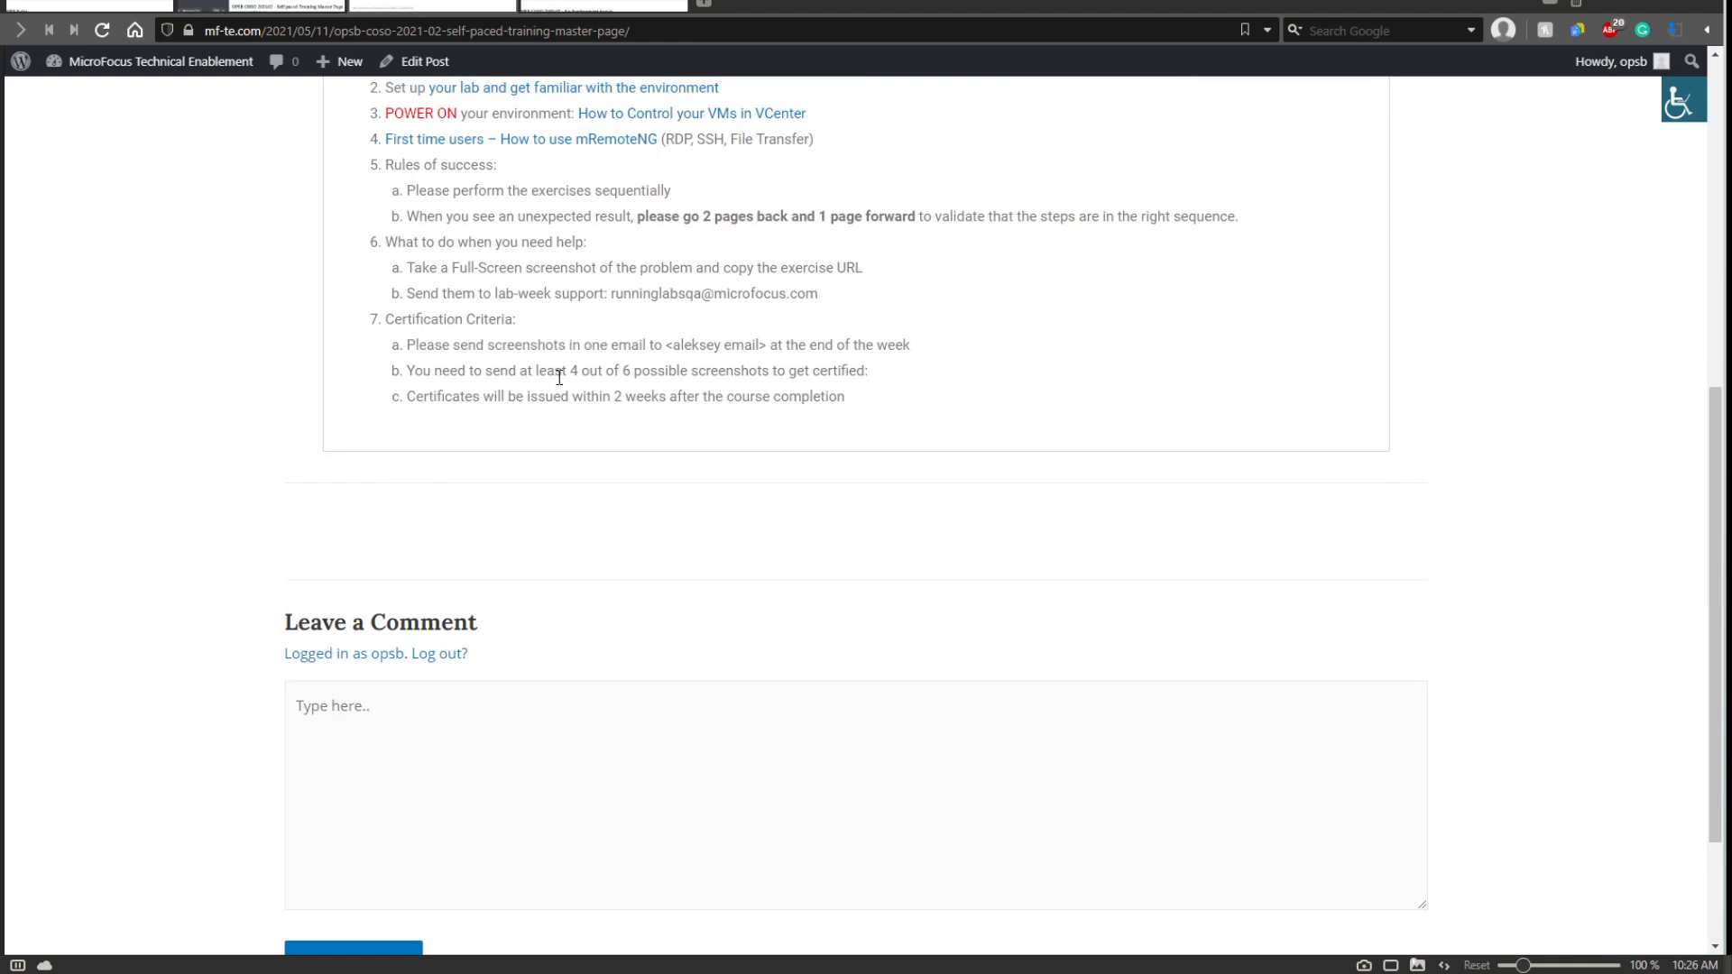
left_click_drag(560, 377, 637, 372)
left_click(880, 374)
scroll(841, 400, "up", 5)
left_click(793, 484)
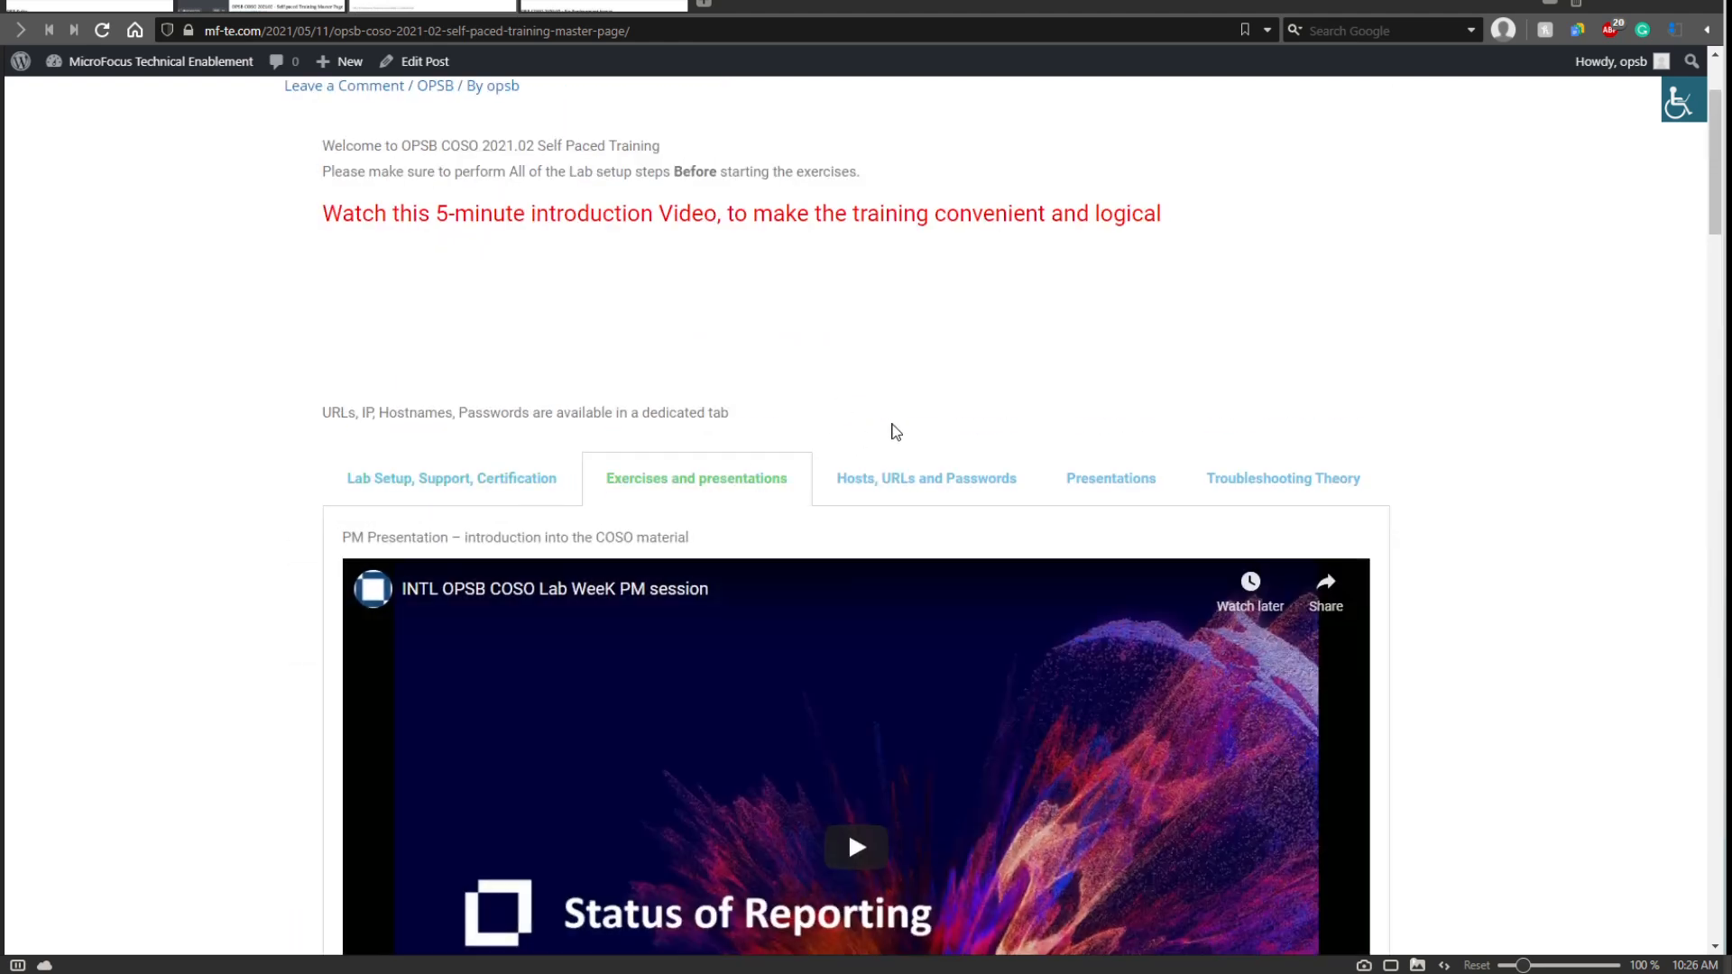
Review the sequence of exercises and theory videos in the previewed Exercises and presentations tab down to the BYOBI video.
scroll(893, 437, "down", 5)
scroll(908, 328, "down", 4)
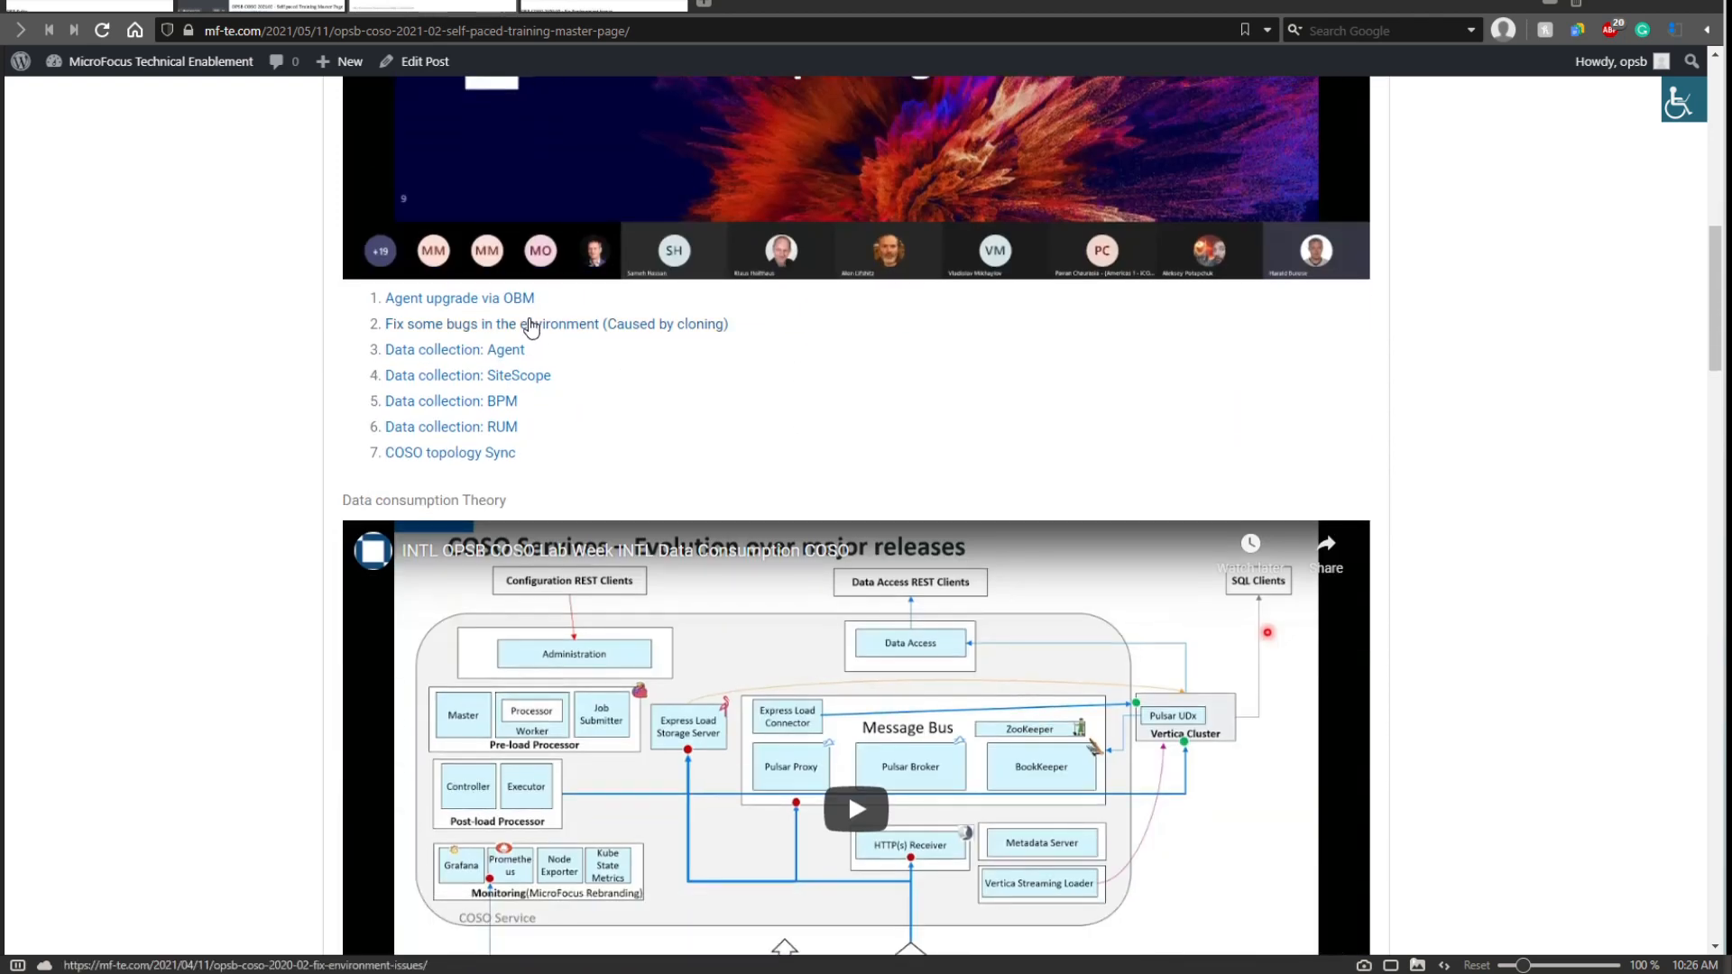
scroll(523, 472, "down", 3)
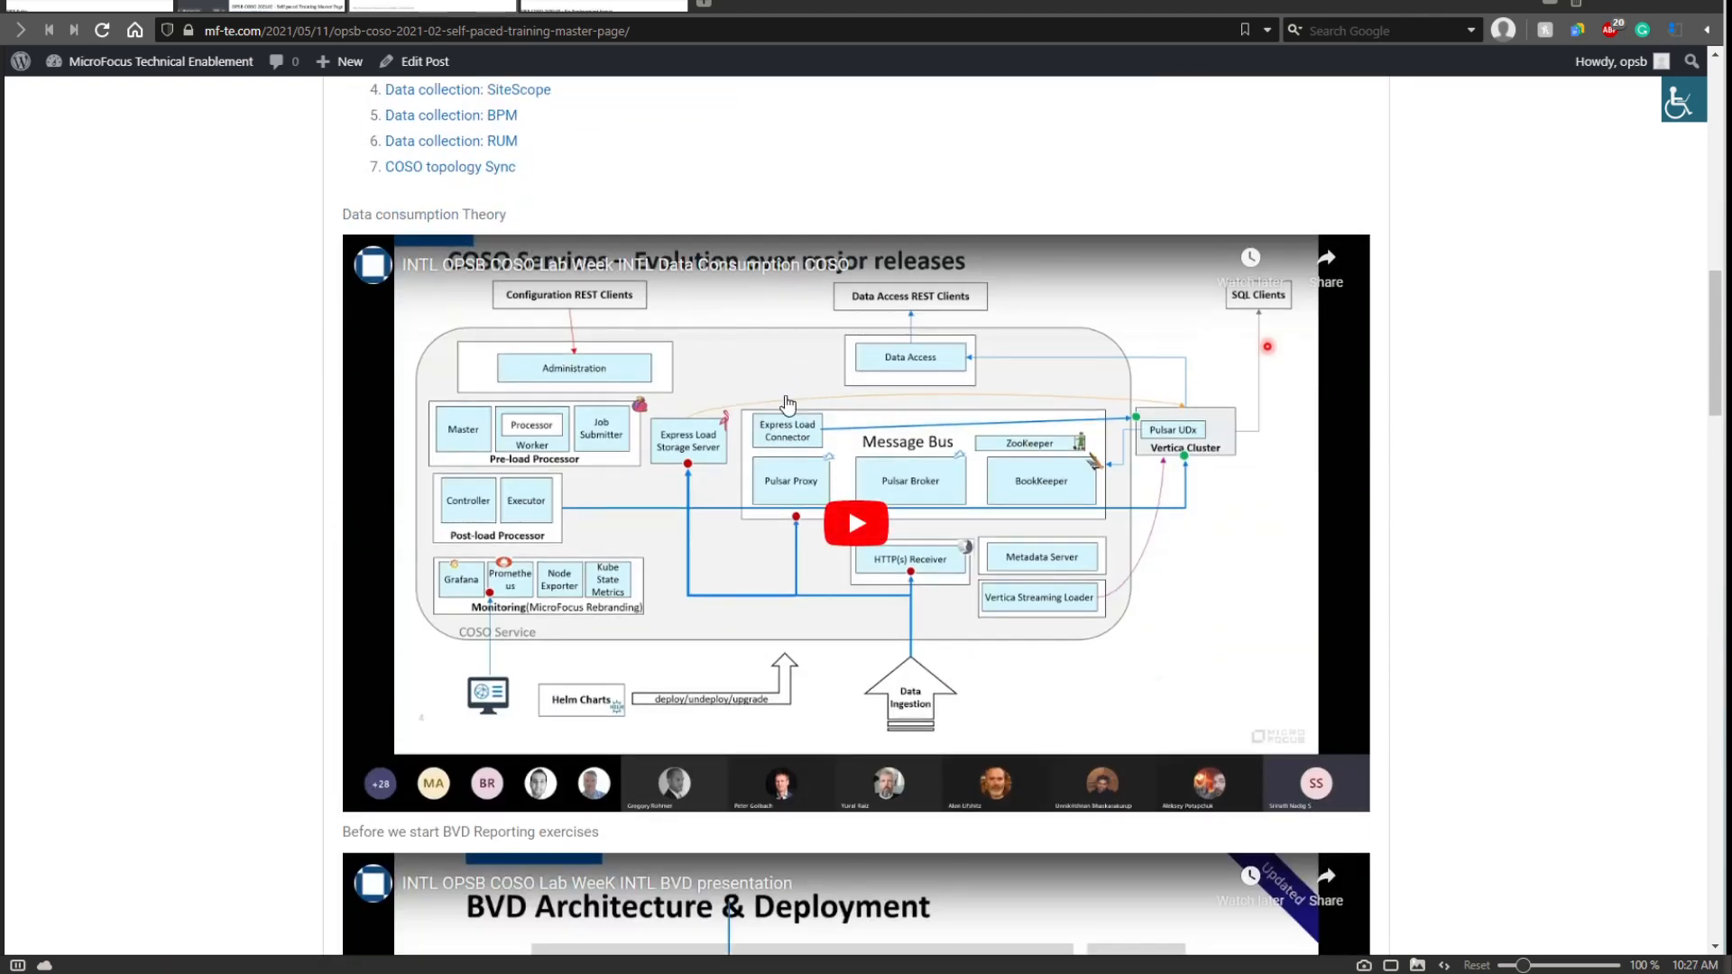
scroll(977, 565, "down", 3)
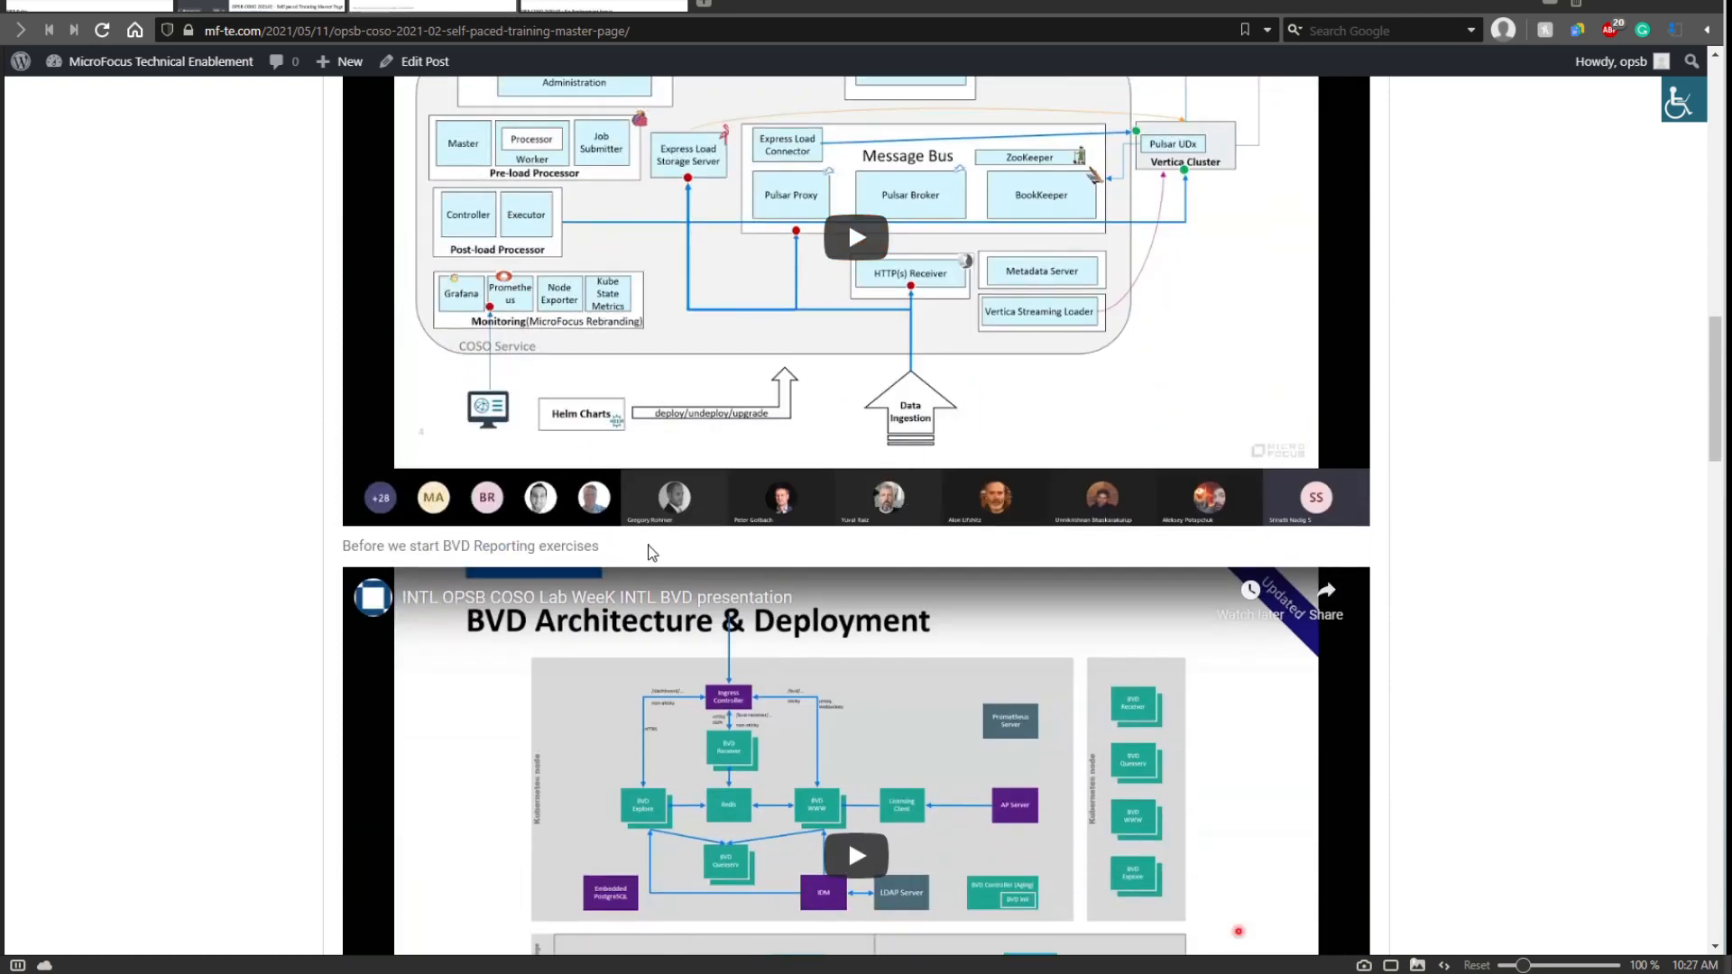
scroll(665, 545, "down", 4)
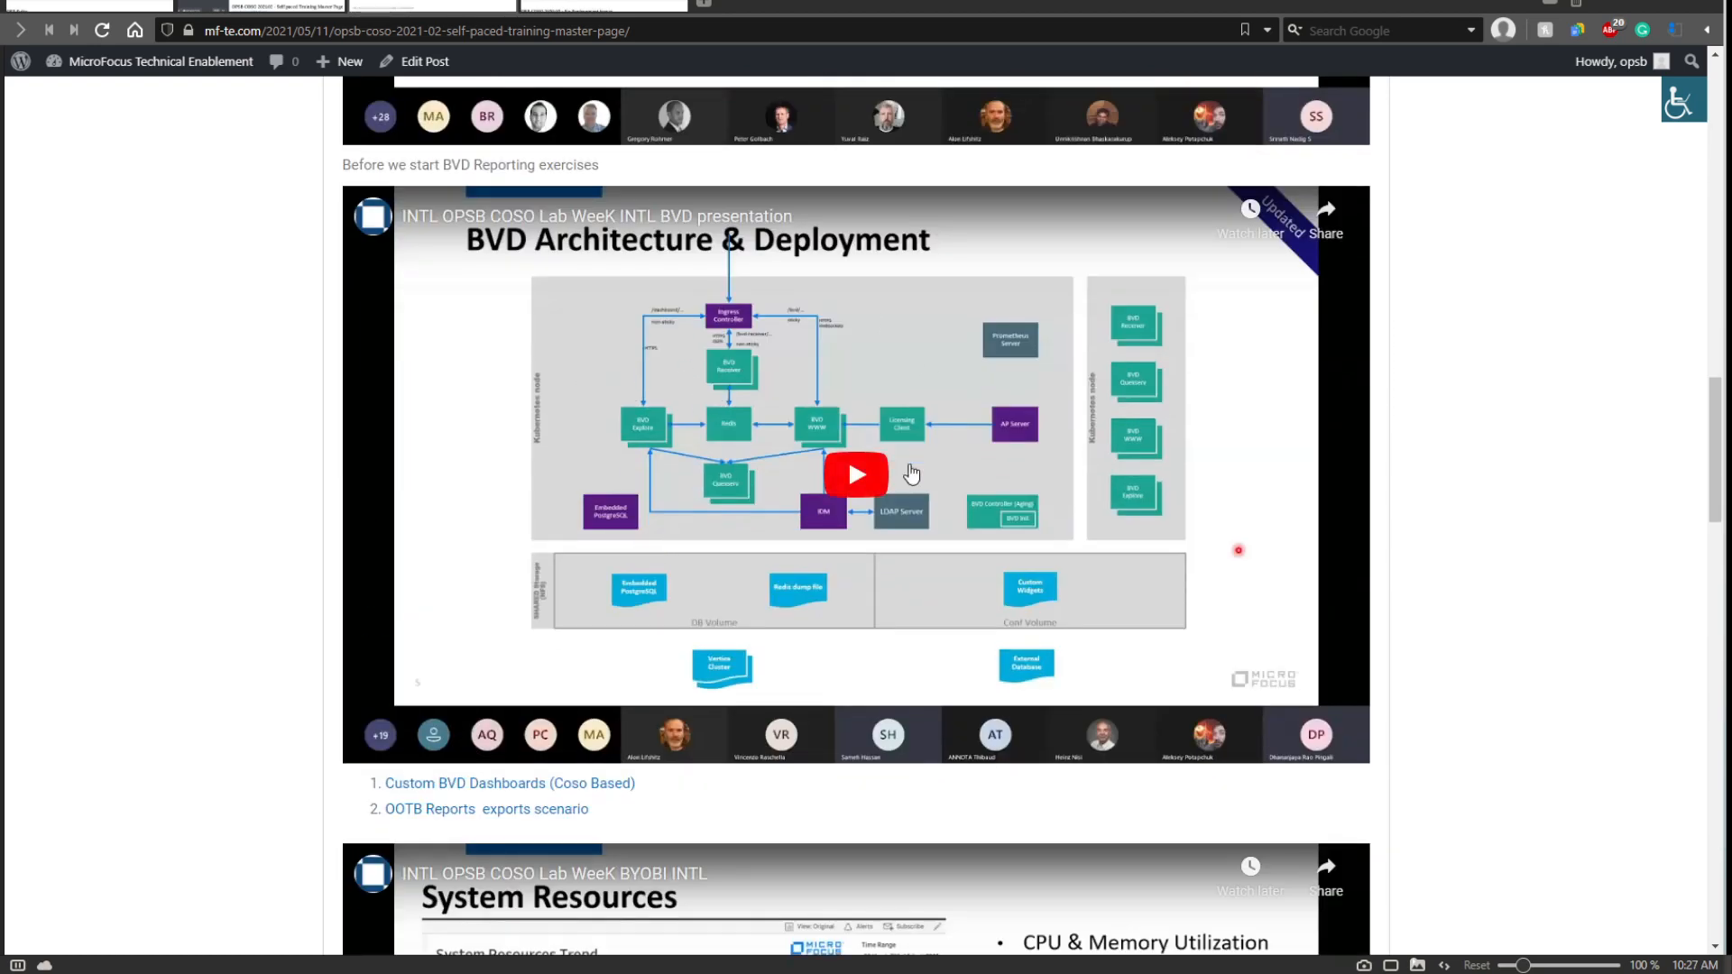
scroll(884, 460, "down", 4)
scroll(934, 487, "up", 5)
scroll(951, 552, "down", 1)
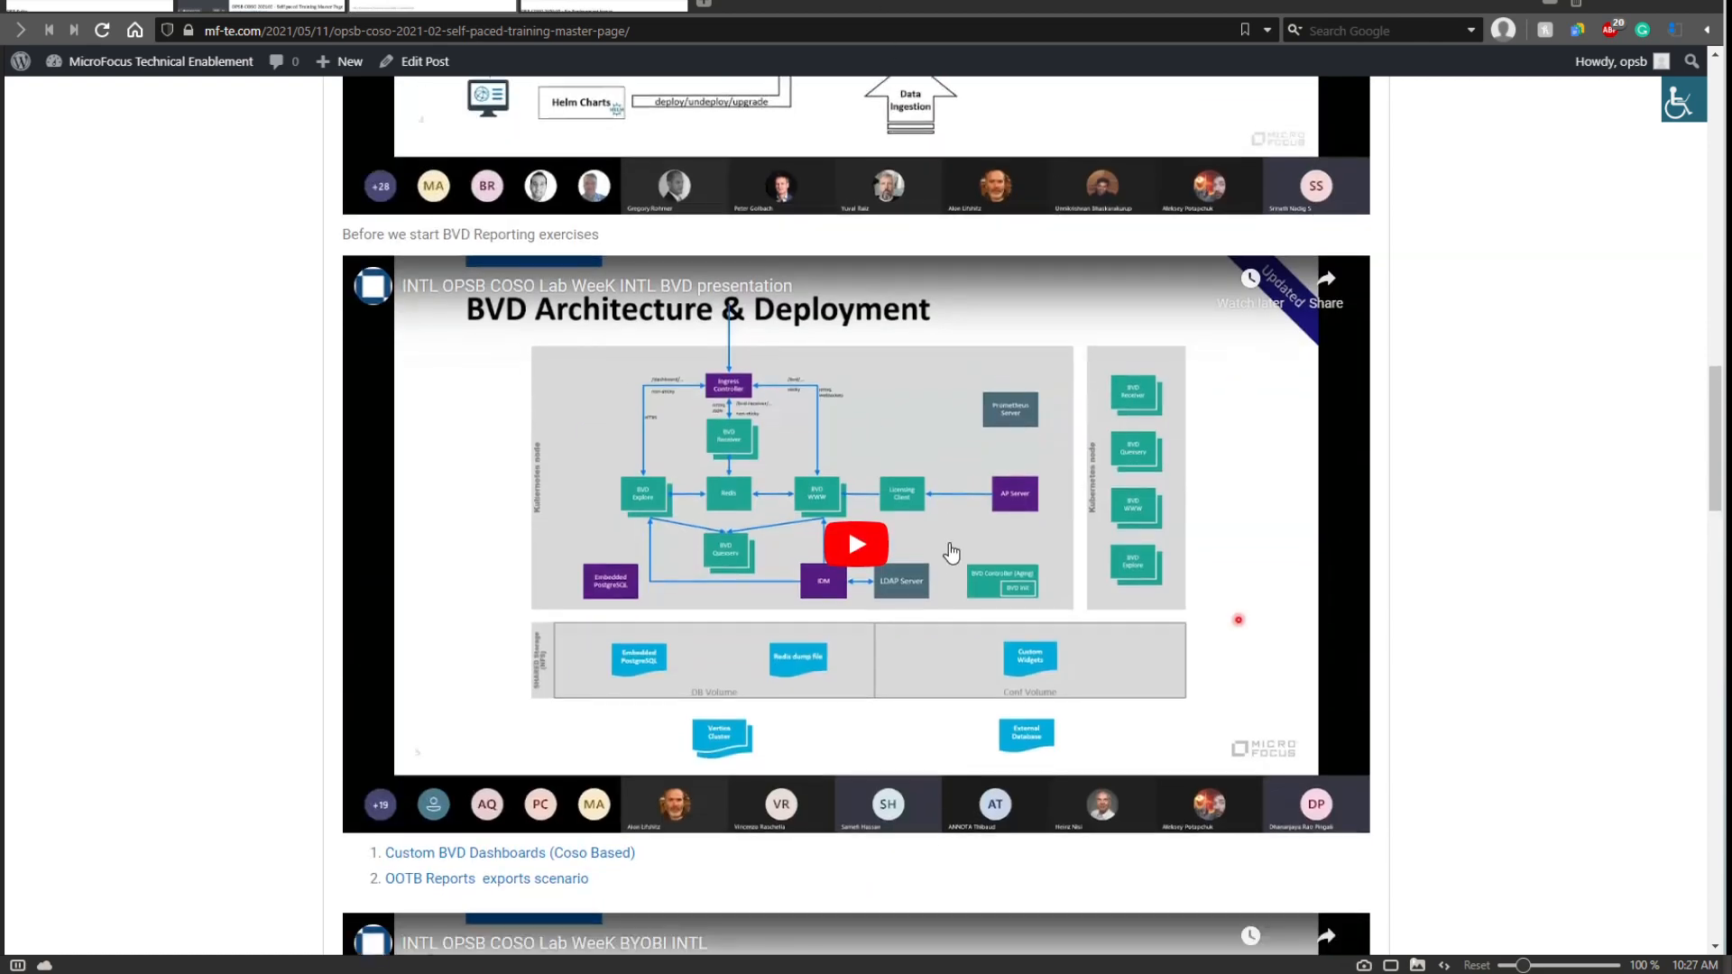
scroll(951, 552, "down", 4)
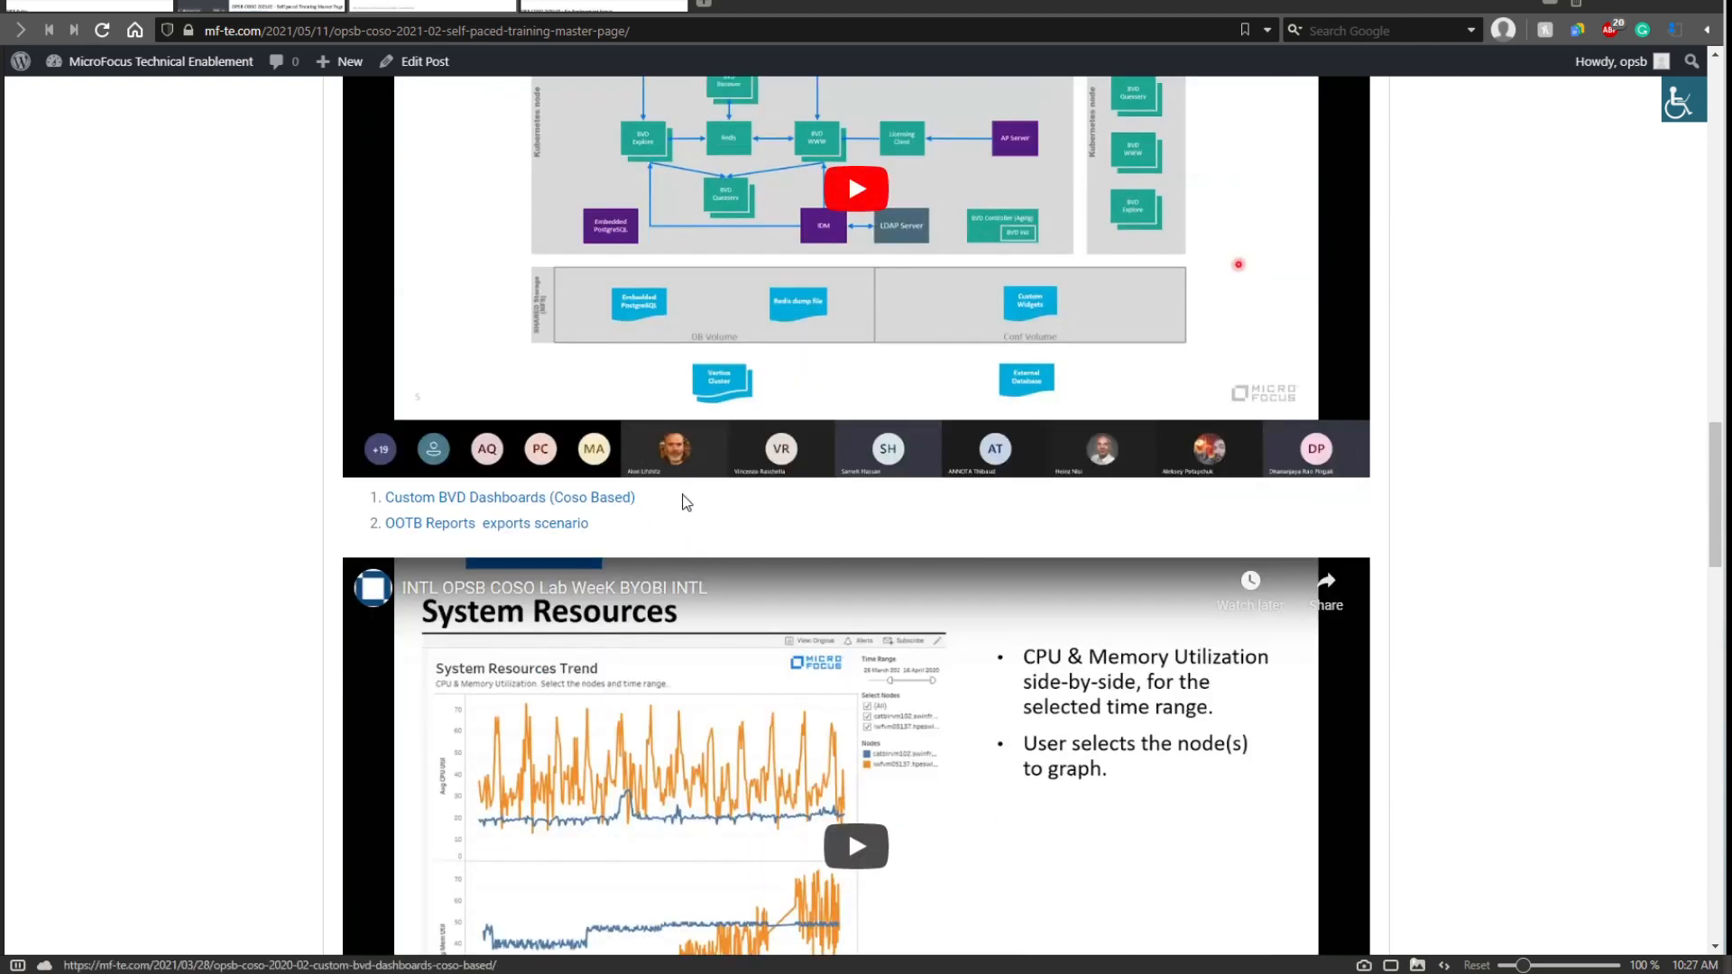
scroll(667, 538, "down", 3)
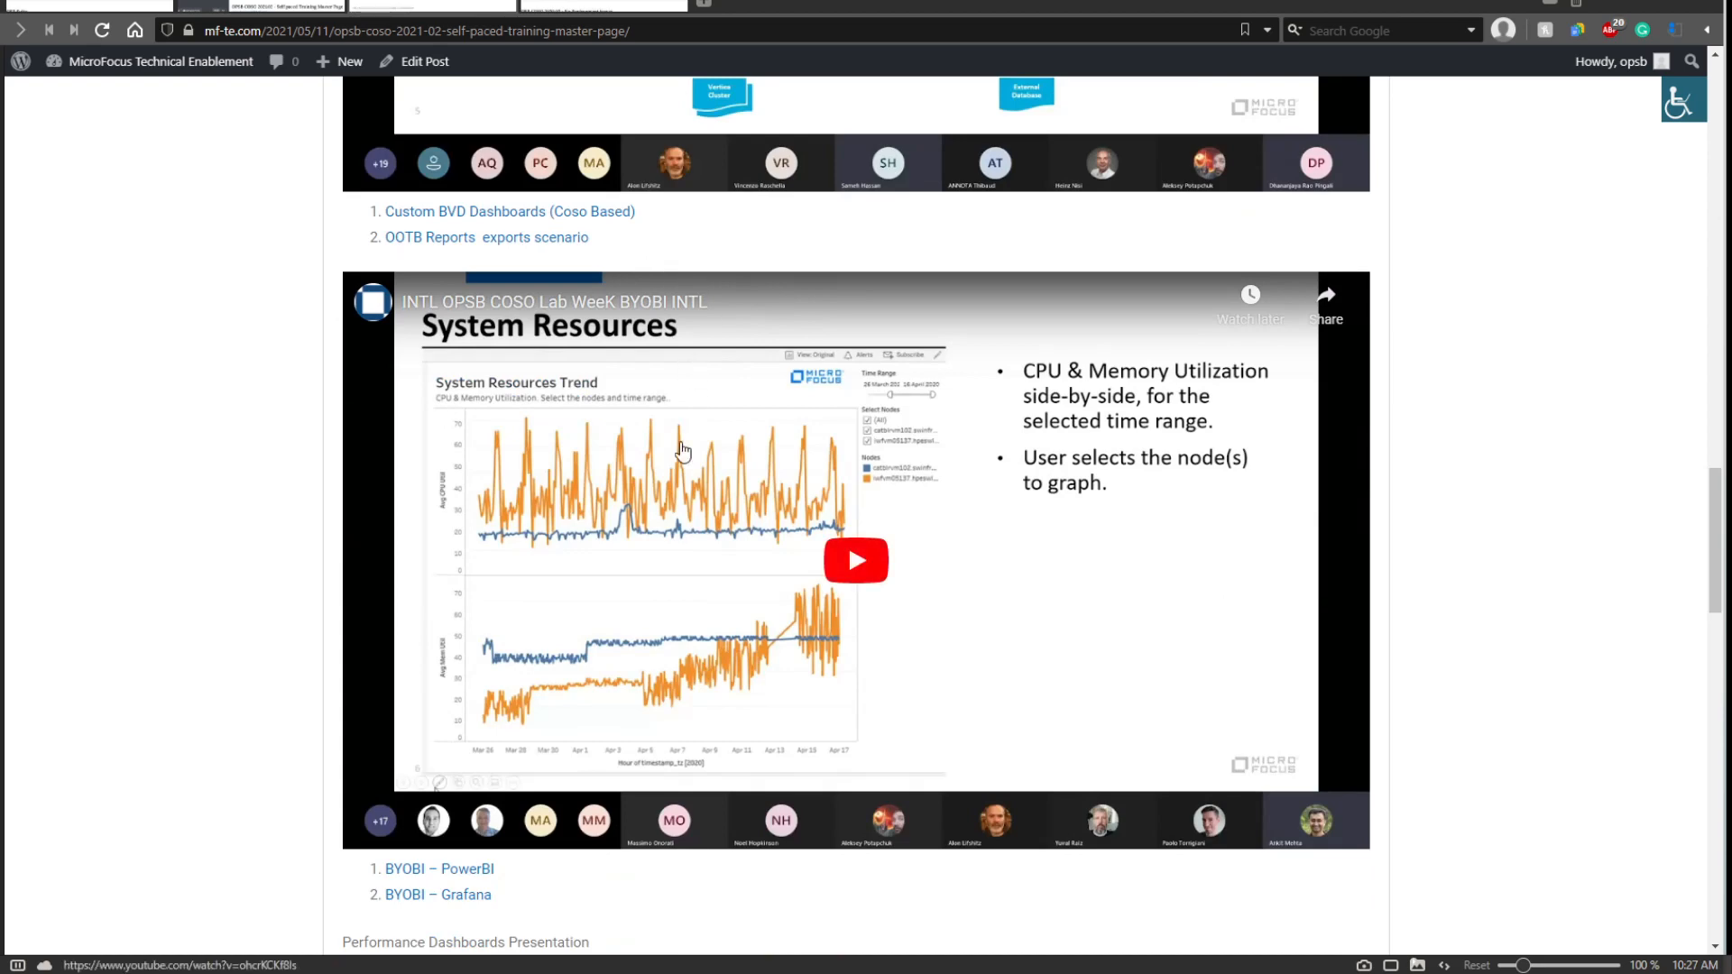
In the Elementor editor's Exercises and presentations item, add the line "Bring your own BI presentation" between OOTB Reports exports scenario and the BYOBI video.
left_click(263, 5)
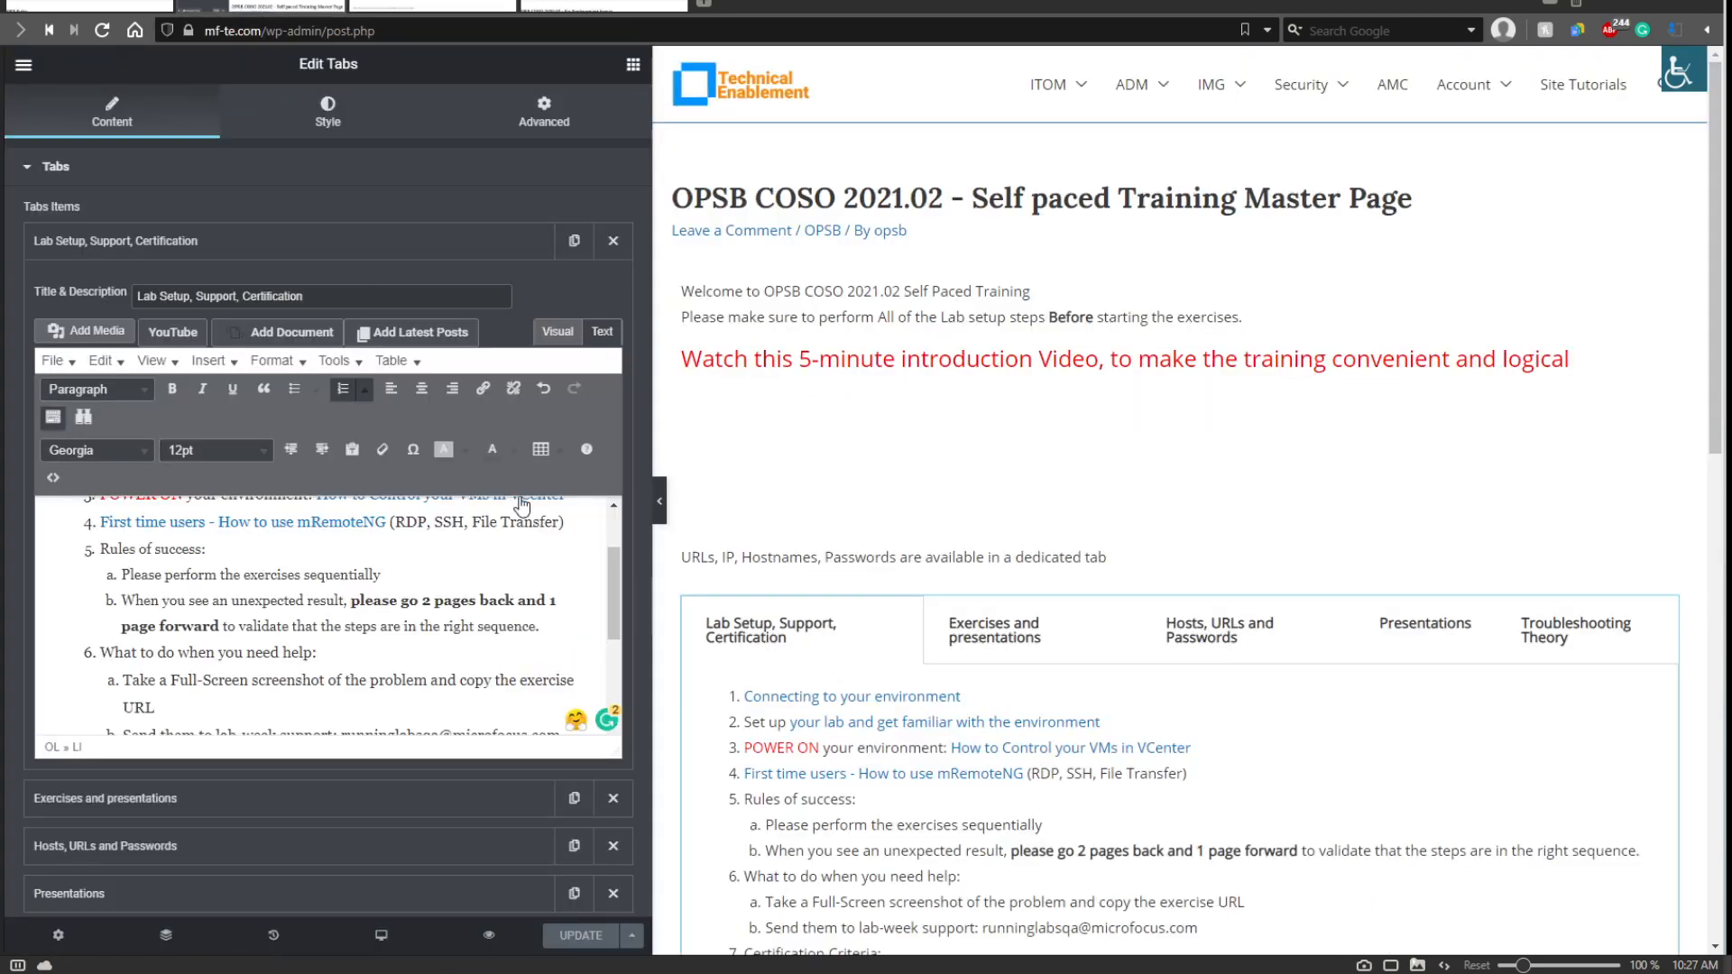
left_click(270, 241)
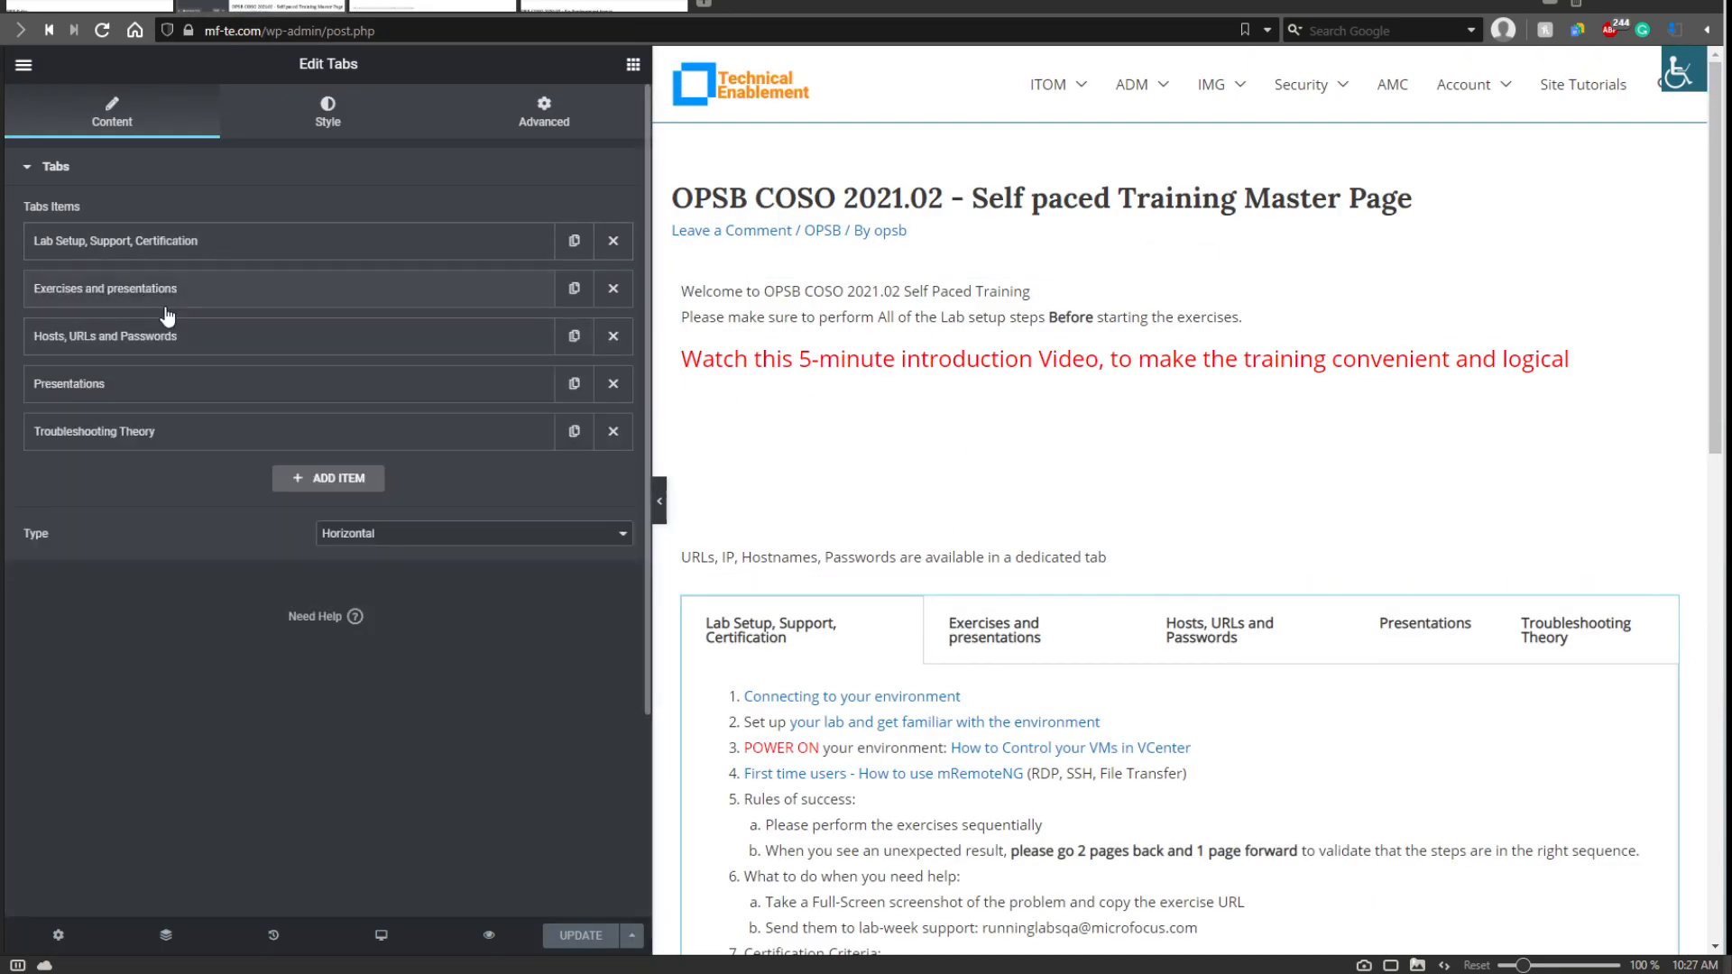
left_click(181, 289)
scroll(332, 614, "down", 15)
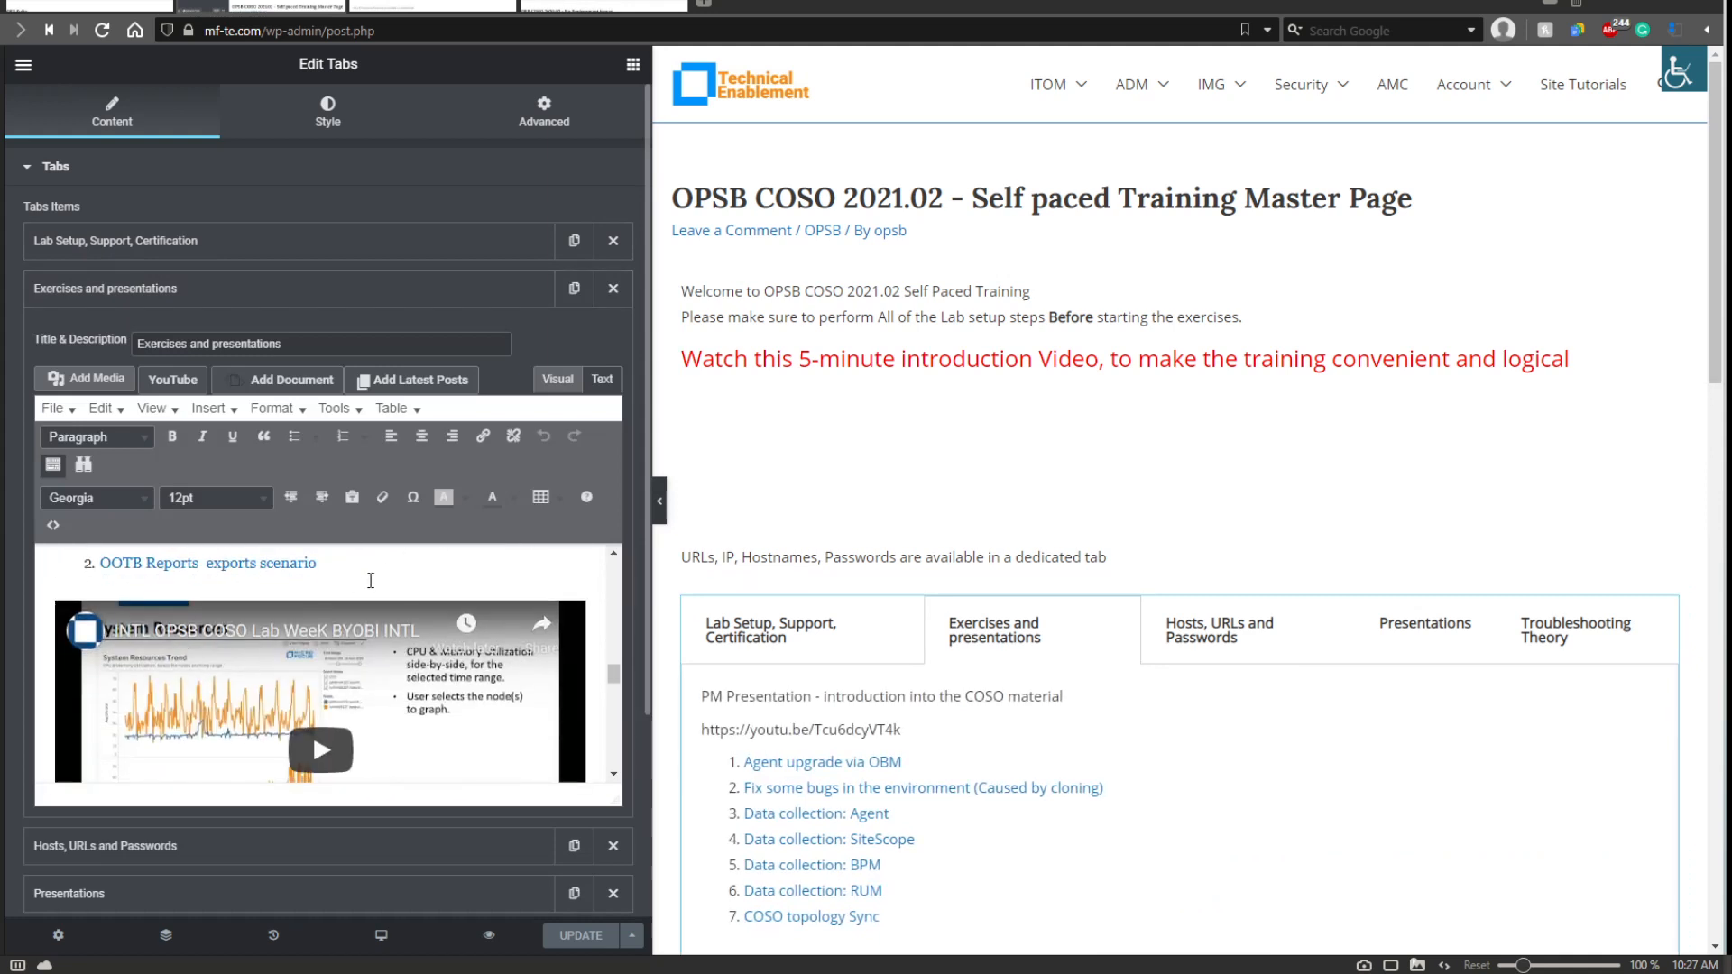
left_click(369, 580)
key("Return")
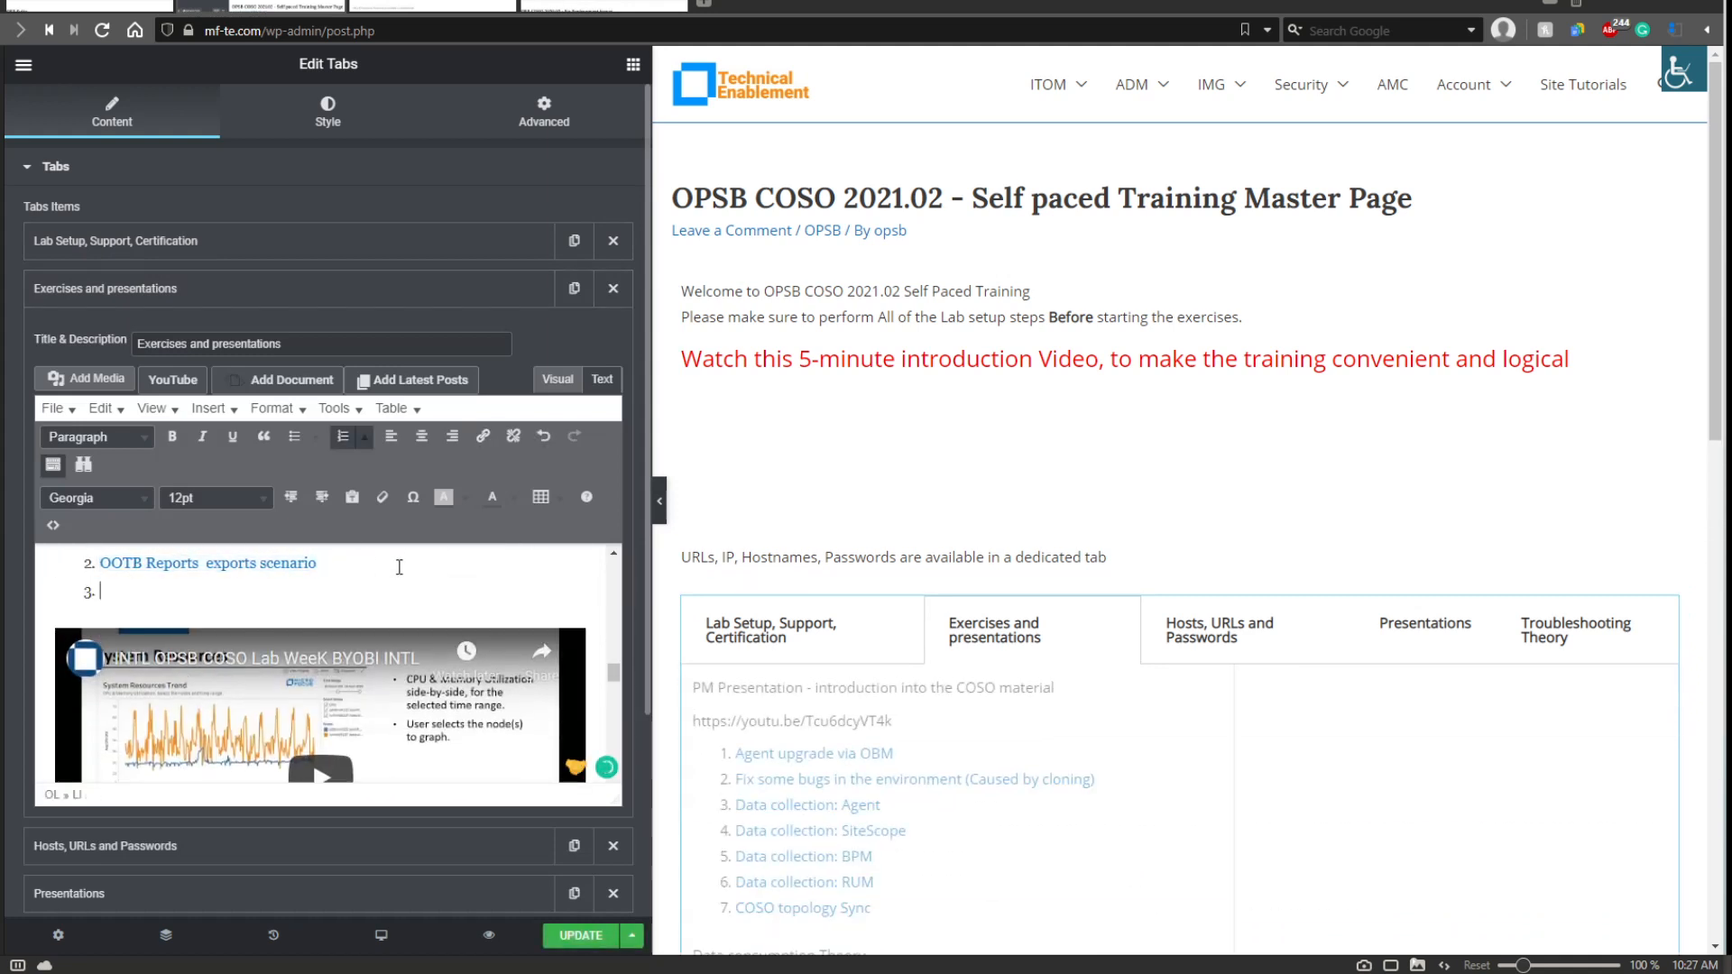
key("Return")
type("Bring y")
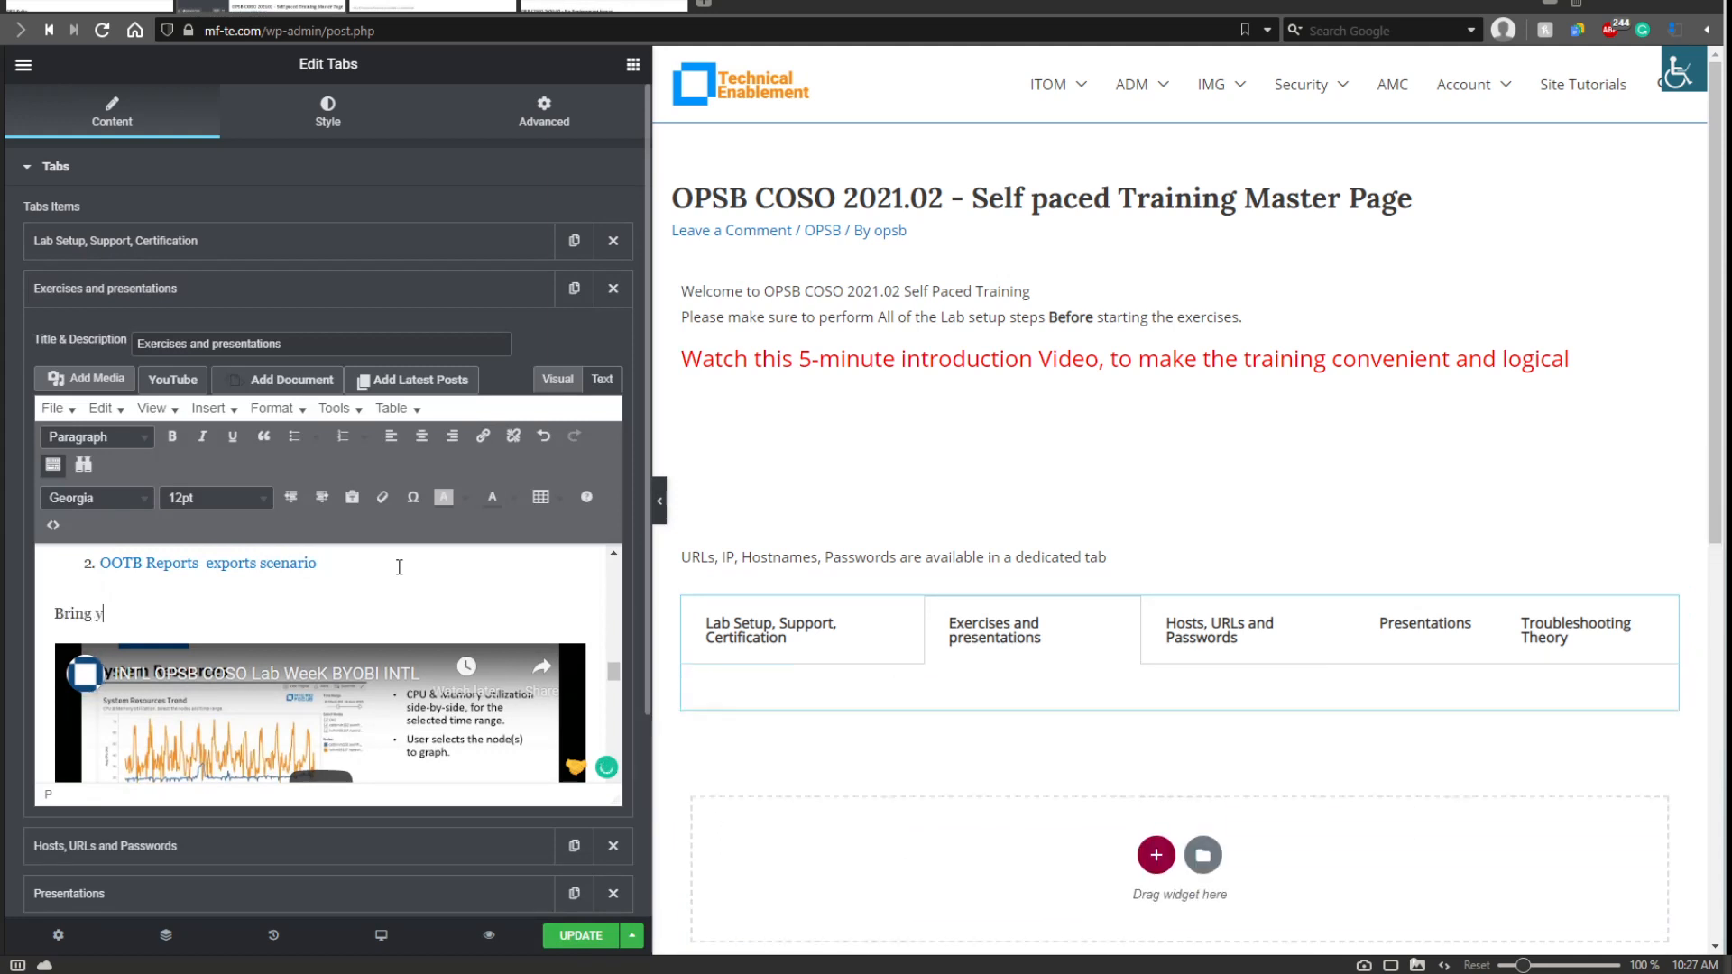
type("our own BI")
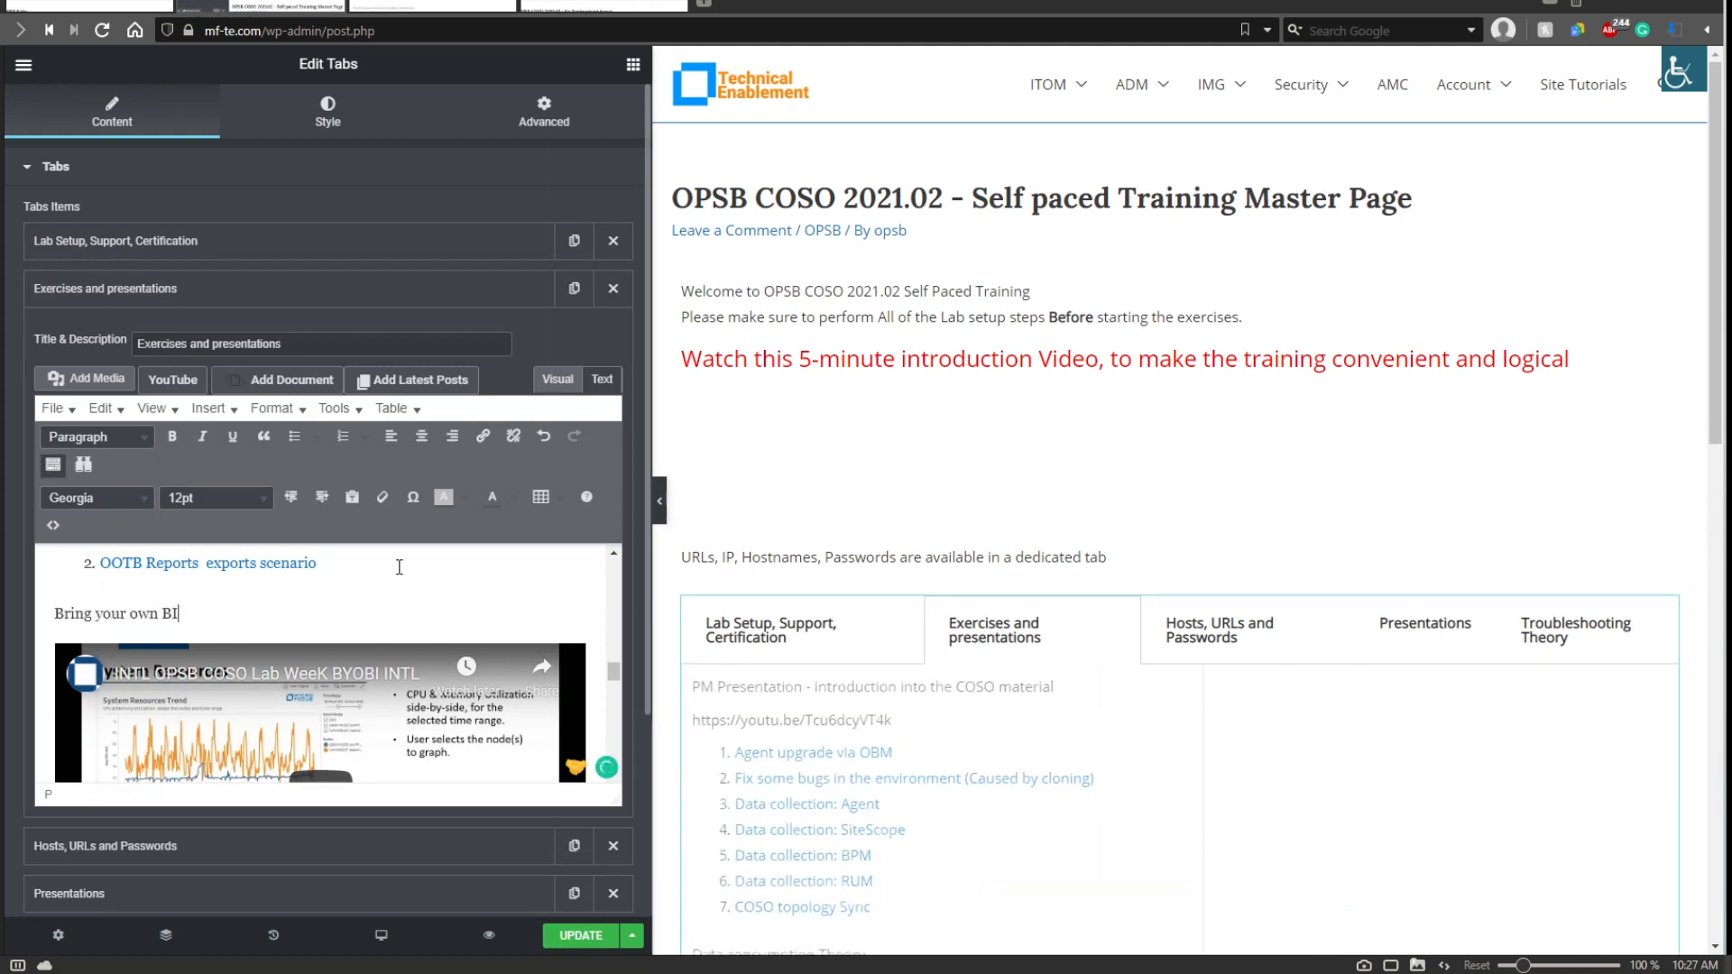
type(" presentation")
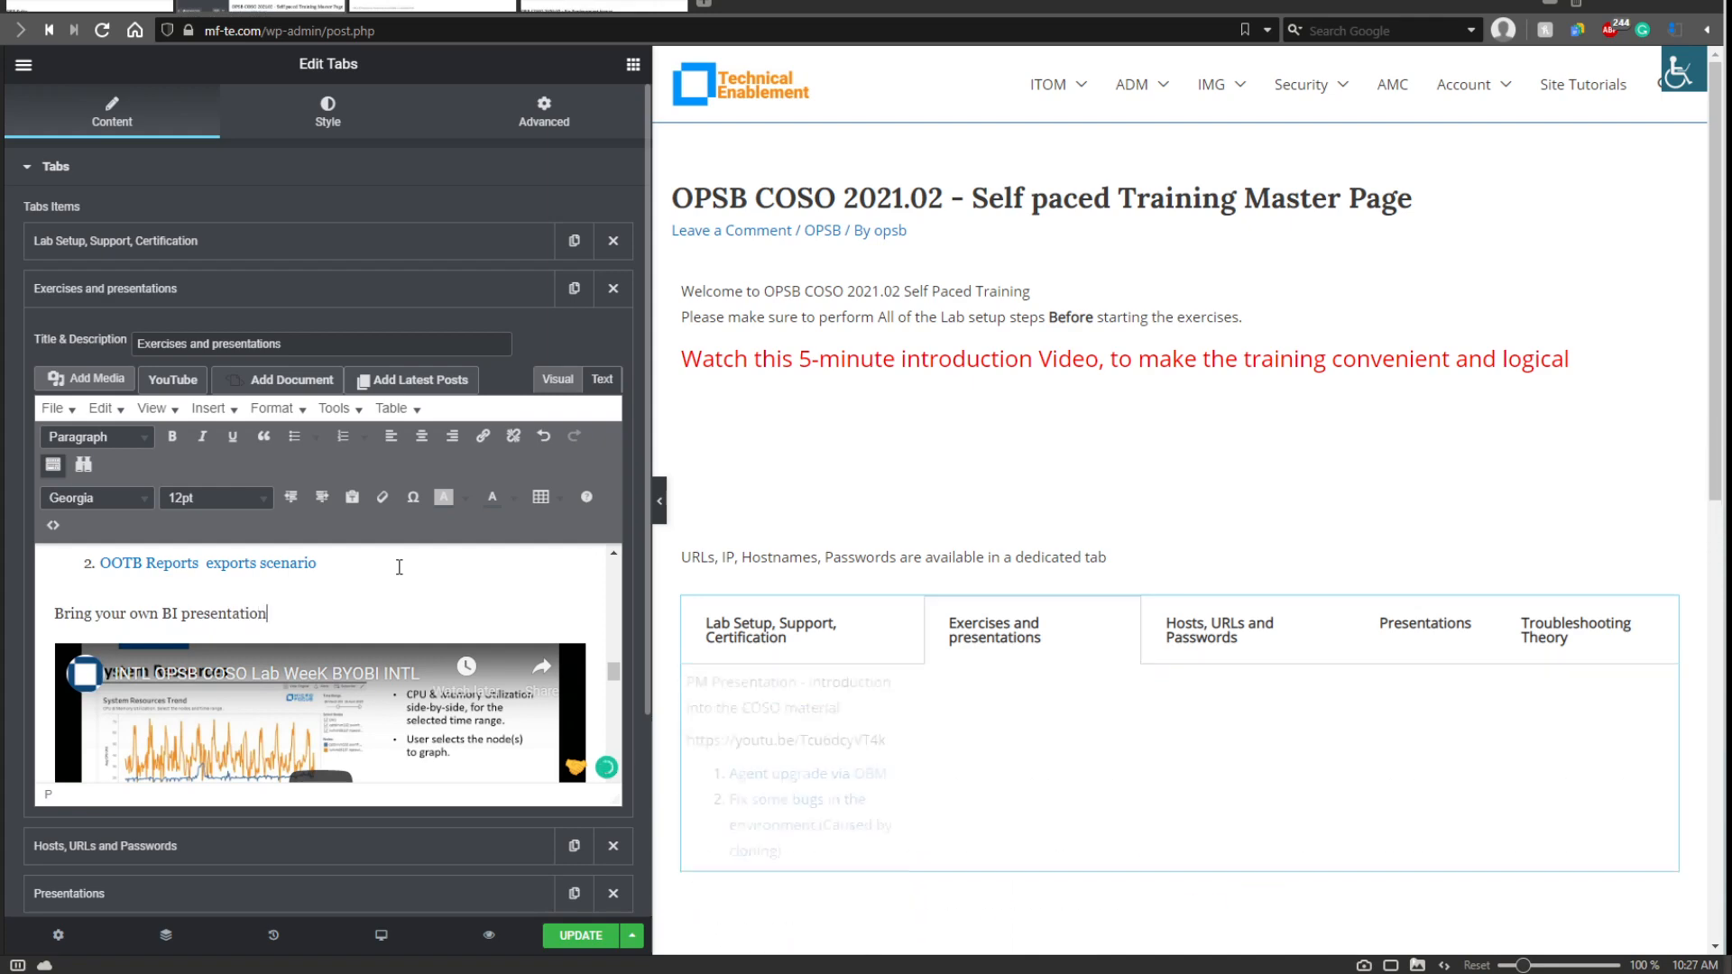
Check the remaining exercises and presentations in the editor and preview, from the BYOBI exercises through Performance Dashboards to the AEC section.
scroll(391, 662, "down", 3)
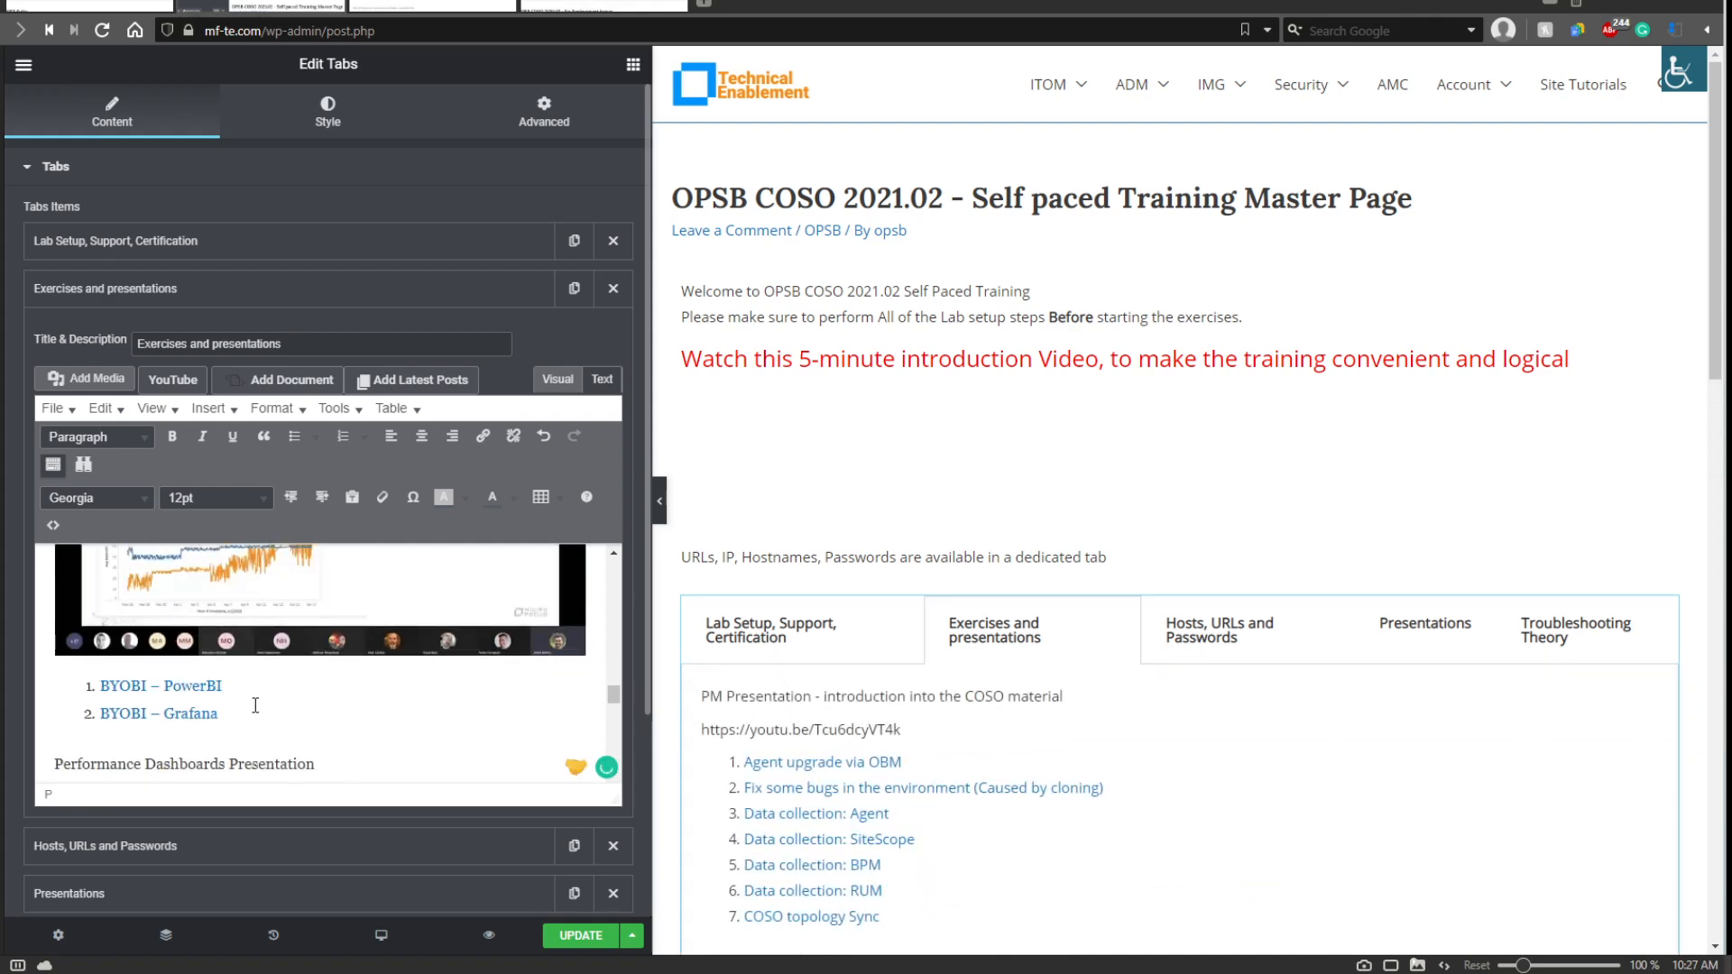
scroll(290, 680, "down", 5)
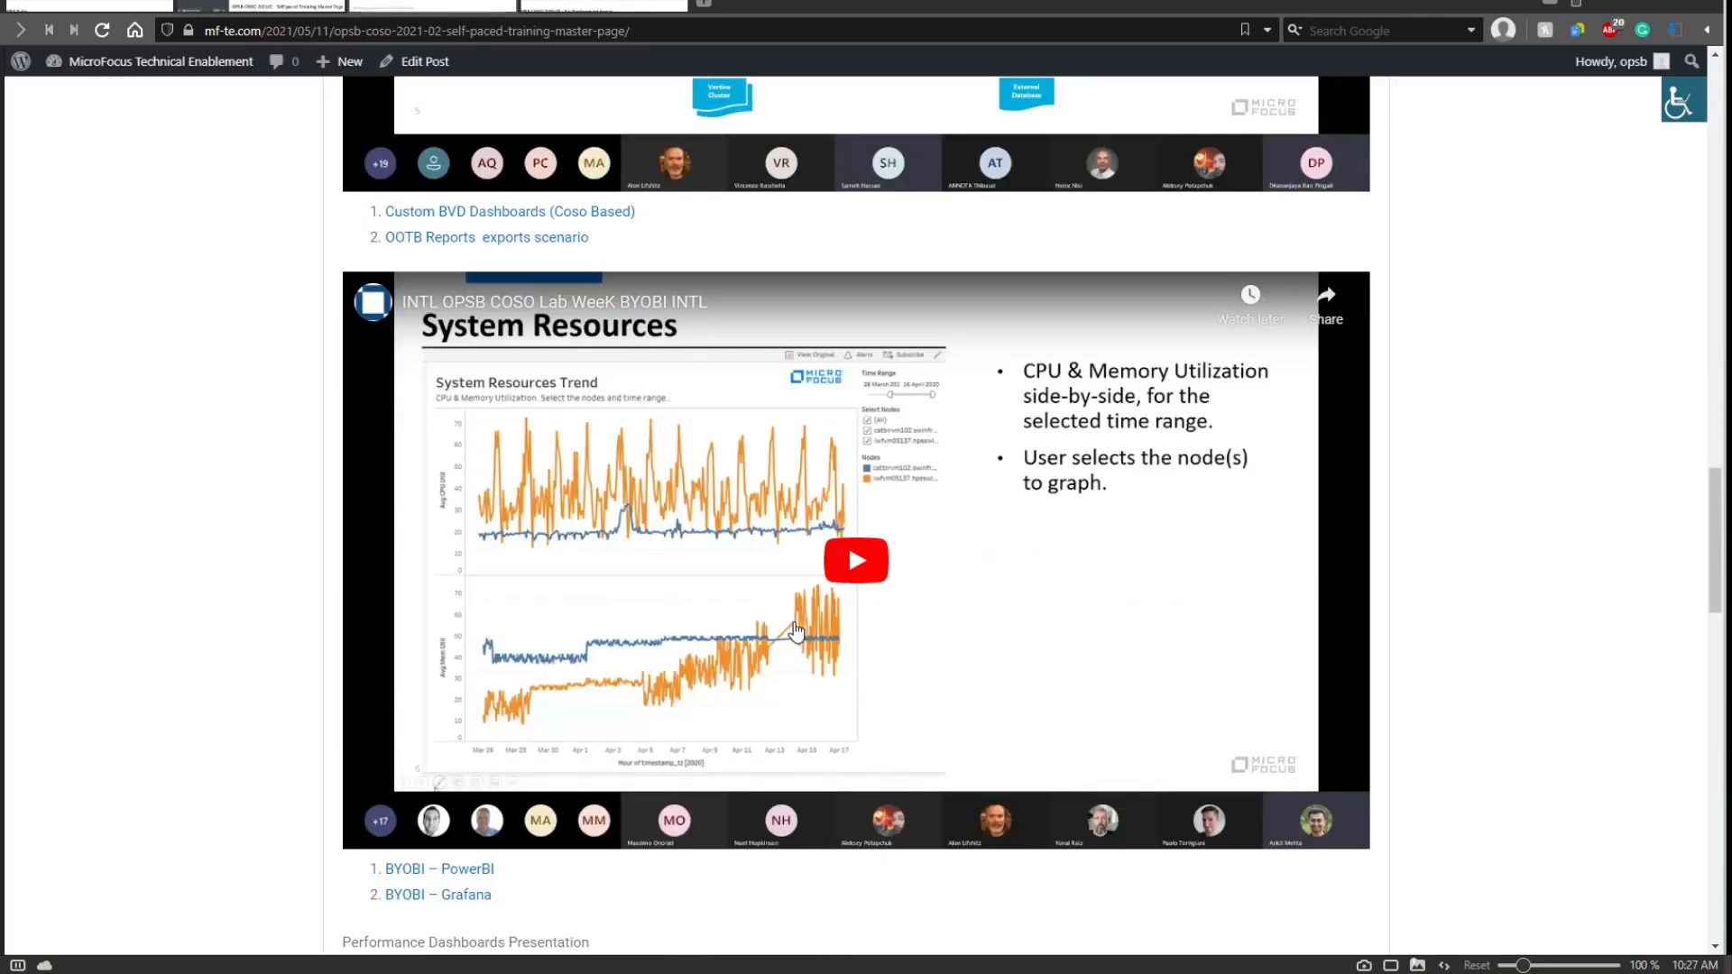
scroll(796, 631, "down", 8)
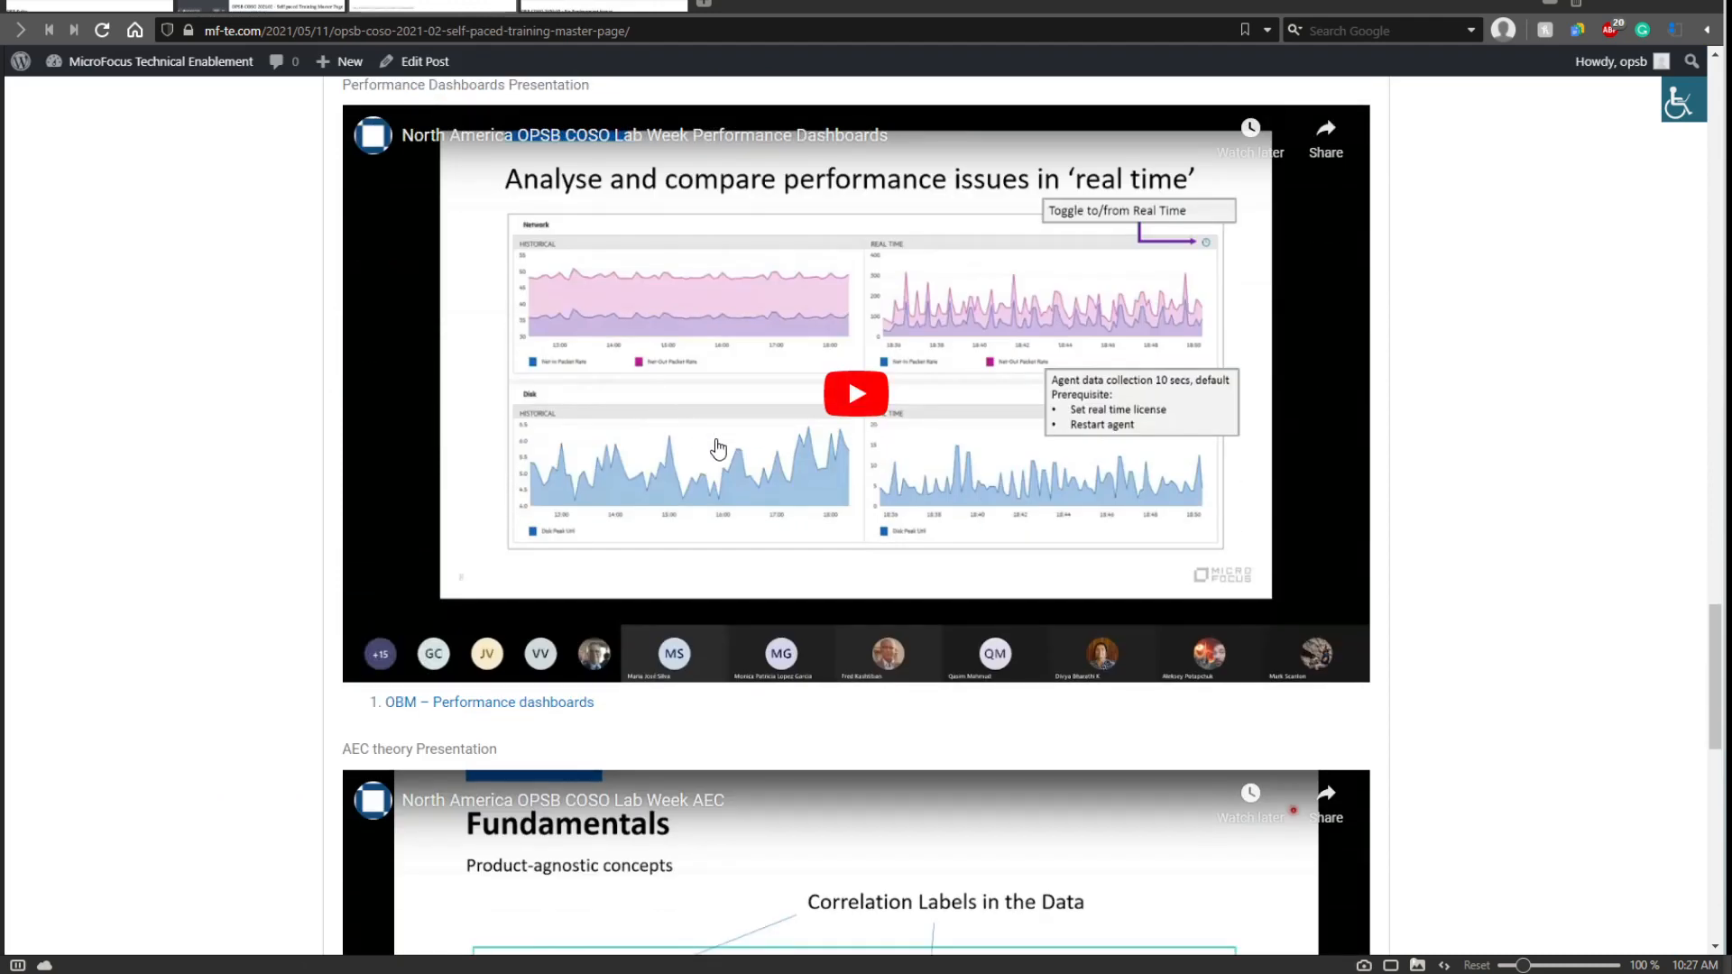
scroll(610, 704, "down", 3)
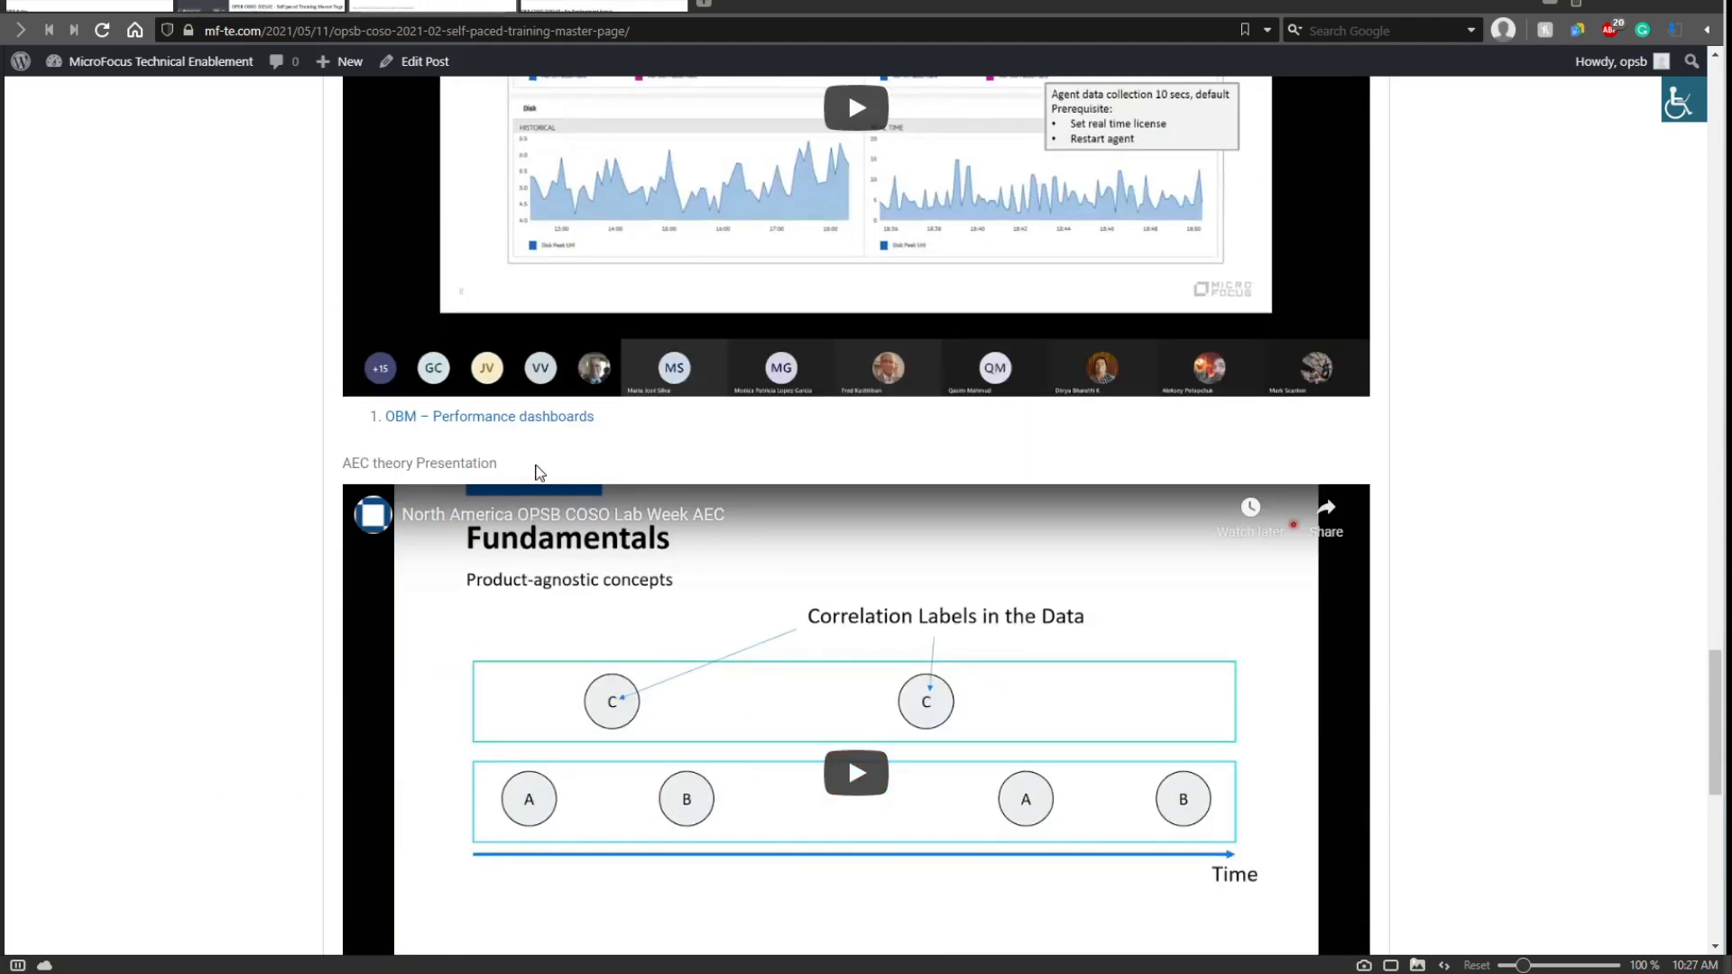
scroll(539, 472, "down", 3)
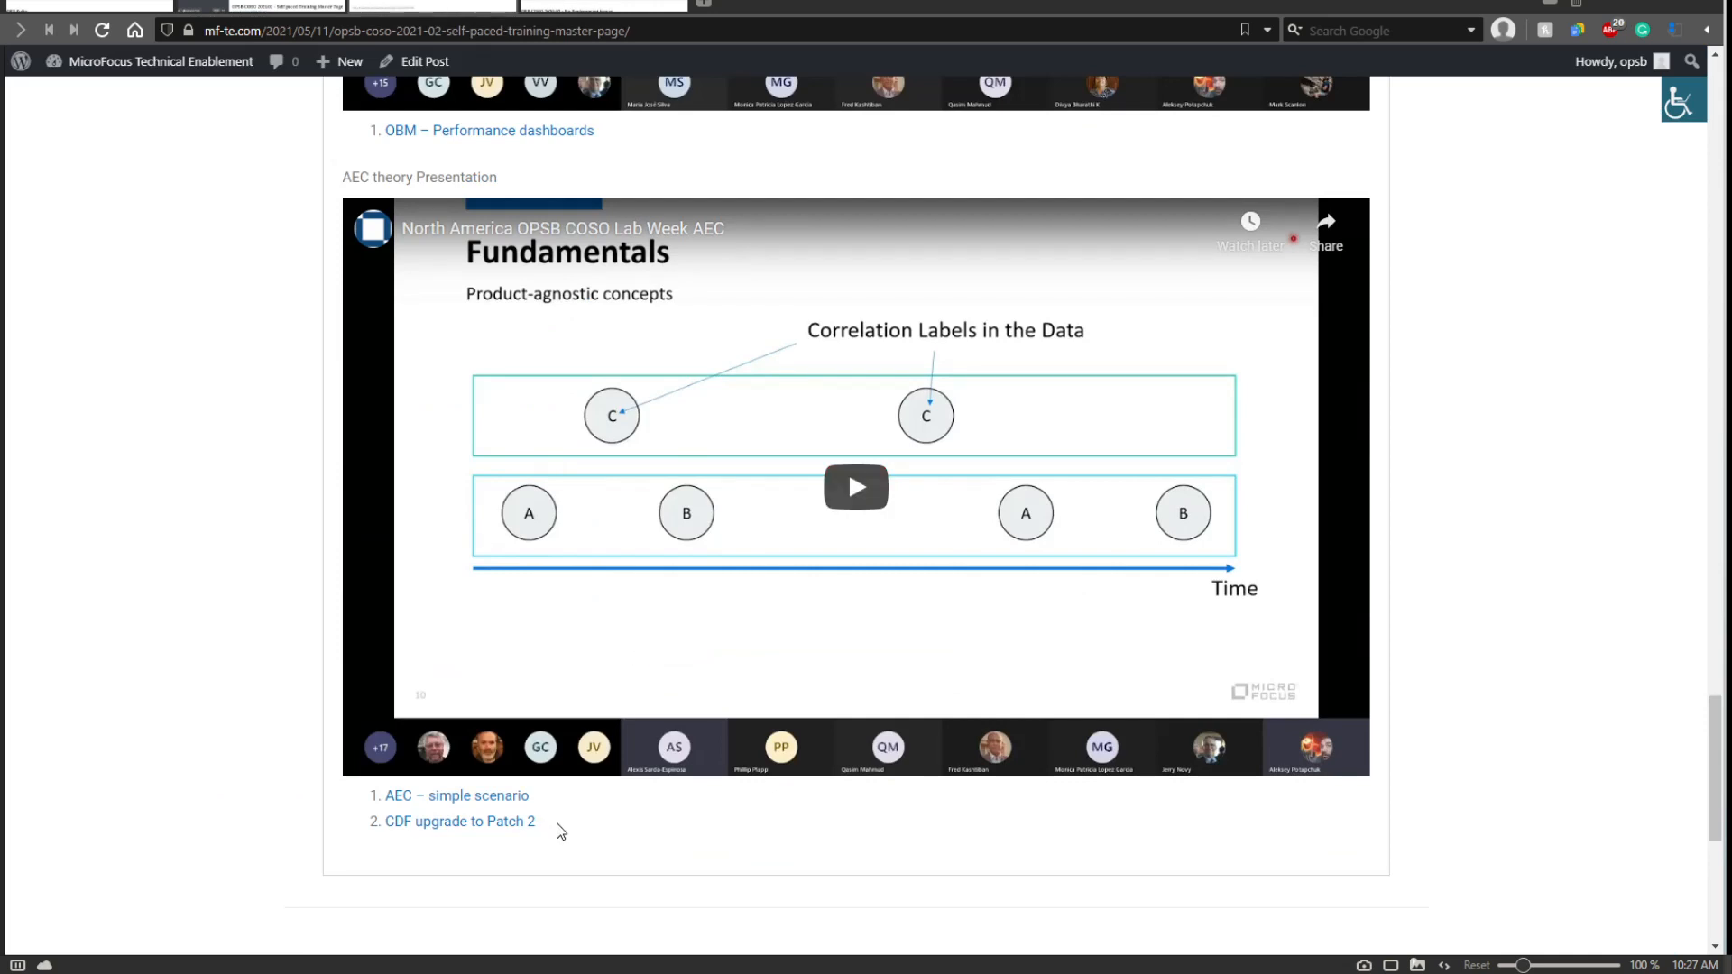
scroll(562, 832, "down", 2)
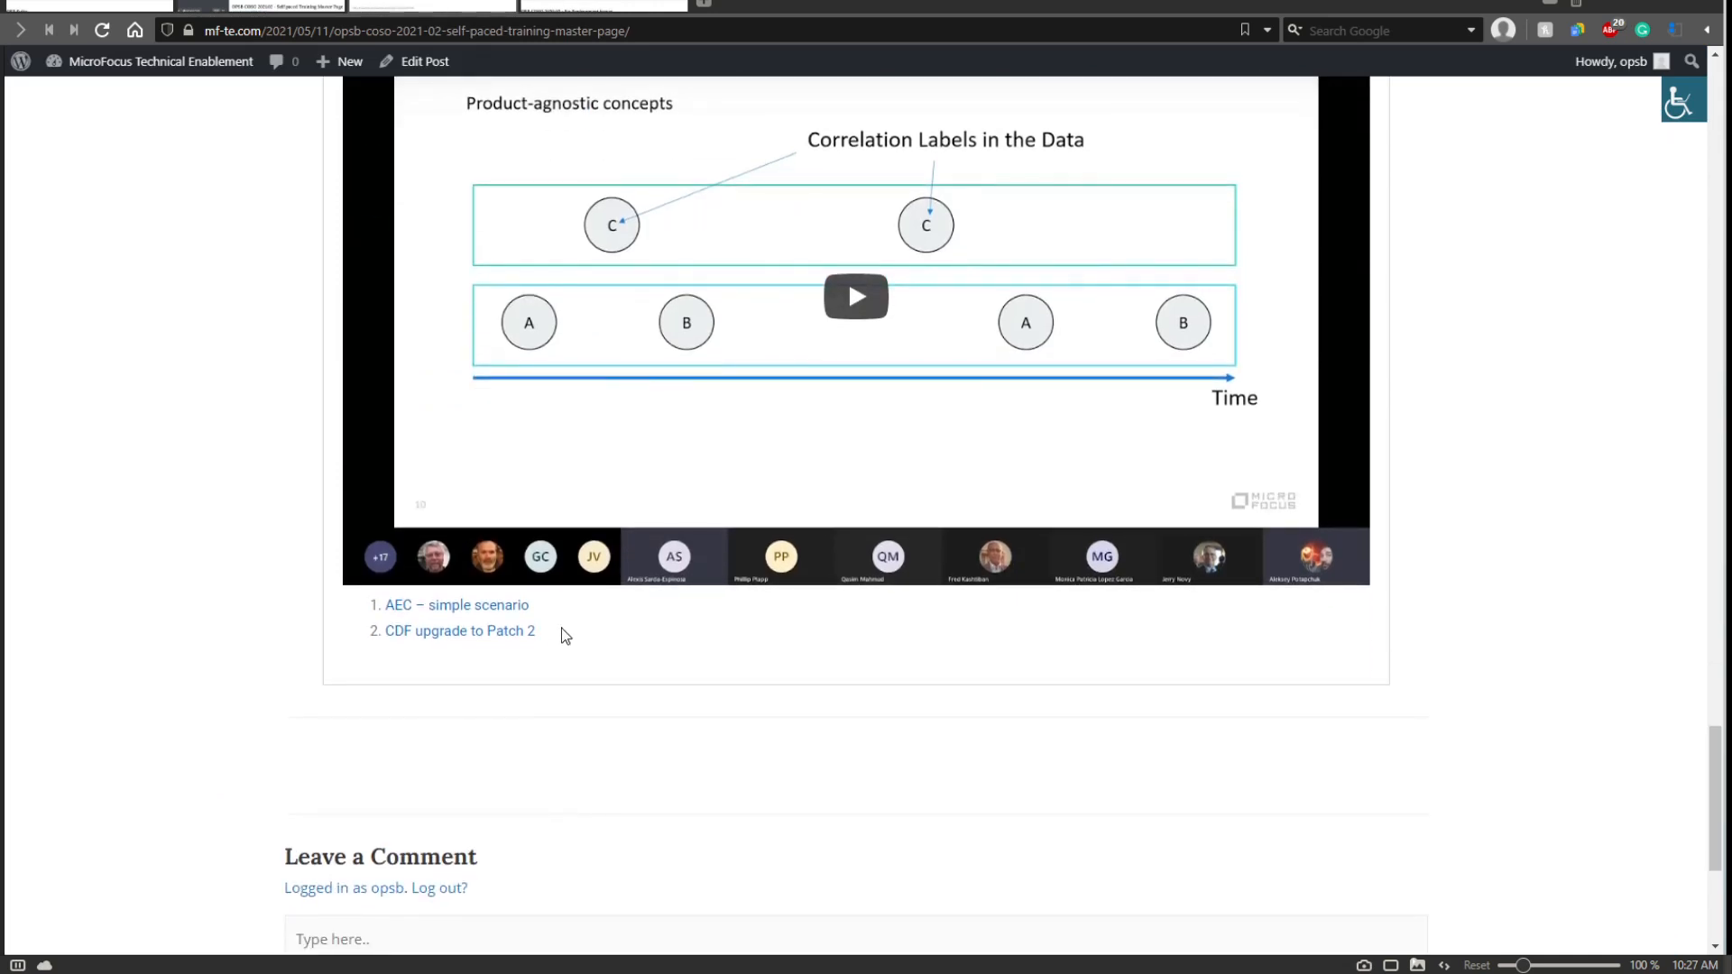
scroll(1184, 655, "up", 20)
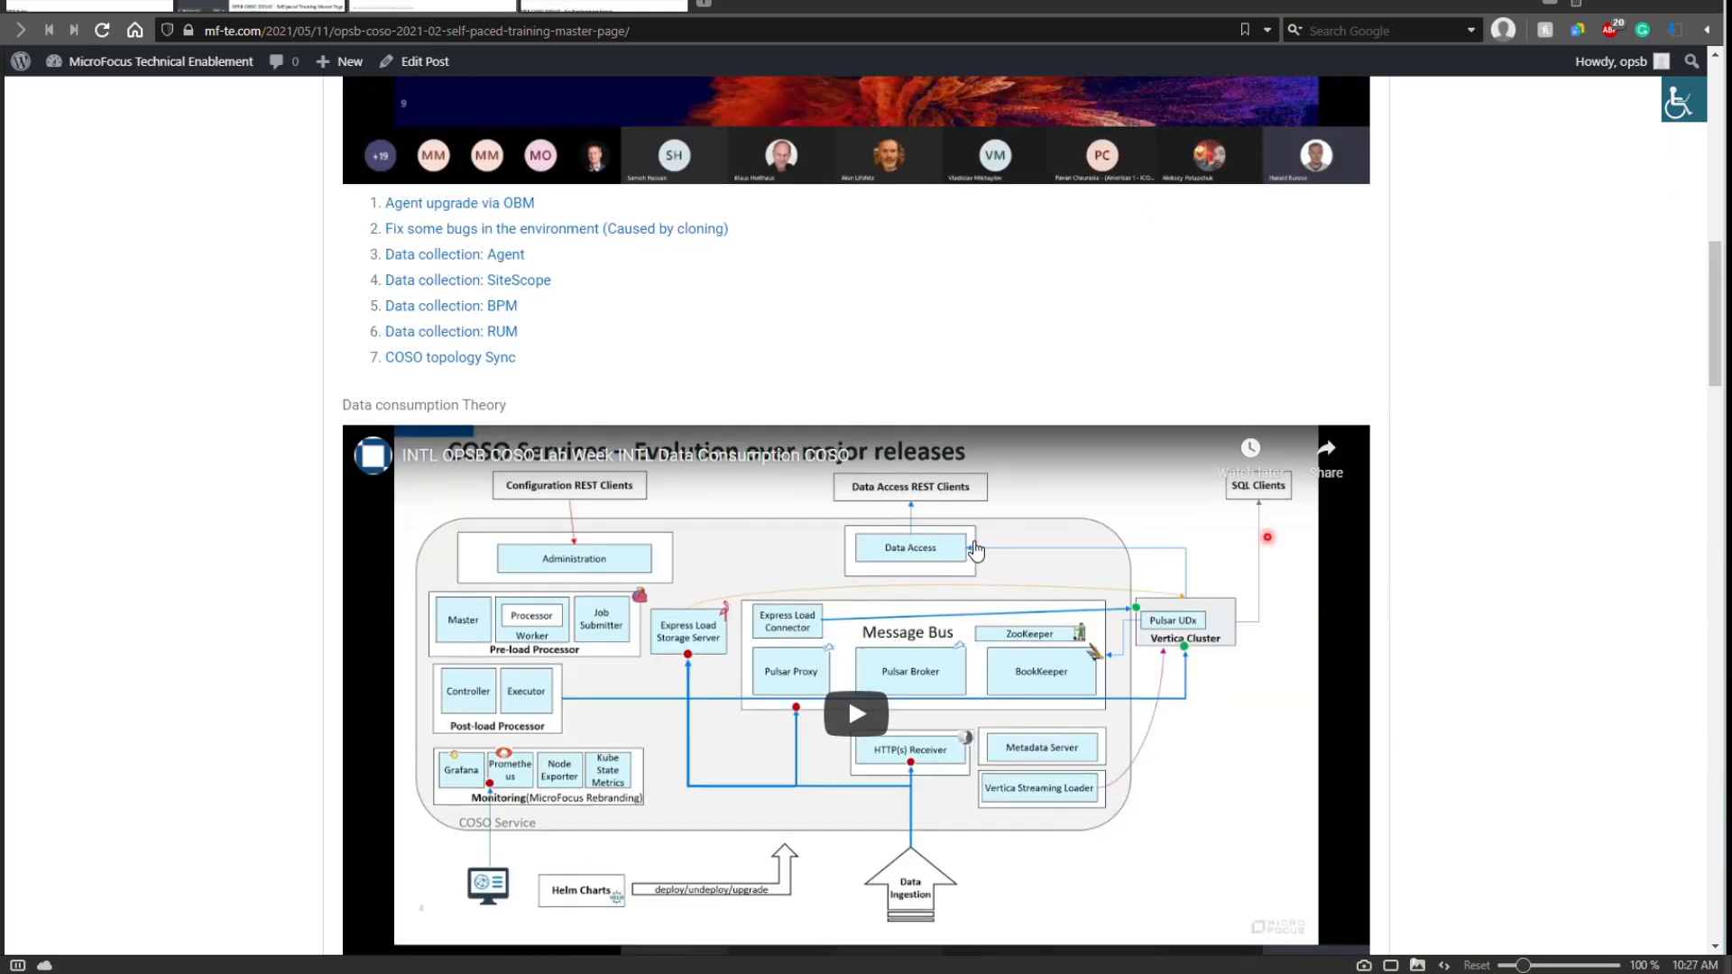
Review the Hosts, URLs and Passwords table and the links in the Presentations tab on the previewed page.
scroll(970, 559, "up", 15)
left_click(929, 656)
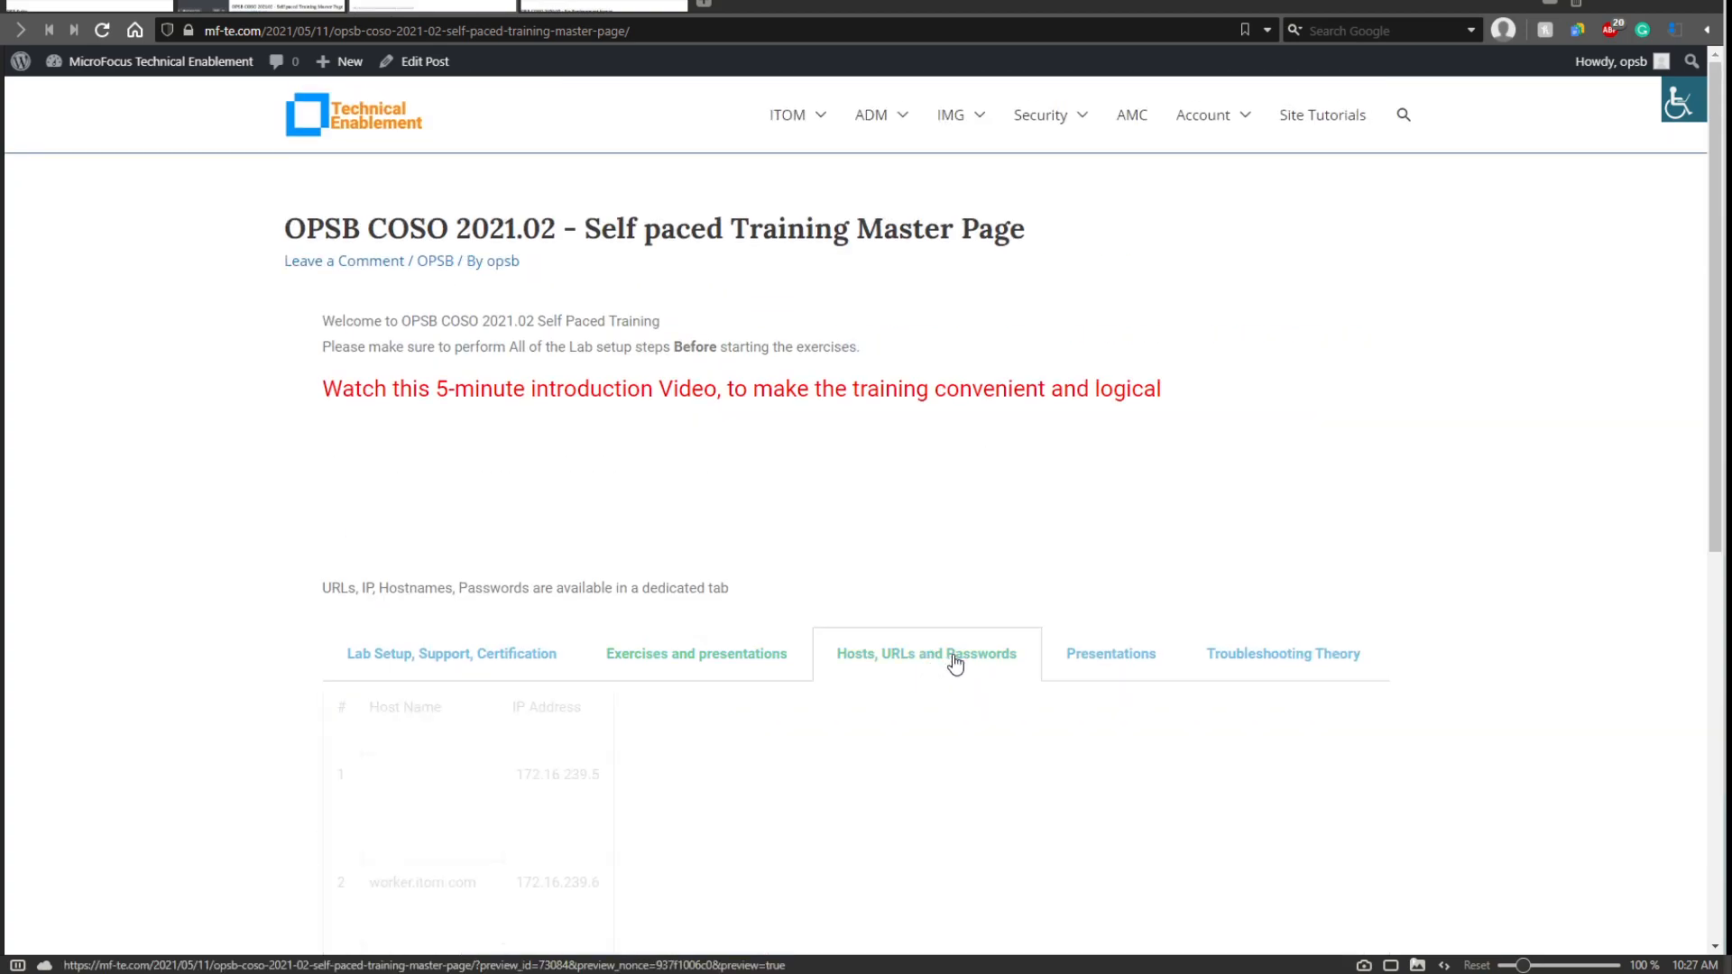
scroll(926, 635, "down", 4)
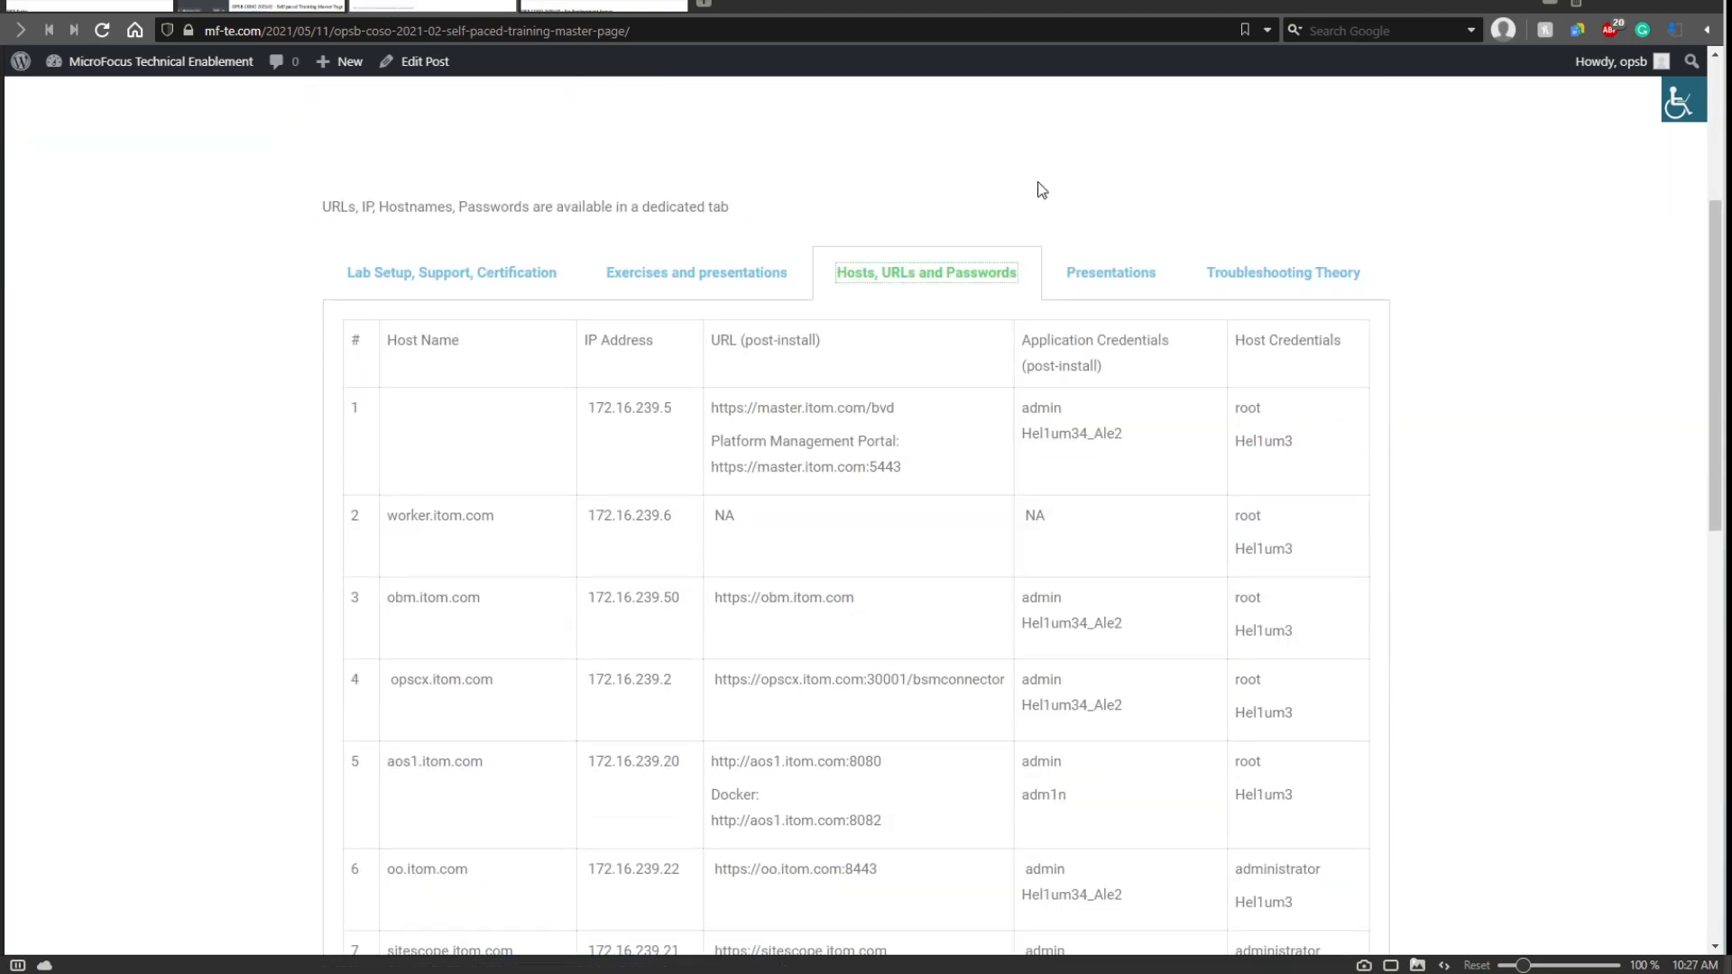
left_click(734, 267)
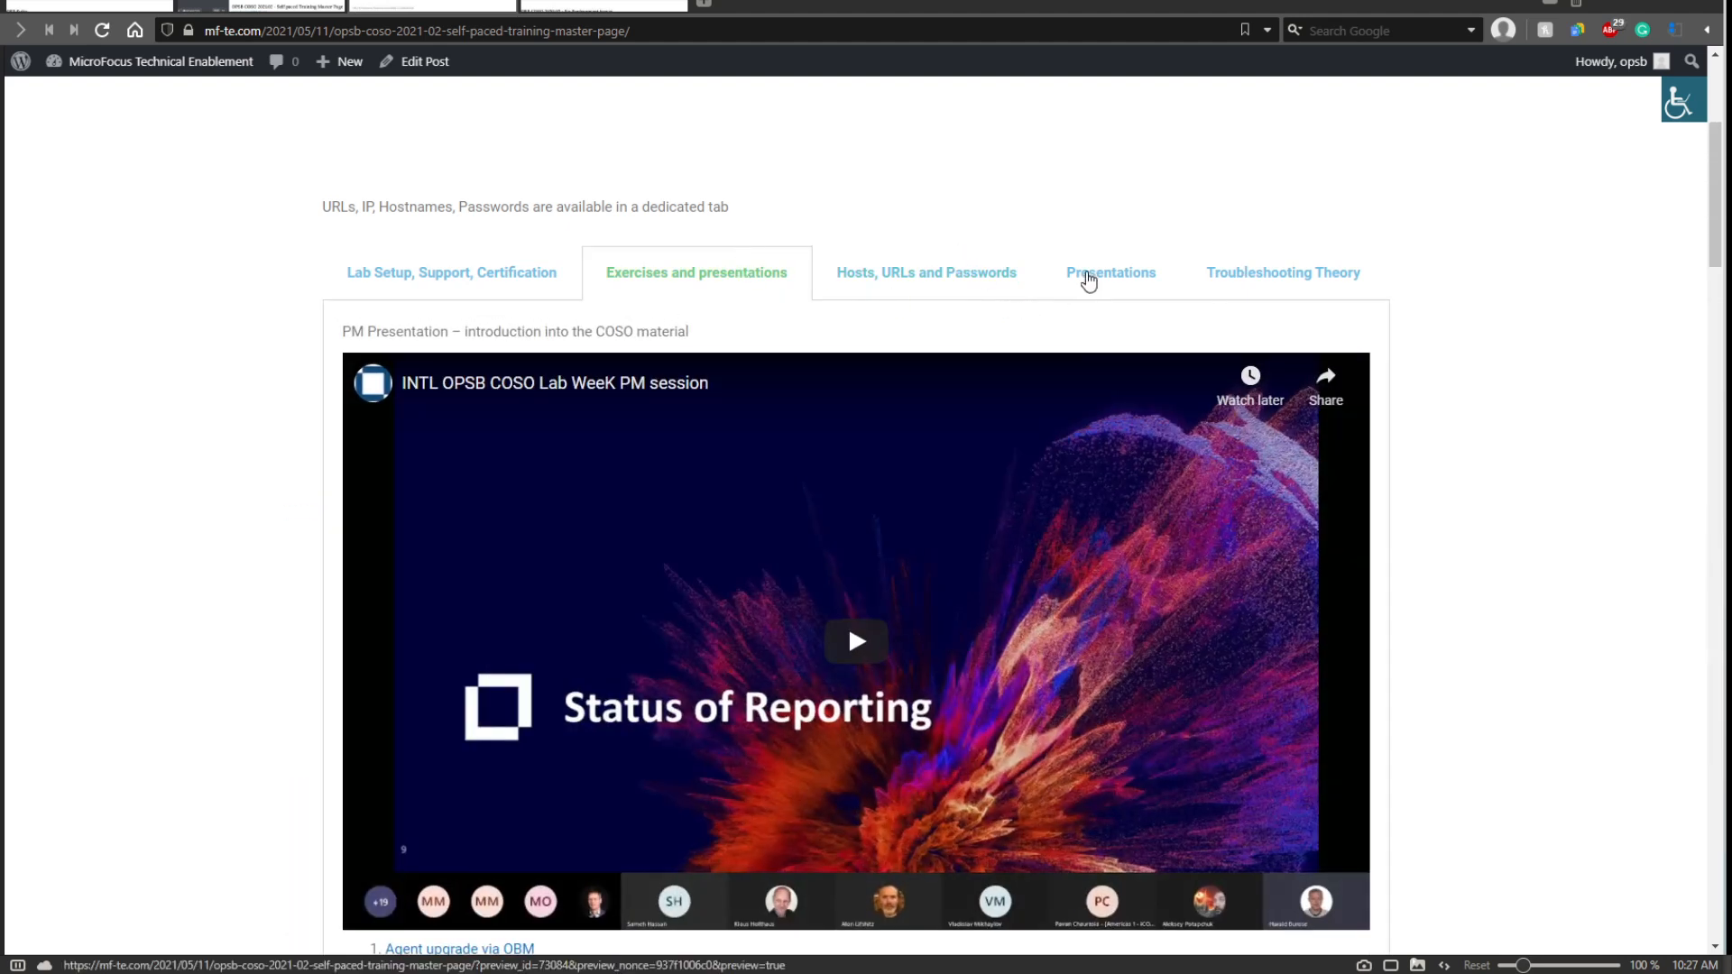
left_click(1086, 276)
scroll(819, 695, "down", 2)
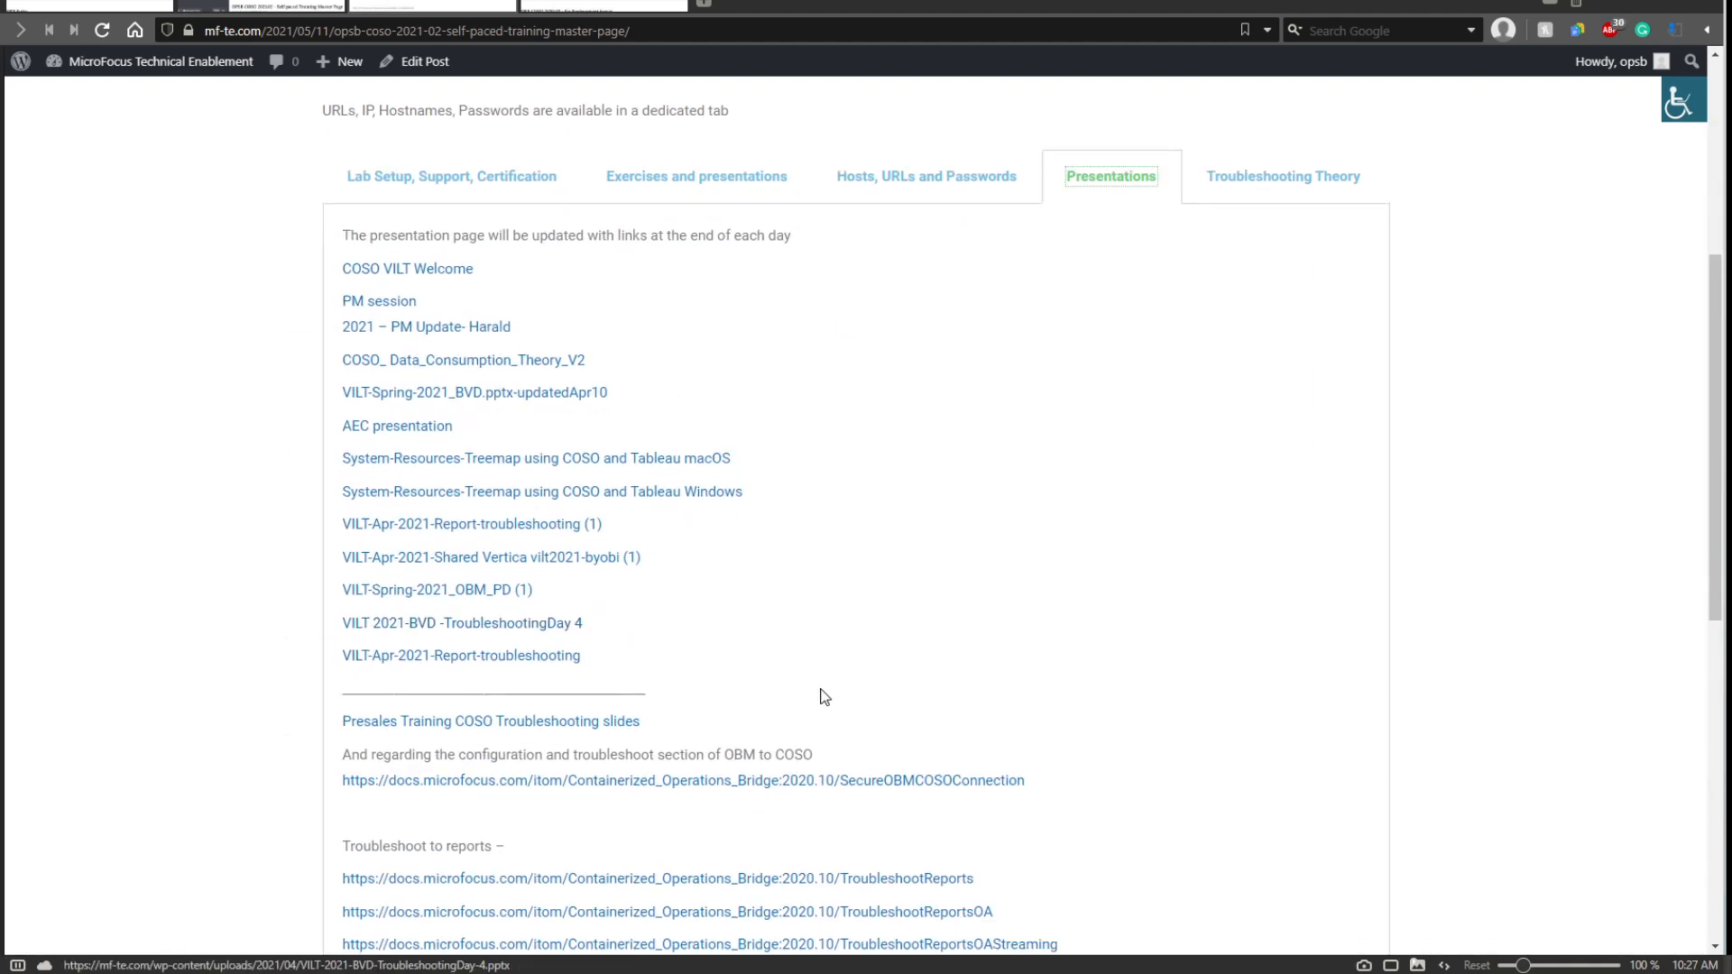
scroll(902, 652, "down", 4)
scroll(939, 661, "up", 10)
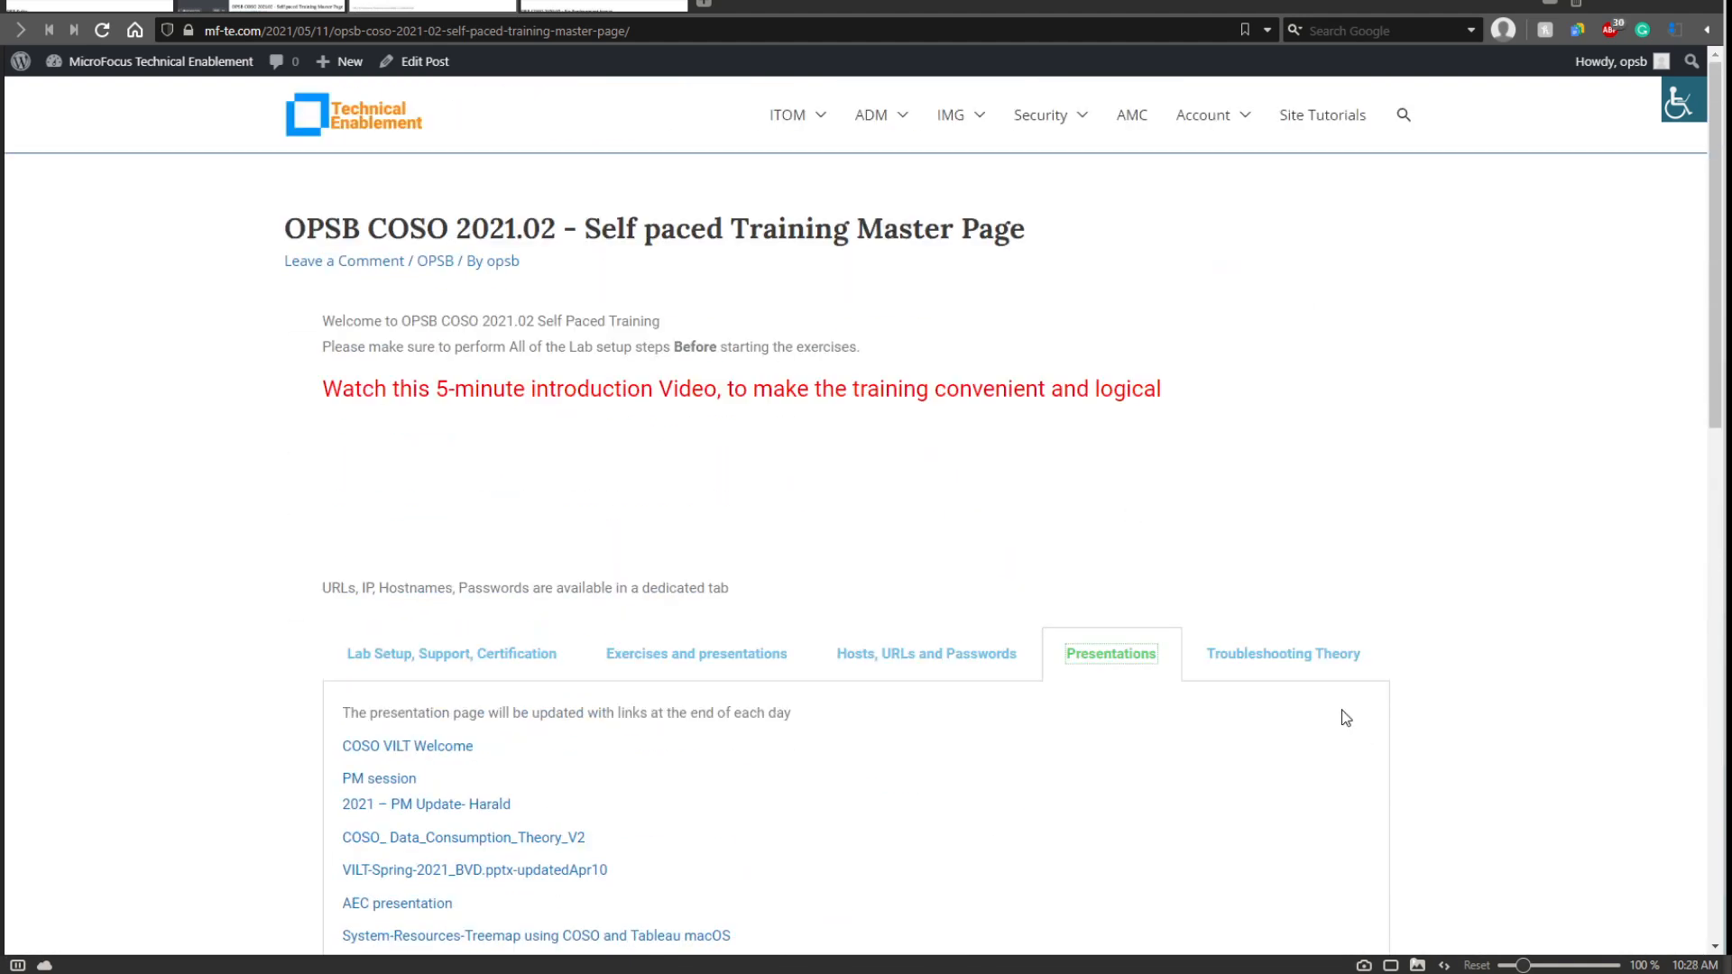
Display the Troubleshooting Theory tab on the previewed page and look through its videos.
left_click(1299, 658)
scroll(1133, 596, "down", 4)
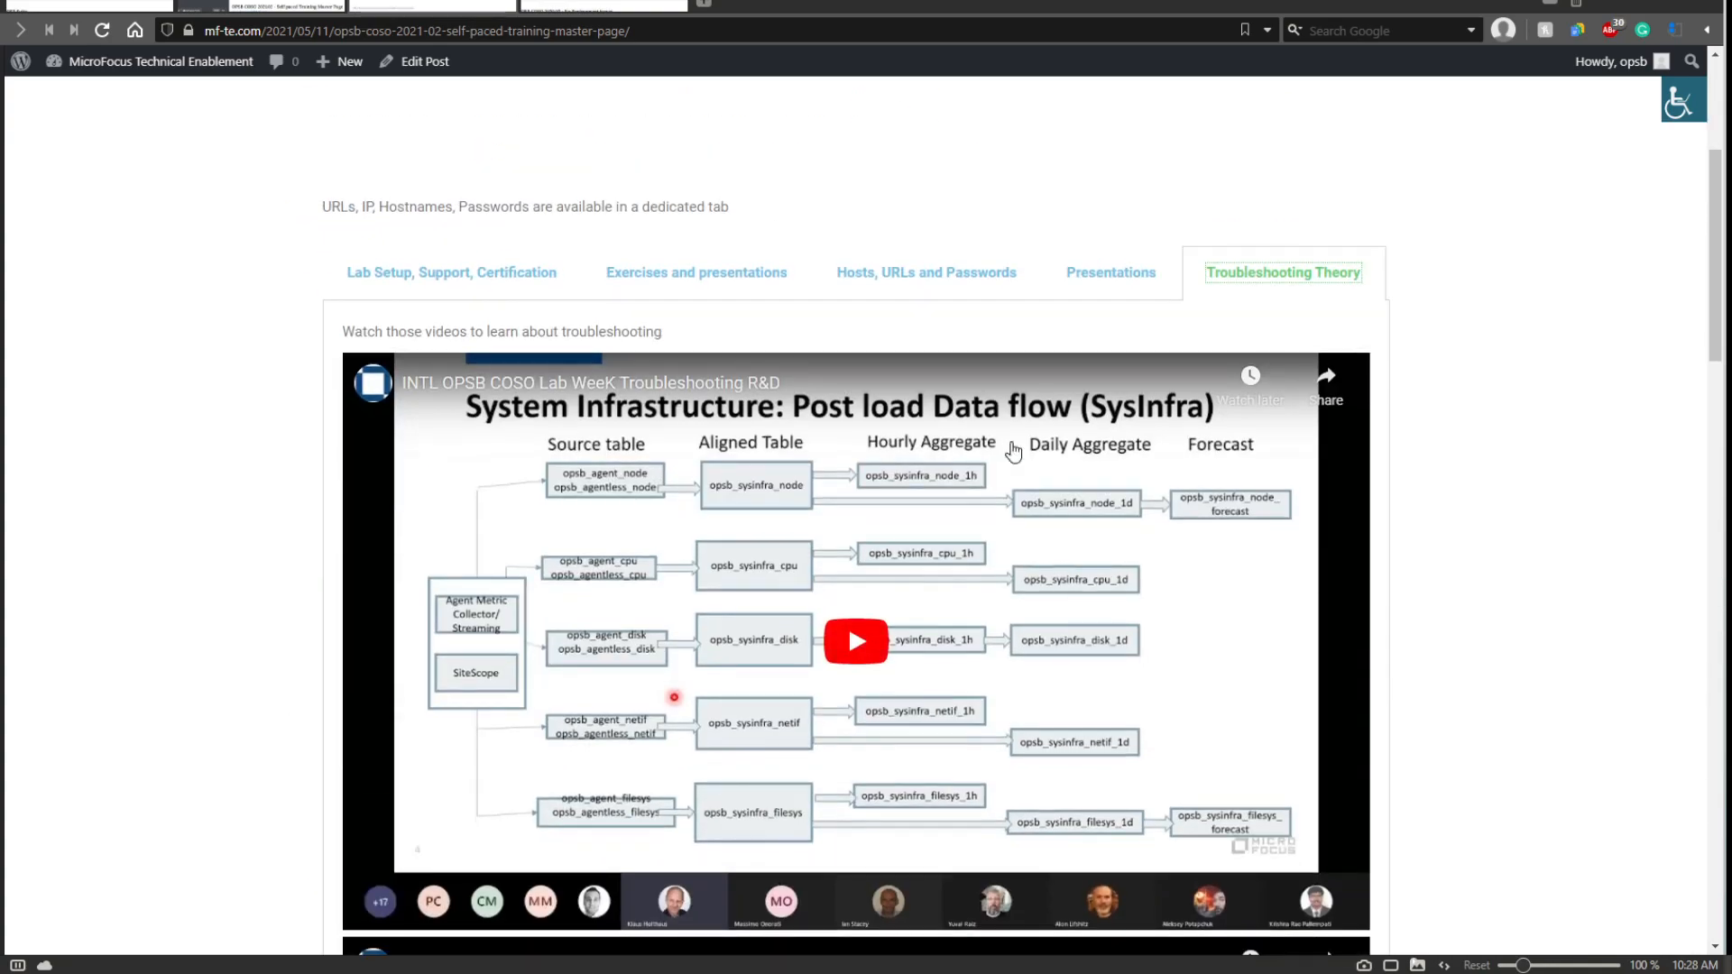
scroll(1098, 537, "down", 18)
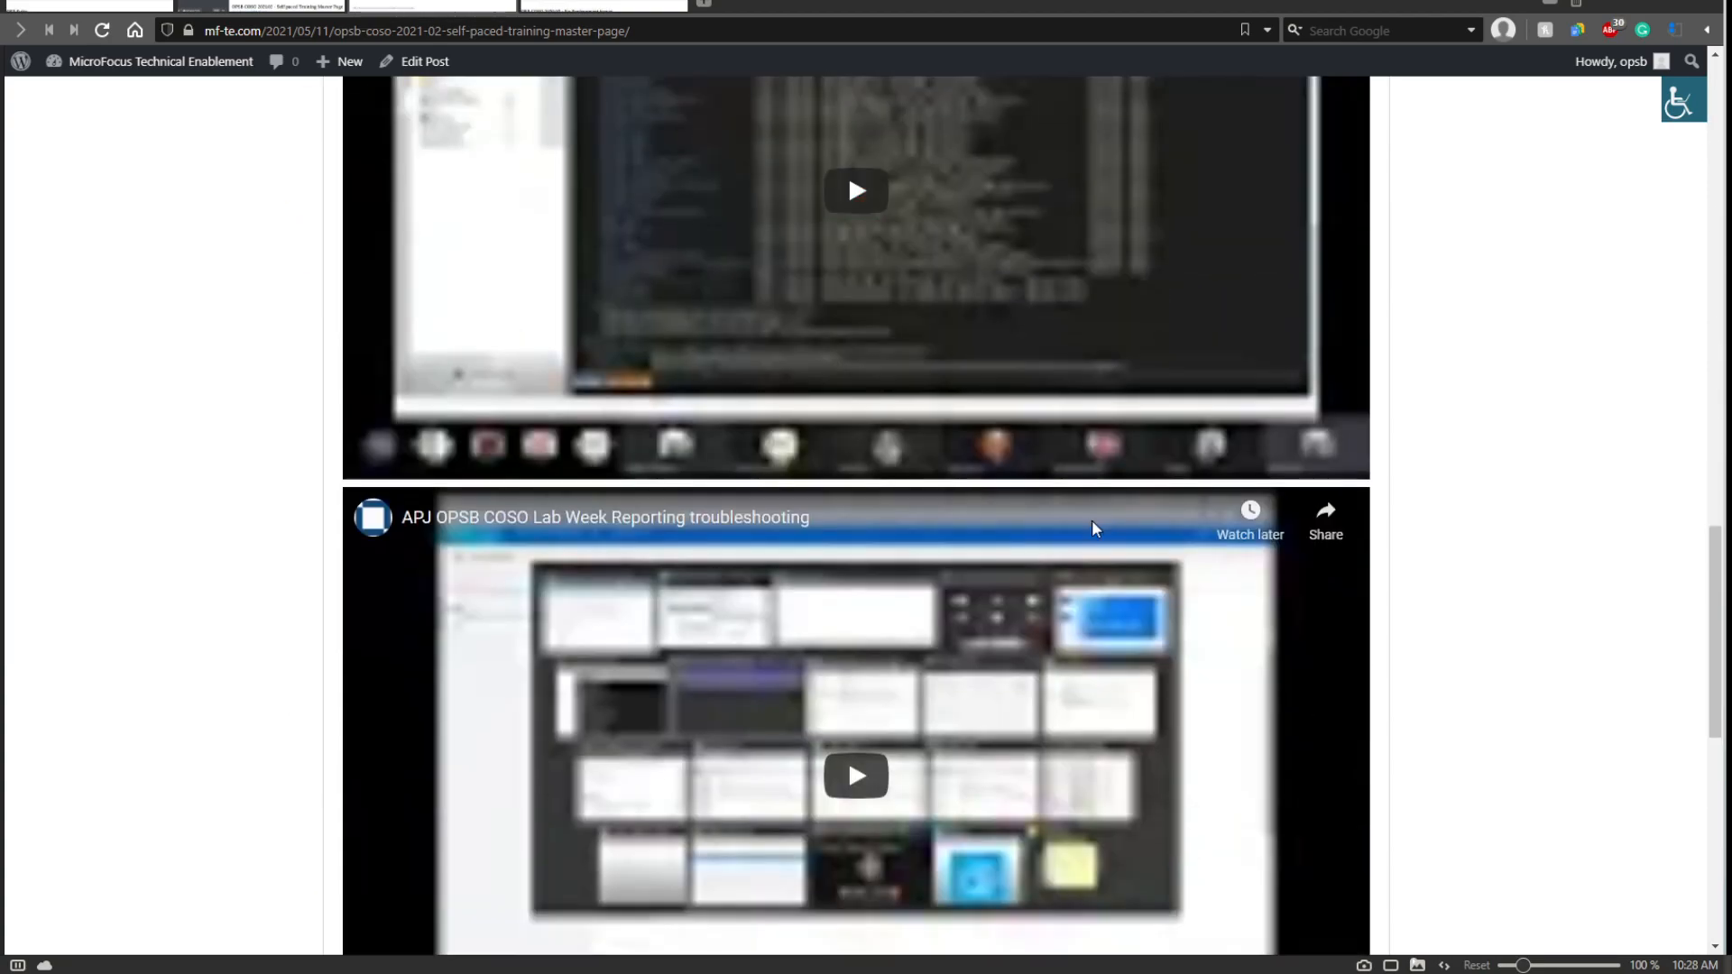
scroll(1055, 559, "up", 20)
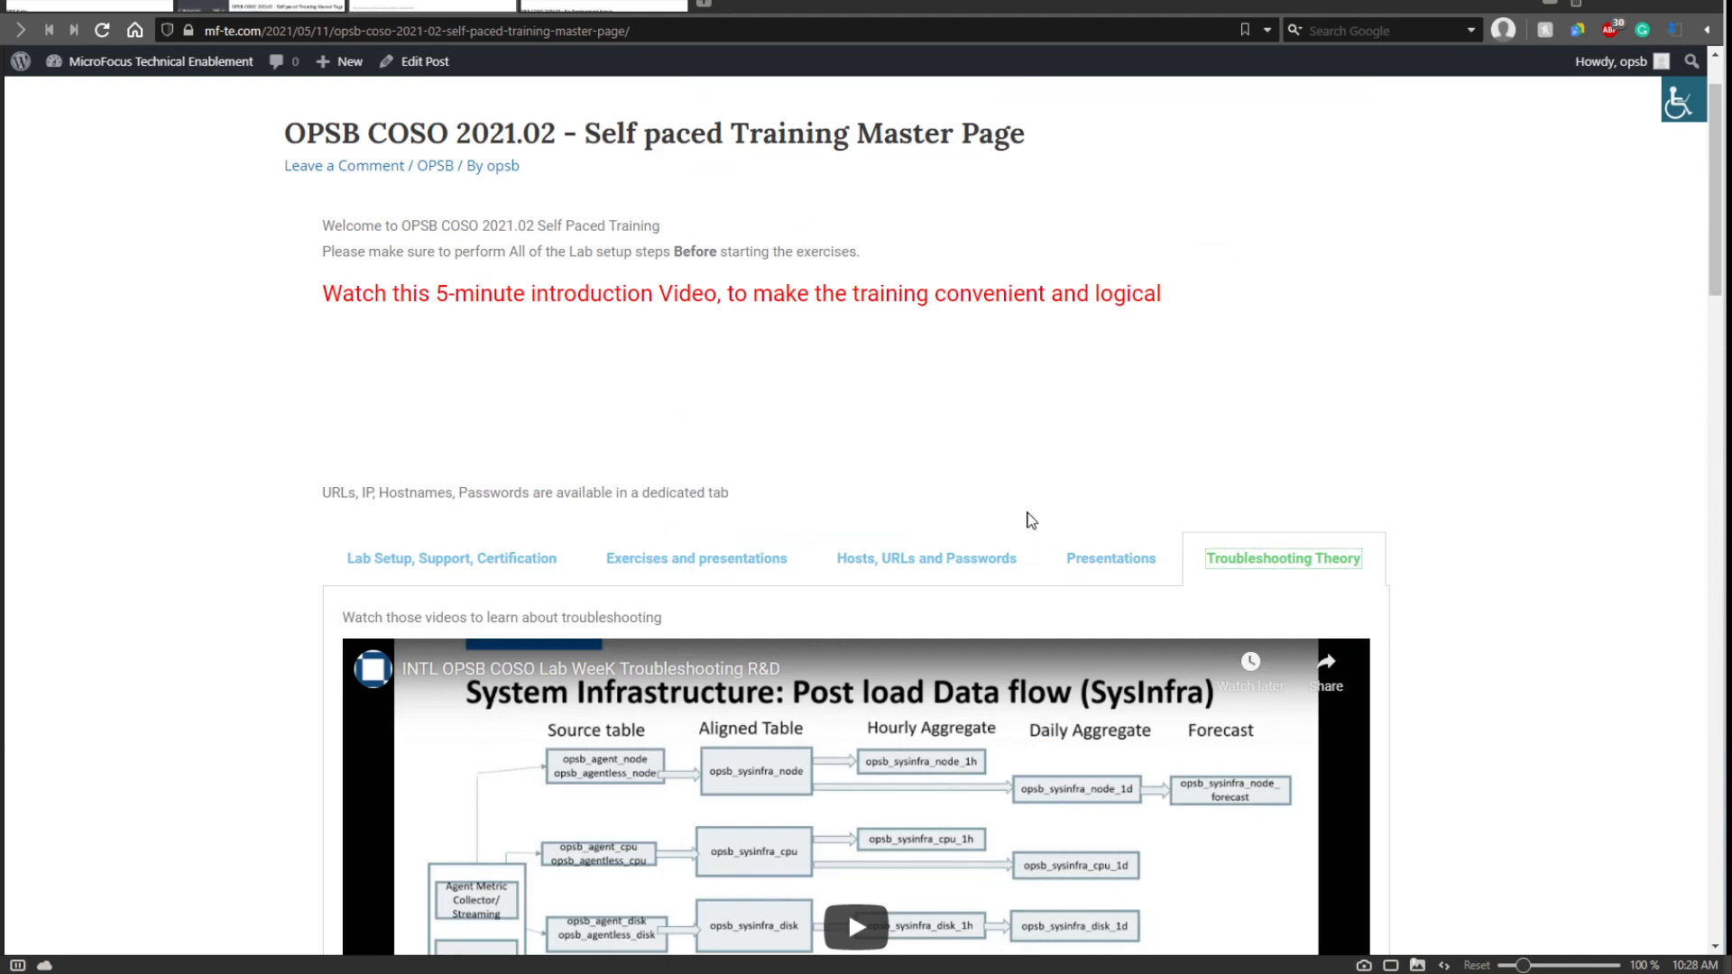
scroll(1094, 449, "down", 3)
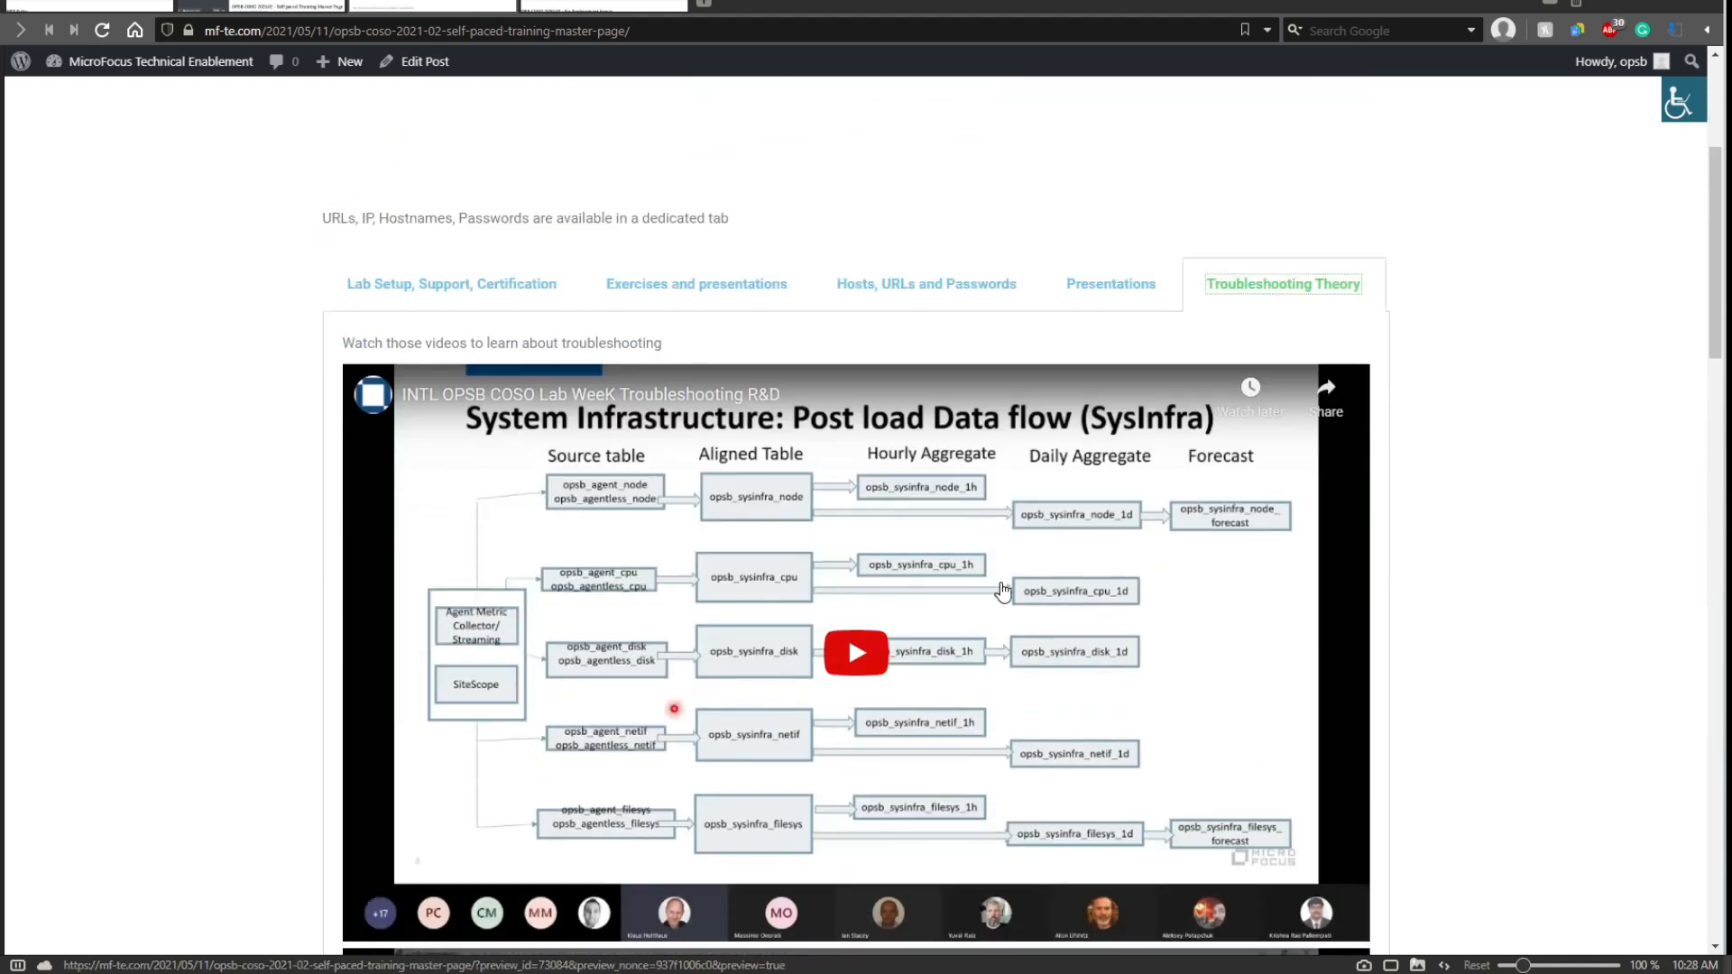
scroll(1000, 463, "up", 4)
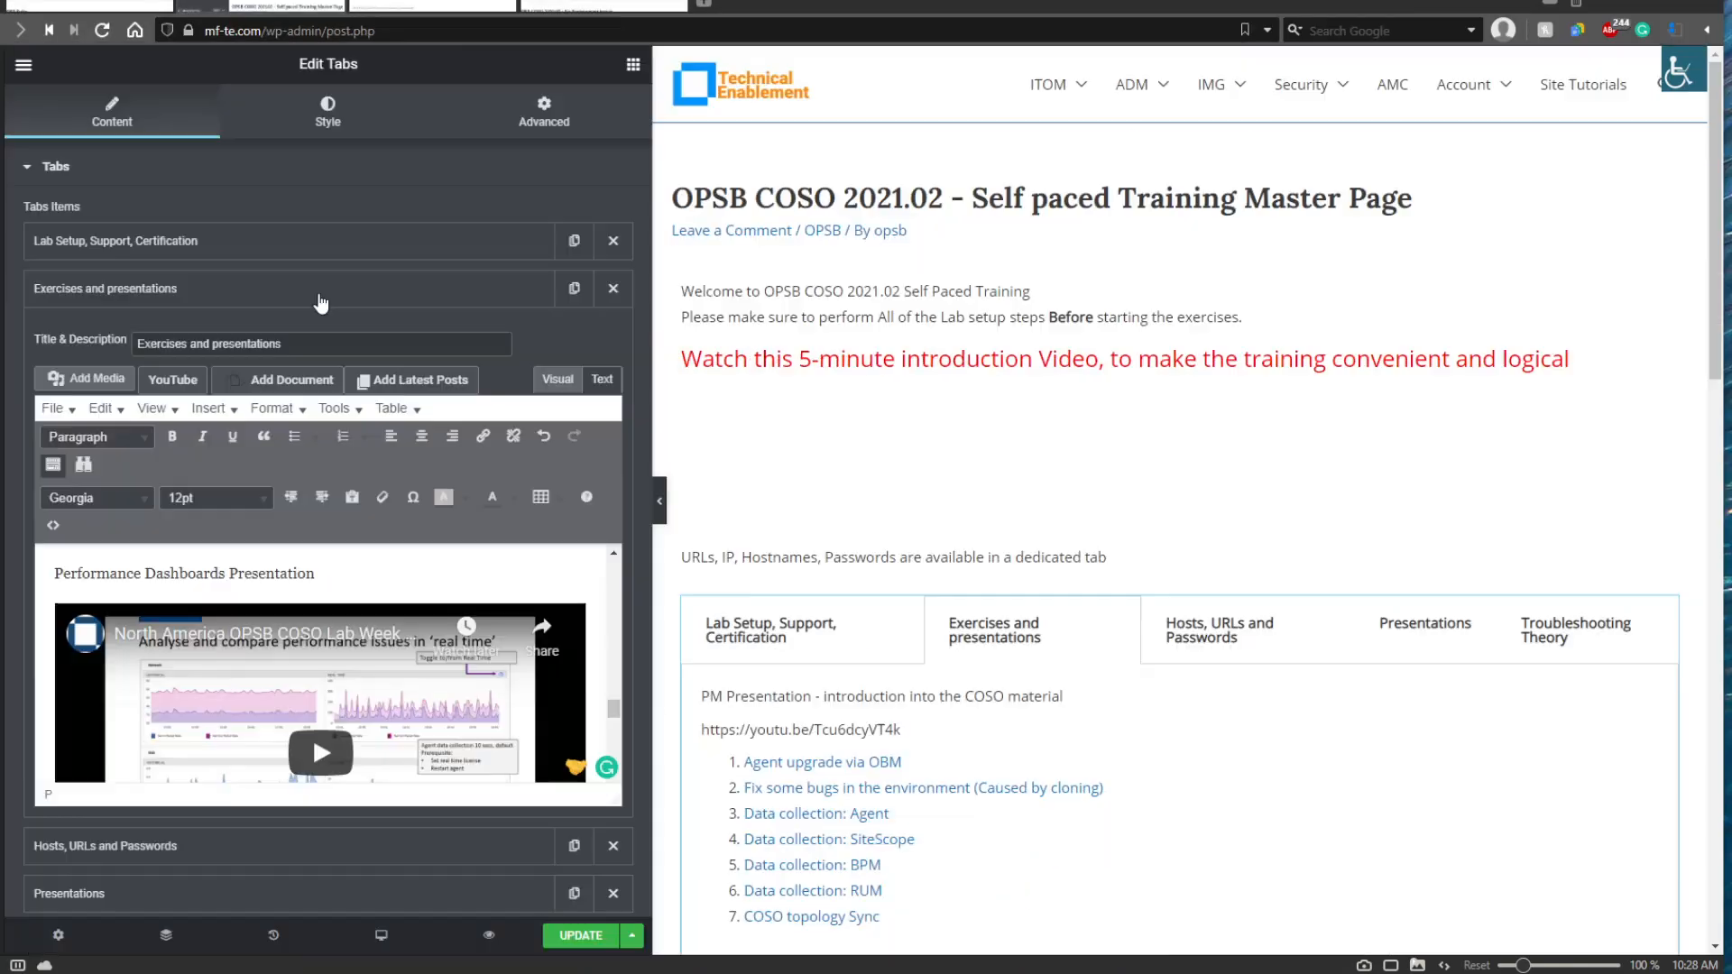
Update the page in the Elementor editor to save the added BI presentation line.
left_click(570, 936)
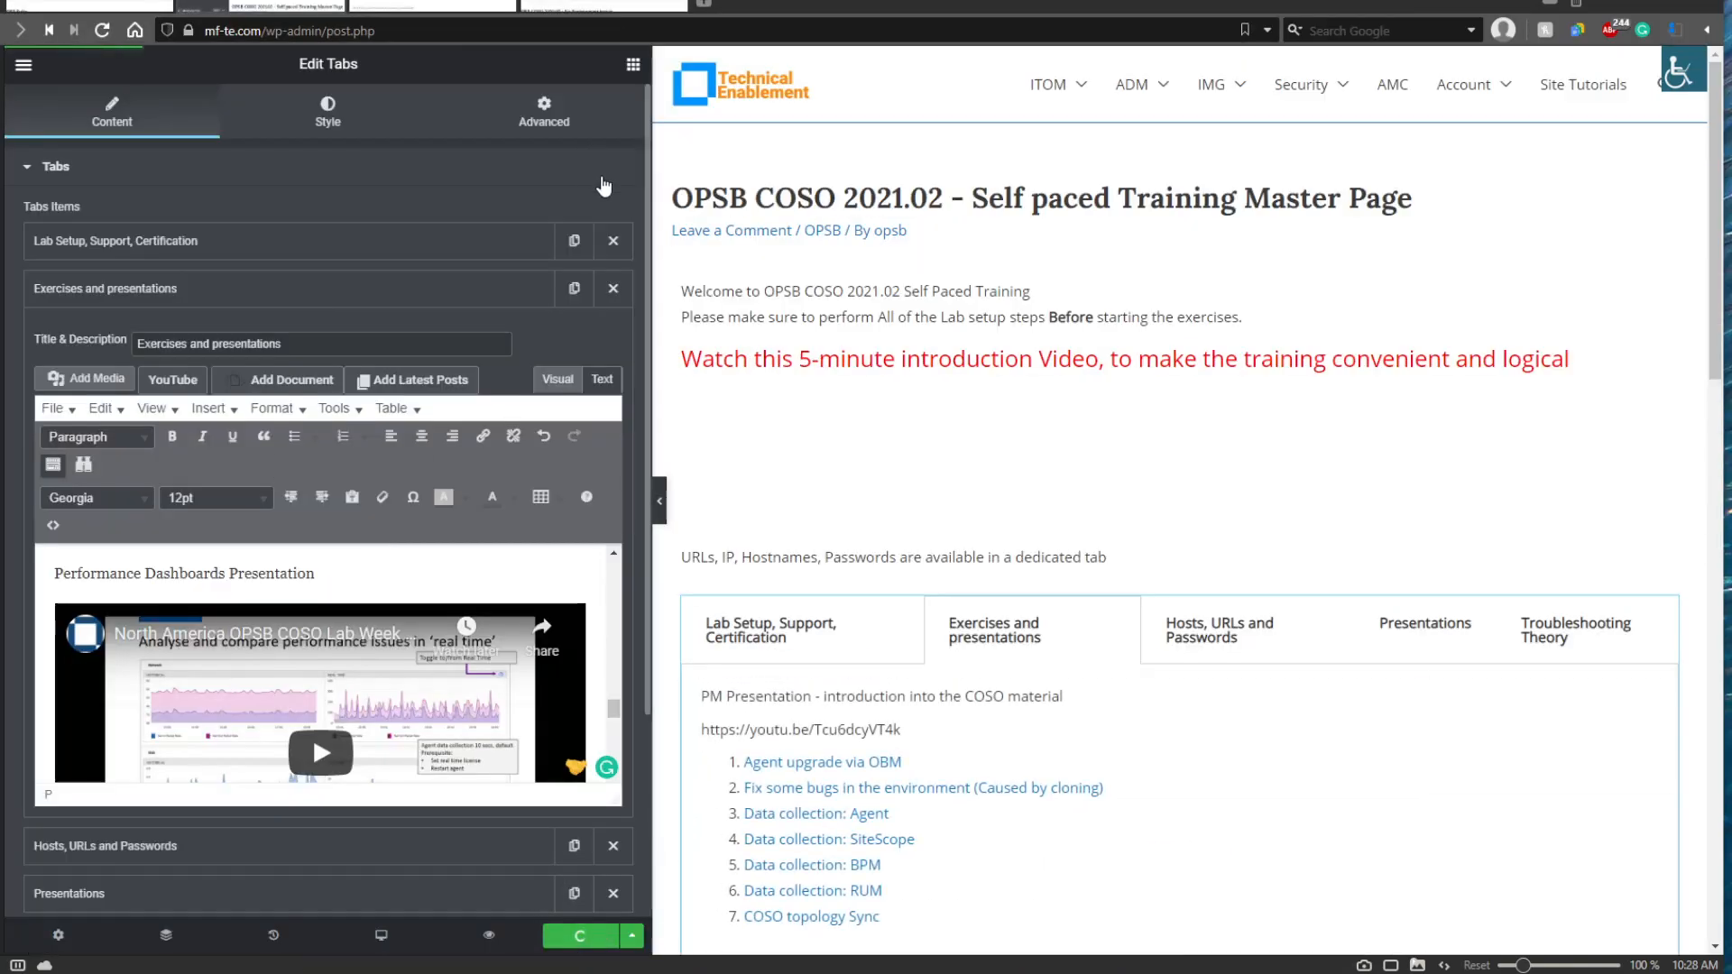